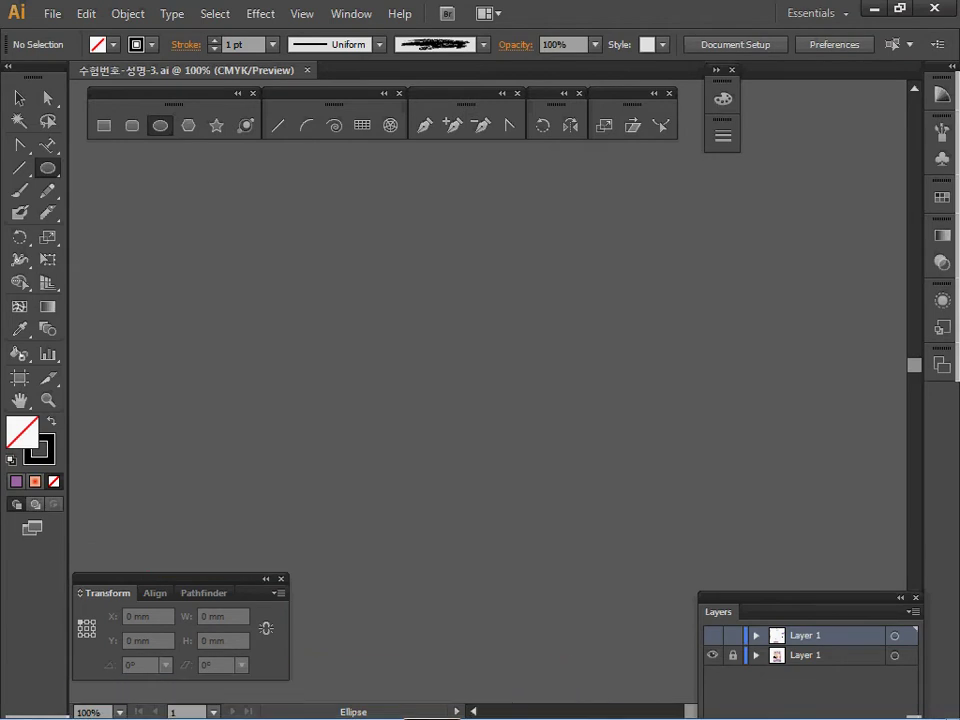
# Show the hidden upper layer containing the finished flower and leaf samples
pyautogui.click(712, 635)
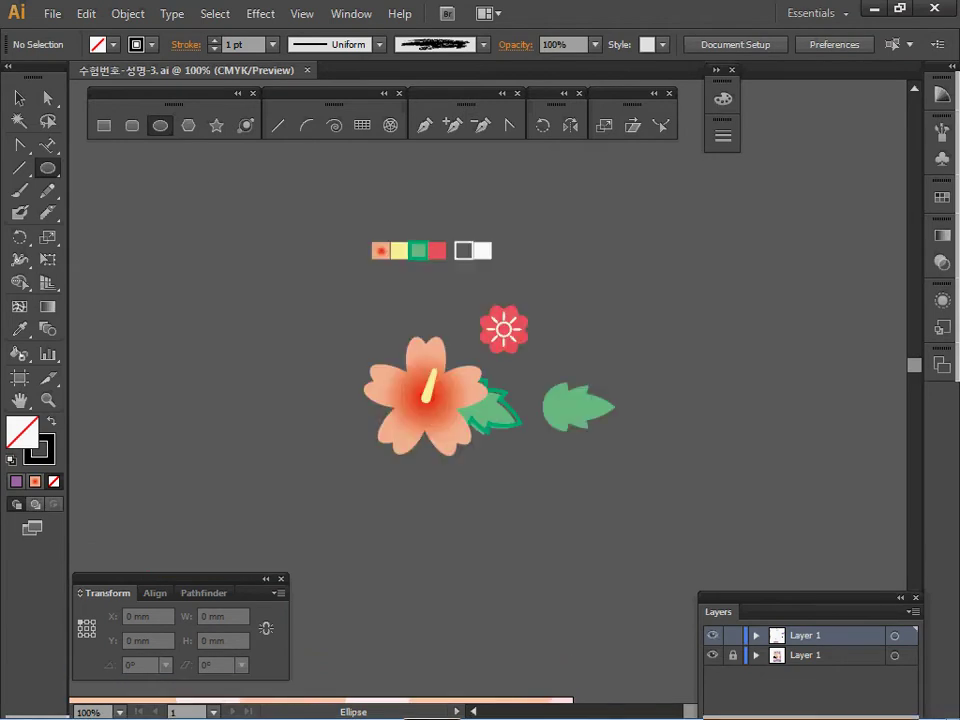
pyautogui.keyDown('ctrl'); pyautogui.click(454, 375); pyautogui.keyUp('ctrl')
pyautogui.keyDown('ctrl'); pyautogui.click(500, 410); pyautogui.keyUp('ctrl')
pyautogui.moveTo(500, 410); pyautogui.dragTo(349, 447)
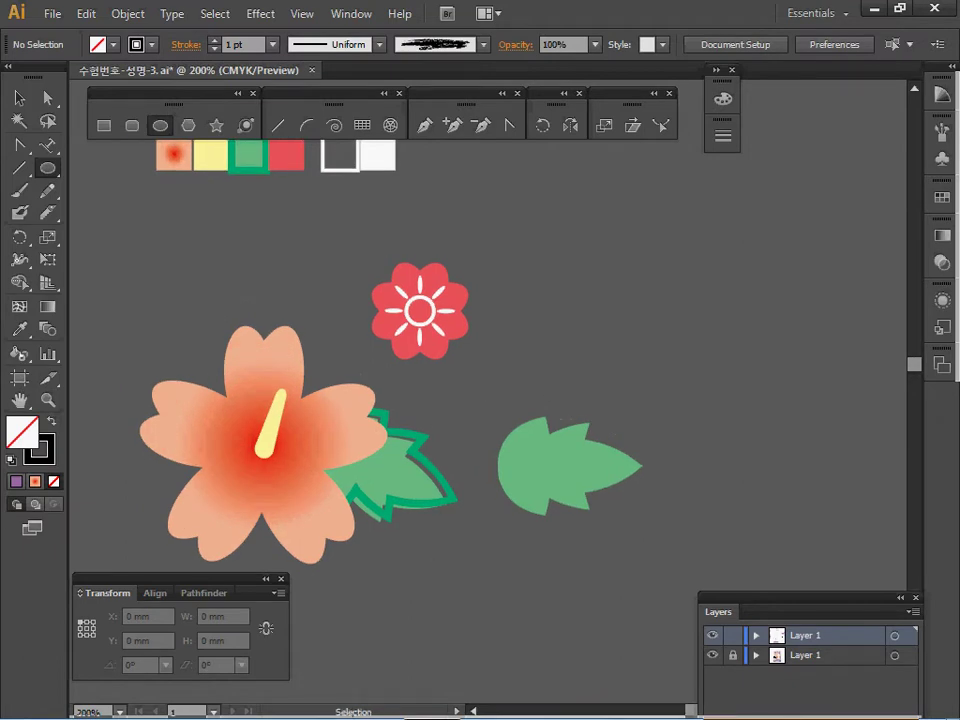
# Create a 15 × 25 mm ellipse with the default white fill and black stroke, and place it in the empty area beside the samples
pyautogui.press('d')
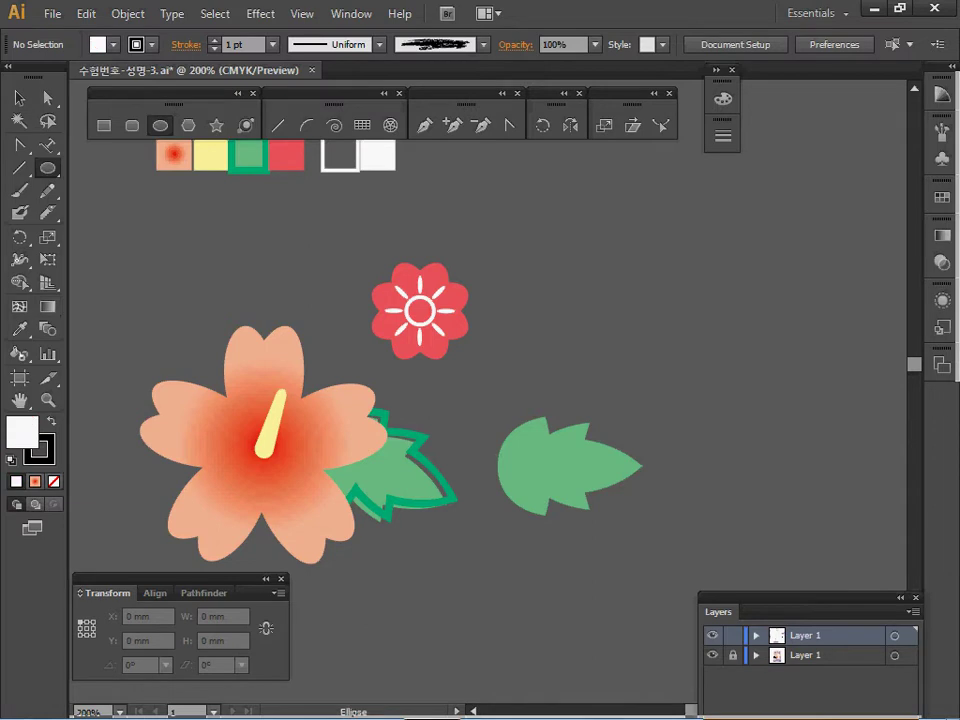
pyautogui.click(380, 319)
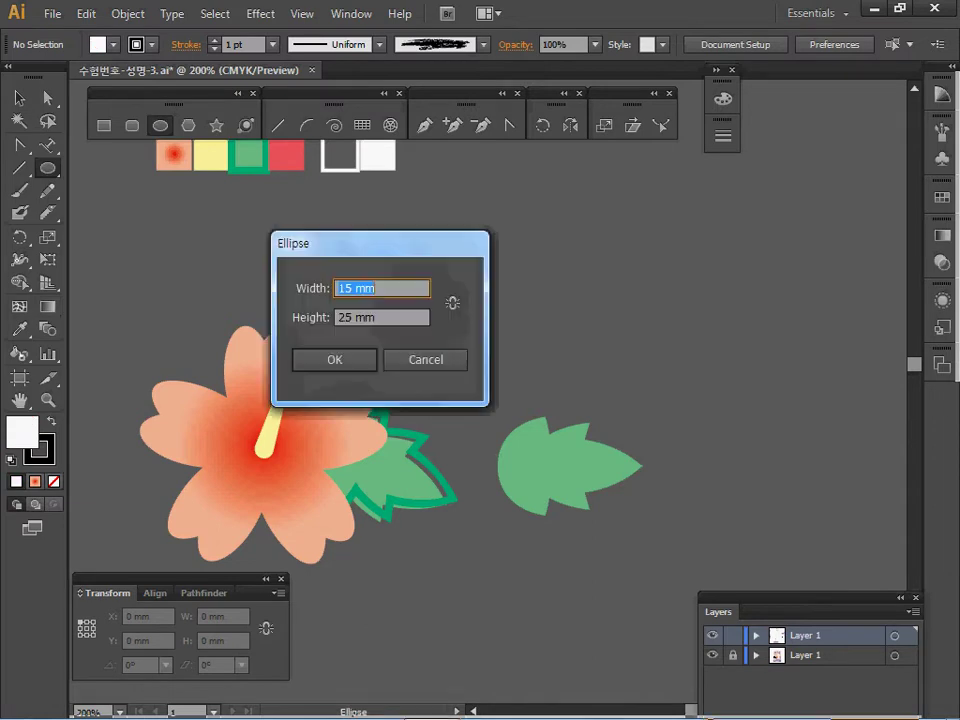
pyautogui.press('Tab')
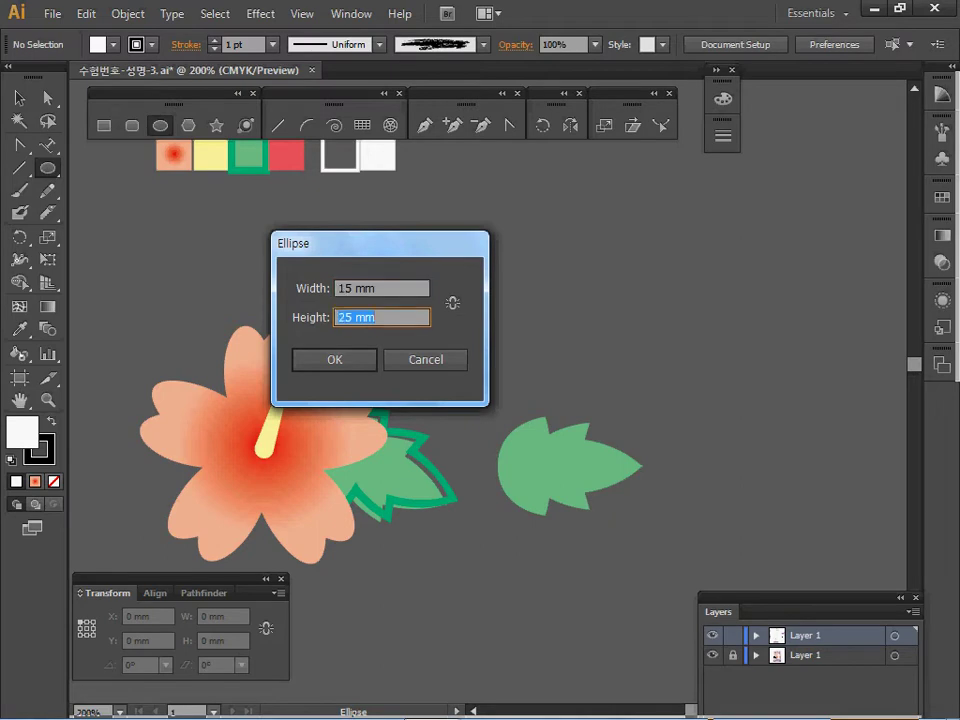
pyautogui.press('Tab')
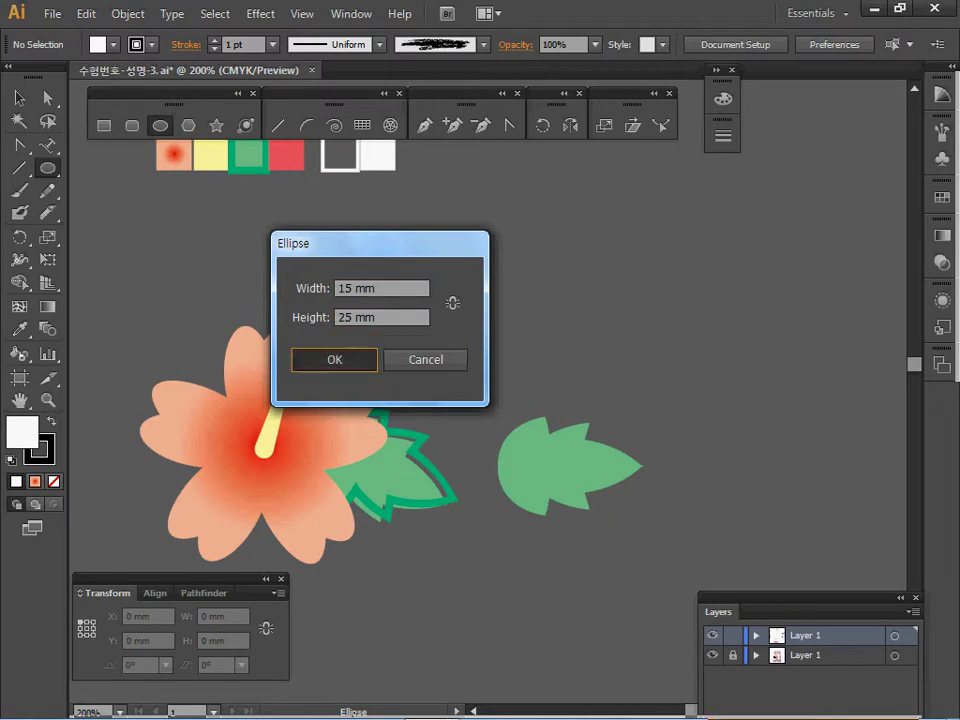
pyautogui.press('Return')
pyautogui.moveTo(400, 450); pyautogui.dragTo(377, 350)
pyautogui.moveTo(686, 227); pyautogui.dragTo(698, 302)
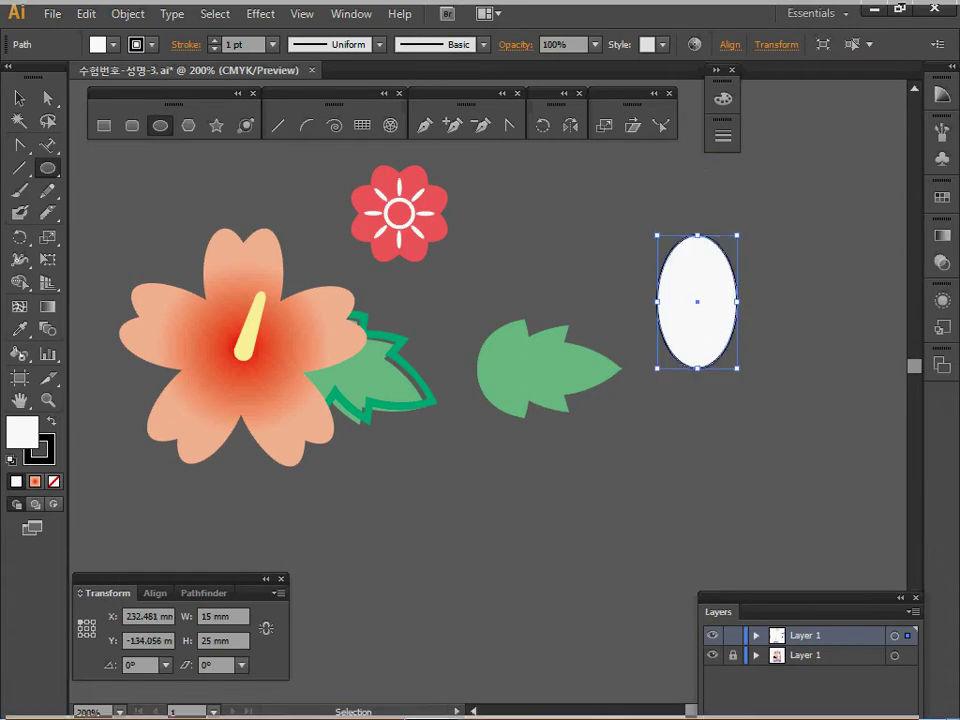
# Extend the ellipse's bottom anchor slightly downward and move its top anchor straight down about 8 mm into the shape
pyautogui.press('a')
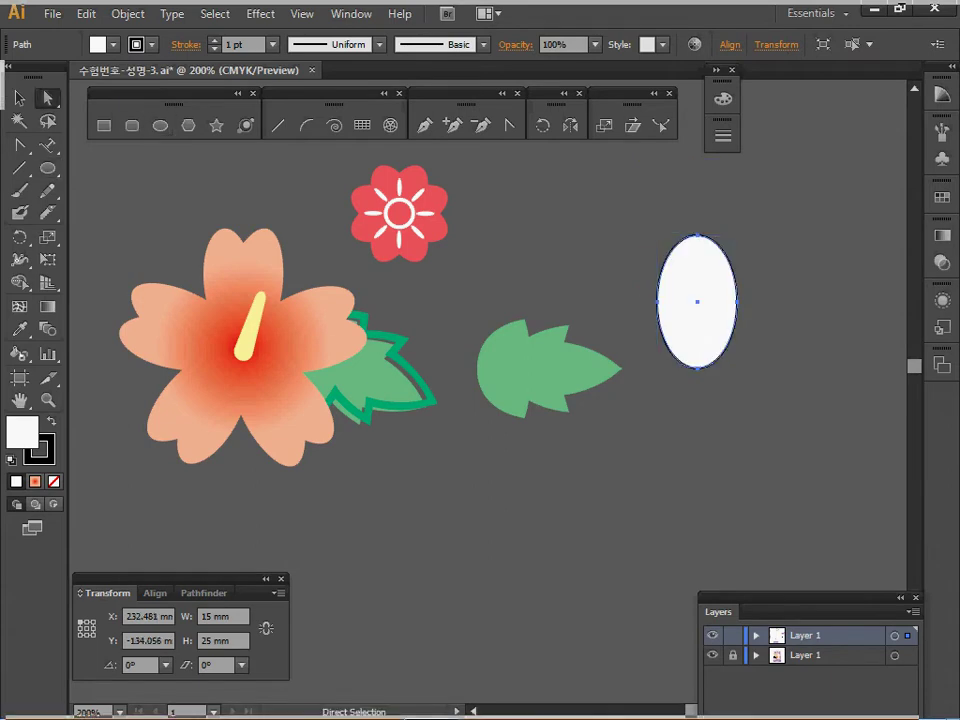
pyautogui.moveTo(680, 328); pyautogui.dragTo(696, 381)
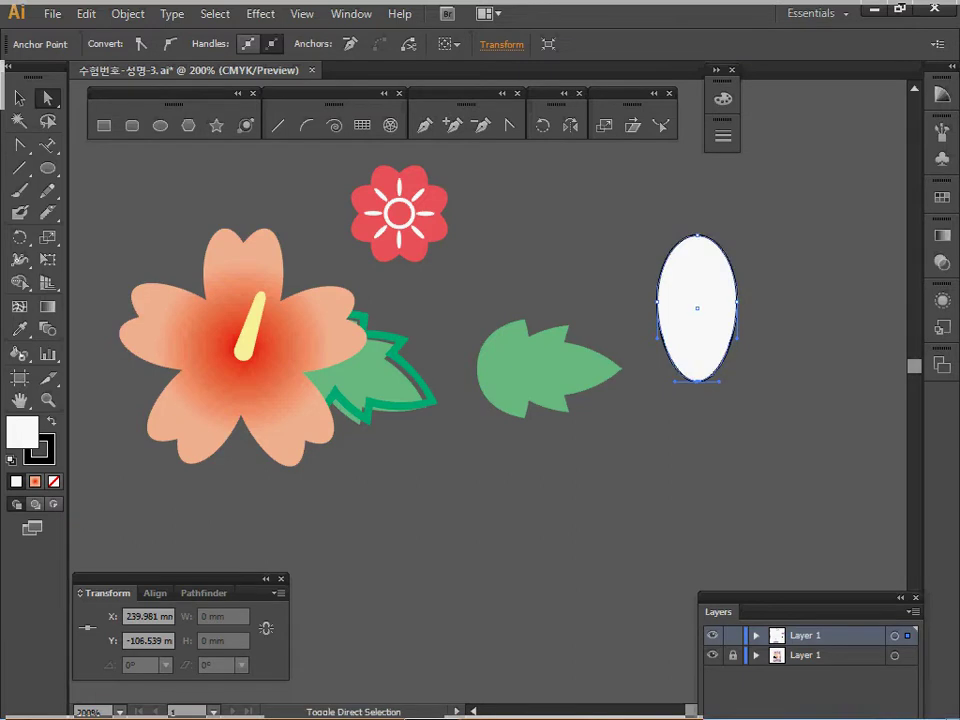
pyautogui.click(697, 235)
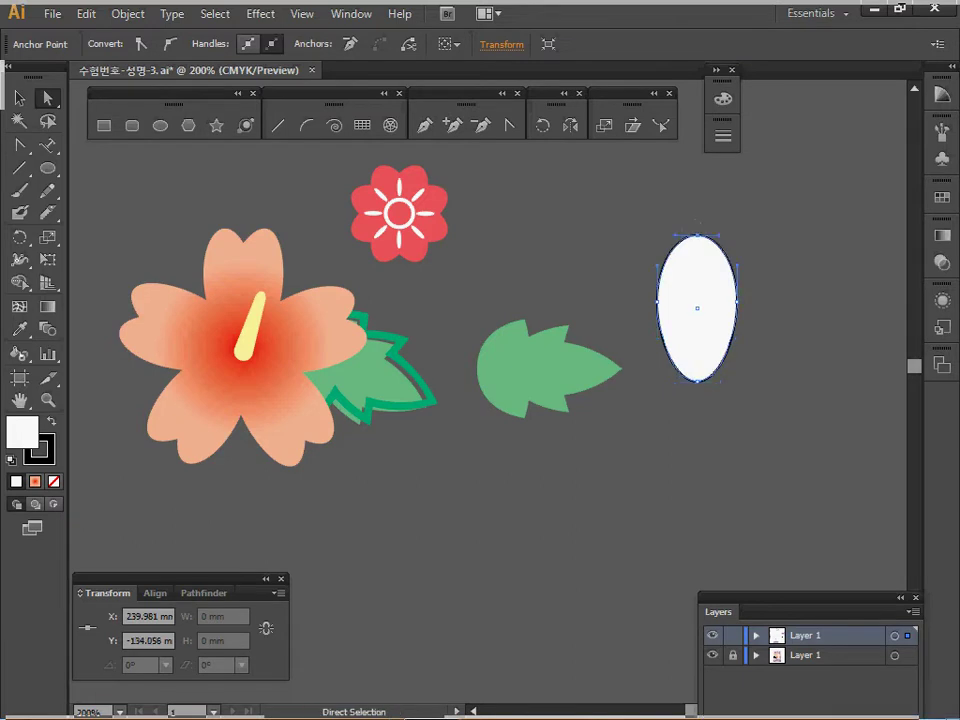
pyautogui.moveTo(697, 236); pyautogui.dragTo(697, 275)
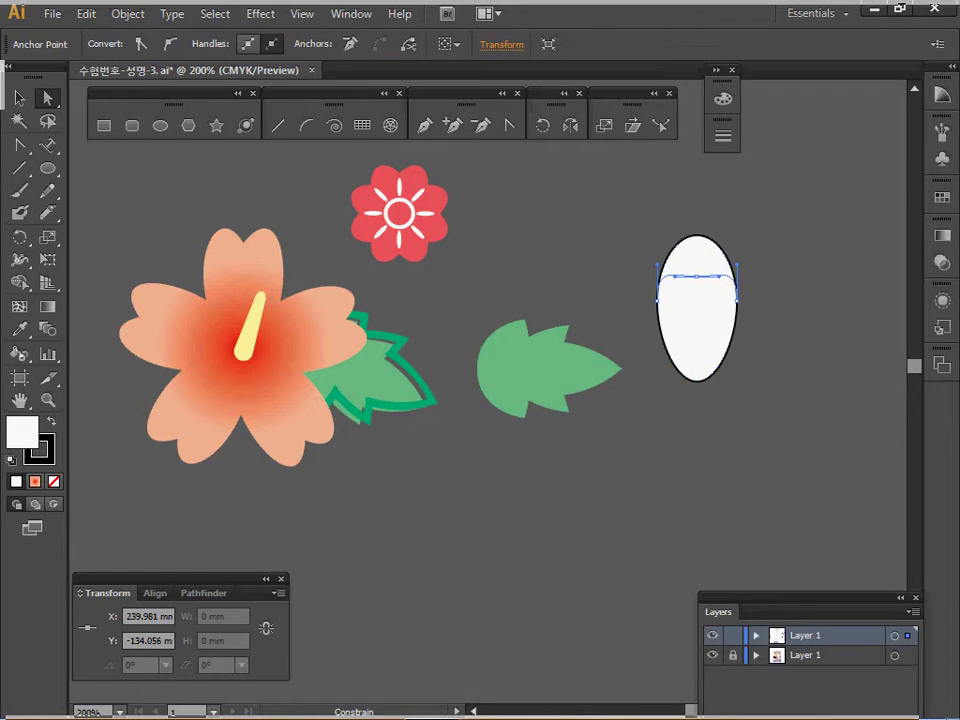
pyautogui.moveTo(697, 275); pyautogui.dragTo(697, 275)
# Bend both handles of the top anchor upward into a V-shaped notch and nudge that anchor up to form a heart-tipped petal
pyautogui.press('alt')
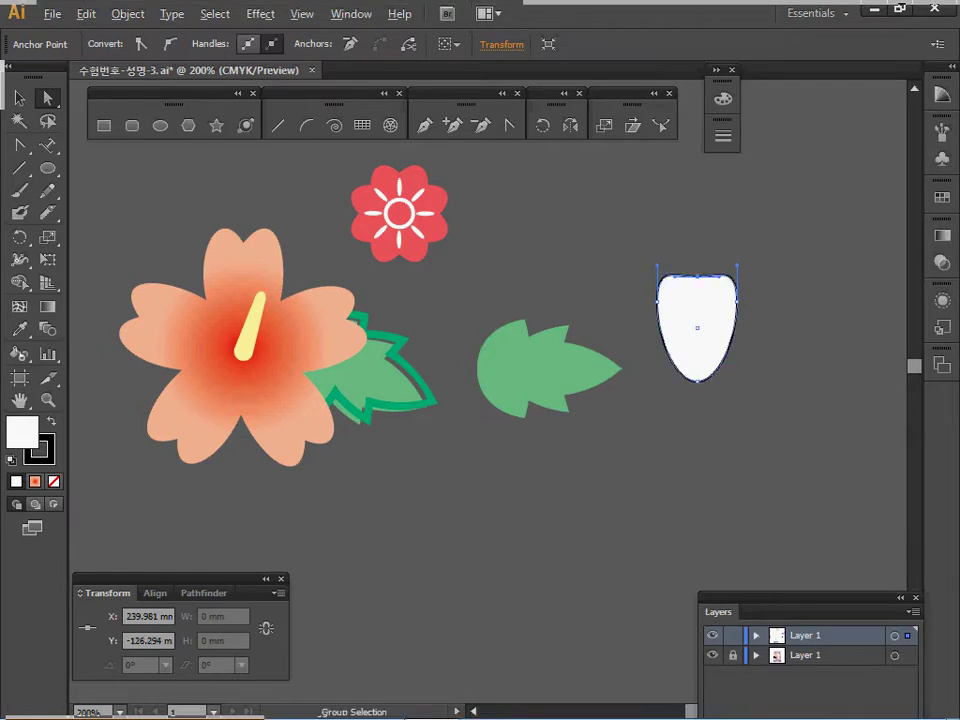
pyautogui.moveTo(697, 275); pyautogui.dragTo(676, 232)
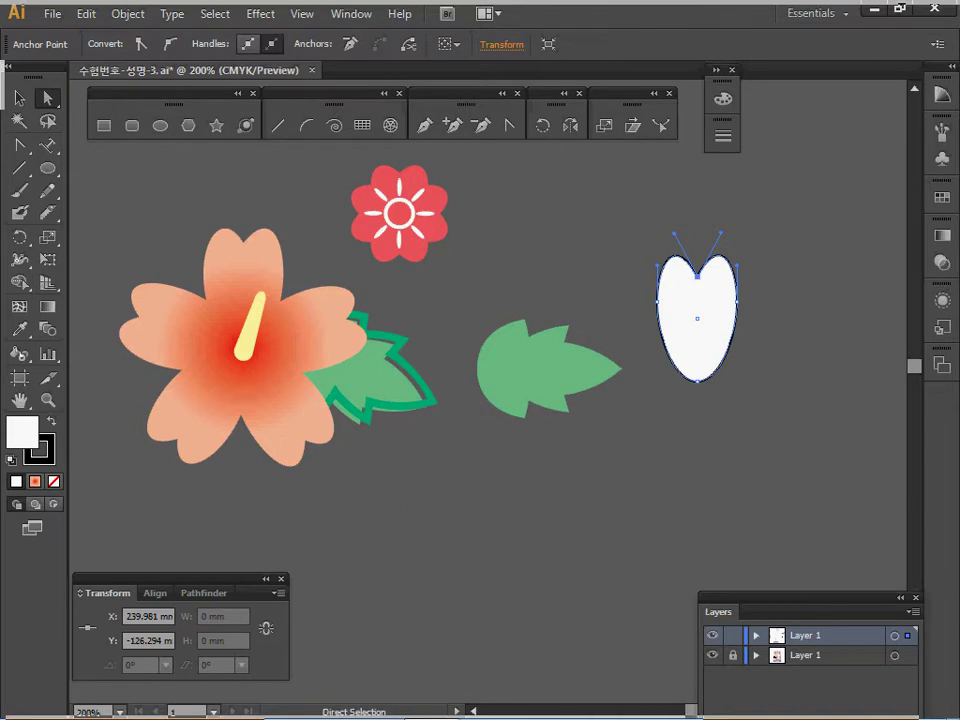
pyautogui.moveTo(697, 276); pyautogui.dragTo(697, 277)
pyautogui.press('Up')
pyautogui.press('Up')
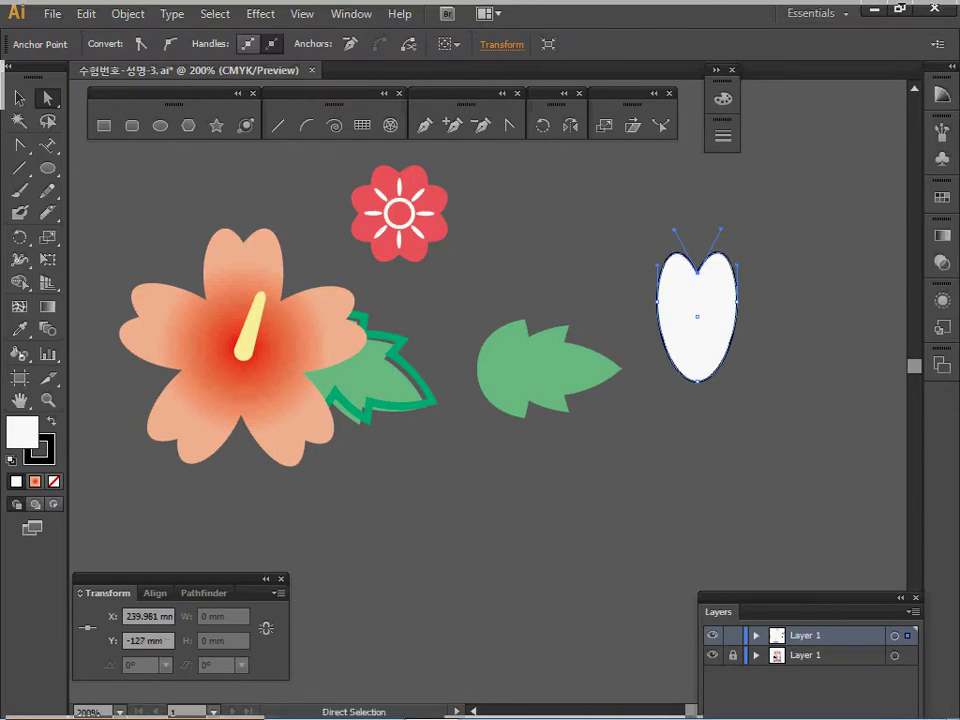
# Move the whole petal up slightly and create a copy rotated 72° about its bottom anchor
pyautogui.hotkey('ctrl', 'shift', 'a')
pyautogui.moveTo(697, 317); pyautogui.dragTo(698, 290)
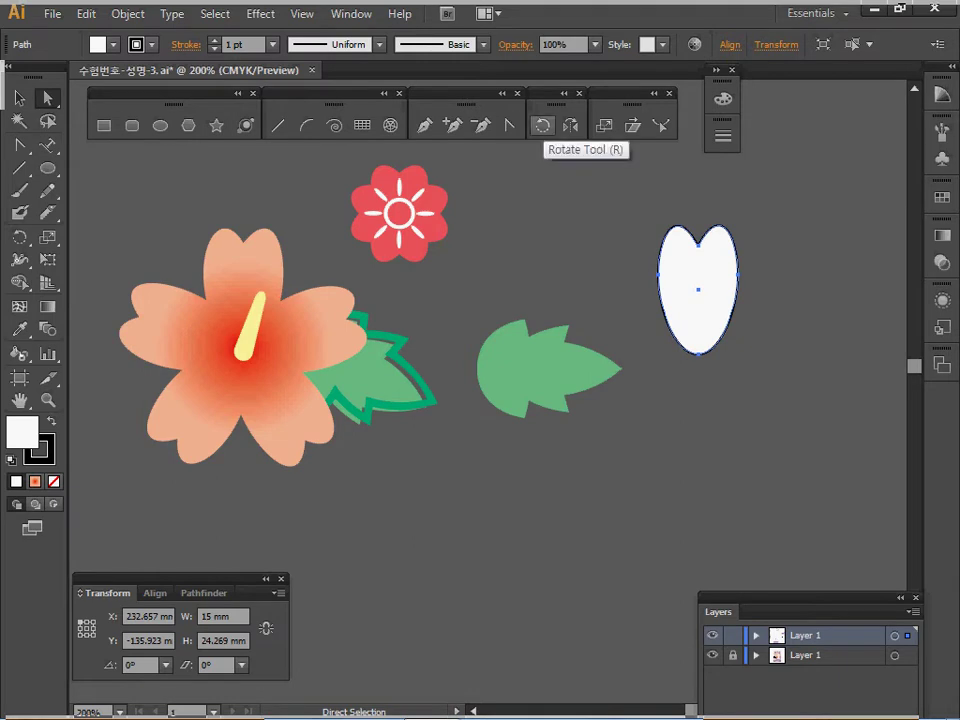
pyautogui.click(542, 125)
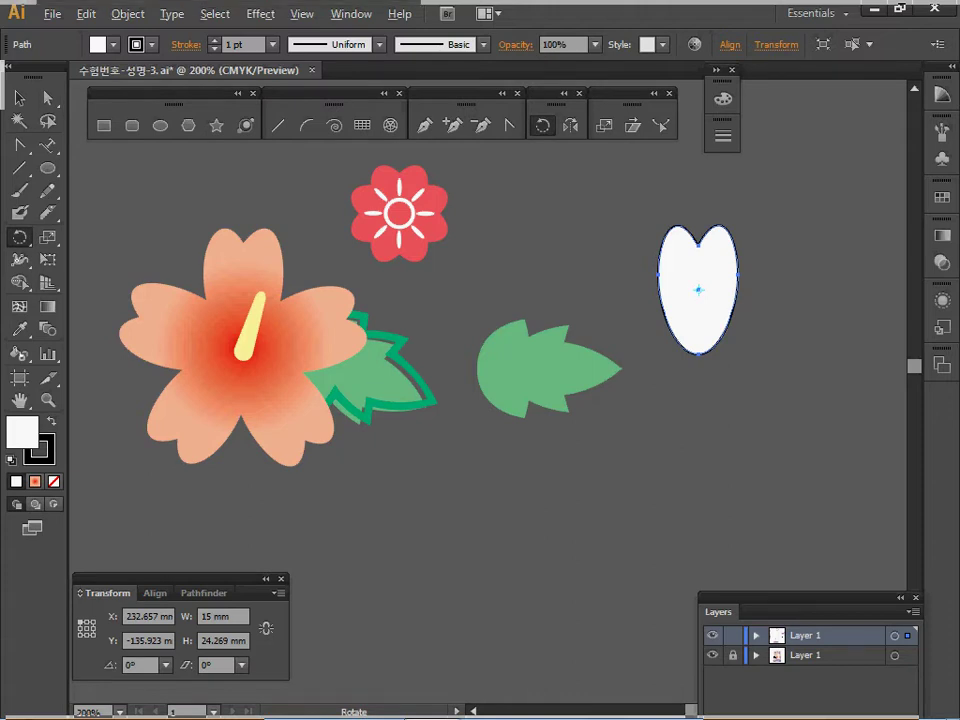
pyautogui.keyDown('alt'); pyautogui.click(698, 354); pyautogui.keyUp('alt')
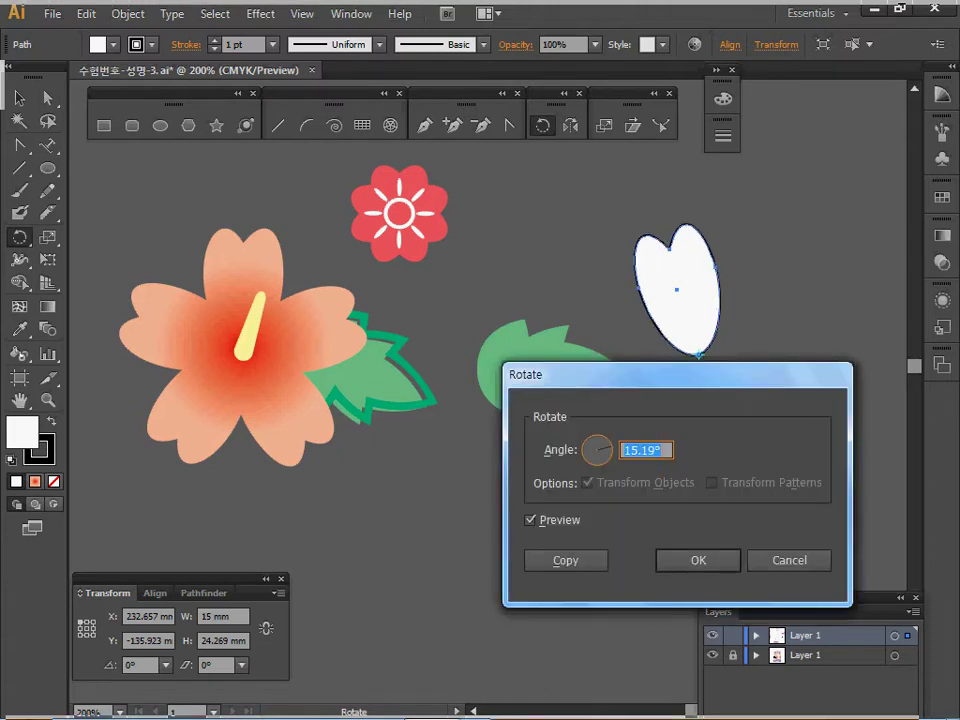
pyautogui.write('72')
pyautogui.click(565, 560)
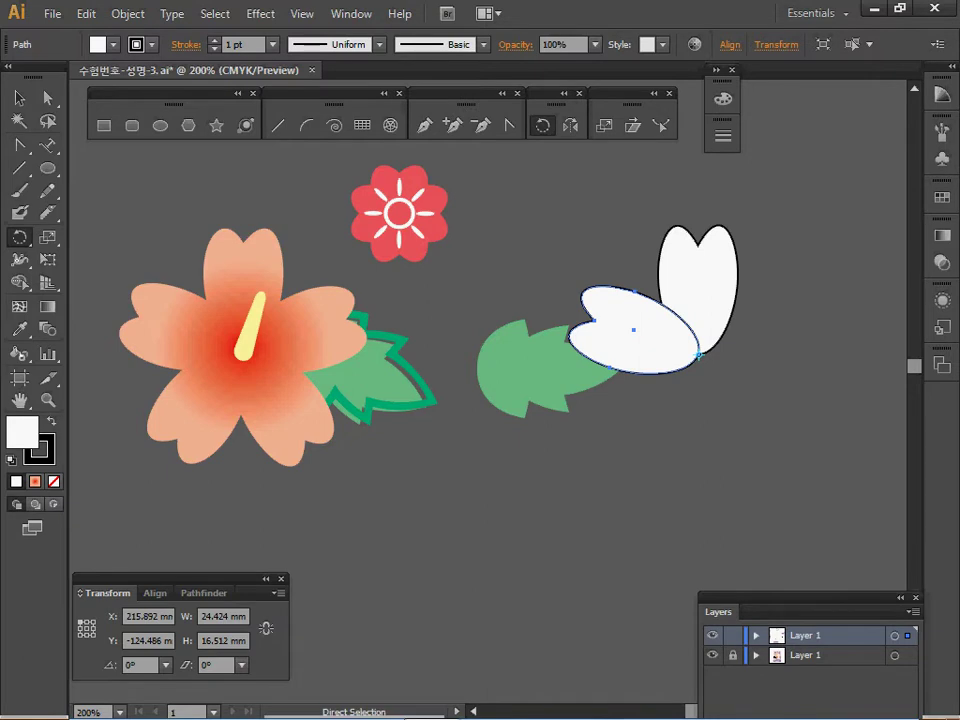
# Repeat the rotated copy three times to complete the five-petal flower
pyautogui.hotkey('ctrl', 'd')
pyautogui.hotkey('ctrl', 'd')
pyautogui.hotkey('ctrl', 'd')
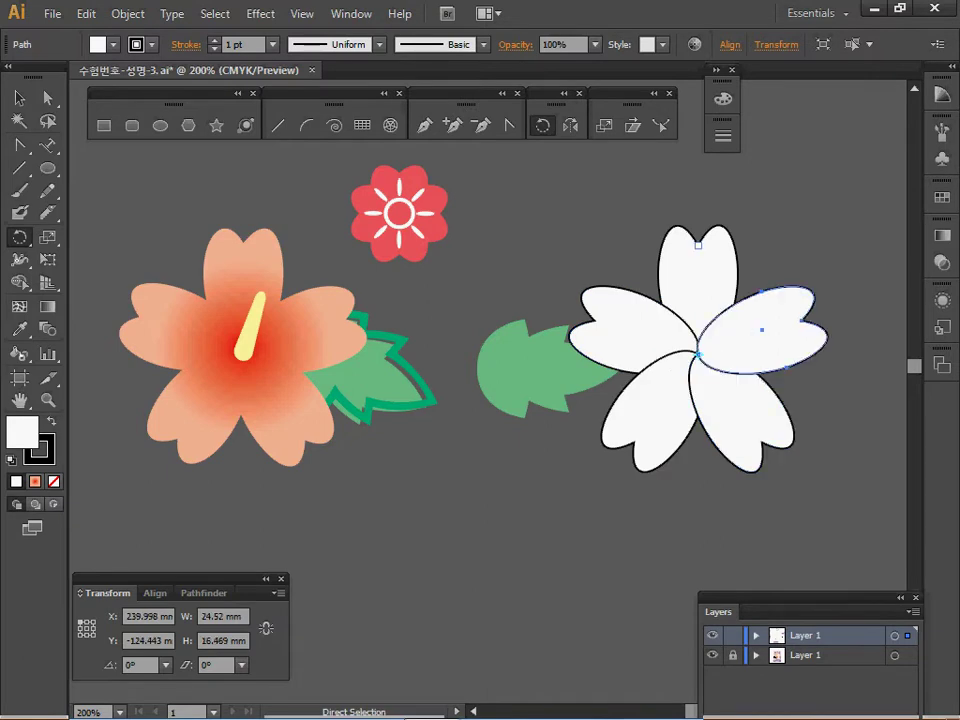
# Unite all five petals into a single flower shape
pyautogui.press('v')
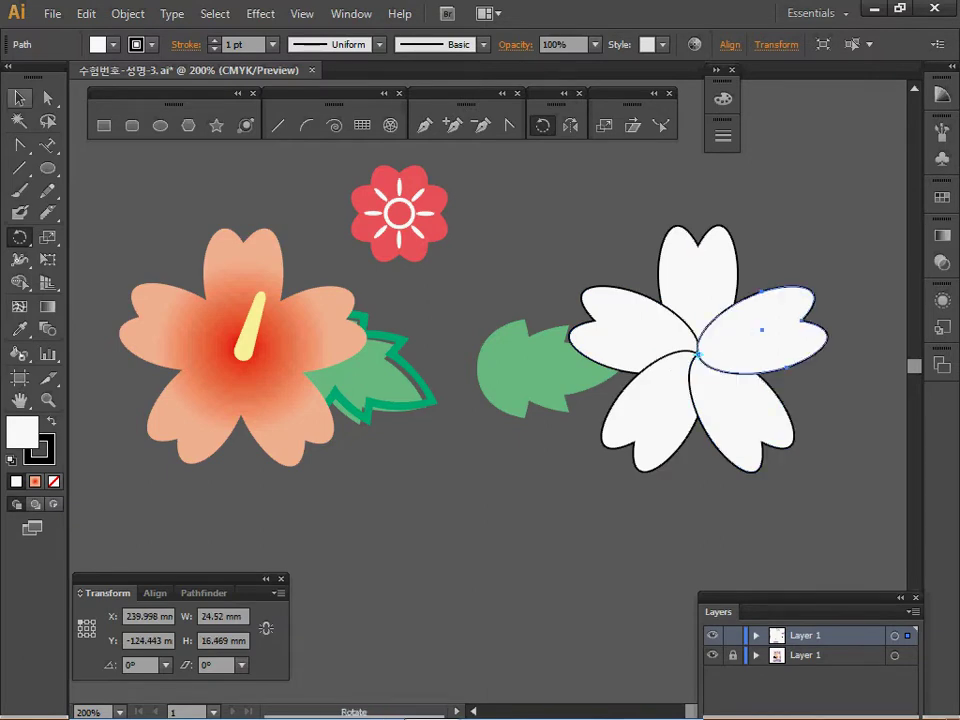
pyautogui.click(20, 98)
pyautogui.moveTo(560, 205); pyautogui.dragTo(775, 445)
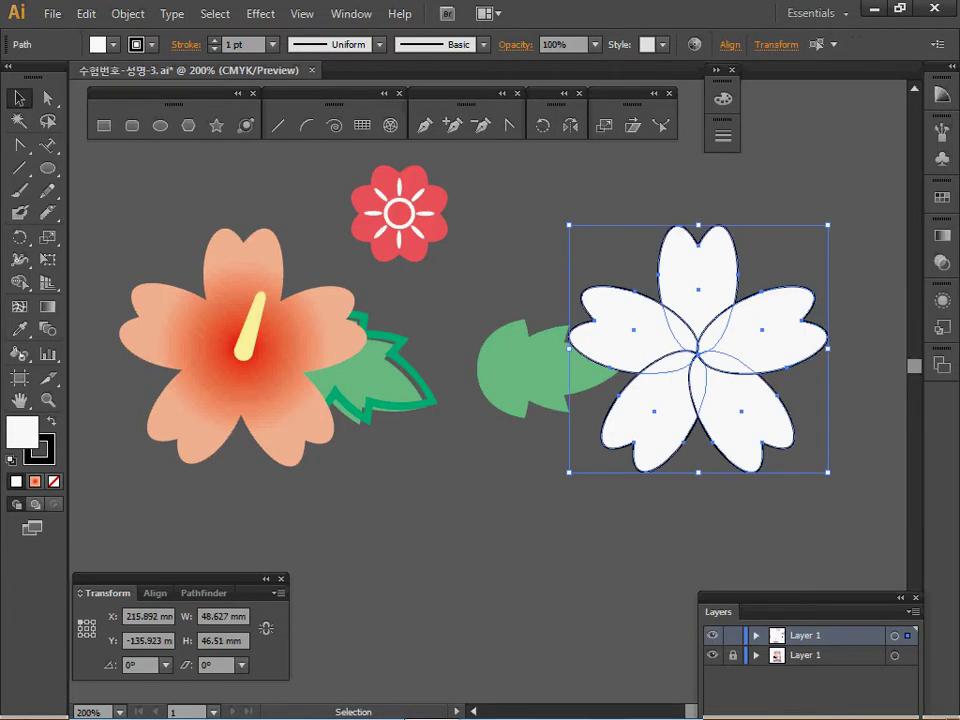
pyautogui.click(201, 593)
pyautogui.click(89, 635)
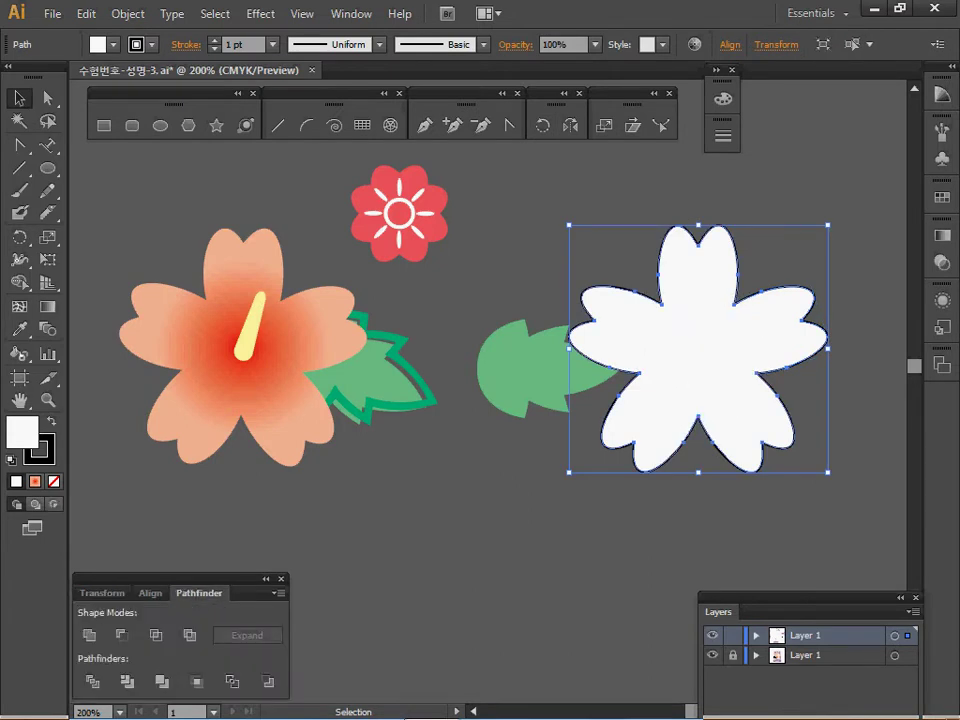
# Copy the sample flower's radial red-to-peach gradient fill and empty stroke onto the united flower, and check its gradient settings
pyautogui.moveTo(545, 288); pyautogui.dragTo(509, 301)
pyautogui.press('i')
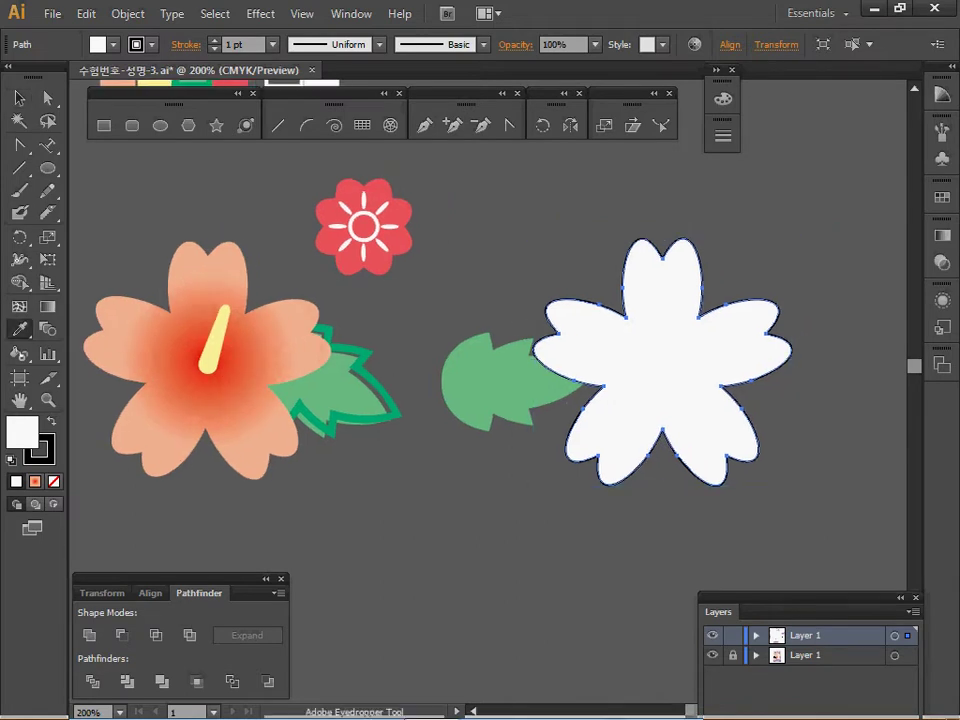
pyautogui.click(262, 346)
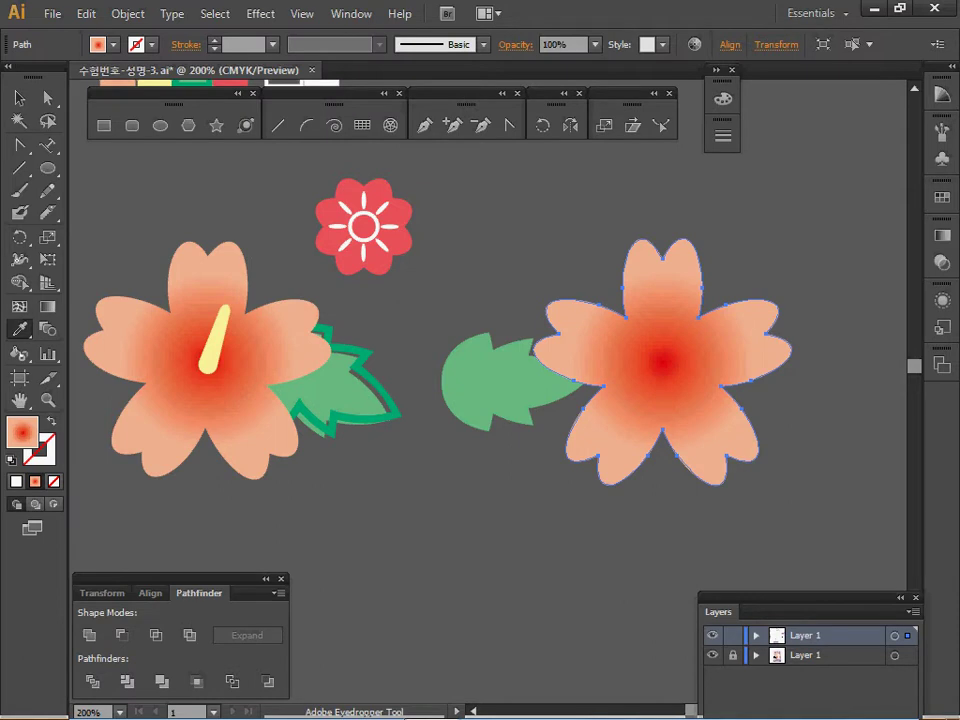
pyautogui.click(942, 236)
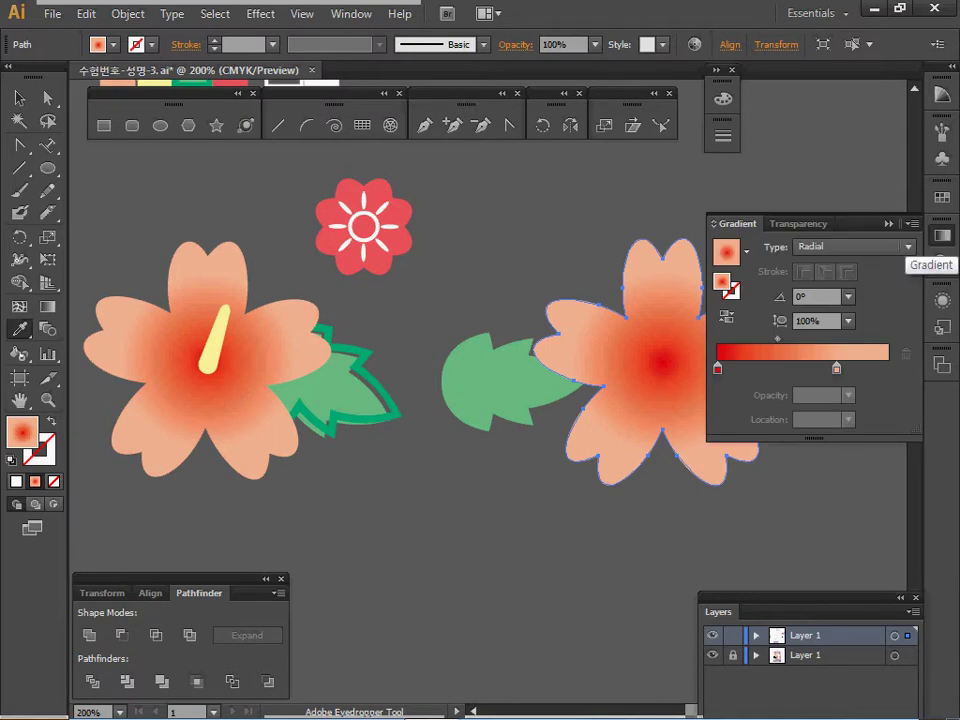
pyautogui.click(942, 236)
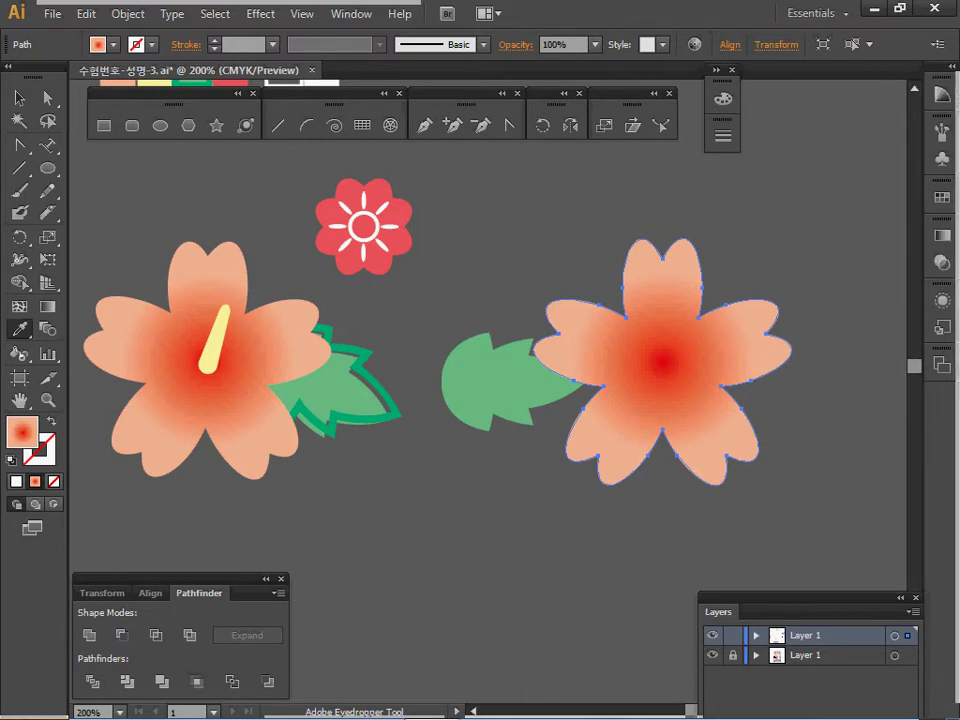
# Draw a narrow vertical rounded rectangle at the new flower's centre using the sample pistil's pale yellow fill and no stroke
pyautogui.keyDown('ctrl'); pyautogui.click(213, 343); pyautogui.keyUp('ctrl')
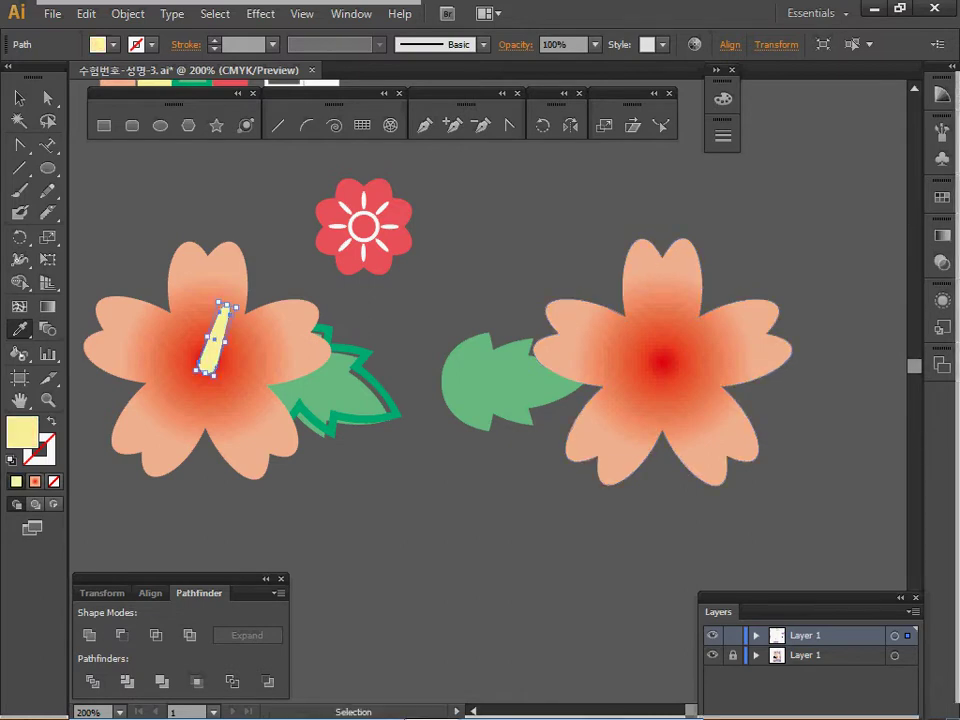
pyautogui.hotkey('ctrl', 'shift', 'a')
pyautogui.click(132, 125)
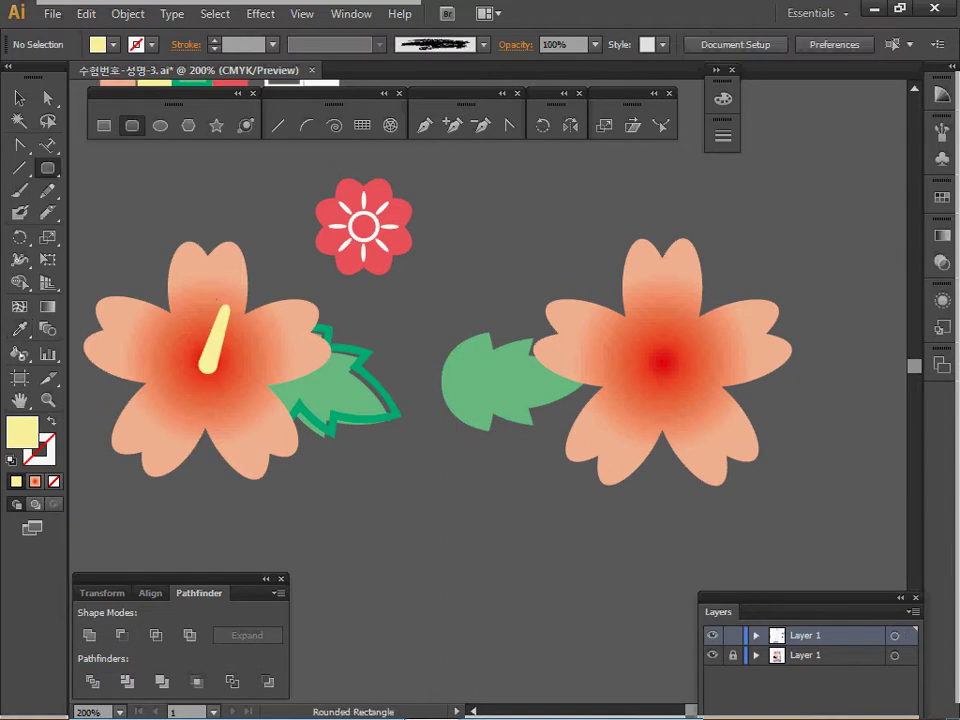
pyautogui.moveTo(652, 294); pyautogui.dragTo(667, 377)
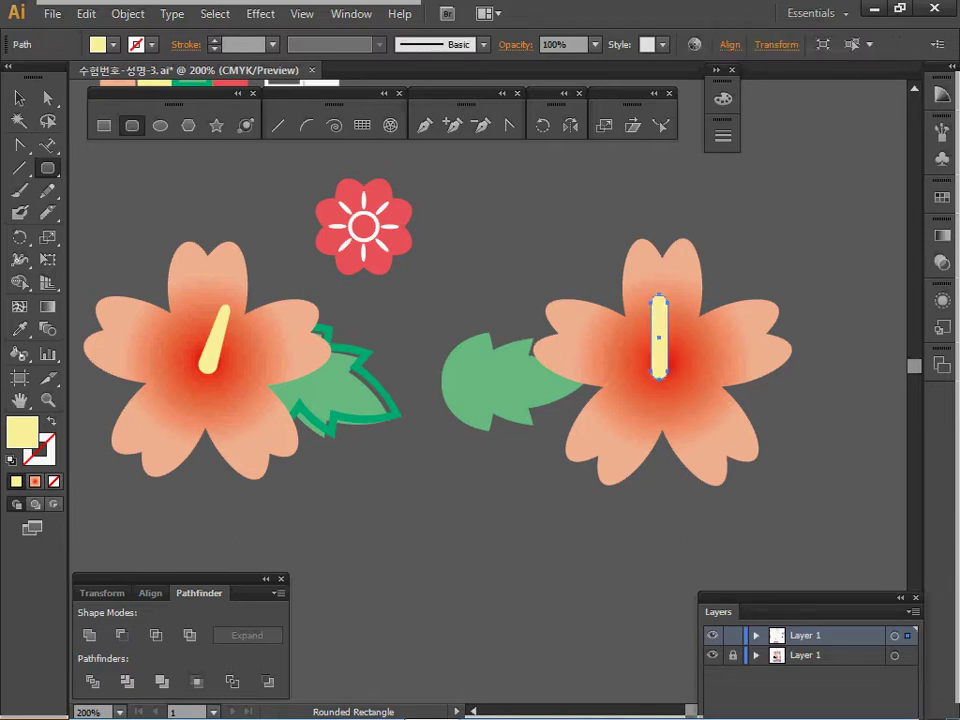
# Isolate the yellow rounded rectangle and scale its upper anchors narrower so the pistil tapers toward the top
pyautogui.press('ctrl')
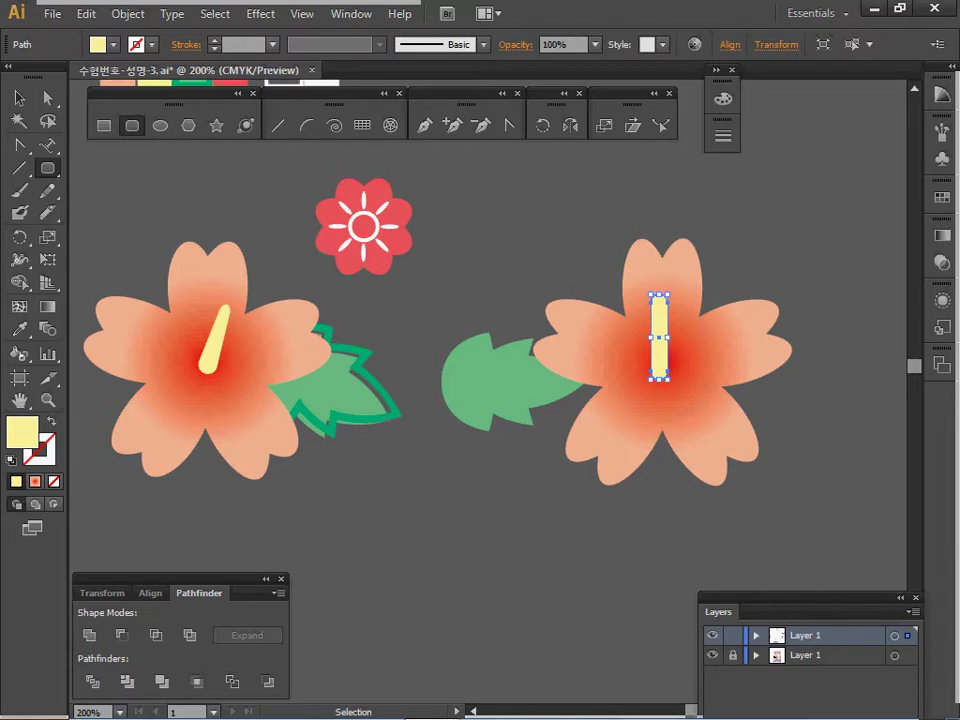
pyautogui.keyDown('ctrl'); pyautogui.doubleClick(659, 350); pyautogui.keyUp('ctrl')
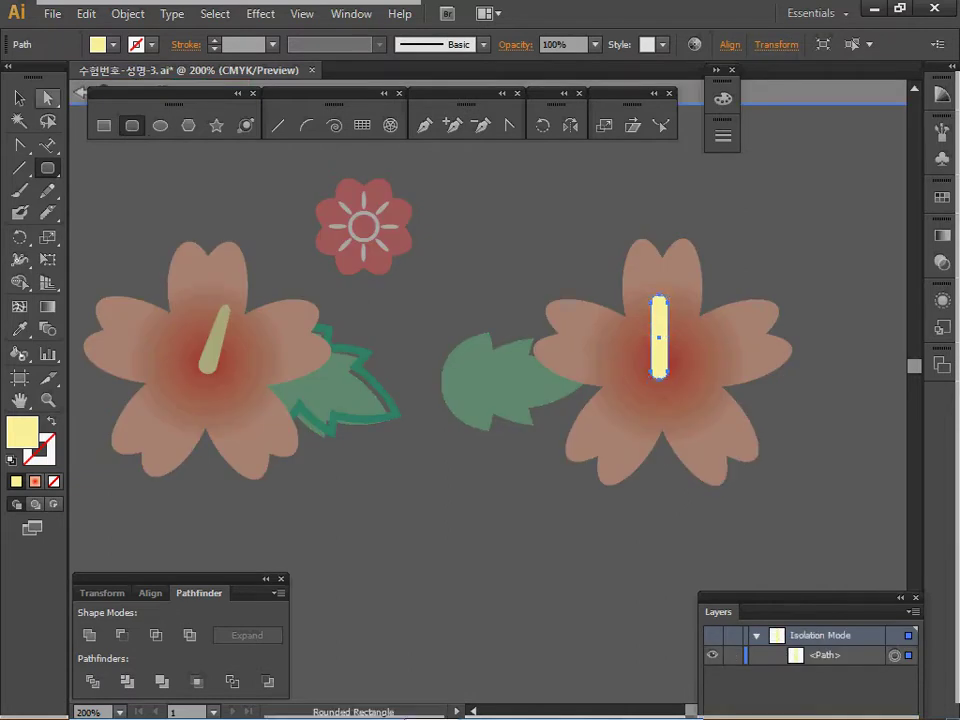
pyautogui.click(48, 98)
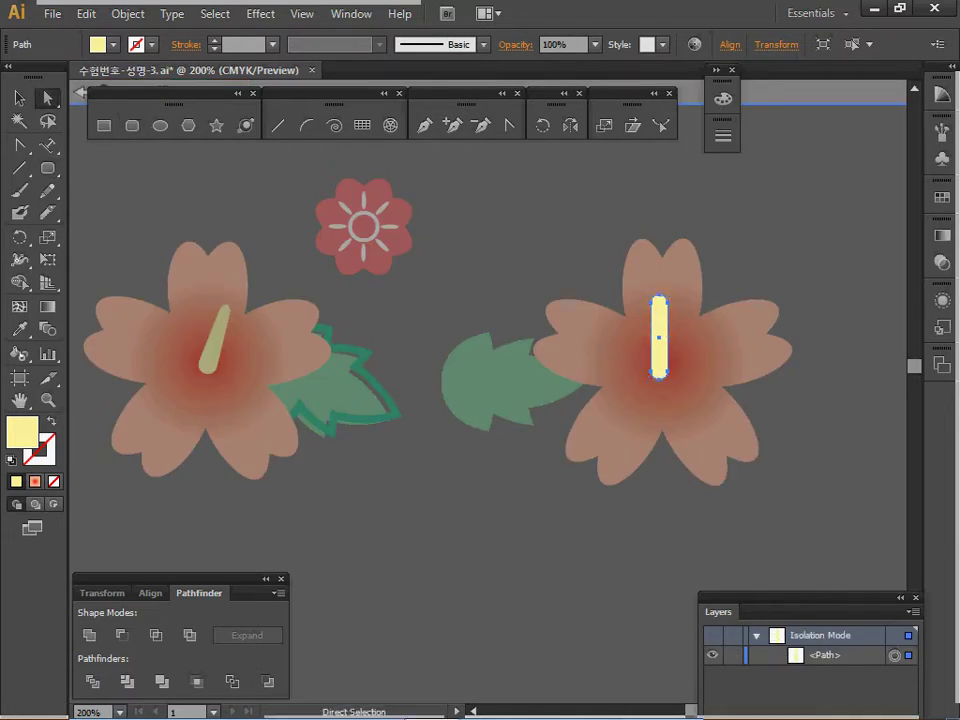
pyautogui.moveTo(615, 267); pyautogui.dragTo(703, 331)
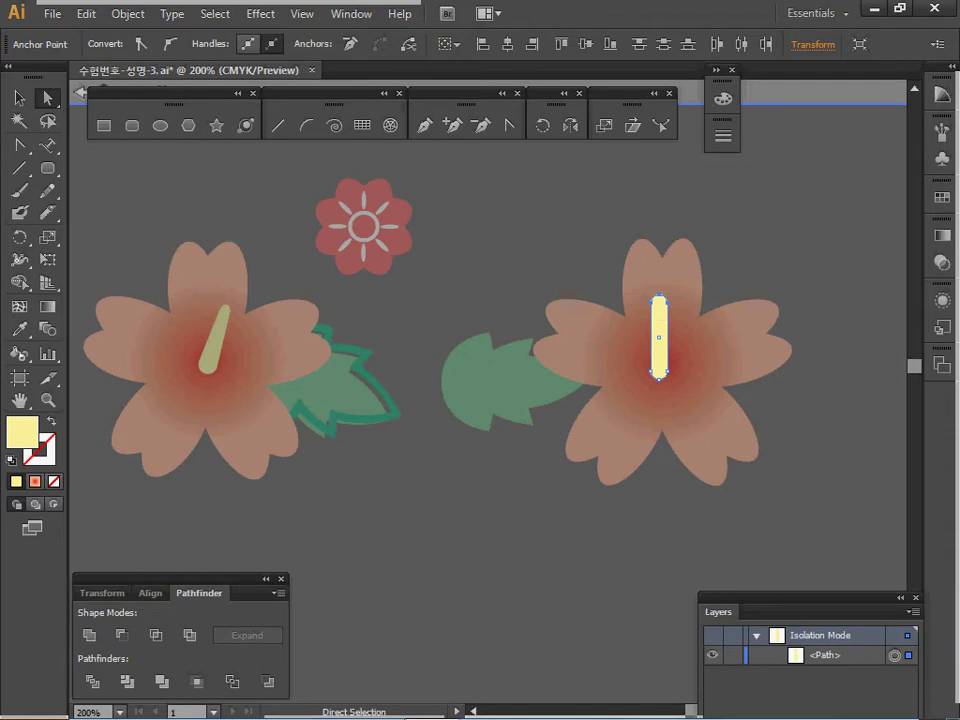
pyautogui.press('s')
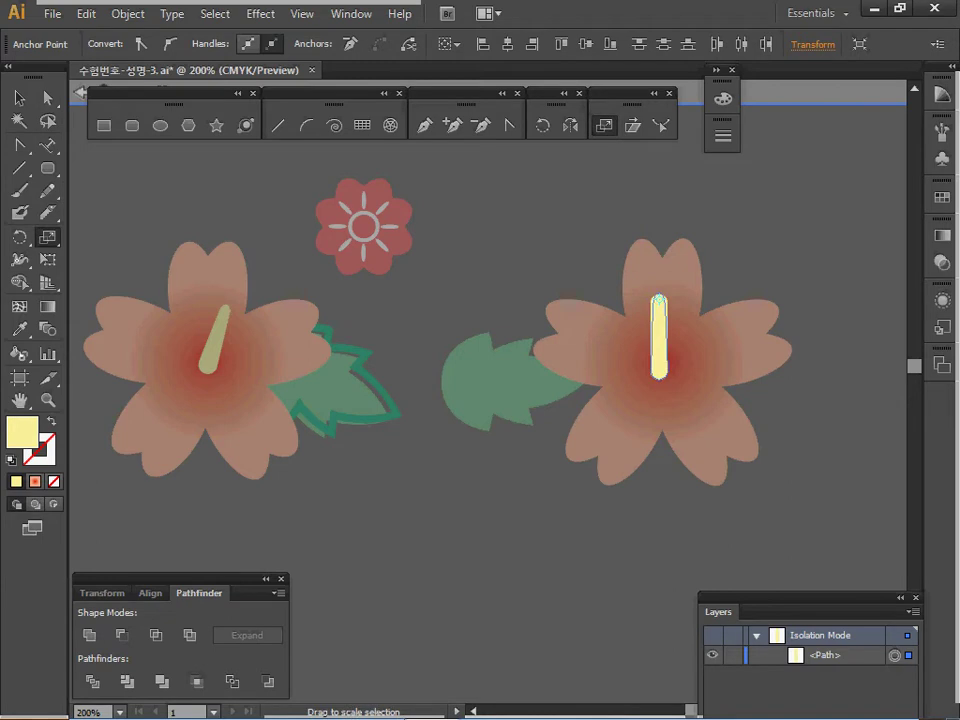
pyautogui.moveTo(668, 296); pyautogui.dragTo(664, 298)
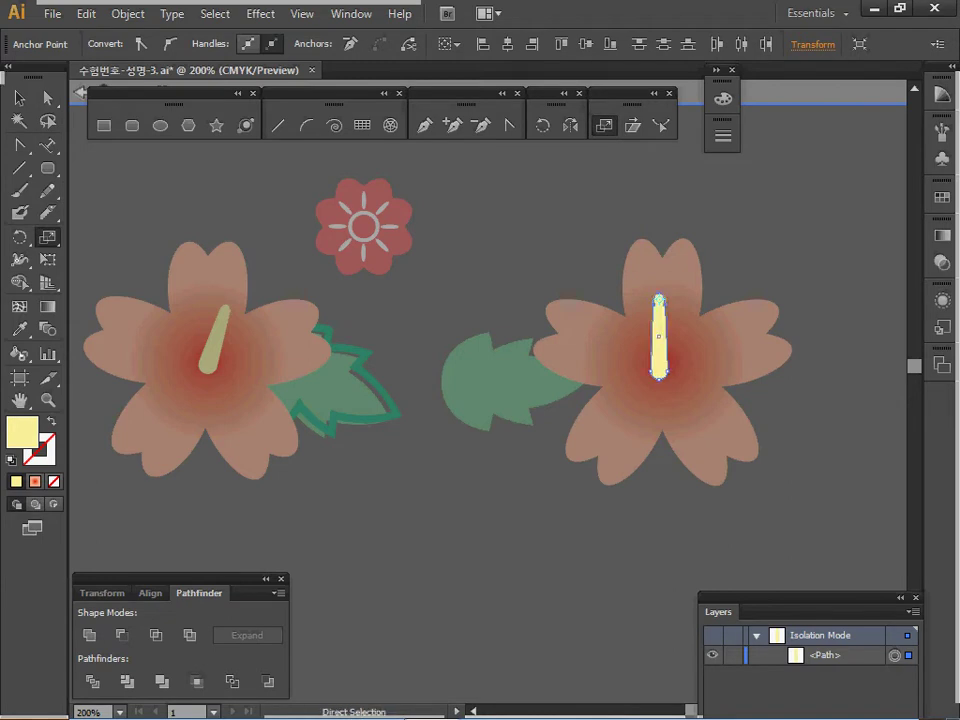
# Rotate the tapered yellow pistil slightly clockwise, shorten it a little from its upper end, and leave isolation mode
pyautogui.keyDown('ctrl'); pyautogui.click(659, 337); pyautogui.keyUp('ctrl')
pyautogui.press('v')
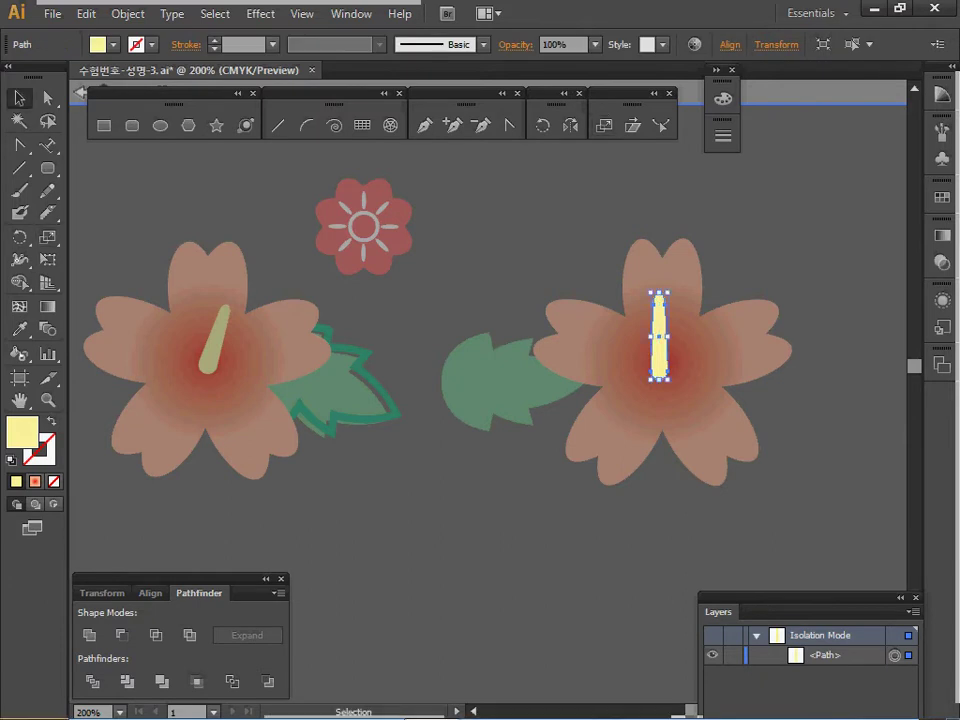
pyautogui.moveTo(672, 287); pyautogui.dragTo(684, 292)
pyautogui.moveTo(657, 341); pyautogui.dragTo(666, 339)
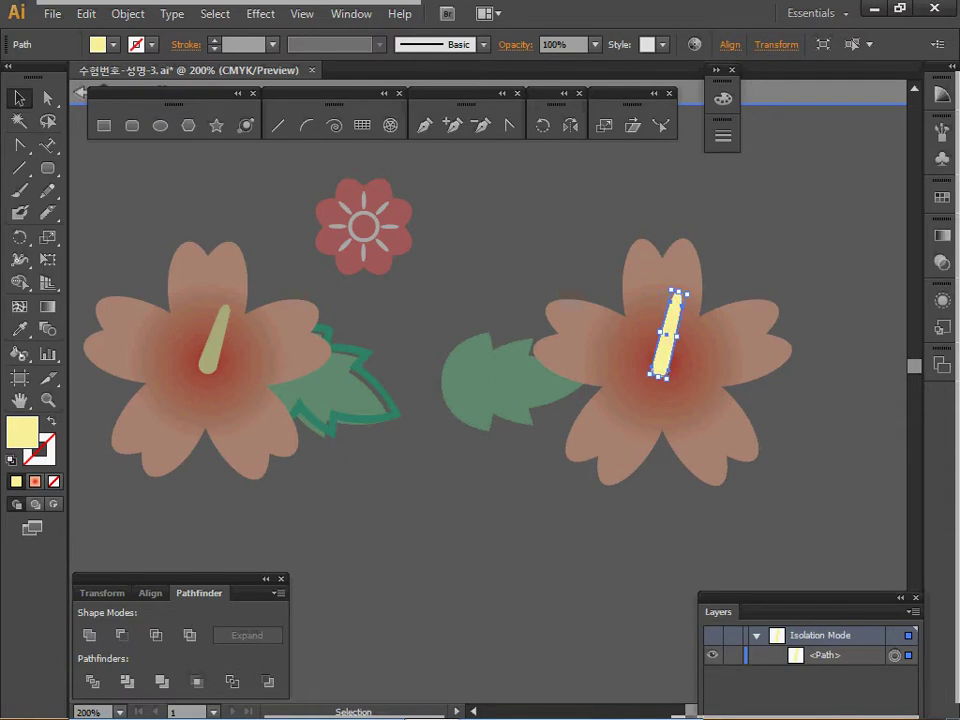
pyautogui.moveTo(679, 292); pyautogui.dragTo(678, 297)
pyautogui.press('Escape')
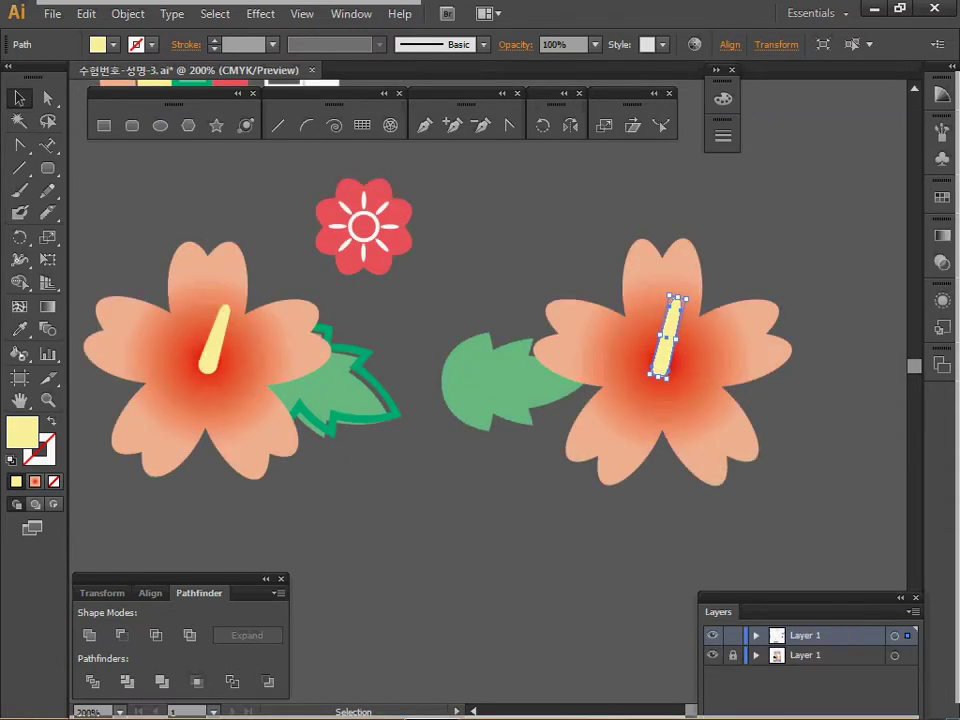
# Tilt the yellow pistil slightly further clockwise to match the sample's angle, and save the document
pyautogui.click(666, 338)
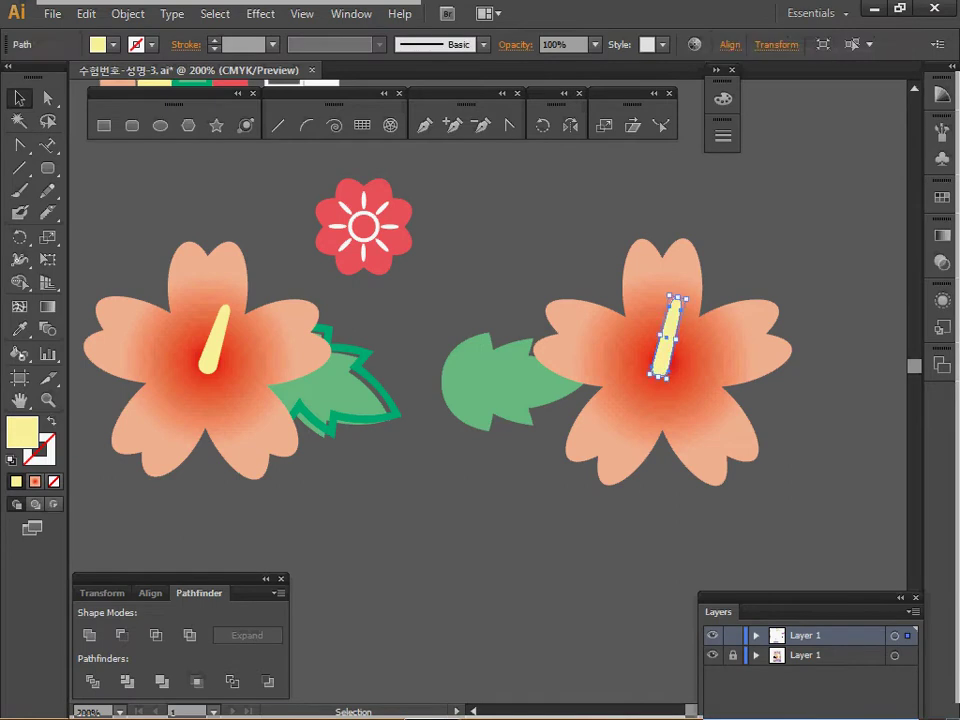
pyautogui.moveTo(688, 294); pyautogui.dragTo(692, 300)
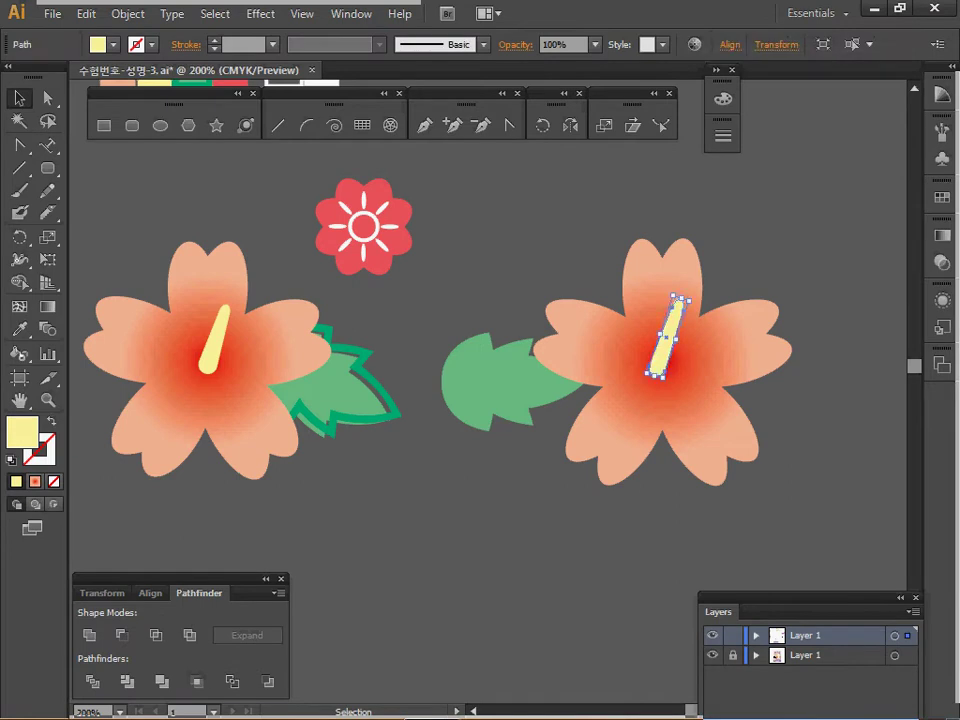
pyautogui.click(752, 255)
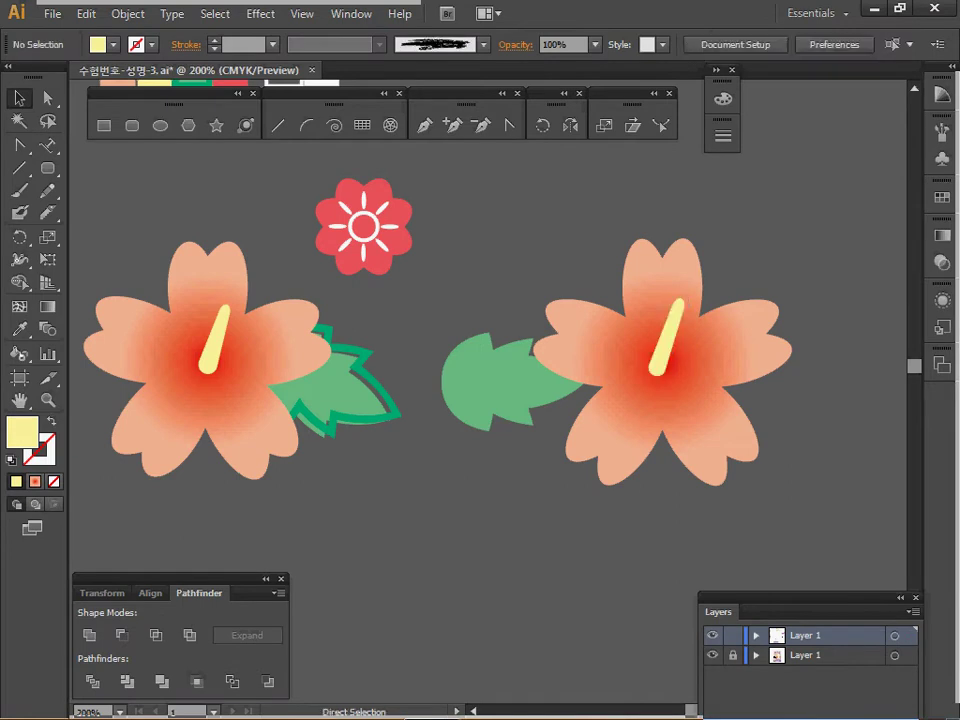
pyautogui.hotkey('ctrl', 's')
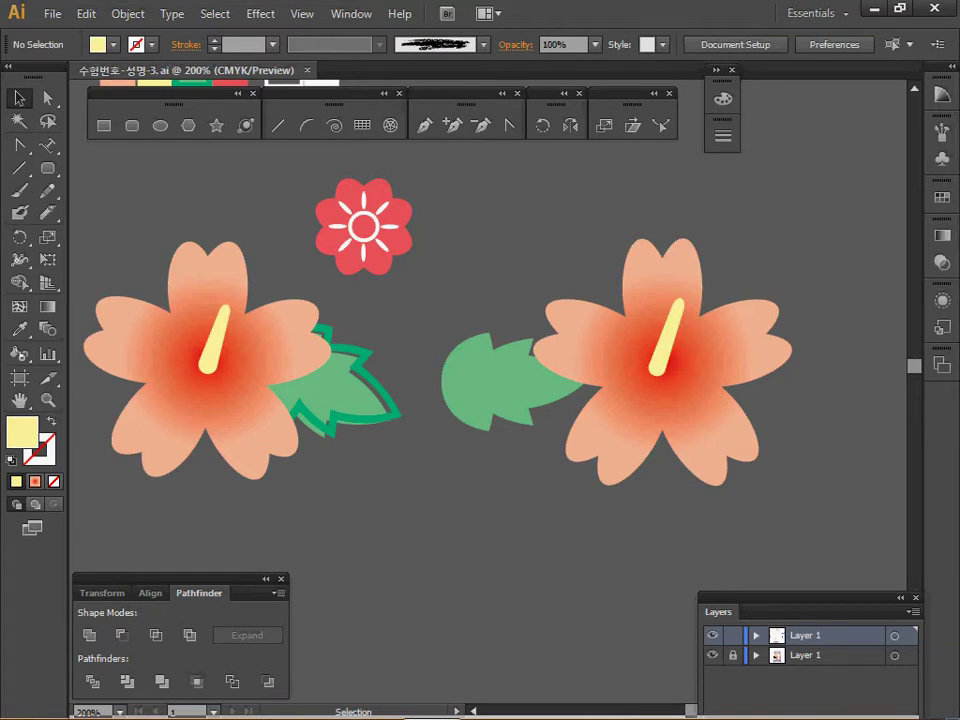
# Move the green leaf out from behind the new flower to its right side and delete the leaf's lower-half anchors
pyautogui.moveTo(496, 384); pyautogui.dragTo(676, 364)
pyautogui.keyDown('ctrl'); pyautogui.click(442, 352); pyautogui.keyUp('ctrl')
pyautogui.keyDown('ctrl'); pyautogui.click(676, 364); pyautogui.keyUp('ctrl')
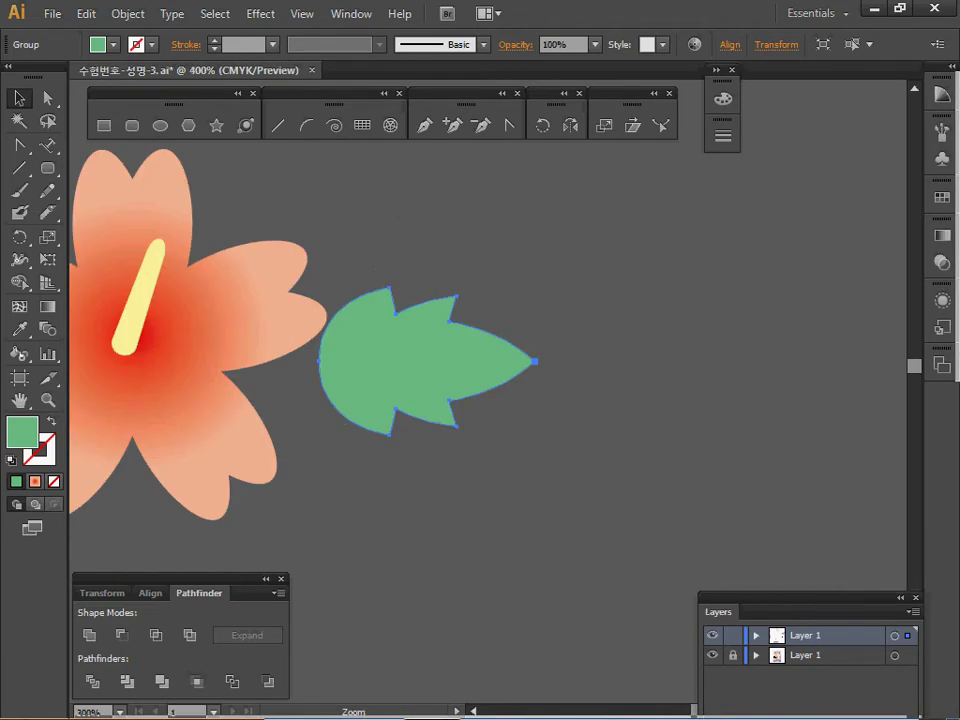
pyautogui.keyDown('ctrl'); pyautogui.click(436, 379); pyautogui.keyUp('ctrl')
pyautogui.moveTo(436, 379); pyautogui.dragTo(446, 363)
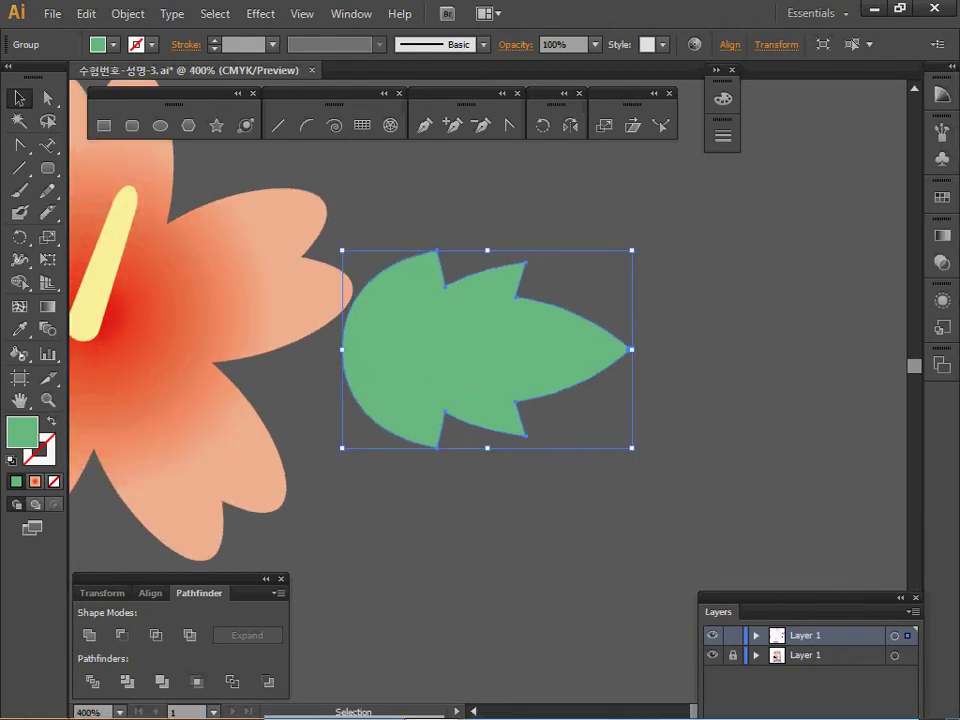
pyautogui.press('a')
pyautogui.moveTo(357, 485); pyautogui.dragTo(603, 389)
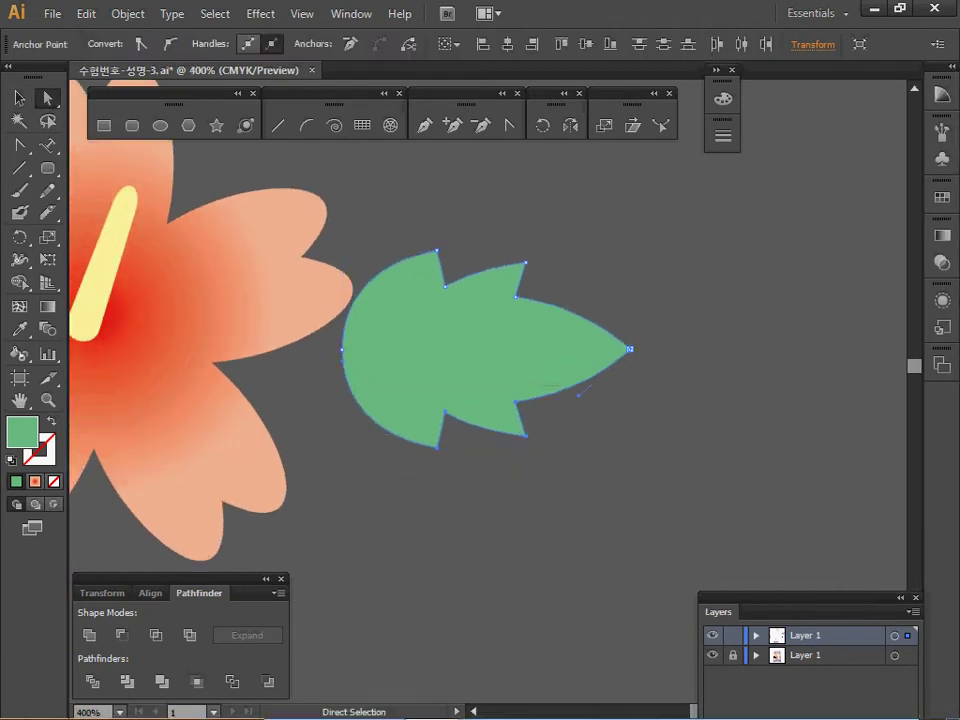
pyautogui.press('Delete')
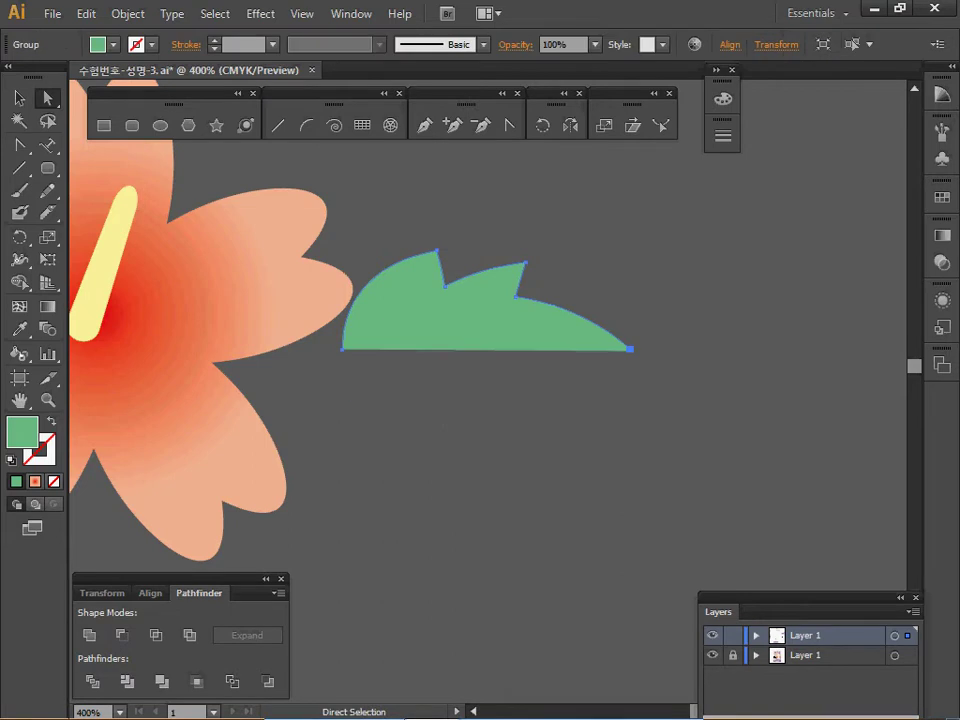
# Give the half leaf the default white fill and 1 pt black stroke, and move it slightly away from the flower
pyautogui.hotkey('shift', 'x')
pyautogui.press('d')
pyautogui.click(590, 400)
pyautogui.moveTo(500, 325); pyautogui.dragTo(542, 328)
pyautogui.hotkey('ctrl', 'shift', 'a')
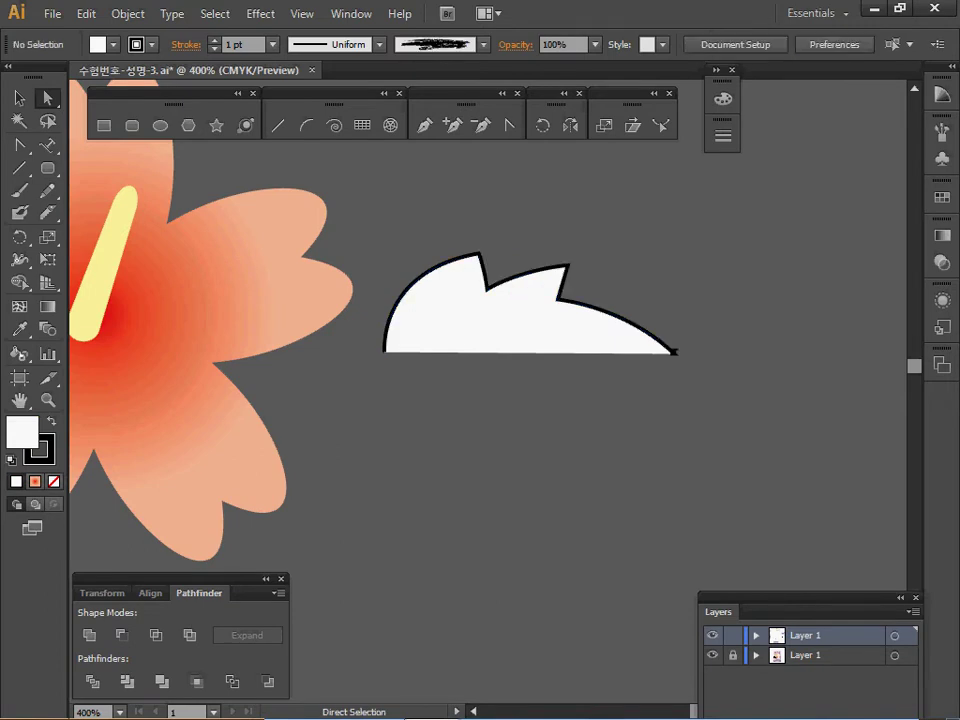
# Delete the stray extra anchors at the half leaf's pointed tip so that a single end point remains
pyautogui.hotkey('ctrl', 'a')
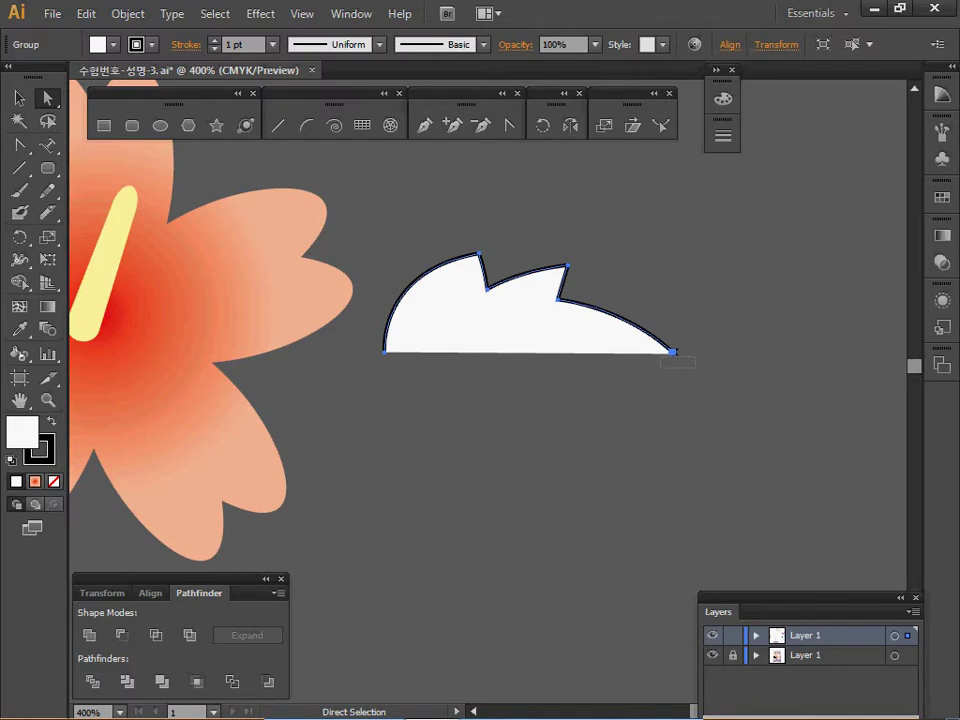
pyautogui.hotkey('ctrl', 'shift', 'a')
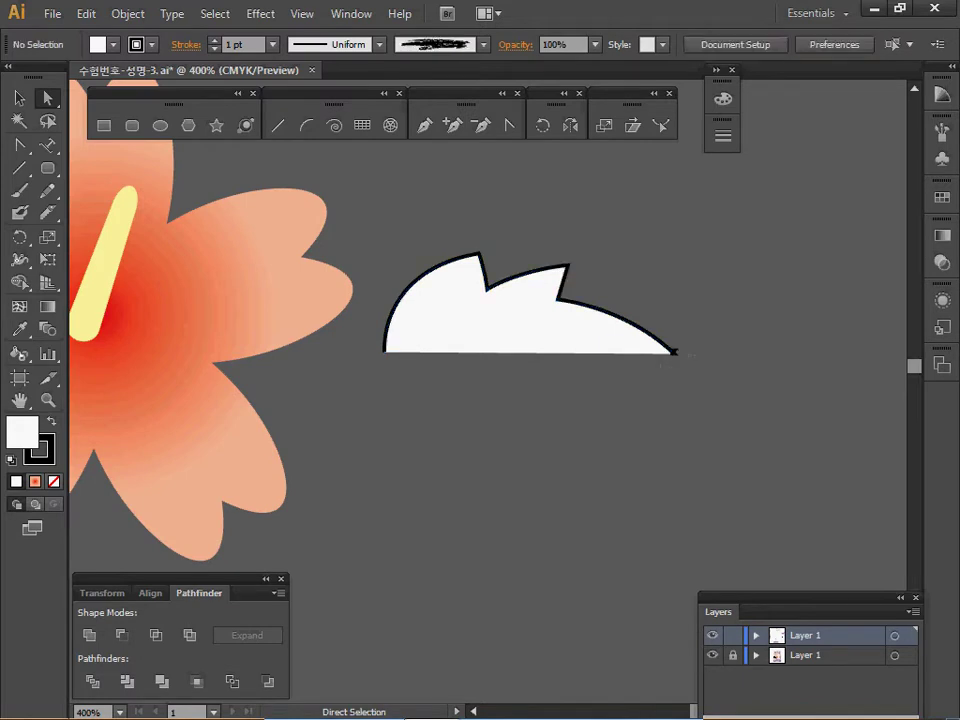
pyautogui.hotkey('ctrl', 'a')
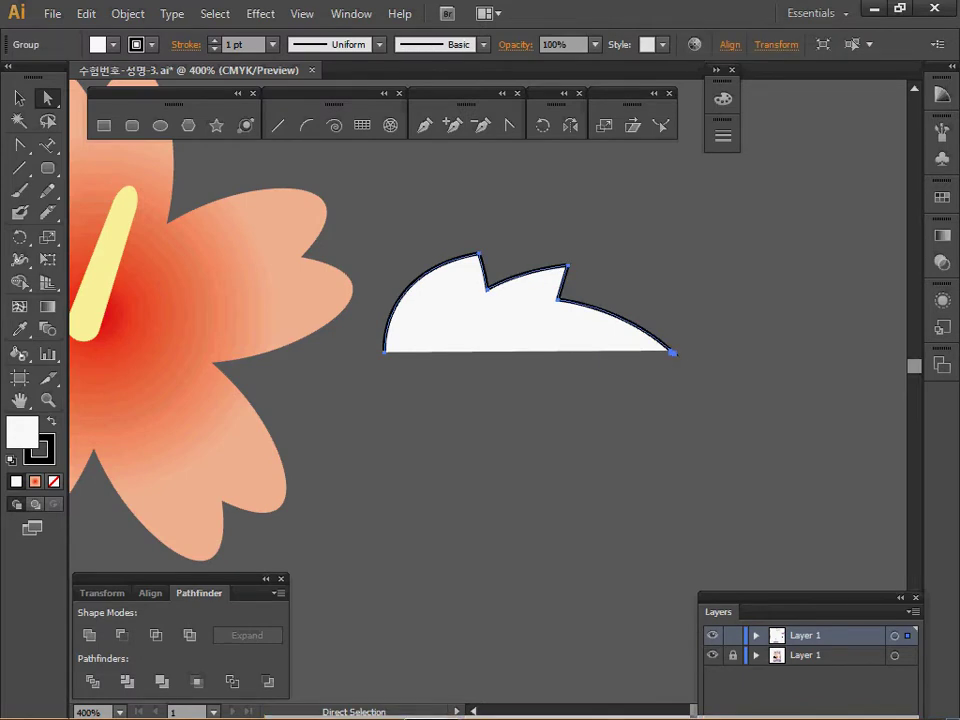
pyautogui.click(673, 352)
pyautogui.press('Delete')
pyautogui.click(671, 351)
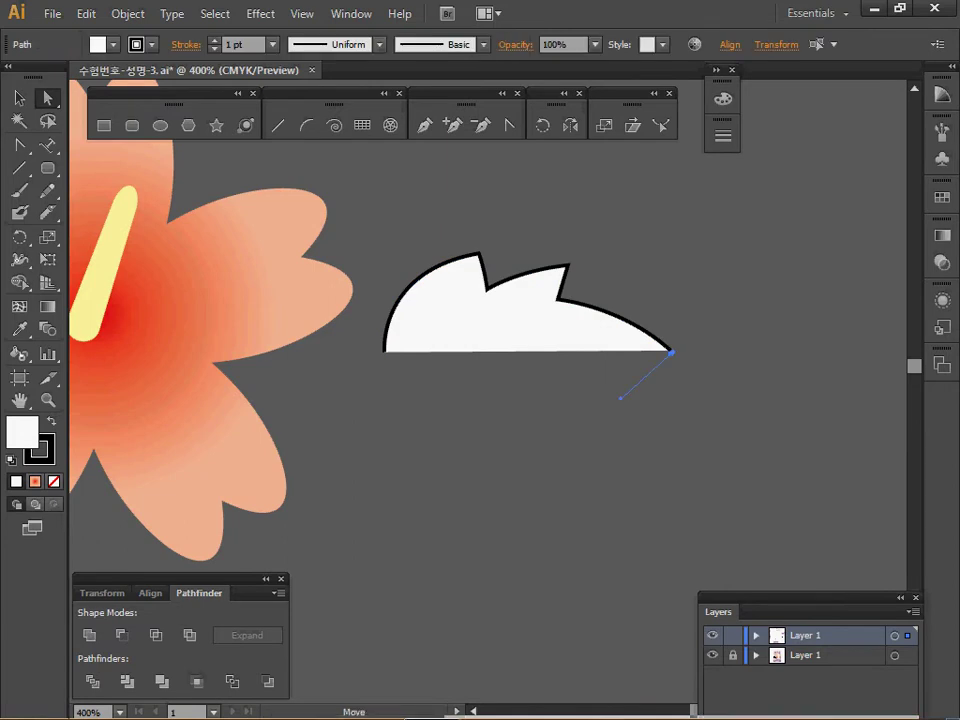
pyautogui.press('Delete')
pyautogui.click(670, 350)
pyautogui.click(676, 364)
# Align the half leaf's two open end points on one level by averaging them along the horizontal axis
pyautogui.moveTo(675, 364); pyautogui.dragTo(359, 342)
pyautogui.rightClick(698, 348)
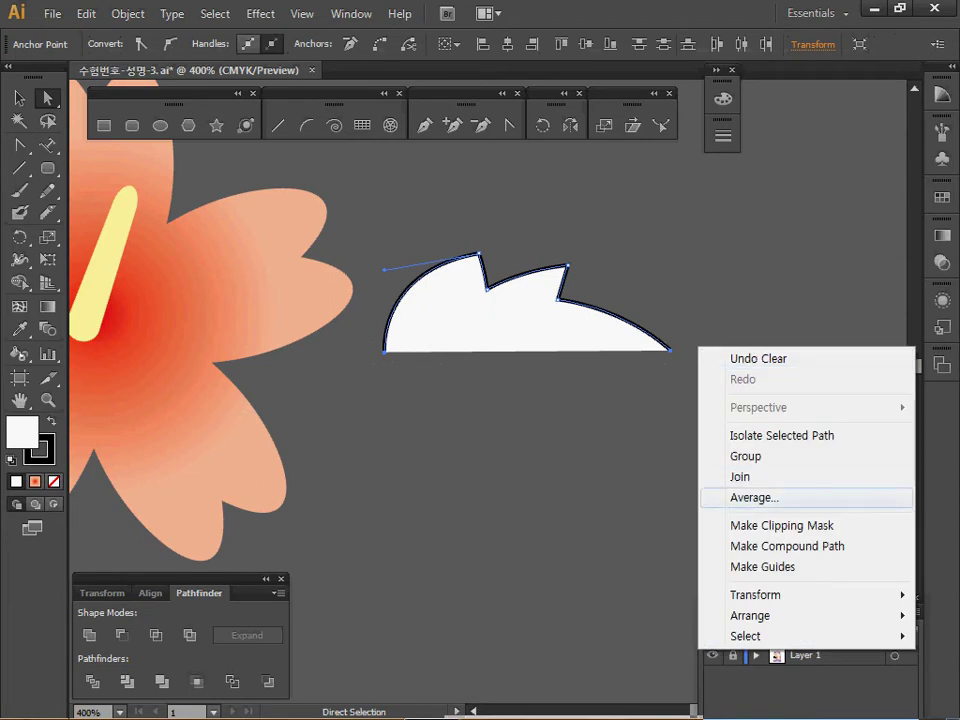
pyautogui.click(754, 497)
pyautogui.click(156, 254)
pyautogui.click(181, 352)
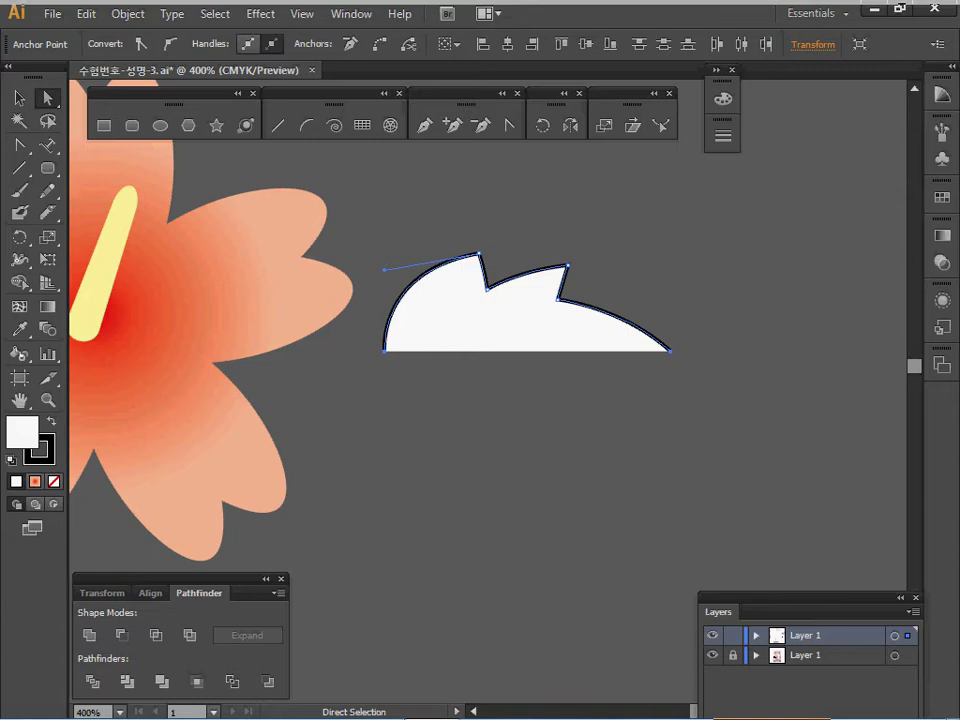
# Reflect a copy of the half leaf across the horizontal axis from its rounded-end base point
pyautogui.hotkey('ctrl', 'g')
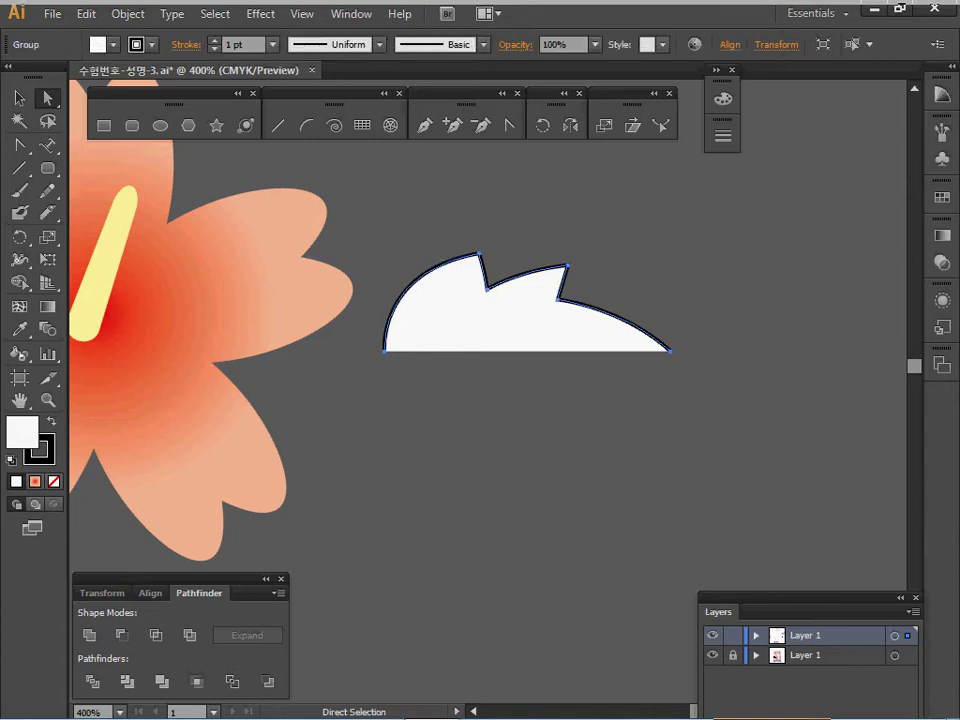
pyautogui.press('o')
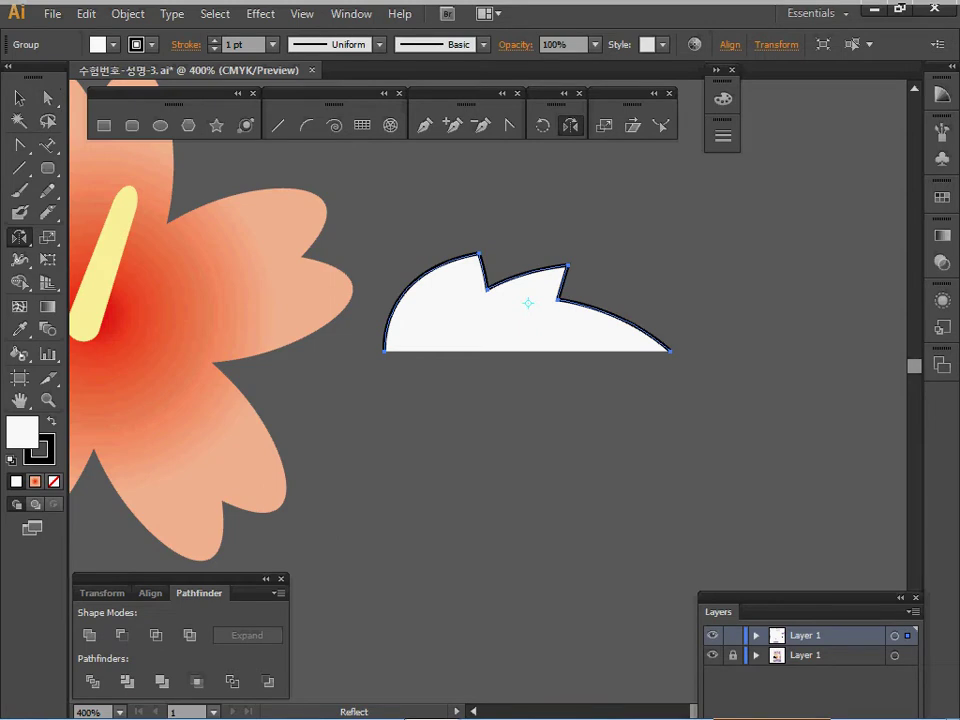
pyautogui.press('alt')
pyautogui.keyDown('alt'); pyautogui.click(384, 351); pyautogui.keyUp('alt')
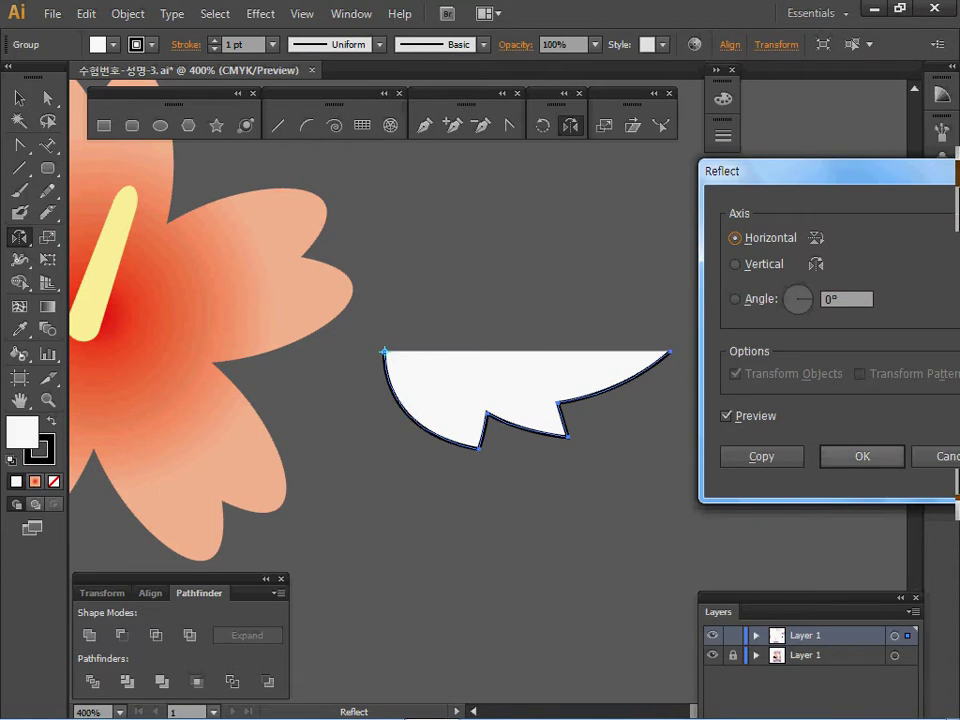
pyautogui.hotkey('alt', 'c')
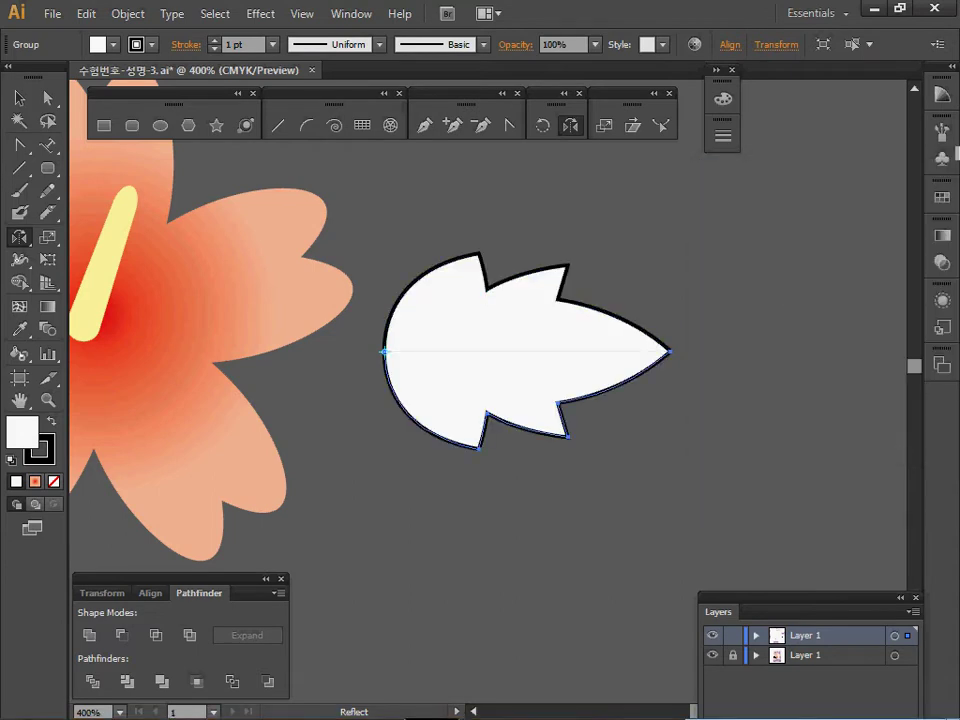
# Shift the mirrored half up to overlap the upper half slightly, and unite both halves into one leaf shape
pyautogui.hotkey('ctrl', 'shift', 'a')
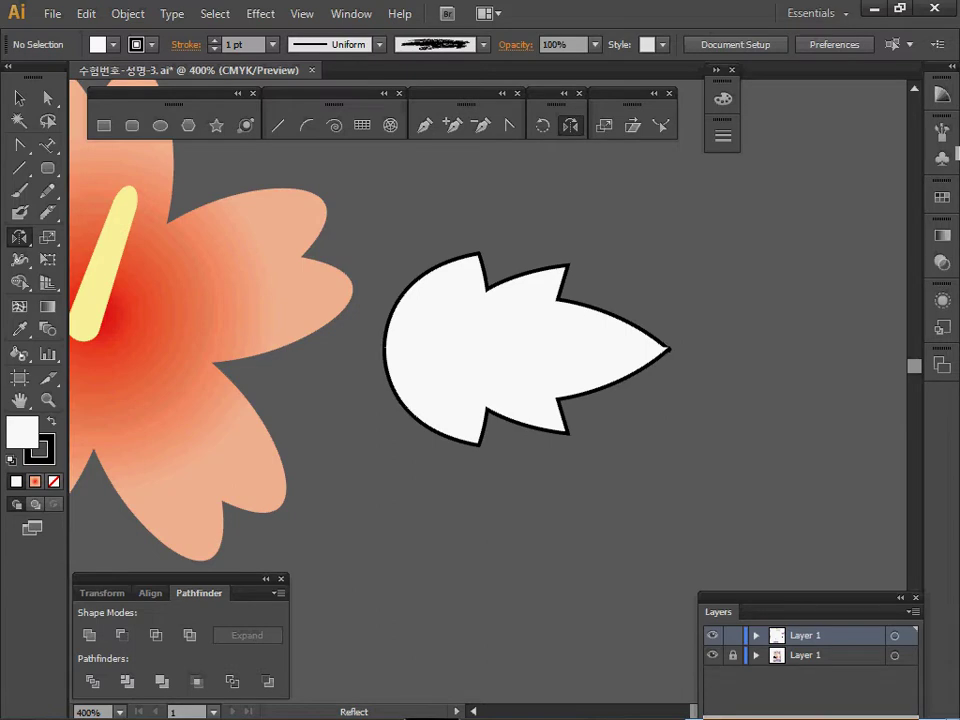
pyautogui.moveTo(405, 236); pyautogui.dragTo(520, 423)
pyautogui.hotkey('ctrl', 'shift', 'a')
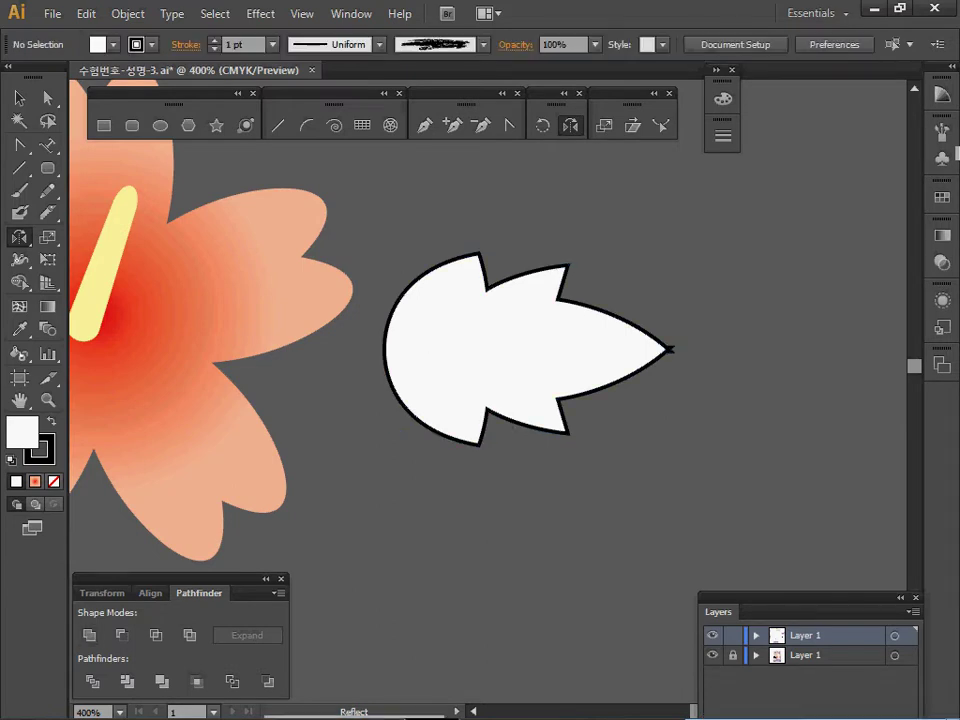
# Try averaging the crossing anchors at the united leaf's tip into one point
pyautogui.moveTo(724, 323); pyautogui.dragTo(661, 369)
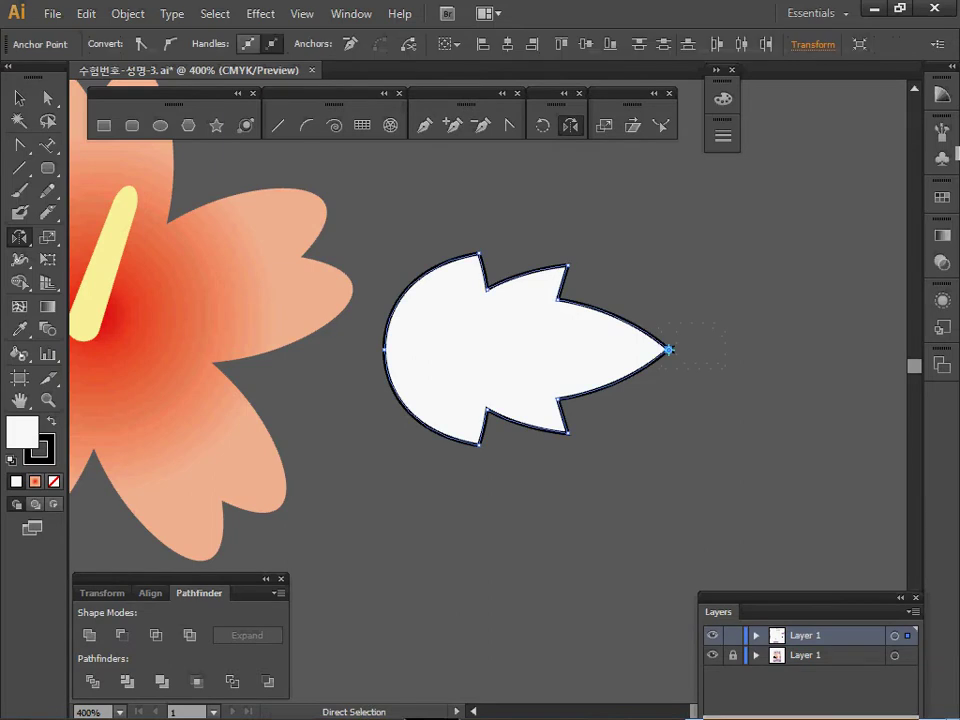
pyautogui.rightClick(694, 284)
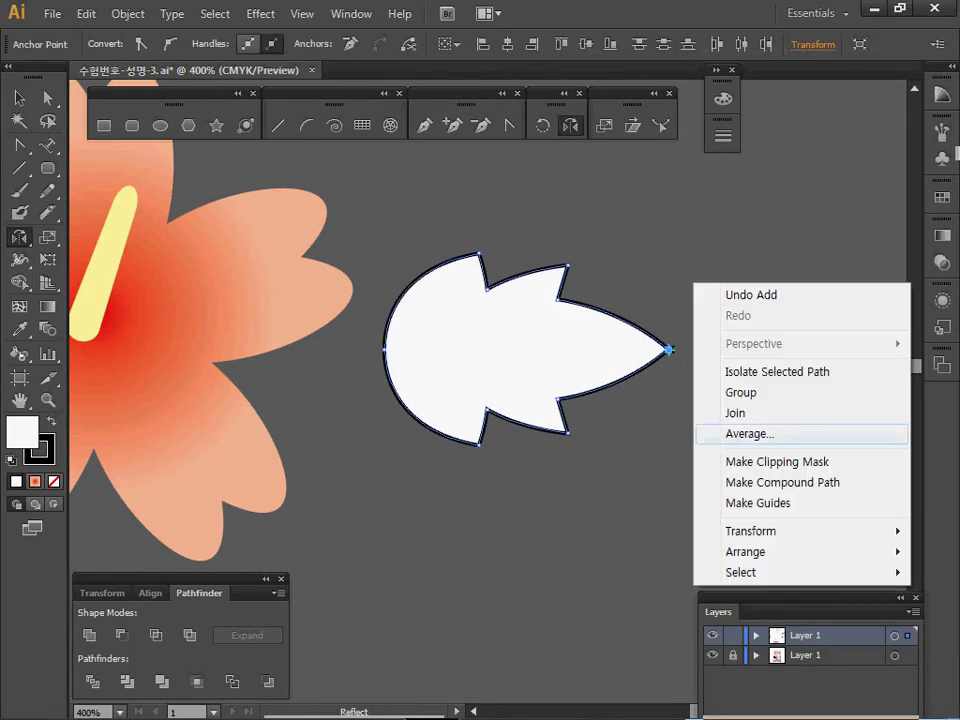
pyautogui.click(750, 433)
pyautogui.press('Return')
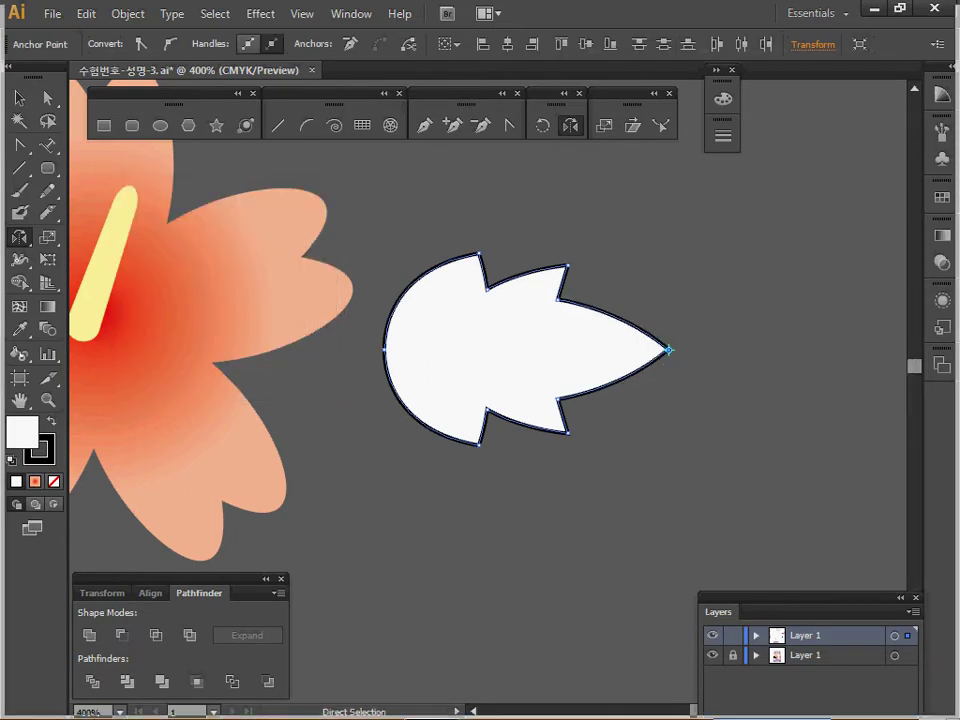
pyautogui.hotkey('ctrl', 'shift', 'a')
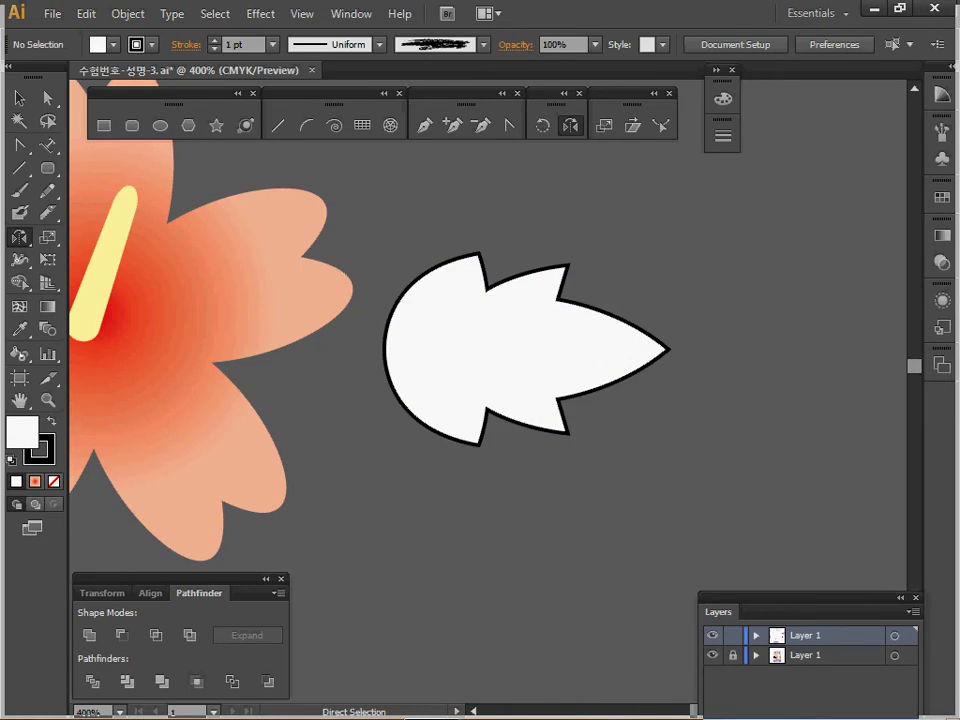
pyautogui.hotkey('ctrl', 'z')
# Select the cluster of anchors at the united leaf's pointed tip and average them along both axes
pyautogui.keyDown('ctrl'); pyautogui.click(673, 350); pyautogui.keyUp('ctrl')
pyautogui.keyDown('ctrl'); pyautogui.click(474, 418); pyautogui.keyUp('ctrl')
pyautogui.keyDown('ctrl'); pyautogui.click(502, 347); pyautogui.keyUp('ctrl')
pyautogui.moveTo(502, 347); pyautogui.dragTo(637, 369)
pyautogui.moveTo(701, 293); pyautogui.dragTo(580, 419)
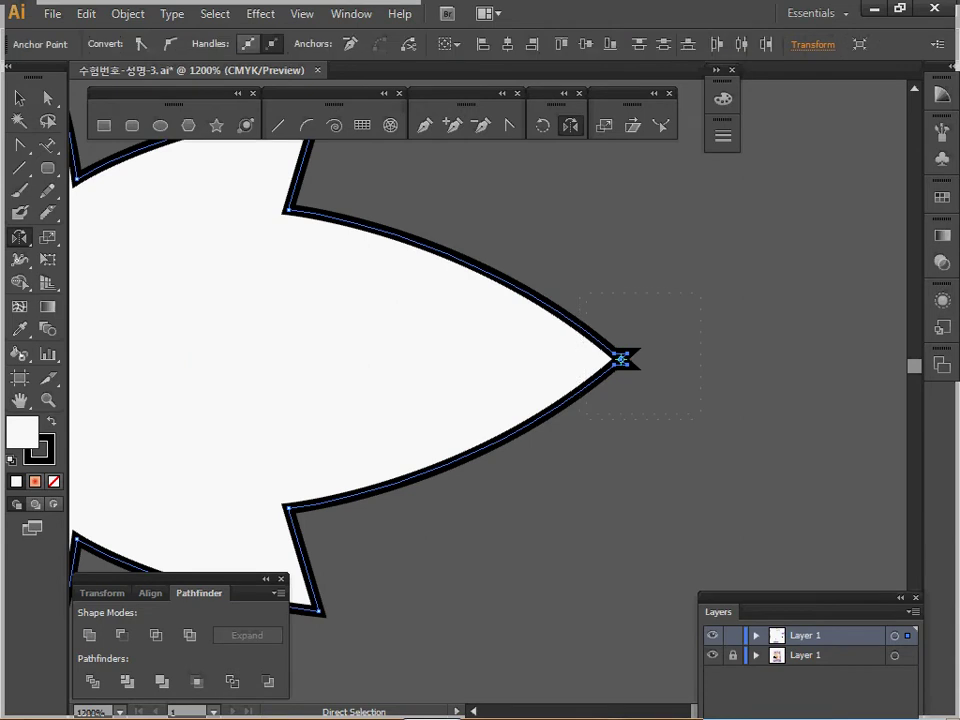
pyautogui.rightClick(623, 280)
pyautogui.click(660, 431)
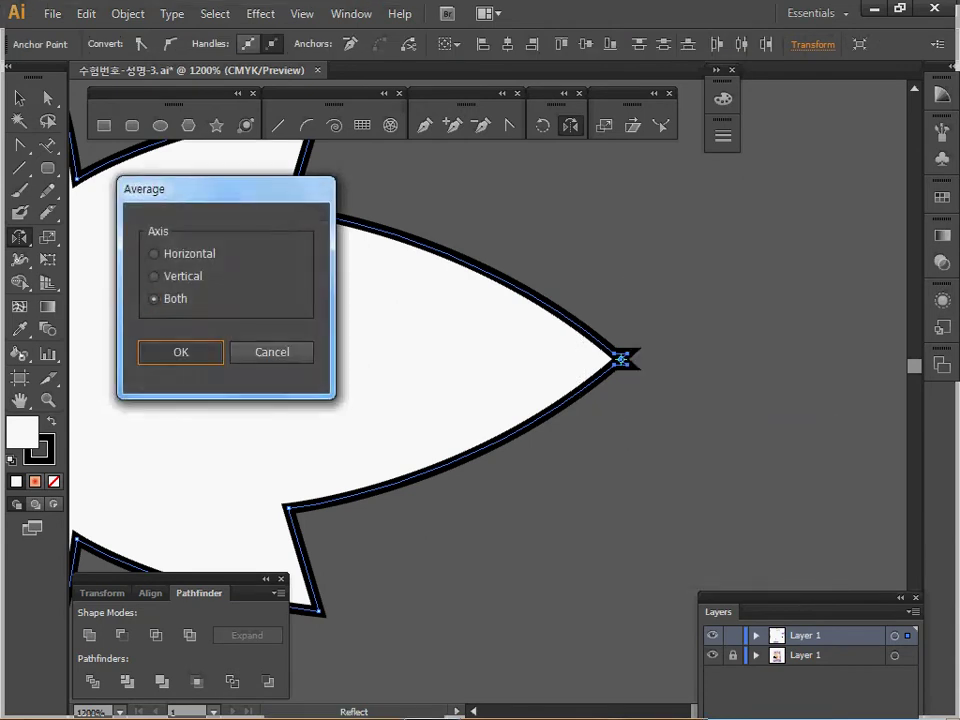
pyautogui.press('Return')
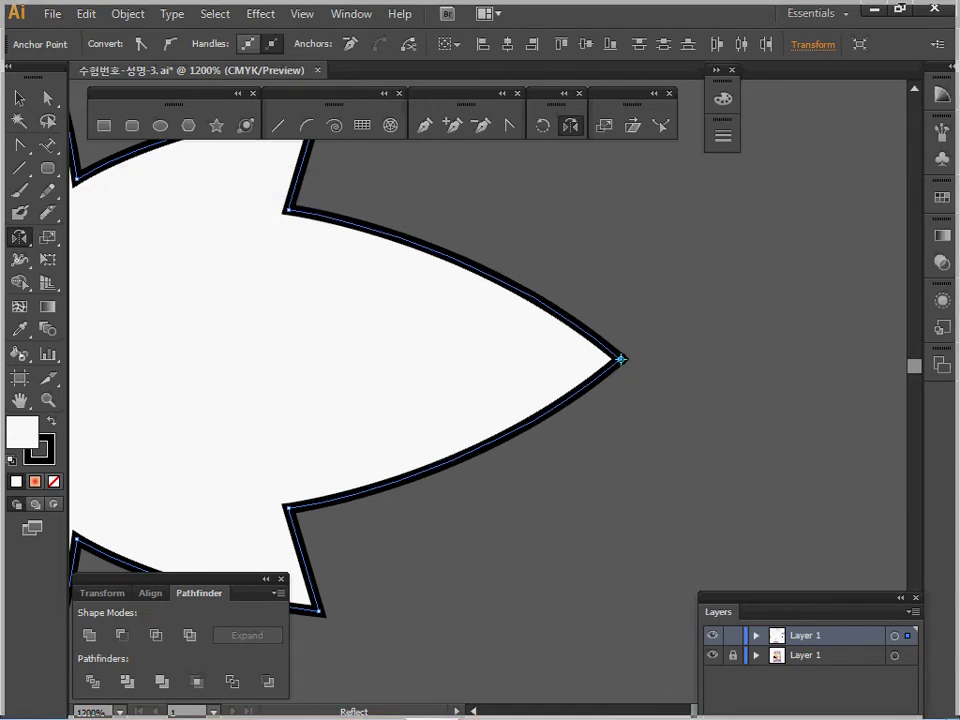
# Copy the light green fill and dark green stroke from the green sample swatch onto the united leaf
pyautogui.keyDown('ctrl'); pyautogui.keyDown('alt'); pyautogui.click(621, 358); pyautogui.keyUp('alt'); pyautogui.keyUp('ctrl')
pyautogui.keyDown('ctrl'); pyautogui.keyDown('alt'); pyautogui.click(621, 358); pyautogui.keyUp('alt'); pyautogui.keyUp('ctrl')
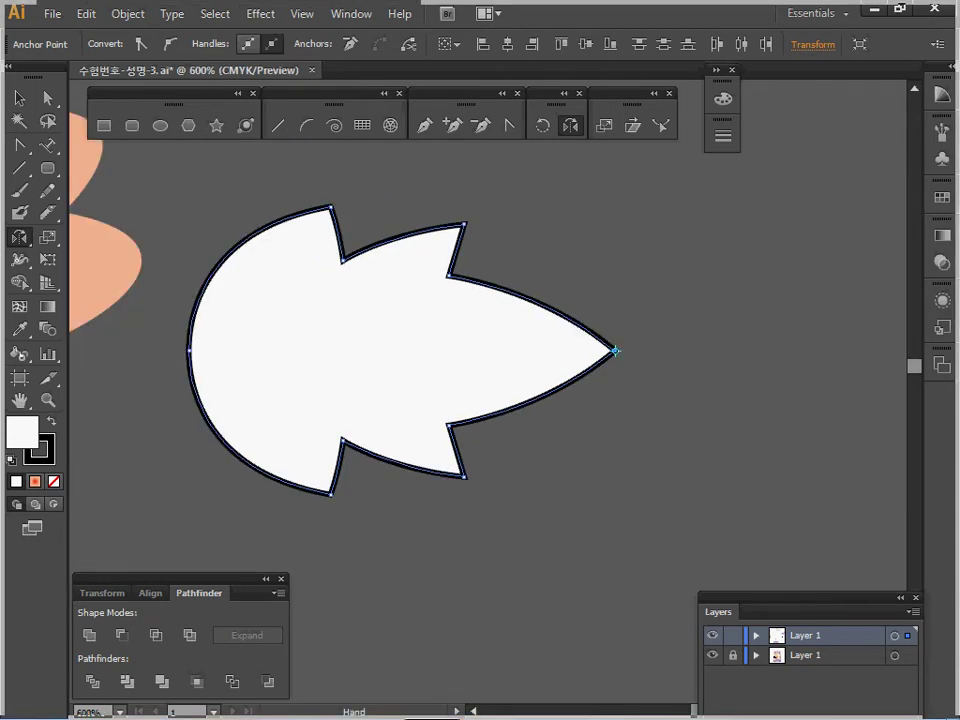
pyautogui.moveTo(557, 357); pyautogui.dragTo(740, 435)
pyautogui.keyDown('ctrl'); pyautogui.keyDown('alt'); pyautogui.click(623, 394); pyautogui.keyUp('alt'); pyautogui.keyUp('ctrl')
pyautogui.keyDown('ctrl'); pyautogui.keyDown('alt'); pyautogui.click(606, 397); pyautogui.keyUp('alt'); pyautogui.keyUp('ctrl')
pyautogui.keyDown('ctrl'); pyautogui.keyDown('alt'); pyautogui.click(606, 397); pyautogui.keyUp('alt'); pyautogui.keyUp('ctrl')
pyautogui.keyDown('ctrl'); pyautogui.keyDown('alt'); pyautogui.click(612, 393); pyautogui.keyUp('alt'); pyautogui.keyUp('ctrl')
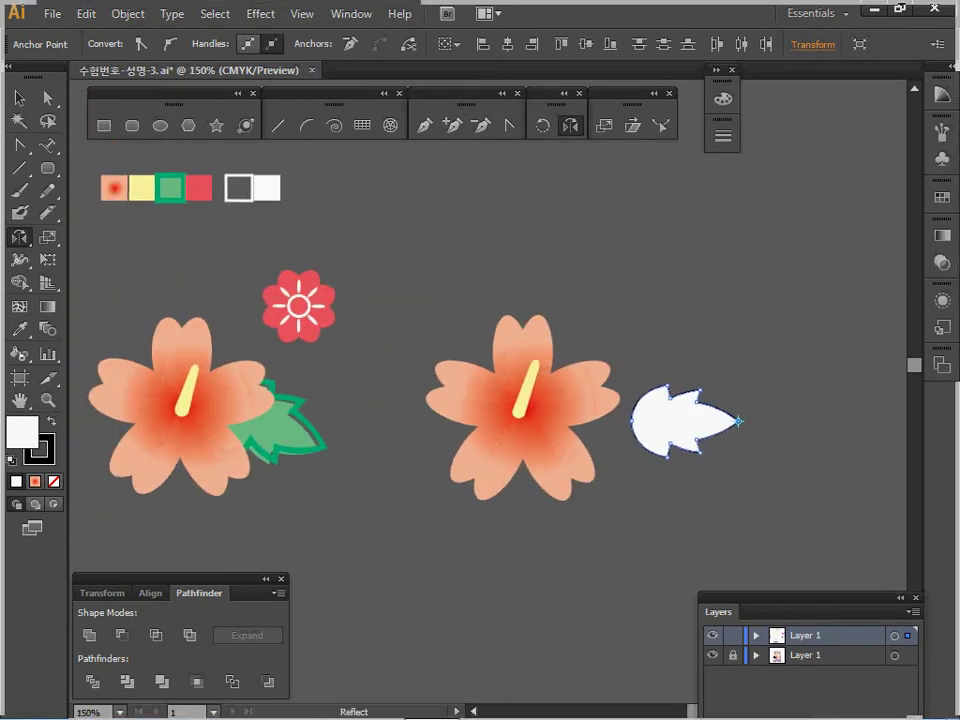
pyautogui.press('i')
pyautogui.click(171, 188)
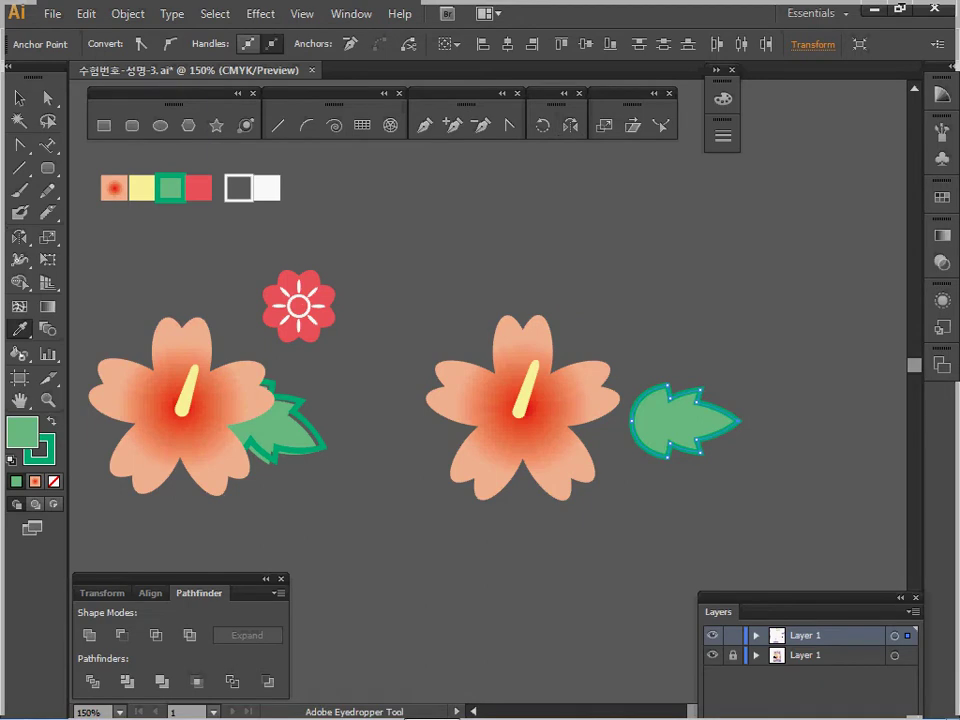
pyautogui.keyDown('ctrl'); pyautogui.click(636, 448); pyautogui.keyUp('ctrl')
pyautogui.moveTo(636, 448); pyautogui.dragTo(811, 463)
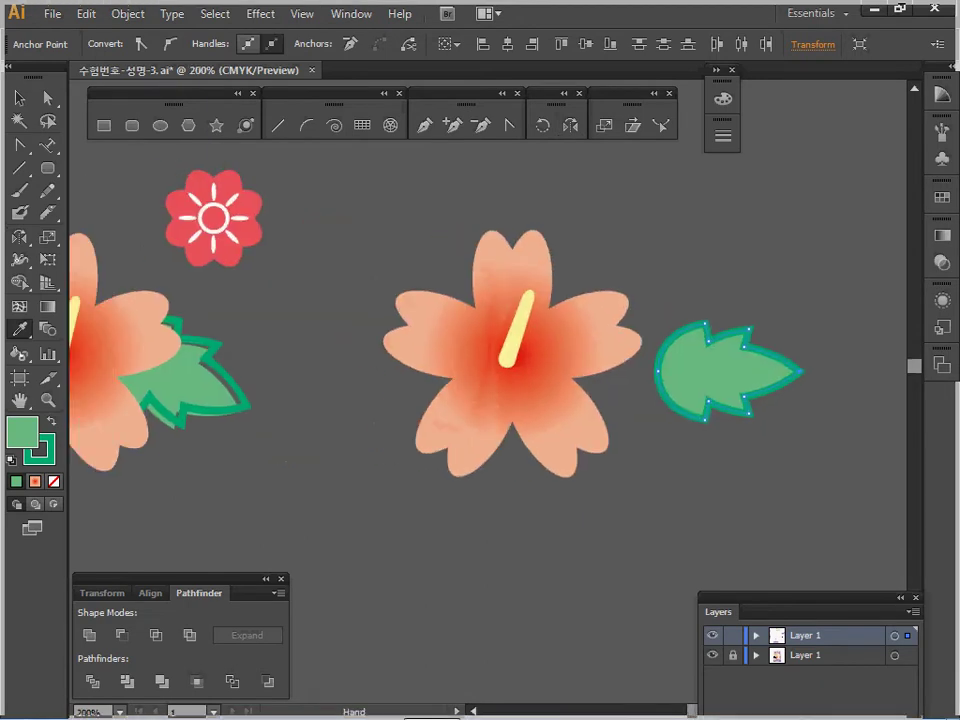
# Place the green leaf partly behind the flower's right-hand petals and rotate it slightly clockwise so its tip points down and outward
pyautogui.moveTo(722, 372); pyautogui.dragTo(709, 375)
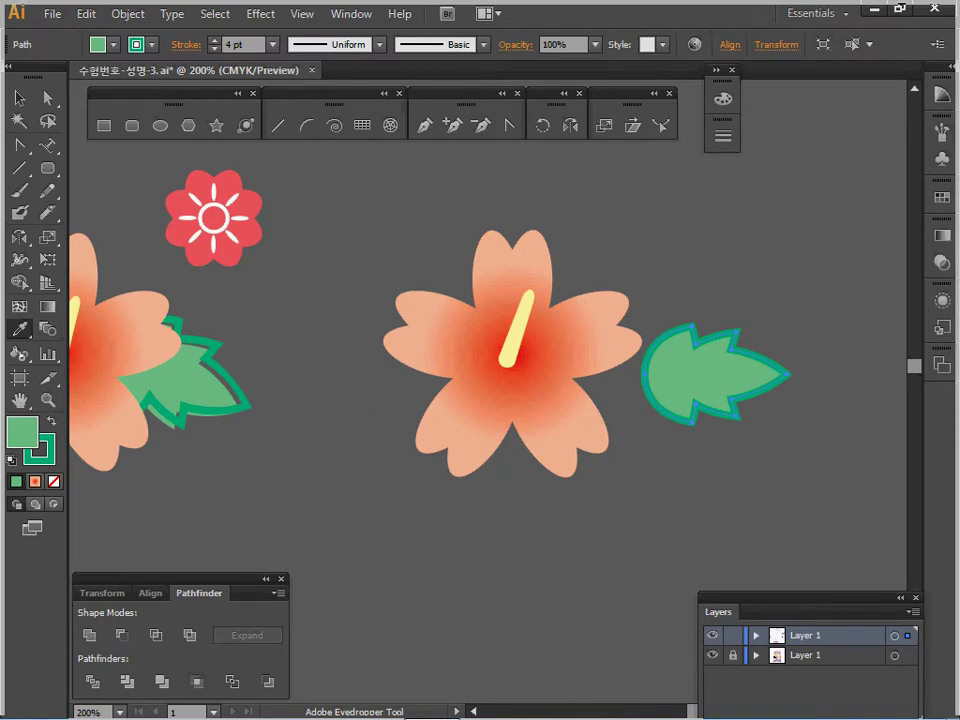
pyautogui.click(717, 70)
pyautogui.moveTo(590, 440); pyautogui.dragTo(487, 440)
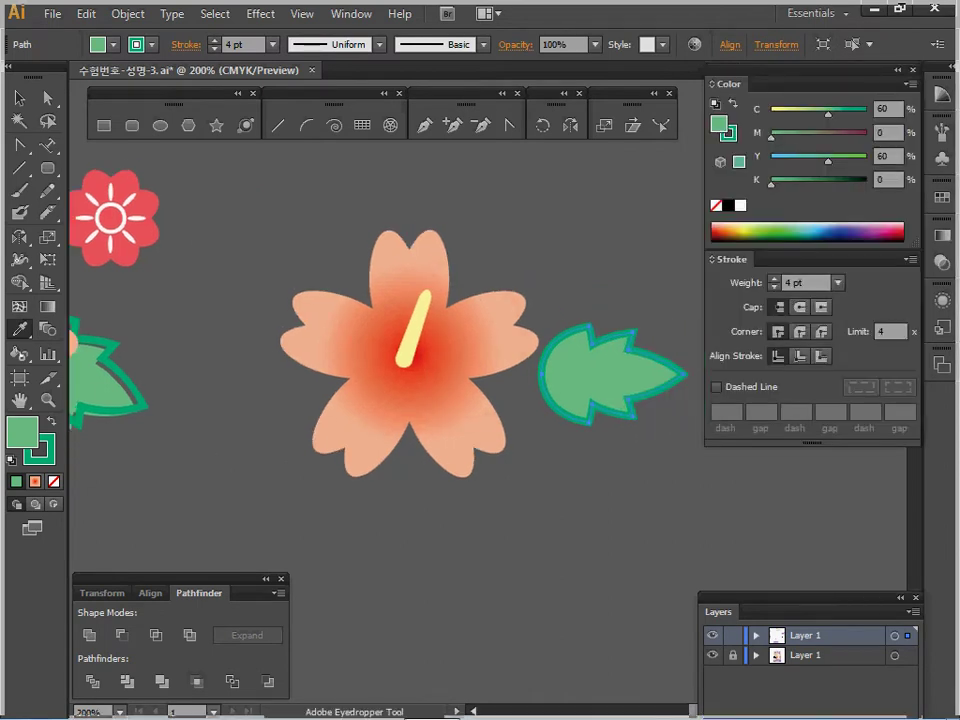
pyautogui.click(20, 98)
pyautogui.moveTo(612, 374); pyautogui.dragTo(560, 378)
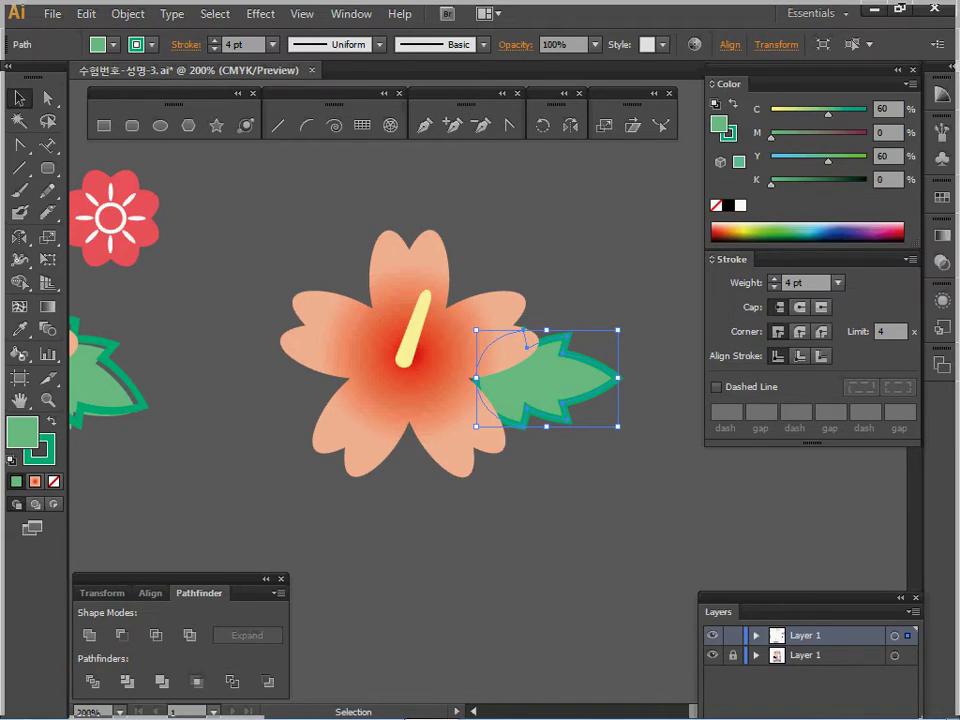
pyautogui.moveTo(623, 326); pyautogui.dragTo(635, 350)
pyautogui.moveTo(556, 376); pyautogui.dragTo(552, 385)
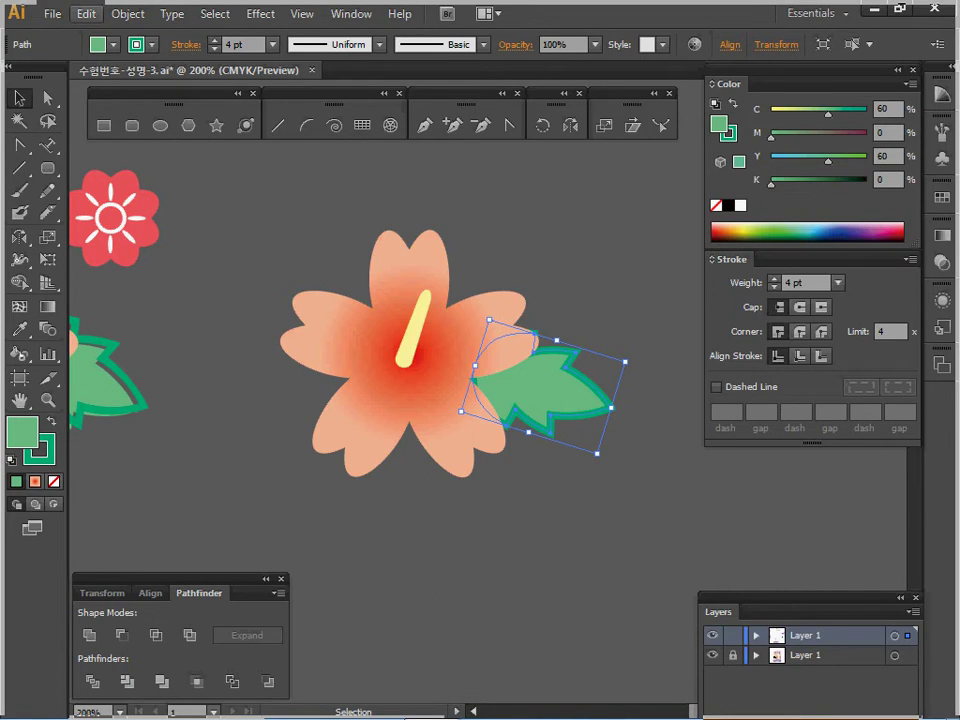
# Convert the leaf's dark green stroke into a filled shape with Outline Stroke, and deselect it
pyautogui.click(127, 14)
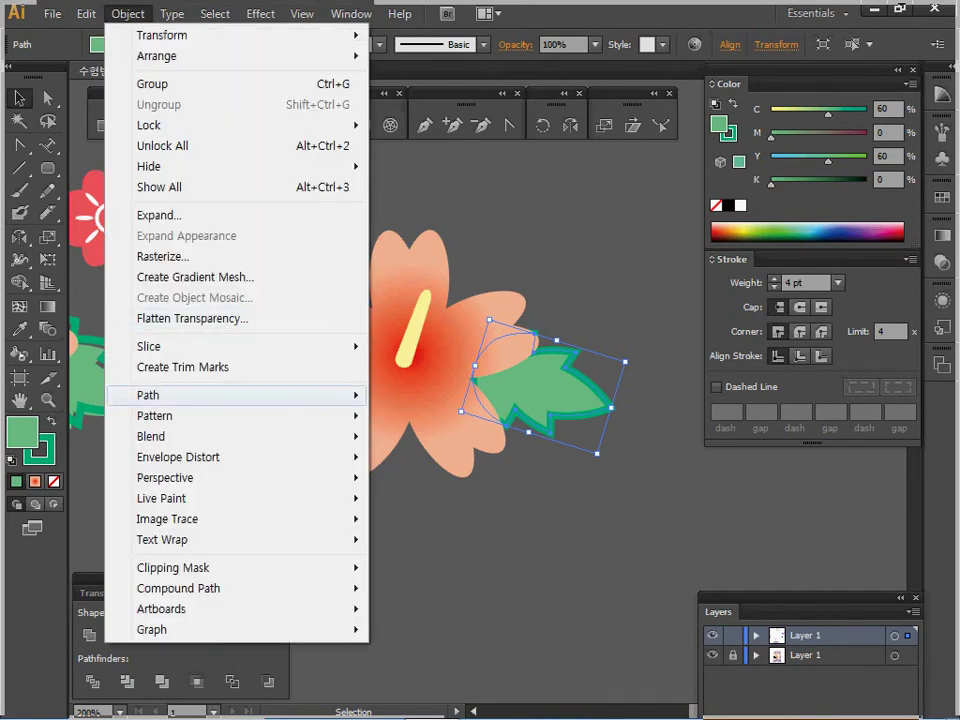
pyautogui.moveTo(200, 395)
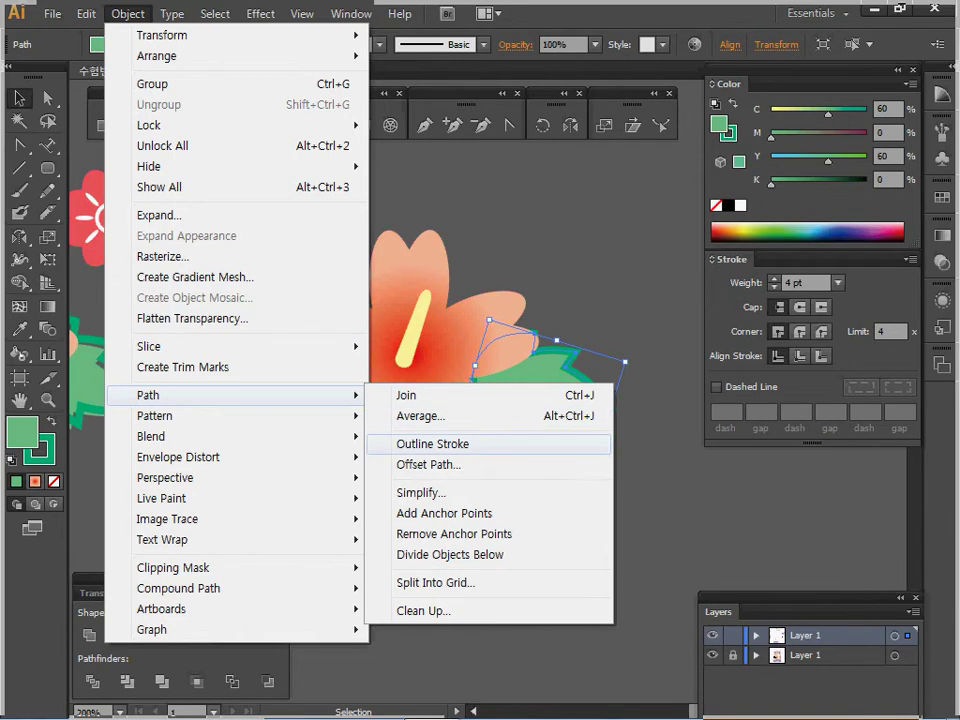
pyautogui.click(432, 443)
pyautogui.hotkey('ctrl', 'shift', 'a')
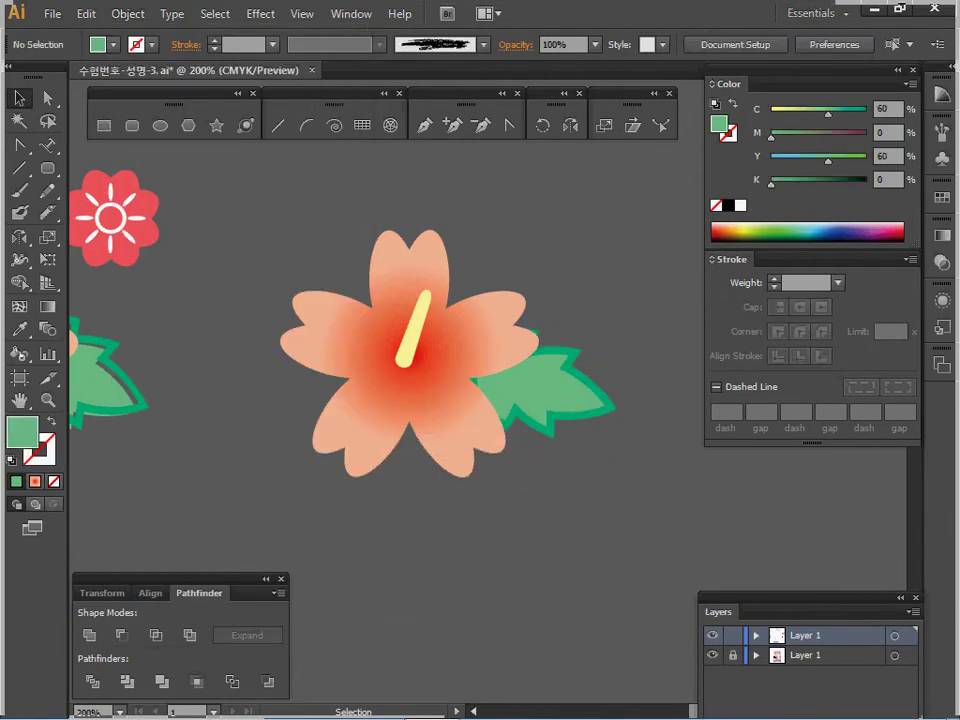
# Isolate the leaf group and offset its light green fill slightly down and left from the dark green outline
pyautogui.click(548, 388)
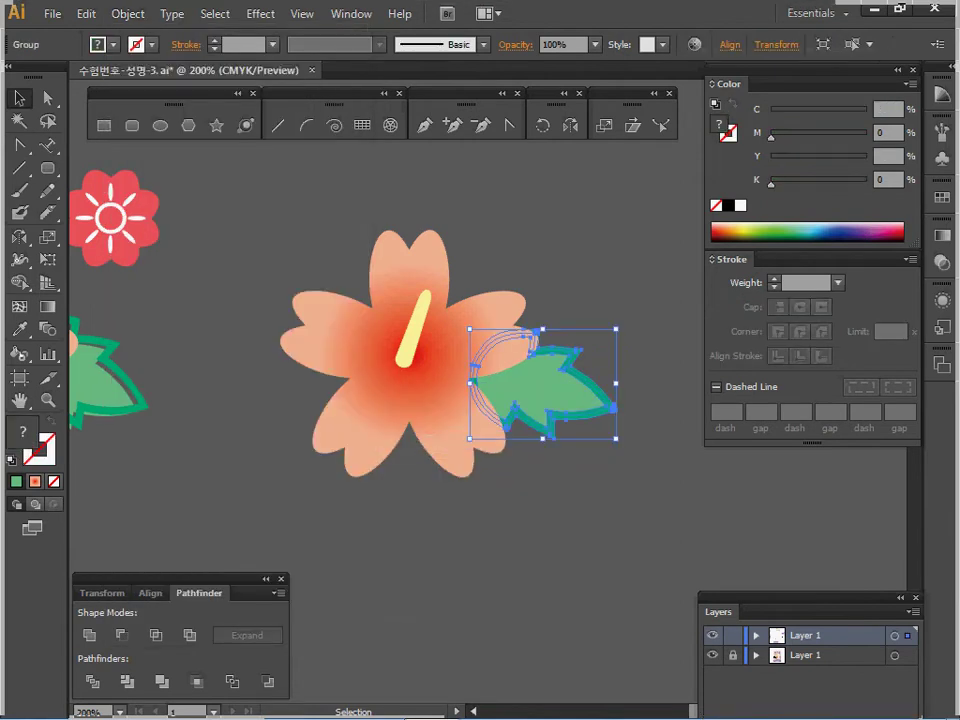
pyautogui.doubleClick(545, 390)
pyautogui.moveTo(545, 390); pyautogui.dragTo(541, 399)
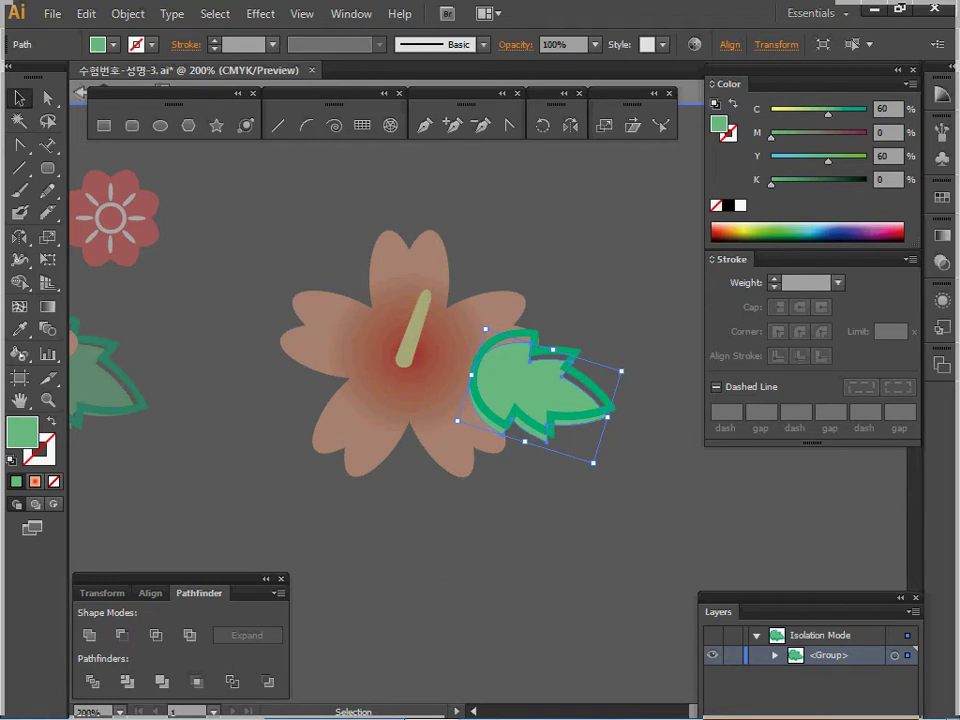
pyautogui.press('Escape')
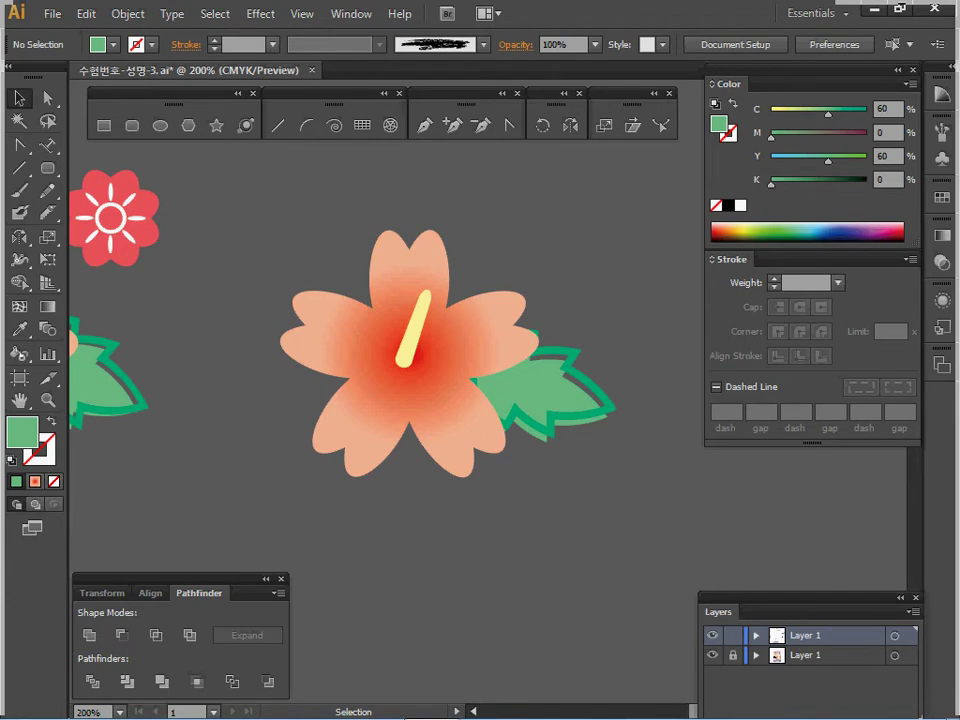
pyautogui.doubleClick(537, 388)
pyautogui.moveTo(537, 388); pyautogui.dragTo(531, 385)
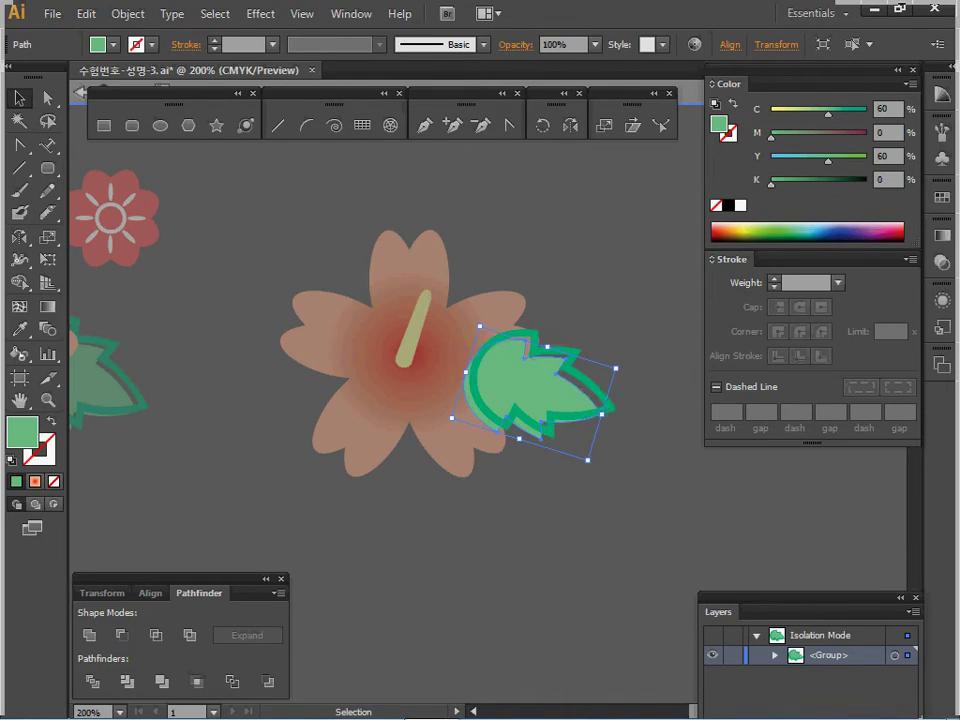
pyautogui.press('Escape')
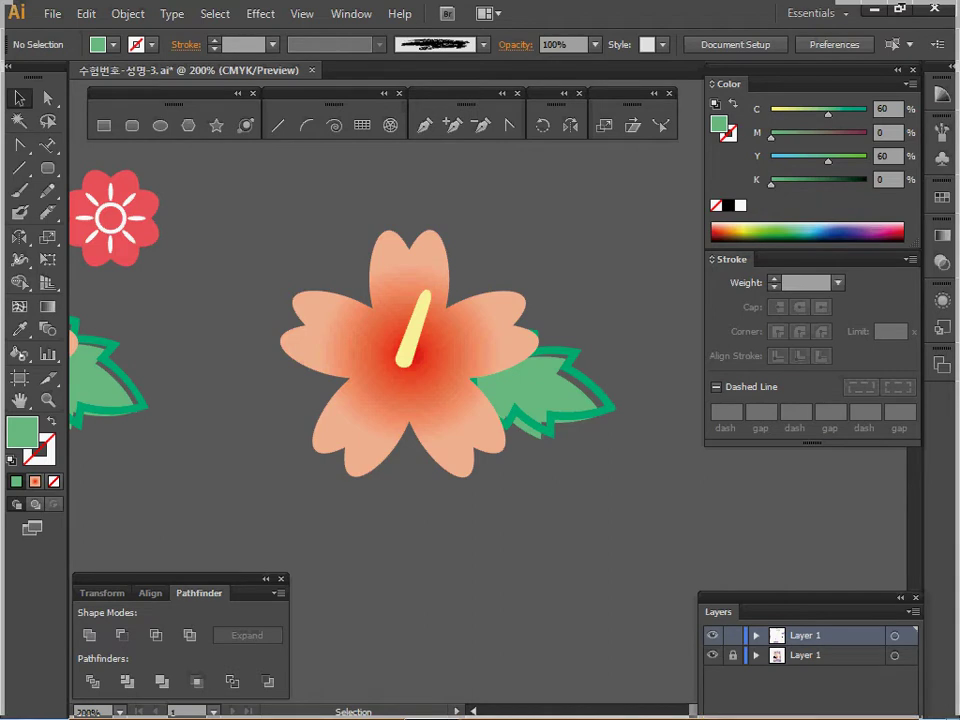
# Draw a circle beside the small red sample flower and copy the sample's red fill onto it
pyautogui.press('space')
pyautogui.moveTo(410, 350); pyautogui.dragTo(453, 397)
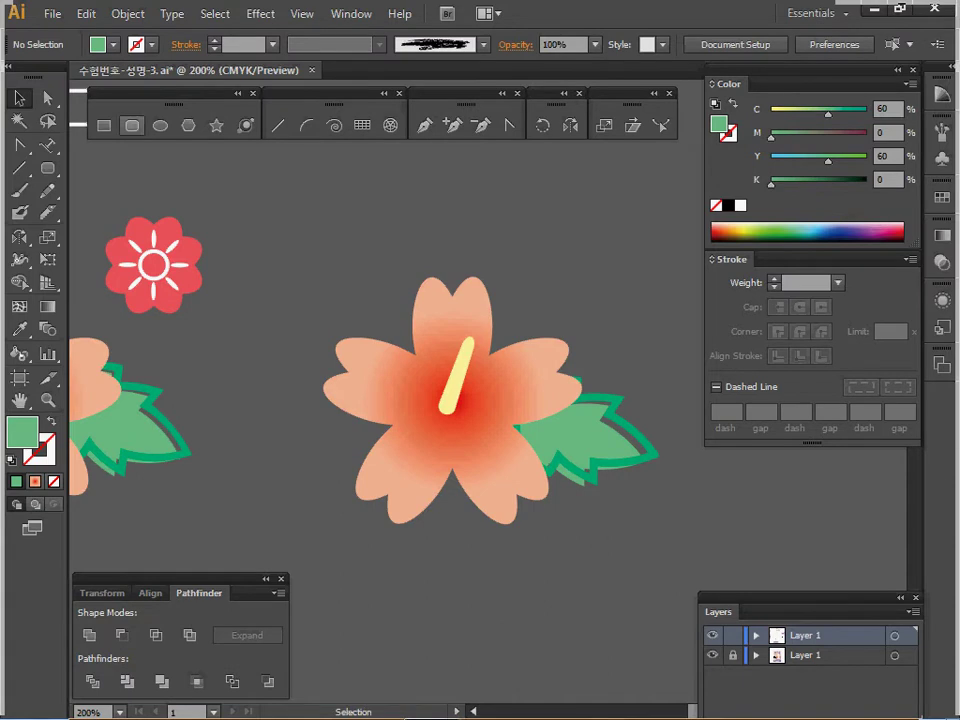
pyautogui.press('l')
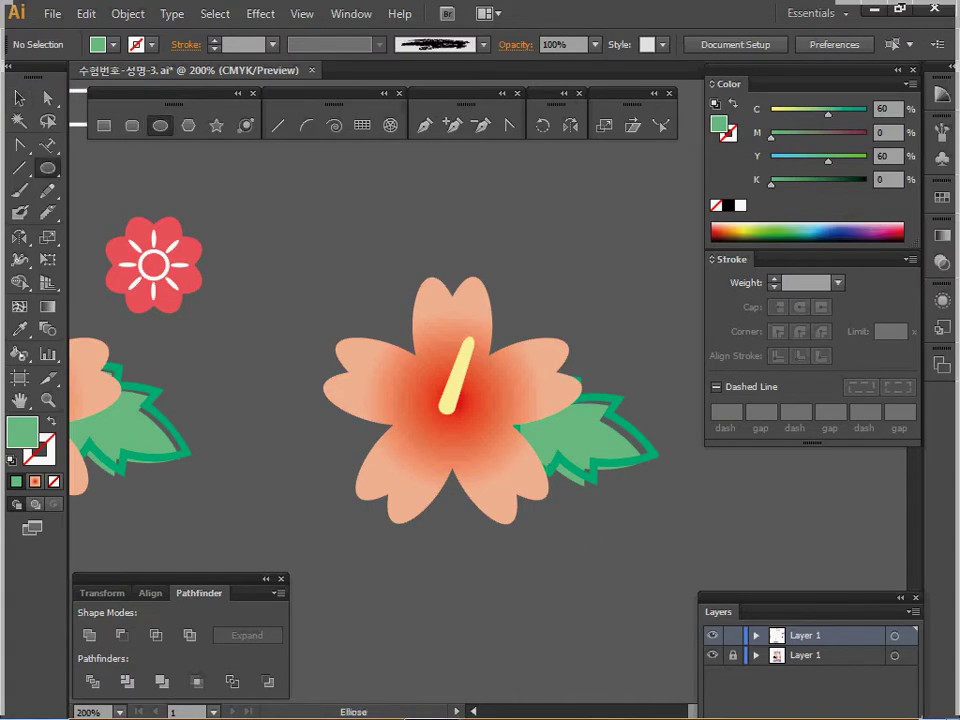
pyautogui.moveTo(308, 260); pyautogui.dragTo(351, 302)
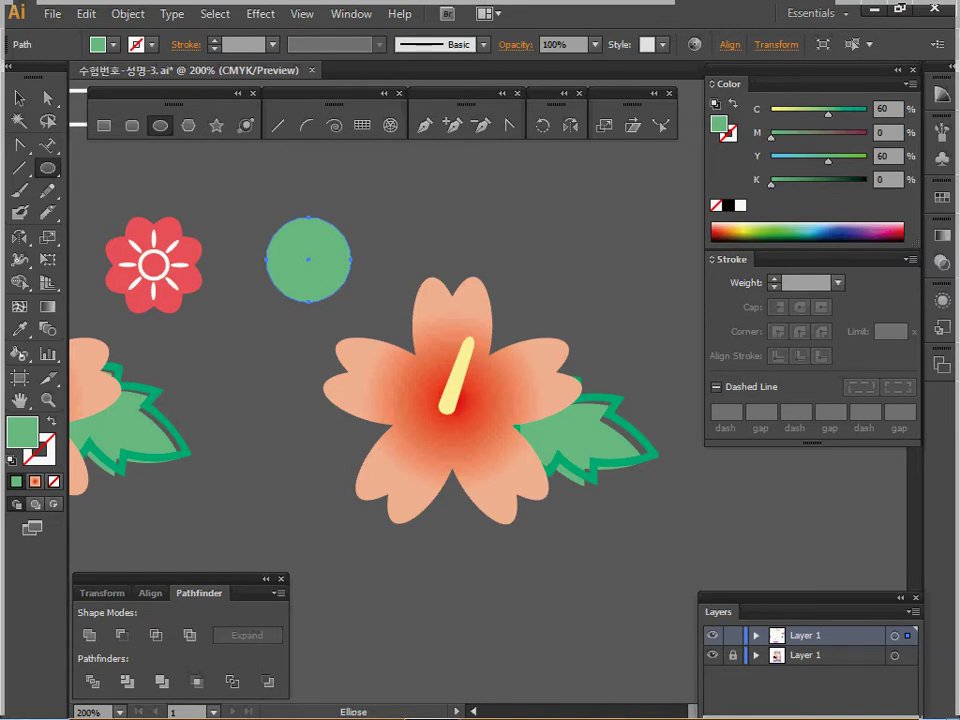
pyautogui.click(19, 329)
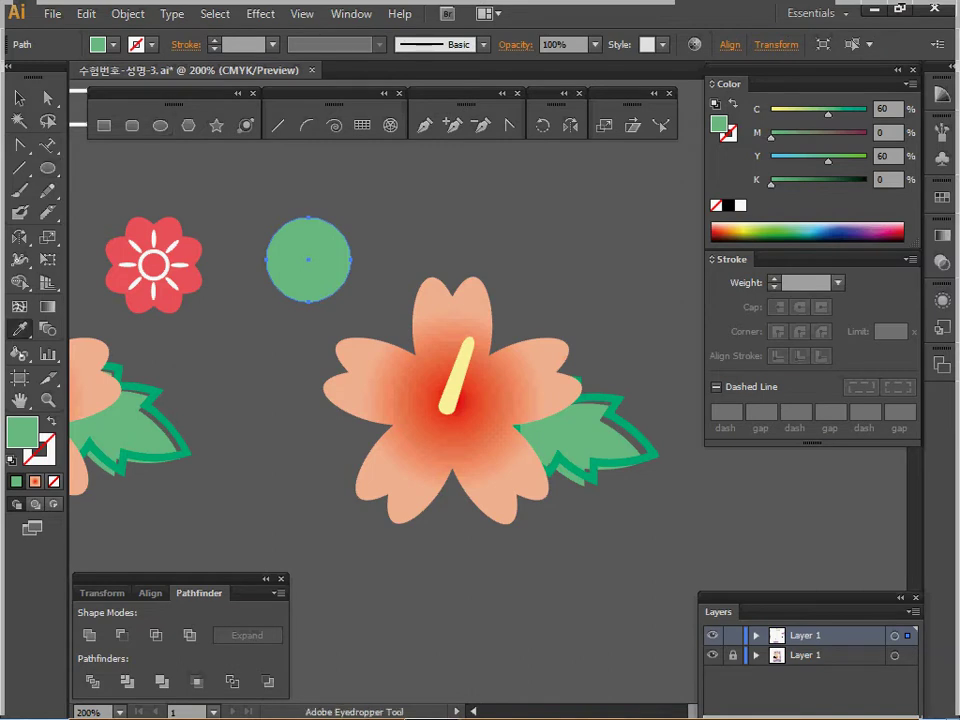
pyautogui.click(127, 243)
# Add anchor points midway between the existing ones on the red circle's path
pyautogui.click(127, 14)
pyautogui.moveTo(151, 436)
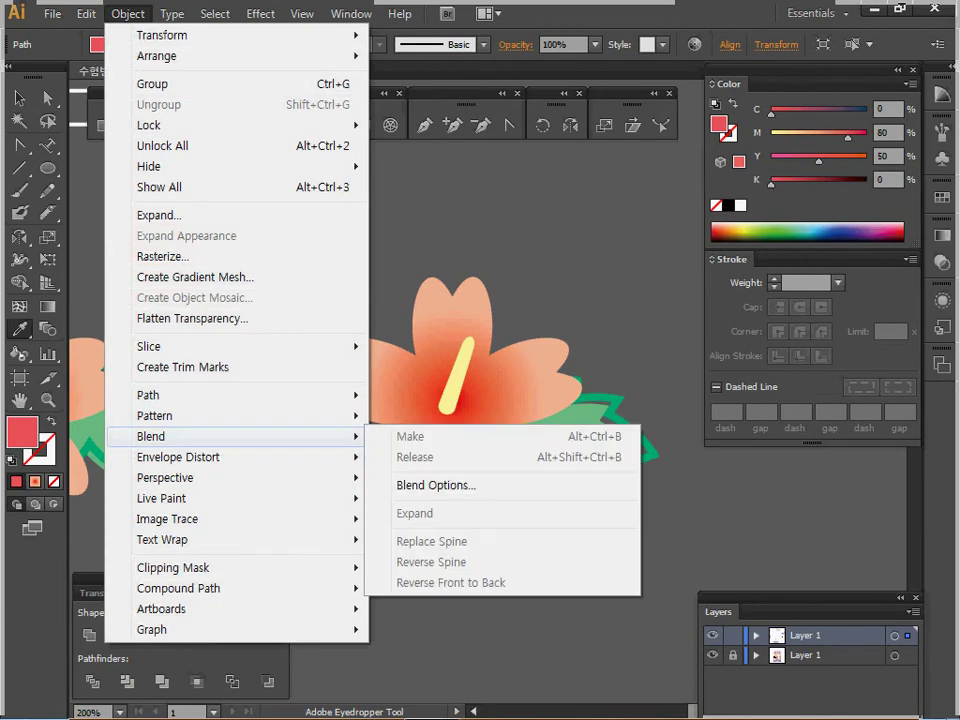
pyautogui.moveTo(150, 395)
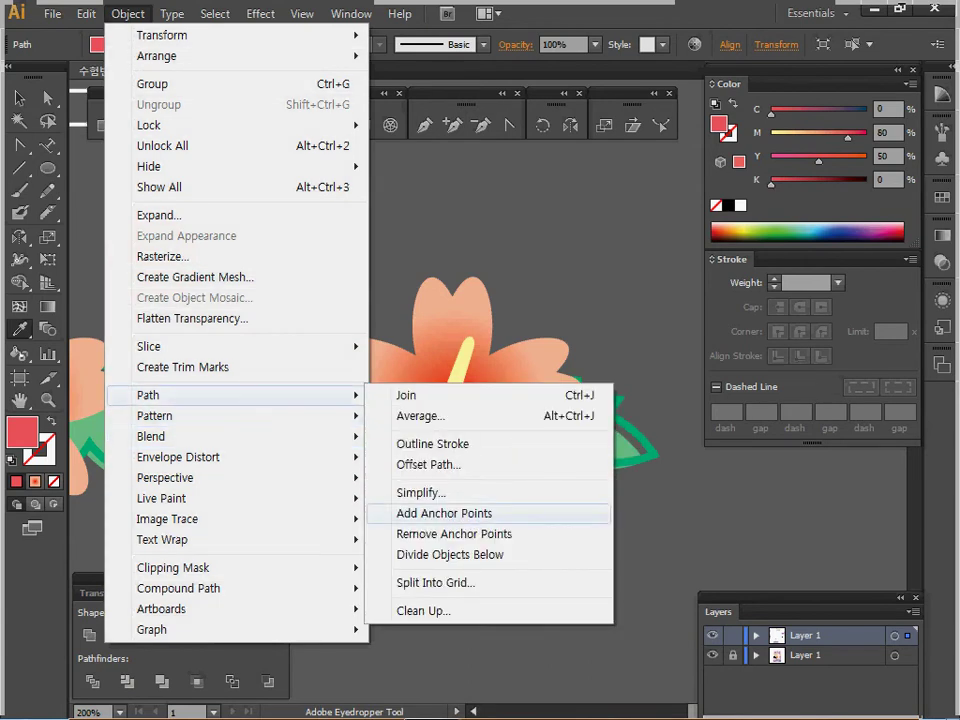
pyautogui.click(444, 513)
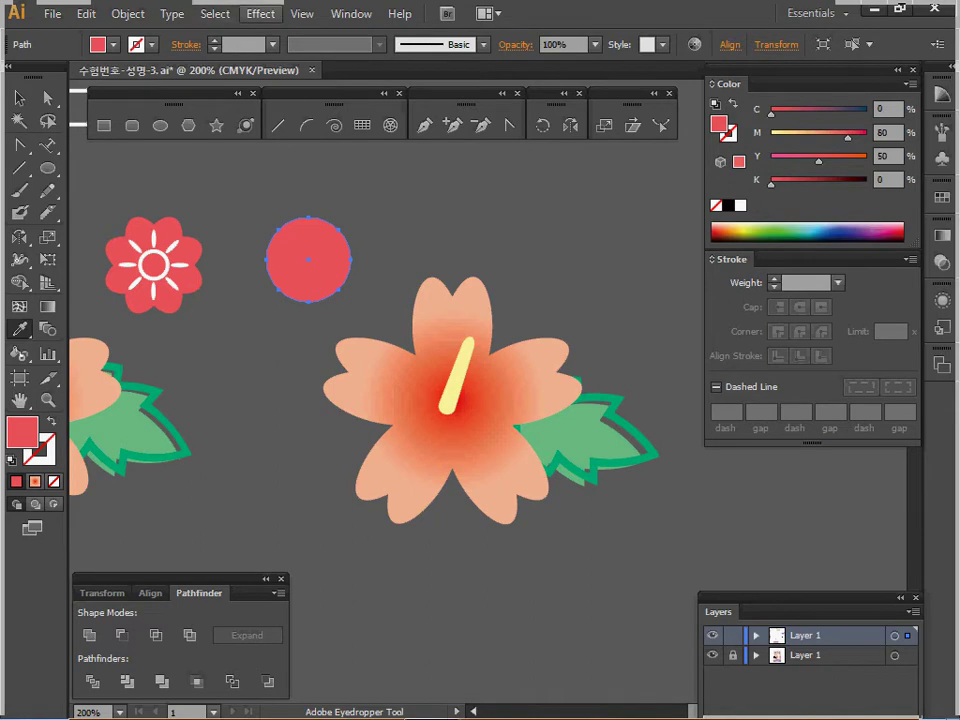
# Apply the Pucker & Bloat effect to the red circle at 15% bloat, with the preview on
pyautogui.click(260, 14)
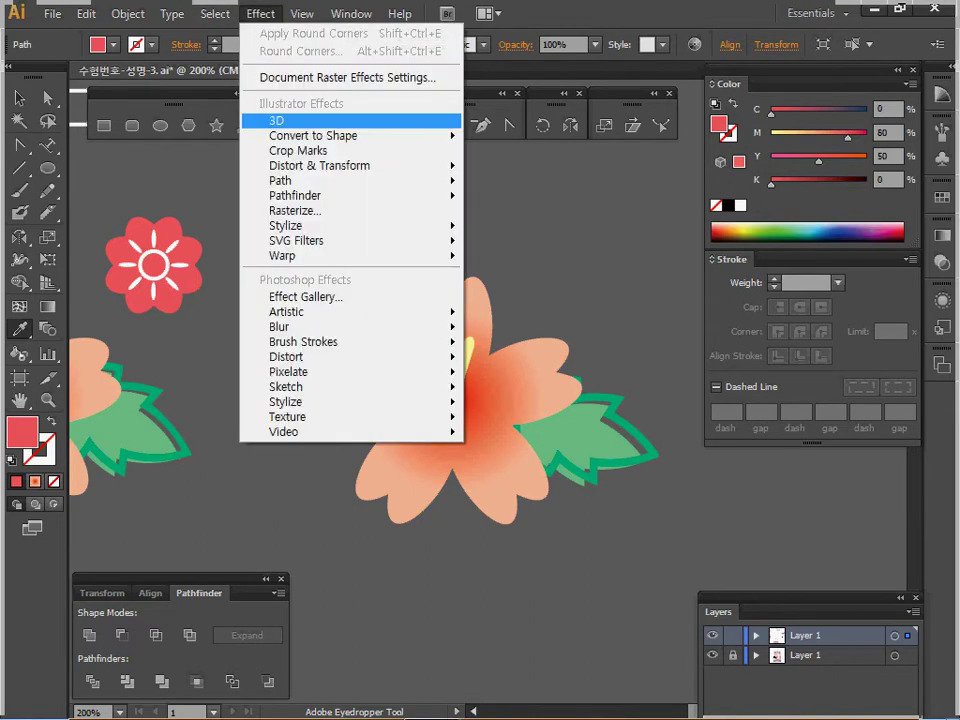
pyautogui.moveTo(320, 165)
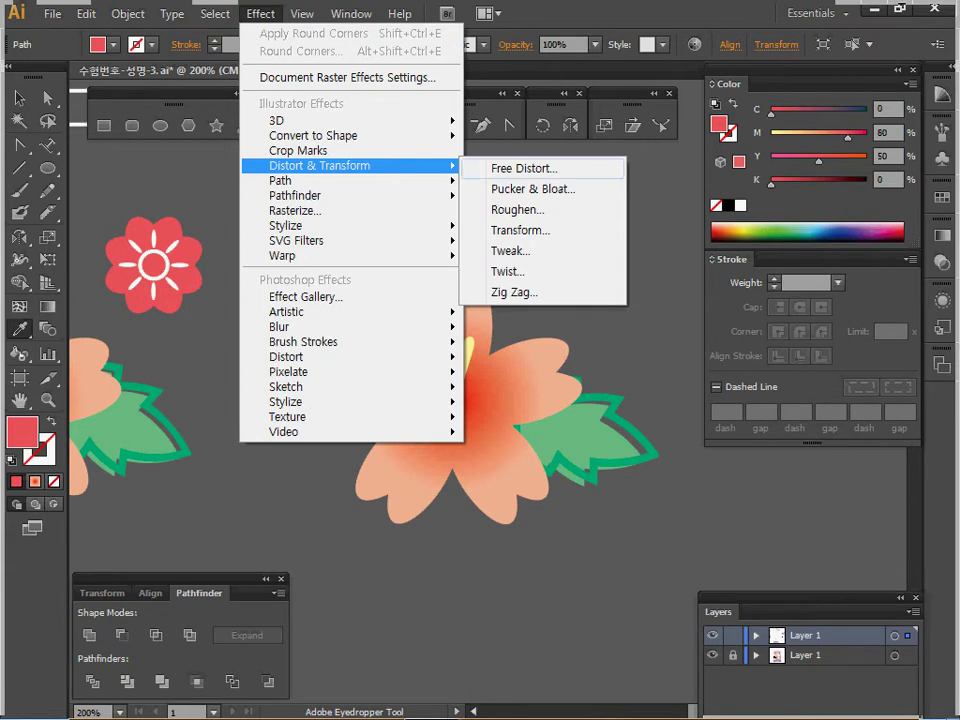
pyautogui.click(533, 188)
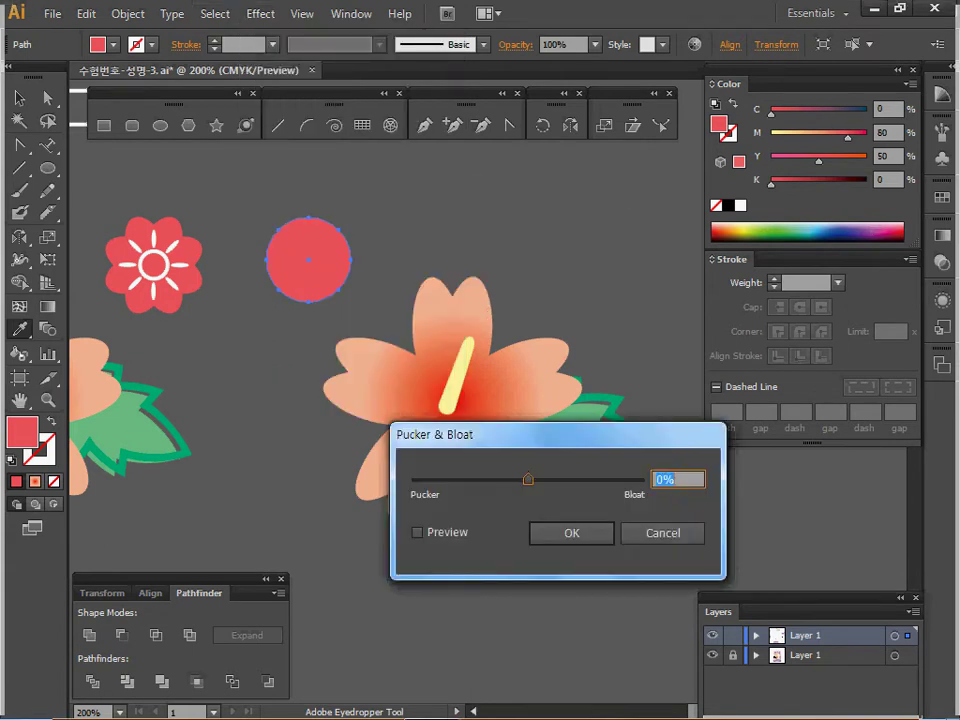
pyautogui.click(418, 532)
pyautogui.click(528, 480)
pyautogui.write('1')
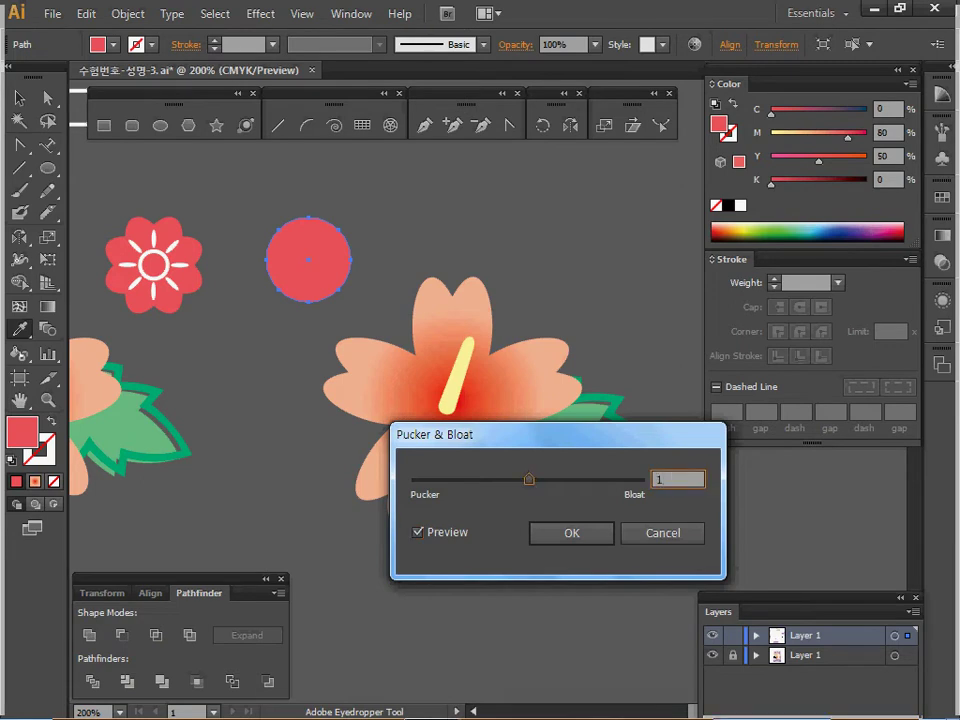
pyautogui.press('Tab')
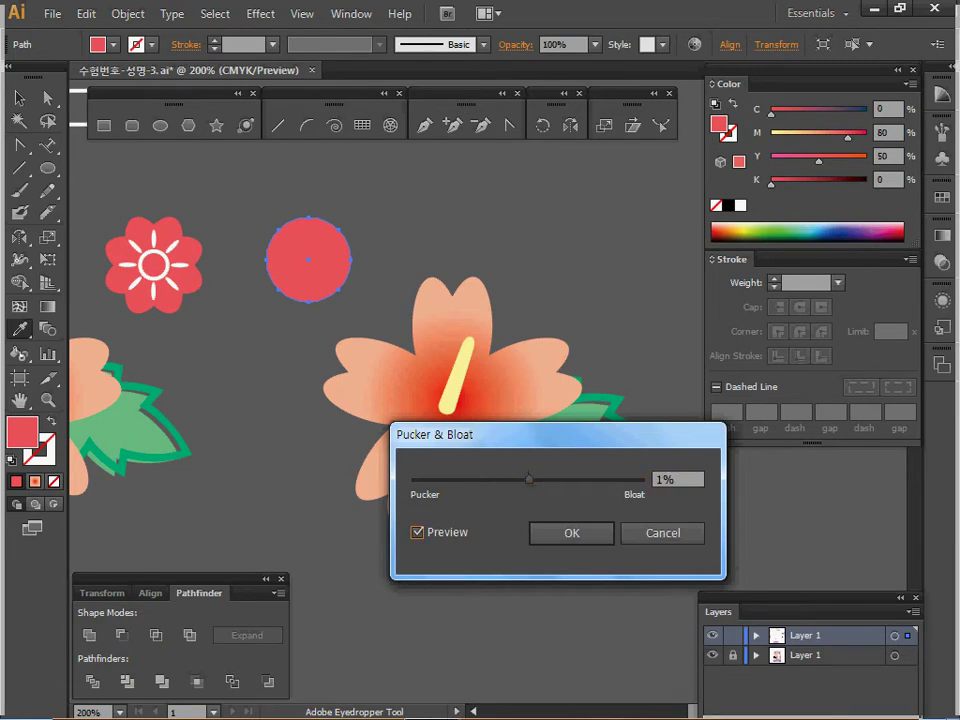
pyautogui.press('Tab')
pyautogui.press('Tab')
pyautogui.press('Tab')
pyautogui.press('Tab')
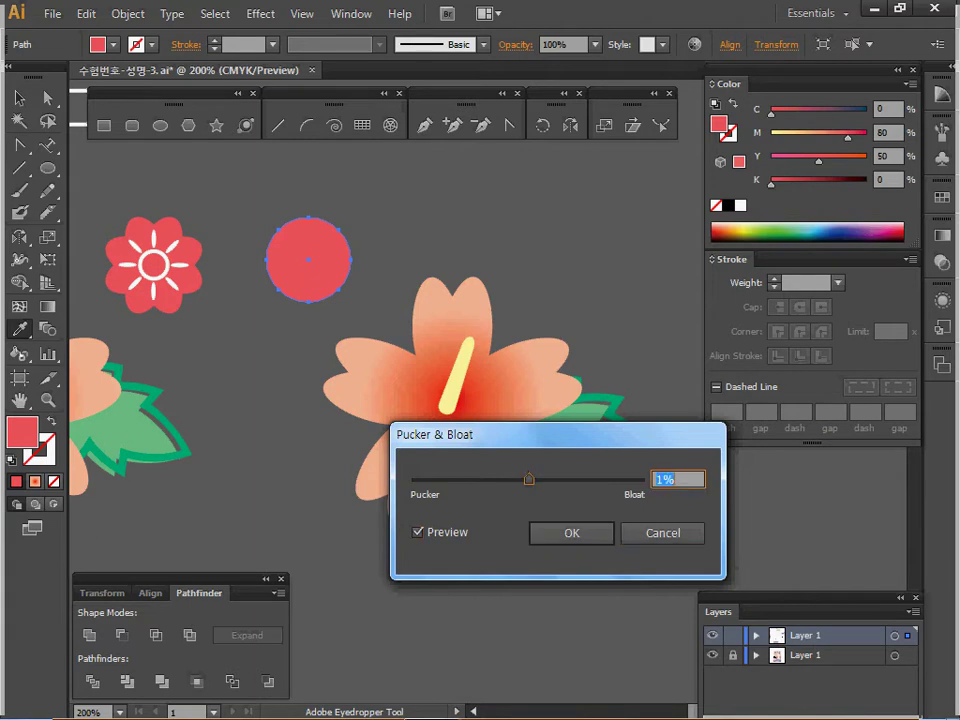
pyautogui.press('Tab')
pyautogui.write('15')
pyautogui.press('Tab')
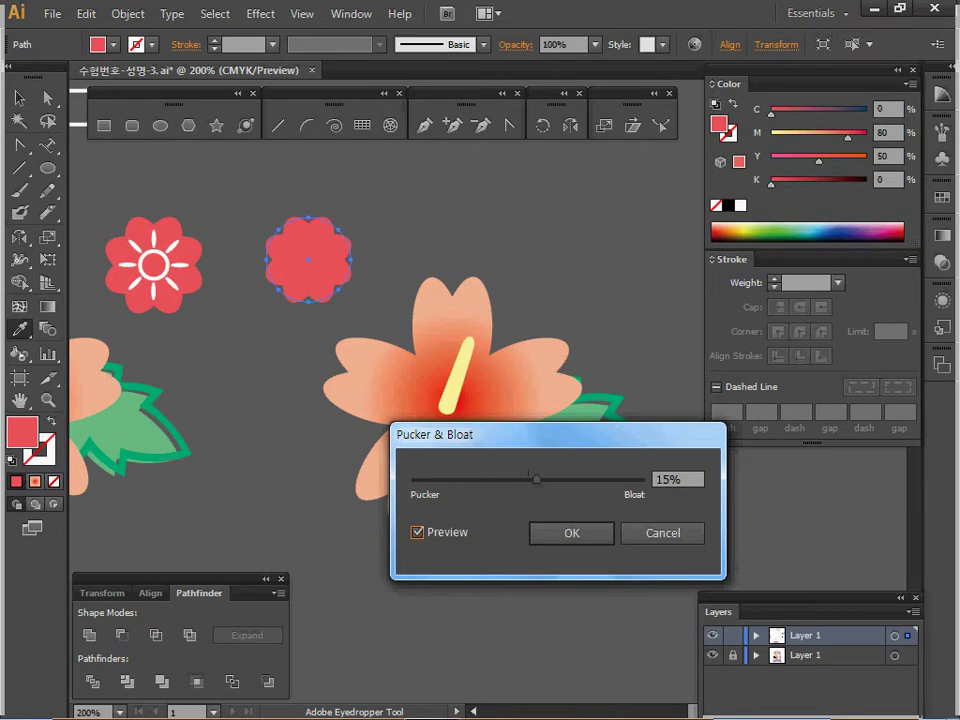
pyautogui.press('Tab')
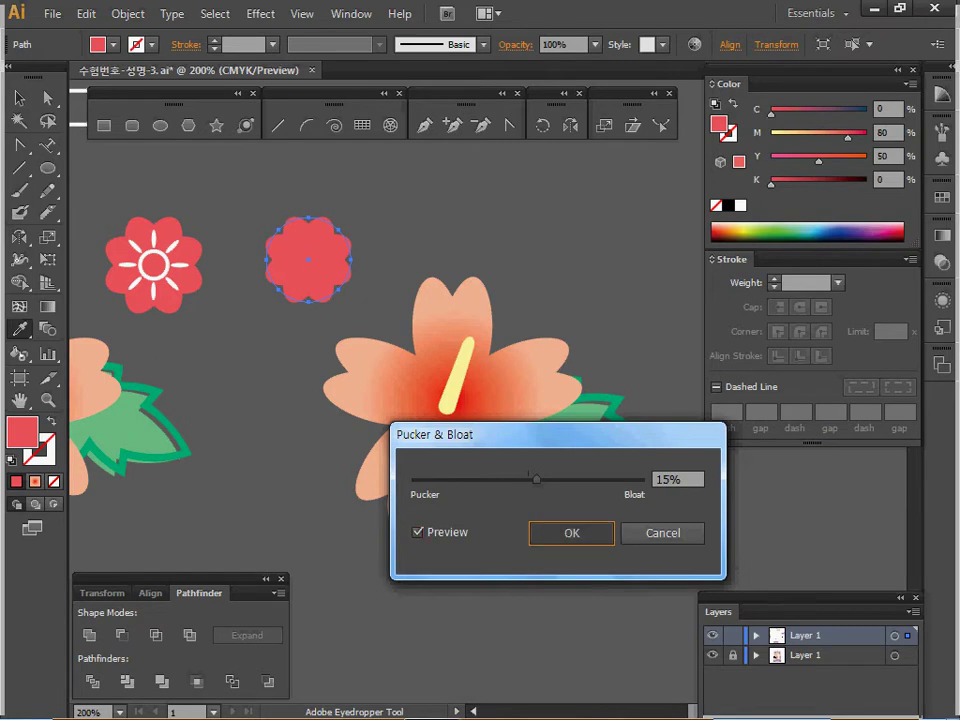
pyautogui.press('Return')
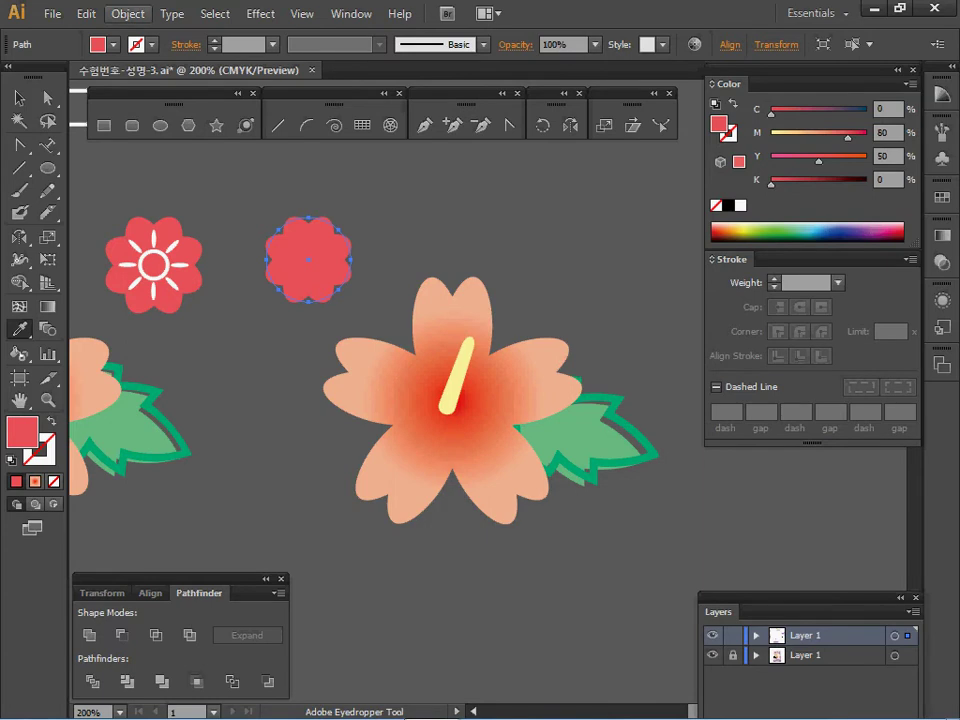
# Expand the appearance of the bloated red flower and scale it up slightly to match the sample flower's size
pyautogui.click(127, 14)
pyautogui.click(185, 234)
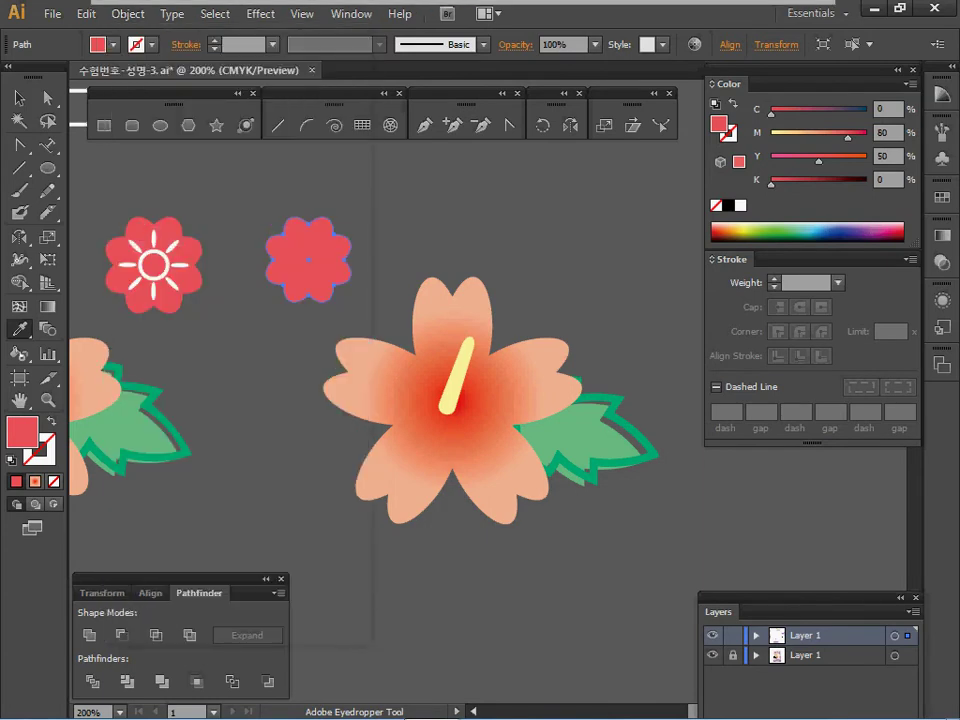
pyautogui.press('v')
pyautogui.moveTo(352, 303); pyautogui.dragTo(361, 312)
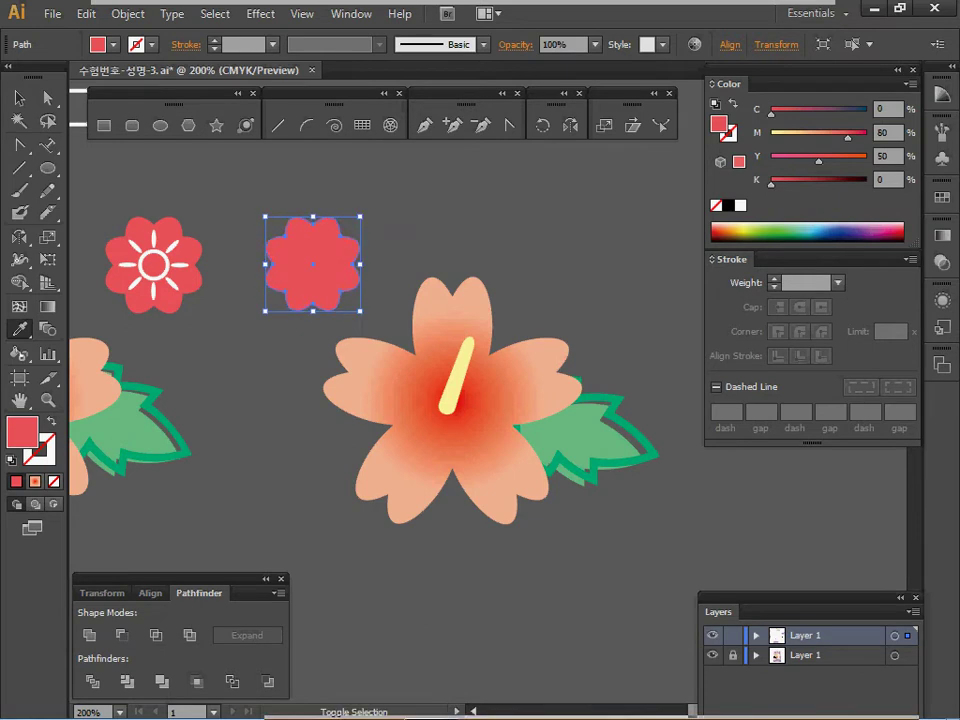
pyautogui.hotkey('ctrl', 'shift', 'a')
# Draw a small circle outward from the centre of the new red flower, sized like the sample's inner ring
pyautogui.press('i')
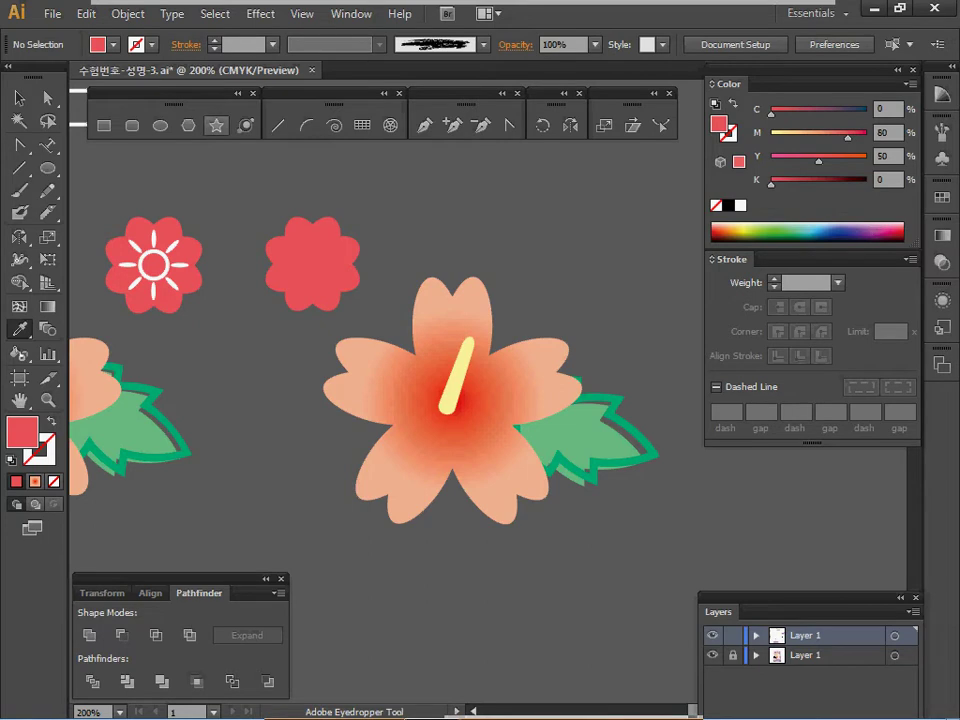
pyautogui.keyDown('ctrl'); pyautogui.click(312, 262); pyautogui.keyUp('ctrl')
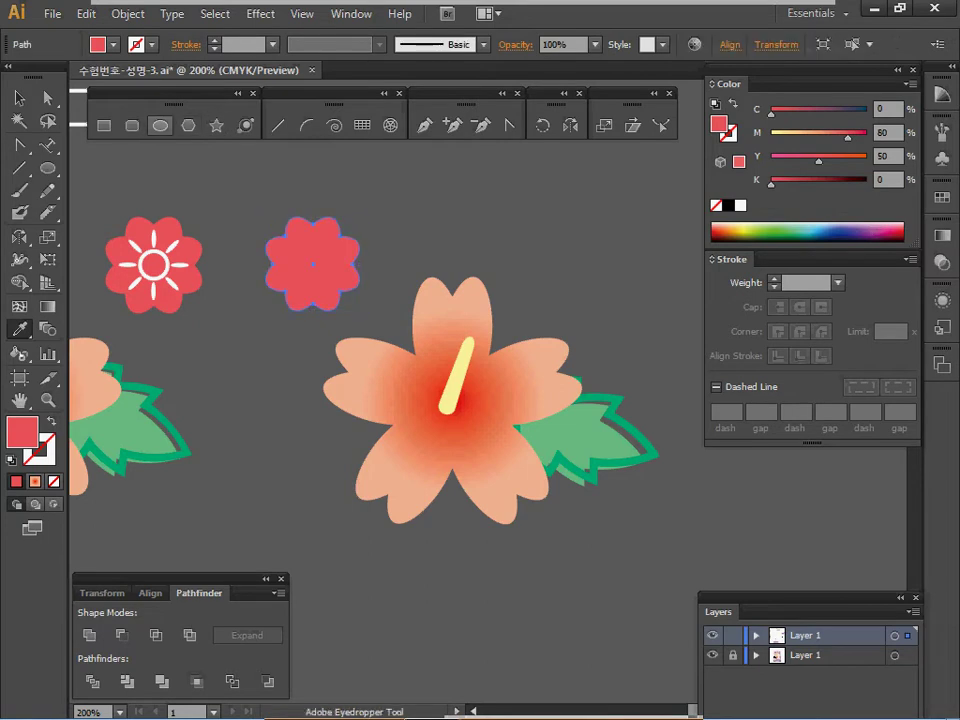
pyautogui.click(160, 125)
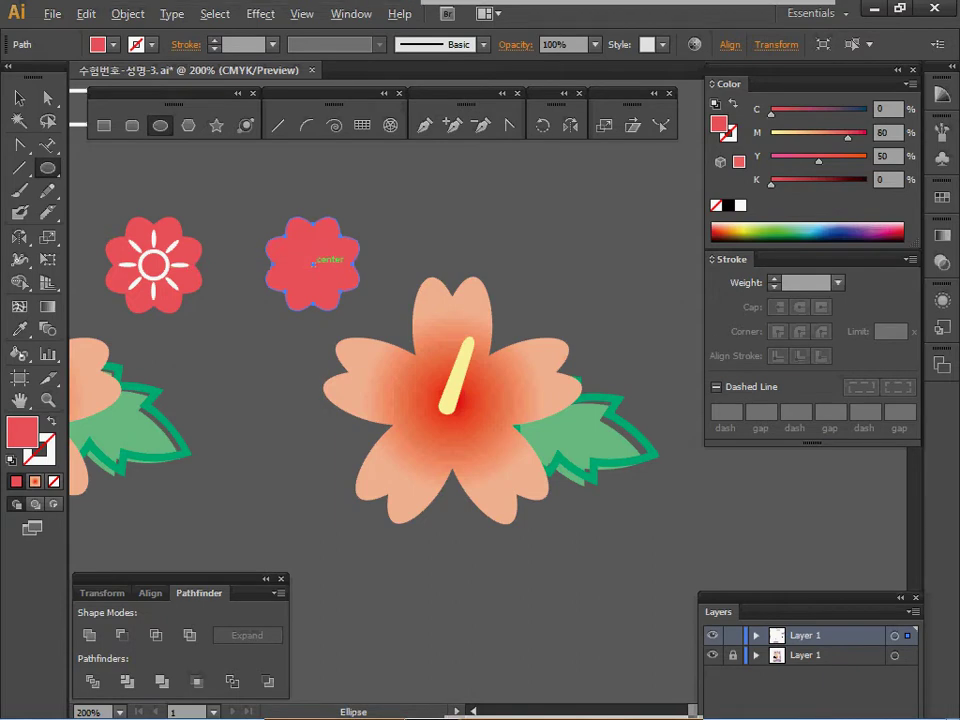
pyautogui.moveTo(313, 262); pyautogui.dragTo(323, 278)
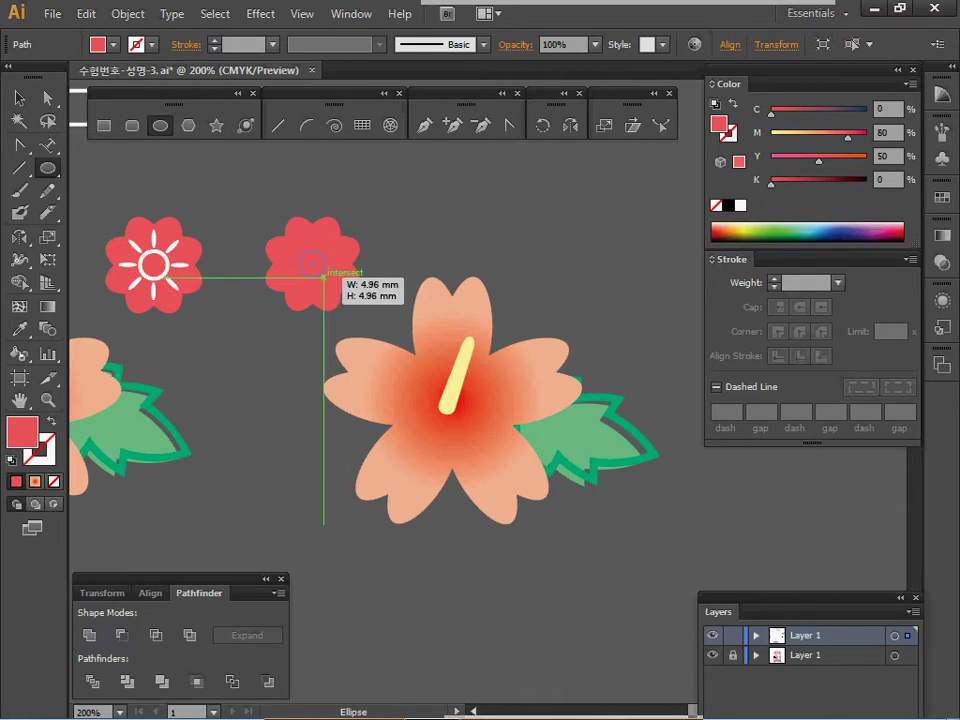
pyautogui.moveTo(323, 278); pyautogui.dragTo(327, 282)
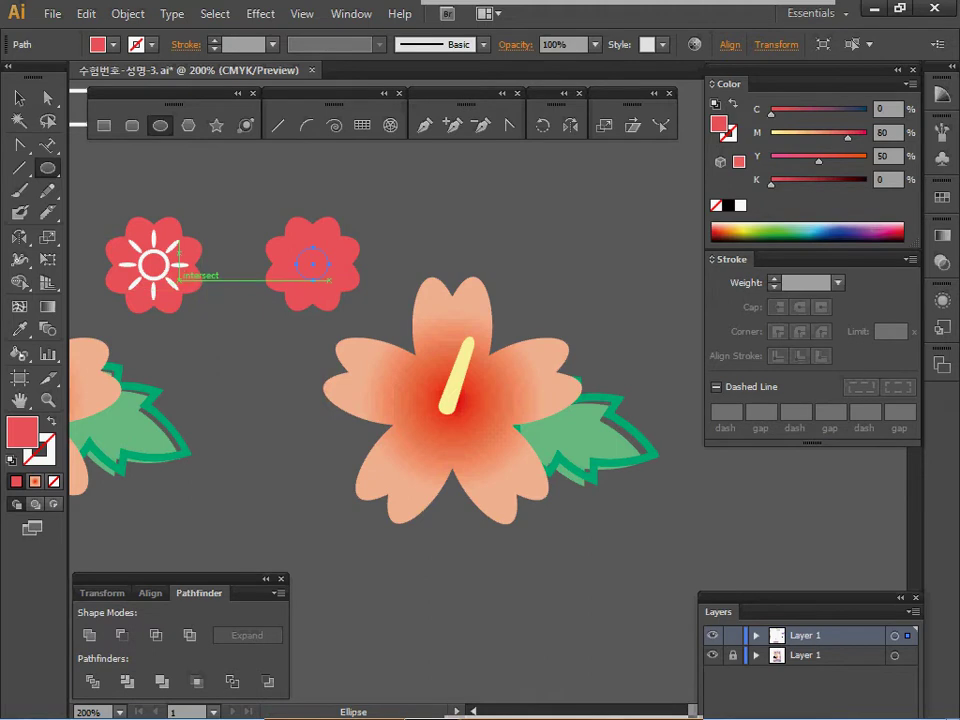
# Give the new circle the sample ring's white 2 pt outline and draw a narrow, upright, white-filled ellipse just above it
pyautogui.press('i')
pyautogui.click(168, 264)
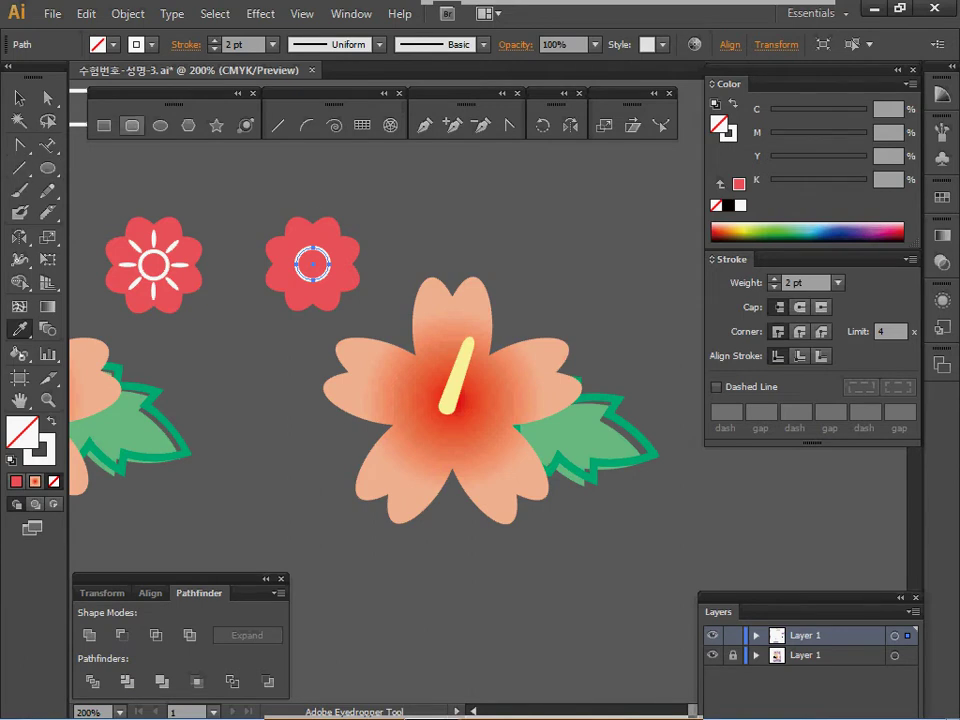
pyautogui.click(160, 125)
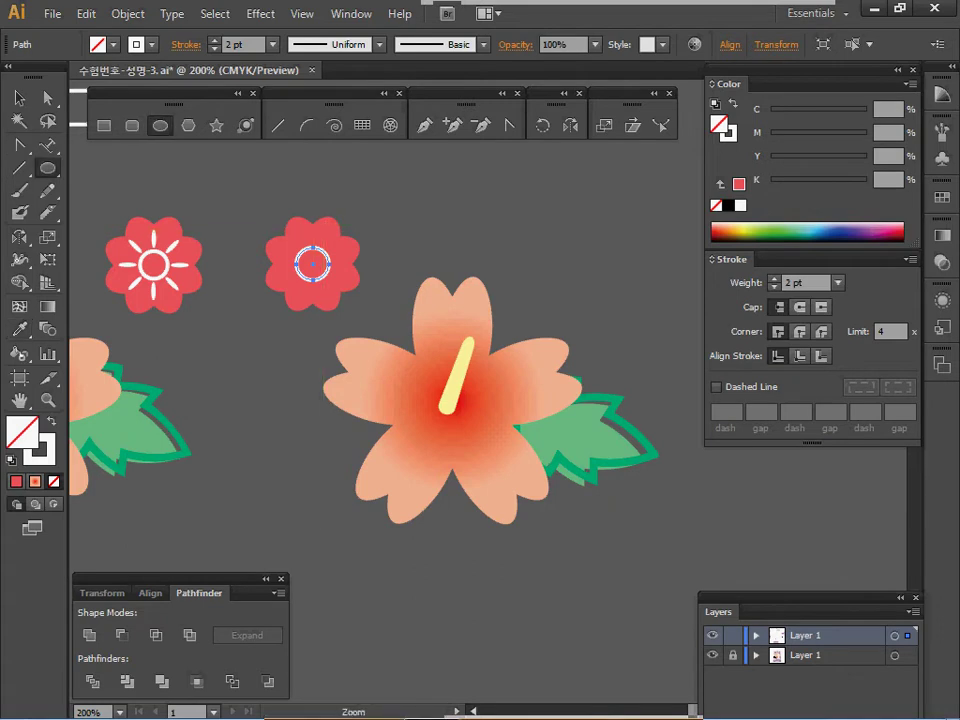
pyautogui.keyDown('ctrl'); pyautogui.click(334, 239); pyautogui.keyUp('ctrl')
pyautogui.keyDown('ctrl'); pyautogui.click(425, 416); pyautogui.keyUp('ctrl')
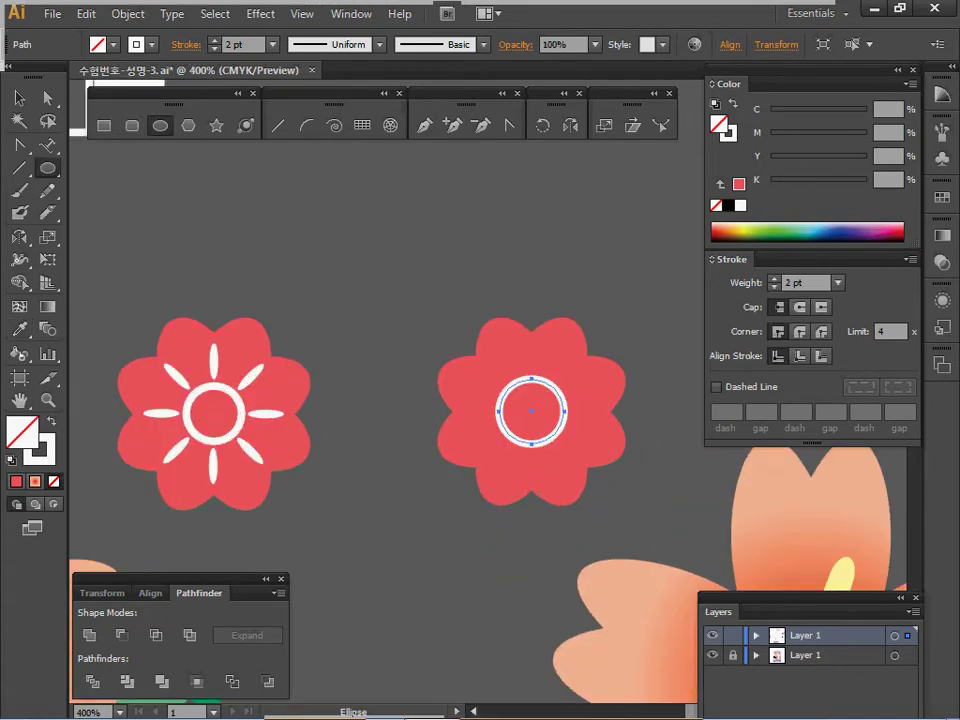
pyautogui.moveTo(530, 345); pyautogui.dragTo(538, 378)
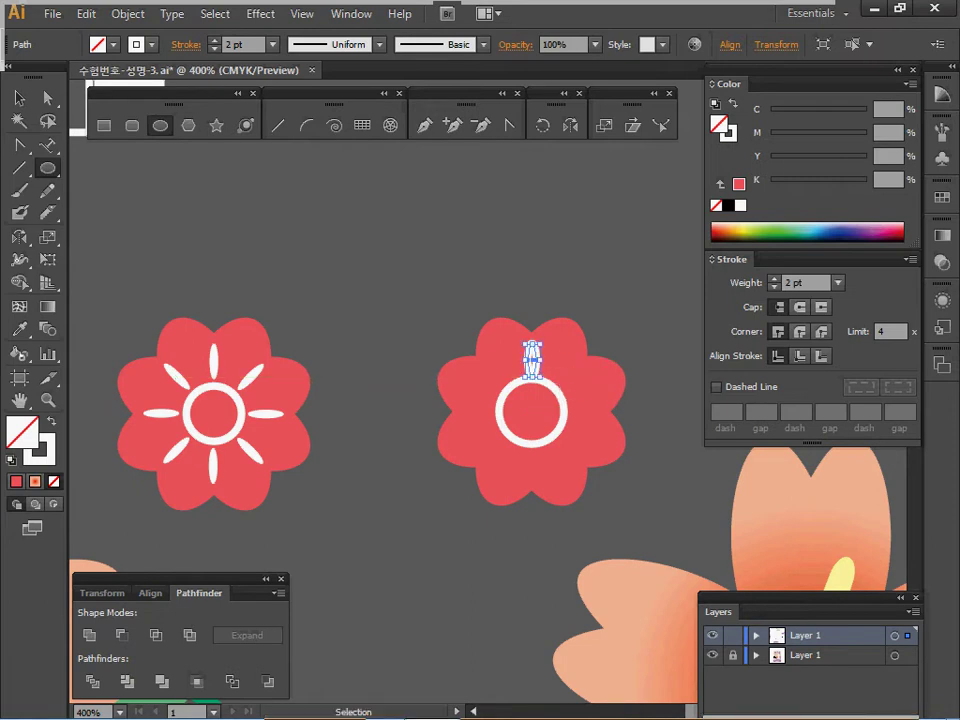
pyautogui.hotkey('shift', 'x')
# Align the narrow white ellipse, the ring and the new red flower horizontally by their centres
pyautogui.moveTo(533, 361)
pyautogui.mouseDown()
pyautogui.moveTo(541, 319)
pyautogui.moveTo(568, 299)
pyautogui.mouseUp()
pyautogui.keyDown('ctrl'); pyautogui.click(528, 372); pyautogui.keyUp('ctrl')
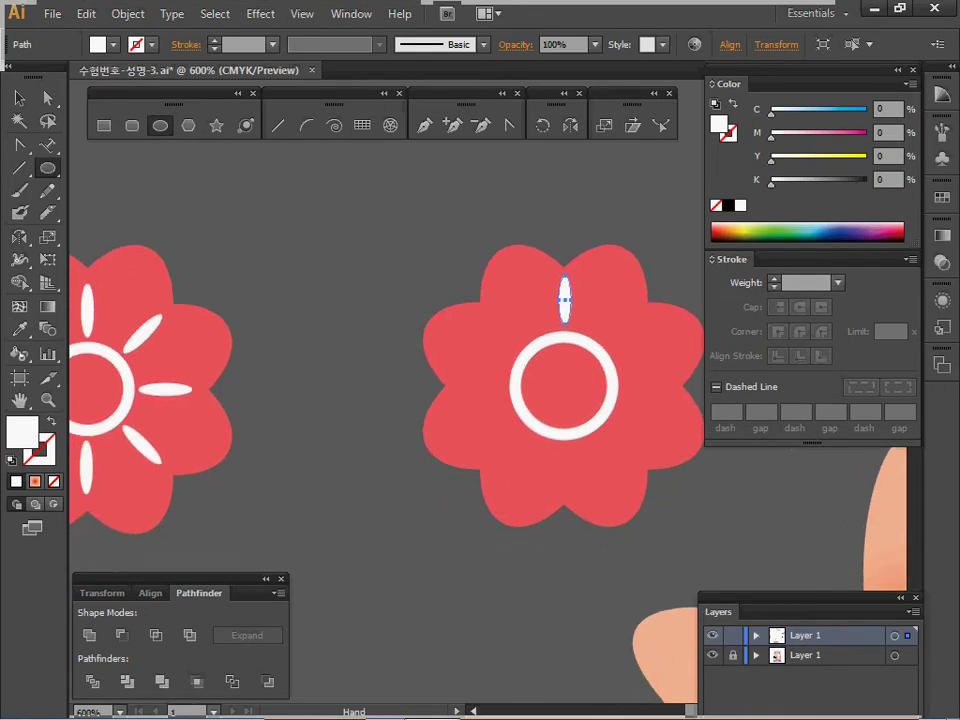
pyautogui.moveTo(508, 219); pyautogui.dragTo(606, 388)
pyautogui.click(150, 593)
pyautogui.click(123, 635)
pyautogui.keyDown('ctrl'); pyautogui.click(345, 470); pyautogui.keyUp('ctrl')
# Copy the narrow ellipse around the ring's centre with a -45° rotation and repeat the transformation to complete all eight rays
pyautogui.keyDown('ctrl'); pyautogui.click(564, 299); pyautogui.keyUp('ctrl')
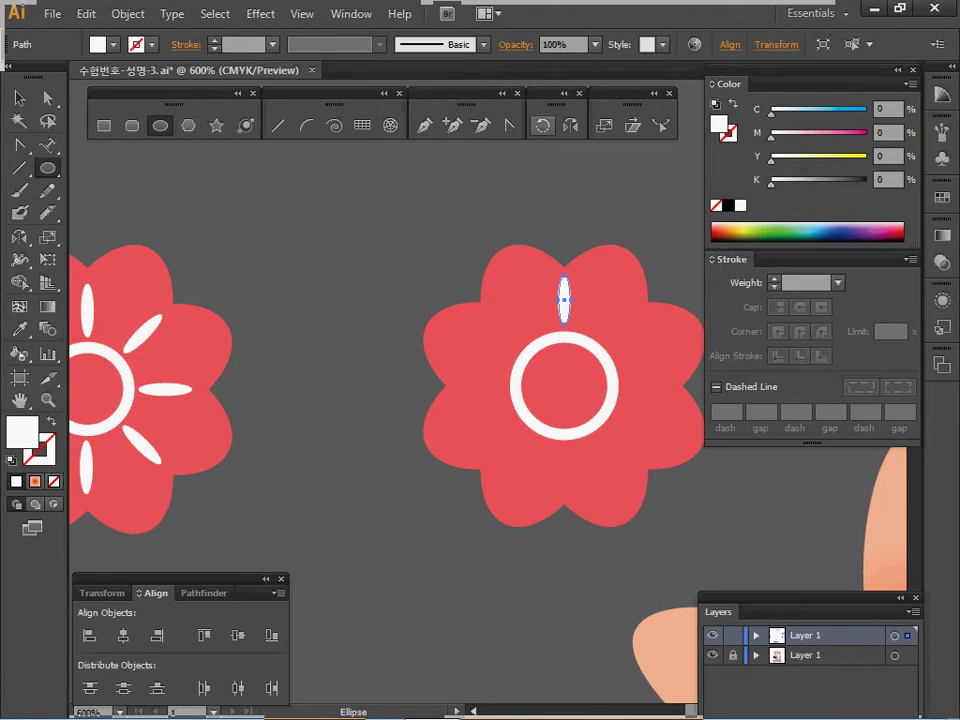
pyautogui.press('r')
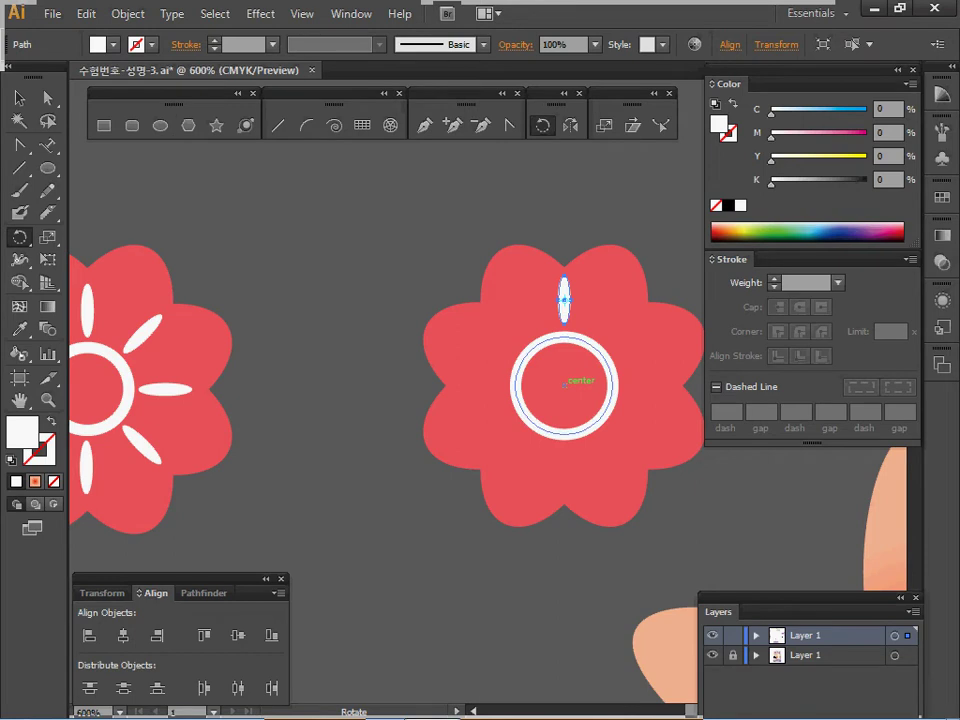
pyautogui.moveTo(565, 384); pyautogui.dragTo(459, 374)
pyautogui.moveTo(459, 262); pyautogui.dragTo(583, 297)
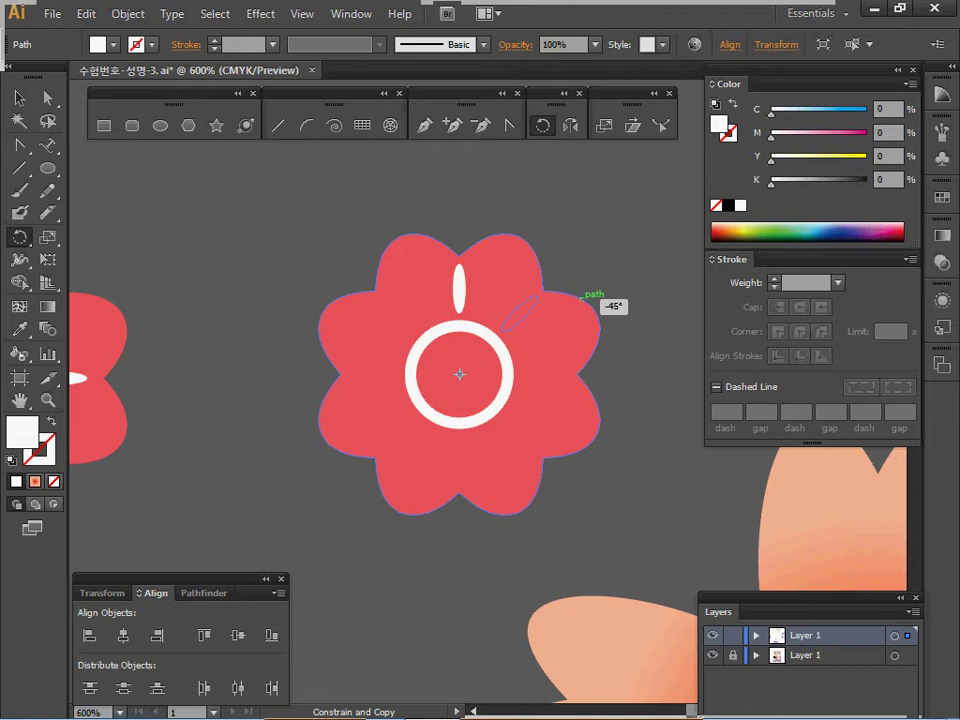
pyautogui.moveTo(583, 297); pyautogui.dragTo(583, 297)
pyautogui.hotkey('ctrl', 'd')
pyautogui.hotkey('ctrl', 'd')
pyautogui.hotkey('ctrl', 'd')
pyautogui.hotkey('ctrl', 'd')
pyautogui.hotkey('ctrl', 'd')
pyautogui.hotkey('ctrl', 'd')
# Delete the redrawn hibiscus, leaf and red flower, keeping the sample artwork beside them
pyautogui.hotkey('ctrl', 'space')
pyautogui.keyDown('ctrl'); pyautogui.keyDown('alt'); pyautogui.click(544, 352); pyautogui.keyUp('alt'); pyautogui.keyUp('ctrl')
pyautogui.keyDown('ctrl'); pyautogui.keyDown('alt'); pyautogui.click(542, 361); pyautogui.keyUp('alt'); pyautogui.keyUp('ctrl')
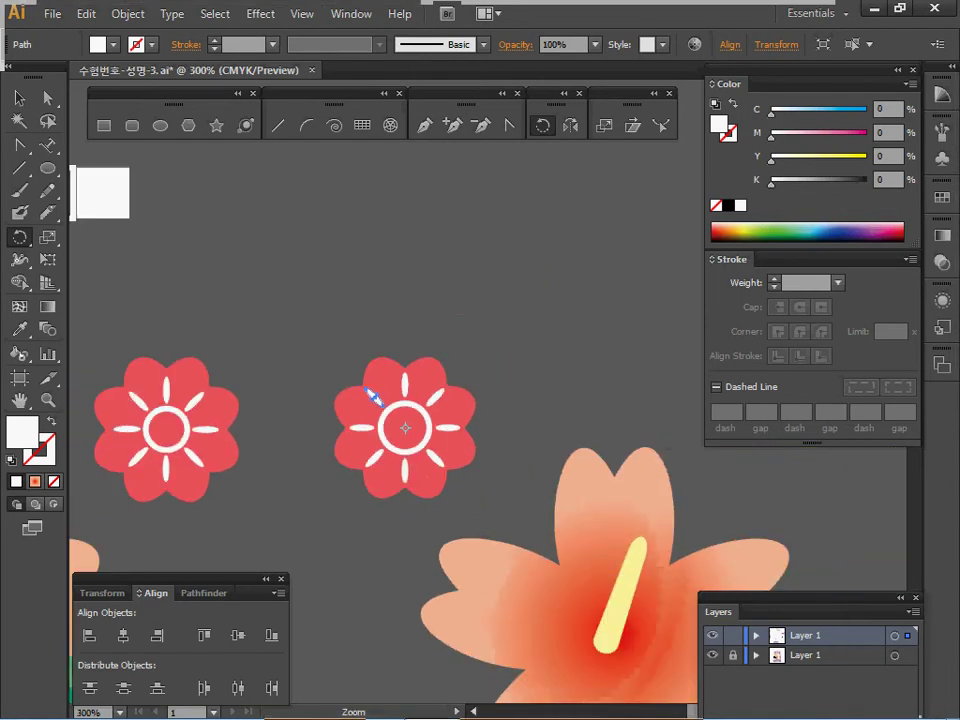
pyautogui.keyDown('ctrl'); pyautogui.keyDown('alt'); pyautogui.click(453, 440); pyautogui.keyUp('alt'); pyautogui.keyUp('ctrl')
pyautogui.keyDown('ctrl'); pyautogui.keyDown('alt'); pyautogui.click(416, 441); pyautogui.keyUp('alt'); pyautogui.keyUp('ctrl')
pyautogui.press('space')
pyautogui.moveTo(383, 440); pyautogui.dragTo(310, 366)
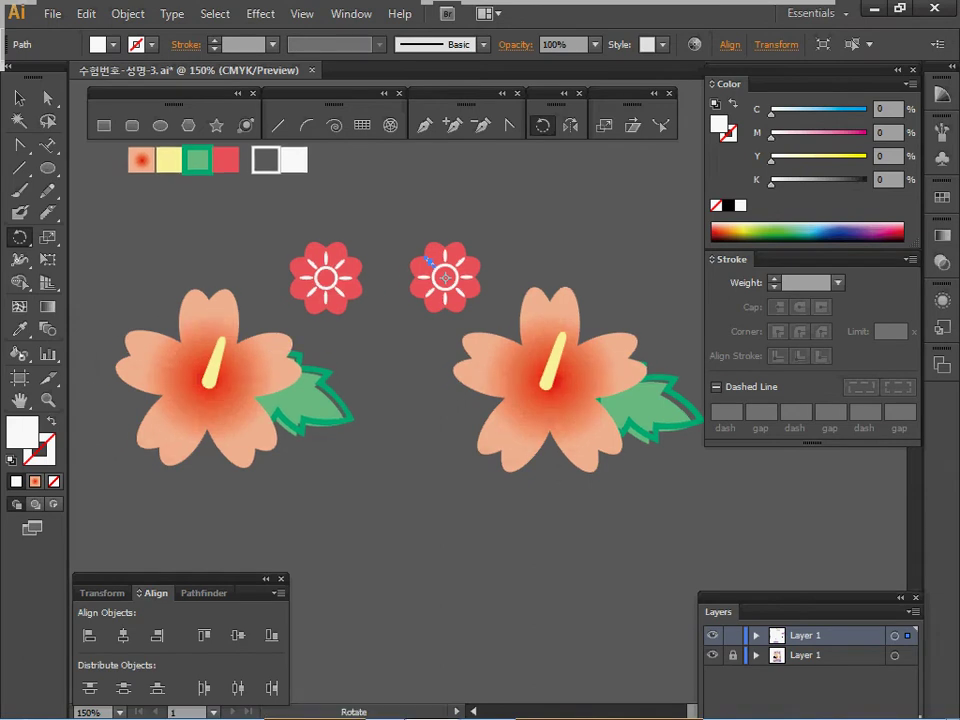
pyautogui.press('v')
pyautogui.moveTo(405, 207); pyautogui.dragTo(702, 478)
pyautogui.press('Delete')
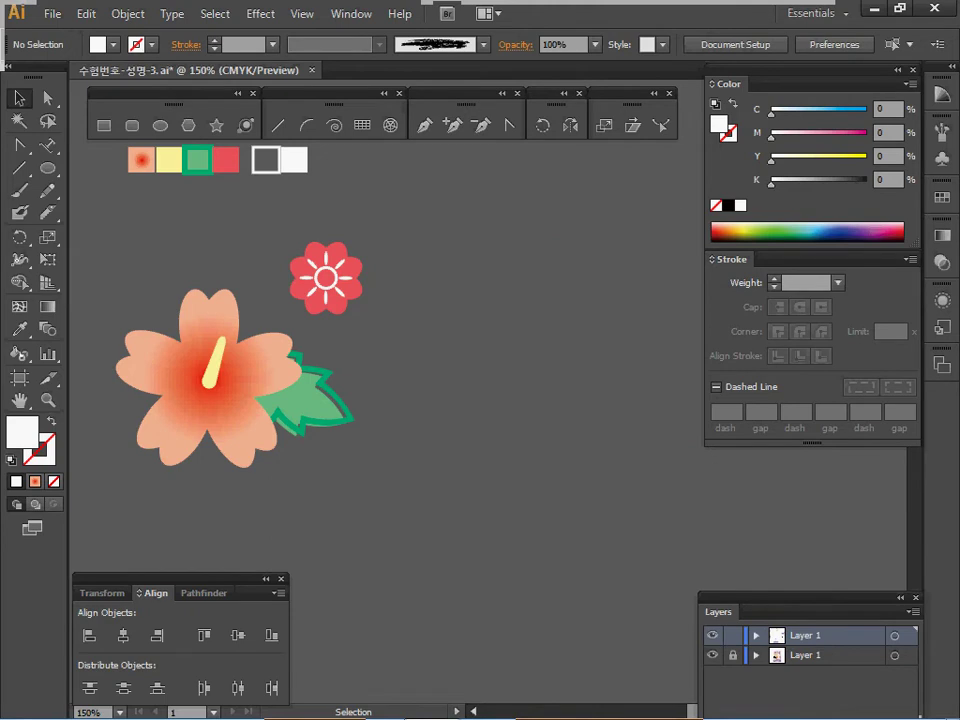
# Delete the row of colour swatches above the sample hibiscus and red flower
pyautogui.moveTo(250, 215); pyautogui.dragTo(299, 294)
pyautogui.moveTo(170, 201); pyautogui.dragTo(426, 262)
pyautogui.press('Delete')
# Create a Graphic symbol named 무궁화 from the hibiscus, leaf and red flower, and delete the original artwork from the canvas
pyautogui.moveTo(146, 281); pyautogui.dragTo(468, 510)
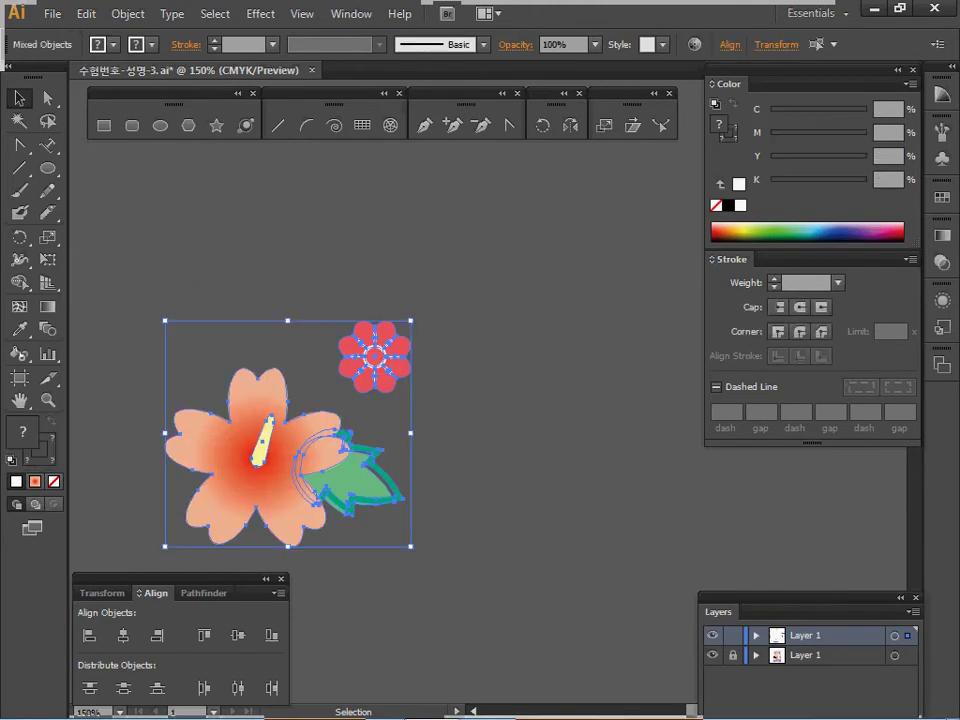
pyautogui.click(942, 159)
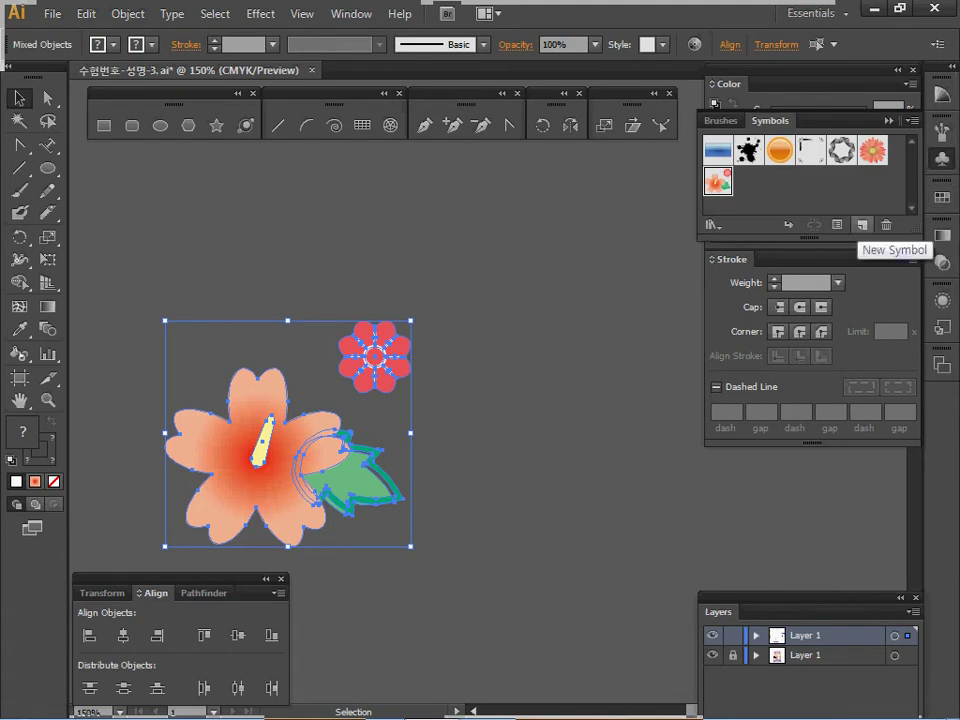
pyautogui.click(861, 225)
pyautogui.click(567, 298)
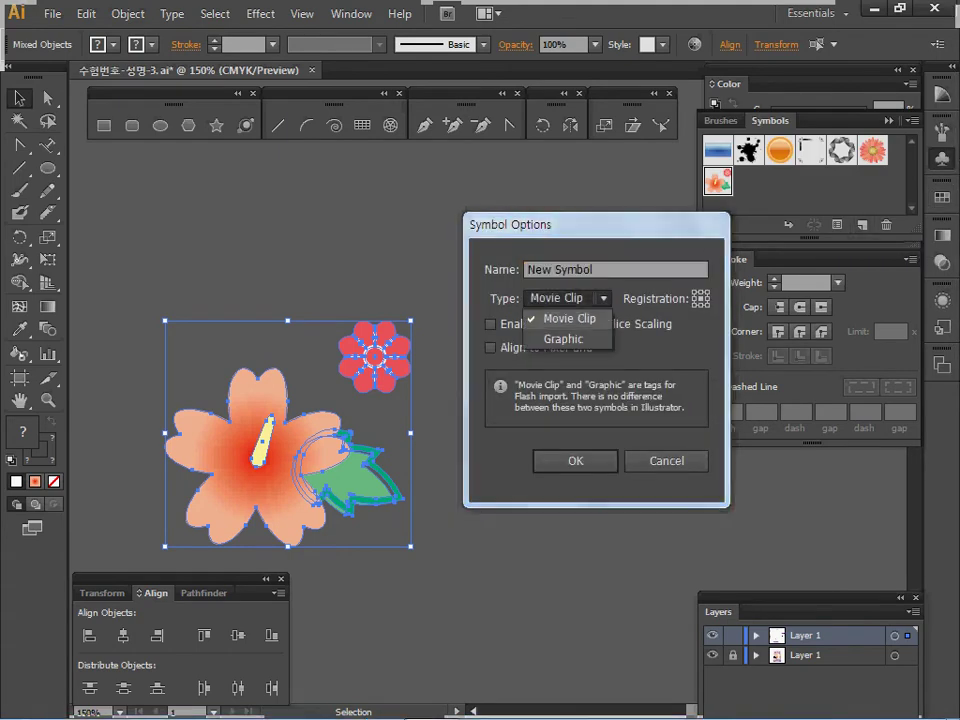
pyautogui.click(561, 339)
pyautogui.write('무궁ㅎ')
pyautogui.press('BackSpace')
pyautogui.write('화')
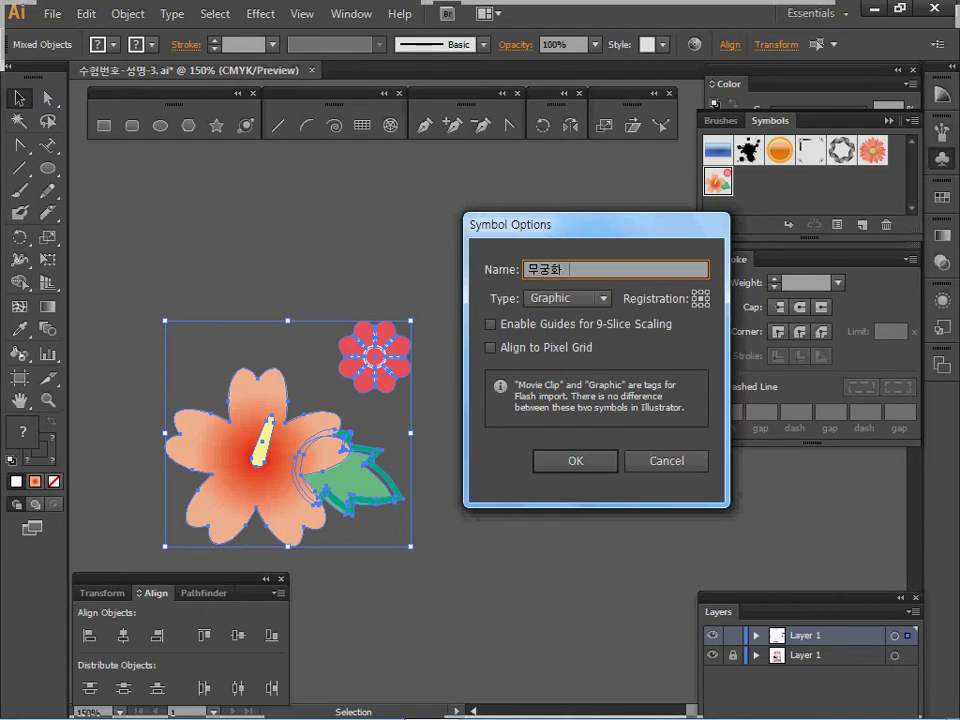
pyautogui.press('Return')
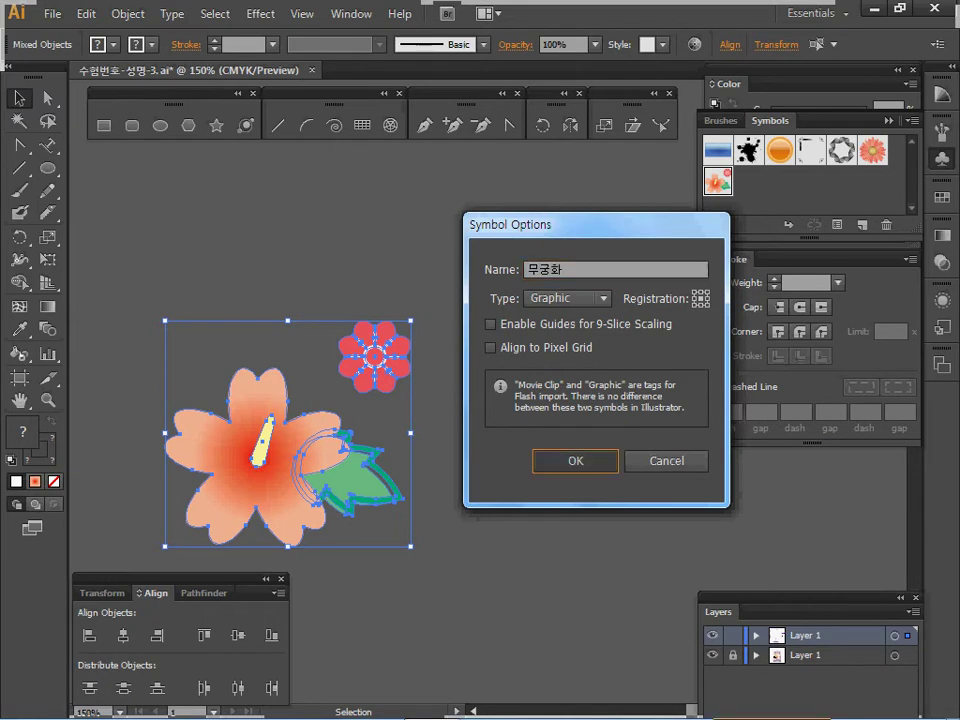
pyautogui.press('Return')
pyautogui.press('Delete')
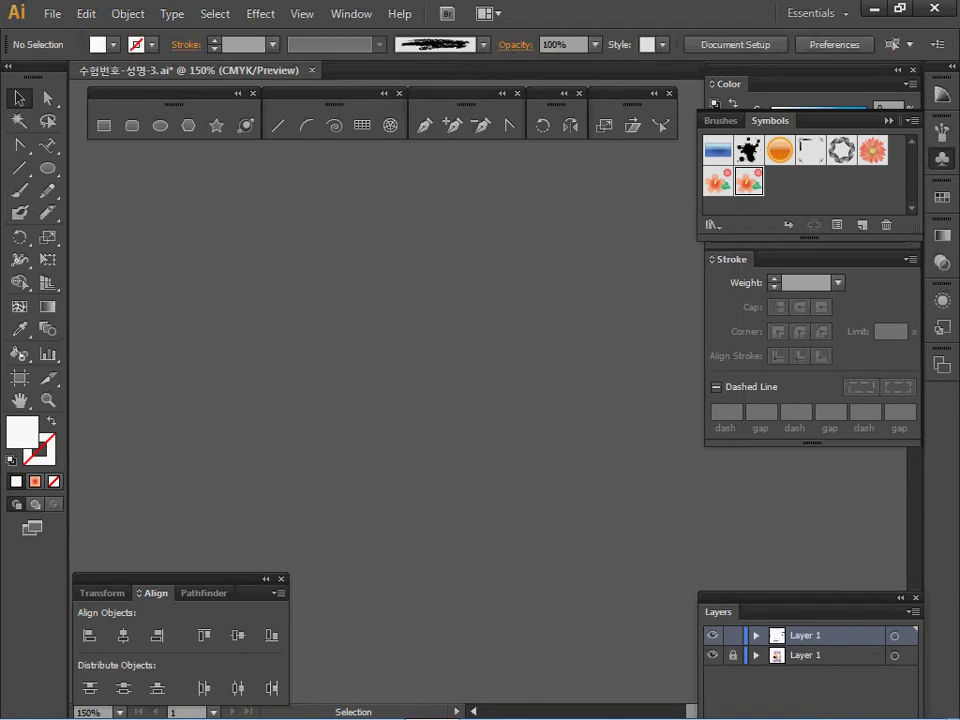
# Draw a 210 × 297 mm rectangle from the artboard's upper-left corner, filled with the pink of the swatch beside the artboard
pyautogui.hotkey('ctrl', '-')
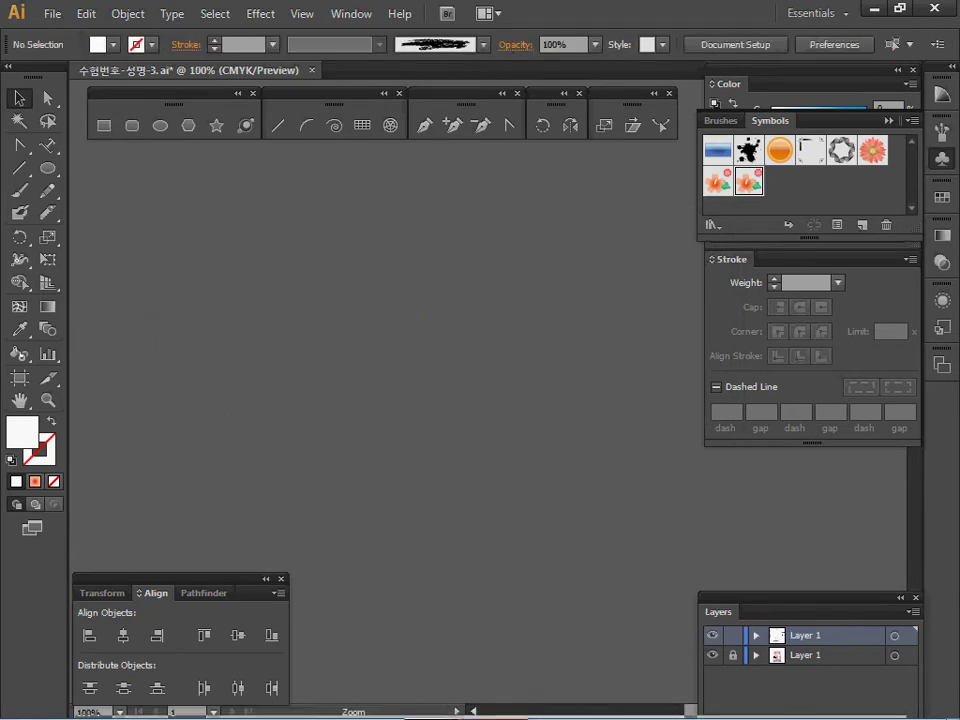
pyautogui.hotkey('ctrl', '-')
pyautogui.hotkey('ctrl', '-')
pyautogui.moveTo(300, 450); pyautogui.dragTo(581, 438)
pyautogui.hotkey('ctrl', '+')
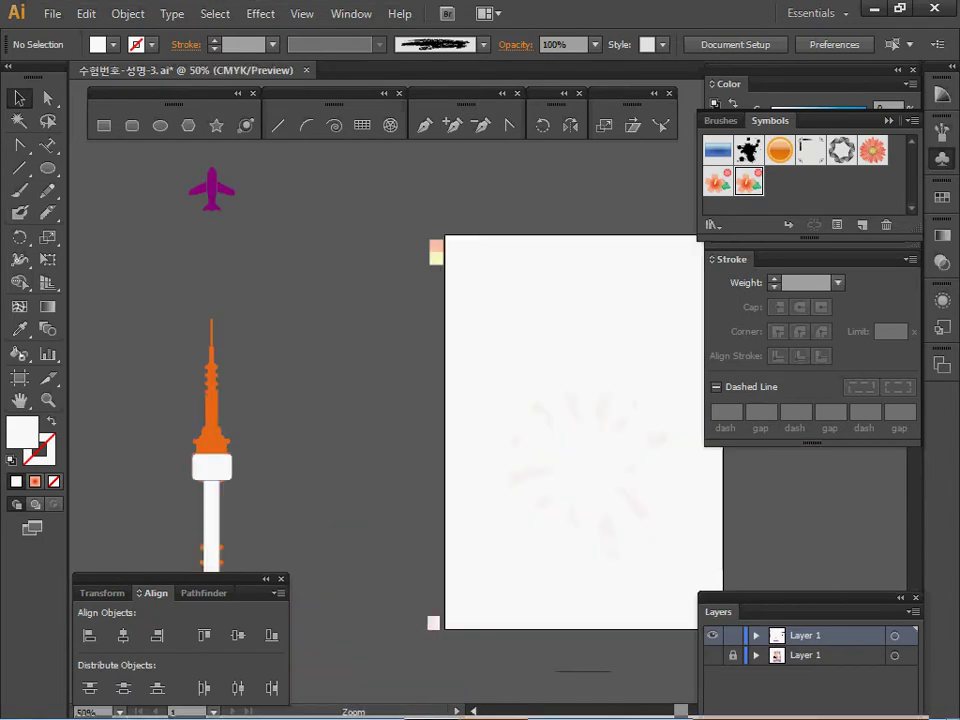
pyautogui.hotkey('ctrl', '+')
pyautogui.moveTo(382, 456); pyautogui.dragTo(380, 410)
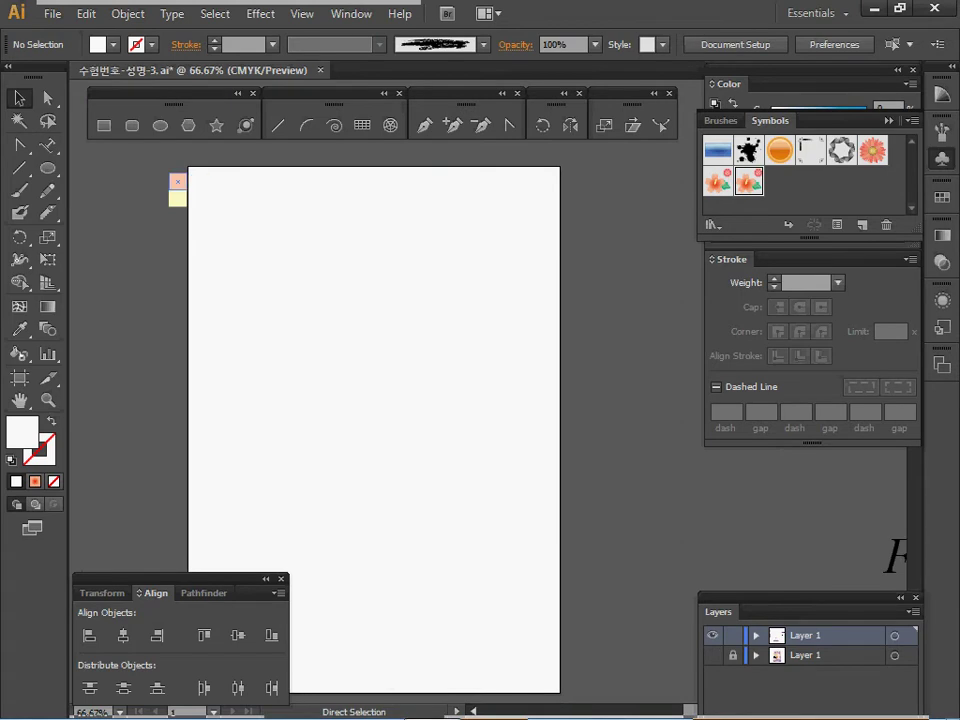
pyautogui.keyDown('ctrl'); pyautogui.click(178, 182); pyautogui.keyUp('ctrl')
pyautogui.press('g')
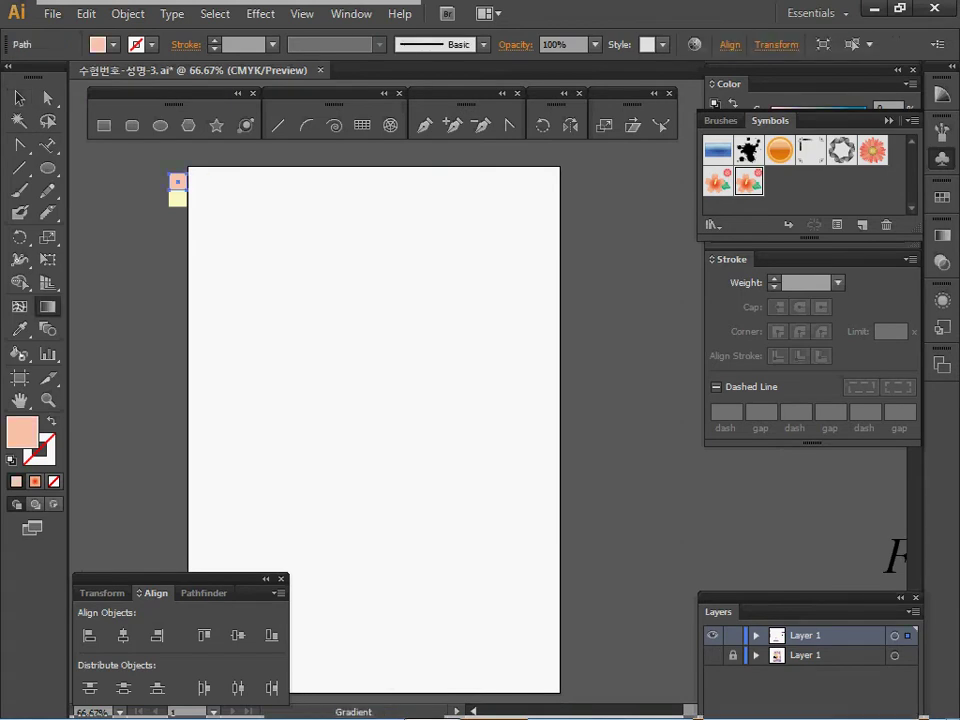
pyautogui.click(104, 125)
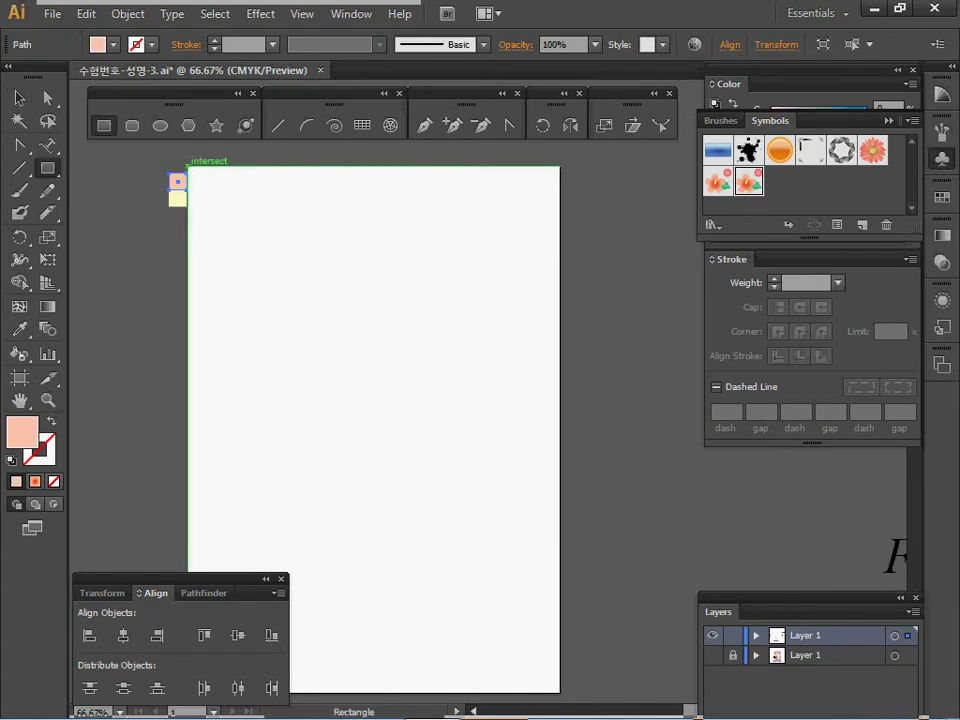
pyautogui.click(188, 166)
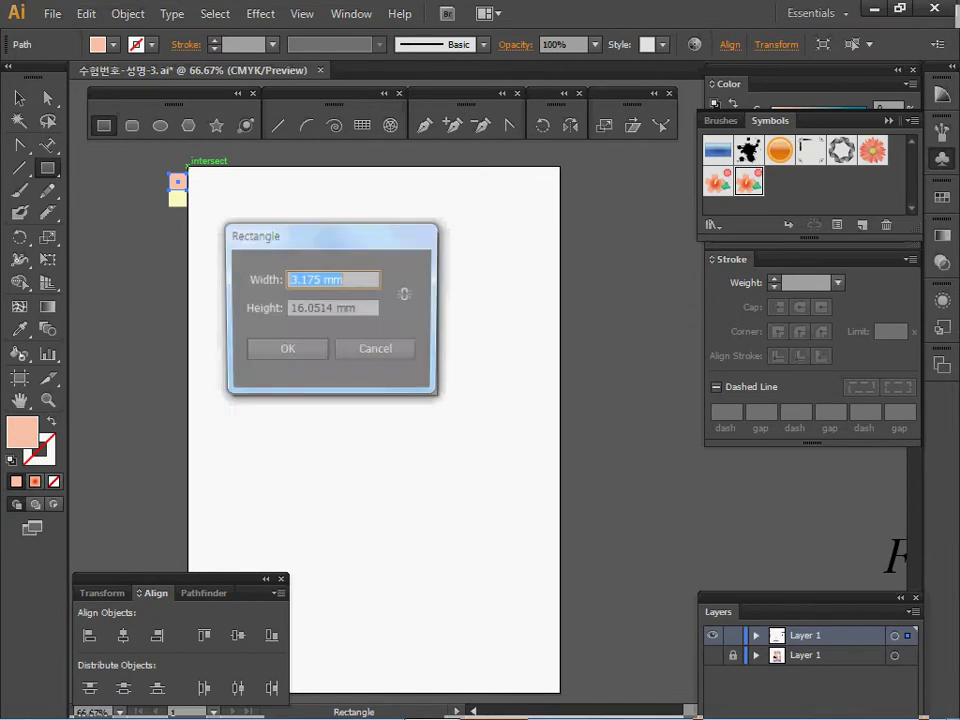
pyautogui.write('210')
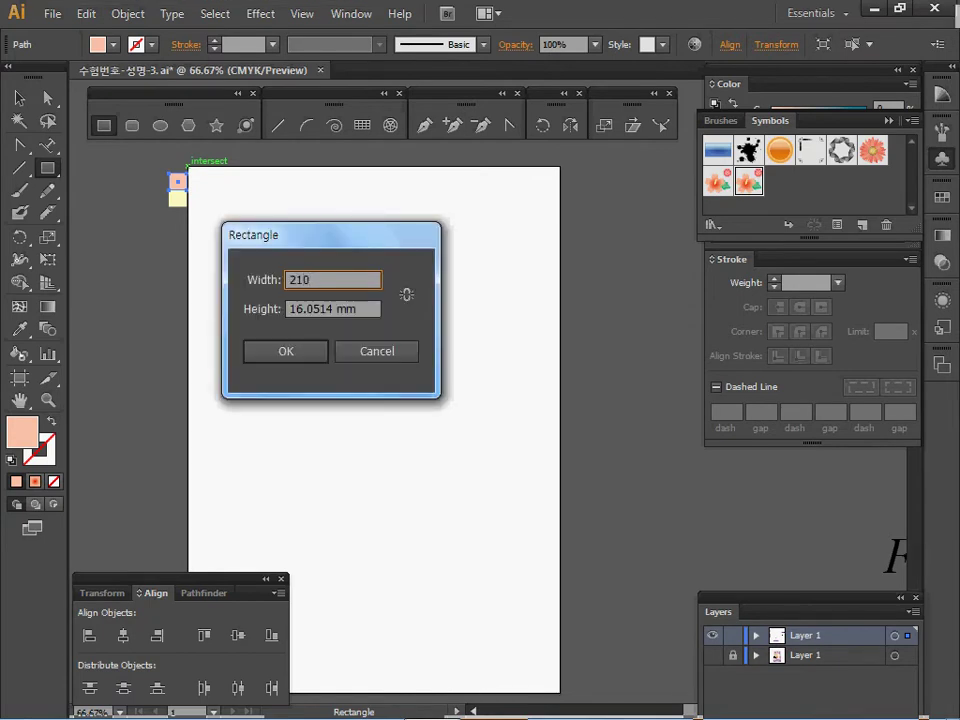
pyautogui.press('Tab')
pyautogui.write('297')
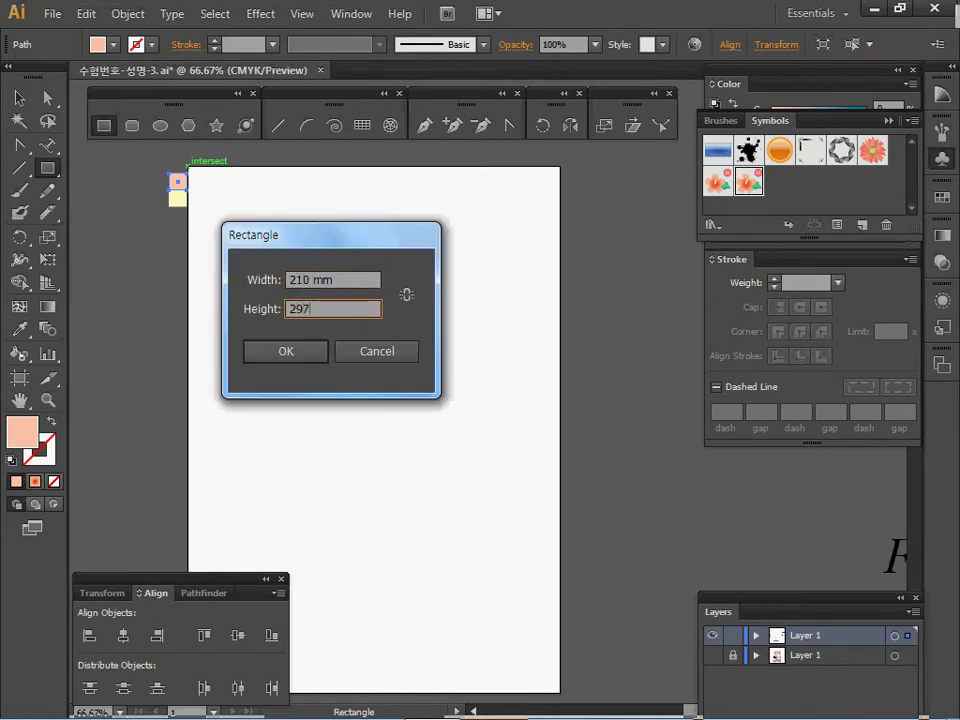
pyautogui.press('Return')
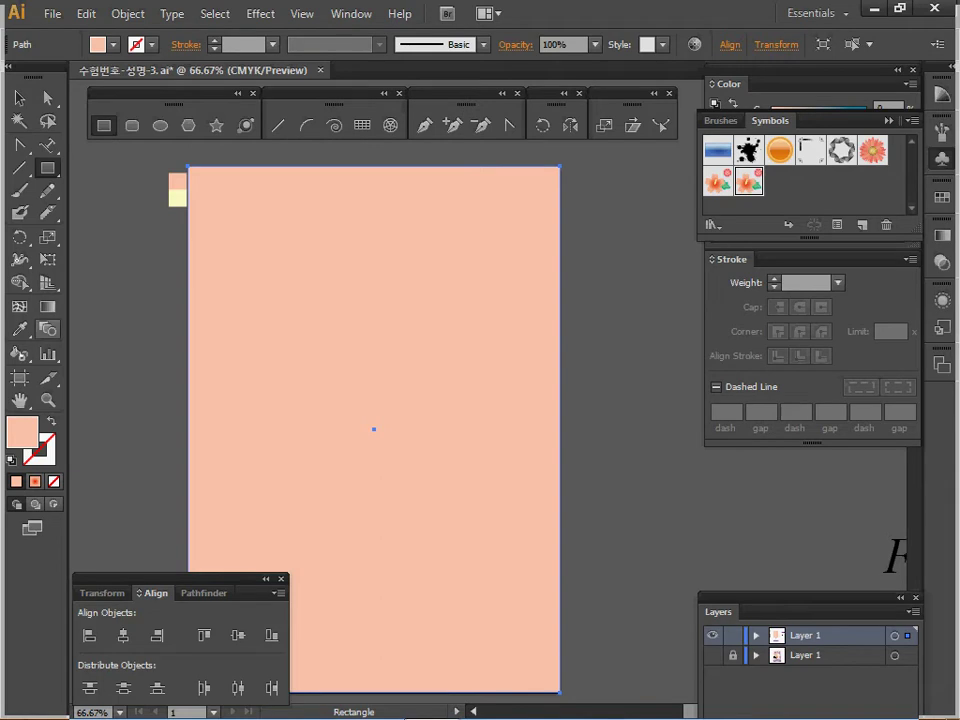
# Add a gradient mesh point to the pink rectangle at about X 105 mm, Y 93 mm and colour it from the pale yellow swatch
pyautogui.click(19, 306)
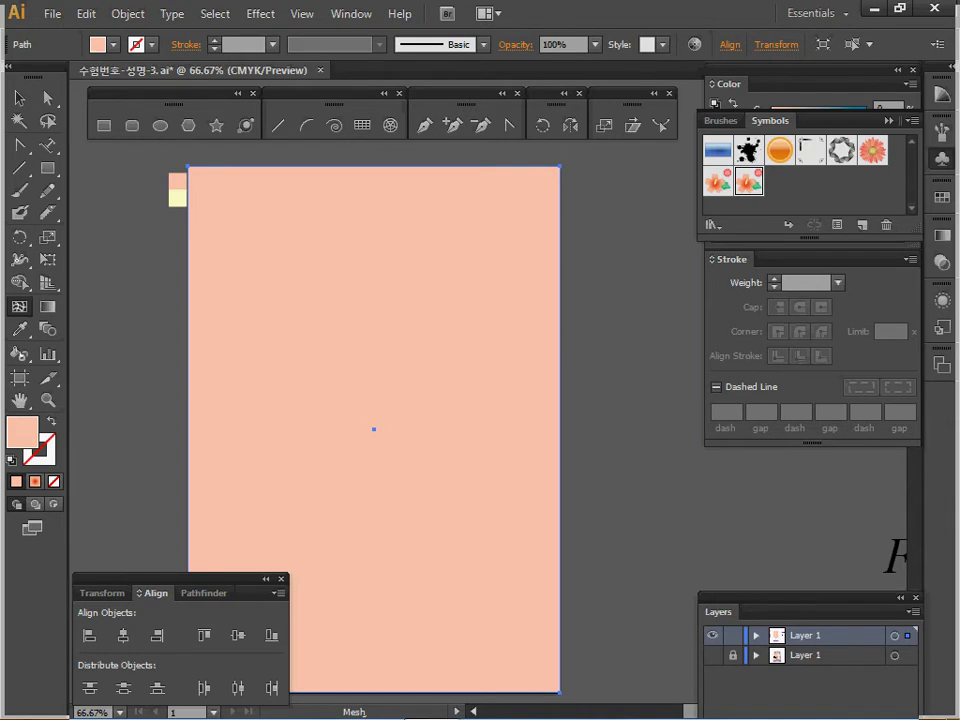
pyautogui.click(373, 330)
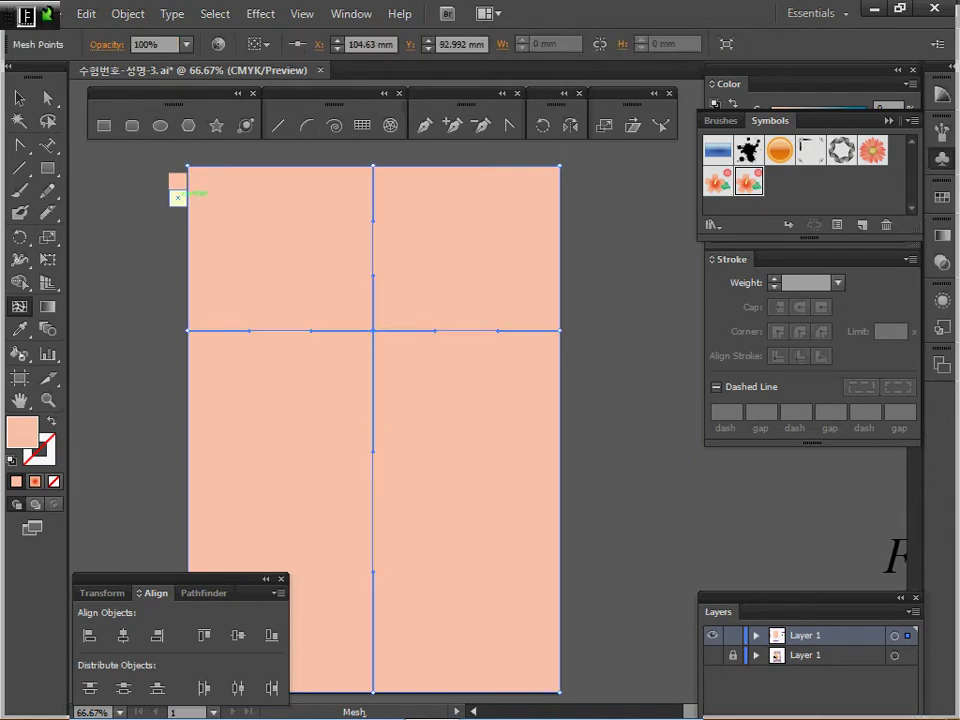
pyautogui.press('i')
pyautogui.click(177, 196)
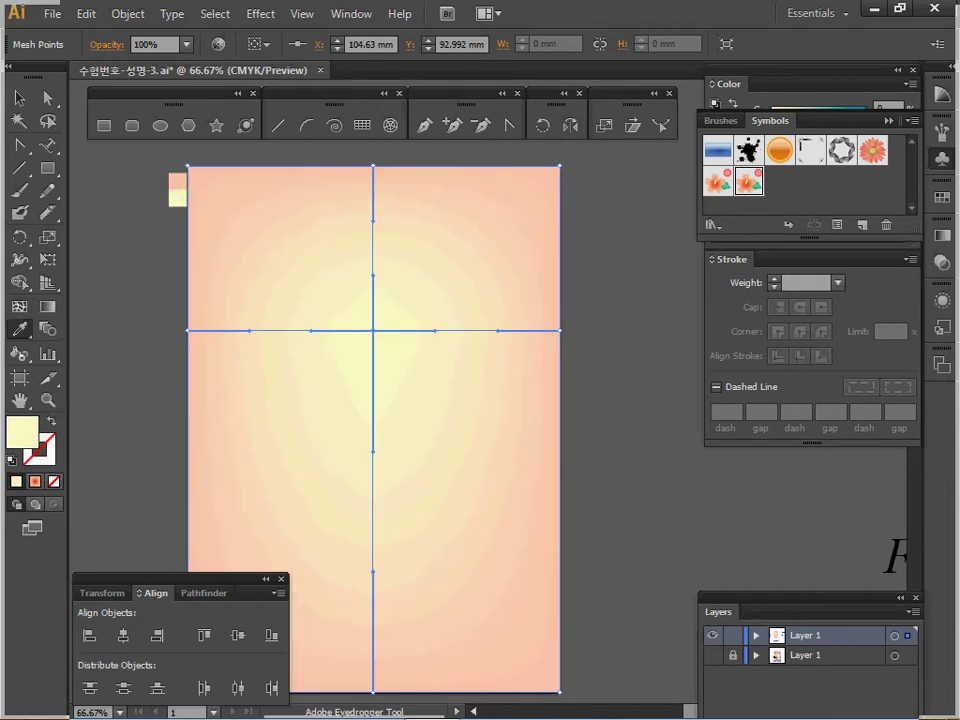
pyautogui.click(888, 121)
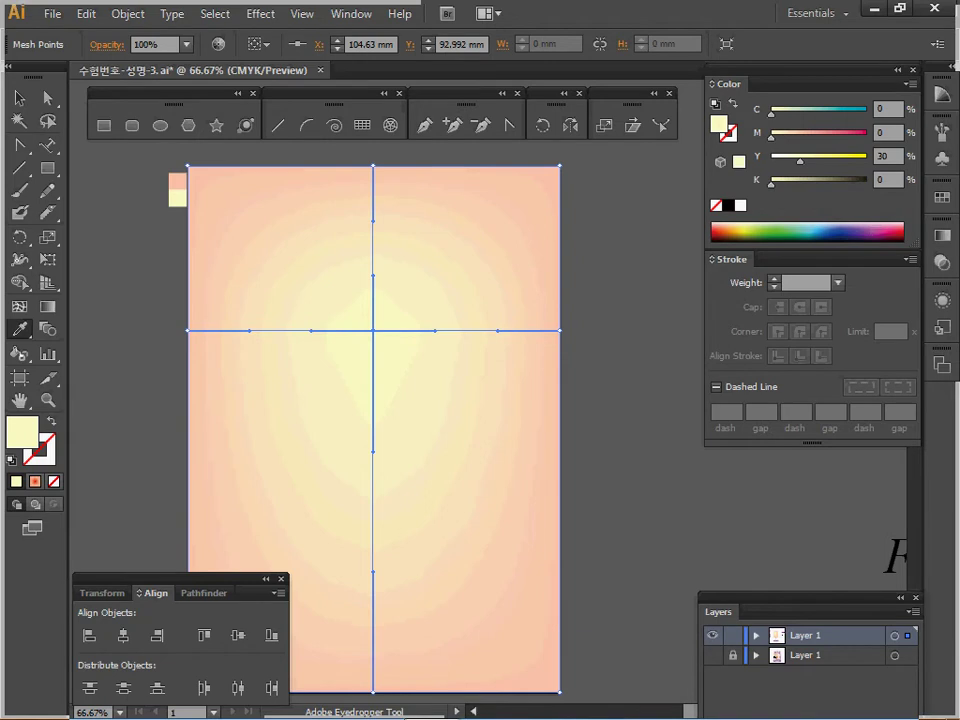
# Show the guides over the gradient background and save the document
pyautogui.hotkey('ctrl', '-')
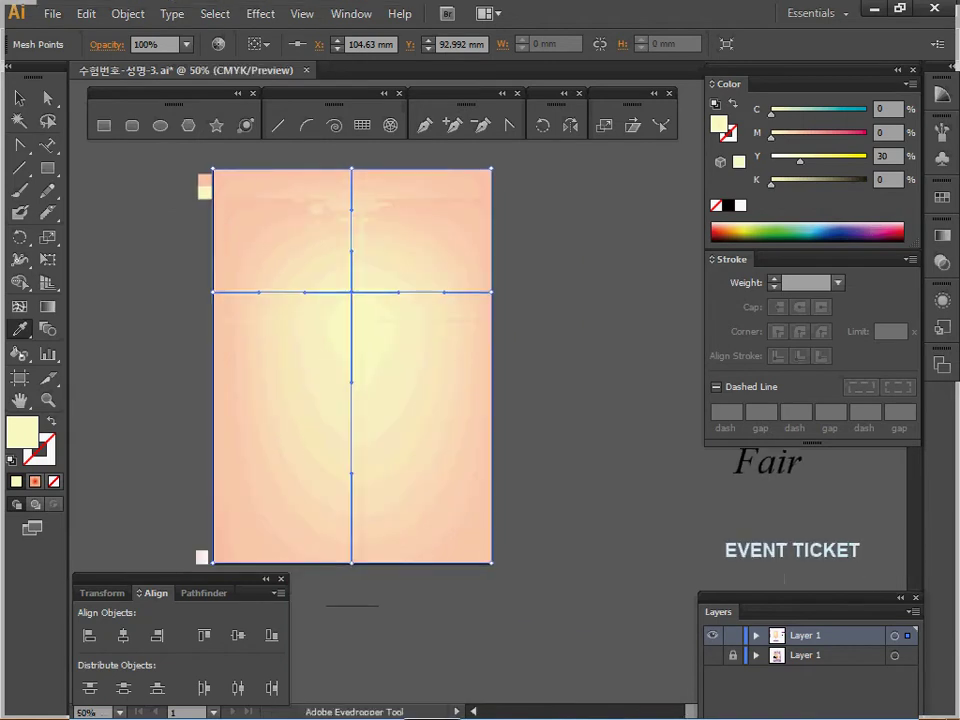
pyautogui.press('v')
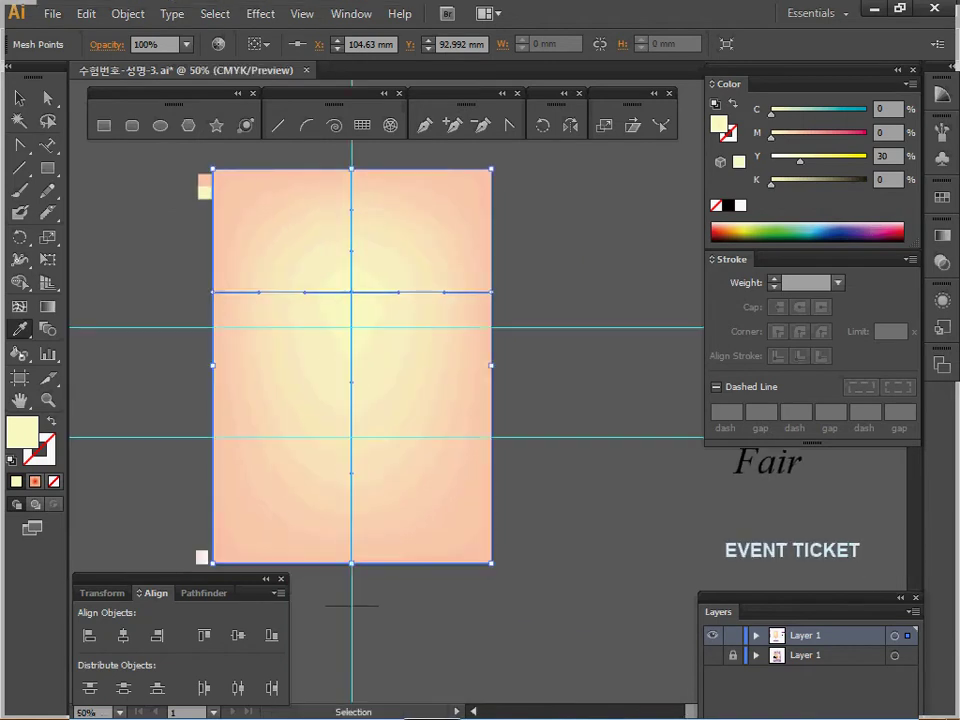
pyautogui.hotkey('ctrl', 's')
# Draw a closed narrow triangle from the upper guide intersection to a base below the artboard, with sides about 212 mm long
pyautogui.moveTo(400, 400); pyautogui.dragTo(434, 404)
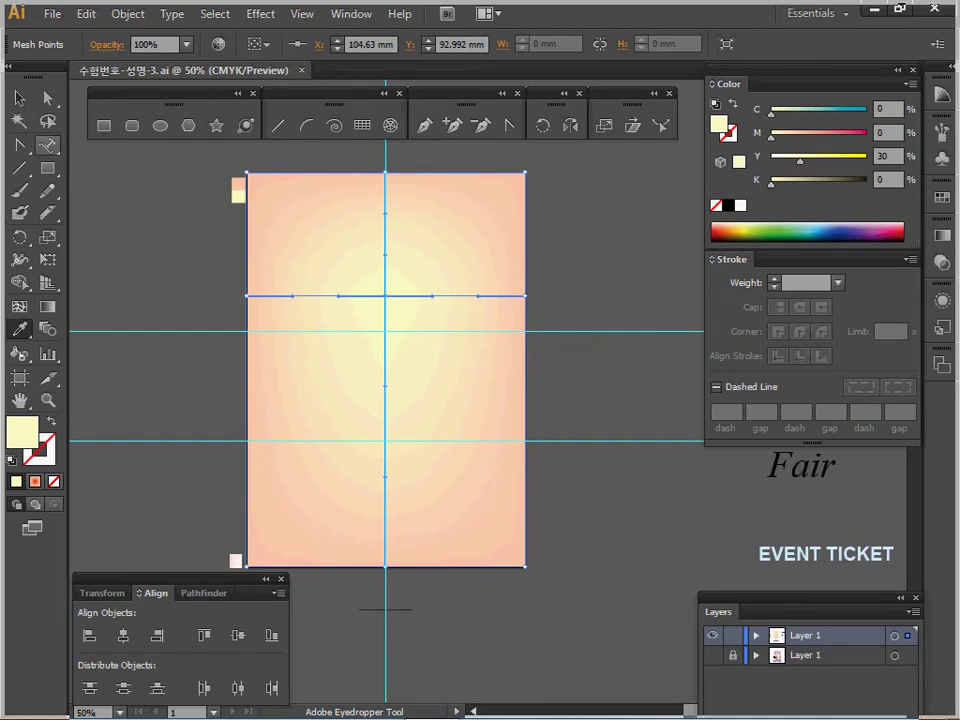
pyautogui.press('p')
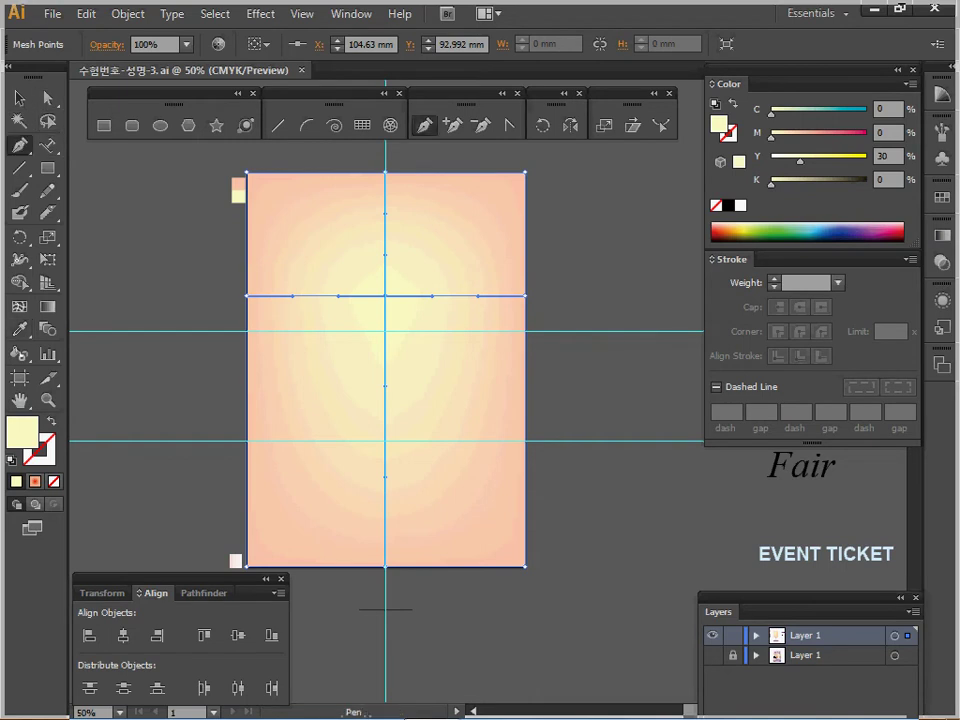
pyautogui.hotkey('ctrl', 'shift', 'a')
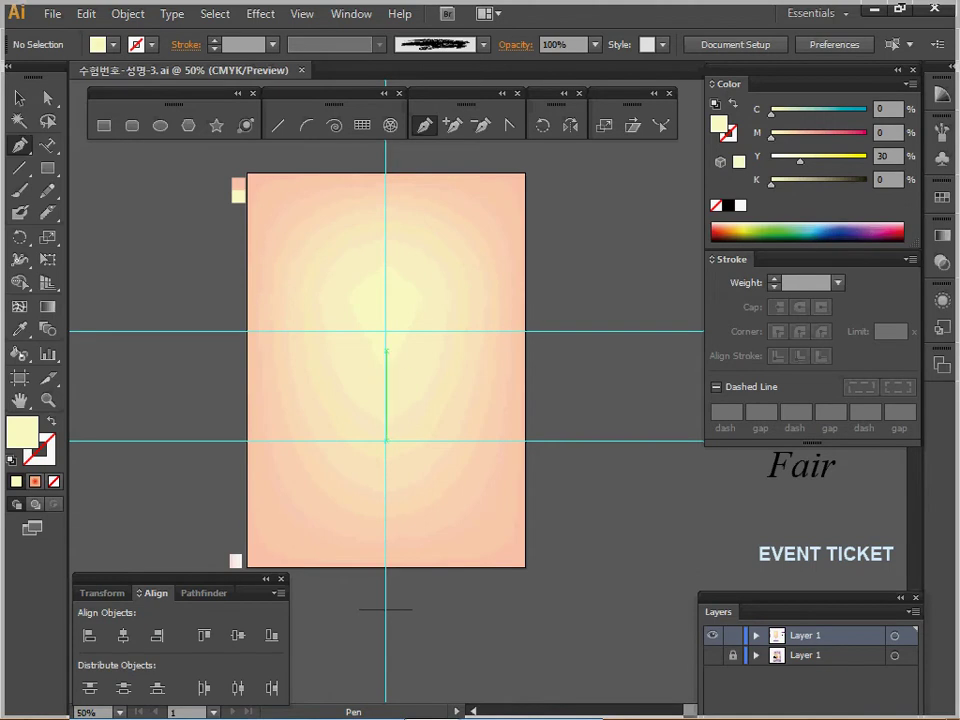
pyautogui.click(384, 330)
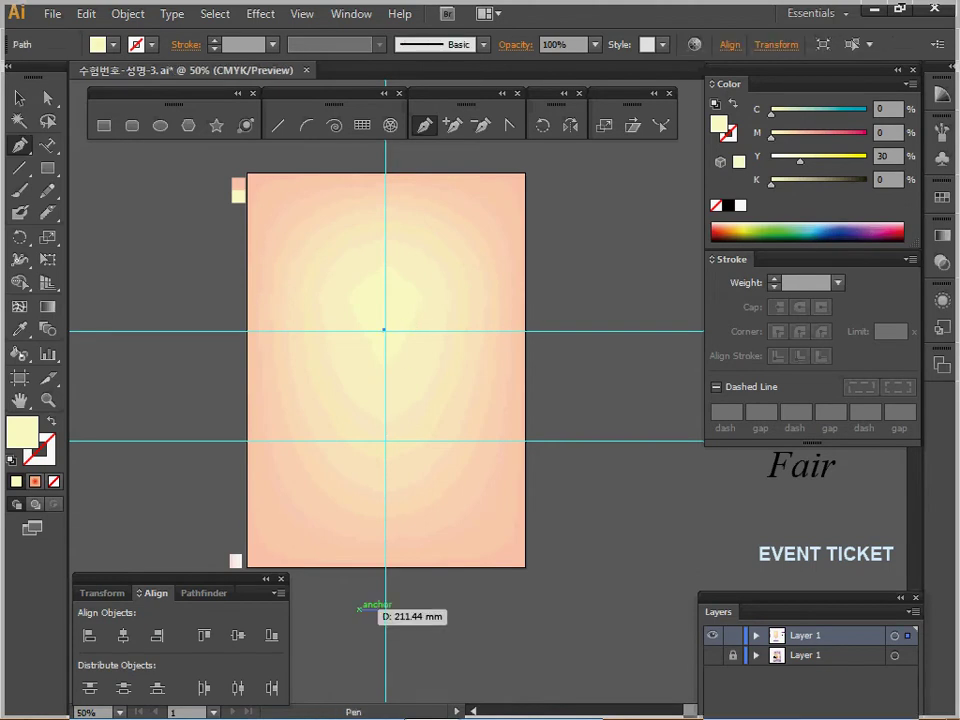
pyautogui.click(359, 608)
pyautogui.click(417, 609)
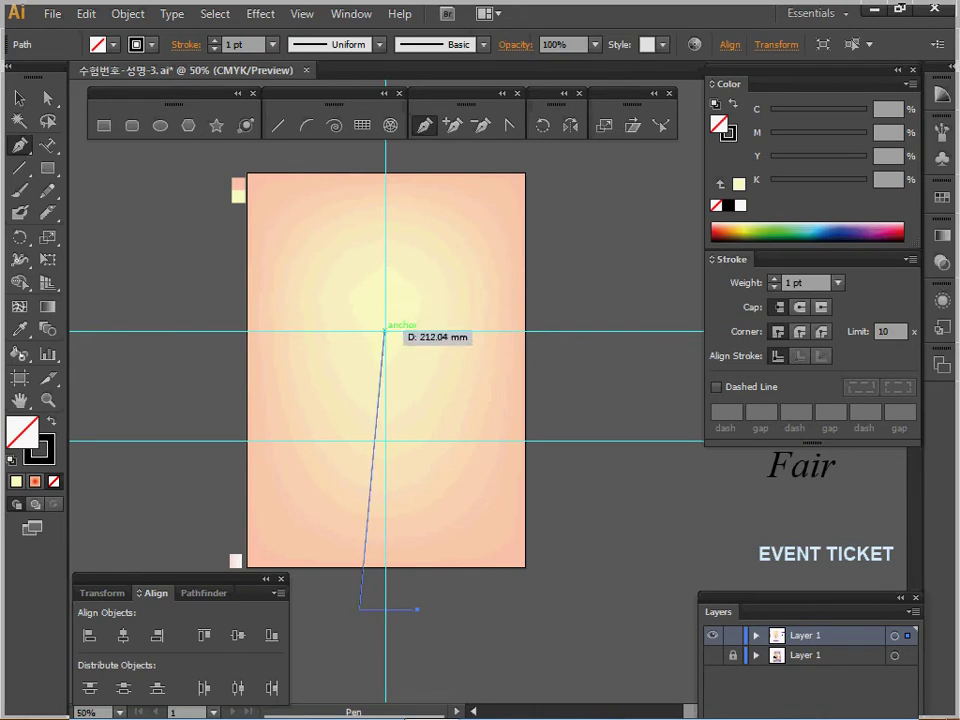
pyautogui.click(384, 330)
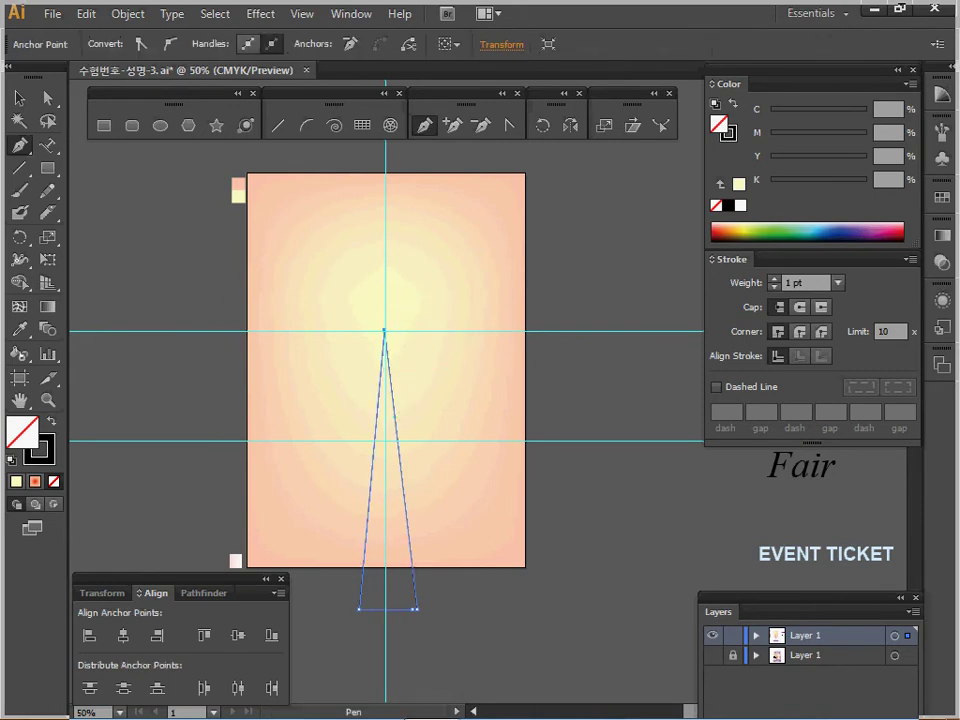
# Fill the triangle with the pink-to-white gradient sampled from the small swatch beside the artboard's lower-left corner
pyautogui.press('space')
pyautogui.moveTo(304, 506); pyautogui.dragTo(317, 470)
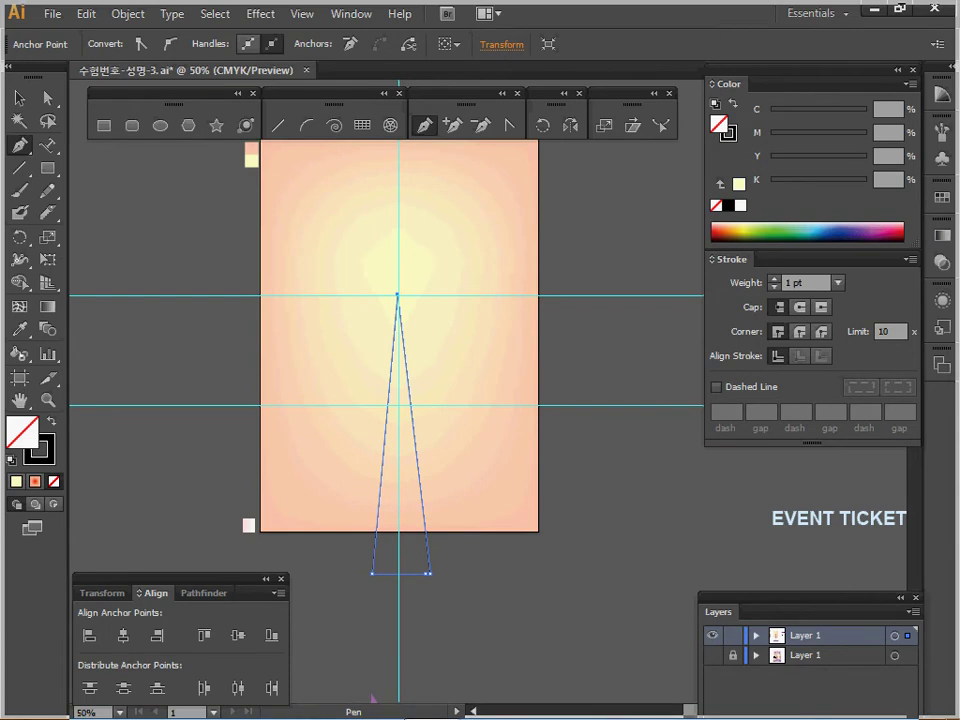
pyautogui.press('i')
pyautogui.click(249, 525)
pyautogui.press('space')
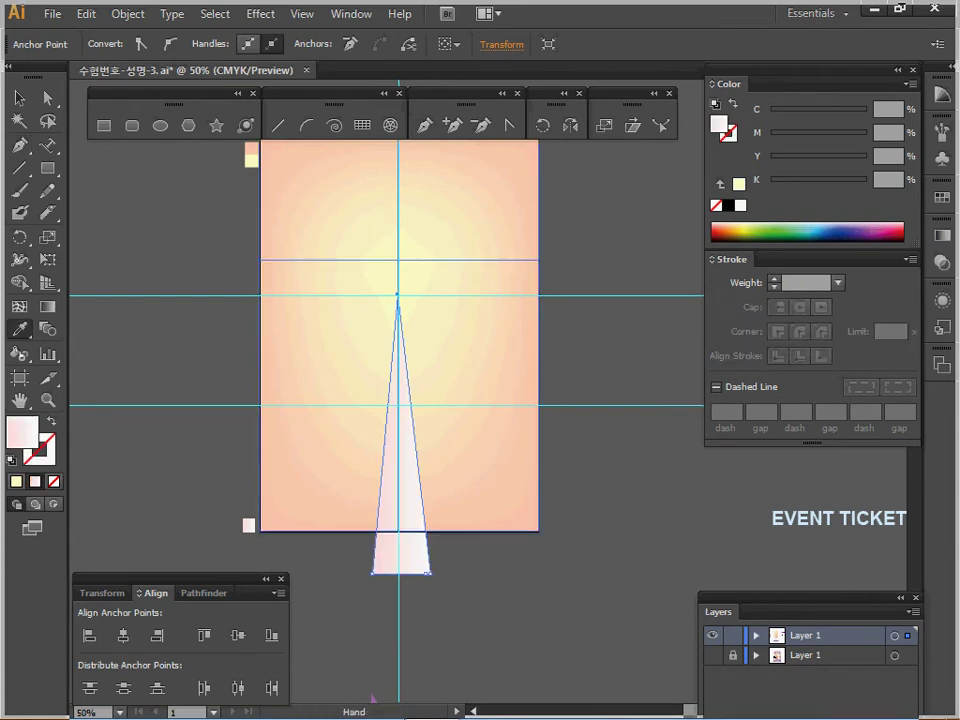
pyautogui.moveTo(249, 525); pyautogui.dragTo(234, 566)
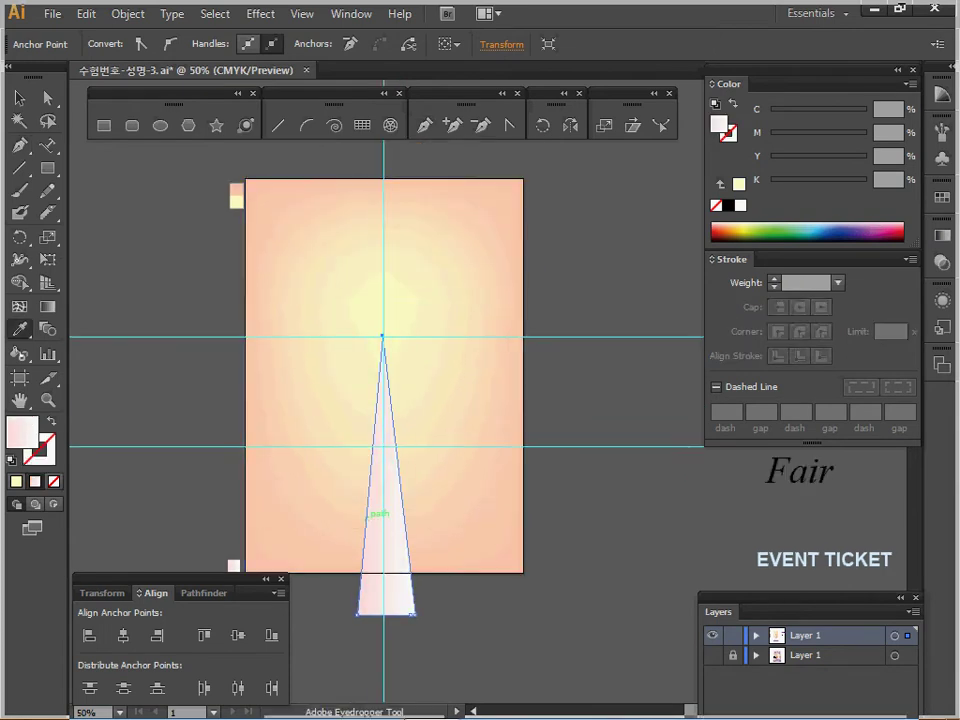
# Set the triangle's linear gradient angle to 90° and check the colours of both gradient stops
pyautogui.click(942, 236)
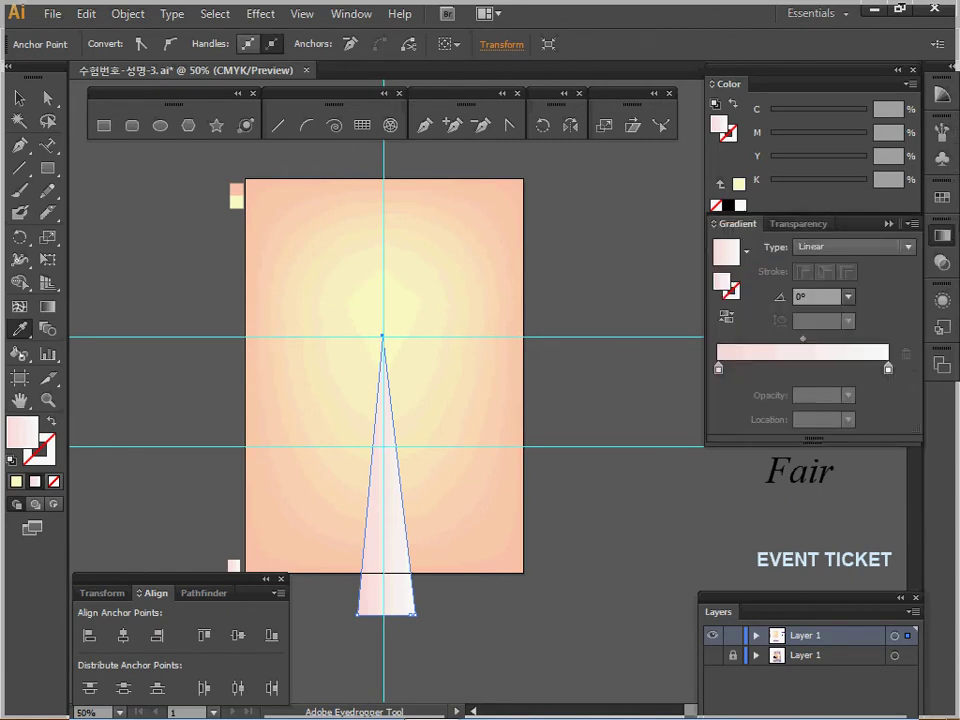
pyautogui.click(848, 297)
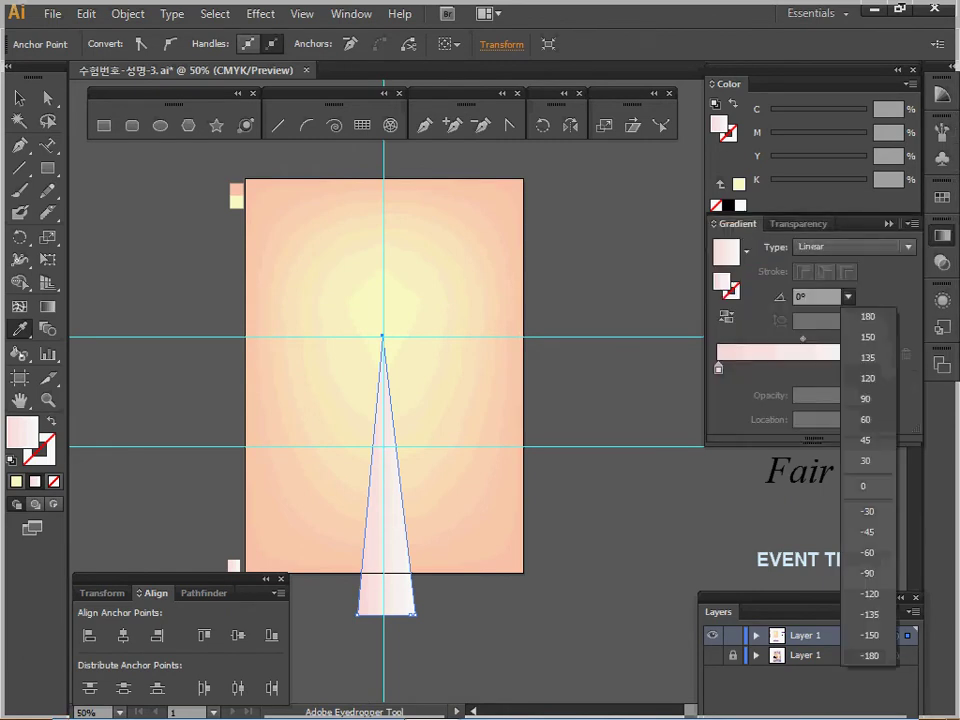
pyautogui.click(865, 399)
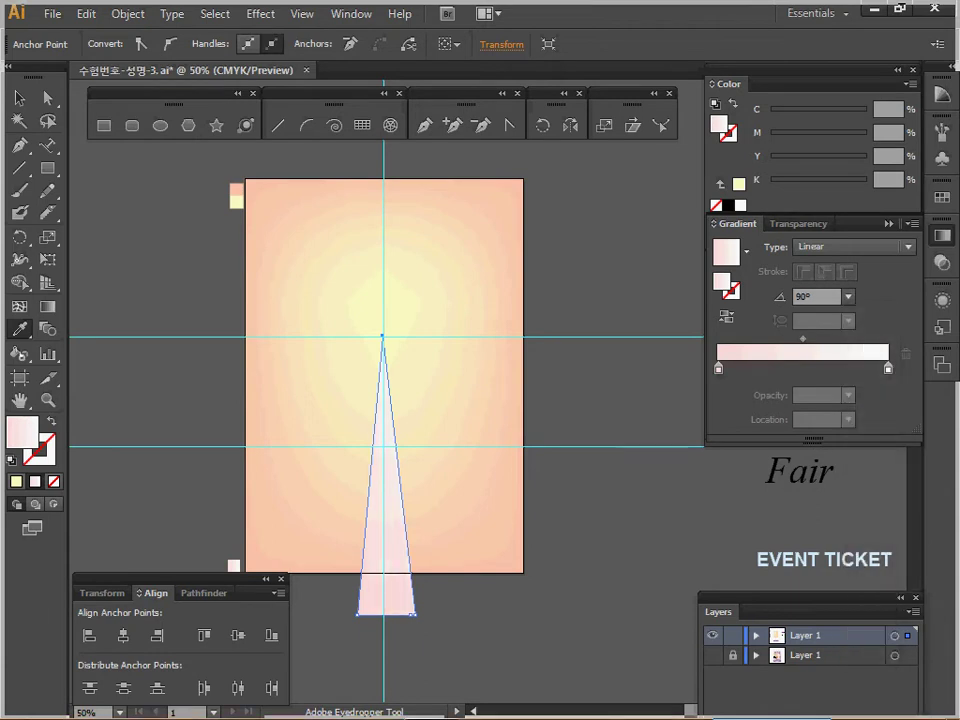
pyautogui.click(718, 369)
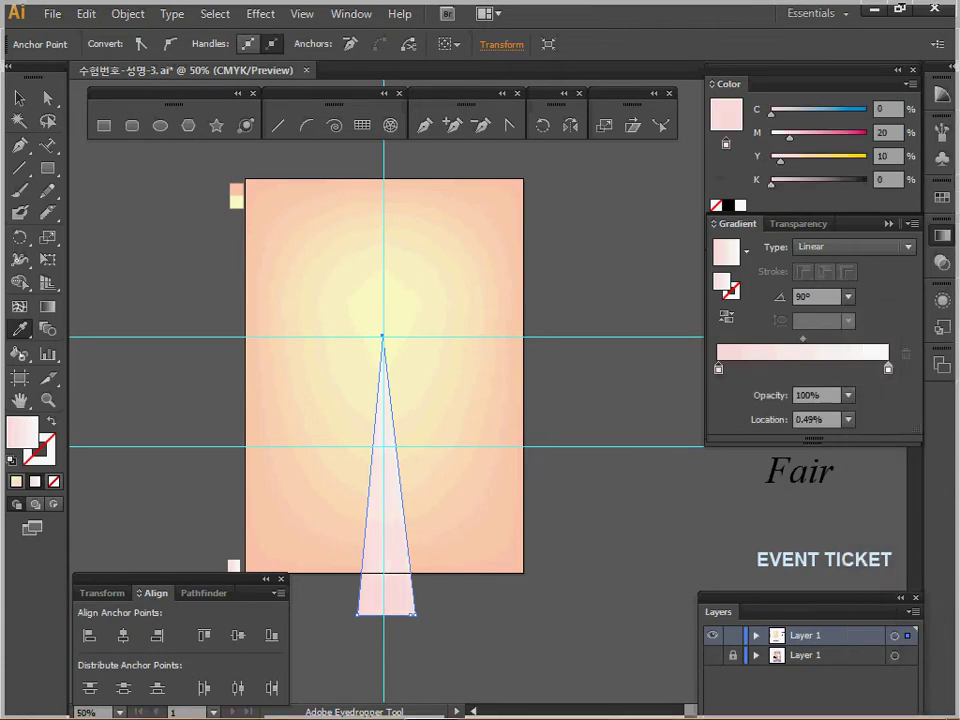
pyautogui.click(888, 368)
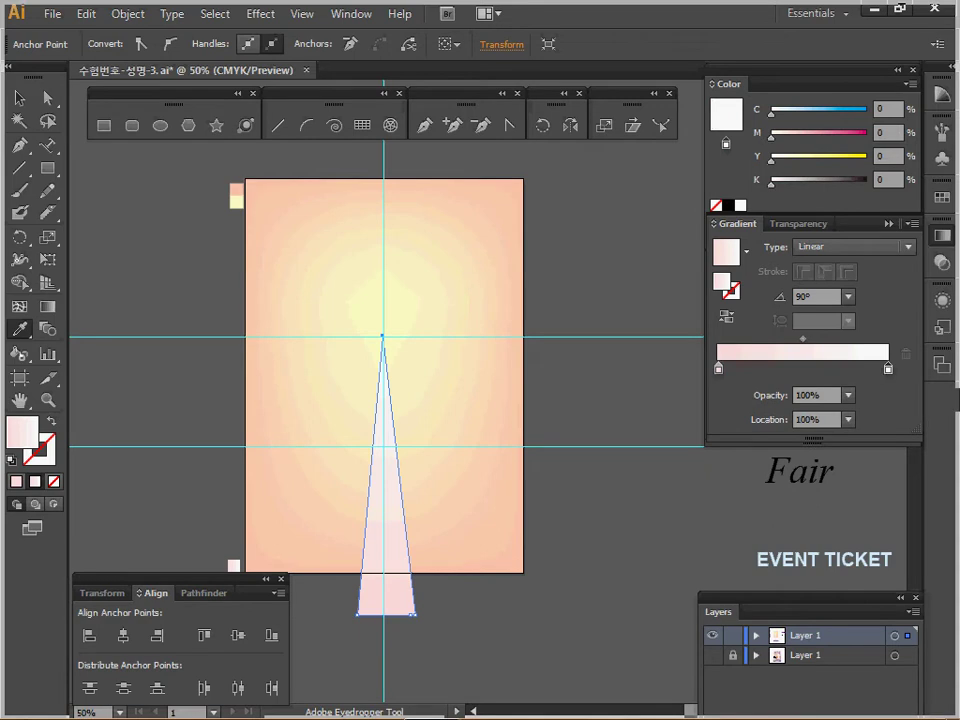
pyautogui.click(942, 235)
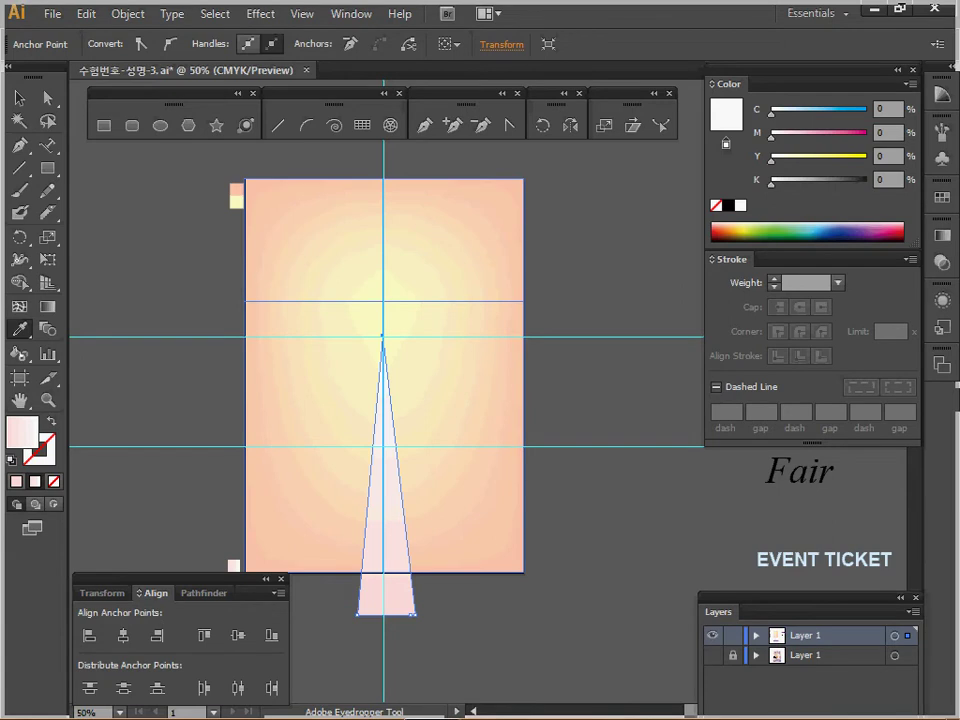
pyautogui.hotkey('ctrl', 'z')
pyautogui.press('v')
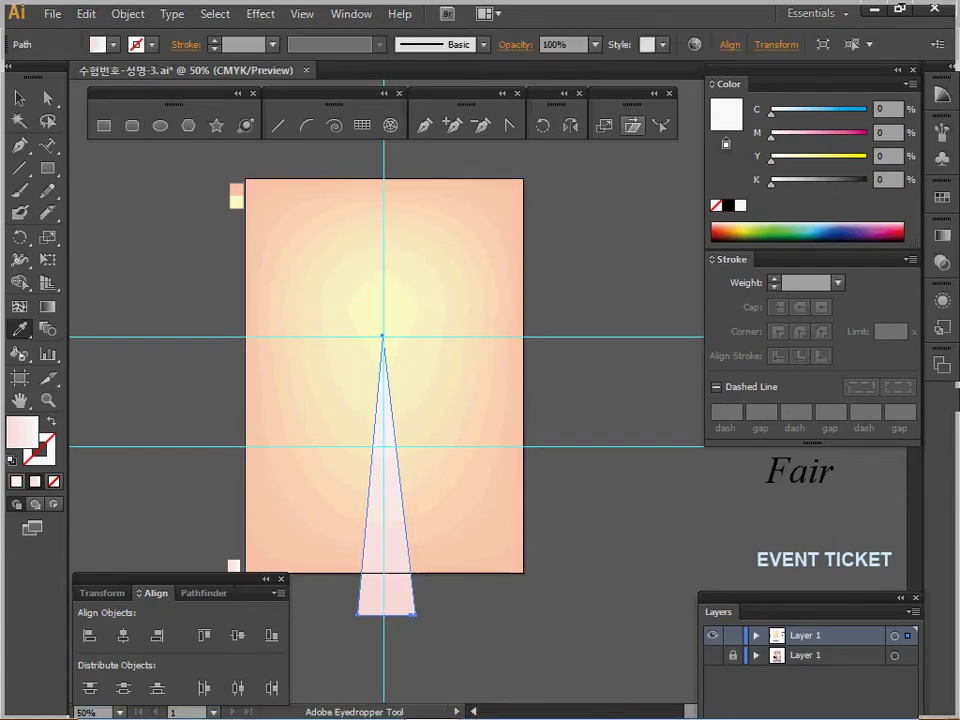
# Rotate a copy of the triangle by 30° about its apex at the guide intersection
pyautogui.keyDown('ctrl'); pyautogui.click(399, 394); pyautogui.keyUp('ctrl')
pyautogui.hotkey('ctrl', '=')
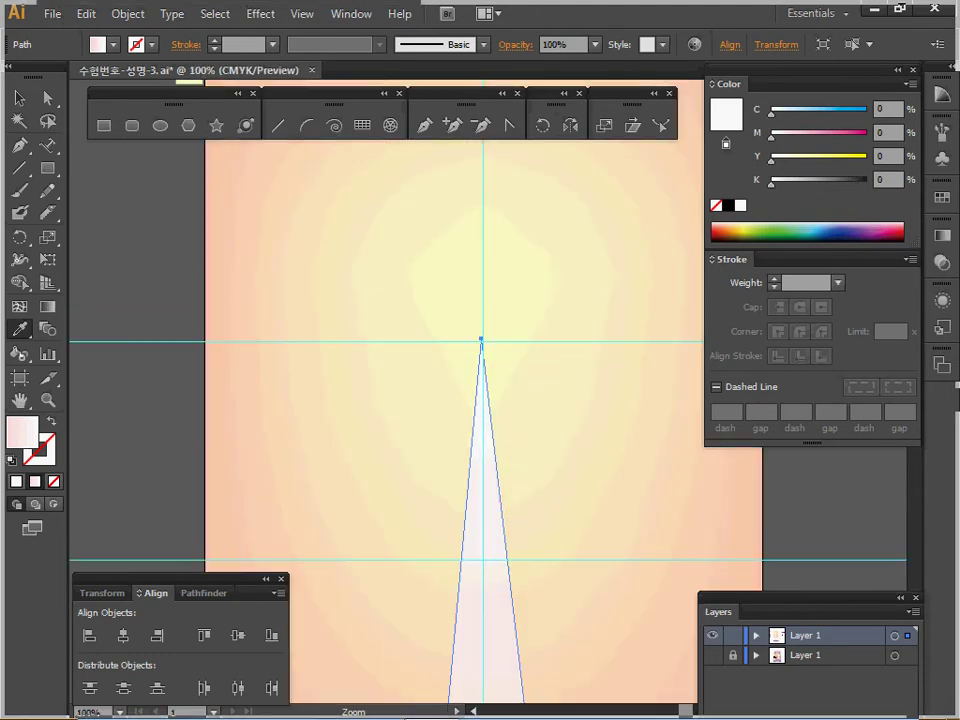
pyautogui.keyDown('ctrl'); pyautogui.keyDown('alt'); pyautogui.click(495, 410); pyautogui.keyUp('alt'); pyautogui.keyUp('ctrl')
pyautogui.keyDown('ctrl'); pyautogui.keyDown('alt'); pyautogui.click(495, 410); pyautogui.keyUp('alt'); pyautogui.keyUp('ctrl')
pyautogui.moveTo(495, 410); pyautogui.dragTo(394, 399)
pyautogui.press('r')
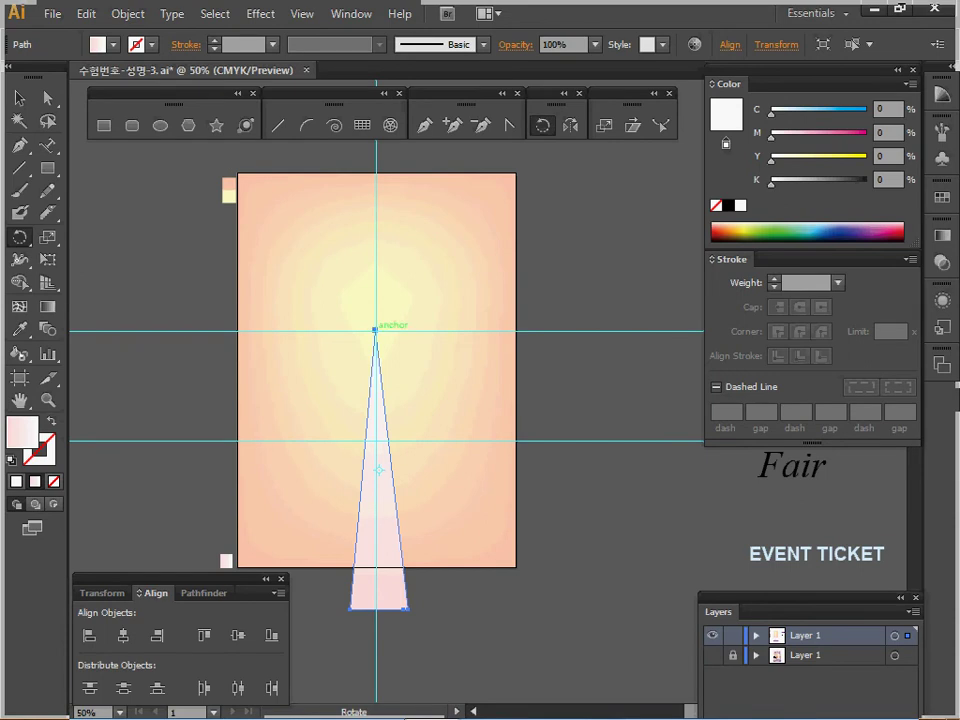
pyautogui.keyDown('alt'); pyautogui.click(375, 329); pyautogui.keyUp('alt')
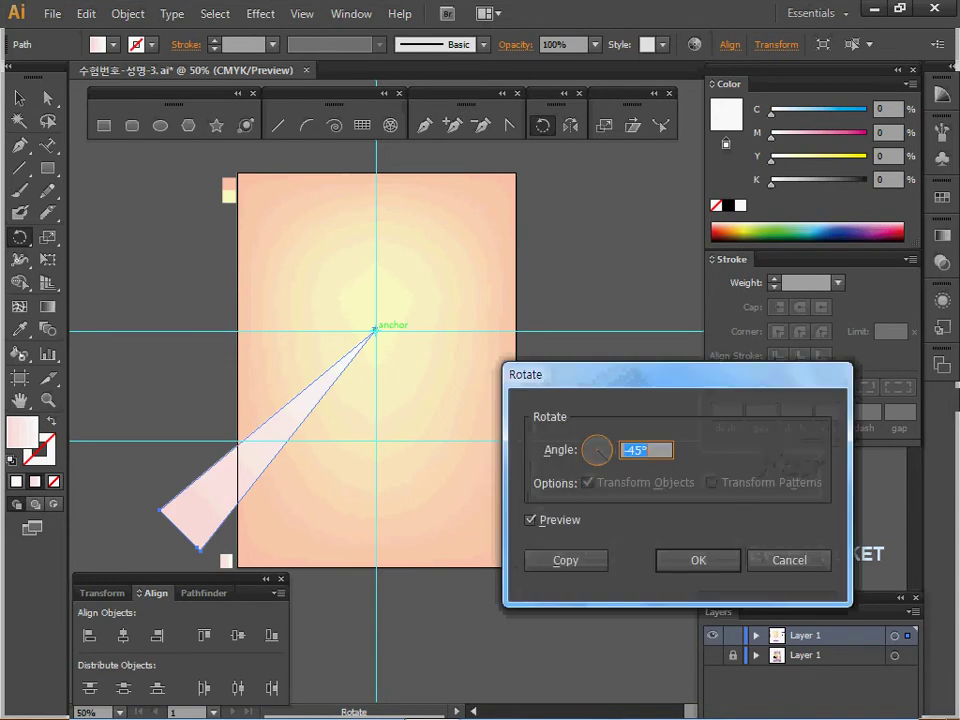
pyautogui.write('30')
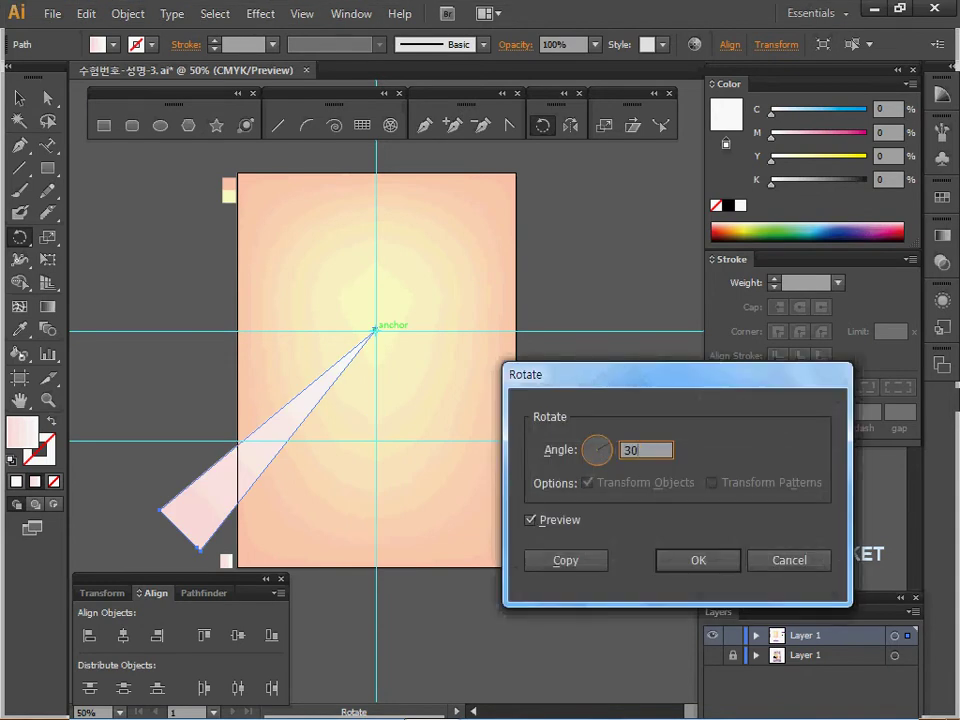
pyautogui.click(565, 560)
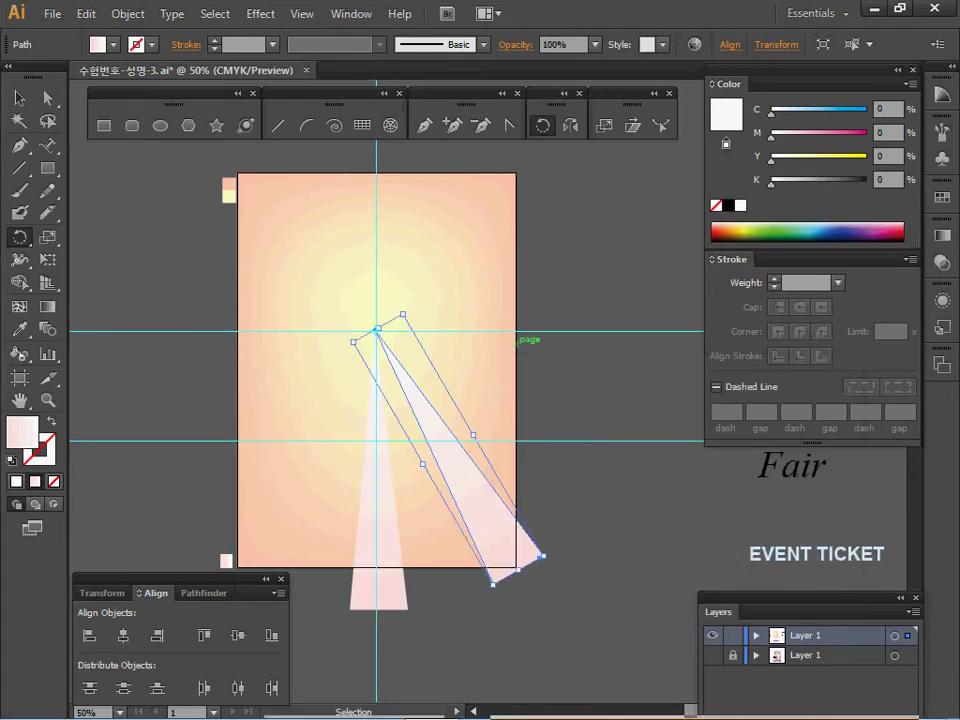
# Repeat the 30° rotated copy until twelve rays complete the full circle, and save the document
pyautogui.hotkey('ctrl', 'd')
pyautogui.hotkey('ctrl', 'd')
pyautogui.hotkey('ctrl', 'd')
pyautogui.hotkey('ctrl', 'd')
pyautogui.hotkey('ctrl', 'd')
pyautogui.hotkey('ctrl', 'd')
pyautogui.hotkey('ctrl', 'd')
pyautogui.hotkey('ctrl', 'd')
pyautogui.hotkey('ctrl', 'd')
pyautogui.hotkey('ctrl', 'd')
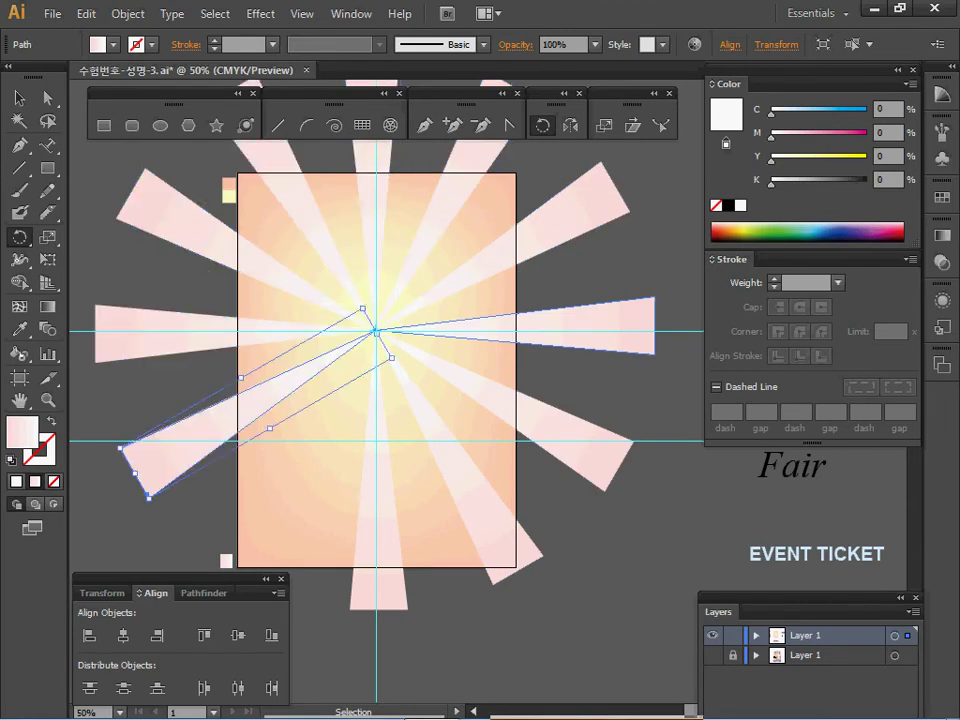
pyautogui.hotkey('ctrl', 'd')
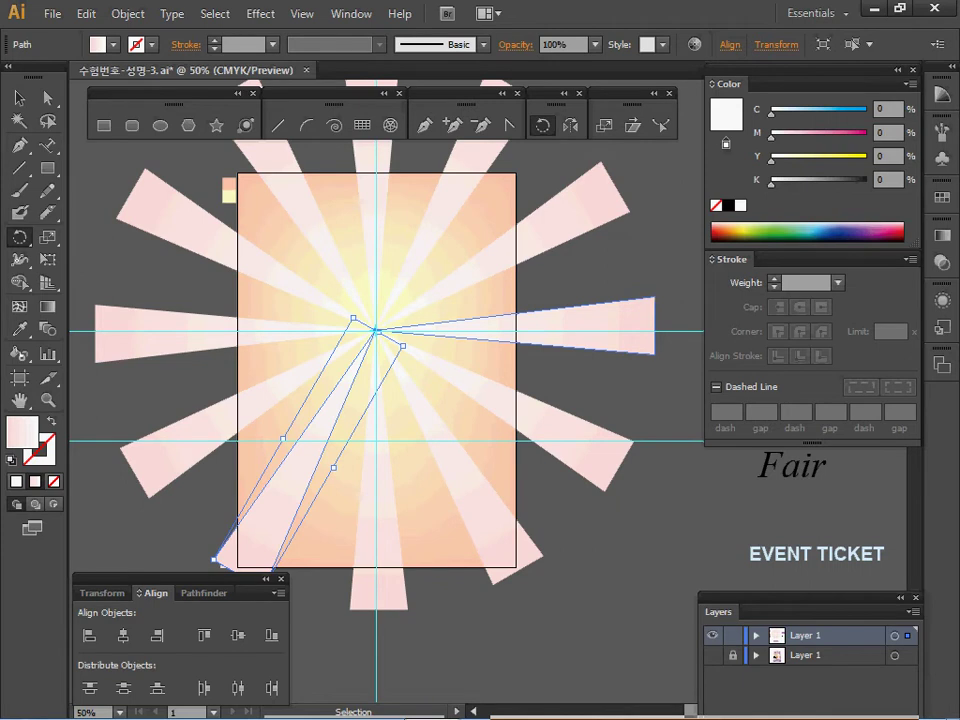
pyautogui.hotkey('ctrl', 's')
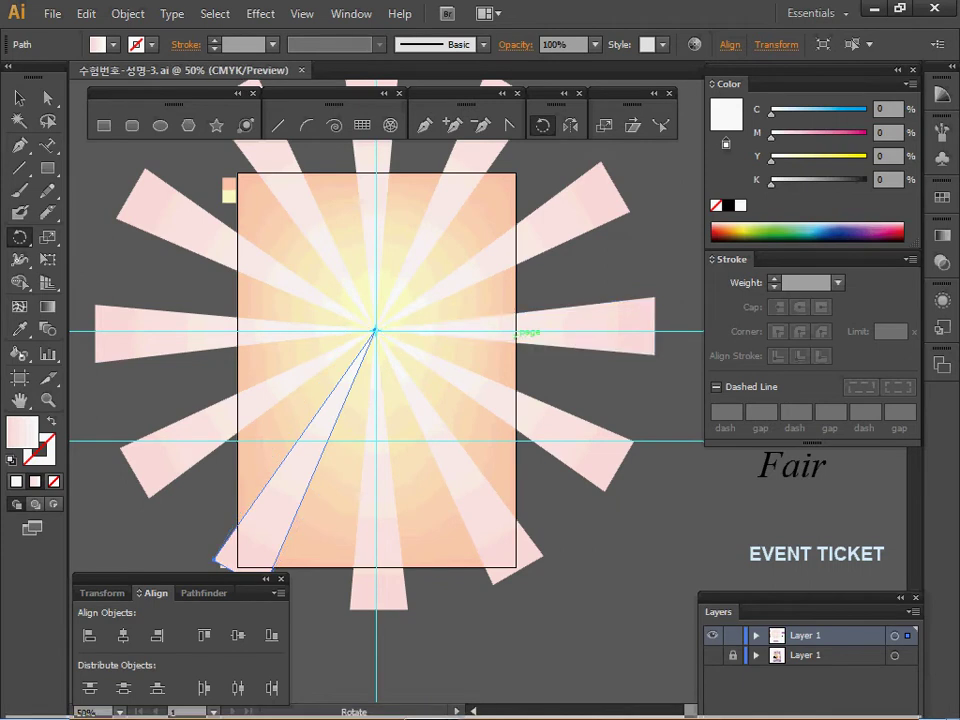
# Select all twelve rays around the guide intersection and group them
pyautogui.keyDown('ctrl'); pyautogui.keyDown('shift'); pyautogui.click(203, 430); pyautogui.keyUp('shift'); pyautogui.keyUp('ctrl')
pyautogui.keyDown('ctrl'); pyautogui.keyDown('shift'); pyautogui.click(192, 325); pyautogui.keyUp('shift'); pyautogui.keyUp('ctrl')
pyautogui.keyDown('ctrl'); pyautogui.keyDown('shift'); pyautogui.click(205, 228); pyautogui.keyUp('shift'); pyautogui.keyUp('ctrl')
pyautogui.keyDown('ctrl'); pyautogui.keyDown('shift'); pyautogui.click(274, 166); pyautogui.keyUp('shift'); pyautogui.keyUp('ctrl')
pyautogui.keyDown('ctrl'); pyautogui.keyDown('shift'); pyautogui.click(373, 172); pyautogui.keyUp('shift'); pyautogui.keyUp('ctrl')
pyautogui.keyDown('ctrl'); pyautogui.keyDown('shift'); pyautogui.click(456, 182); pyautogui.keyUp('shift'); pyautogui.keyUp('ctrl')
pyautogui.keyDown('ctrl'); pyautogui.keyDown('shift'); pyautogui.click(548, 229); pyautogui.keyUp('shift'); pyautogui.keyUp('ctrl')
pyautogui.keyDown('ctrl'); pyautogui.keyDown('shift'); pyautogui.click(560, 327); pyautogui.keyUp('shift'); pyautogui.keyUp('ctrl')
pyautogui.keyDown('ctrl'); pyautogui.keyDown('shift'); pyautogui.click(526, 538); pyautogui.keyUp('shift'); pyautogui.keyUp('ctrl')
pyautogui.keyDown('ctrl'); pyautogui.keyDown('shift'); pyautogui.click(402, 604); pyautogui.keyUp('shift'); pyautogui.keyUp('ctrl')
pyautogui.press('space')
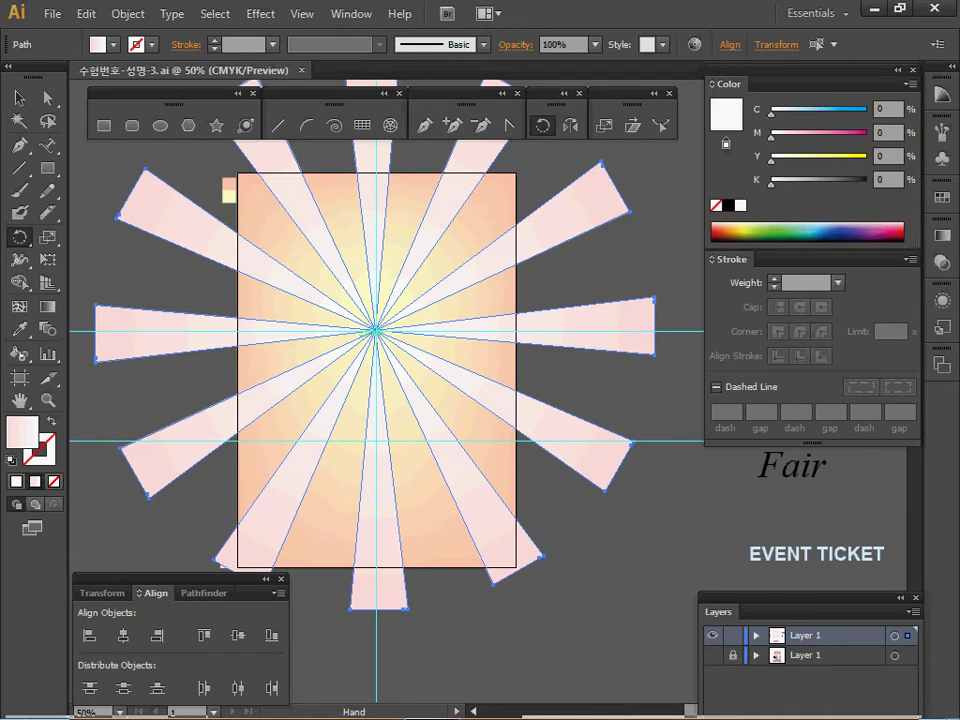
pyautogui.moveTo(376, 331); pyautogui.dragTo(376, 441)
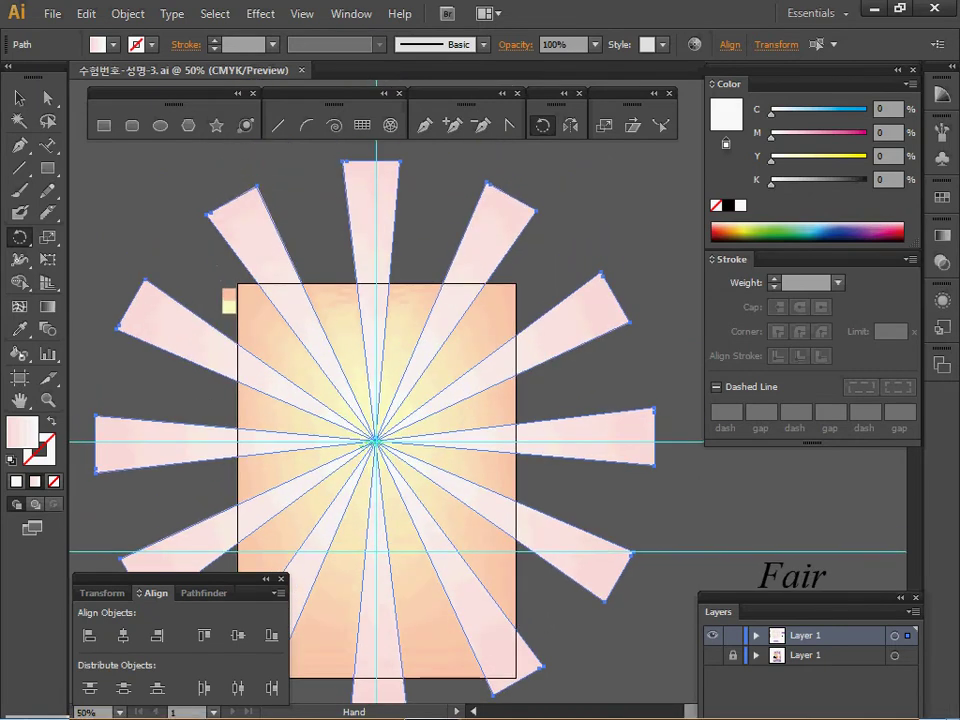
pyautogui.hotkey('ctrl', 'g')
pyautogui.press('space')
pyautogui.moveTo(400, 400); pyautogui.dragTo(392, 312)
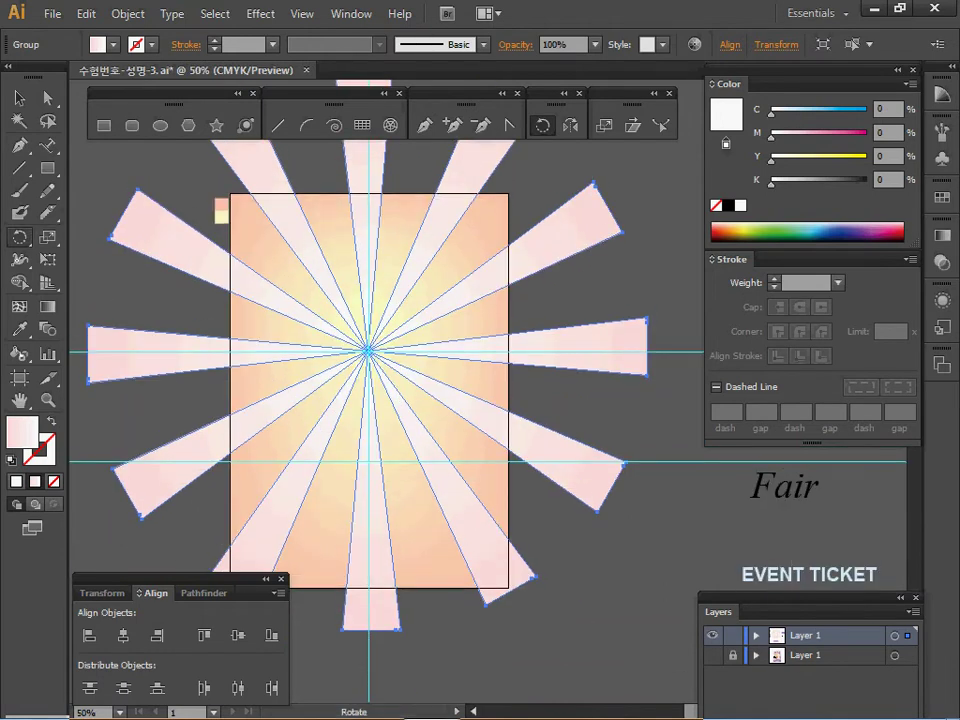
# Rotate the ray group by 15° and save the document
pyautogui.doubleClick(19, 237)
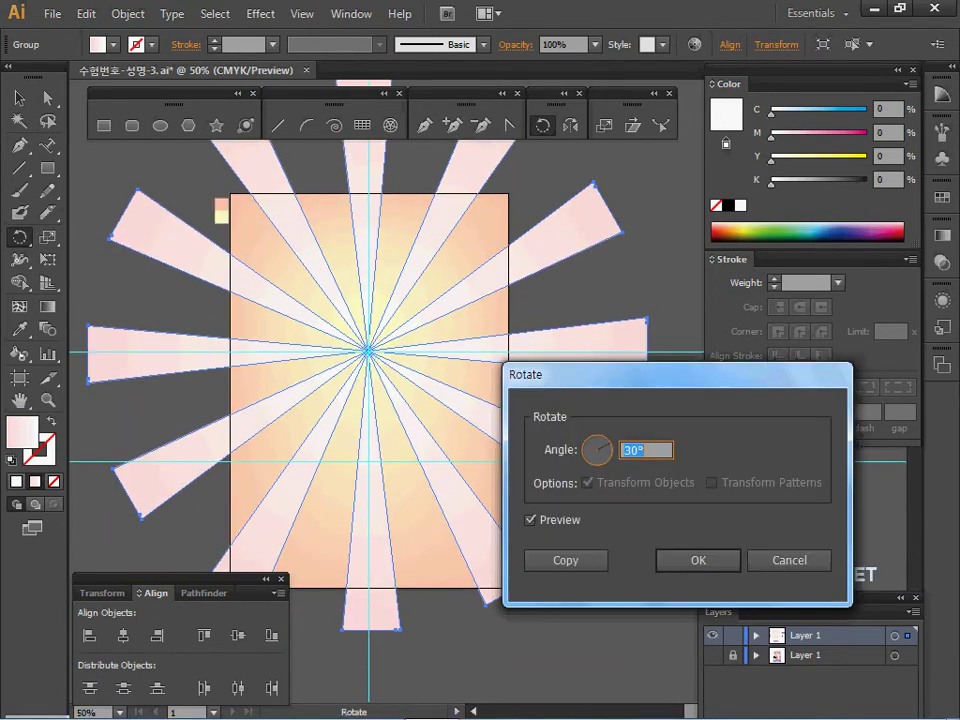
pyautogui.write('15')
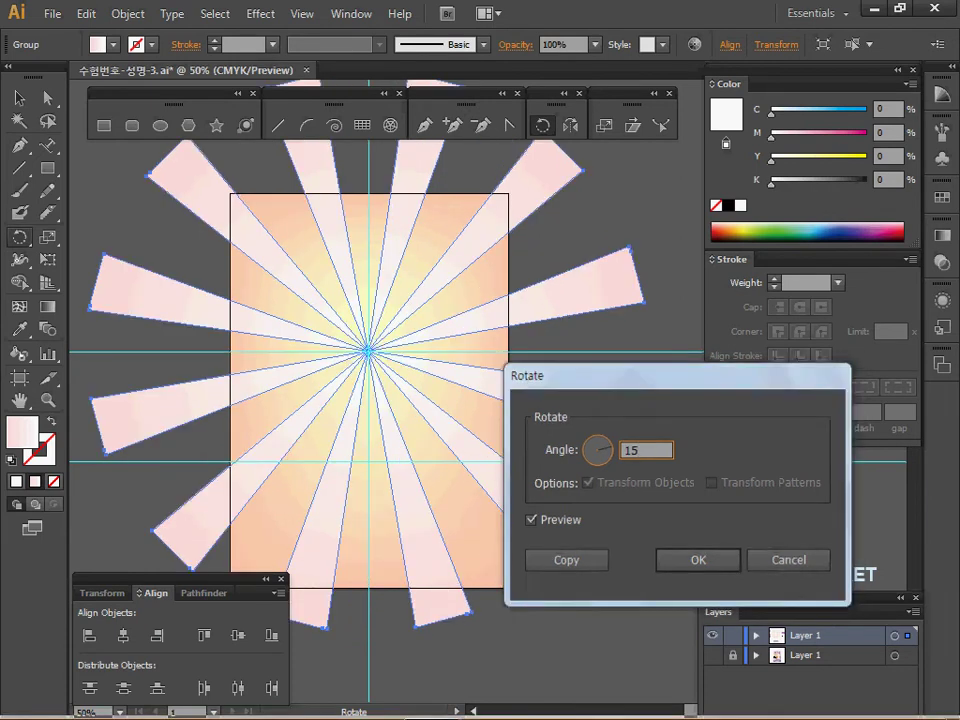
pyautogui.press('Return')
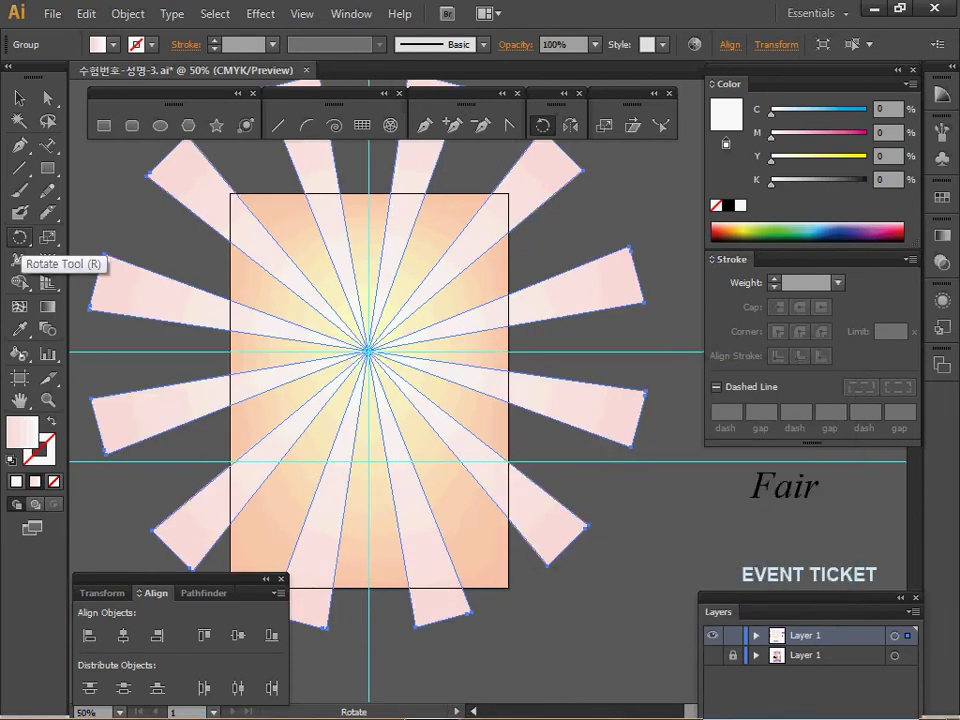
pyautogui.click(19, 238)
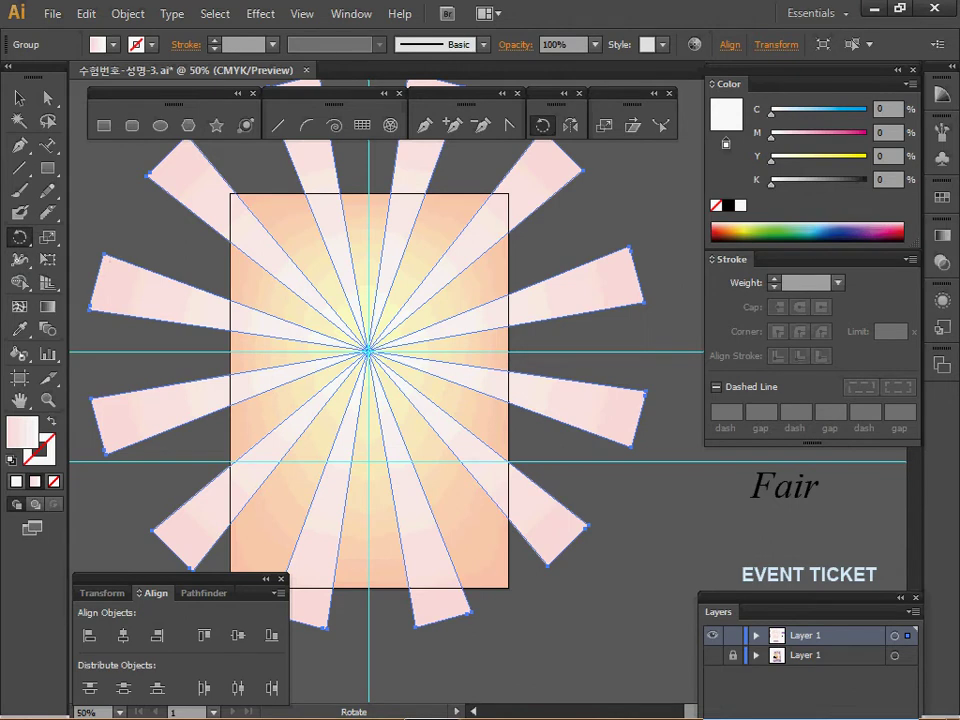
pyautogui.hotkey('ctrl', 's')
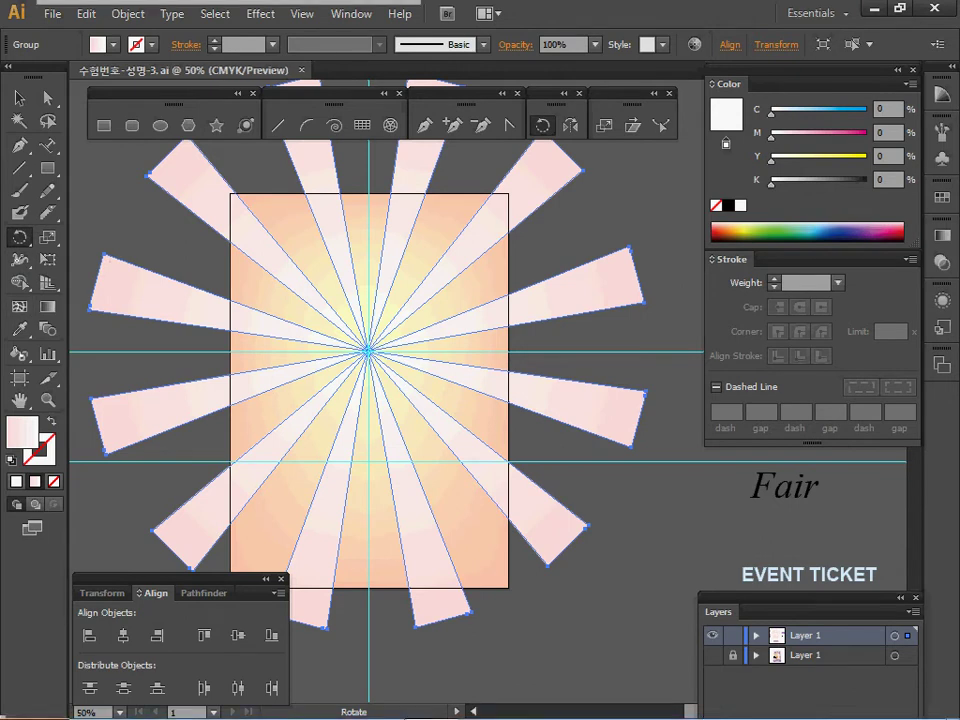
# Examine the orange and white tower artwork beside the artboard at 100% zoom
pyautogui.press('space')
pyautogui.moveTo(260, 400); pyautogui.dragTo(637, 359)
pyautogui.hotkey('ctrl', 'space')
pyautogui.keyDown('ctrl'); pyautogui.click(409, 425); pyautogui.keyUp('ctrl')
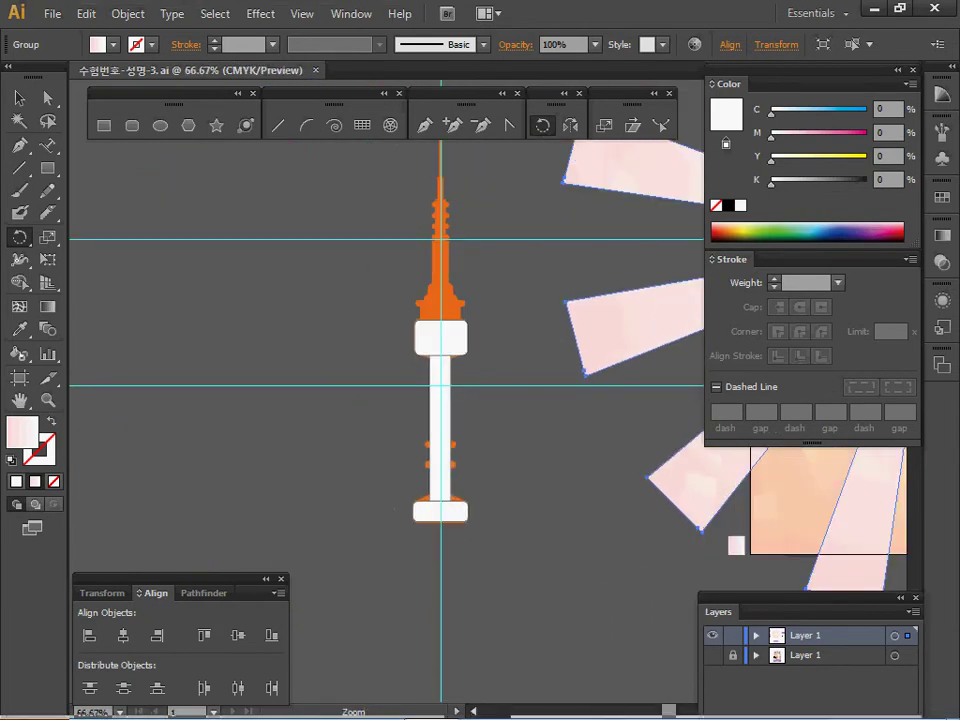
pyautogui.keyDown('ctrl'); pyautogui.click(482, 362); pyautogui.keyUp('ctrl')
pyautogui.moveTo(482, 362); pyautogui.dragTo(484, 433)
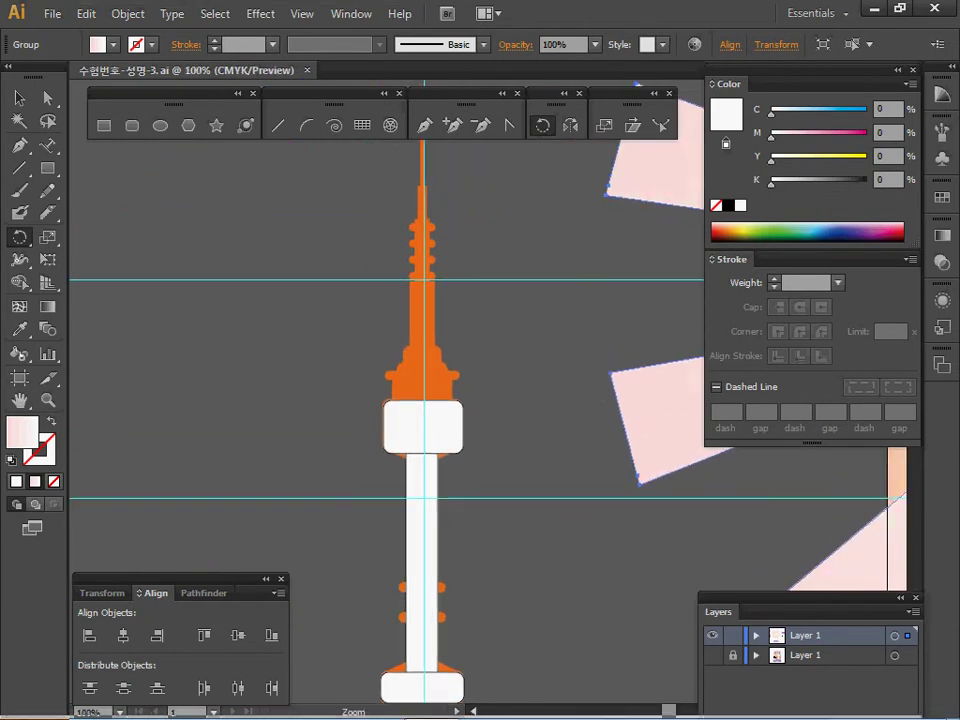
pyautogui.hotkey('ctrl', '-')
pyautogui.hotkey('ctrl', '=')
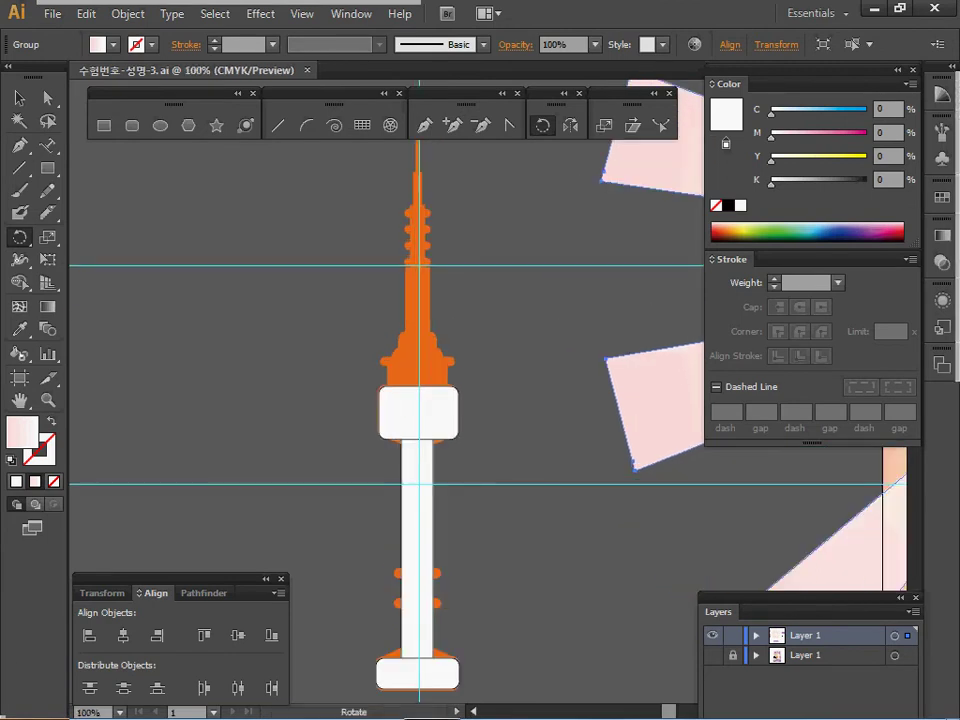
# Try to create a 12 × 90 mm rectangle beside the tower's shaft
pyautogui.scroll(-2, 385, 390)
pyautogui.keyDown('ctrl'); pyautogui.click(428, 440); pyautogui.keyUp('ctrl')
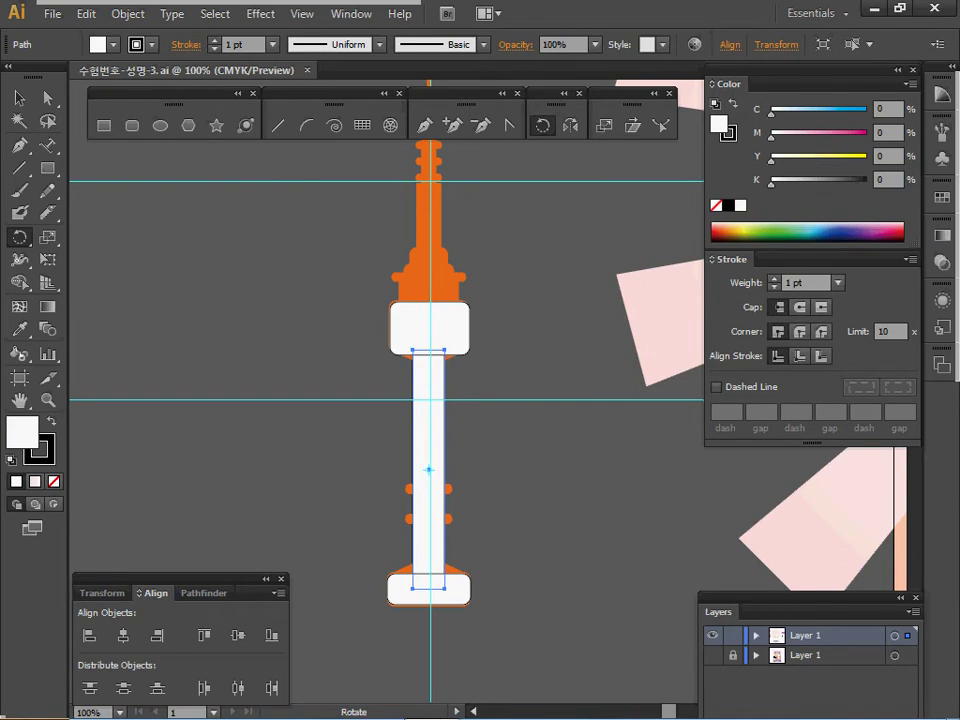
pyautogui.press('m')
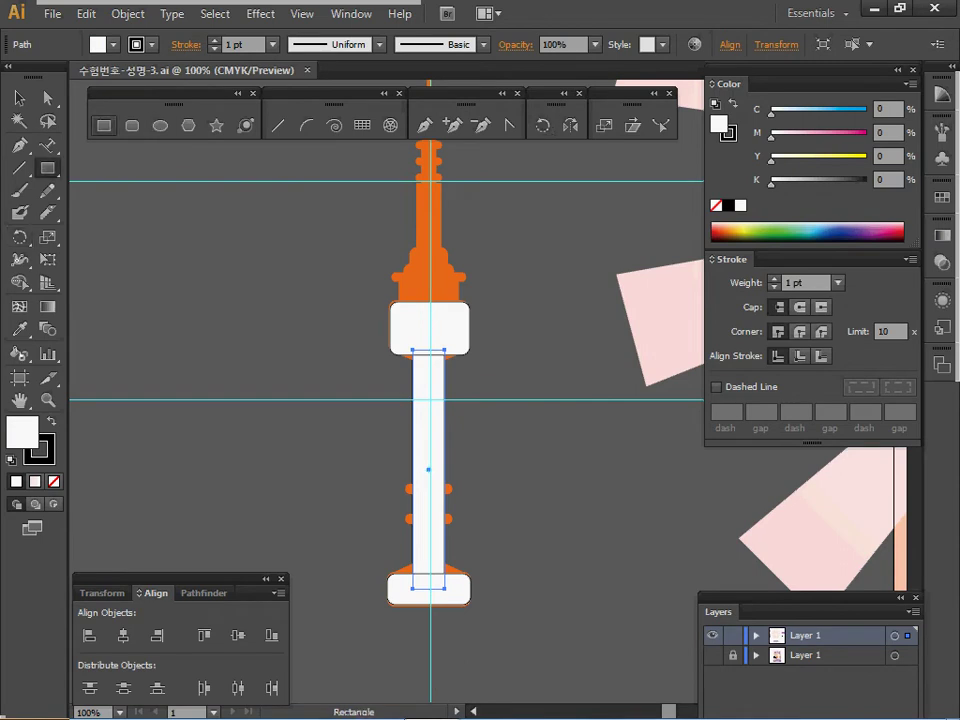
pyautogui.click(331, 310)
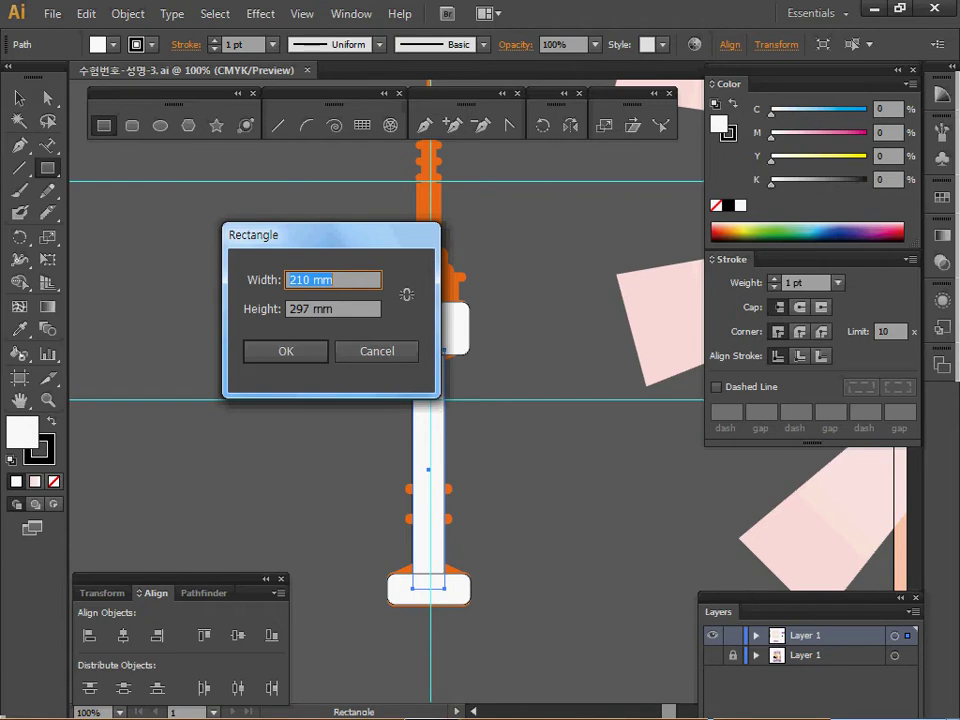
pyautogui.write('12')
pyautogui.press('Tab')
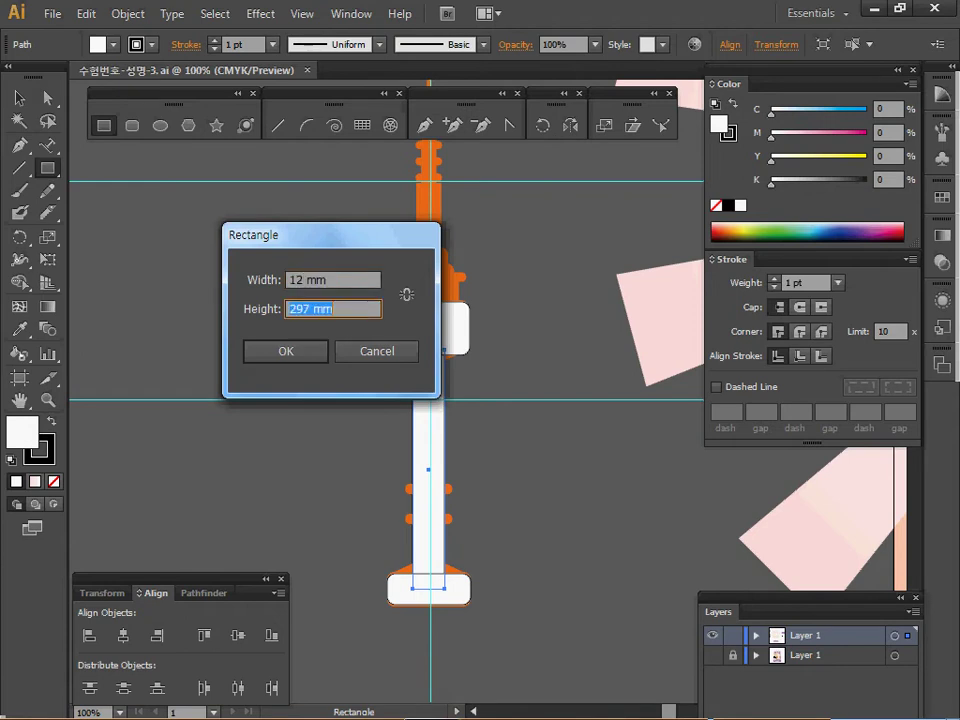
pyautogui.write('90')
pyautogui.press('Tab')
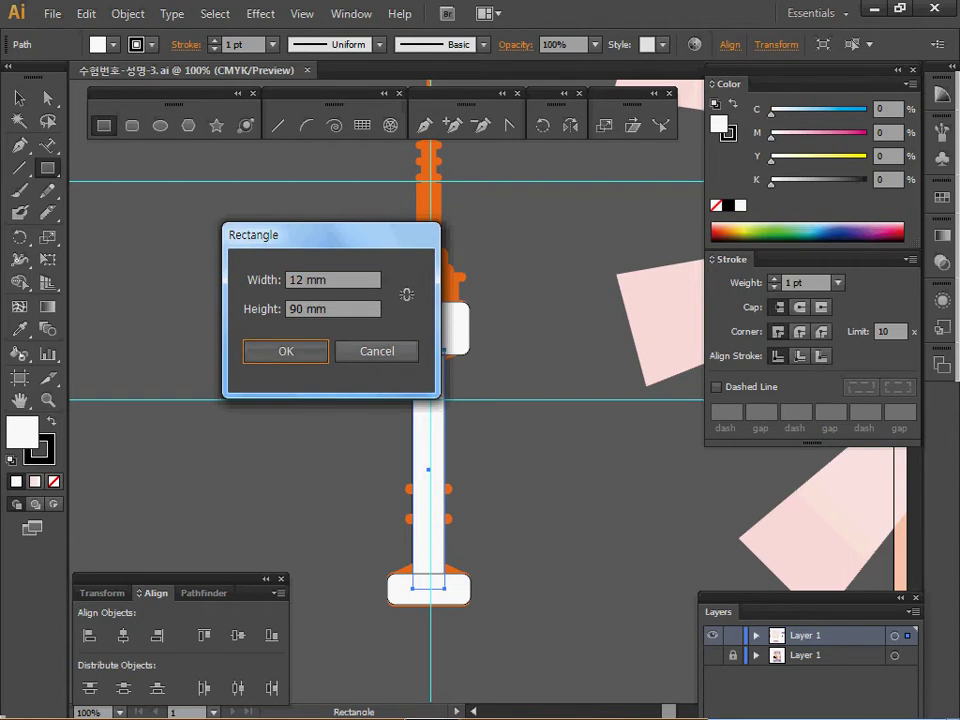
pyautogui.press('Return')
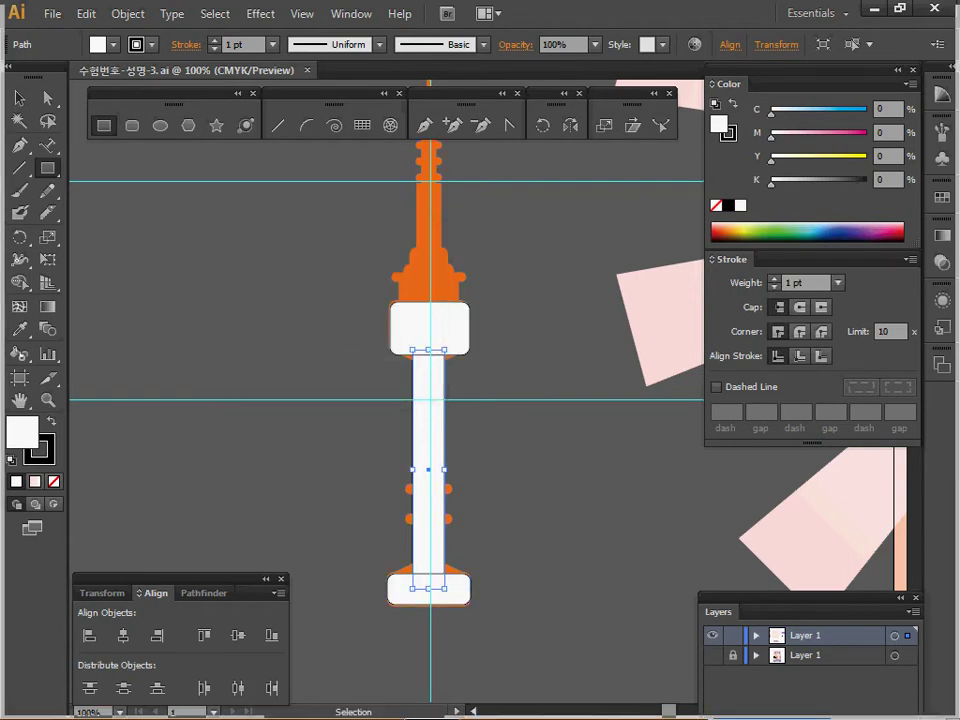
pyautogui.hotkey('ctrl', 'shift', 'a')
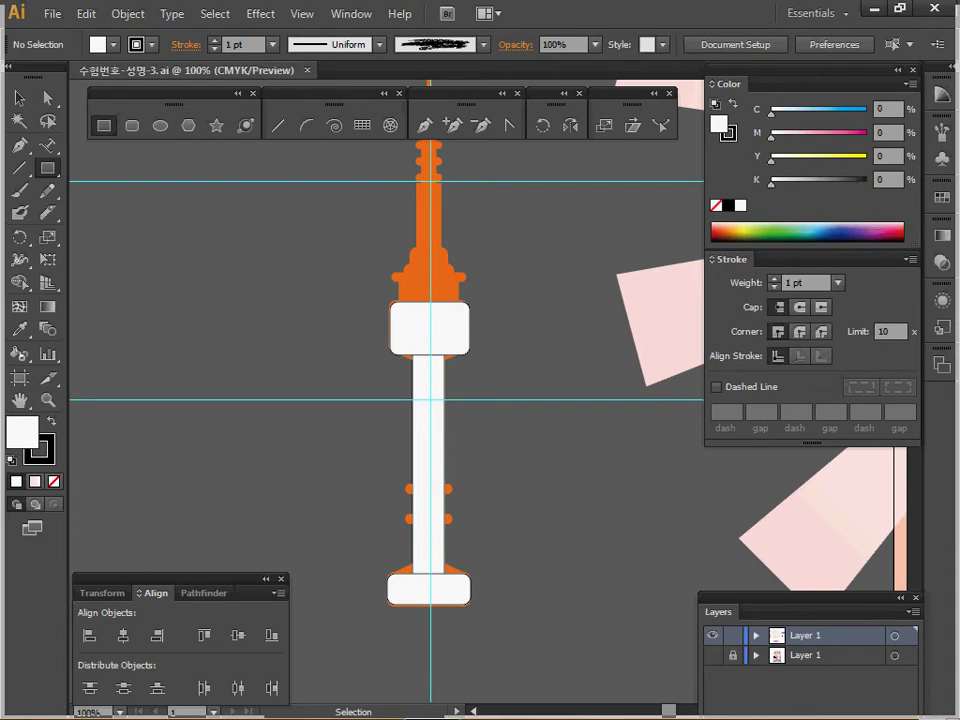
# Try to create a 30 × 20 mm rounded rectangle with a 3 mm corner radius beside the tower's head
pyautogui.keyDown('ctrl'); pyautogui.click(424, 343); pyautogui.keyUp('ctrl')
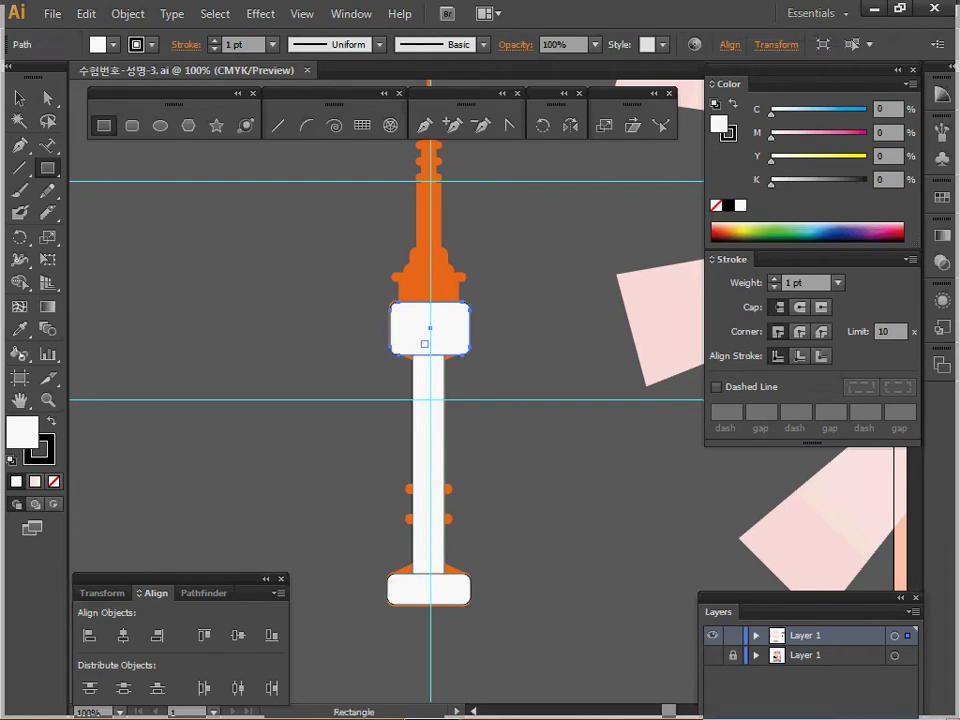
pyautogui.click(350, 328)
pyautogui.click(376, 351)
pyautogui.press('Escape')
pyautogui.click(131, 125)
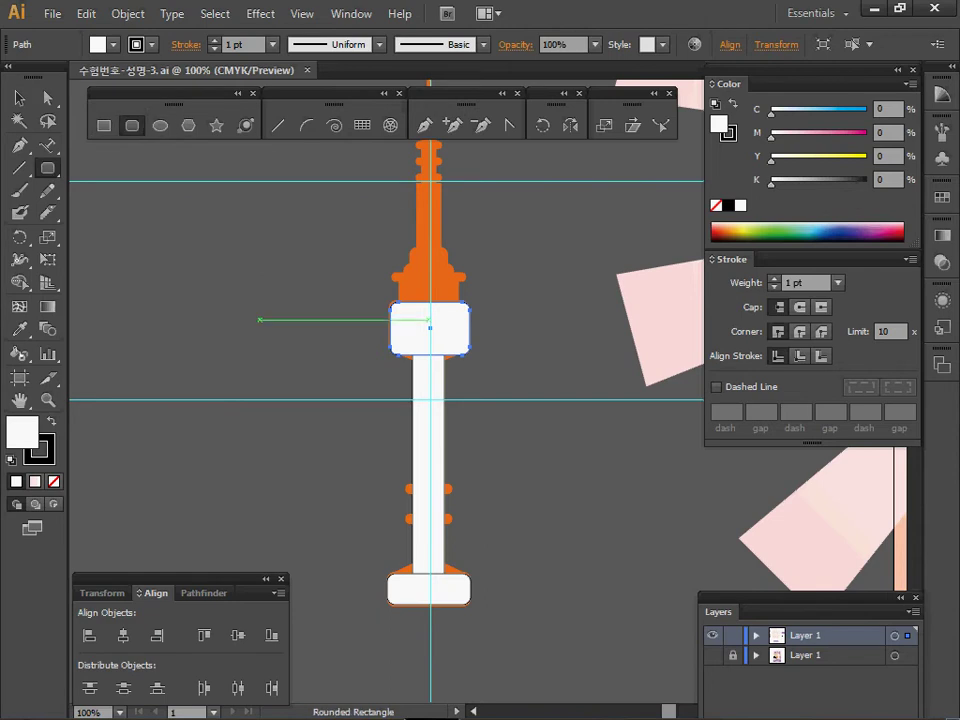
pyautogui.click(257, 319)
pyautogui.write('30')
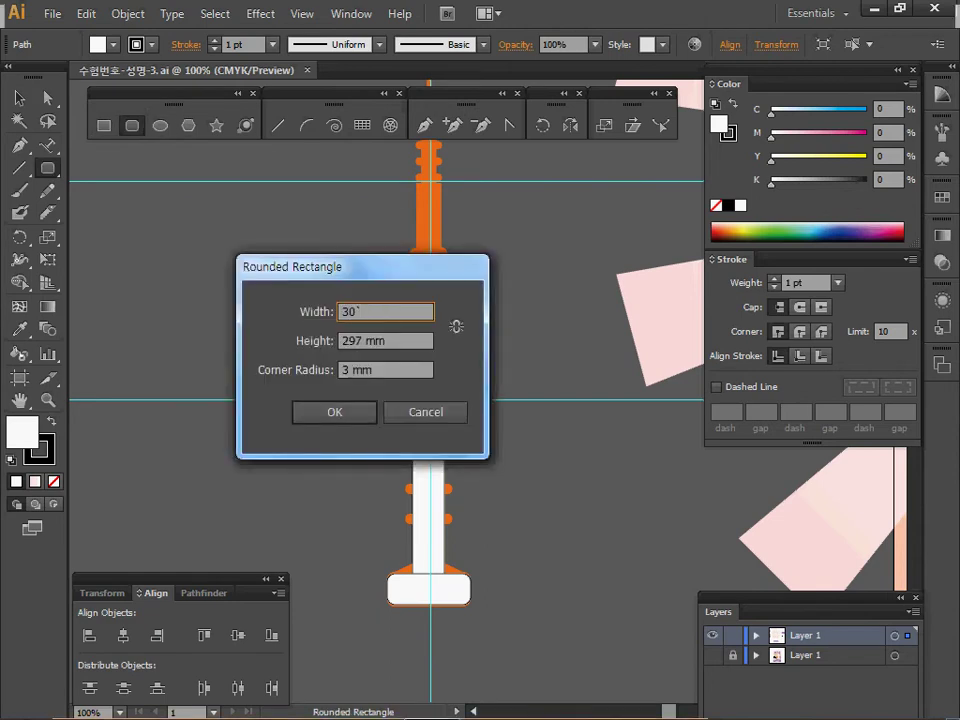
pyautogui.press('BackSpace')
pyautogui.press('Tab')
pyautogui.write('20')
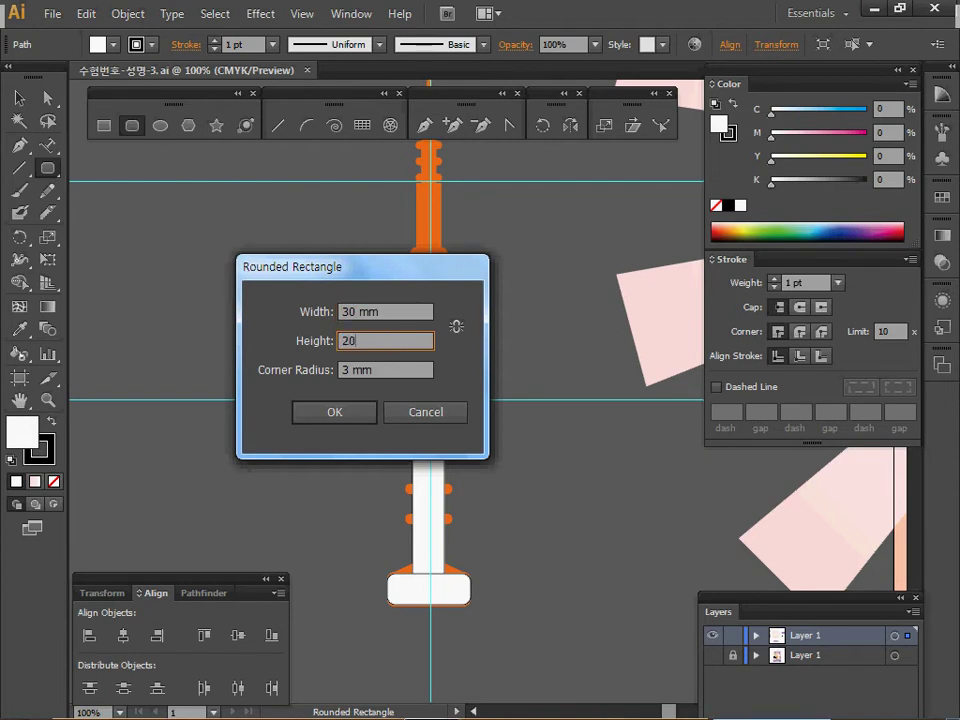
pyautogui.press('Tab')
pyautogui.write('3')
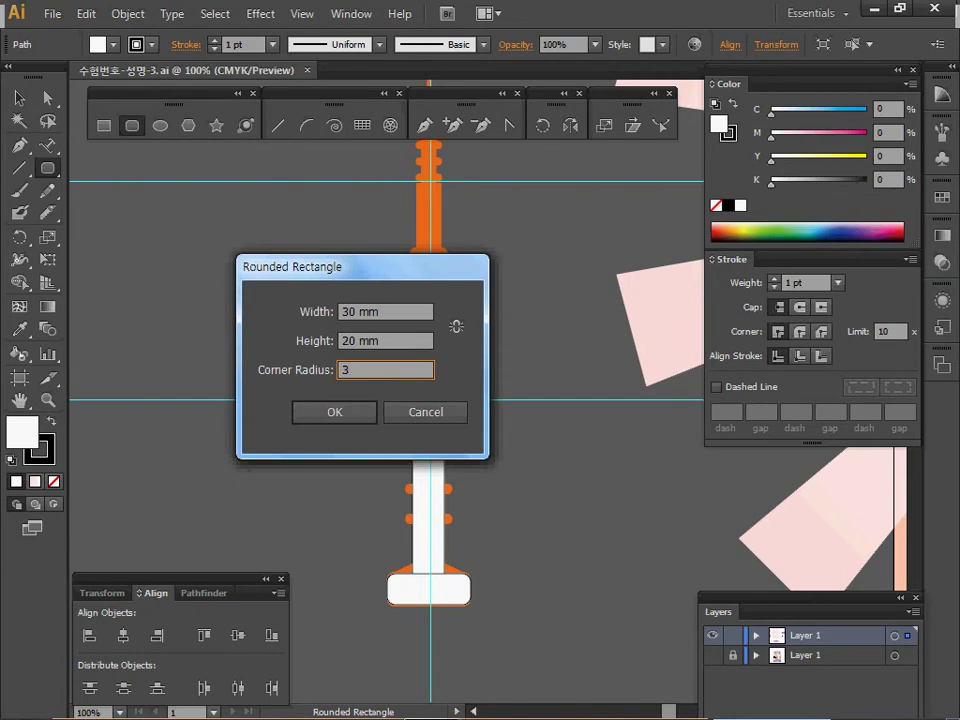
pyautogui.press('Return')
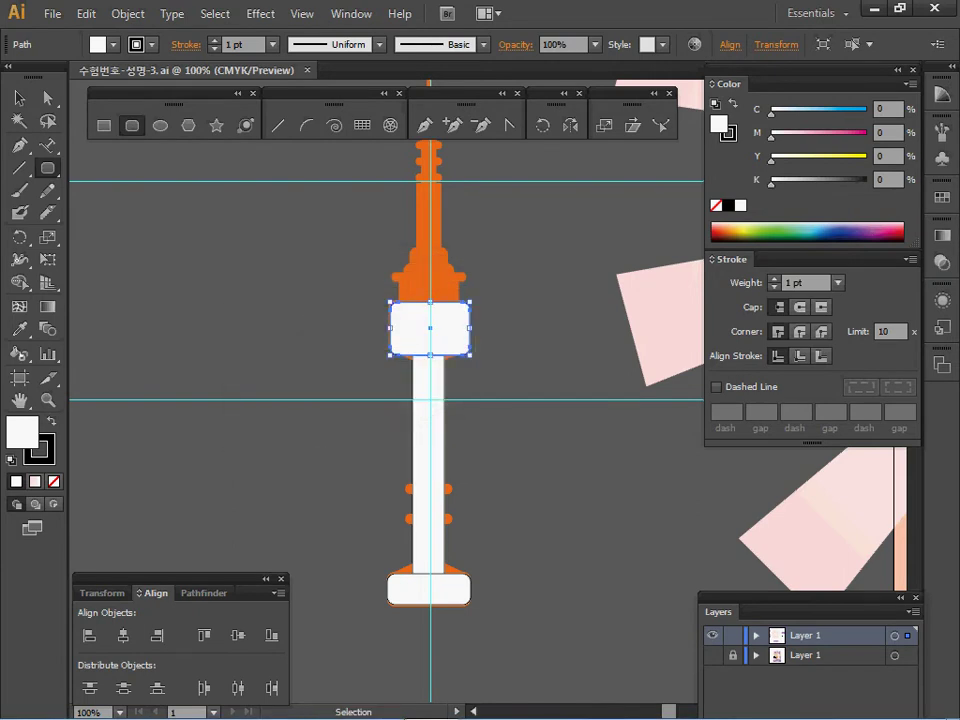
pyautogui.hotkey('ctrl', 'shift', 'a')
# Draw a thin rounded bar and three stacked, narrowing rounded rectangles over the orange stepped section above the tower's head
pyautogui.keyDown('ctrl'); pyautogui.click(430, 590); pyautogui.keyUp('ctrl')
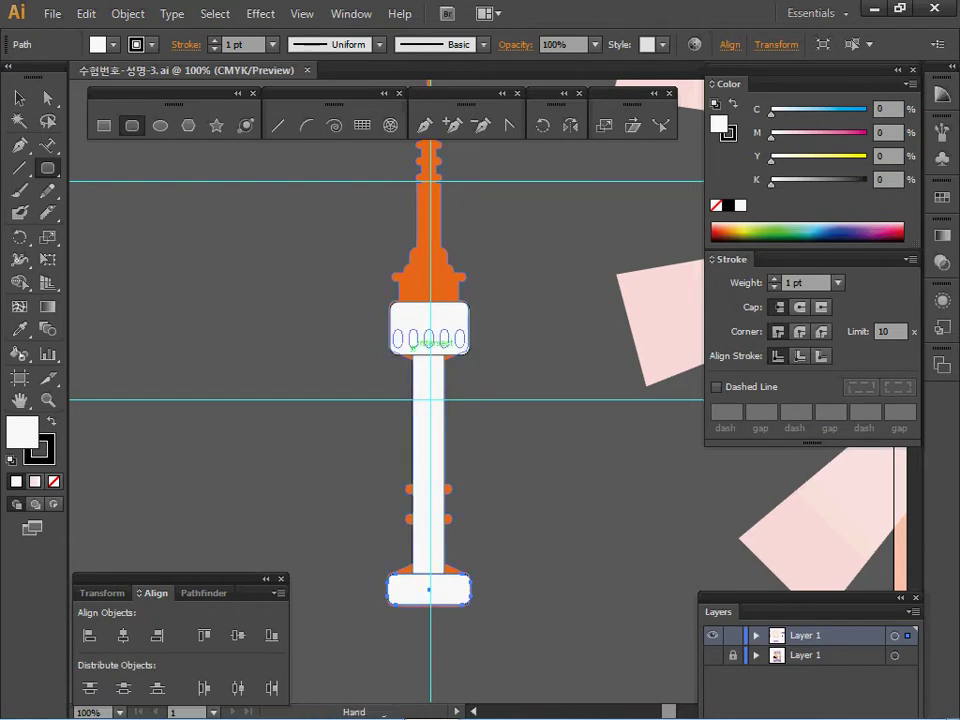
pyautogui.keyDown('ctrl'); pyautogui.click(438, 345); pyautogui.keyUp('ctrl')
pyautogui.keyDown('ctrl'); pyautogui.click(467, 369); pyautogui.keyUp('ctrl')
pyautogui.moveTo(467, 369); pyautogui.dragTo(329, 391)
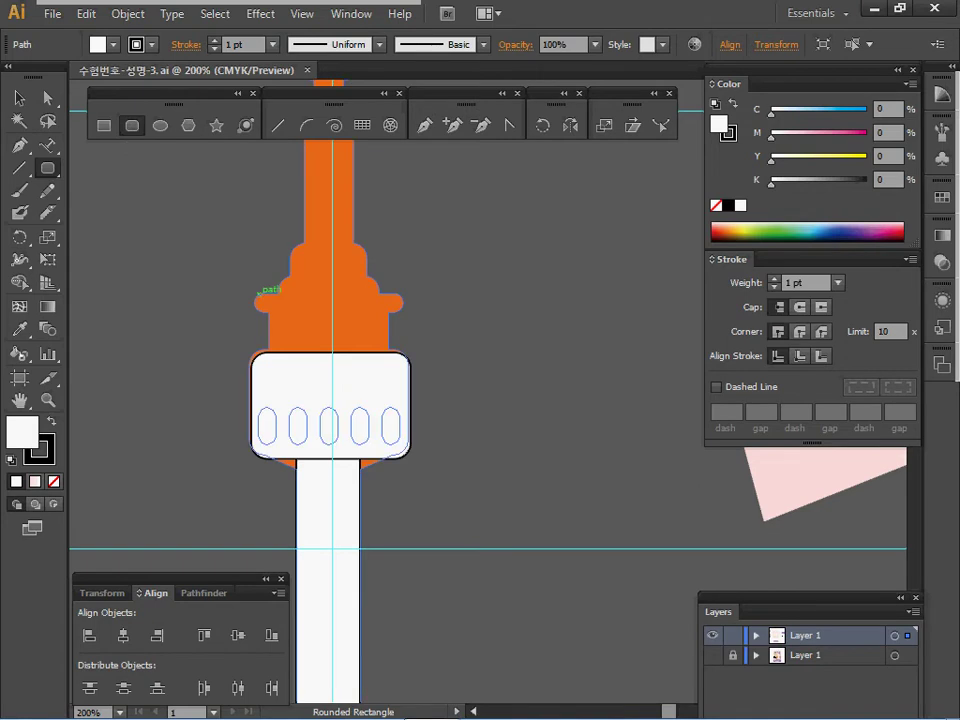
pyautogui.moveTo(259, 297)
pyautogui.mouseDown()
pyautogui.moveTo(405, 313)
pyautogui.moveTo(368, 302)
pyautogui.mouseUp()
pyautogui.moveTo(267, 300)
pyautogui.mouseDown()
pyautogui.moveTo(286, 339)
pyautogui.moveTo(370, 366)
pyautogui.moveTo(390, 407)
pyautogui.mouseUp()
pyautogui.moveTo(280, 290); pyautogui.dragTo(382, 344)
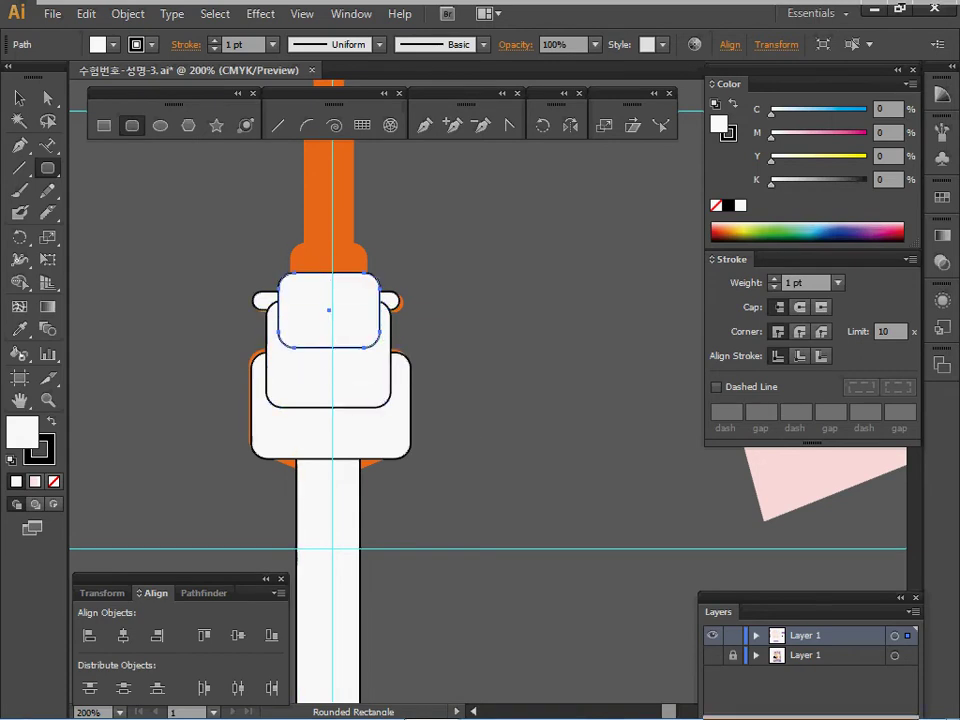
pyautogui.moveTo(330, 280); pyautogui.dragTo(366, 321)
# Draw two horizontal rounded bars across the lower shaft, covering the two pairs of orange knobs
pyautogui.hotkey('ctrl', '-')
pyautogui.hotkey('ctrl', '-')
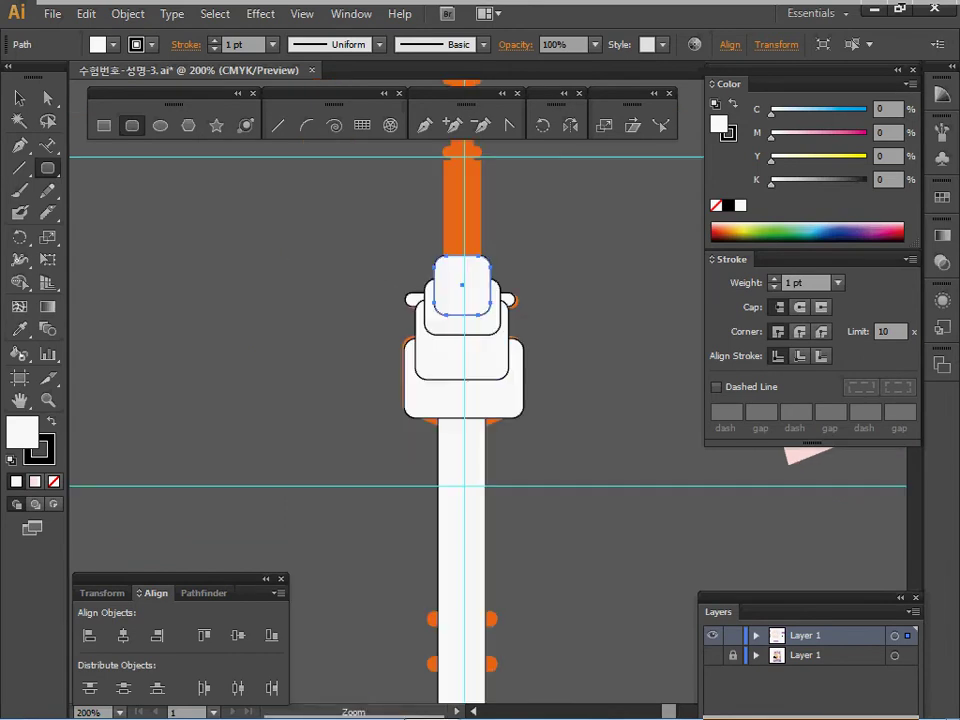
pyautogui.keyDown('ctrl'); pyautogui.click(554, 464); pyautogui.keyUp('ctrl')
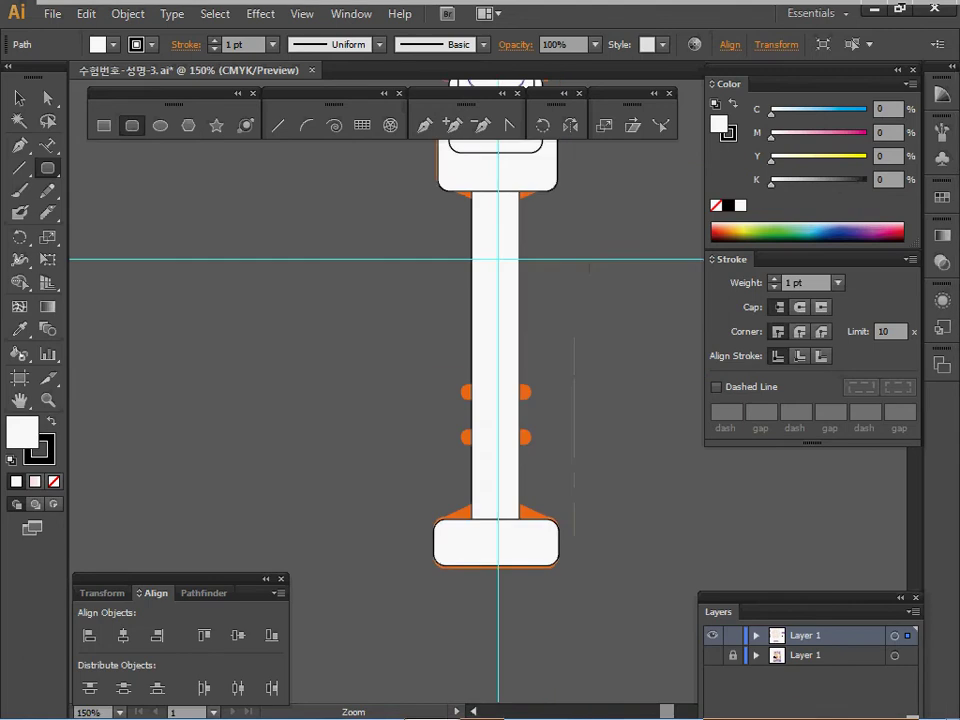
pyautogui.keyDown('ctrl'); pyautogui.click(474, 501); pyautogui.keyUp('ctrl')
pyautogui.keyDown('ctrl'); pyautogui.click(518, 389); pyautogui.keyUp('ctrl')
pyautogui.moveTo(518, 389); pyautogui.dragTo(458, 543)
pyautogui.moveTo(353, 309); pyautogui.dragTo(465, 421)
# Draw a rounded bar over the spire's lowest orange ridge and copy it up onto the next ridge
pyautogui.keyDown('ctrl'); pyautogui.keyDown('alt'); pyautogui.click(447, 550); pyautogui.keyUp('alt'); pyautogui.keyUp('ctrl')
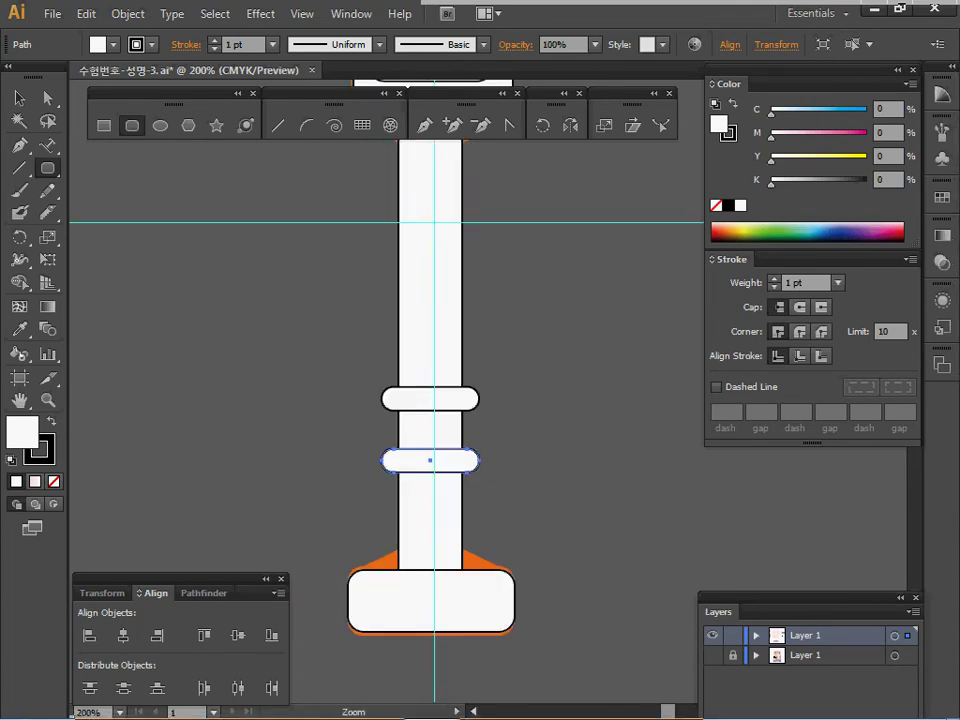
pyautogui.keyDown('ctrl'); pyautogui.keyDown('alt'); pyautogui.click(447, 565); pyautogui.keyUp('alt'); pyautogui.keyUp('ctrl')
pyautogui.keyDown('ctrl'); pyautogui.keyDown('alt'); pyautogui.click(447, 565); pyautogui.keyUp('alt'); pyautogui.keyUp('ctrl')
pyautogui.keyDown('ctrl'); pyautogui.click(454, 225); pyautogui.keyUp('ctrl')
pyautogui.keyDown('ctrl'); pyautogui.click(495, 355); pyautogui.keyUp('ctrl')
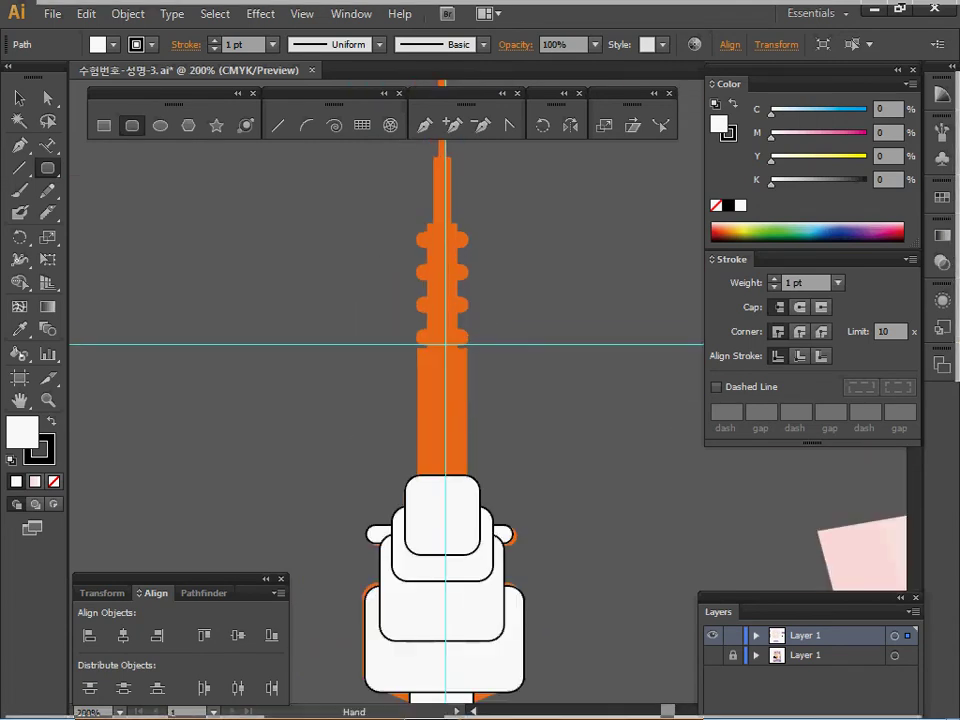
pyautogui.keyDown('ctrl'); pyautogui.click(467, 348); pyautogui.keyUp('ctrl')
pyautogui.moveTo(437, 336)
pyautogui.mouseDown()
pyautogui.moveTo(364, 336)
pyautogui.moveTo(380, 380)
pyautogui.moveTo(416, 382)
pyautogui.moveTo(387, 462)
pyautogui.mouseUp()
pyautogui.keyDown('ctrl'); pyautogui.click(438, 406); pyautogui.keyUp('ctrl')
pyautogui.keyDown('ctrl'); pyautogui.click(440, 406); pyautogui.keyUp('ctrl')
pyautogui.hotkey('ctrl', 'z')
pyautogui.moveTo(305, 345); pyautogui.dragTo(430, 268)
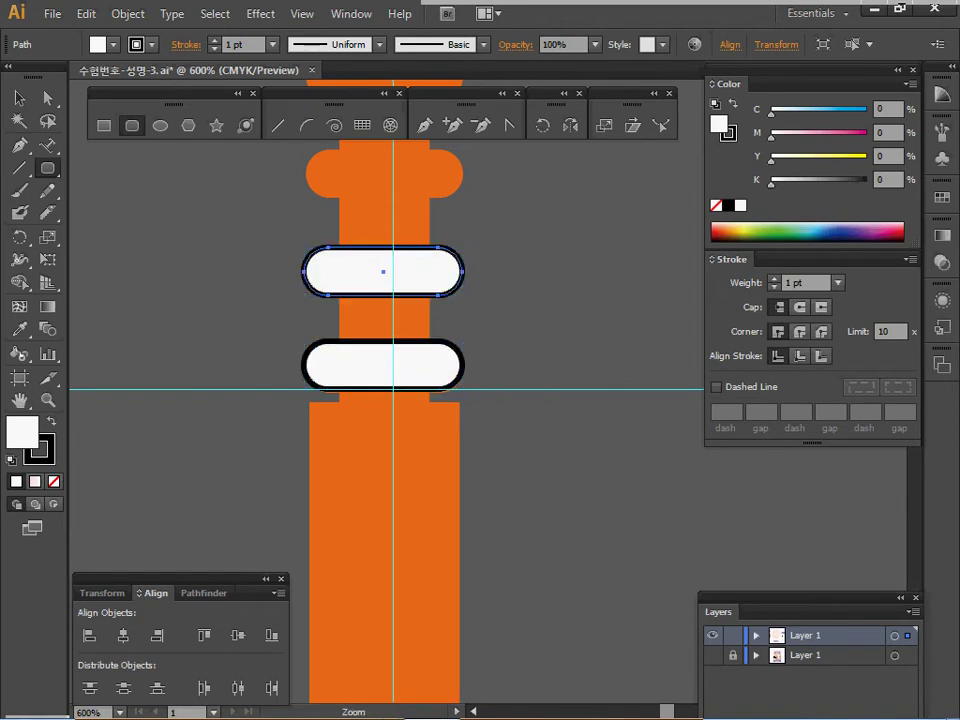
# Repeat the upward copy twice so rounded bars cover all four ridges of the spire
pyautogui.hotkey('ctrl', '-')
pyautogui.hotkey('ctrl', '-')
pyautogui.moveTo(462, 344); pyautogui.dragTo(366, 340)
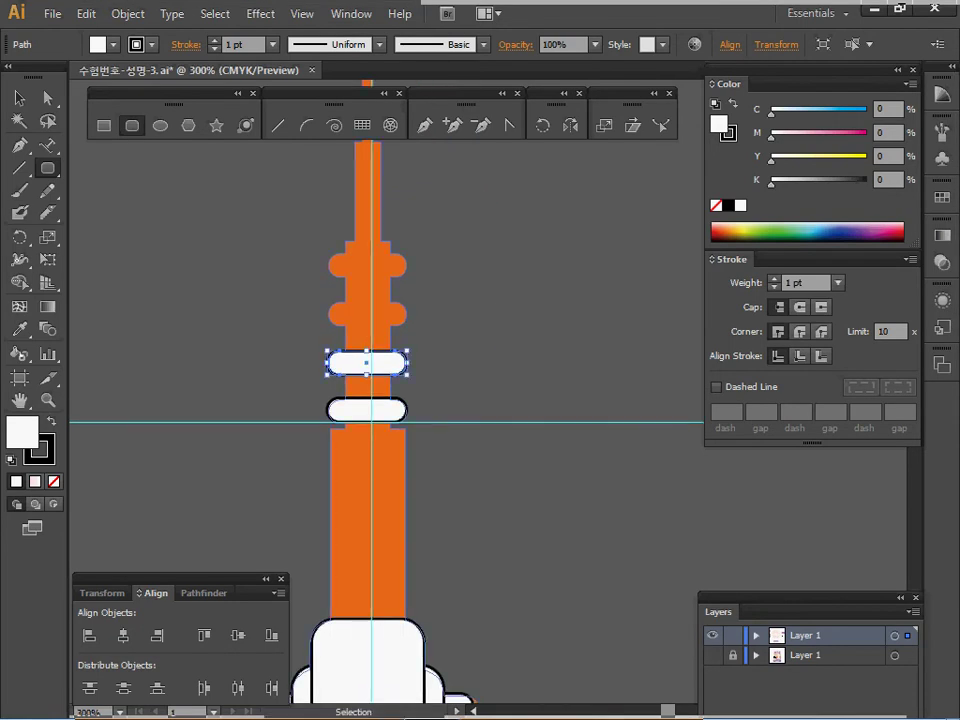
pyautogui.hotkey('ctrl', 'd')
pyautogui.hotkey('ctrl', 'd')
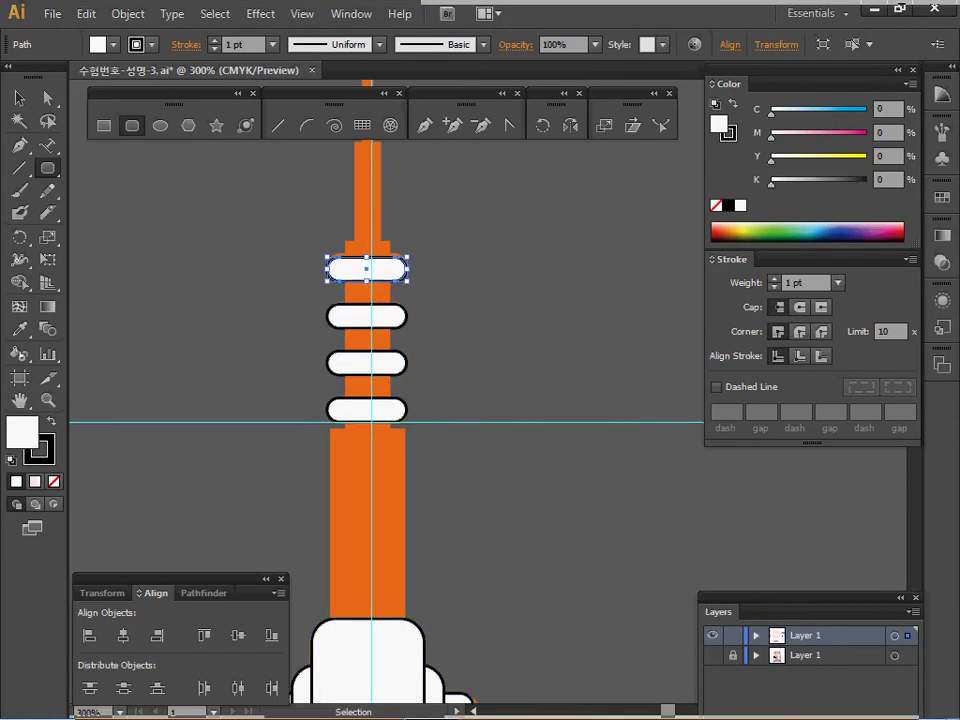
# Draw four progressively narrower rectangles over the orange spire segments, from above the stepped section up to the tip
pyautogui.keyDown('ctrl'); pyautogui.keyDown('alt'); pyautogui.click(397, 336); pyautogui.keyUp('alt'); pyautogui.keyUp('ctrl')
pyautogui.moveTo(397, 336); pyautogui.dragTo(299, 352)
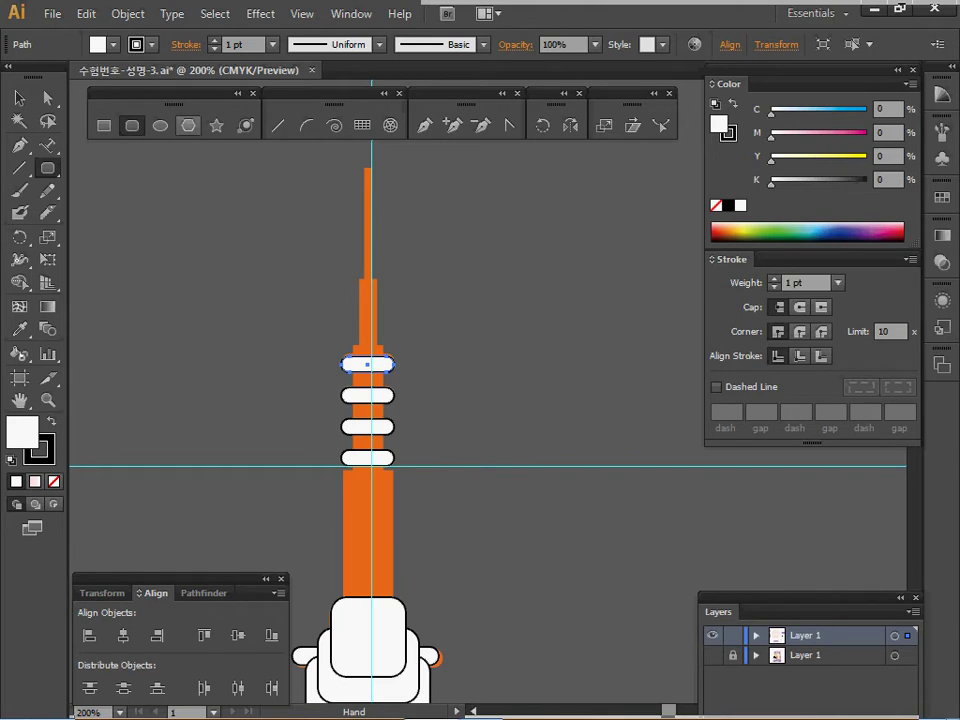
pyautogui.click(104, 125)
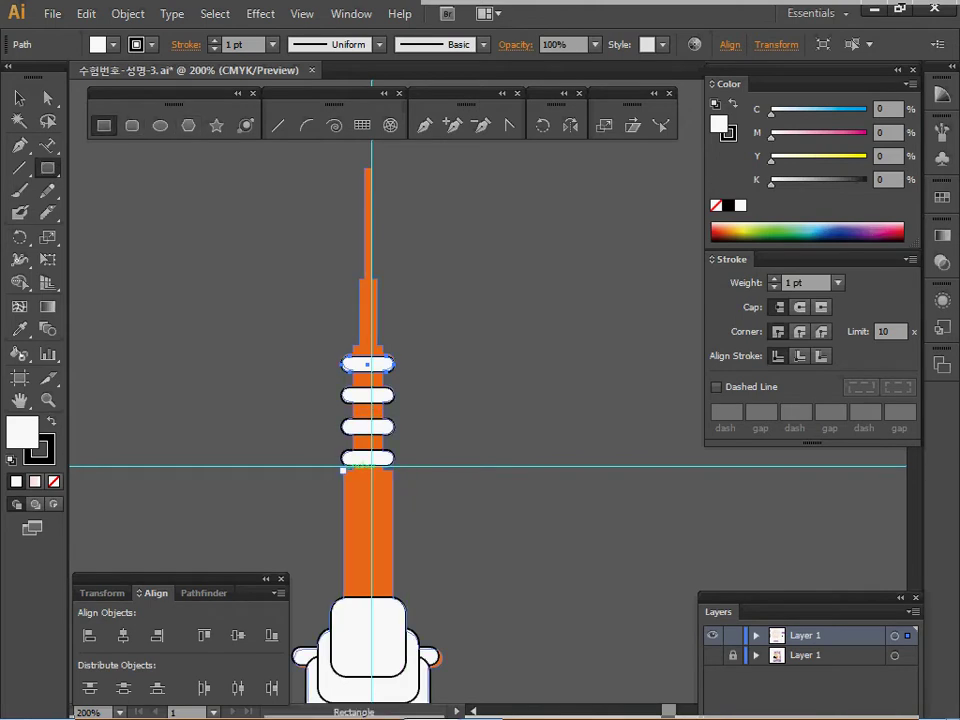
pyautogui.moveTo(343, 470); pyautogui.dragTo(393, 619)
pyautogui.moveTo(353, 344); pyautogui.dragTo(383, 487)
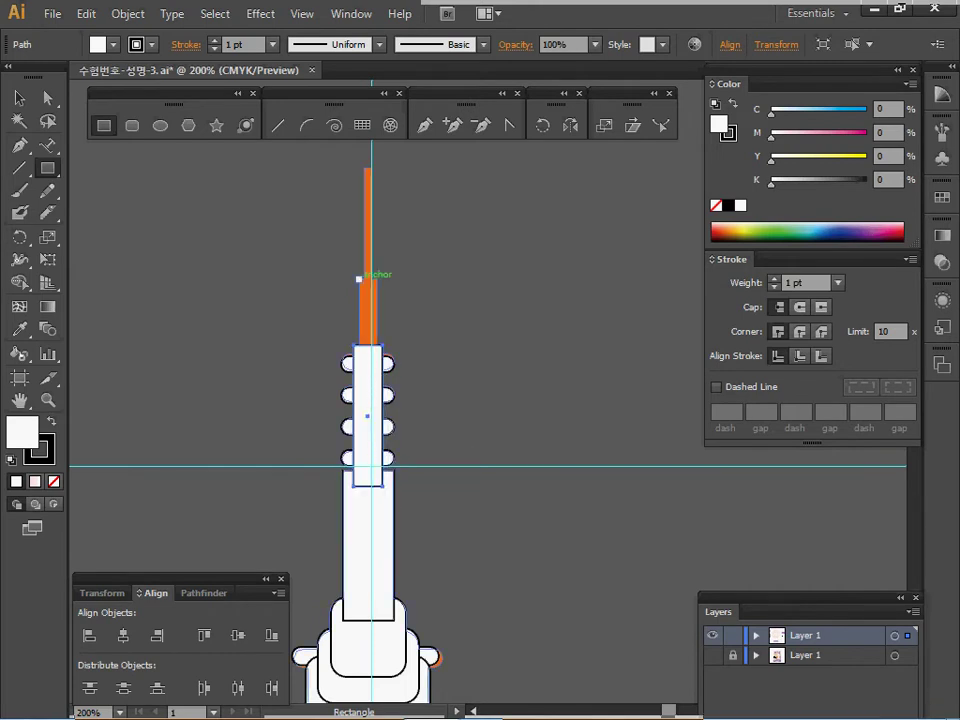
pyautogui.moveTo(360, 279); pyautogui.dragTo(376, 377)
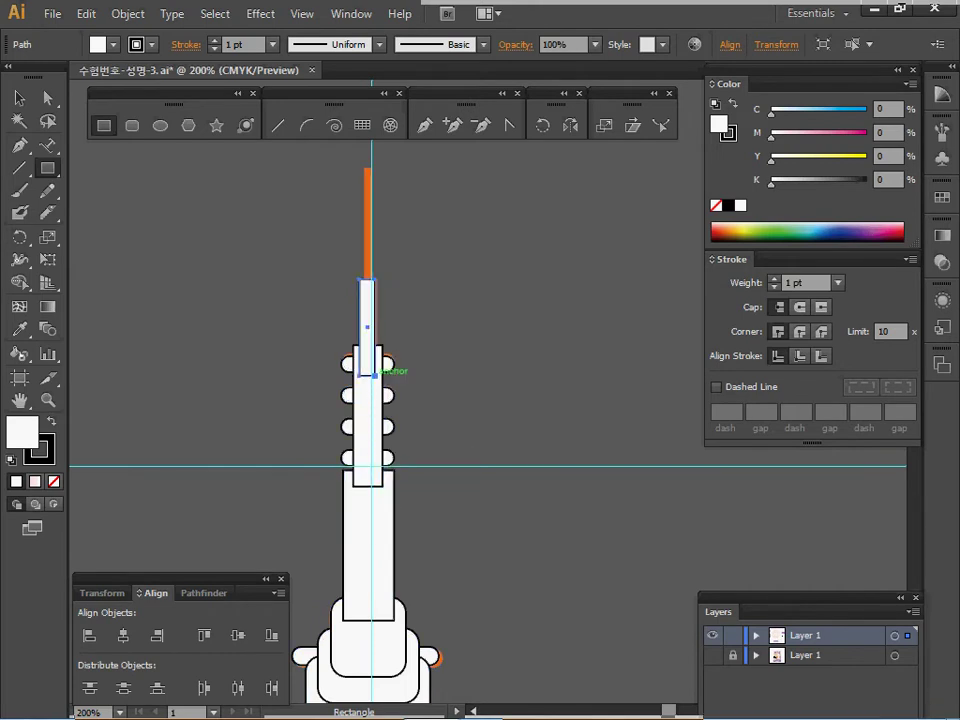
pyautogui.moveTo(364, 167); pyautogui.dragTo(371, 285)
# Inspect the orange tower artwork behind the white shapes by selecting it, and clear the selection
pyautogui.keyDown('ctrl'); pyautogui.keyDown('alt'); pyautogui.click(436, 413); pyautogui.keyUp('alt'); pyautogui.keyUp('ctrl')
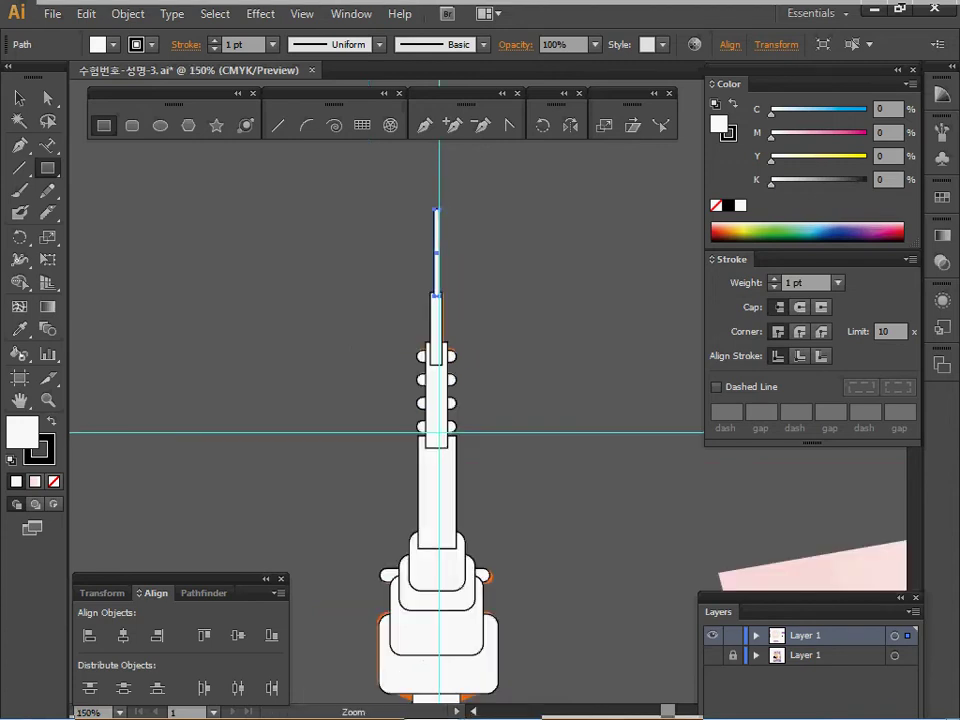
pyautogui.keyDown('ctrl'); pyautogui.keyDown('alt'); pyautogui.click(463, 486); pyautogui.keyUp('alt'); pyautogui.keyUp('ctrl')
pyautogui.keyDown('ctrl'); pyautogui.click(505, 424); pyautogui.keyUp('ctrl')
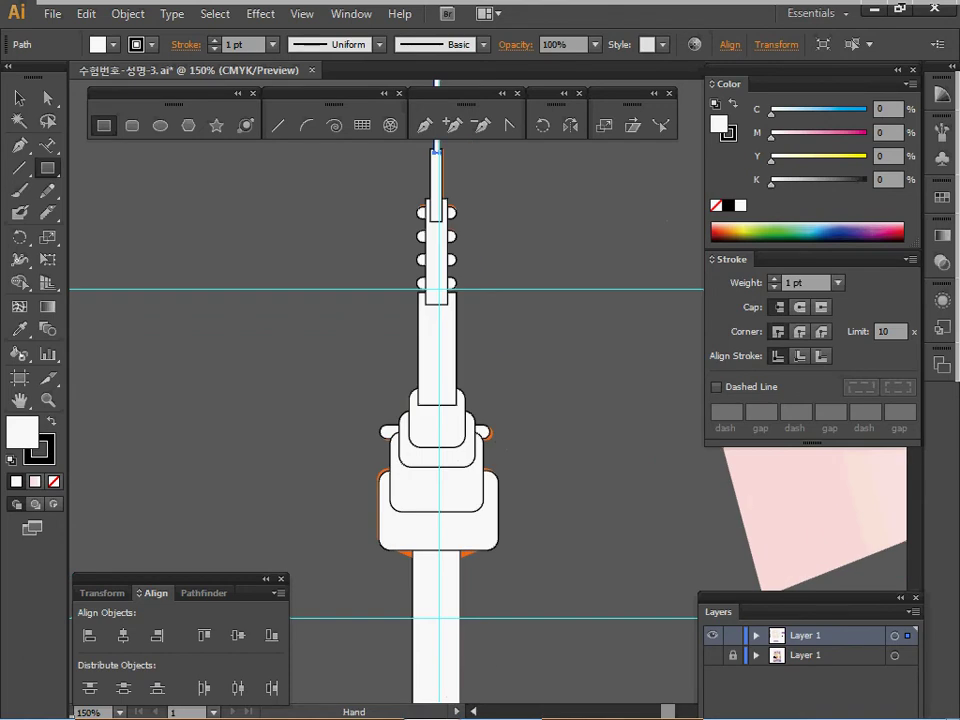
pyautogui.keyDown('ctrl'); pyautogui.click(379, 476); pyautogui.keyUp('ctrl')
pyautogui.click(383, 471)
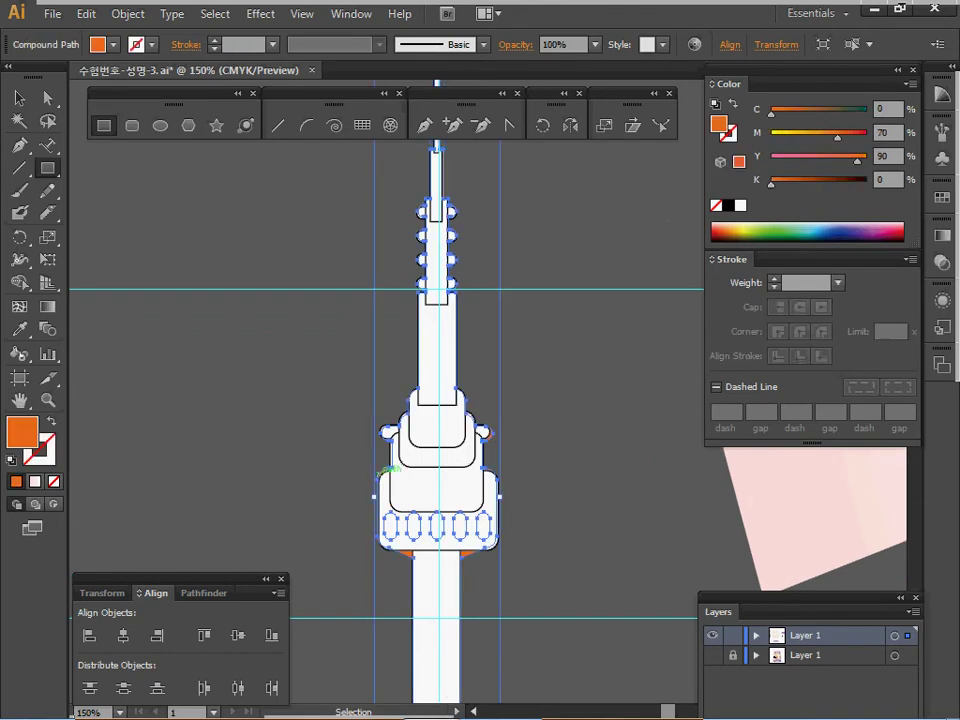
pyautogui.keyDown('ctrl'); pyautogui.click(394, 566); pyautogui.keyUp('ctrl')
pyautogui.keyDown('ctrl'); pyautogui.click(405, 553); pyautogui.keyUp('ctrl')
pyautogui.hotkey('ctrl', 'shift', 'a')
# Select all the white tower shapes and align them on their horizontal centres
pyautogui.keyDown('ctrl'); pyautogui.keyDown('alt'); pyautogui.click(438, 484); pyautogui.keyUp('alt'); pyautogui.keyUp('ctrl')
pyautogui.moveTo(438, 484); pyautogui.dragTo(340, 480)
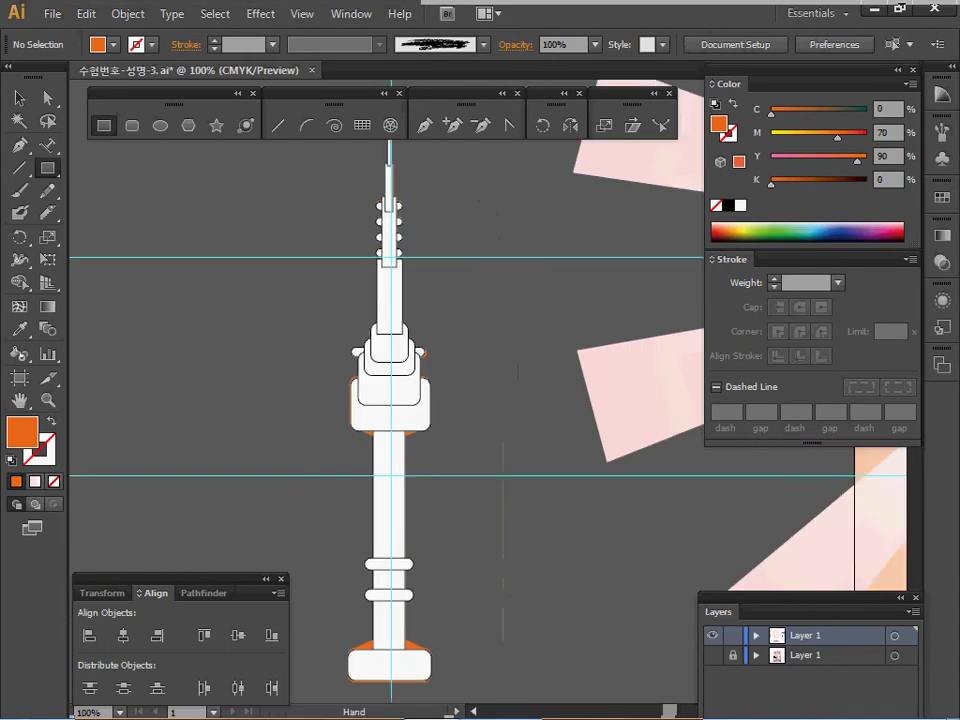
pyautogui.keyDown('ctrl'); pyautogui.keyDown('alt'); pyautogui.click(388, 284); pyautogui.keyUp('alt'); pyautogui.keyUp('ctrl')
pyautogui.moveTo(388, 284); pyautogui.dragTo(280, 235)
pyautogui.moveTo(337, 209); pyautogui.dragTo(412, 622)
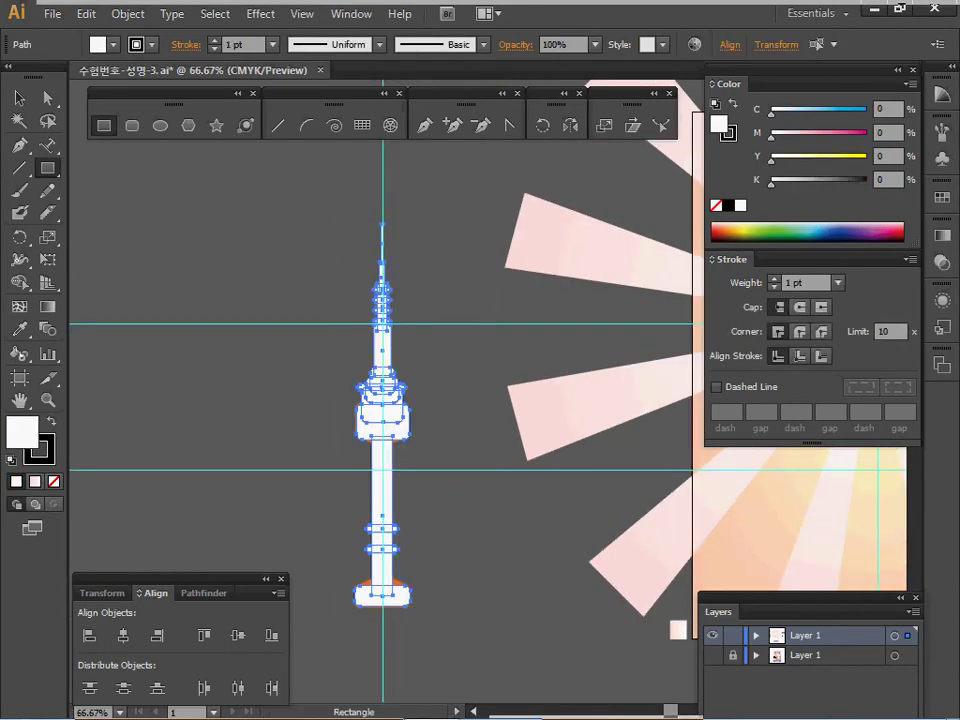
pyautogui.click(123, 635)
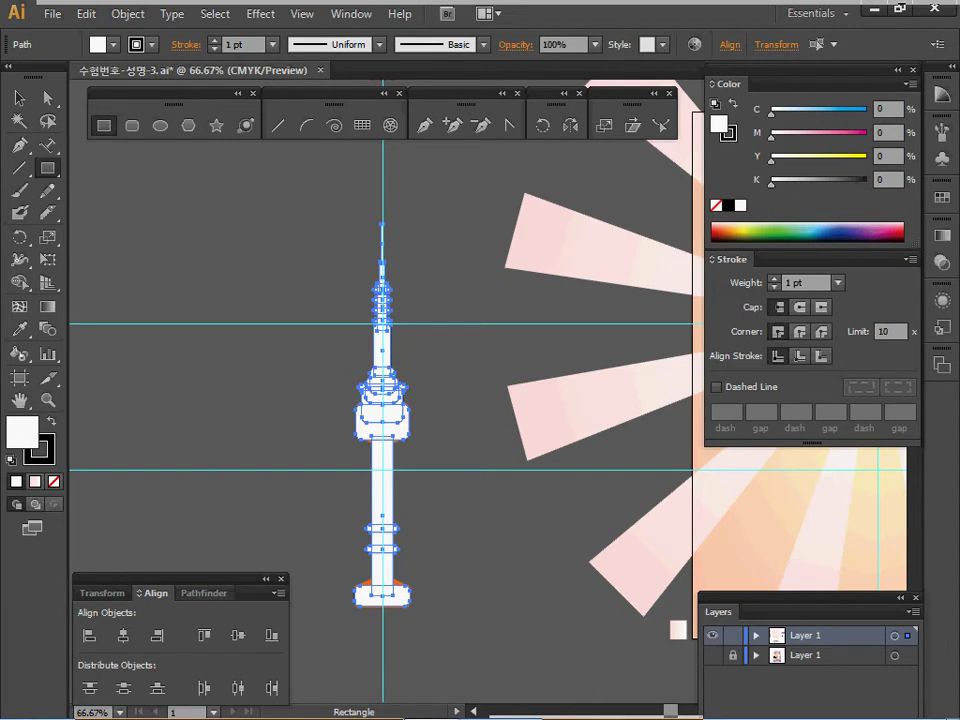
# Unite the selected tower shapes into a single silhouette and view it at 150%
pyautogui.click(204, 593)
pyautogui.click(90, 635)
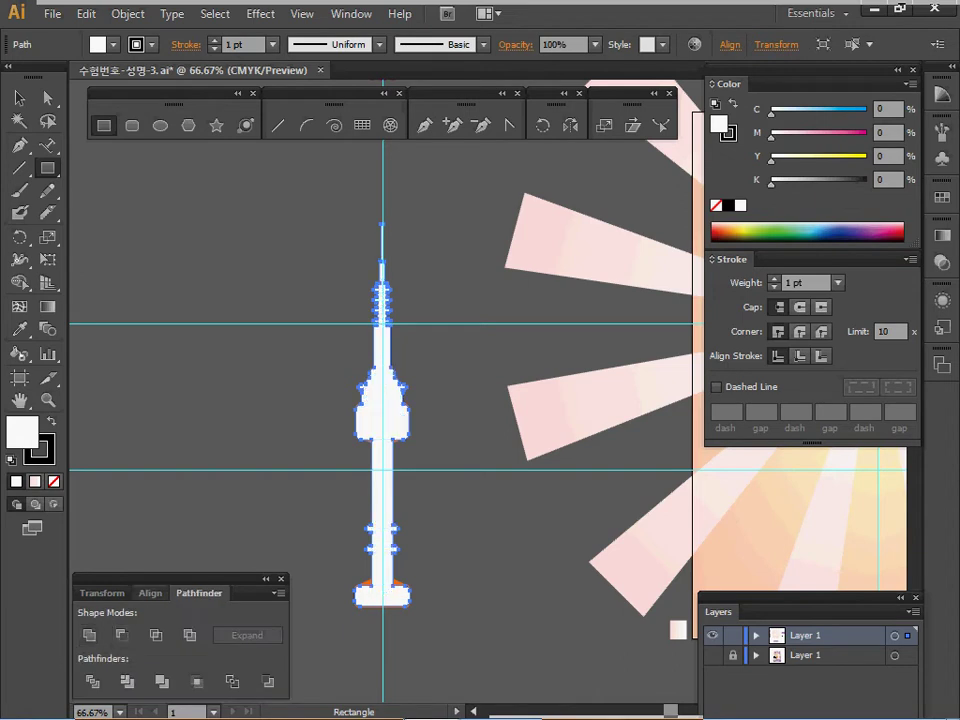
pyautogui.hotkey('ctrl', '+')
pyautogui.hotkey('ctrl', '+')
pyautogui.hotkey('ctrl', '+')
pyautogui.hotkey('ctrl', '+')
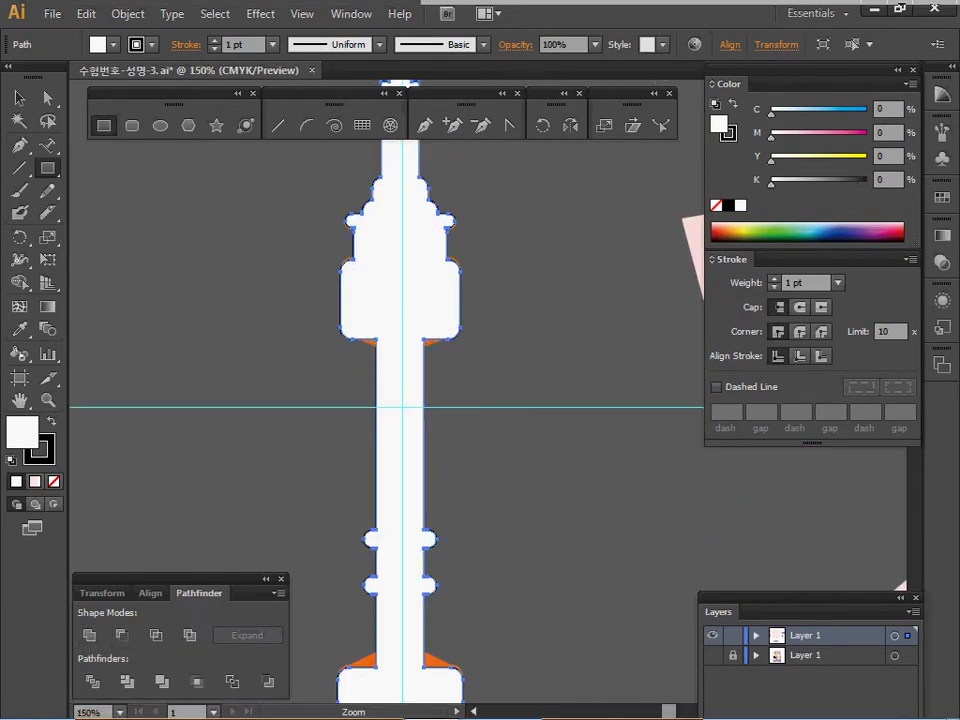
# Lower the two inner corner anchors beneath the observation deck and raise the two above the base, forming sloped transitions to the shaft
pyautogui.moveTo(638, 346); pyautogui.dragTo(632, 346)
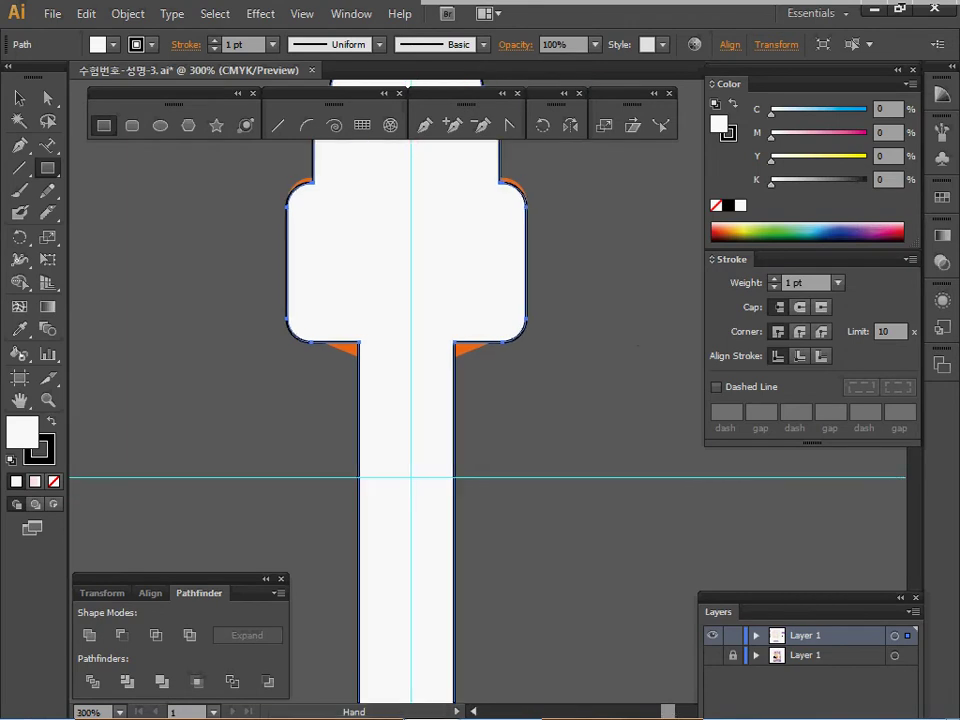
pyautogui.click(48, 99)
pyautogui.moveTo(315, 381); pyautogui.dragTo(482, 302)
pyautogui.moveTo(339, 304); pyautogui.dragTo(462, 154)
pyautogui.press('space')
pyautogui.moveTo(458, 480); pyautogui.dragTo(459, 150)
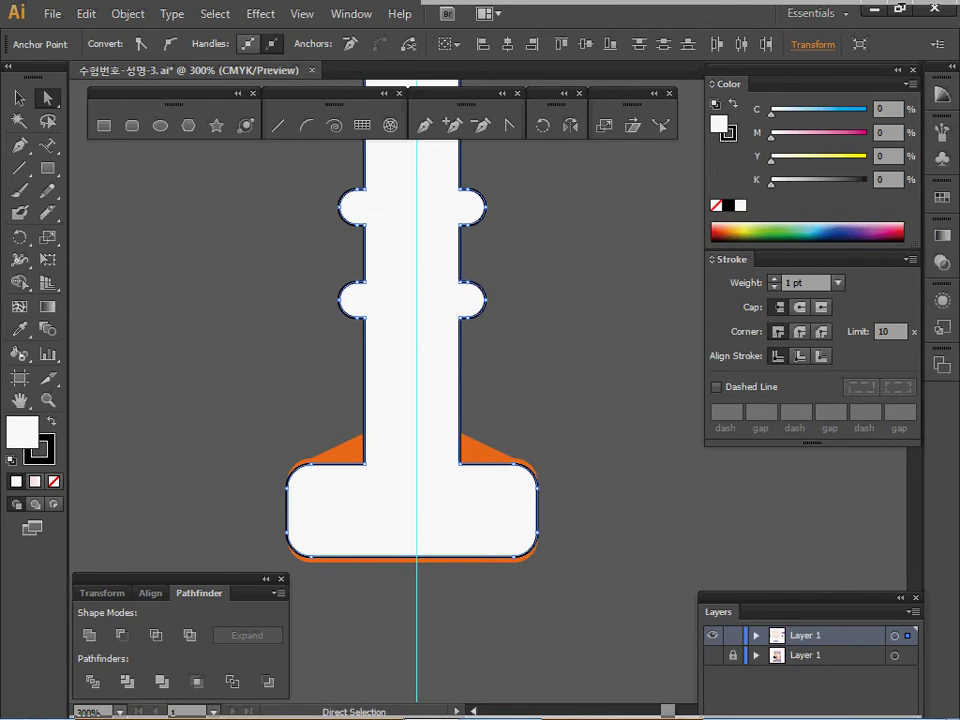
pyautogui.moveTo(353, 435); pyautogui.dragTo(460, 428)
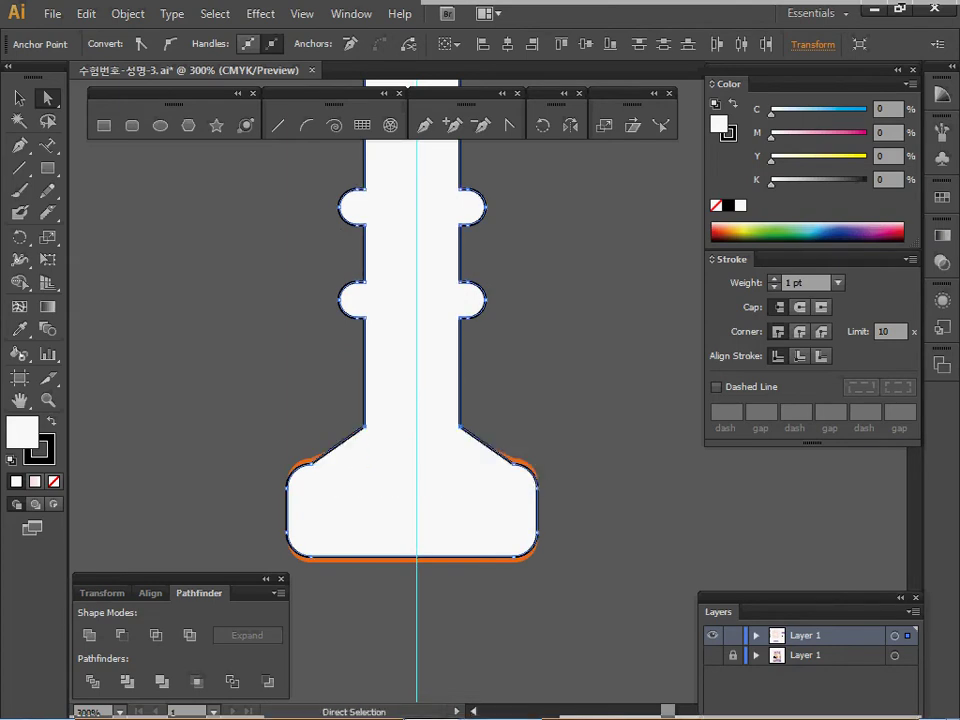
# Draw a tall rounded rectangle over the leftmost window slot in the lower observation deck, tracing the original in outline view
pyautogui.keyDown('ctrl'); pyautogui.keyDown('alt'); pyautogui.click(452, 472); pyautogui.keyUp('alt'); pyautogui.keyUp('ctrl')
pyautogui.keyDown('ctrl'); pyautogui.keyDown('alt'); pyautogui.click(452, 472); pyautogui.keyUp('alt'); pyautogui.keyUp('ctrl')
pyautogui.hotkey('ctrl', '-')
pyautogui.hotkey('ctrl', '-')
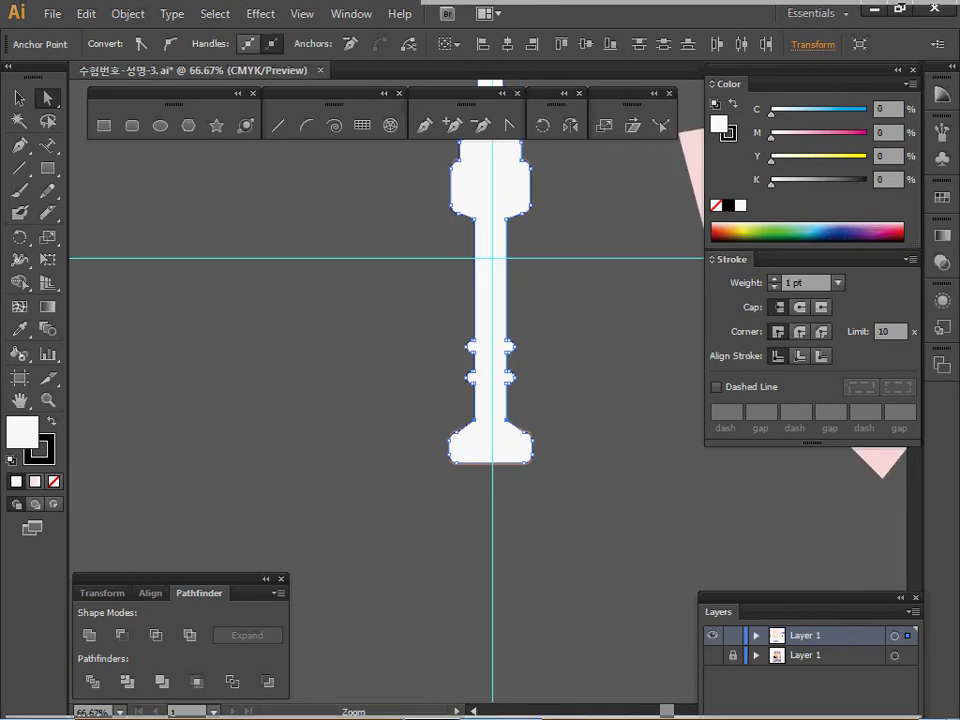
pyautogui.hotkey('ctrl', '+')
pyautogui.hotkey('ctrl', '+')
pyautogui.hotkey('ctrl', '+')
pyautogui.hotkey('ctrl', '+')
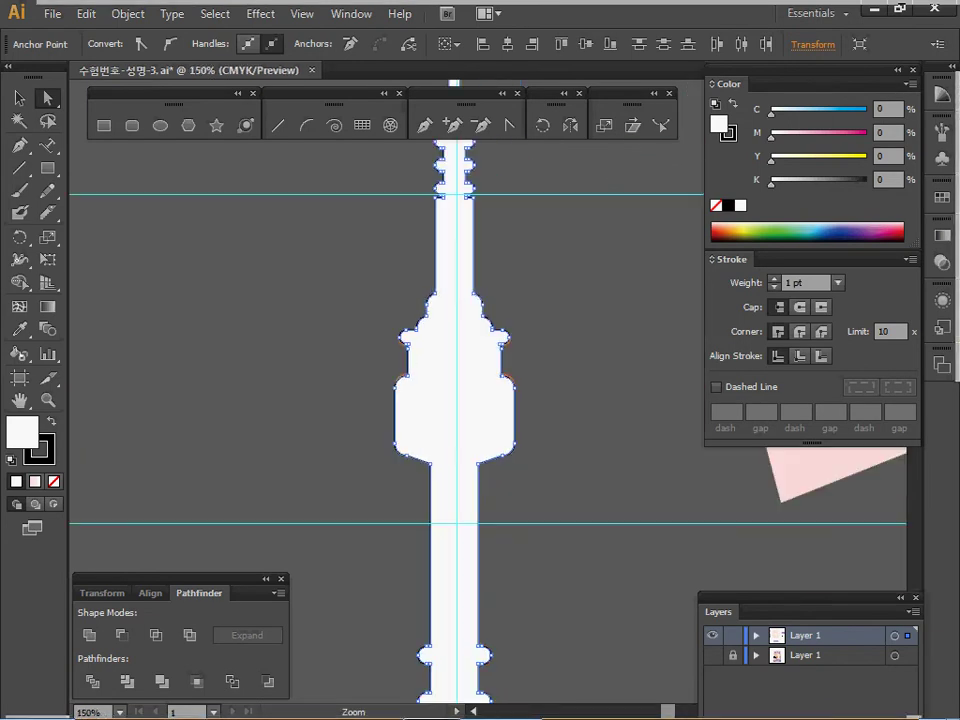
pyautogui.moveTo(452, 472); pyautogui.dragTo(379, 423)
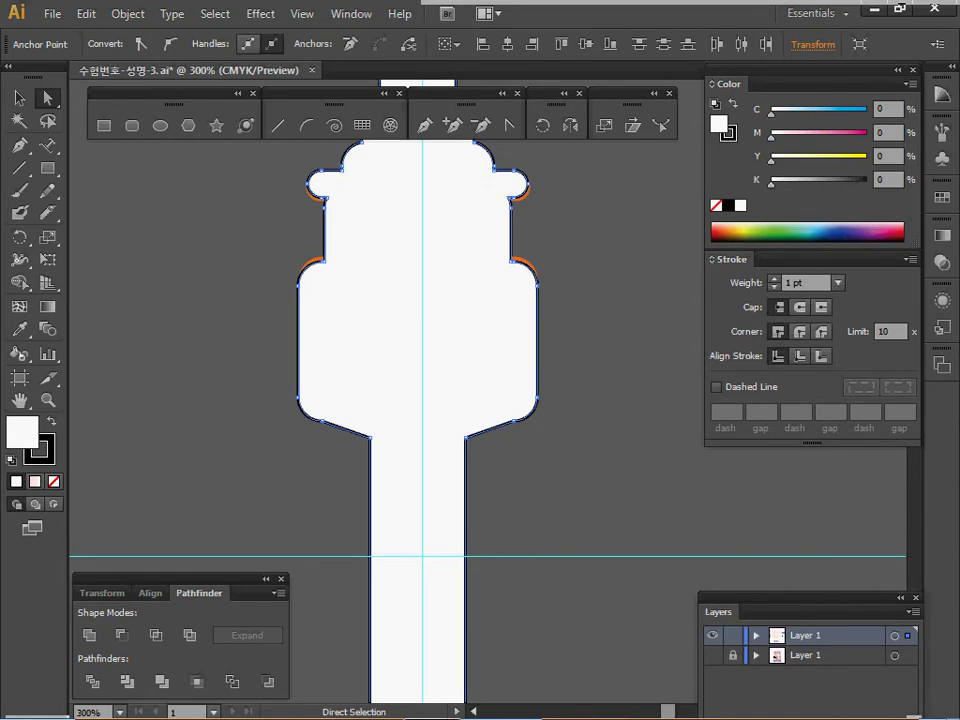
pyautogui.hotkey('ctrl', '+')
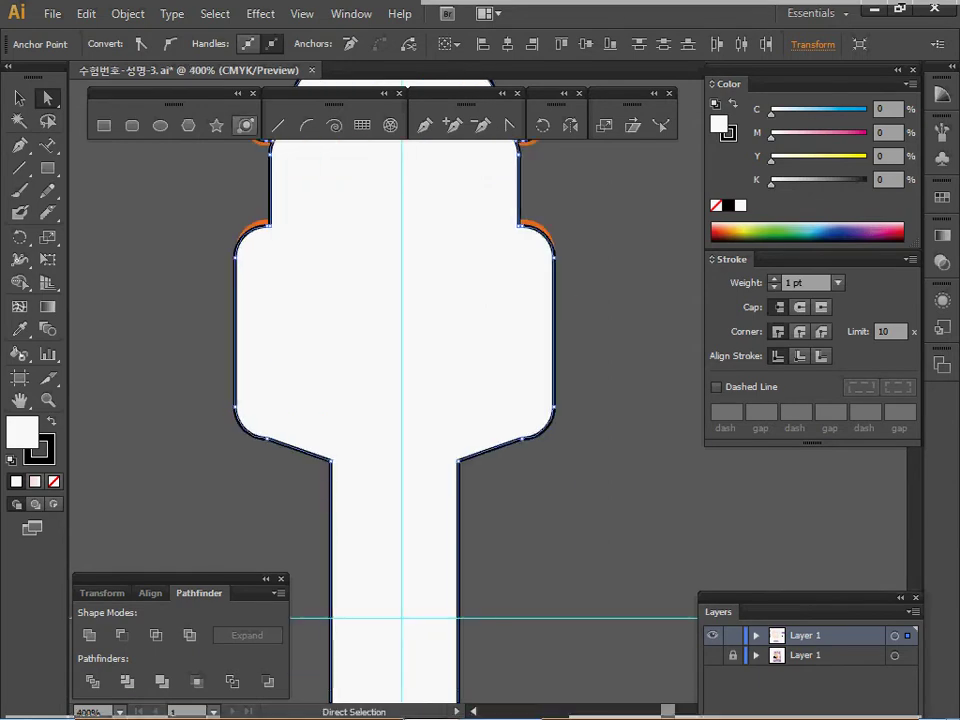
pyautogui.click(132, 125)
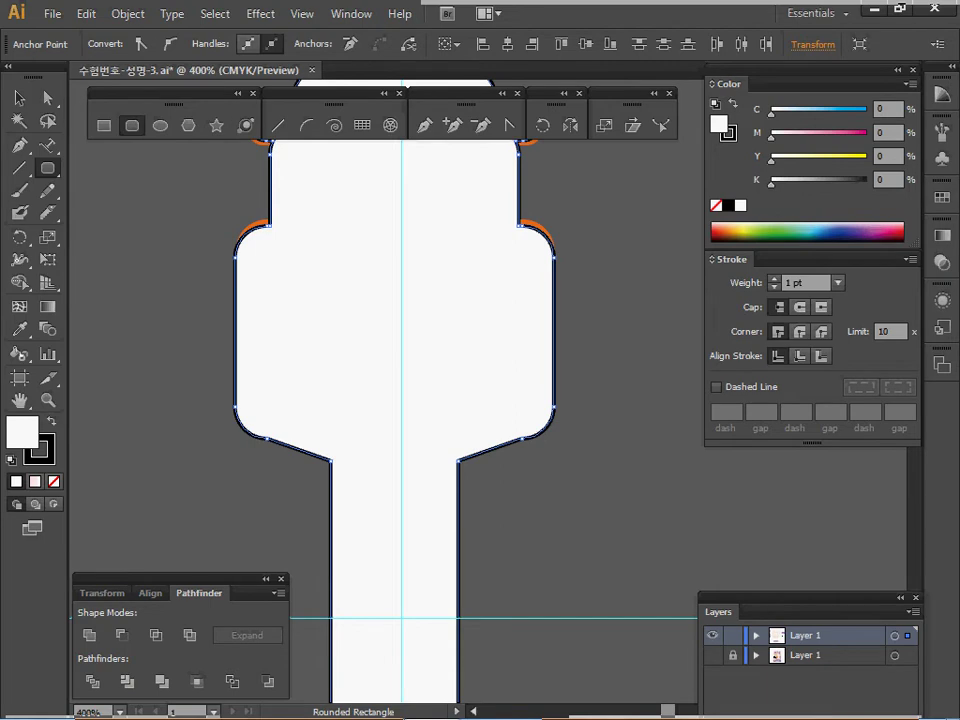
pyautogui.moveTo(259, 328); pyautogui.dragTo(302, 418)
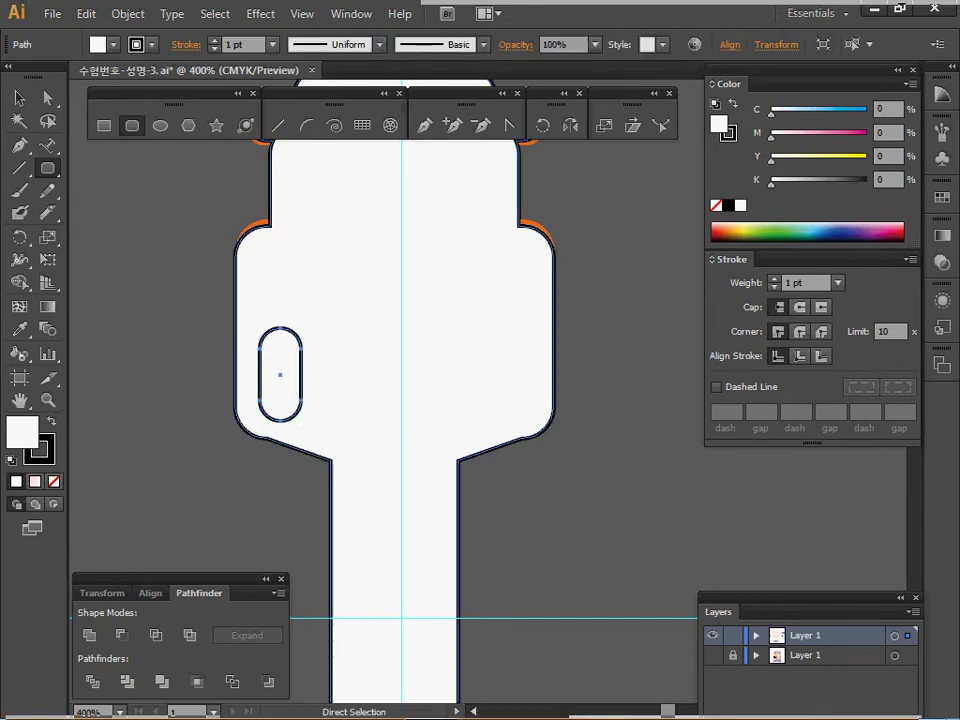
pyautogui.hotkey('ctrl', 'y')
pyautogui.hotkey('ctrl', 'shift', 'a')
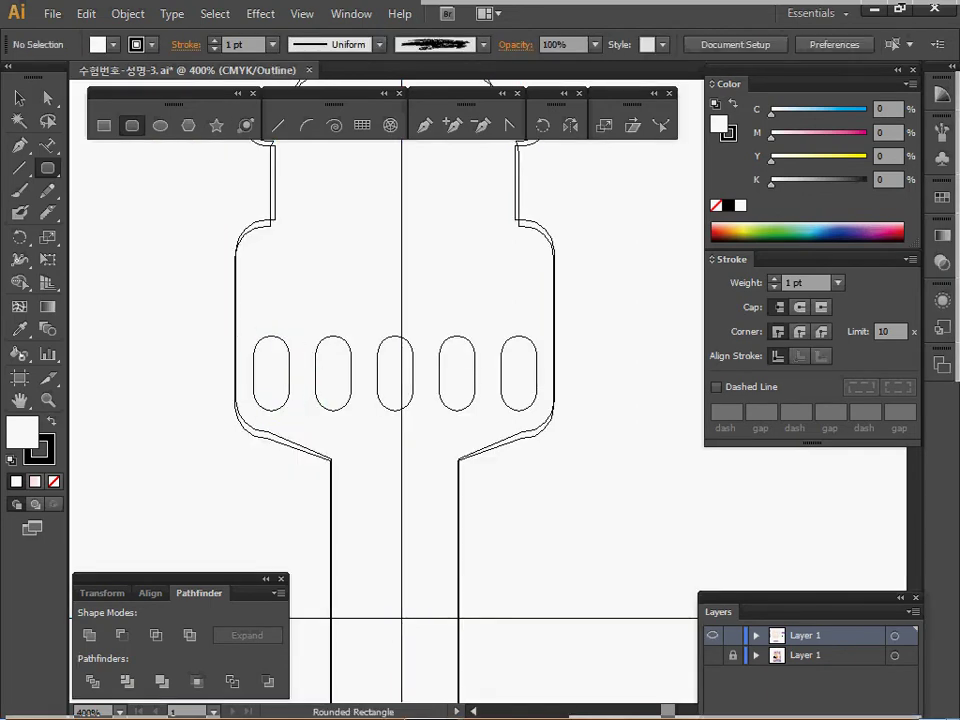
pyautogui.moveTo(253, 335); pyautogui.dragTo(290, 409)
pyautogui.hotkey('ctrl', 'y')
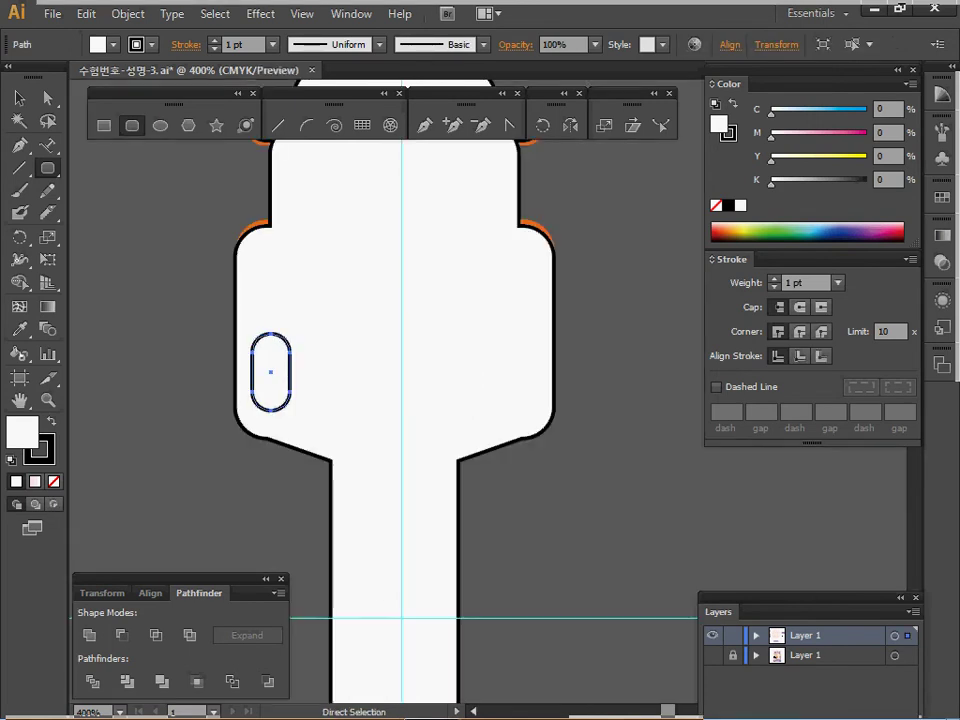
# Duplicate the window slot horizontally across the observation deck four times at equal spacing to make a row of five
pyautogui.press('a')
pyautogui.press('alt')
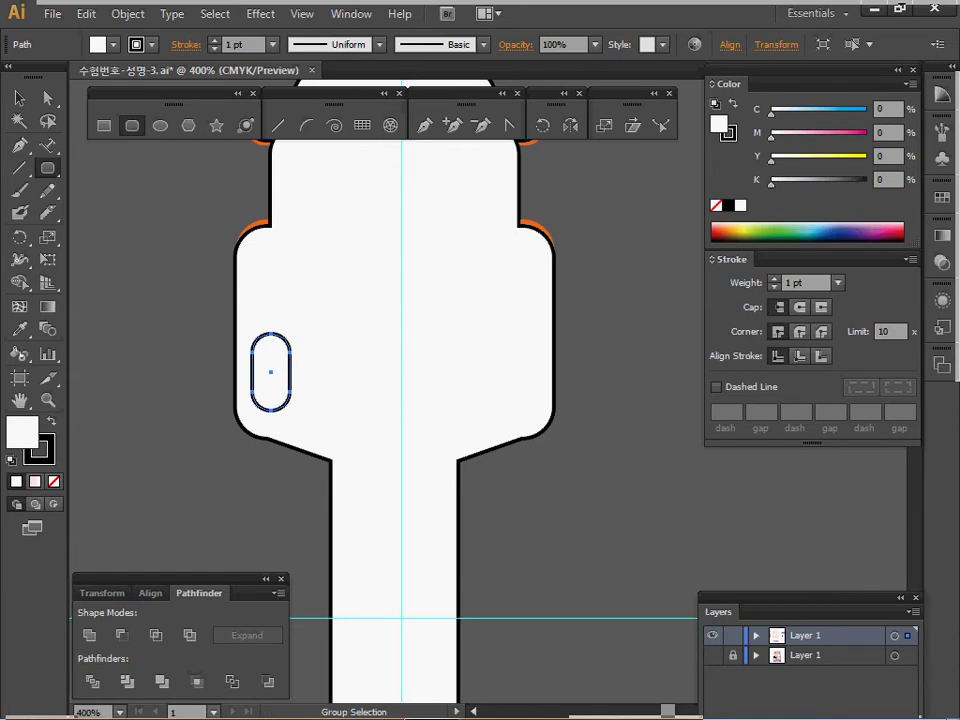
pyautogui.moveTo(285, 378); pyautogui.dragTo(340, 379)
pyautogui.press('shift')
pyautogui.hotkey('ctrl', 'd')
pyautogui.hotkey('ctrl', 'd')
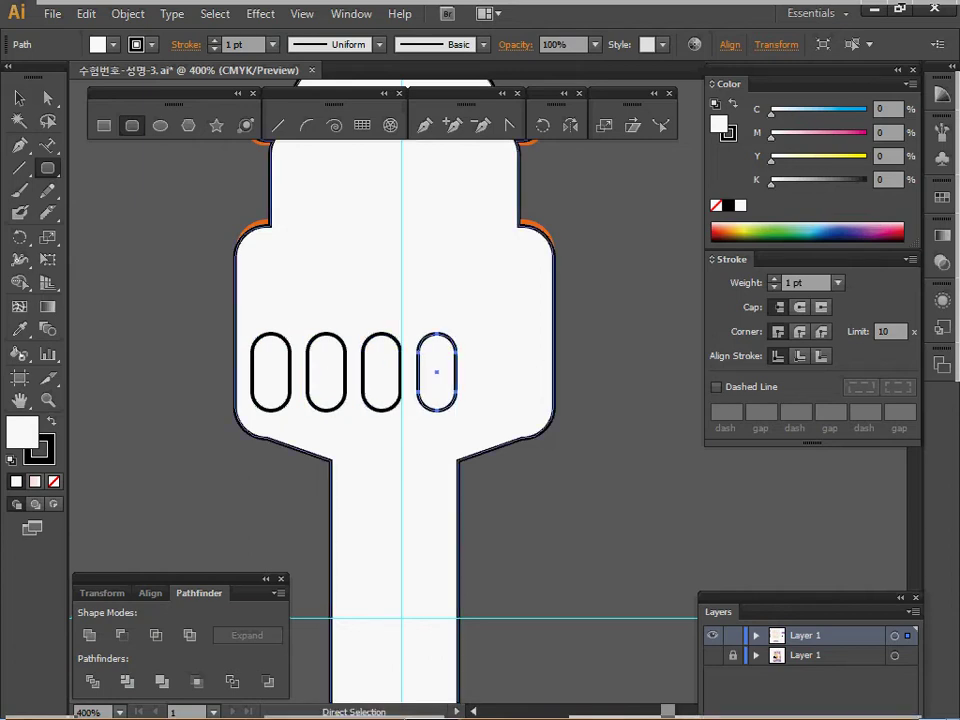
pyautogui.hotkey('ctrl', 'd')
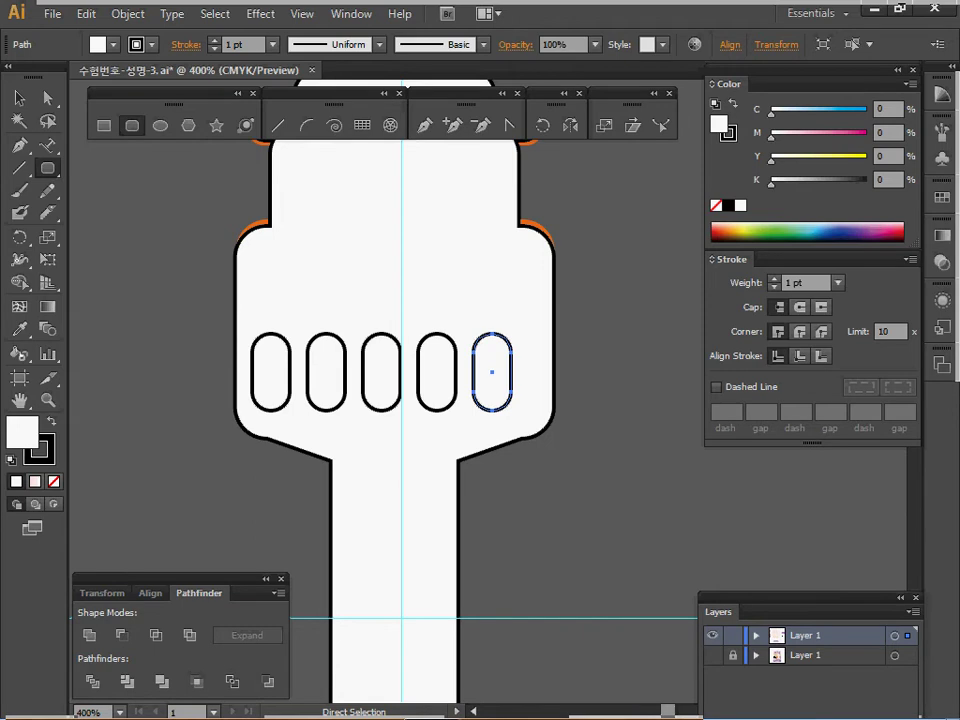
# Move the rightmost window slot horizontally closer to the observation deck's right edge
pyautogui.click(47, 168)
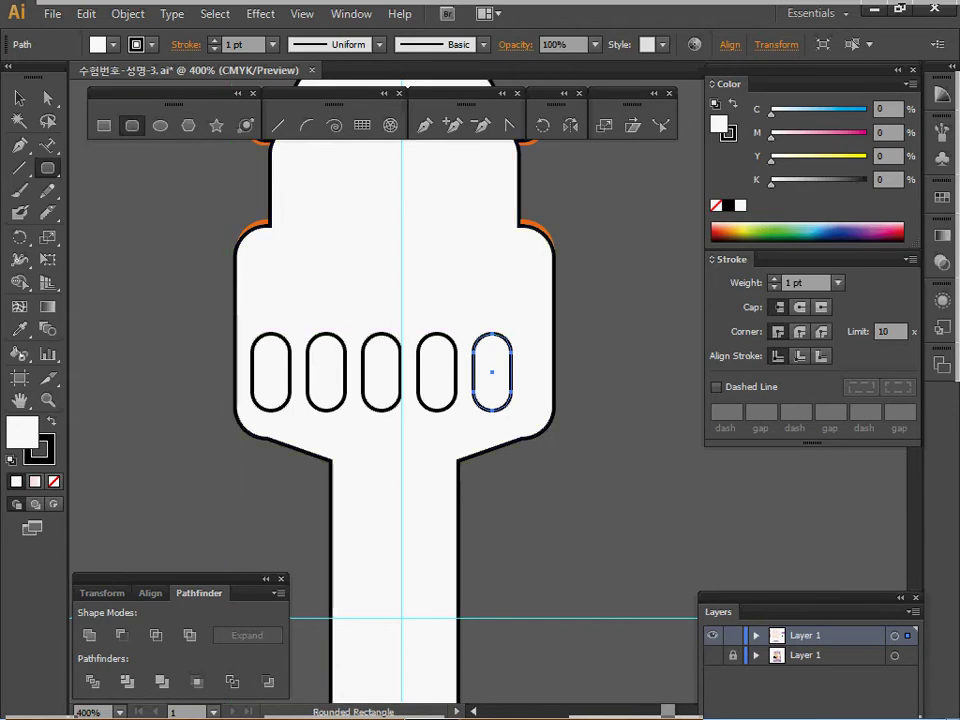
pyautogui.click(19, 98)
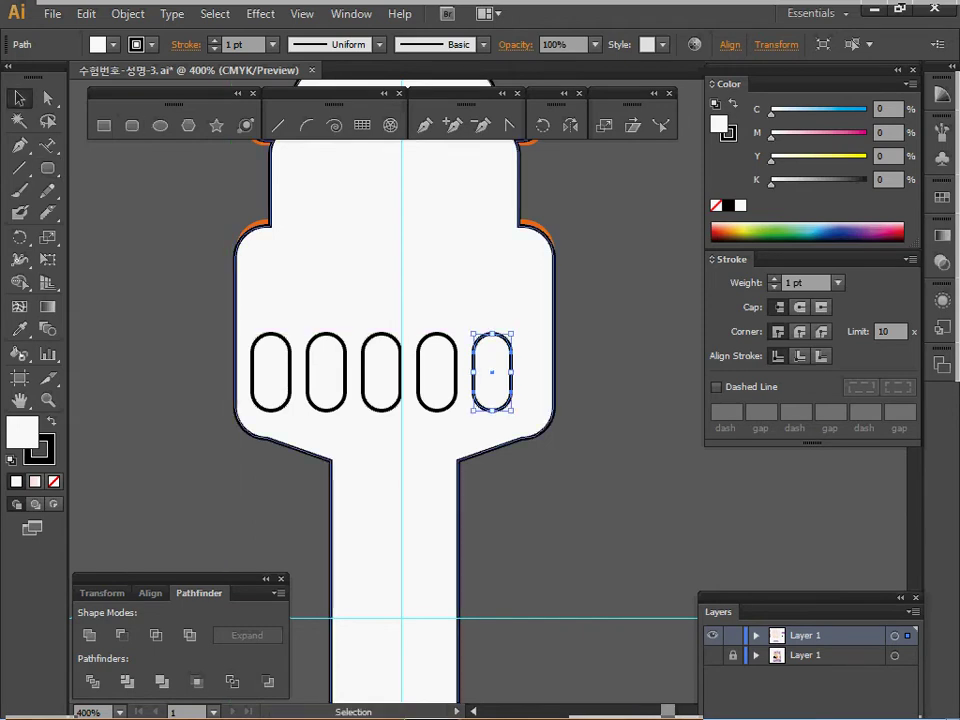
pyautogui.moveTo(492, 372); pyautogui.dragTo(516, 372)
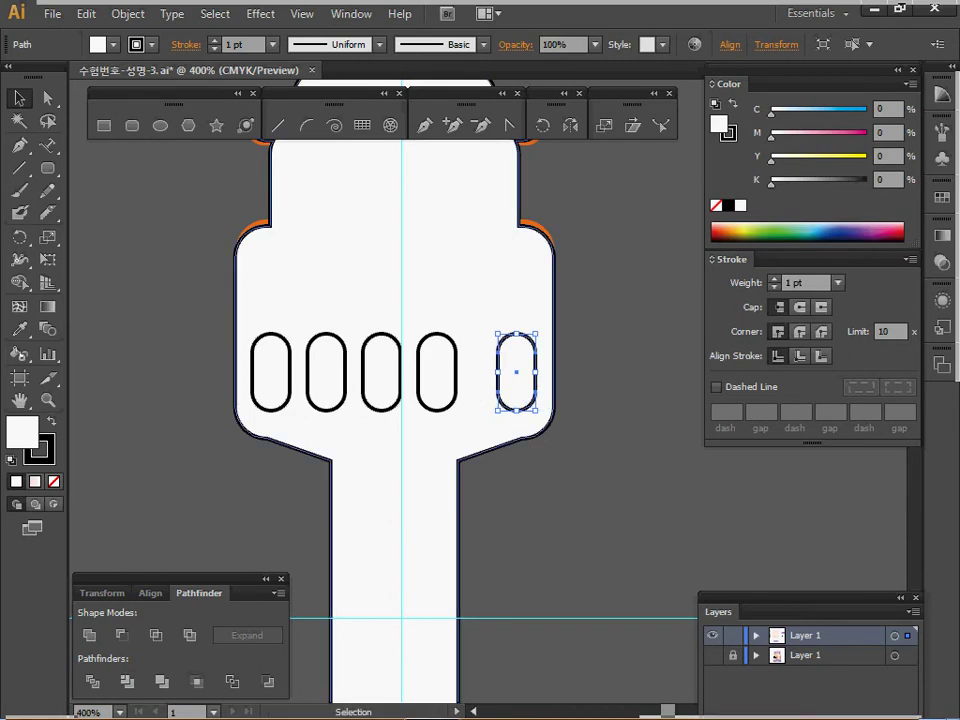
# Select all five window slots and distribute them evenly by their horizontal centres
pyautogui.keyDown('shift'); pyautogui.click(270, 372); pyautogui.keyUp('shift')
pyautogui.keyDown('shift'); pyautogui.click(271, 372); pyautogui.keyUp('shift')
pyautogui.keyDown('shift'); pyautogui.click(326, 372); pyautogui.keyUp('shift')
pyautogui.keyDown('shift'); pyautogui.click(381, 372); pyautogui.keyUp('shift')
pyautogui.keyDown('shift'); pyautogui.click(436, 372); pyautogui.keyUp('shift')
pyautogui.keyDown('shift'); pyautogui.click(300, 280); pyautogui.keyUp('shift')
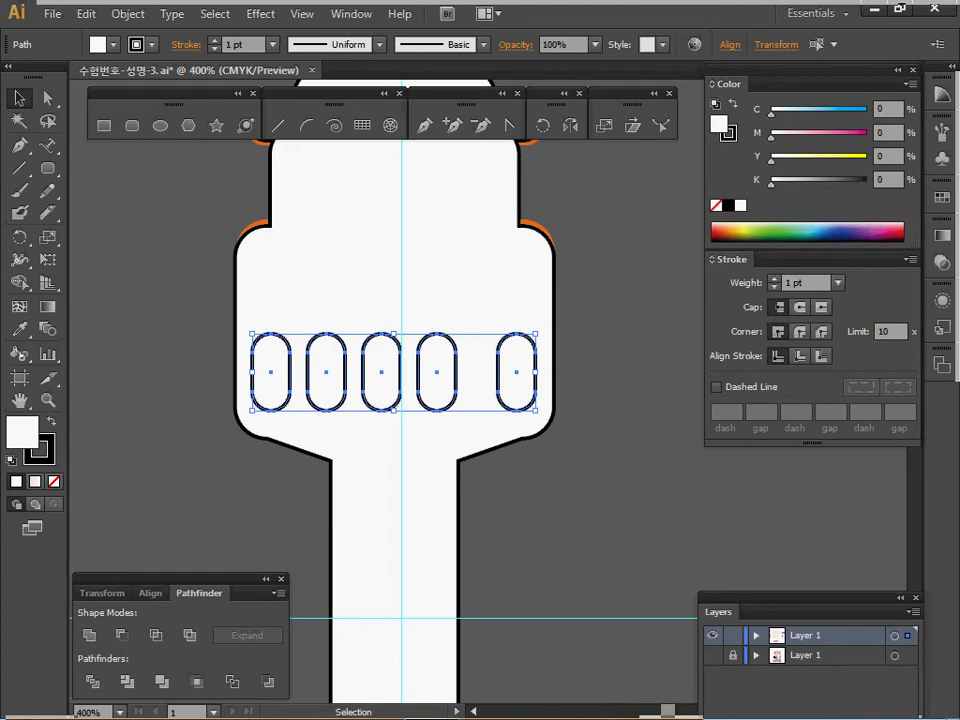
pyautogui.hotkey('shift', 'F7')
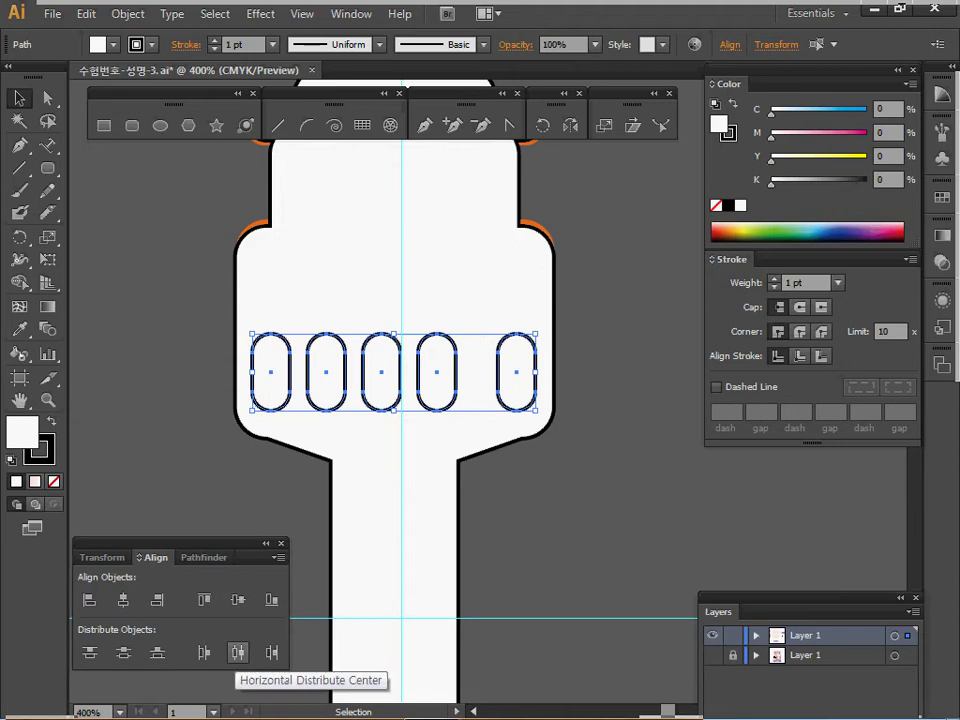
pyautogui.click(237, 652)
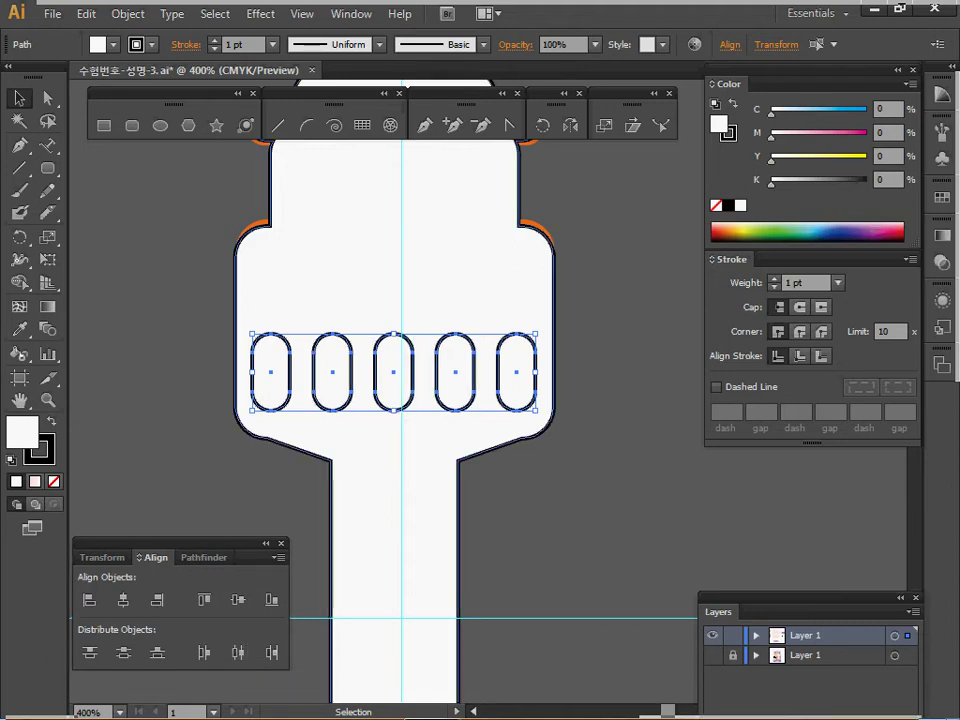
# Centre the five window slots as a group horizontally with the tower, and cut them out of the silhouette
pyautogui.press('a')
pyautogui.press('v')
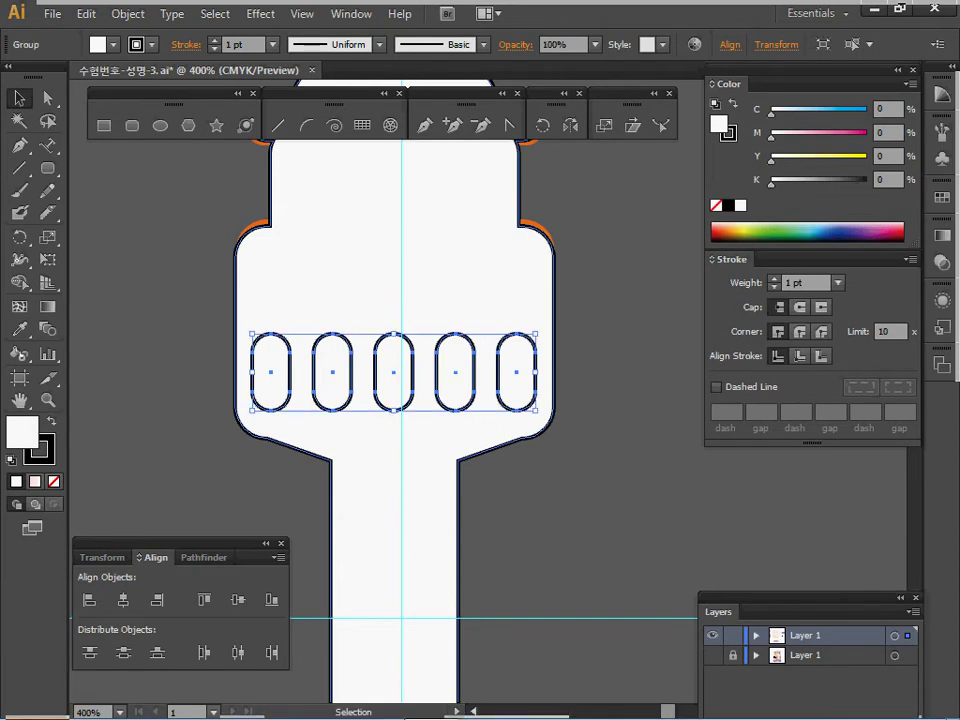
pyautogui.keyDown('shift'); pyautogui.click(394, 470); pyautogui.keyUp('shift')
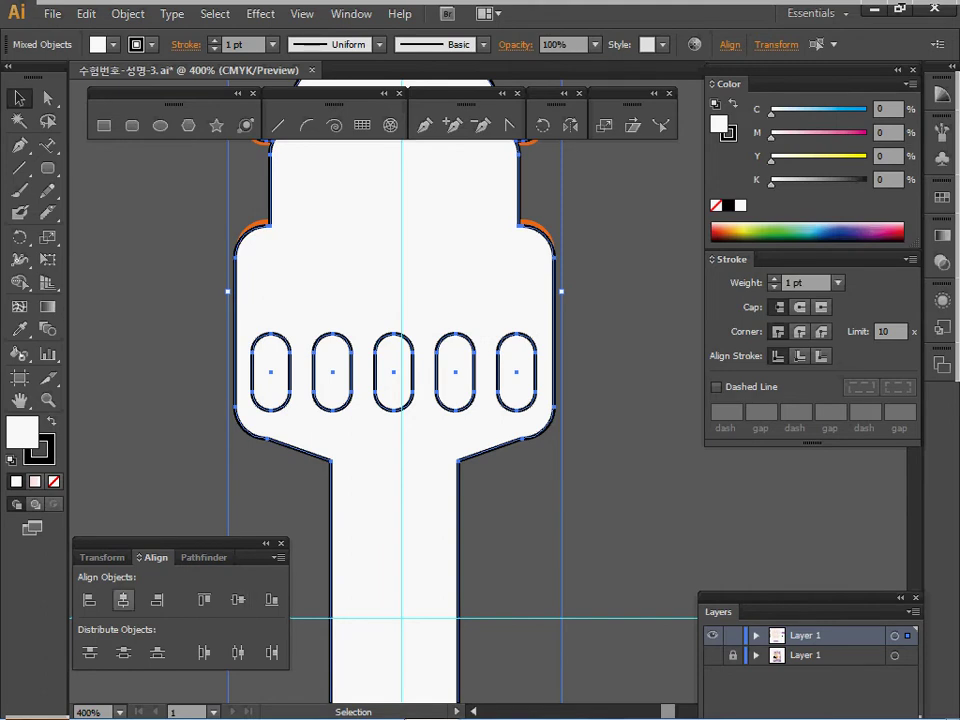
pyautogui.click(123, 599)
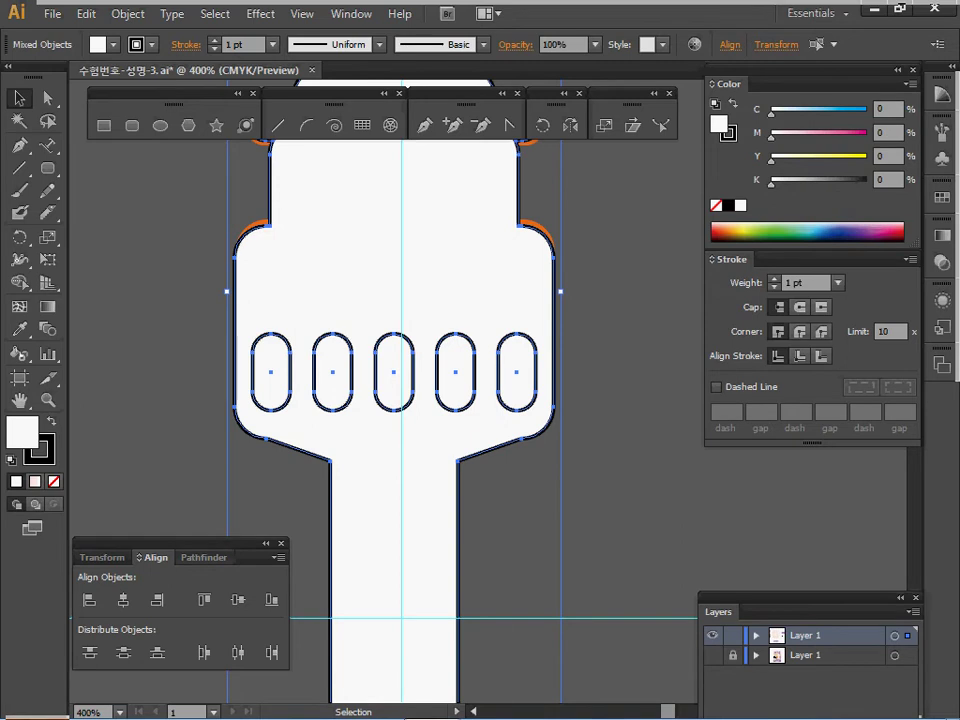
pyautogui.click(204, 557)
pyautogui.hotkey('ctrl', '8')
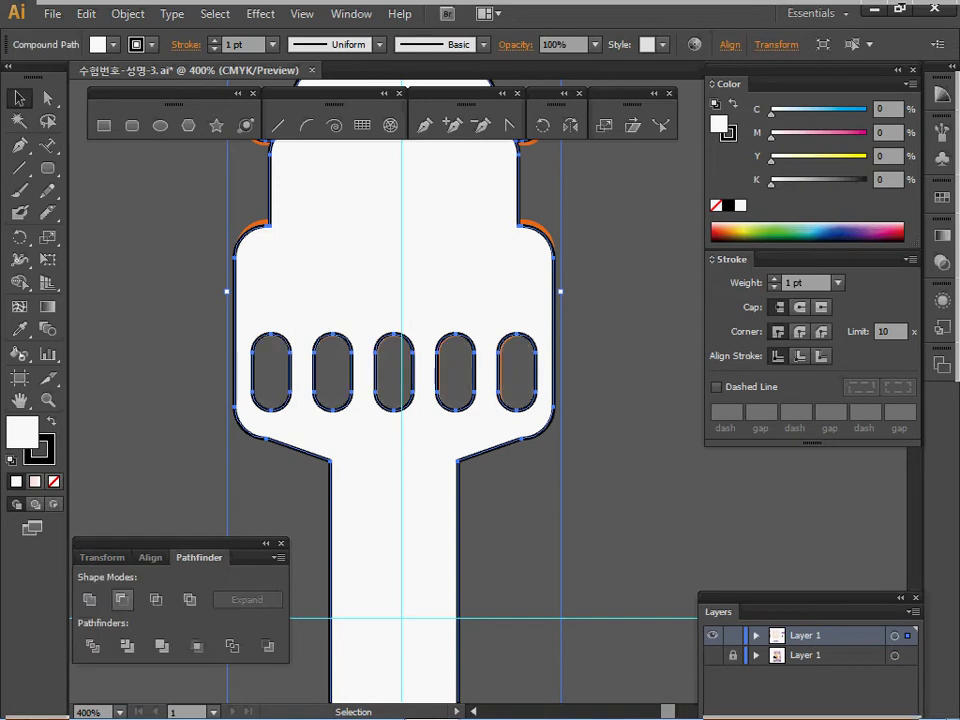
# Move the cut-out tower to the left of the orange original and copy the original's orange fill without stroke onto it
pyautogui.hotkey('ctrl', 'space')
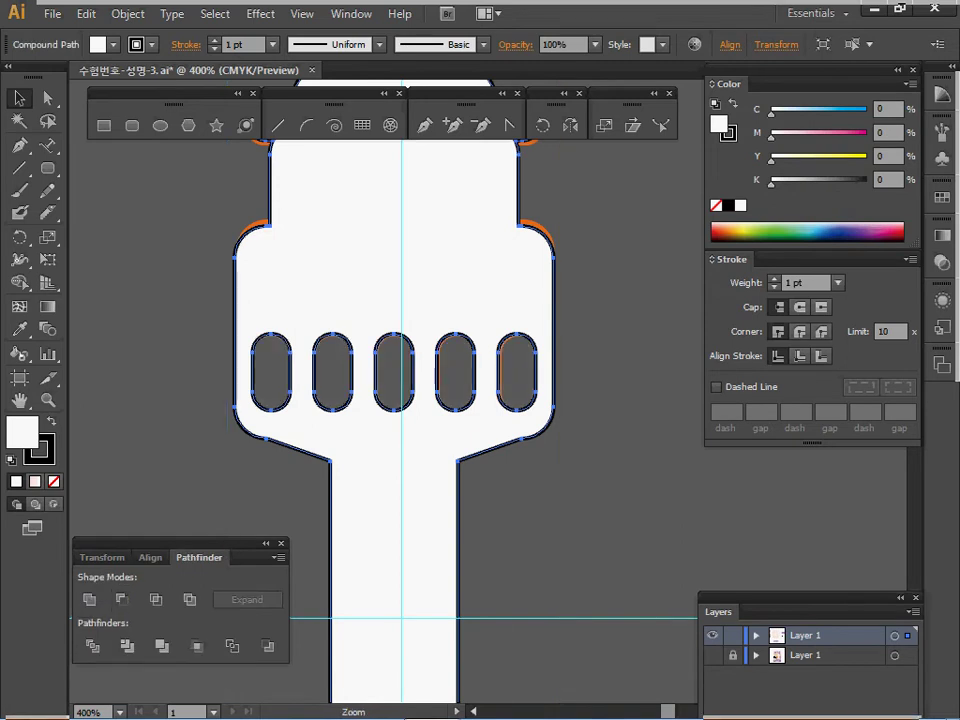
pyautogui.keyDown('ctrl'); pyautogui.keyDown('alt'); pyautogui.click(377, 425); pyautogui.keyUp('alt'); pyautogui.keyUp('ctrl')
pyautogui.keyDown('ctrl'); pyautogui.keyDown('alt'); pyautogui.click(377, 425); pyautogui.keyUp('alt'); pyautogui.keyUp('ctrl')
pyautogui.moveTo(530, 360); pyautogui.dragTo(324, 449)
pyautogui.keyDown('ctrl'); pyautogui.keyDown('alt'); pyautogui.click(361, 401); pyautogui.keyUp('alt'); pyautogui.keyUp('ctrl')
pyautogui.moveTo(473, 318); pyautogui.dragTo(302, 400)
pyautogui.keyDown('ctrl'); pyautogui.keyDown('alt'); pyautogui.click(302, 400); pyautogui.keyUp('alt'); pyautogui.keyUp('ctrl')
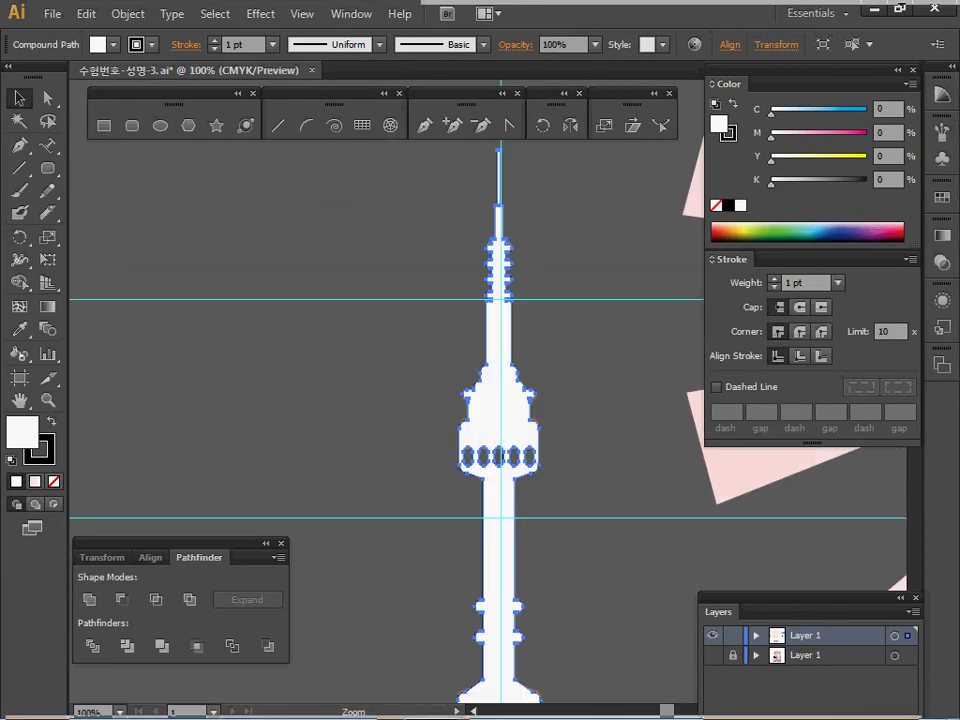
pyautogui.moveTo(501, 419); pyautogui.dragTo(358, 400)
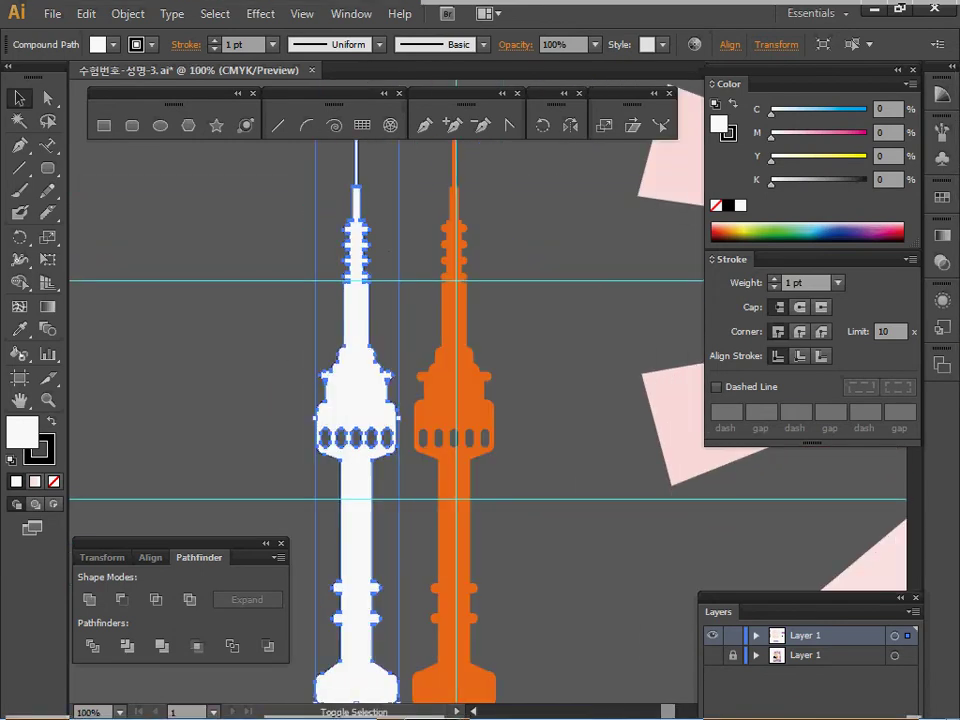
pyautogui.press('i')
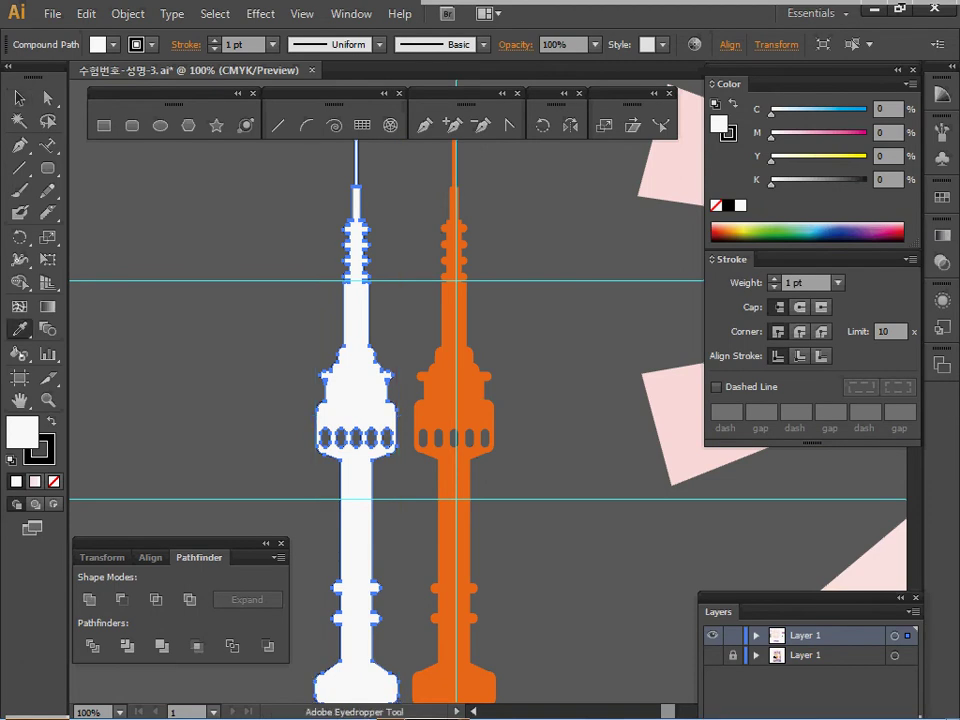
pyautogui.click(455, 400)
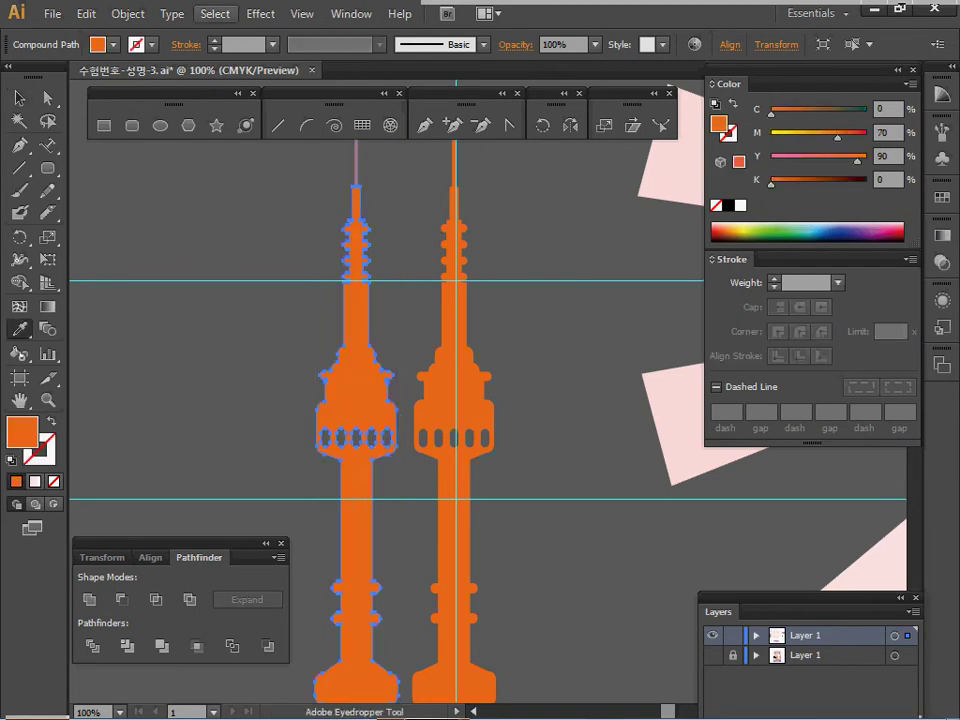
# Apply a Drop Shadow to the new tower in Multiply mode with 75% opacity, 1 mm X and Y offsets, and 1 mm blur
pyautogui.click(260, 14)
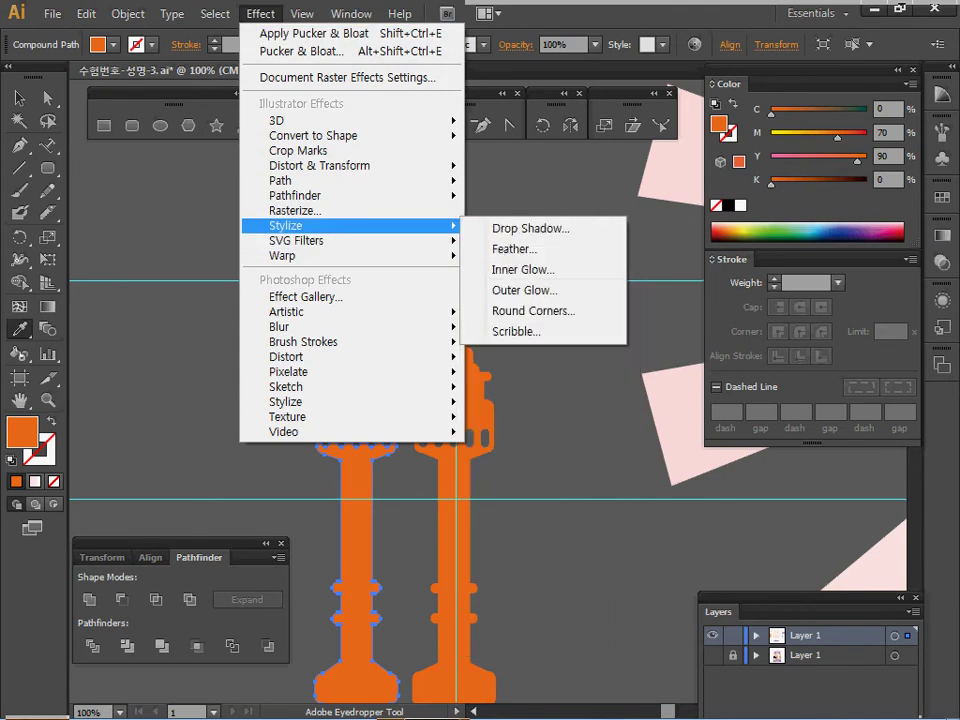
pyautogui.click(530, 227)
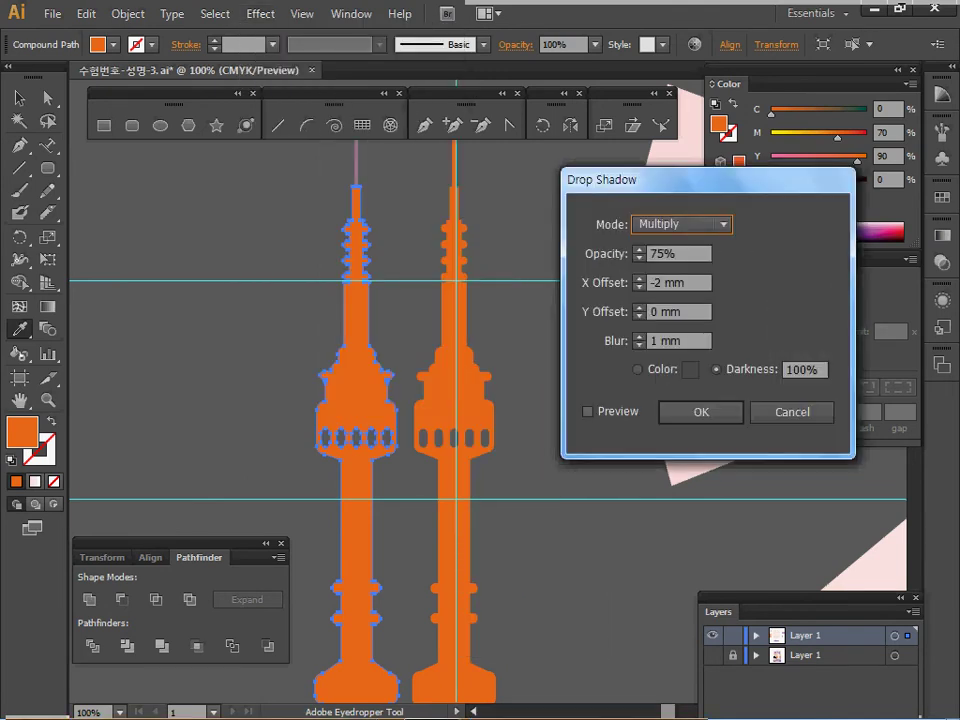
pyautogui.click(588, 411)
pyautogui.click(639, 287)
pyautogui.click(639, 287)
pyautogui.click(639, 287)
pyautogui.press('Up')
pyautogui.press('Tab')
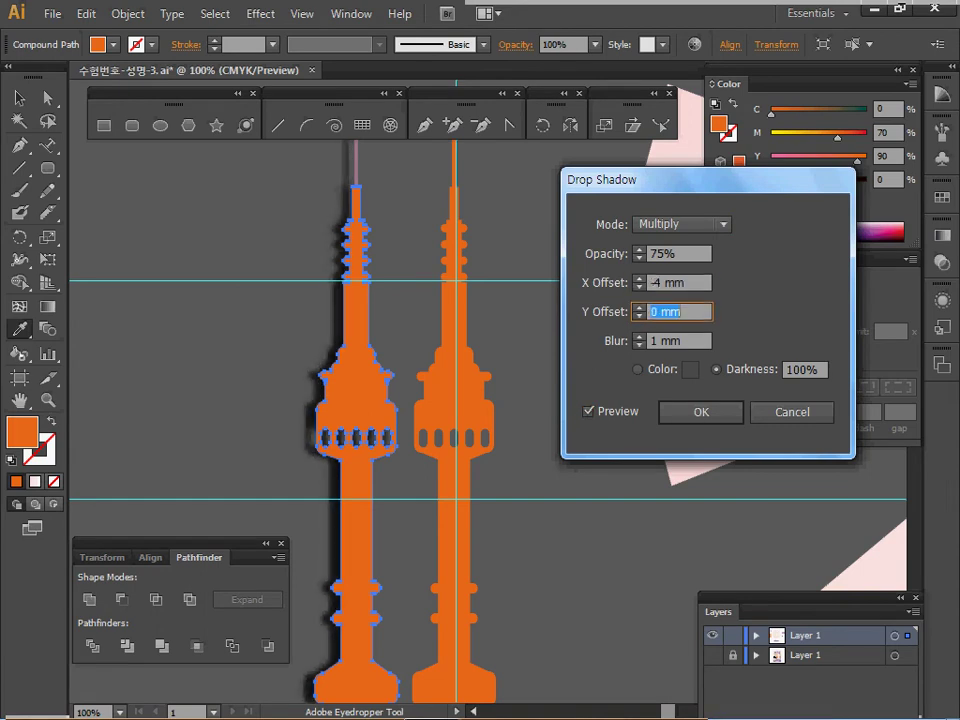
pyautogui.hotkey('shift', 'Tab')
pyautogui.write('1')
pyautogui.press('Tab')
pyautogui.write('1')
pyautogui.press('Tab')
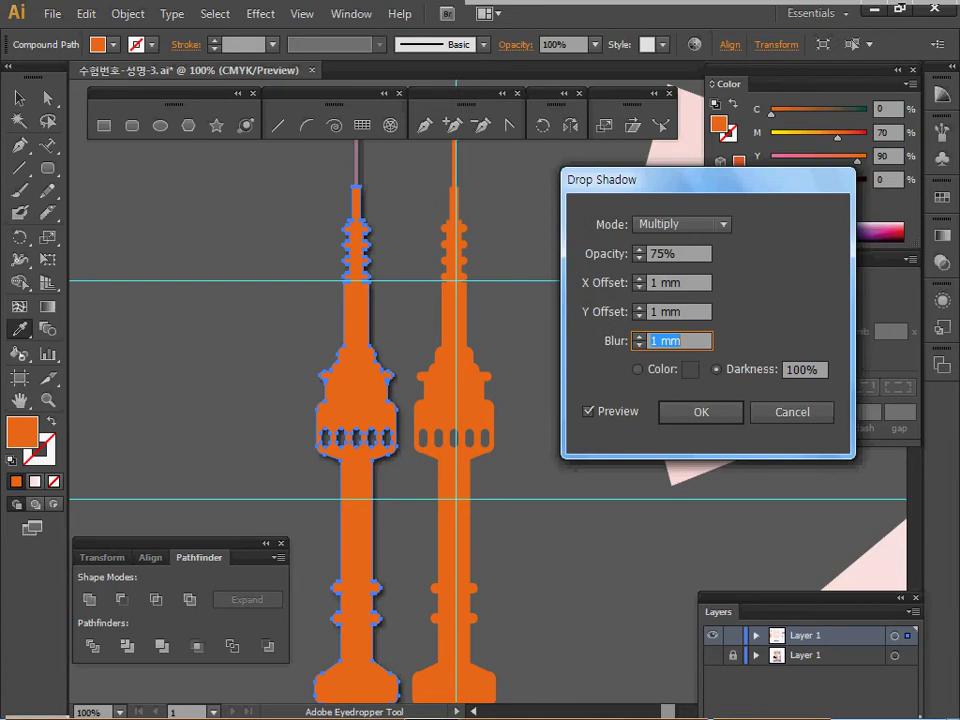
pyautogui.press('Return')
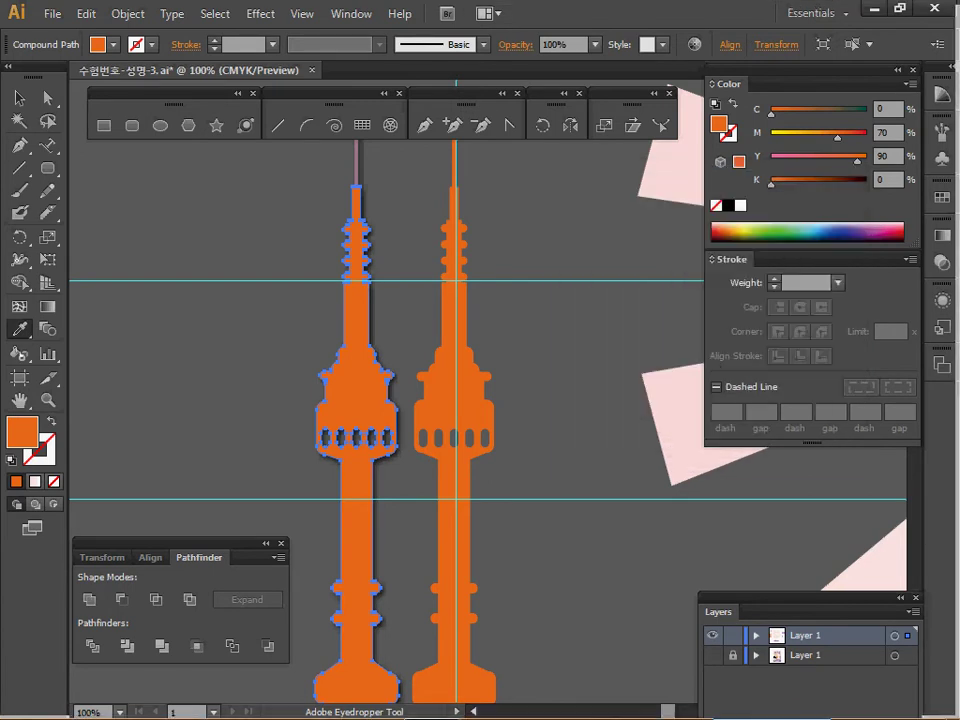
pyautogui.keyDown('ctrl'); pyautogui.keyDown('alt'); pyautogui.click(510, 418); pyautogui.keyUp('alt'); pyautogui.keyUp('ctrl')
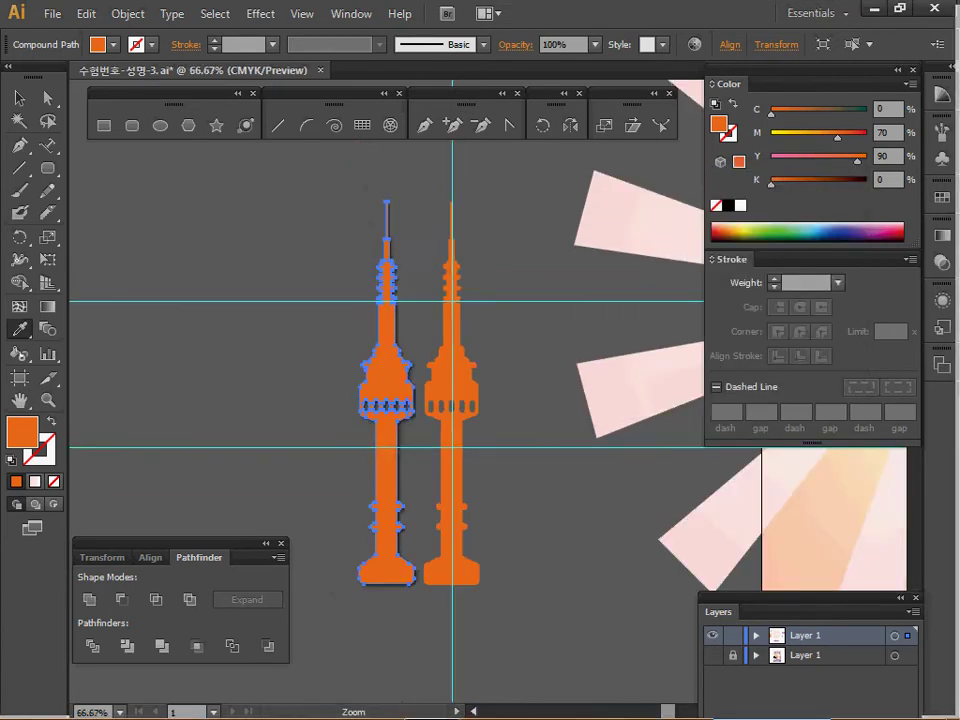
# Cut the shadowed tower to the clipboard and delete the orange original tower beside the artboard
pyautogui.keyDown('ctrl'); pyautogui.keyDown('alt'); pyautogui.click(573, 449); pyautogui.keyUp('alt'); pyautogui.keyUp('ctrl')
pyautogui.moveTo(573, 449); pyautogui.dragTo(404, 481)
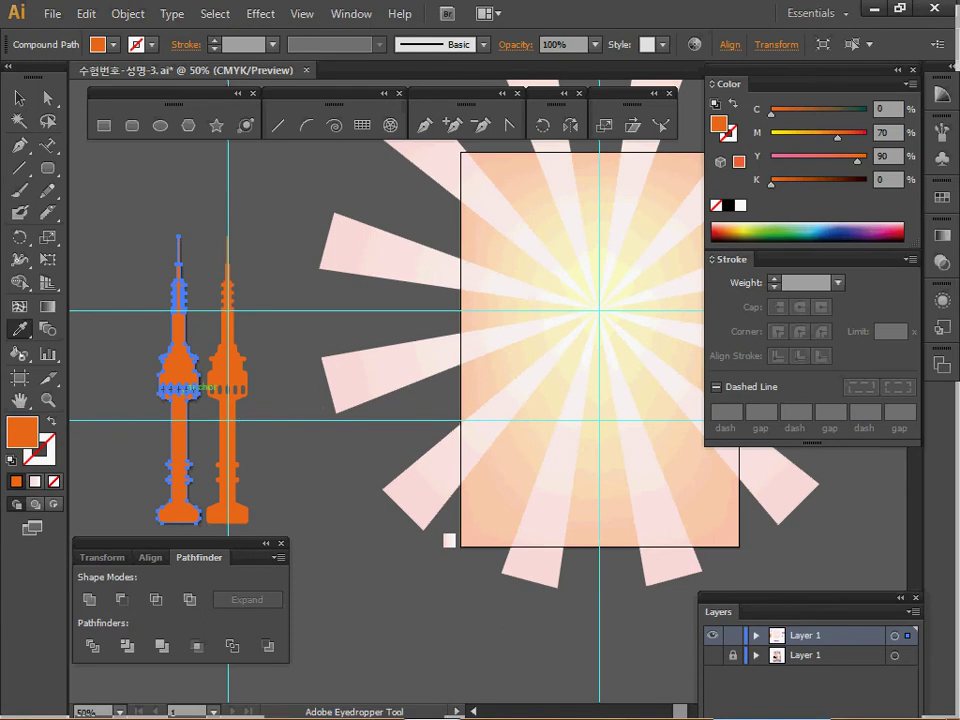
pyautogui.press('Delete')
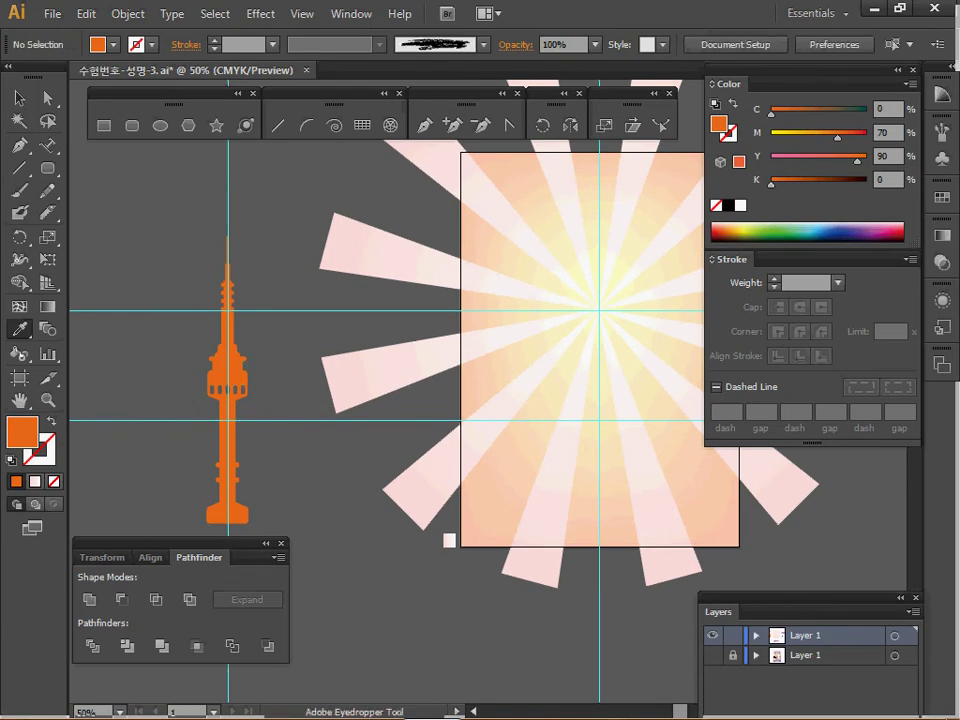
pyautogui.hotkey('ctrl', 'a')
pyautogui.keyDown('ctrl'); pyautogui.click(288, 372); pyautogui.keyUp('ctrl')
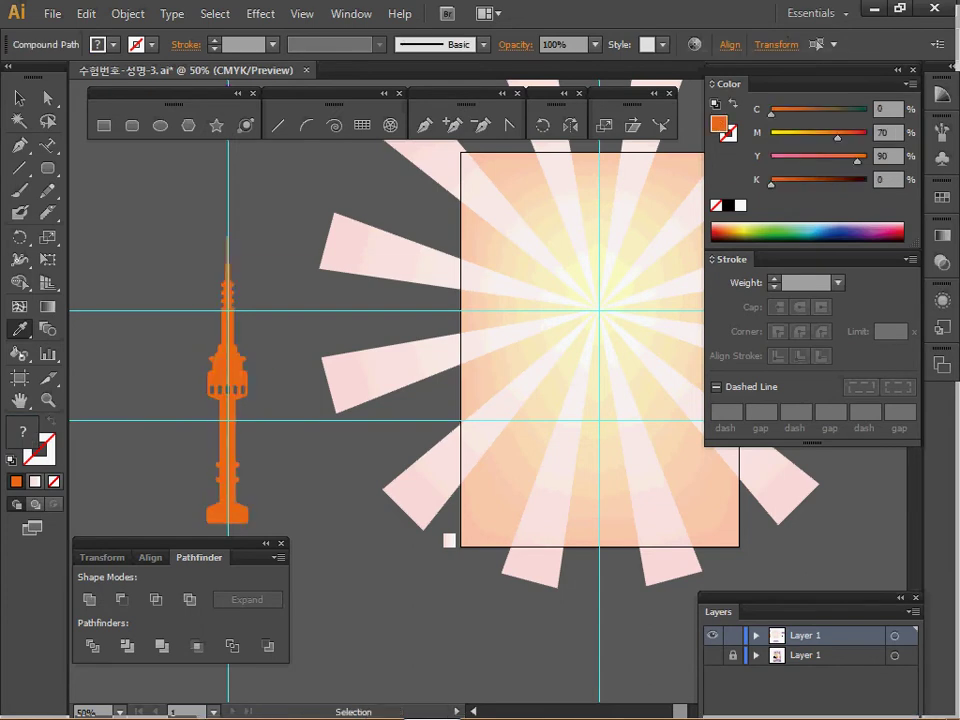
pyautogui.keyDown('ctrl'); pyautogui.click(243, 363); pyautogui.keyUp('ctrl')
pyautogui.press('Delete')
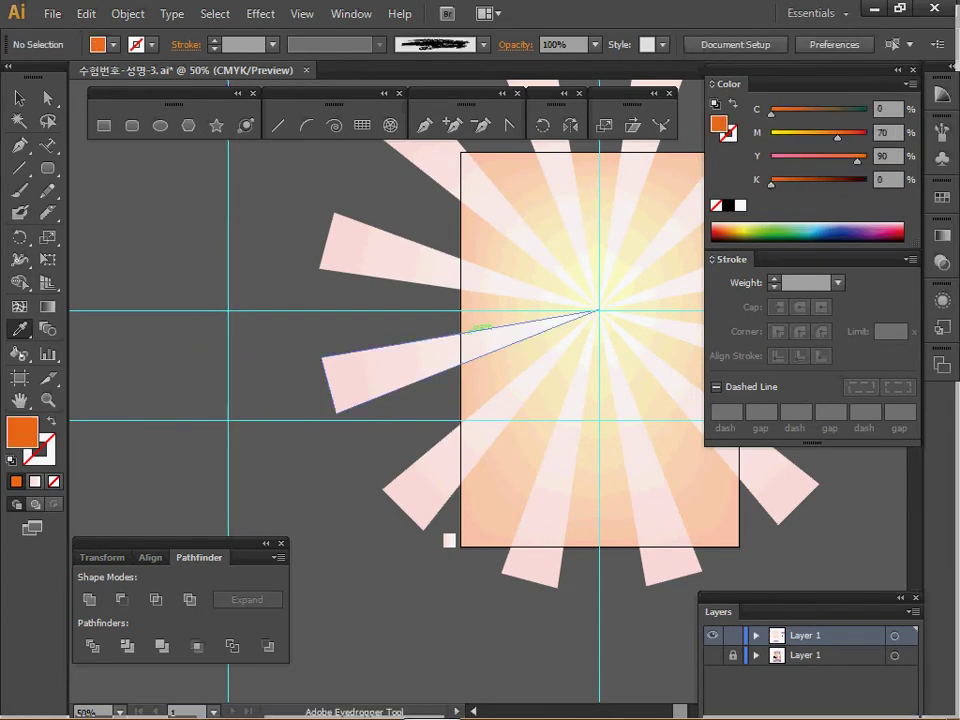
# Paste the shadowed tower onto the sunburst artboard
pyautogui.keyDown('ctrl'); pyautogui.click(585, 449); pyautogui.keyUp('ctrl')
pyautogui.moveTo(585, 449); pyautogui.dragTo(541, 554)
pyautogui.hotkey('ctrl', 'v')
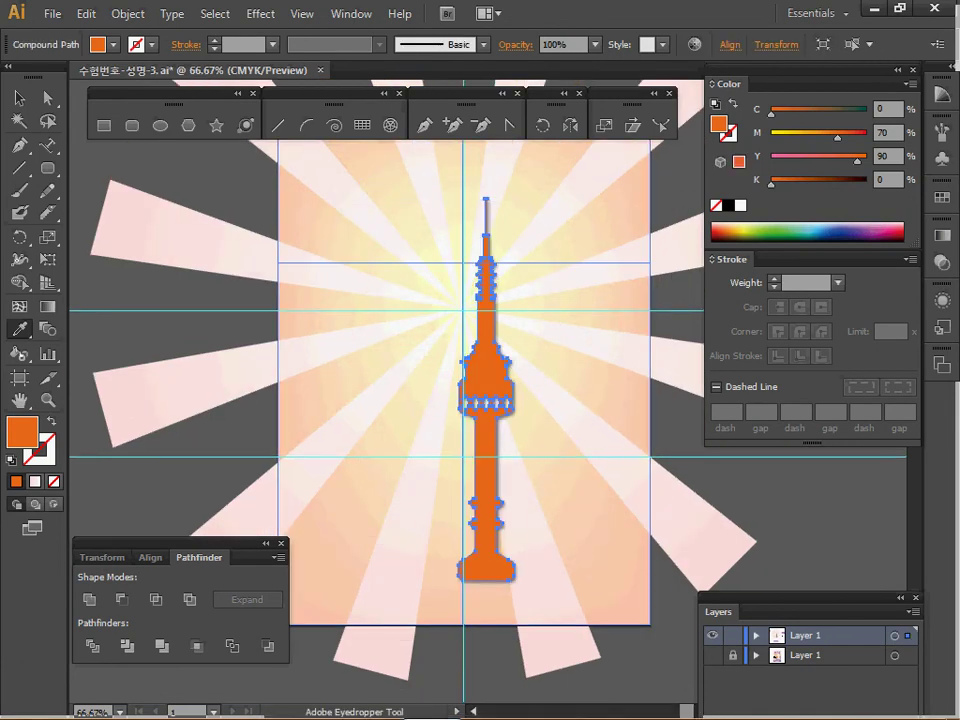
# Show the locked reference layer with the working layer in outline, and nudge the tower left and down onto the reference tower
pyautogui.click(712, 655)
pyautogui.keyDown('ctrl'); pyautogui.click(712, 636); pyautogui.keyUp('ctrl')
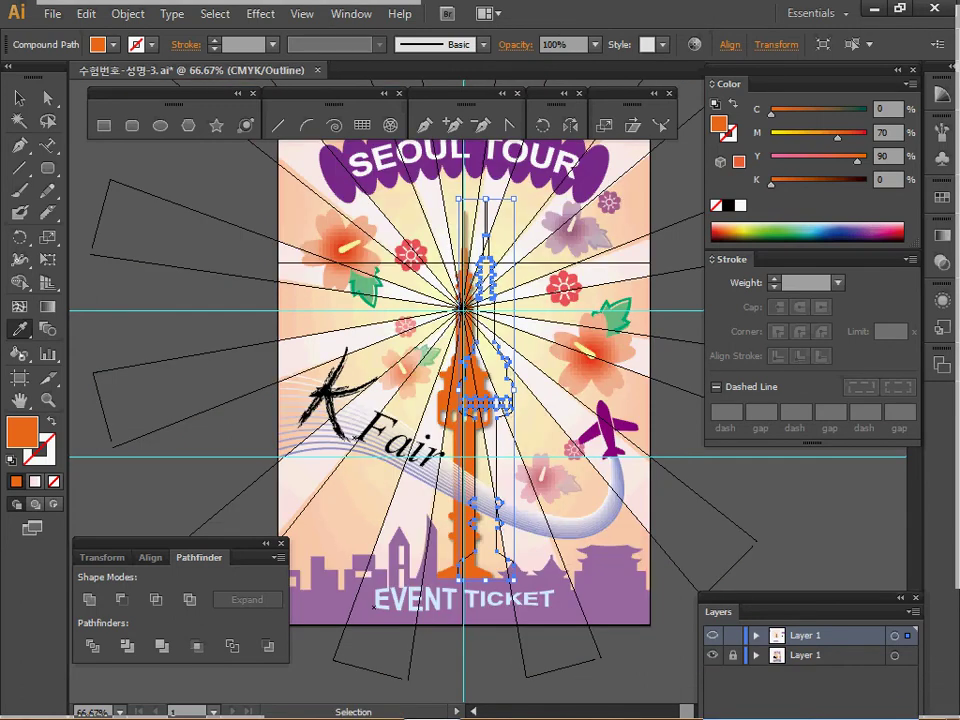
pyautogui.hotkey('shift', 'Left')
pyautogui.hotkey('shift', 'Left')
pyautogui.hotkey('shift', 'Left')
pyautogui.press('Down')
pyautogui.press('Down')
pyautogui.press('Down')
pyautogui.press('Down')
pyautogui.press('Down')
pyautogui.press('Down')
pyautogui.press('Down')
pyautogui.press('Down')
pyautogui.press('Down')
pyautogui.press('Down')
pyautogui.press('Down')
pyautogui.press('Down')
pyautogui.press('Down')
pyautogui.press('Down')
pyautogui.press('Down')
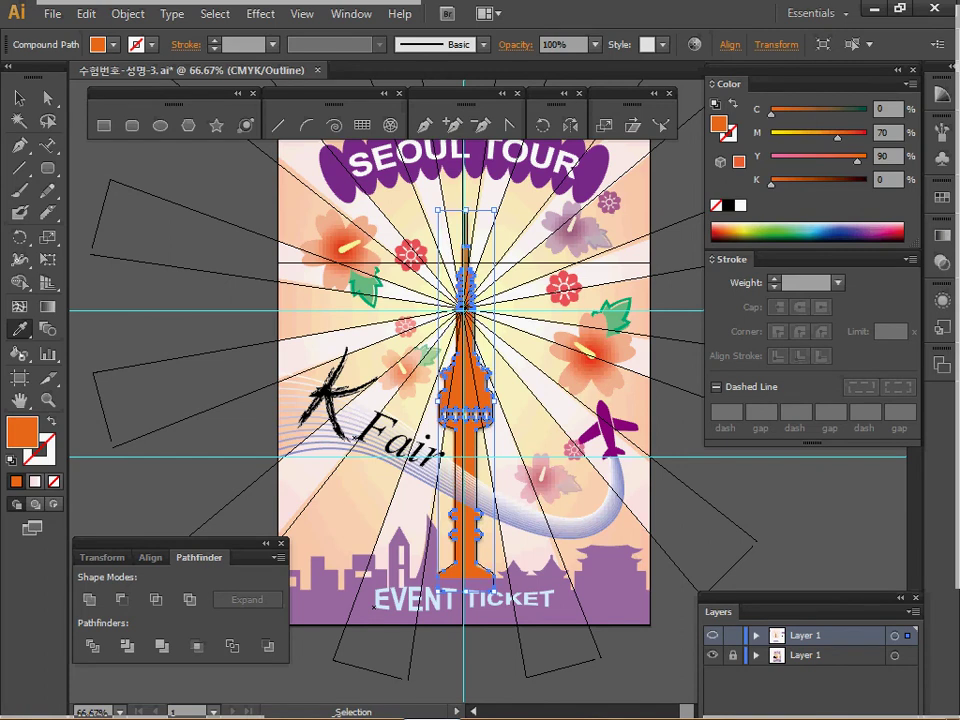
# Return the working layer to preview, hide the reference layer, and save the document
pyautogui.click(712, 635)
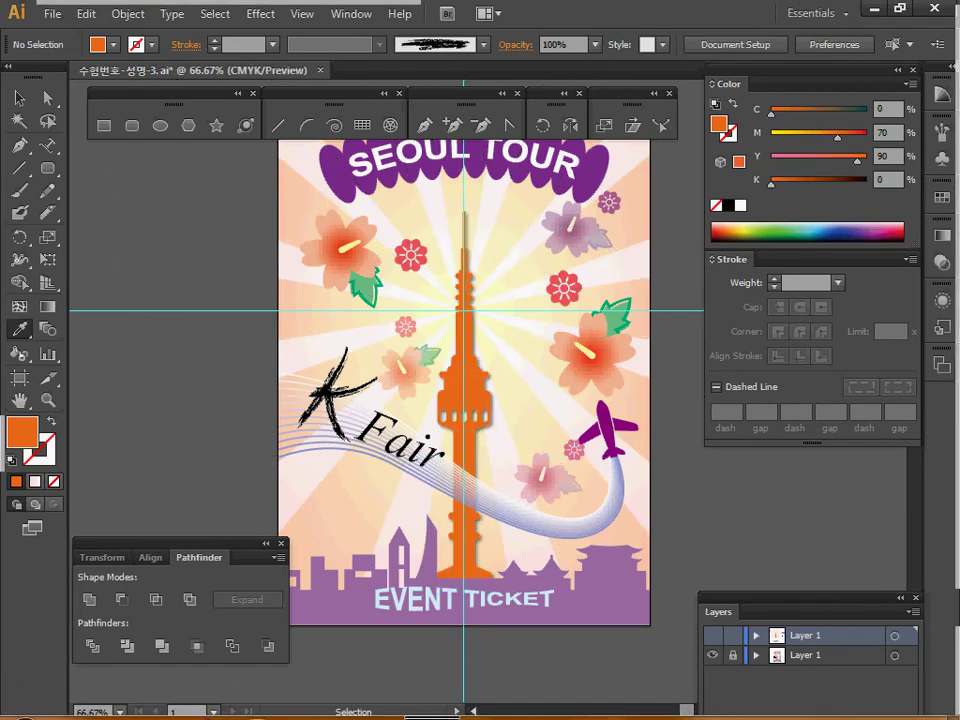
pyautogui.hotkey('ctrl', 'y')
pyautogui.hotkey('ctrl', 'y')
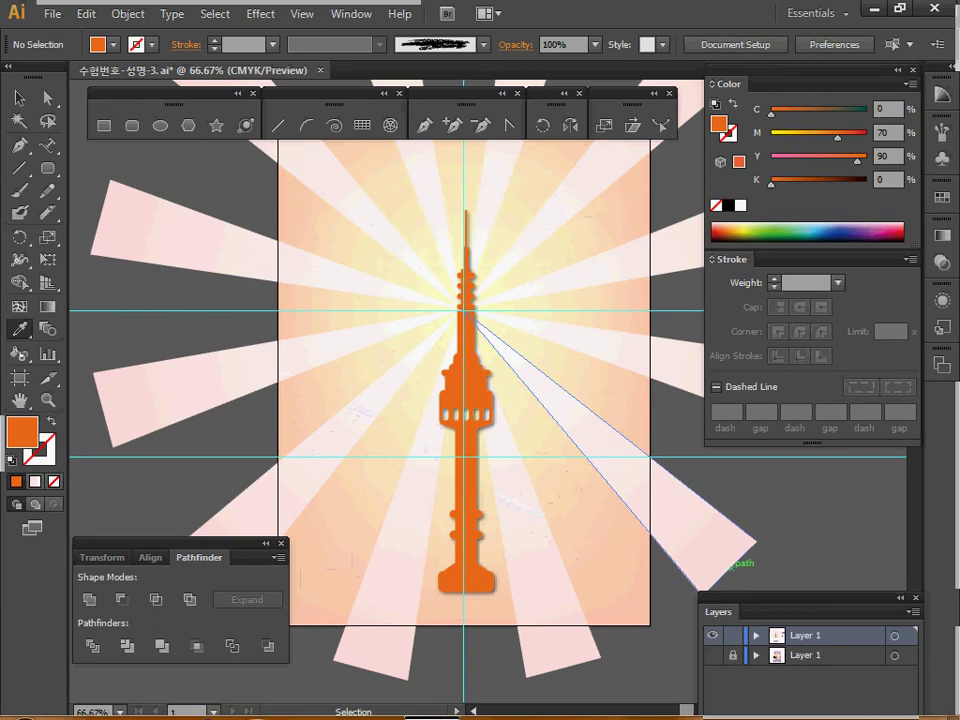
pyautogui.hotkey('ctrl', 's')
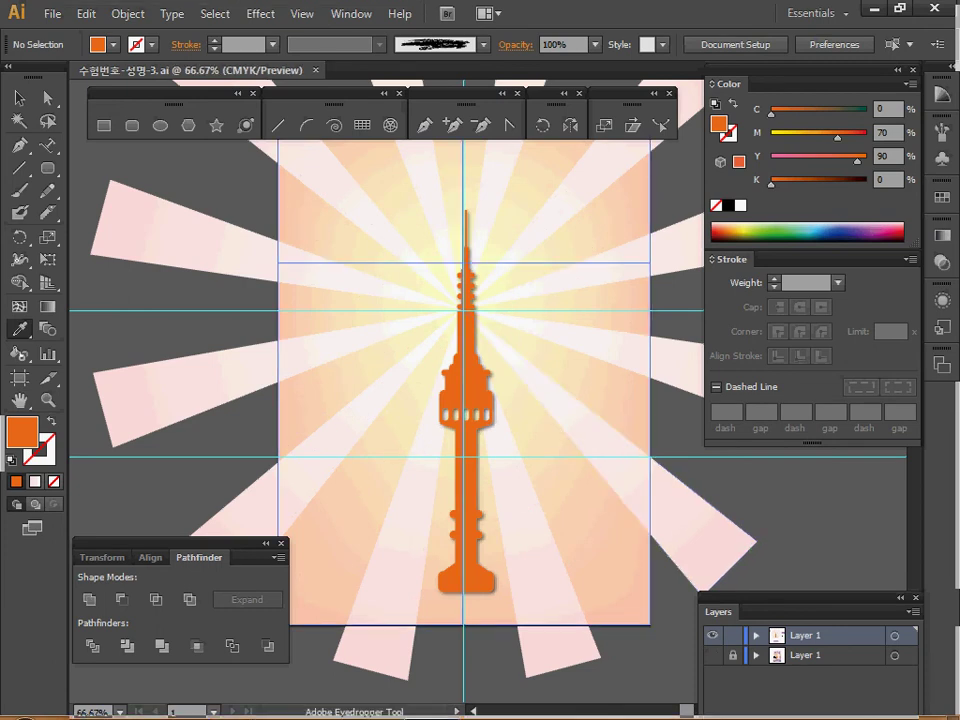
# Create a 240 × 24 mm rectangle over the base of the purple skyline from its left edge, with the default white fill and black stroke
pyautogui.press('space')
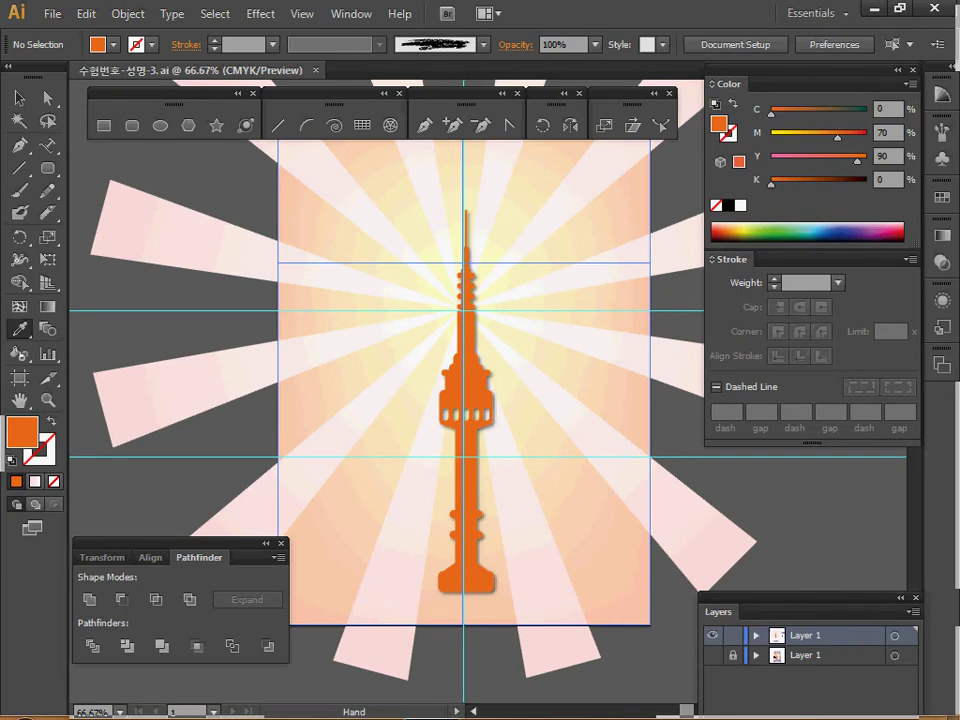
pyautogui.moveTo(540, 540); pyautogui.dragTo(551, 320)
pyautogui.moveTo(500, 560); pyautogui.dragTo(501, 260)
pyautogui.keyDown('ctrl'); pyautogui.click(487, 416); pyautogui.keyUp('ctrl')
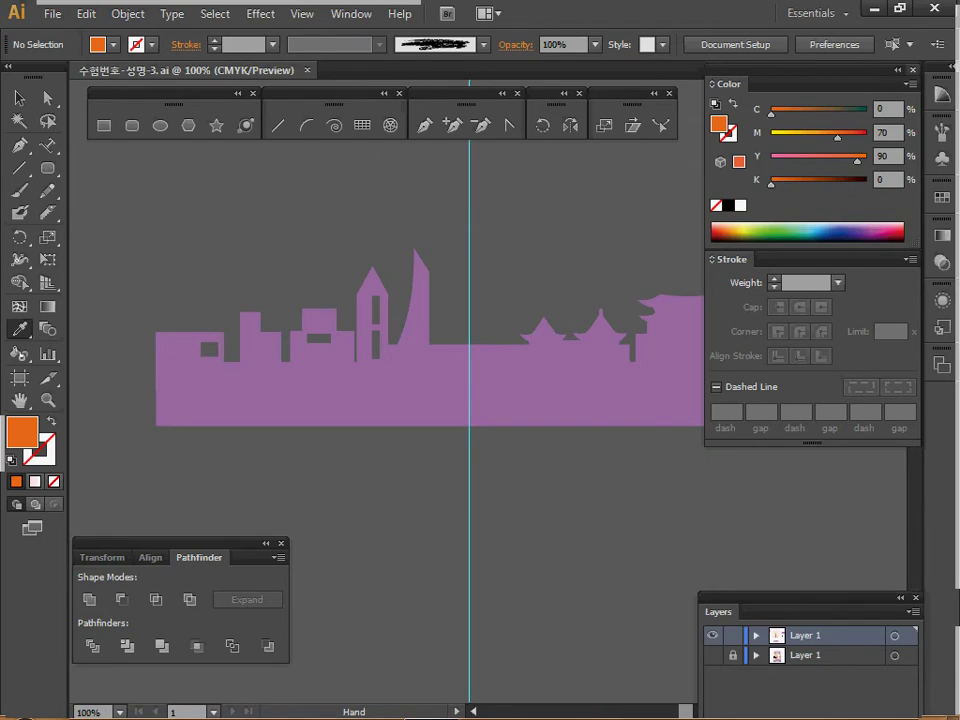
pyautogui.click(898, 70)
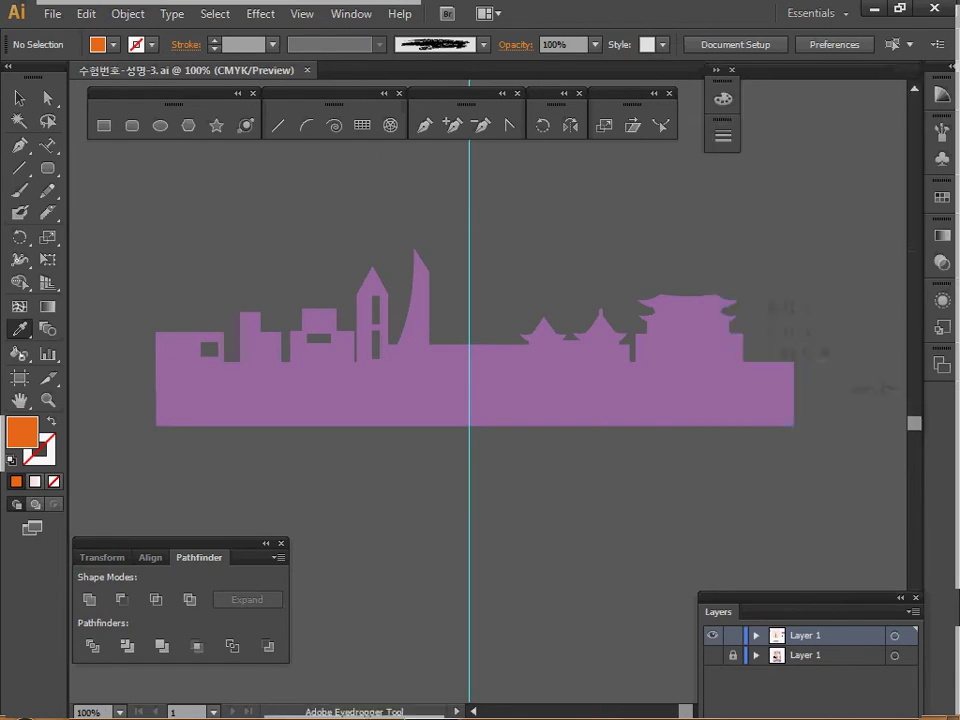
pyautogui.keyDown('ctrl'); pyautogui.click(419, 398); pyautogui.keyUp('ctrl')
pyautogui.moveTo(419, 398); pyautogui.dragTo(428, 384)
pyautogui.keyDown('ctrl'); pyautogui.keyDown('alt'); pyautogui.click(472, 418); pyautogui.keyUp('alt'); pyautogui.keyUp('ctrl')
pyautogui.moveTo(472, 418); pyautogui.dragTo(429, 351)
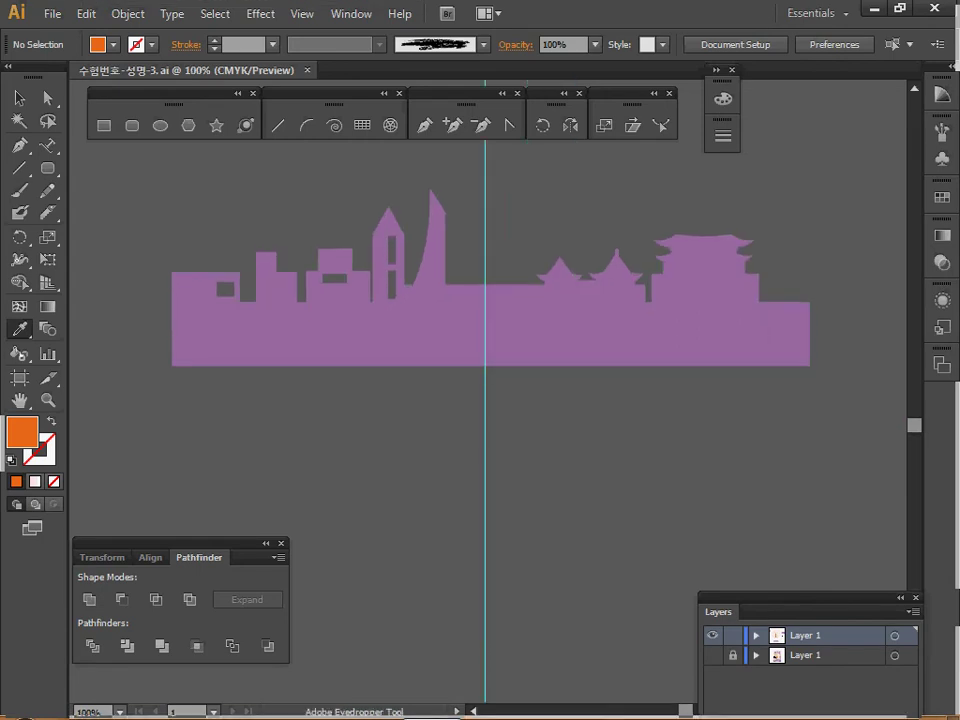
pyautogui.press('m')
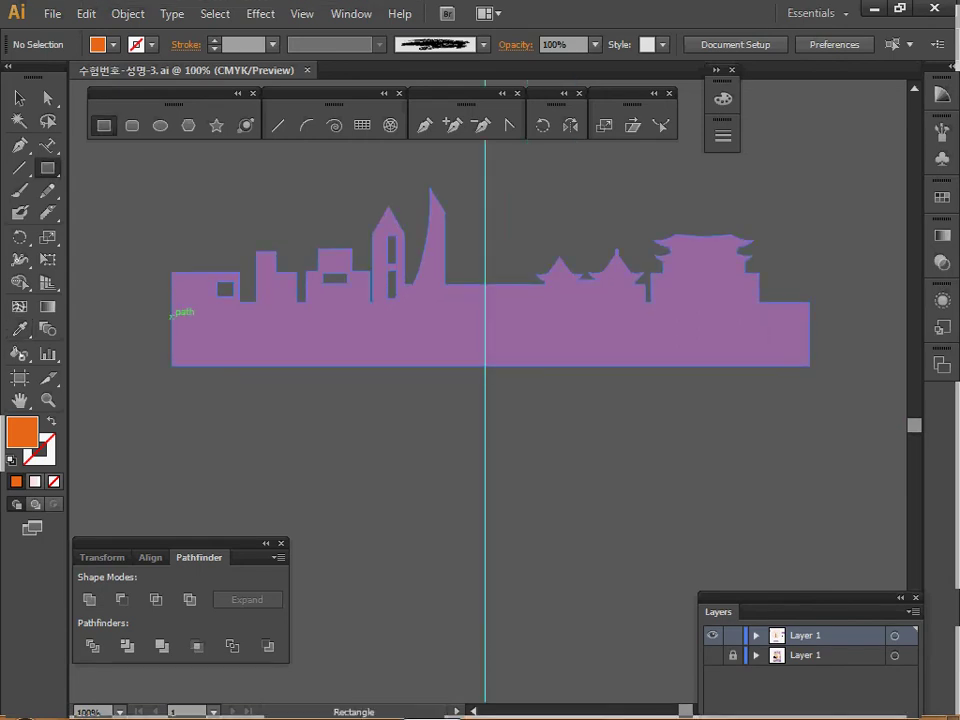
pyautogui.click(171, 315)
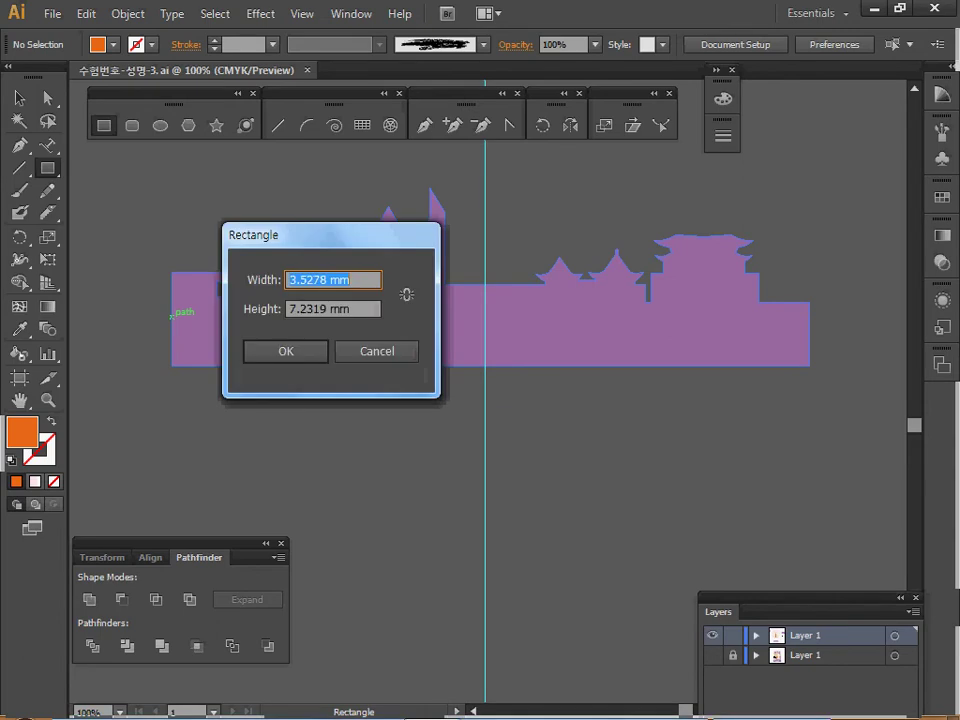
pyautogui.write('240')
pyautogui.press('Tab')
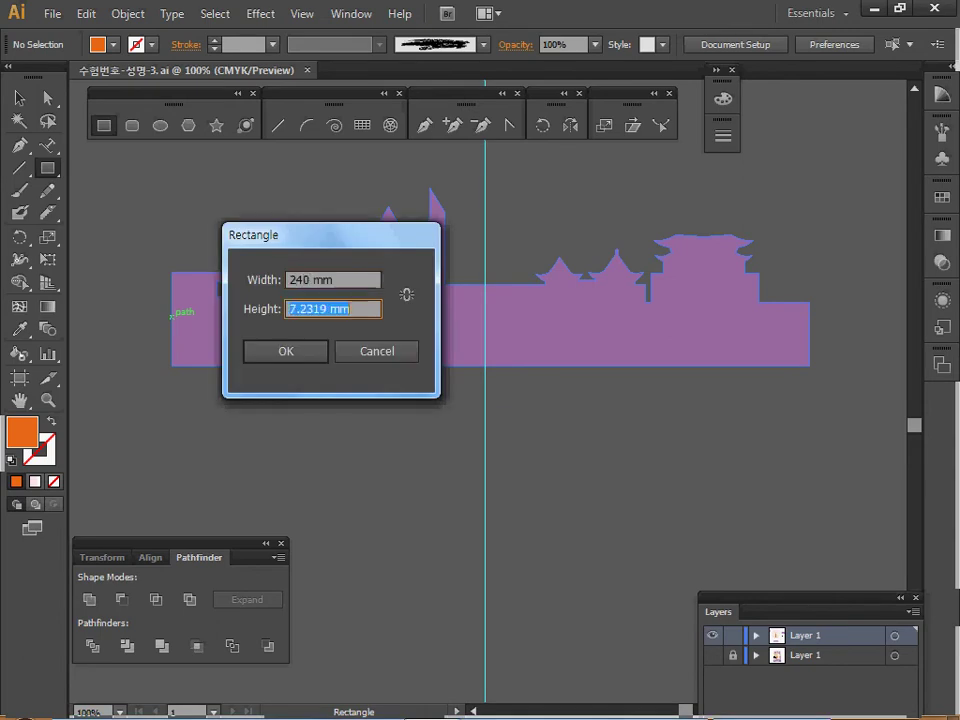
pyautogui.write('24')
pyautogui.press('Return')
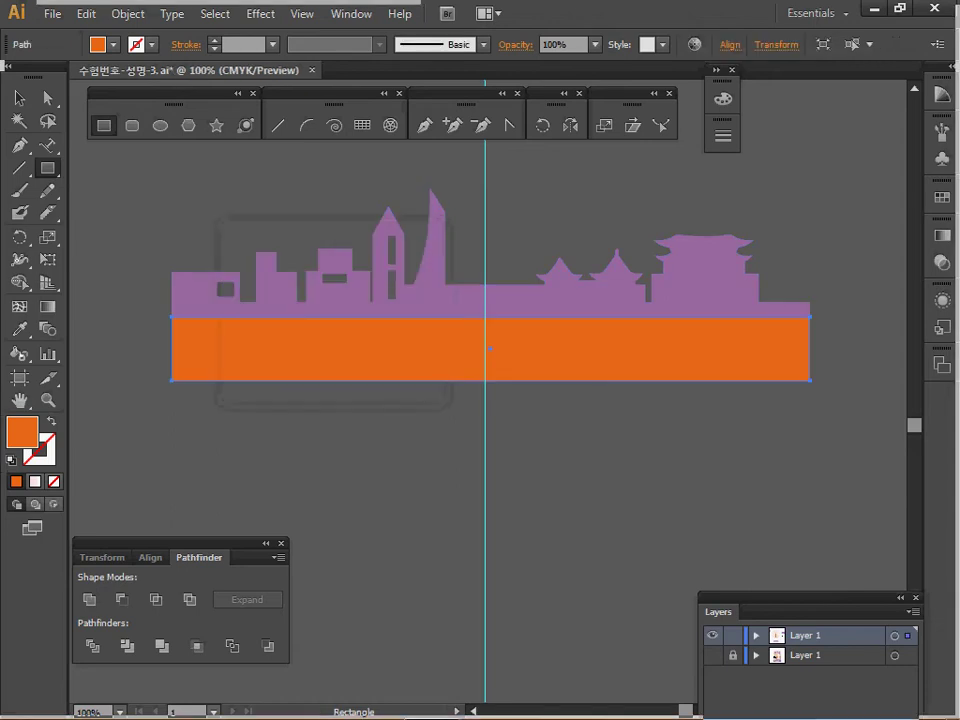
pyautogui.click(11, 460)
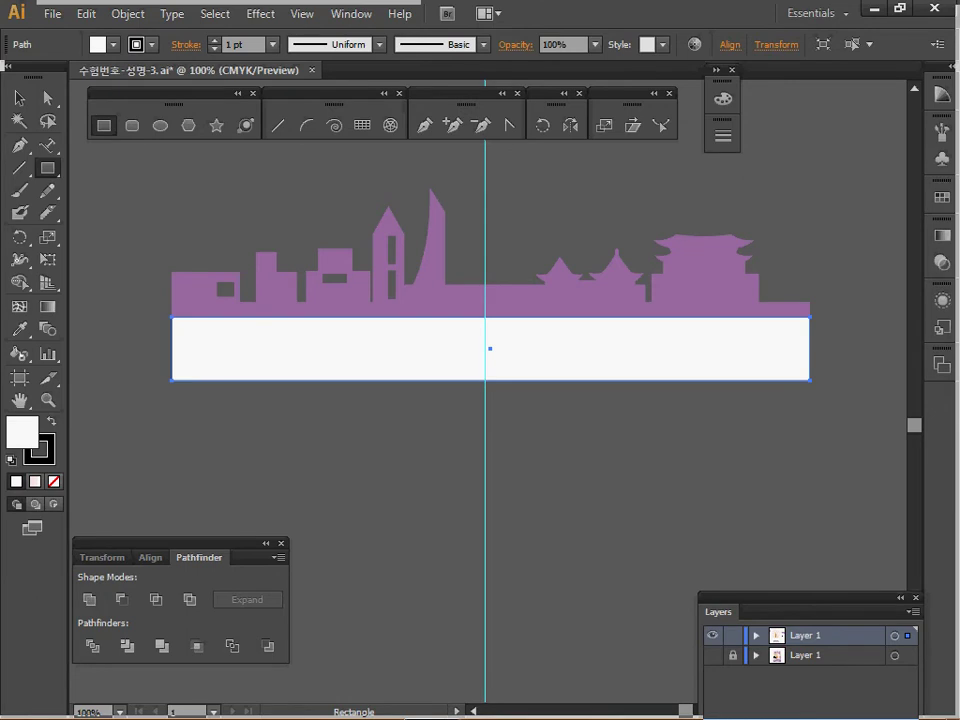
# Remove the fill from the long base rectangle and nudge it up to line up with the skyline's lower strip
pyautogui.press('/')
pyautogui.keyDown('ctrl'); pyautogui.click(314, 365); pyautogui.keyUp('ctrl')
pyautogui.press('Up')
pyautogui.press('Up')
pyautogui.press('Up')
pyautogui.press('Up')
pyautogui.hotkey('shift', 'Up')
pyautogui.hotkey('shift', 'Up')
pyautogui.hotkey('shift', 'Down')
pyautogui.press('Down')
pyautogui.press('Up')
pyautogui.press('Up')
pyautogui.press('Up')
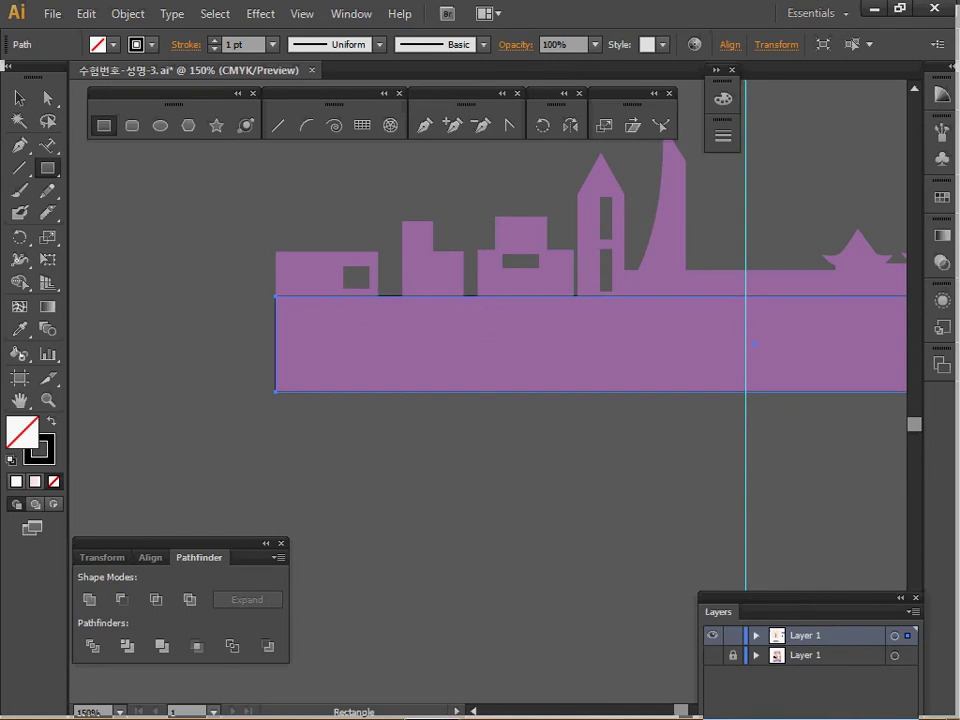
# Trace the three leftmost buildings with unfilled rectangles, using two overlapping rectangles for each of the second and third buildings
pyautogui.hotkey('ctrl', '=')
pyautogui.keyDown('ctrl'); pyautogui.click(371, 388); pyautogui.keyUp('ctrl')
pyautogui.moveTo(371, 397); pyautogui.dragTo(356, 413)
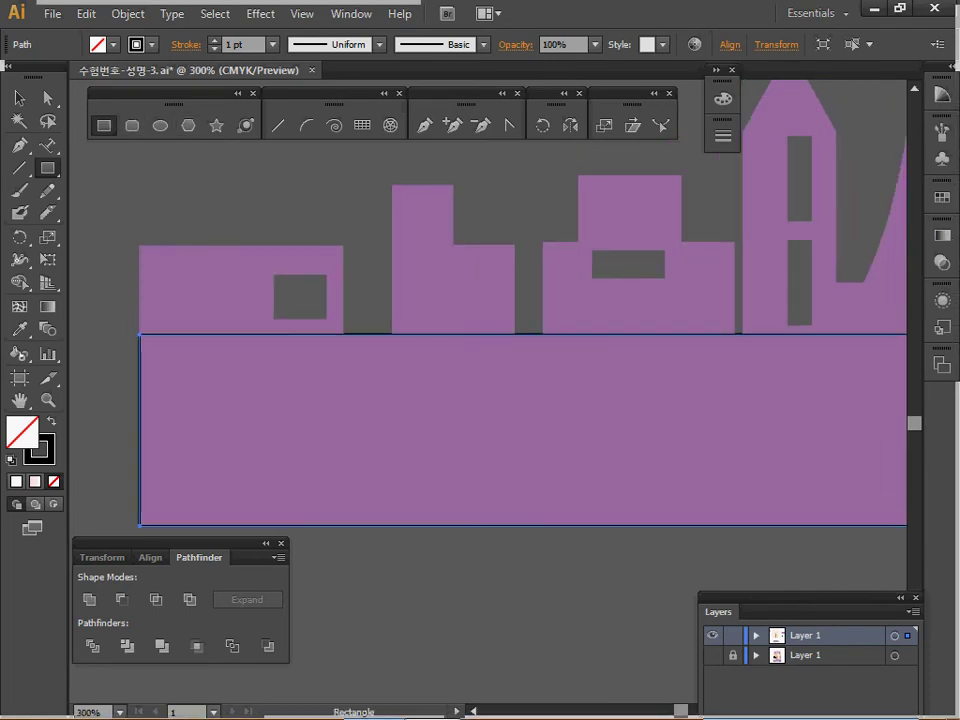
pyautogui.moveTo(139, 366); pyautogui.dragTo(343, 245)
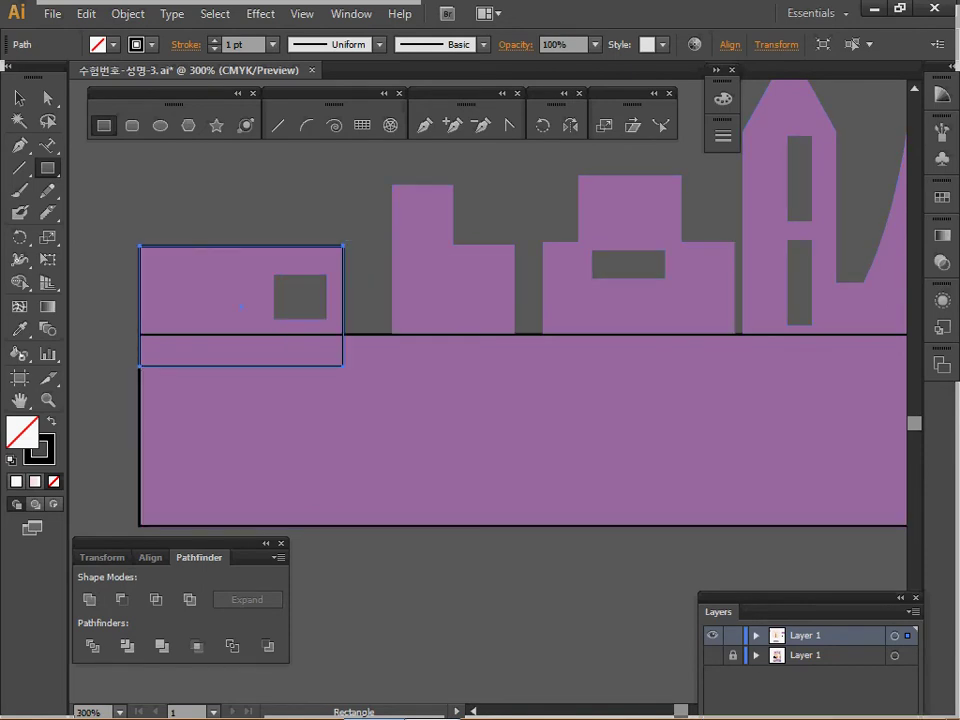
pyautogui.moveTo(392, 352); pyautogui.dragTo(453, 184)
pyautogui.moveTo(435, 366); pyautogui.dragTo(515, 244)
pyautogui.moveTo(543, 360); pyautogui.dragTo(734, 241)
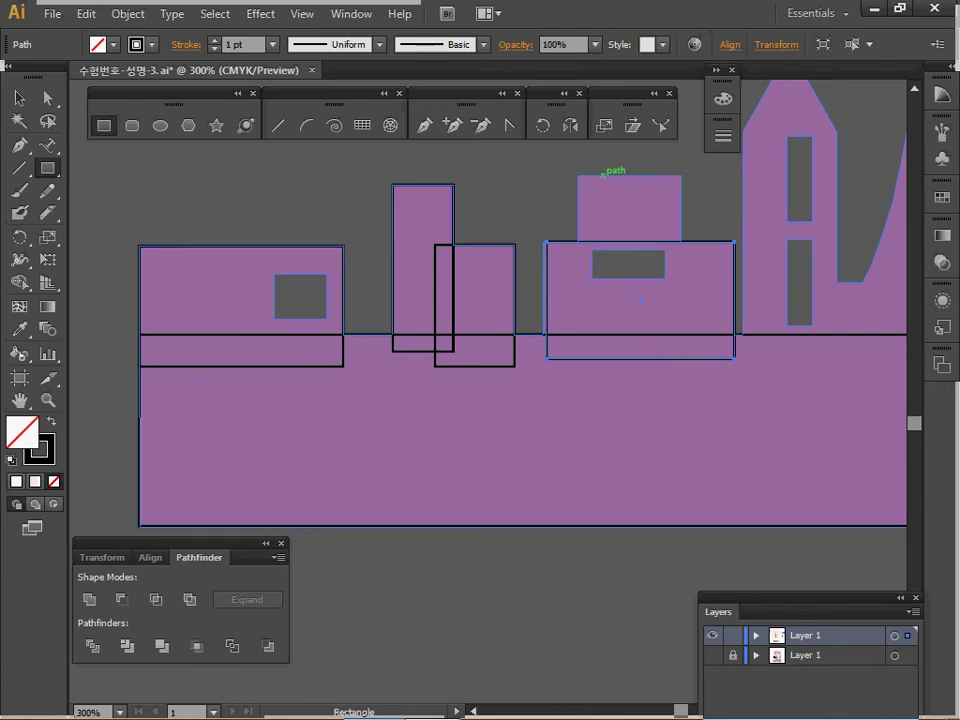
pyautogui.moveTo(579, 176)
pyautogui.mouseDown()
pyautogui.moveTo(637, 246)
pyautogui.moveTo(680, 261)
pyautogui.moveTo(682, 282)
pyautogui.mouseUp()
# Draw outline rectangles over the pointed tower's body, the long low wall, the pavilions' shared base and the curved tower
pyautogui.keyDown('ctrl'); pyautogui.keyDown('alt'); pyautogui.click(716, 319); pyautogui.keyUp('alt'); pyautogui.keyUp('ctrl')
pyautogui.moveTo(716, 319); pyautogui.dragTo(535, 288)
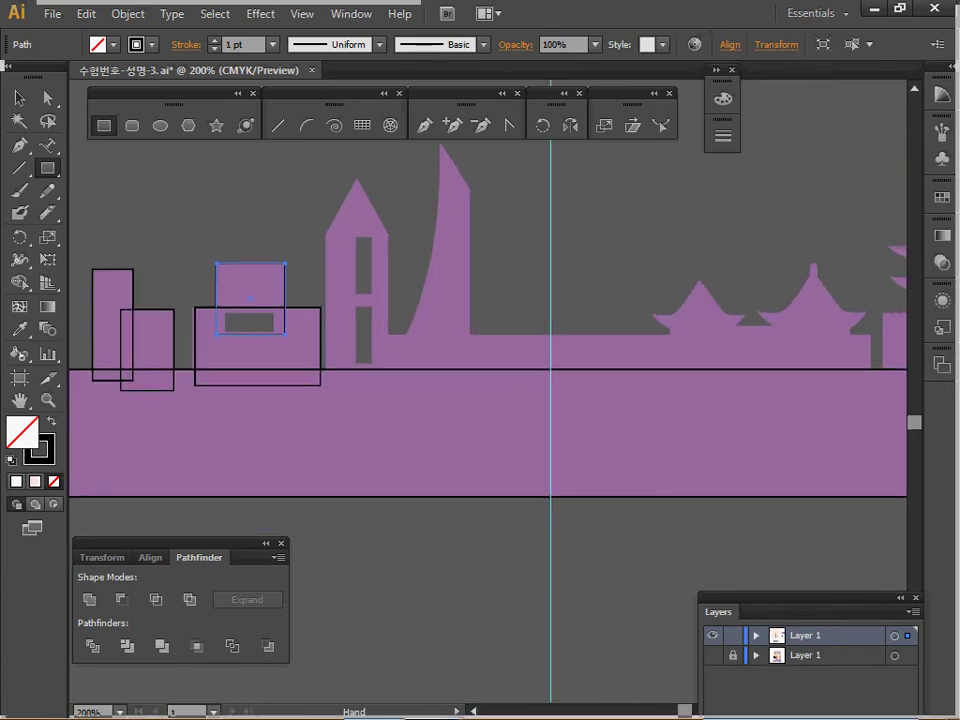
pyautogui.moveTo(326, 233)
pyautogui.mouseDown()
pyautogui.moveTo(396, 385)
pyautogui.moveTo(387, 390)
pyautogui.mouseUp()
pyautogui.moveTo(385, 335)
pyautogui.mouseDown()
pyautogui.moveTo(692, 384)
pyautogui.moveTo(868, 390)
pyautogui.mouseUp()
pyautogui.moveTo(670, 350)
pyautogui.mouseDown()
pyautogui.moveTo(855, 333)
pyautogui.moveTo(850, 327)
pyautogui.mouseUp()
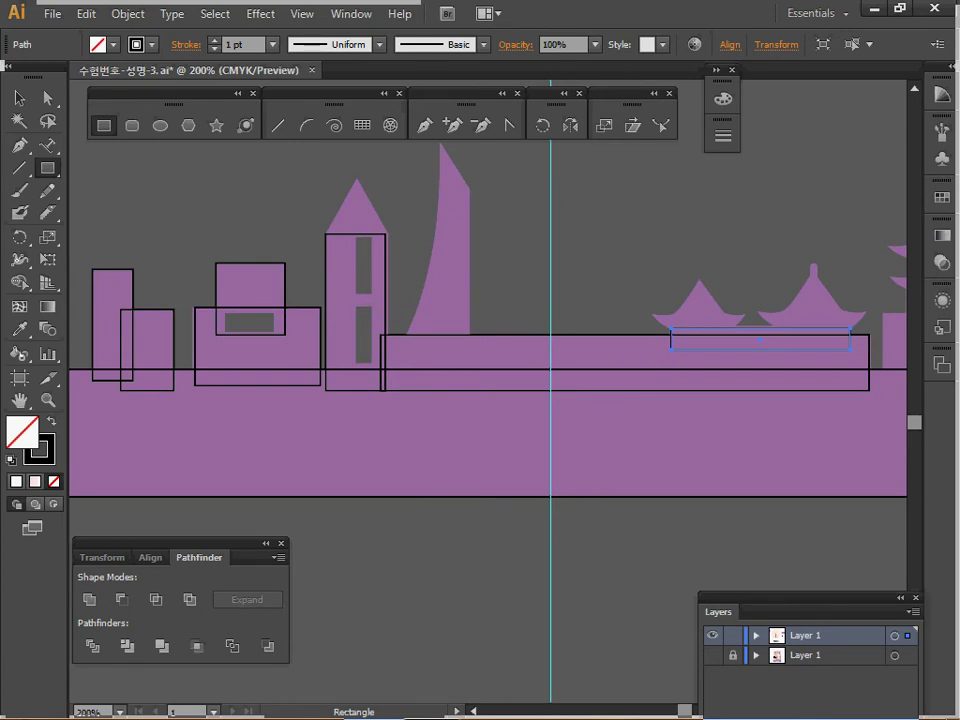
pyautogui.moveTo(471, 347); pyautogui.dragTo(440, 142)
# Draw two outline rectangles over the palace building at the skyline's right, one for the lower block and one beneath the roof
pyautogui.press('space')
pyautogui.moveTo(634, 298); pyautogui.dragTo(235, 304)
pyautogui.press('space')
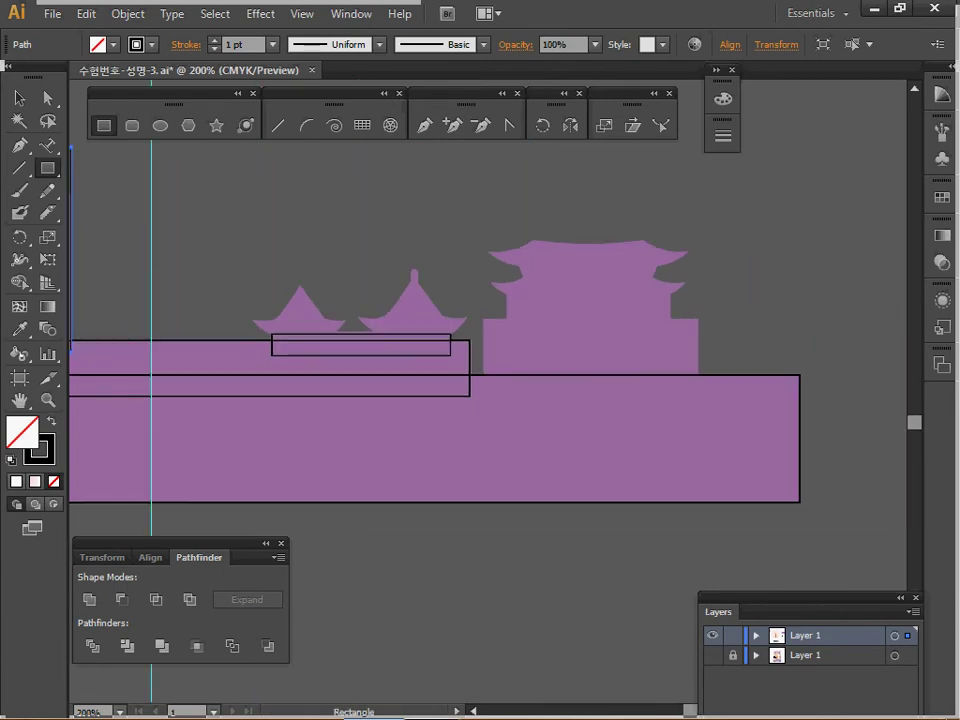
pyautogui.moveTo(484, 384); pyautogui.dragTo(698, 319)
pyautogui.moveTo(507, 324); pyautogui.dragTo(670, 293)
# Widen the pointed tower's rectangle so its right side meets the edge of the tower's roof
pyautogui.moveTo(456, 328); pyautogui.dragTo(722, 325)
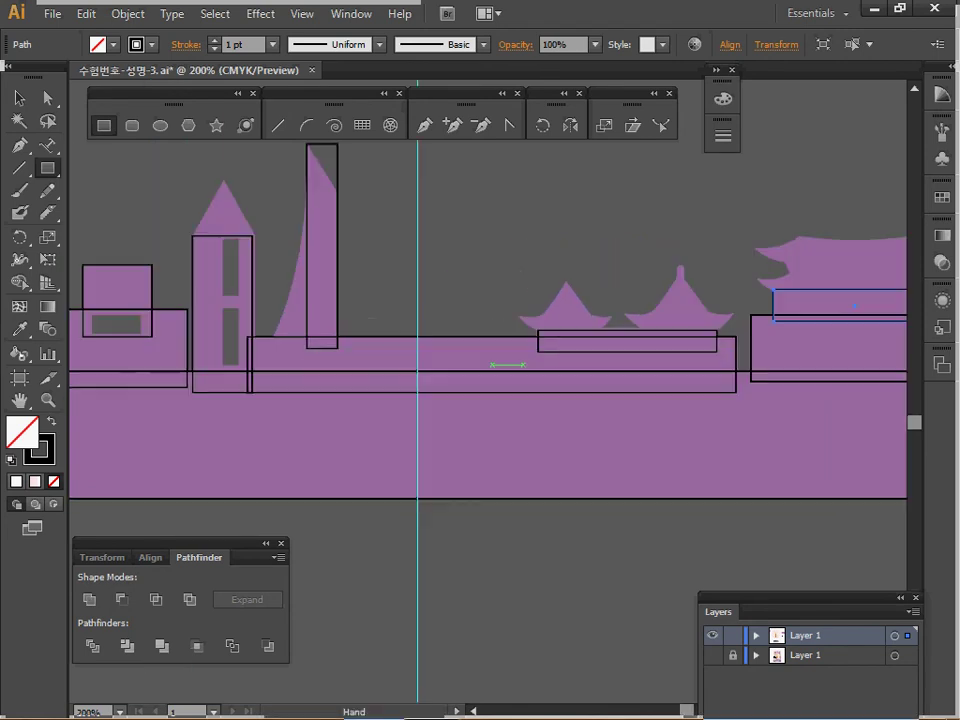
pyautogui.keyDown('ctrl'); pyautogui.click(722, 325); pyautogui.keyUp('ctrl')
pyautogui.moveTo(310, 400); pyautogui.dragTo(585, 376)
pyautogui.keyDown('ctrl'); pyautogui.click(584, 382); pyautogui.keyUp('ctrl')
pyautogui.moveTo(164, 342); pyautogui.dragTo(726, 444)
pyautogui.moveTo(497, 345); pyautogui.dragTo(445, 364)
pyautogui.keyDown('ctrl'); pyautogui.click(440, 412); pyautogui.keyUp('ctrl')
pyautogui.moveTo(440, 474); pyautogui.dragTo(446, 470)
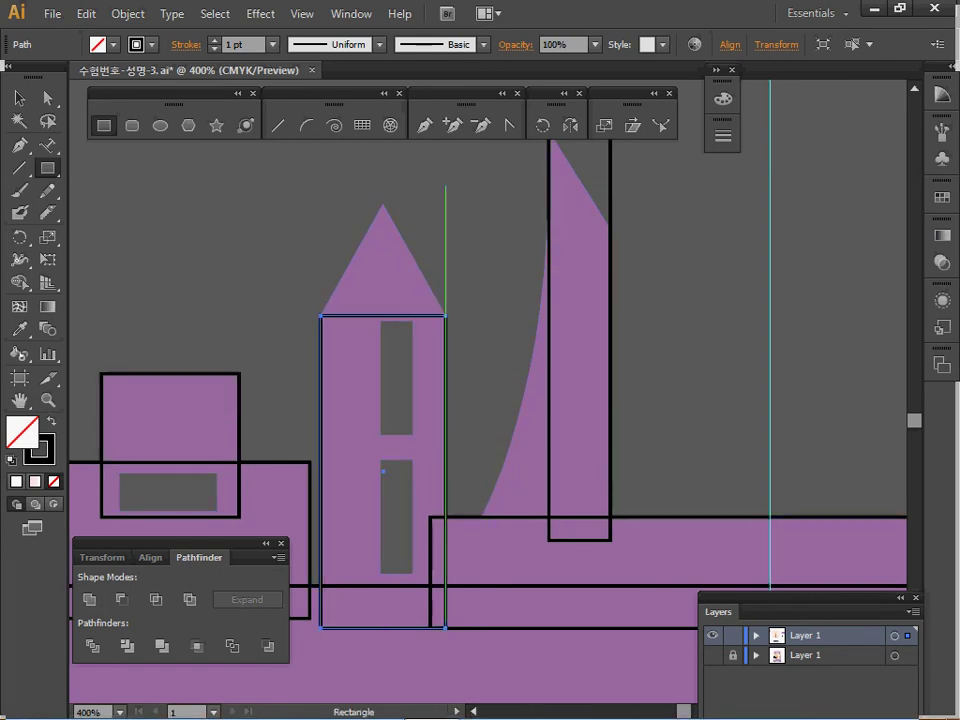
# Add an anchor point midway along the pointed tower outline's top edge and raise it to the roof's peak
pyautogui.click(453, 125)
pyautogui.click(384, 316)
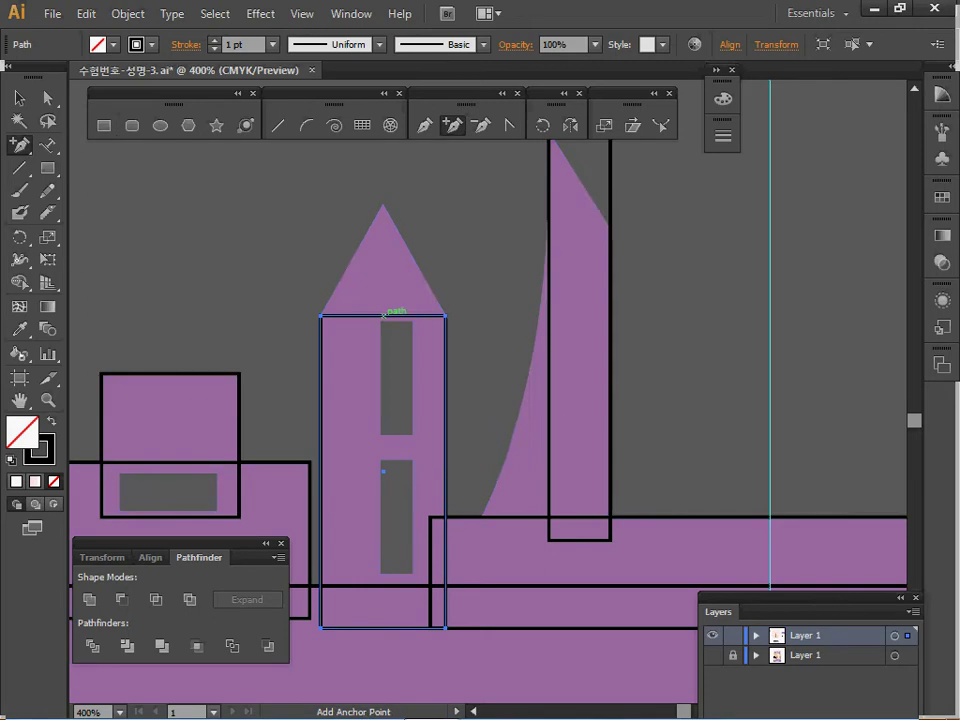
pyautogui.moveTo(384, 316); pyautogui.dragTo(278, 282)
# Lower the top-right corner of the curved tower's rectangle until the top edge follows the silhouette's slant
pyautogui.press('space')
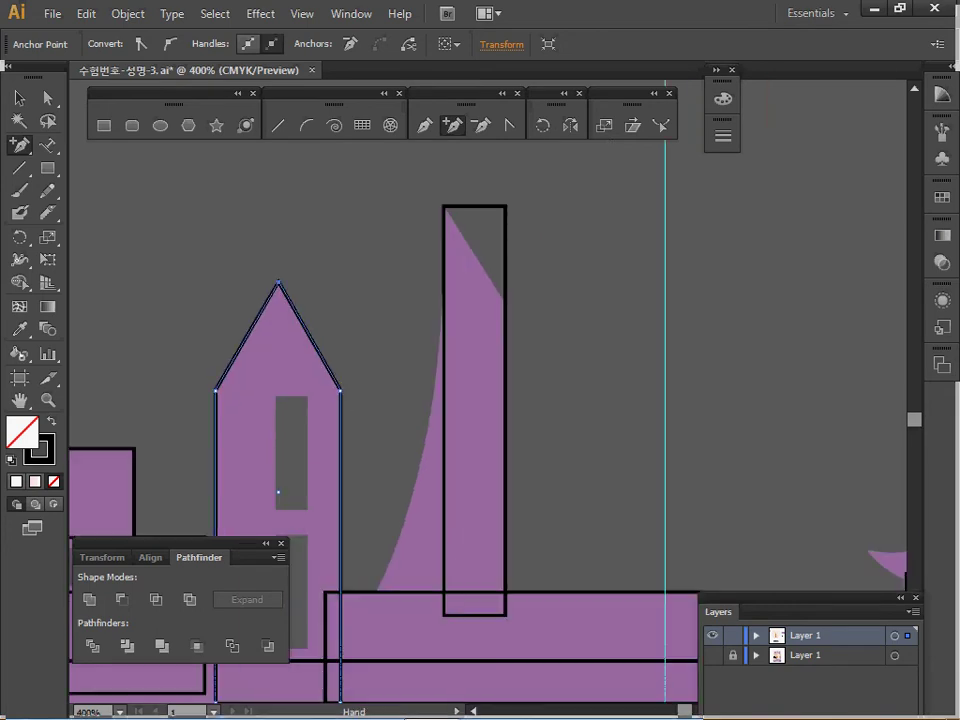
pyautogui.press('a')
pyautogui.click(507, 205)
pyautogui.press('Down')
pyautogui.press('Down')
pyautogui.press('Down')
pyautogui.press('Down')
pyautogui.press('Down')
pyautogui.press('Down')
pyautogui.press('Down')
pyautogui.press('Down')
pyautogui.press('Down')
pyautogui.press('Down')
pyautogui.press('Down')
pyautogui.press('Down')
pyautogui.press('Down')
pyautogui.press('Down')
pyautogui.press('Down')
pyautogui.press('Down')
pyautogui.press('Down')
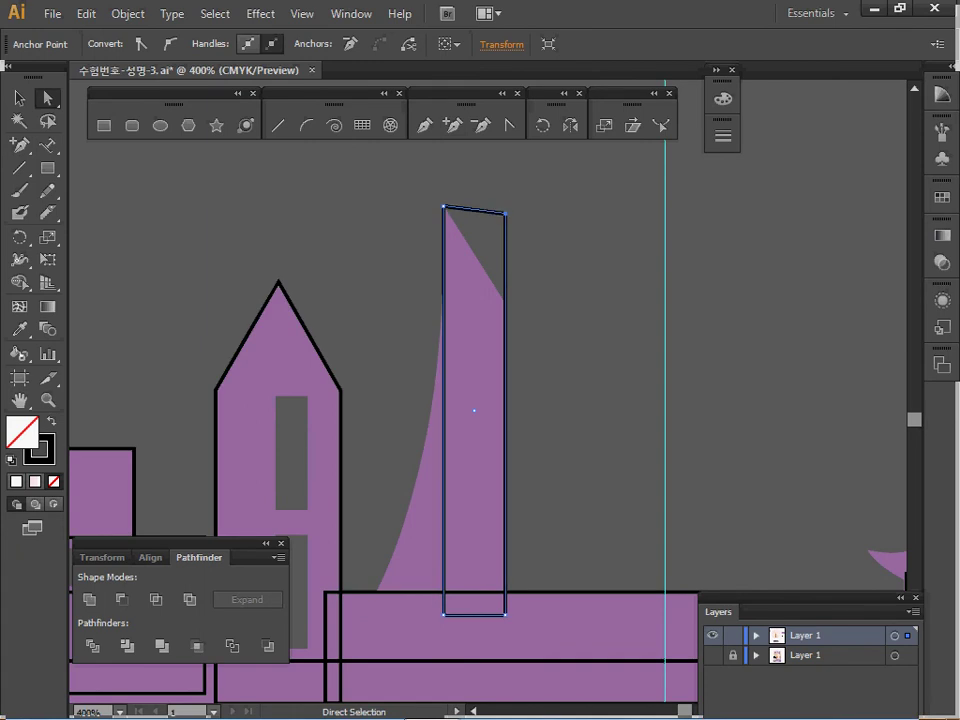
pyautogui.moveTo(505, 272); pyautogui.dragTo(505, 295)
# Add an anchor point on the curved tower outline's left edge and pull its bottom-left corner outward to the silhouette's foot
pyautogui.moveTo(505, 615); pyautogui.dragTo(584, 530)
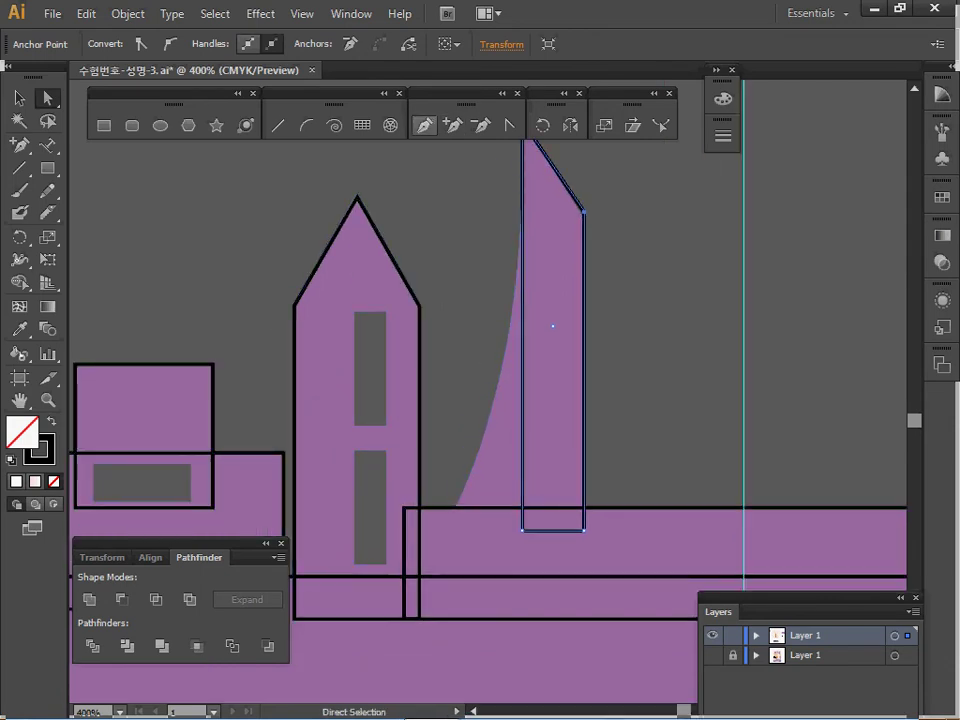
pyautogui.press('+')
pyautogui.click(522, 305)
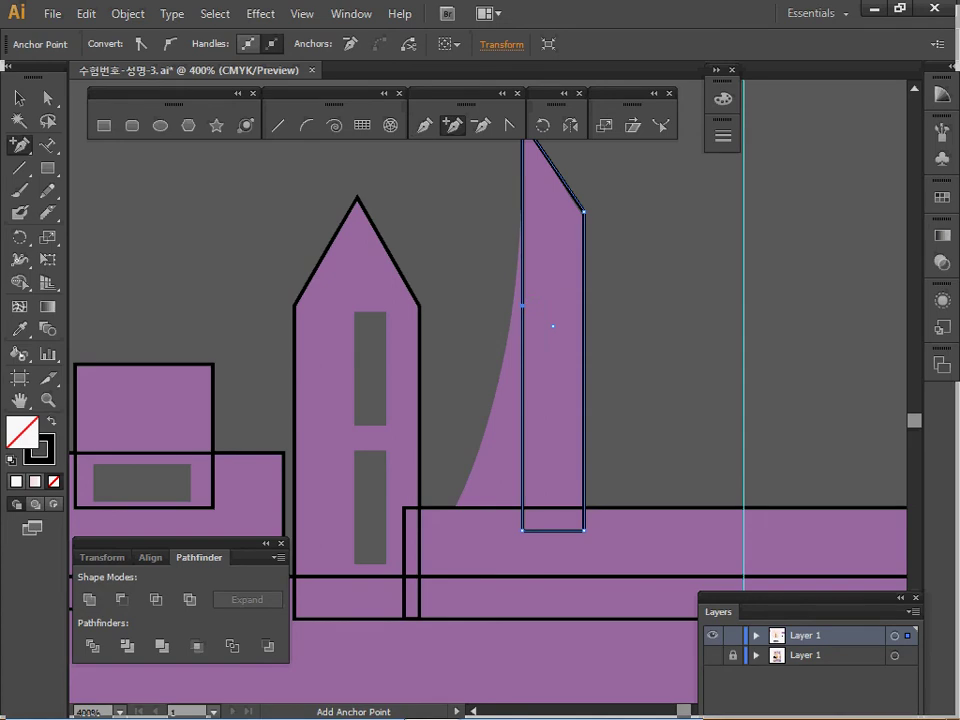
pyautogui.press('ctrl')
pyautogui.moveTo(522, 529); pyautogui.dragTo(445, 530)
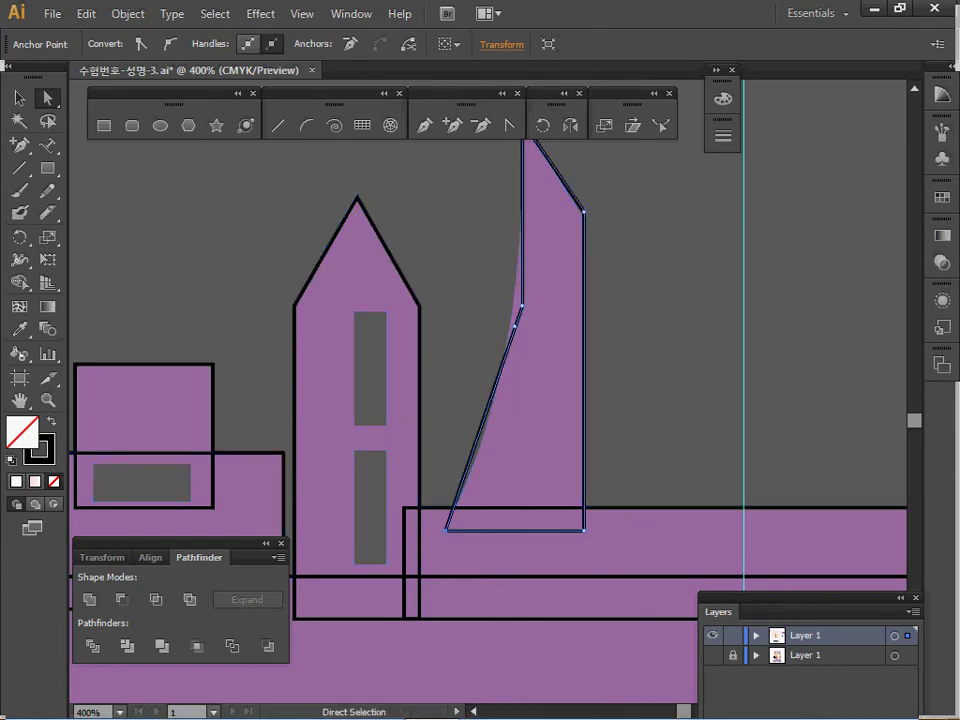
# Convert the added anchor on the curved tower's left edge to smooth and reposition it to match the silhouette's curve
pyautogui.click(510, 126)
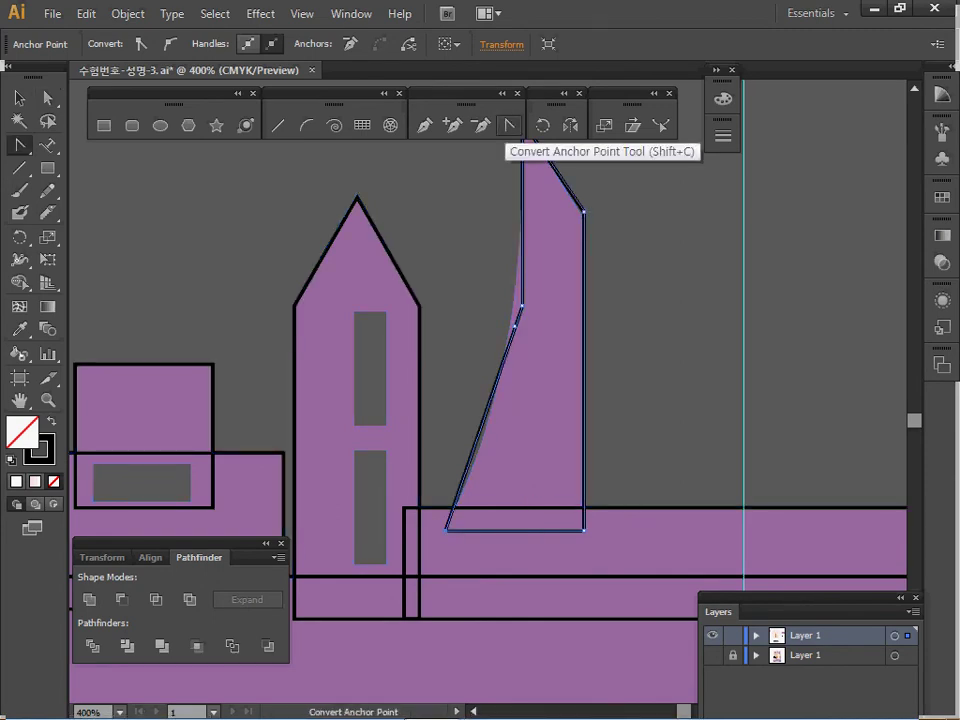
pyautogui.moveTo(521, 304); pyautogui.dragTo(529, 246)
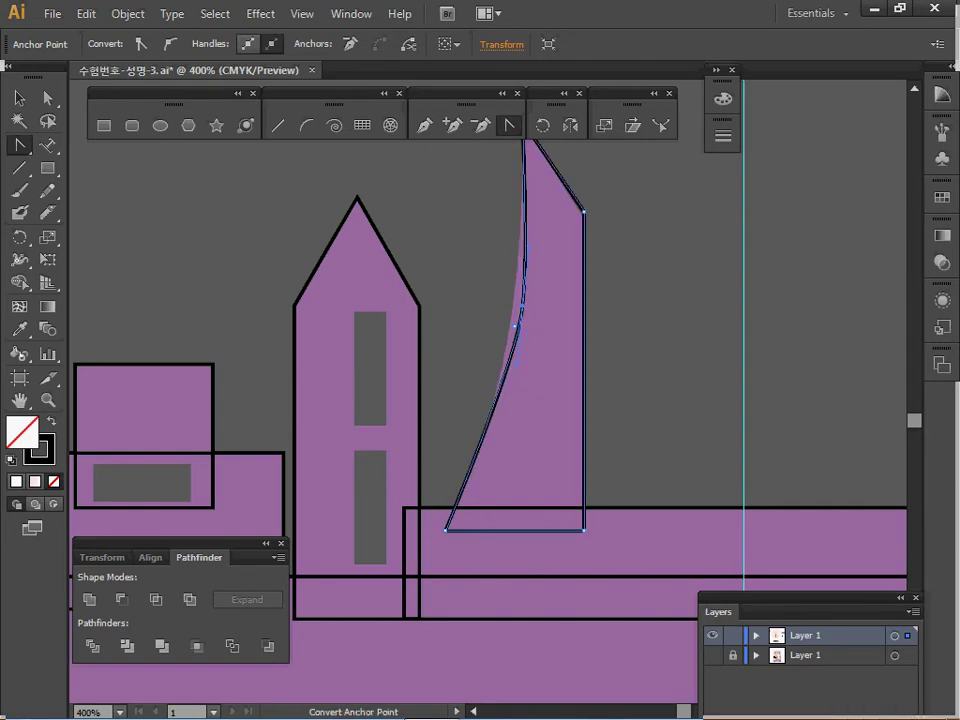
pyautogui.moveTo(522, 305); pyautogui.dragTo(510, 326)
# Trace the left half of the smaller pavilion's roof with the Pen tool as a closed path ending vertically at its peak
pyautogui.keyDown('ctrl'); pyautogui.keyDown('alt'); pyautogui.click(540, 460); pyautogui.keyUp('alt'); pyautogui.keyUp('ctrl')
pyautogui.keyDown('ctrl'); pyautogui.keyDown('alt'); pyautogui.click(543, 500); pyautogui.keyUp('alt'); pyautogui.keyUp('ctrl')
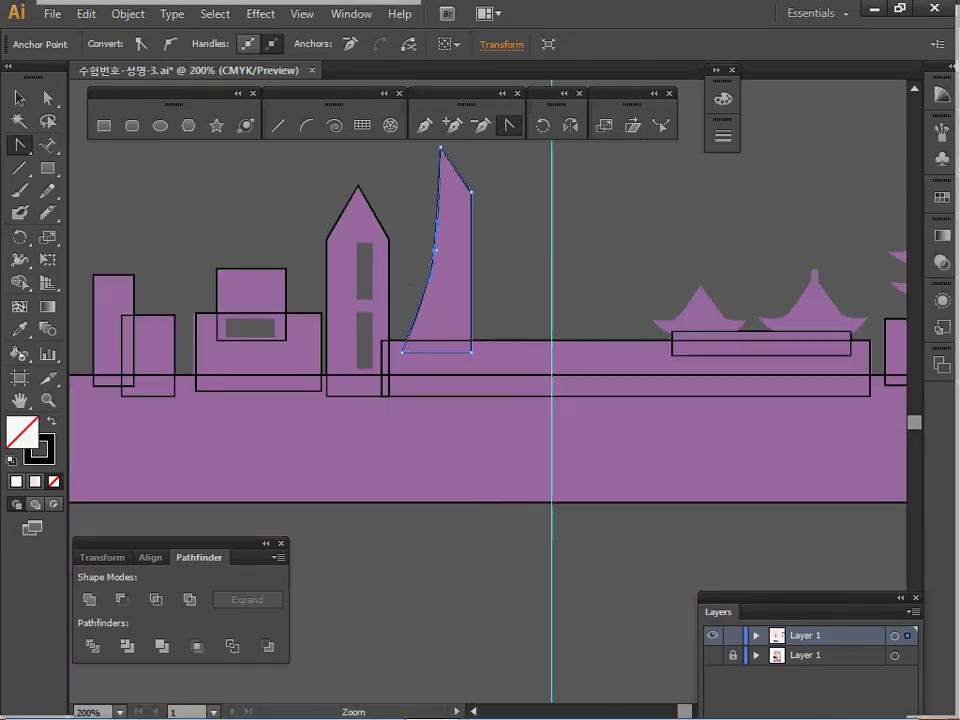
pyautogui.keyDown('ctrl'); pyautogui.keyDown('alt'); pyautogui.click(506, 462); pyautogui.keyUp('alt'); pyautogui.keyUp('ctrl')
pyautogui.keyDown('ctrl'); pyautogui.keyDown('alt'); pyautogui.click(493, 384); pyautogui.keyUp('alt'); pyautogui.keyUp('ctrl')
pyautogui.moveTo(602, 365); pyautogui.dragTo(511, 372)
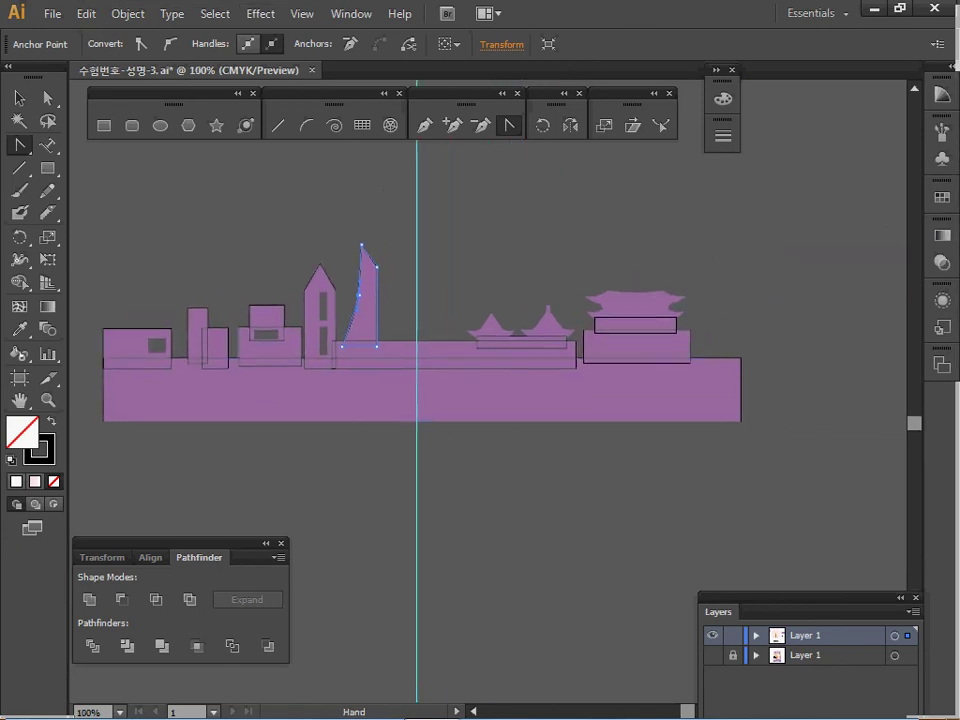
pyautogui.keyDown('ctrl'); pyautogui.click(514, 371); pyautogui.keyUp('ctrl')
pyautogui.keyDown('ctrl'); pyautogui.click(591, 376); pyautogui.keyUp('ctrl')
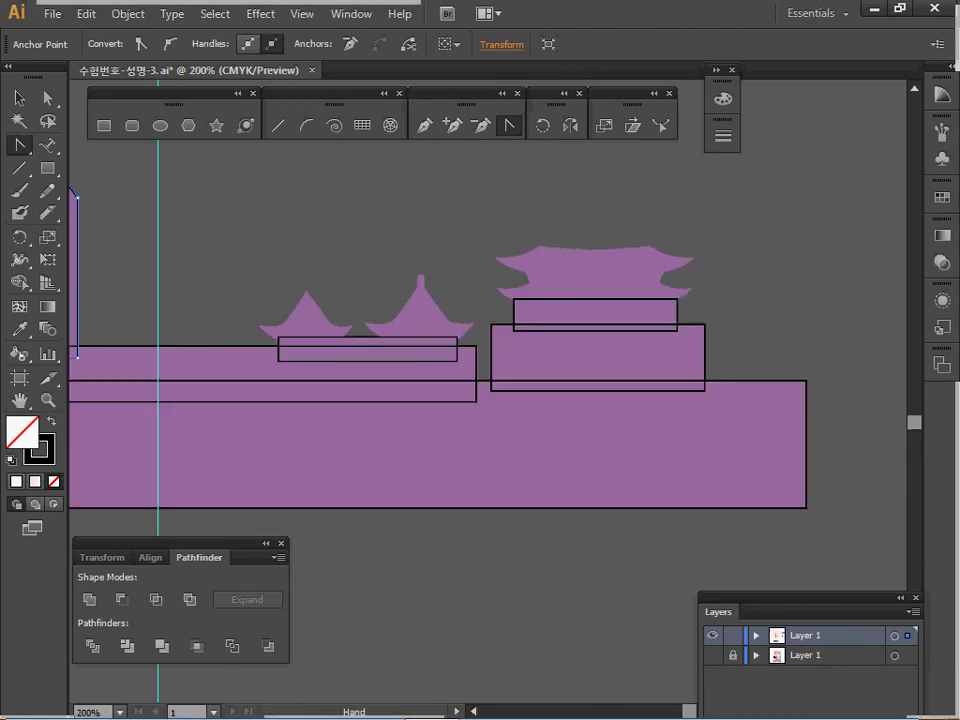
pyautogui.keyDown('ctrl'); pyautogui.click(439, 368); pyautogui.keyUp('ctrl')
pyautogui.keyDown('ctrl'); pyautogui.click(439, 368); pyautogui.keyUp('ctrl')
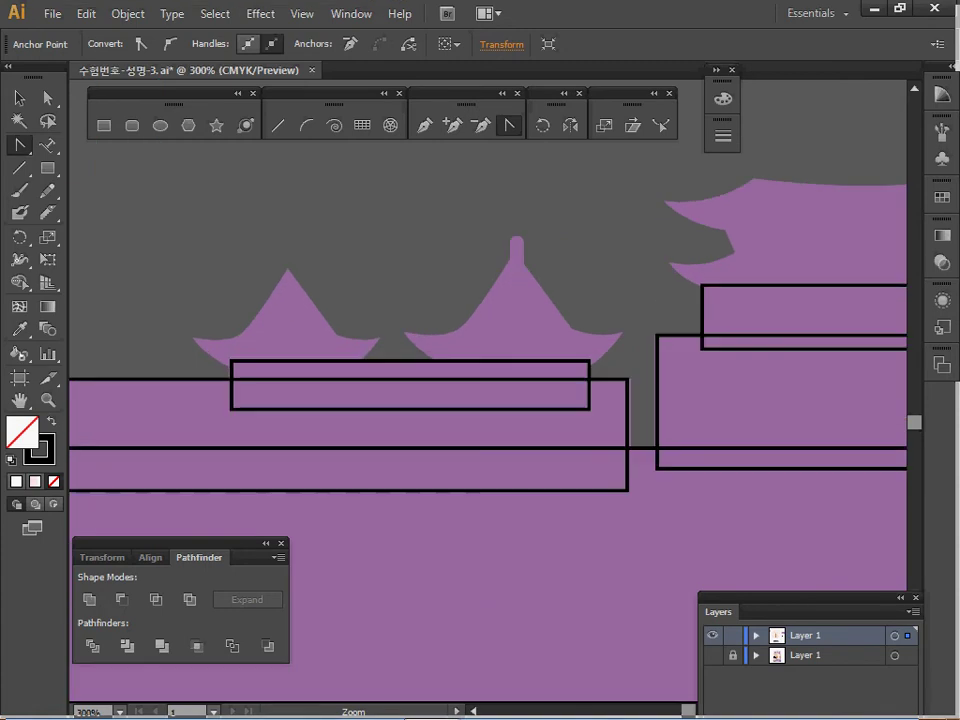
pyautogui.keyDown('ctrl'); pyautogui.click(399, 362); pyautogui.keyUp('ctrl')
pyautogui.moveTo(399, 362); pyautogui.dragTo(421, 328)
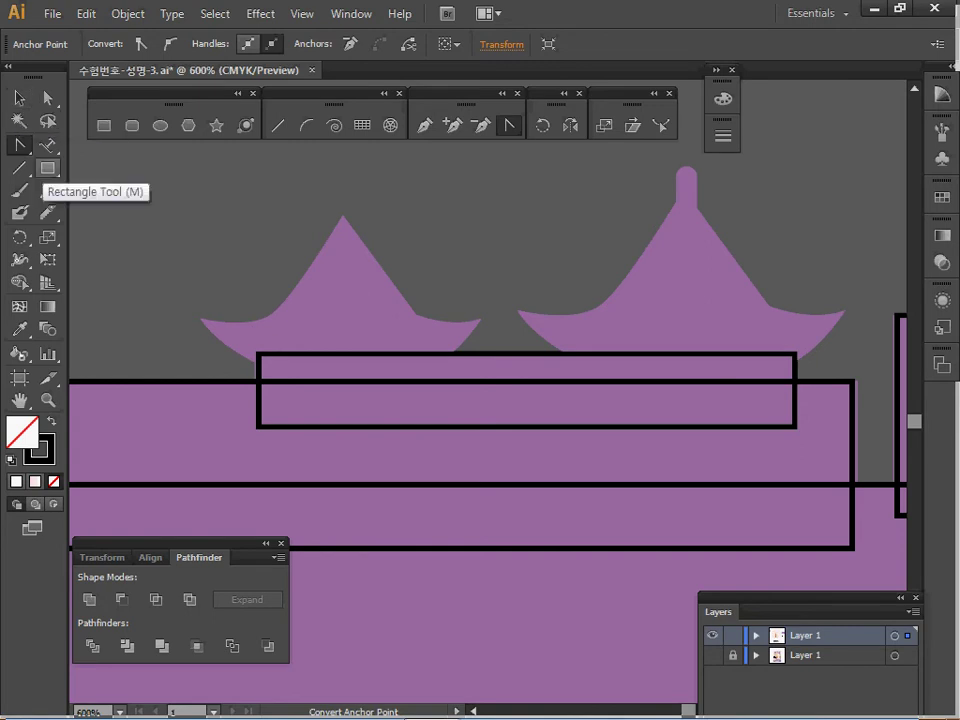
pyautogui.click(424, 125)
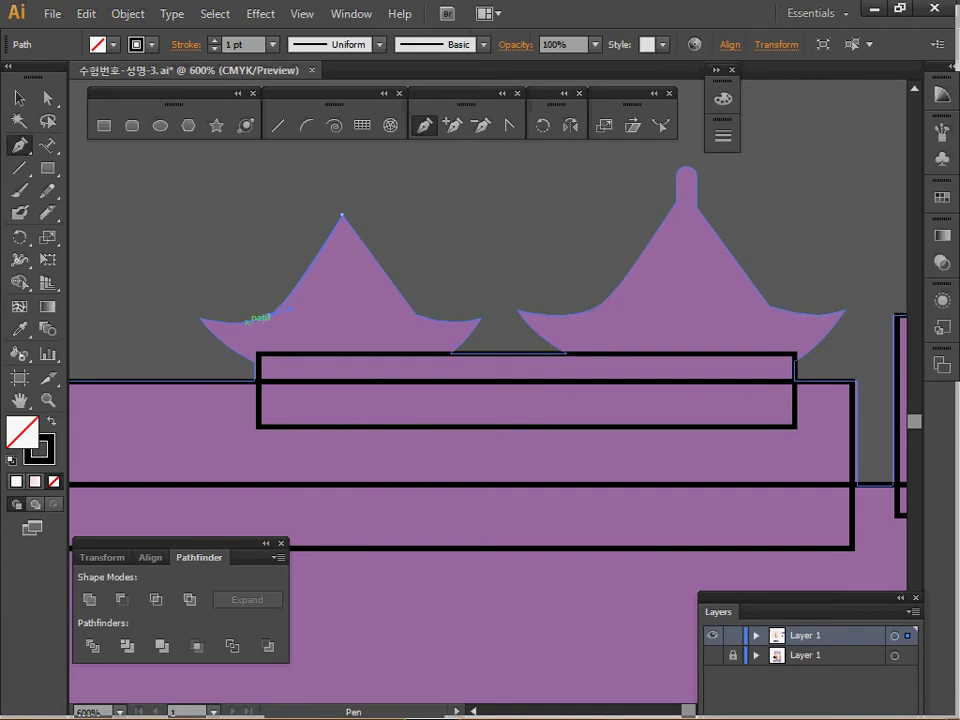
pyautogui.moveTo(246, 320); pyautogui.dragTo(183, 313)
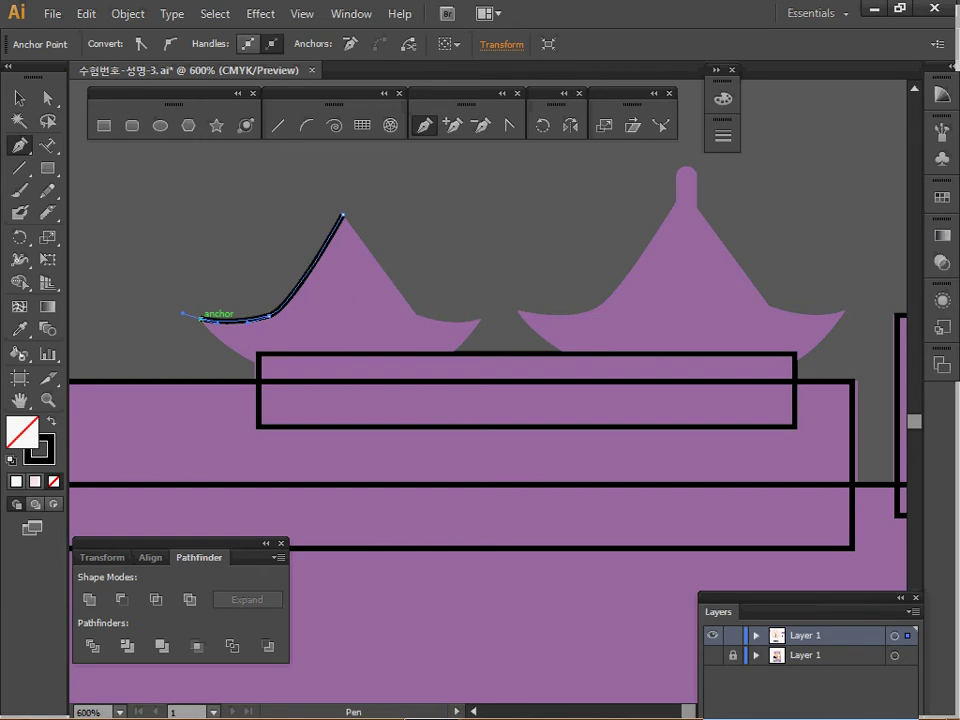
pyautogui.moveTo(281, 369); pyautogui.dragTo(293, 370)
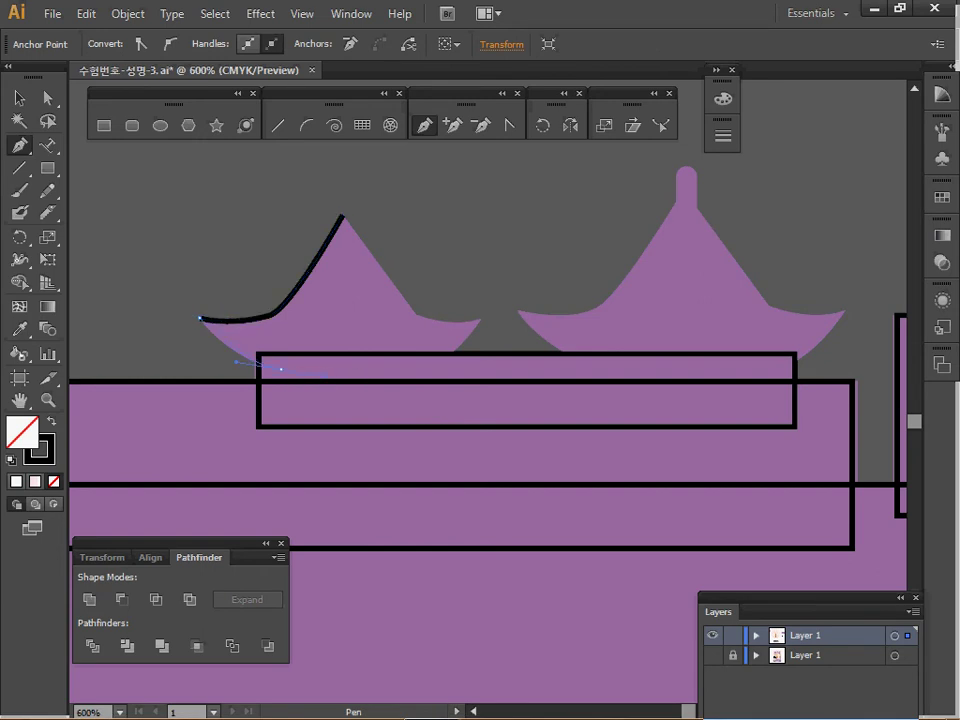
pyautogui.moveTo(331, 376); pyautogui.dragTo(343, 375)
pyautogui.click(342, 214)
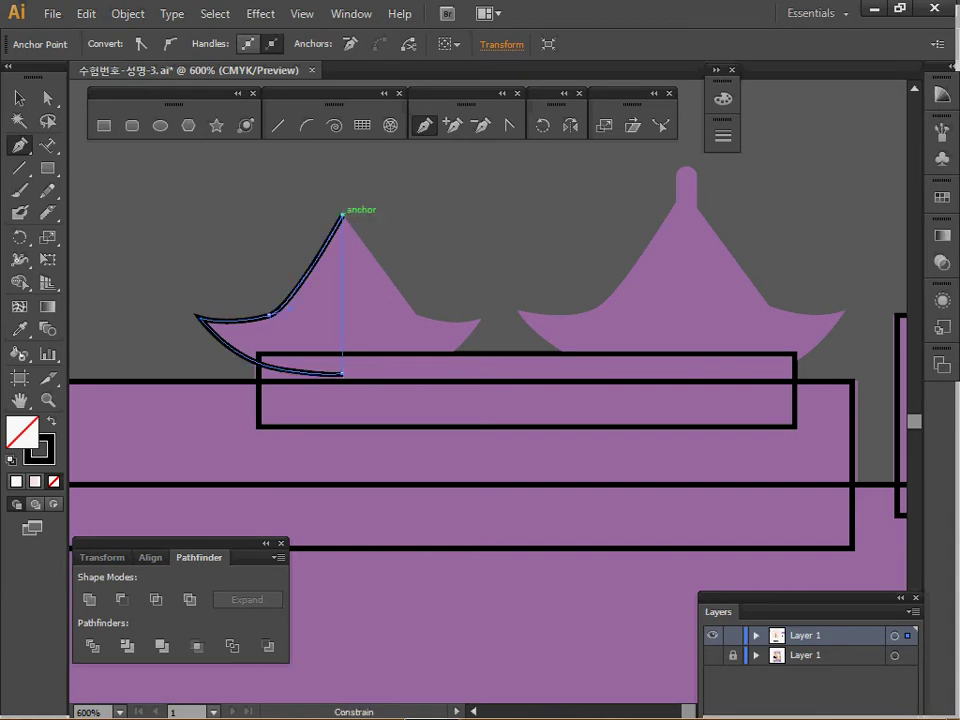
pyautogui.click(342, 214)
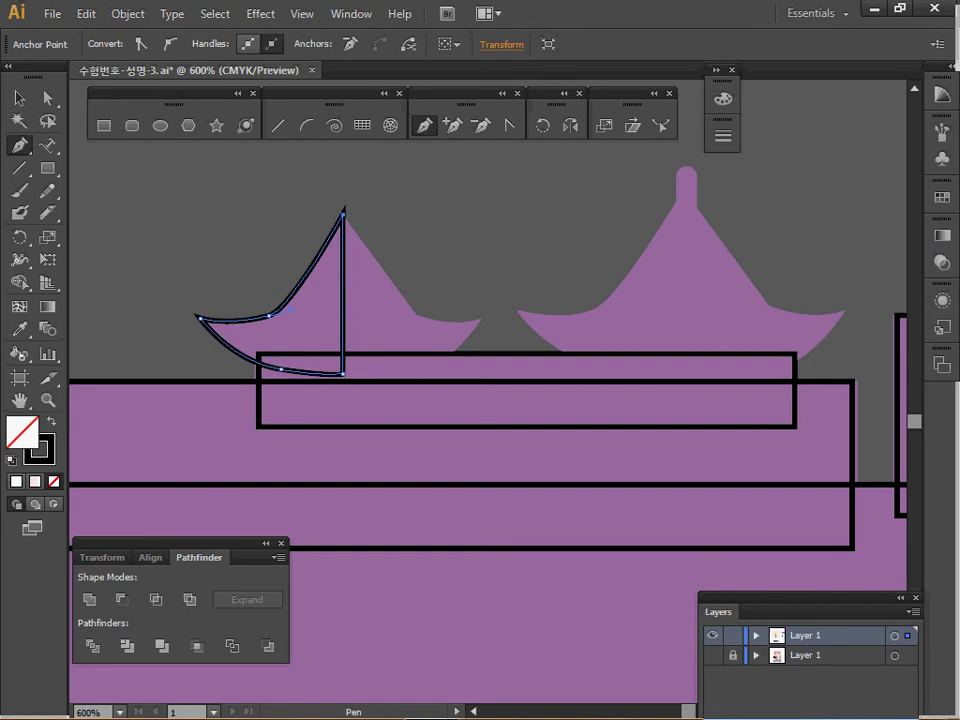
# Lock the purple skyline silhouette so that only the traced outlines stay selectable
pyautogui.press('v')
pyautogui.moveTo(289, 243); pyautogui.dragTo(309, 272)
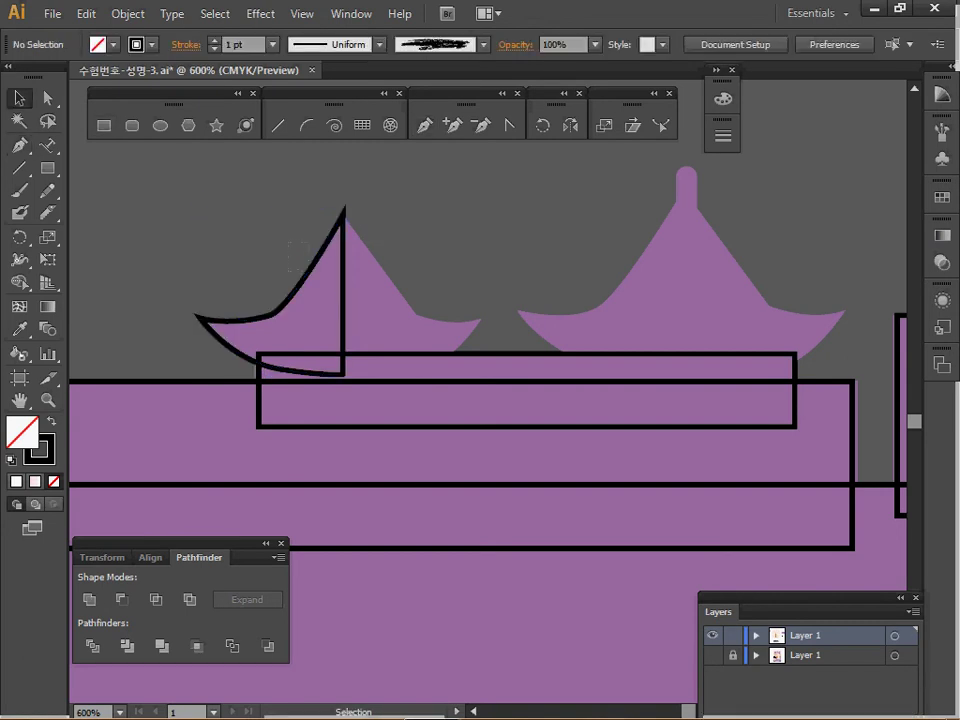
pyautogui.click(395, 285)
pyautogui.hotkey('ctrl', '2')
# Reflect a copy of the half roof across its vertical centre edge and merge both halves into one shape
pyautogui.click(343, 283)
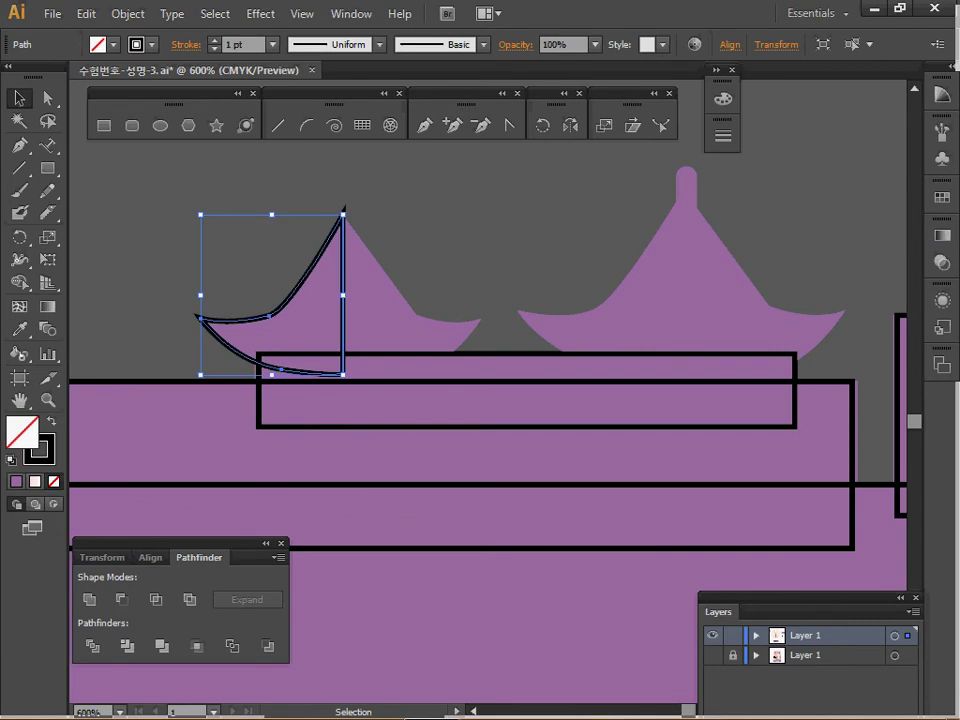
pyautogui.click(453, 125)
pyautogui.click(570, 125)
pyautogui.click(343, 223)
pyautogui.moveTo(324, 236); pyautogui.dragTo(500, 264)
pyautogui.moveTo(422, 201); pyautogui.dragTo(295, 267)
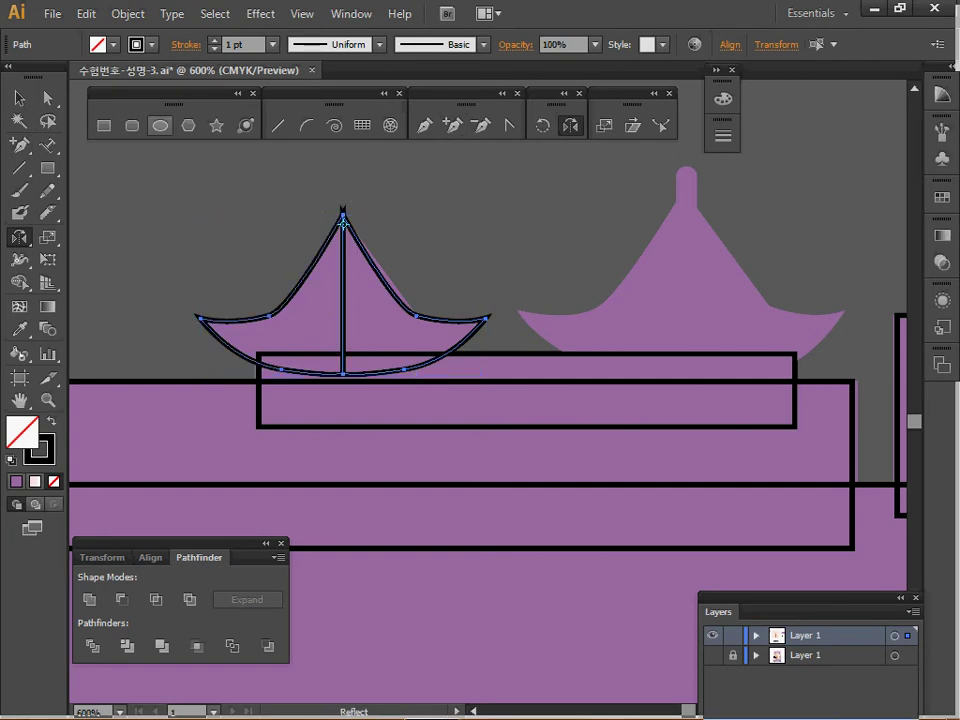
pyautogui.hotkey('ctrl', 'j')
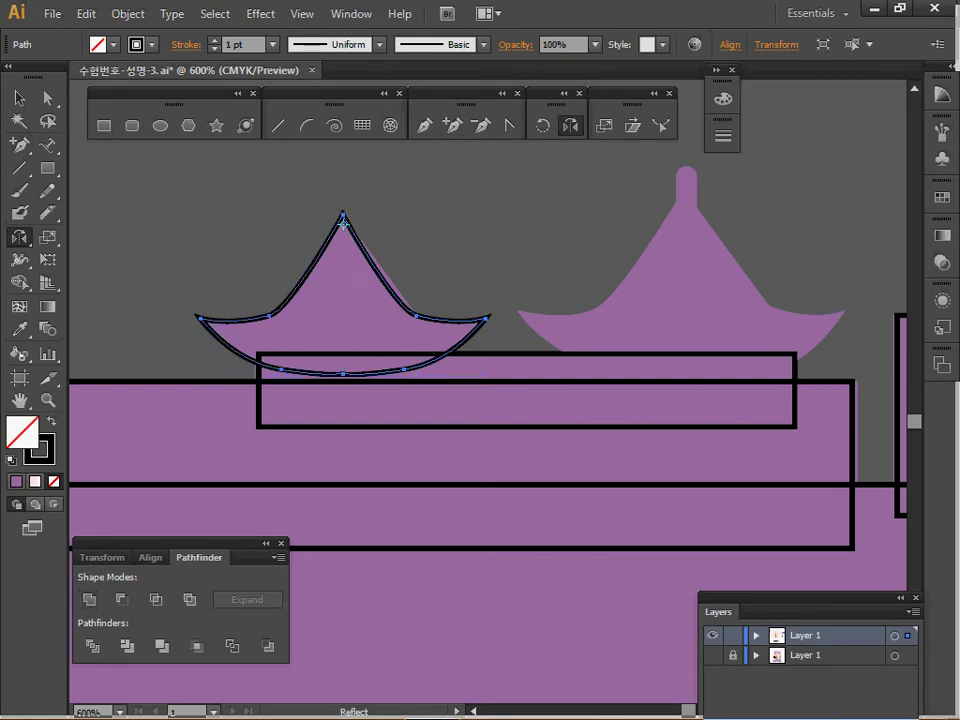
# Duplicate the roof outline onto the second pavilion, then enlarge and position it to fit that silhouette
pyautogui.hotkey('ctrl', 'shift', 'a')
pyautogui.click(415, 316)
pyautogui.moveTo(415, 316); pyautogui.dragTo(742, 316)
pyautogui.moveTo(811, 214); pyautogui.dragTo(816, 246)
pyautogui.press('space')
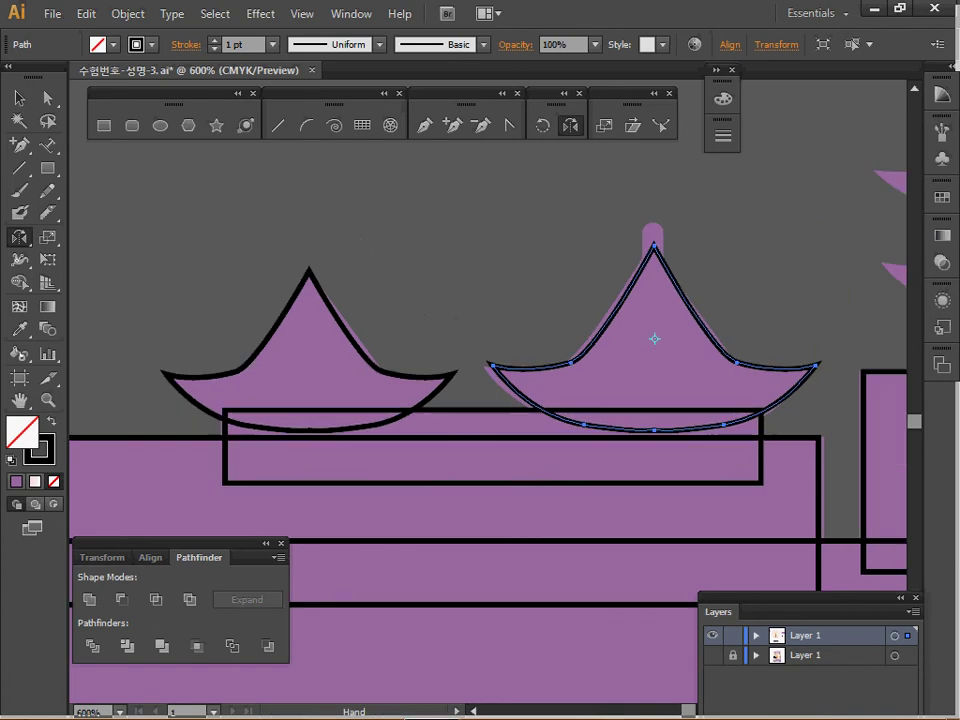
pyautogui.moveTo(574, 358); pyautogui.dragTo(570, 361)
# Draw a narrow rounded rectangle as the finial on the second pavilion's peak and align it with the roof by horizontal centres
pyautogui.click(131, 125)
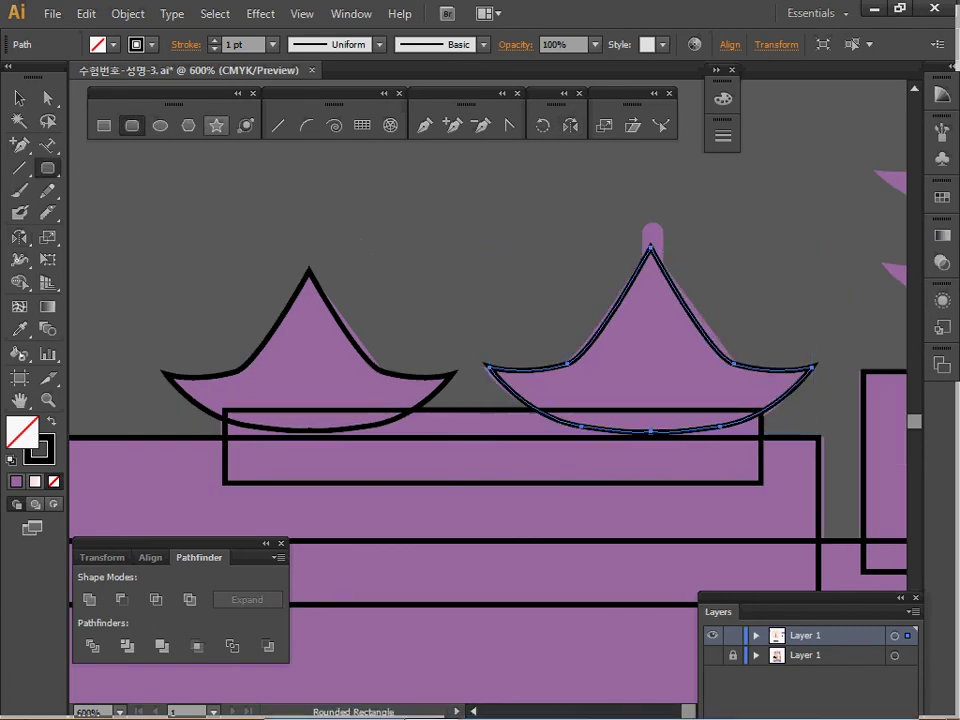
pyautogui.moveTo(644, 226); pyautogui.dragTo(665, 294)
pyautogui.moveTo(624, 206); pyautogui.dragTo(682, 295)
pyautogui.click(151, 557)
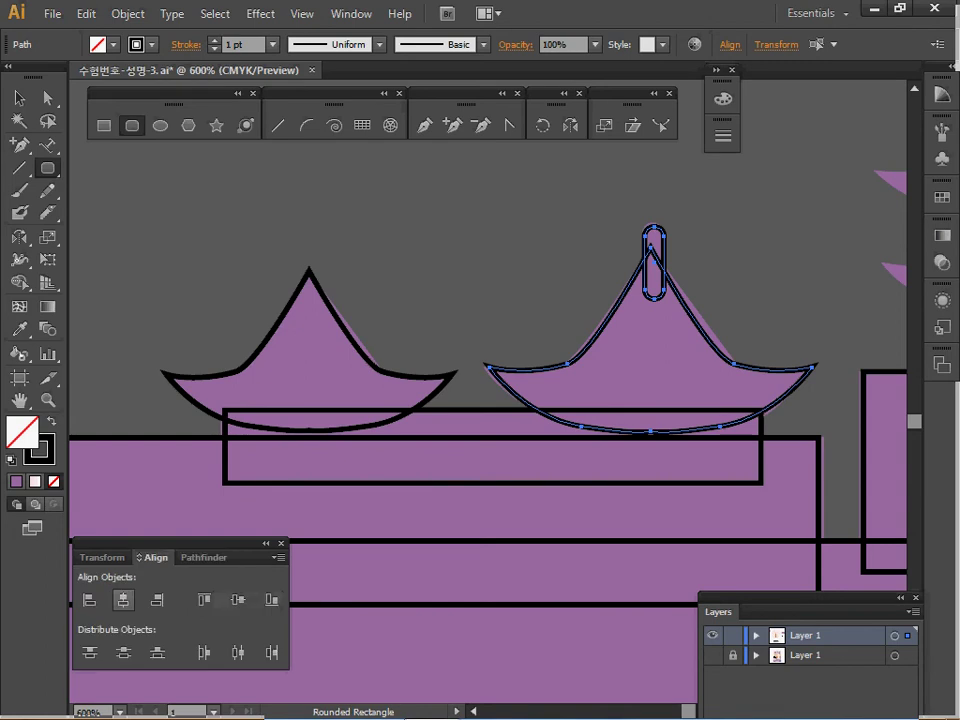
pyautogui.click(123, 600)
pyautogui.keyDown('ctrl'); pyautogui.click(480, 318); pyautogui.keyUp('ctrl')
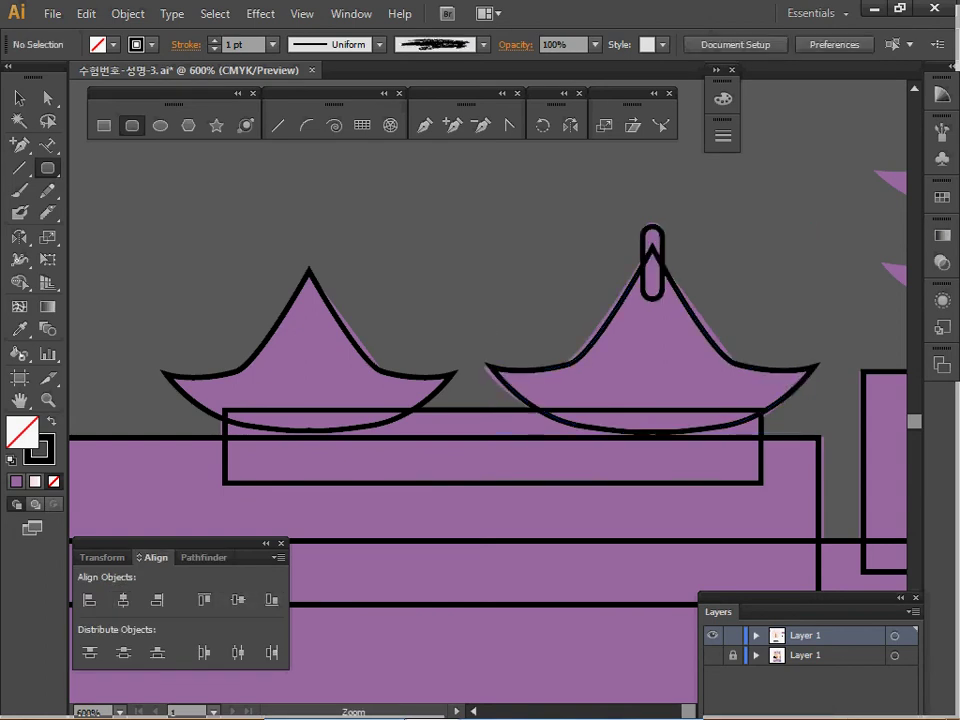
# Trace the left half of the palace's upper roof with the Pen tool, from the ridge's centre around the eave tip to its inner end
pyautogui.keyDown('ctrl'); pyautogui.keyDown('alt'); pyautogui.click(685, 414); pyautogui.keyUp('alt'); pyautogui.keyUp('ctrl')
pyautogui.keyDown('ctrl'); pyautogui.keyDown('alt'); pyautogui.click(679, 358); pyautogui.keyUp('alt'); pyautogui.keyUp('ctrl')
pyautogui.moveTo(679, 358); pyautogui.dragTo(620, 414)
pyautogui.keyDown('ctrl'); pyautogui.click(545, 392); pyautogui.keyUp('ctrl')
pyautogui.keyDown('ctrl'); pyautogui.click(545, 392); pyautogui.keyUp('ctrl')
pyautogui.moveTo(545, 392); pyautogui.dragTo(691, 380)
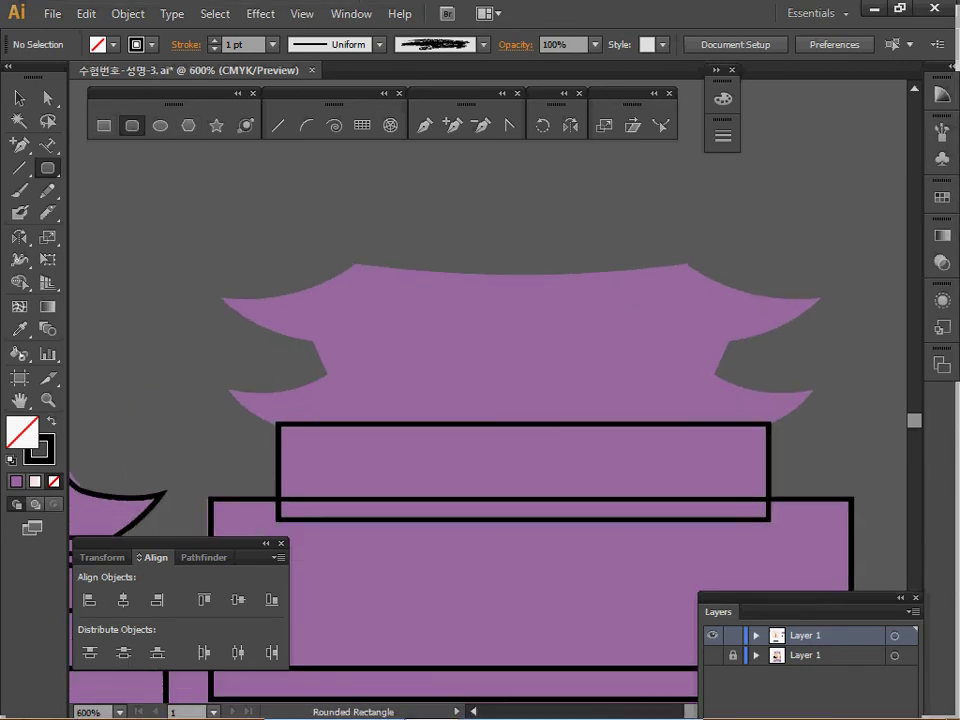
pyautogui.press('p')
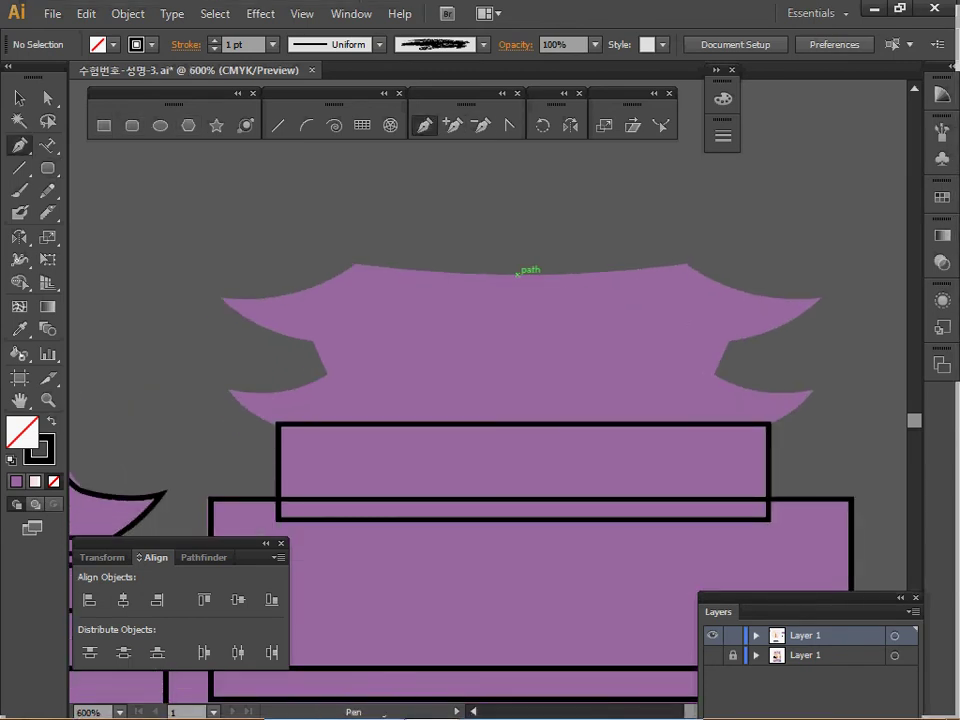
pyautogui.click(520, 273)
pyautogui.moveTo(355, 263); pyautogui.dragTo(331, 254)
pyautogui.click(355, 263)
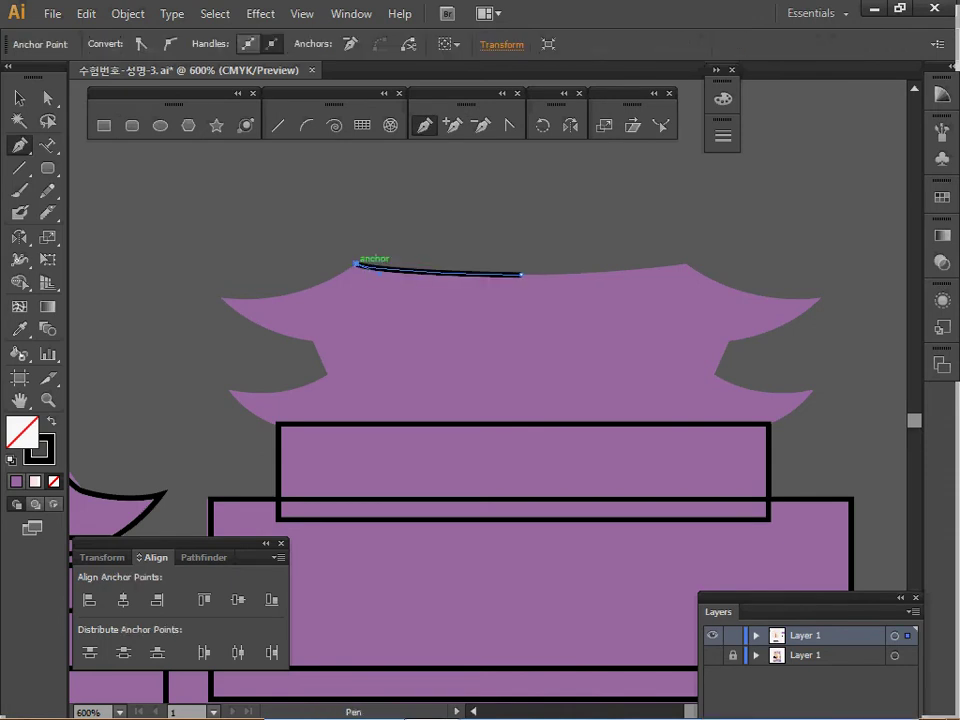
pyautogui.moveTo(220, 297); pyautogui.dragTo(148, 286)
pyautogui.click(220, 297)
pyautogui.moveTo(312, 340); pyautogui.dragTo(367, 343)
pyautogui.click(312, 340)
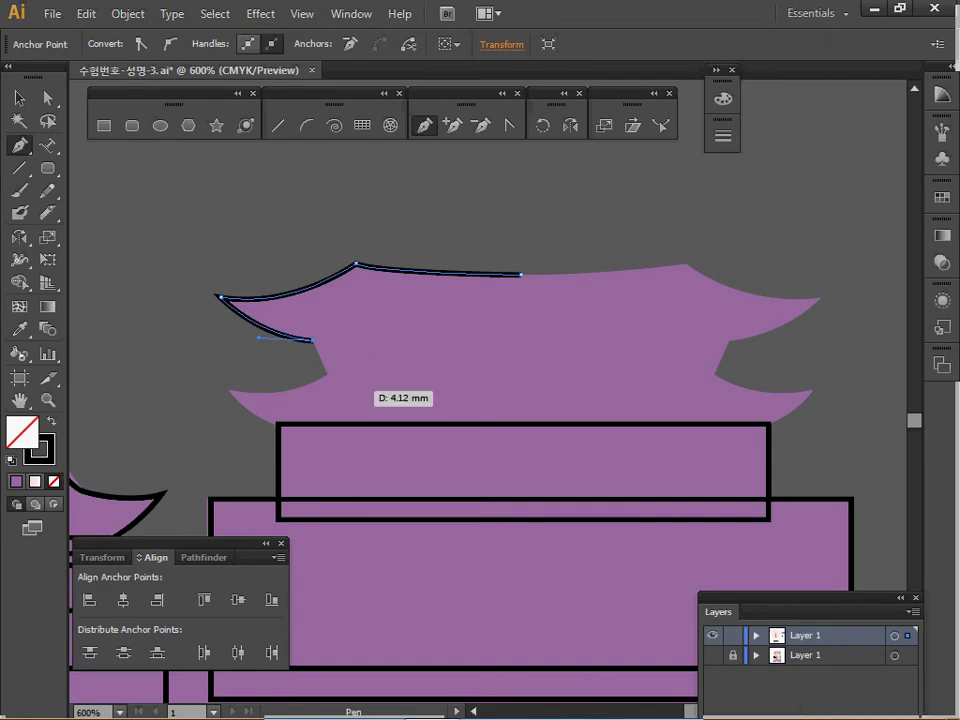
# Extend the path down the palace wall and around the lower left eave, ending below the ridge's centre
pyautogui.click(326, 373)
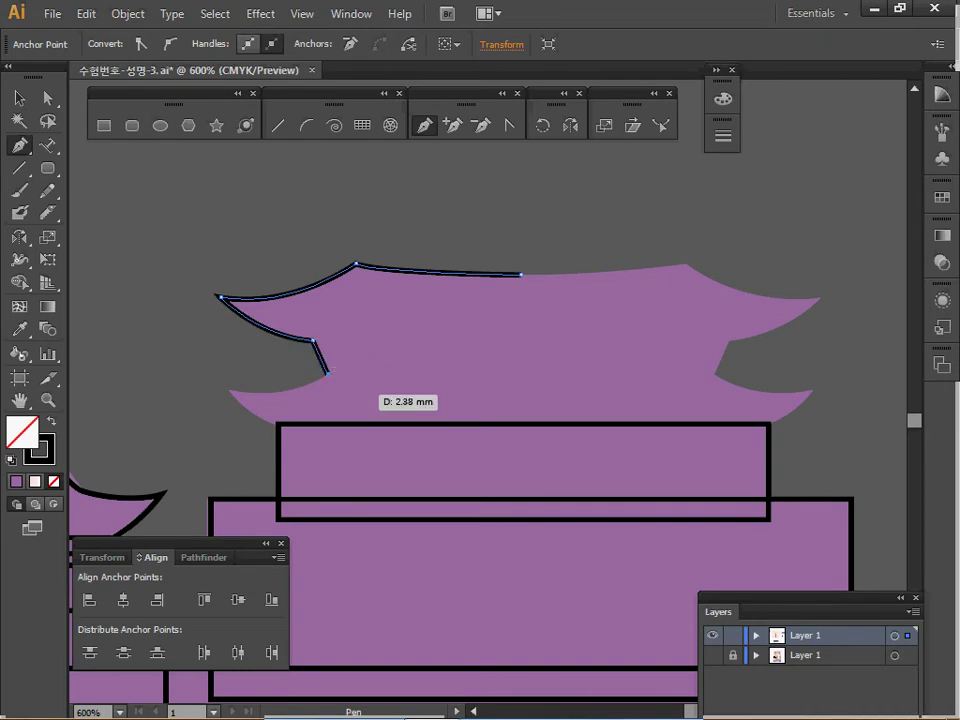
pyautogui.moveTo(229, 388); pyautogui.dragTo(178, 376)
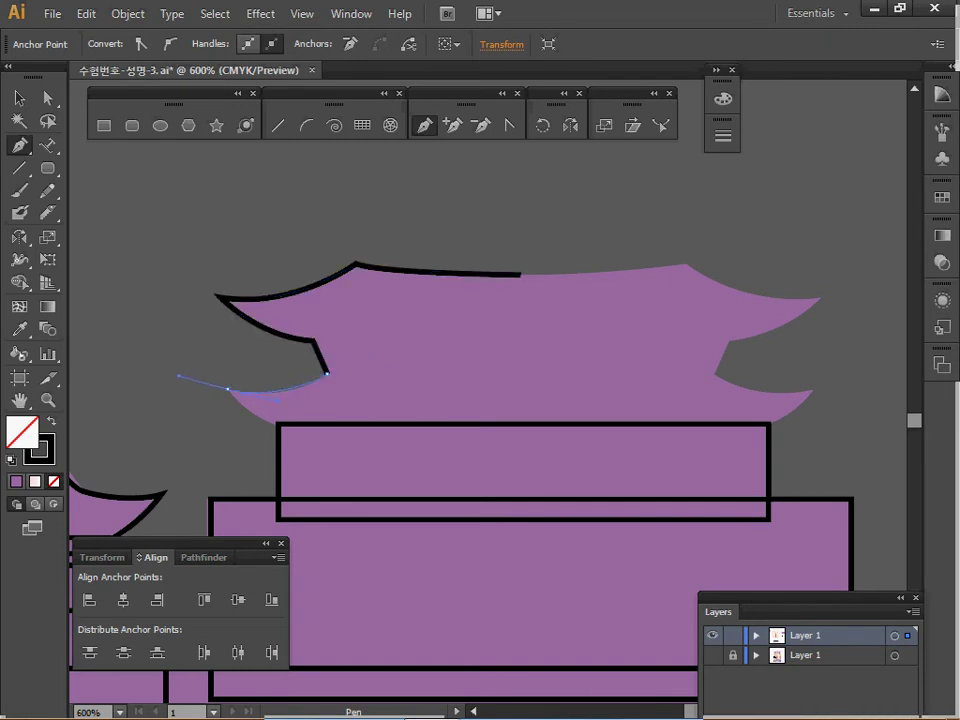
pyautogui.click(229, 388)
pyautogui.click(317, 445)
pyautogui.moveTo(366, 452); pyautogui.dragTo(366, 452)
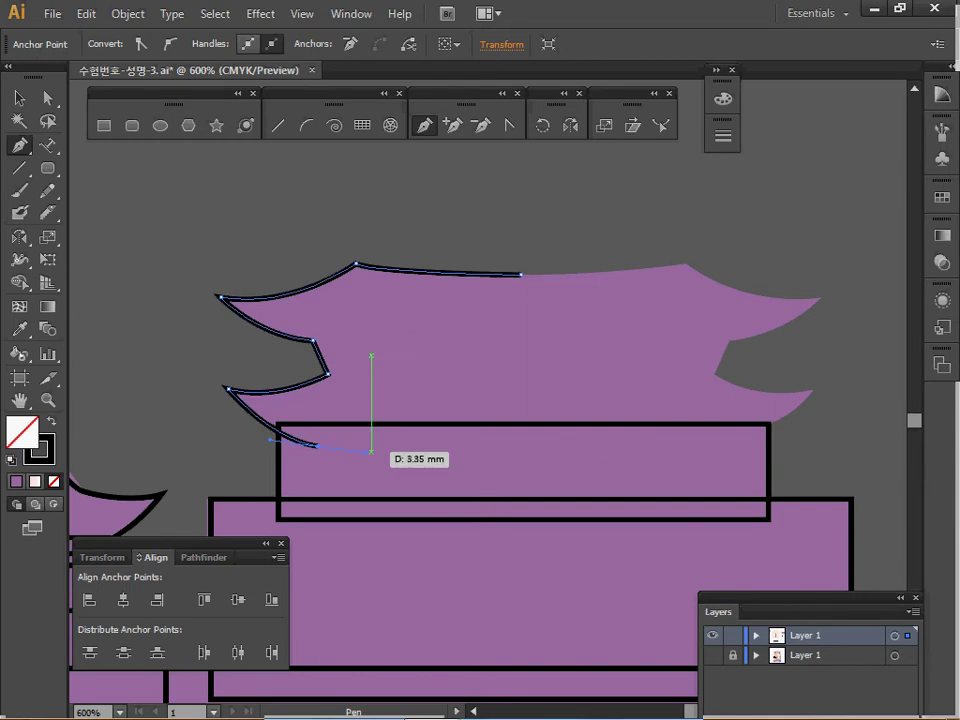
pyautogui.click(521, 446)
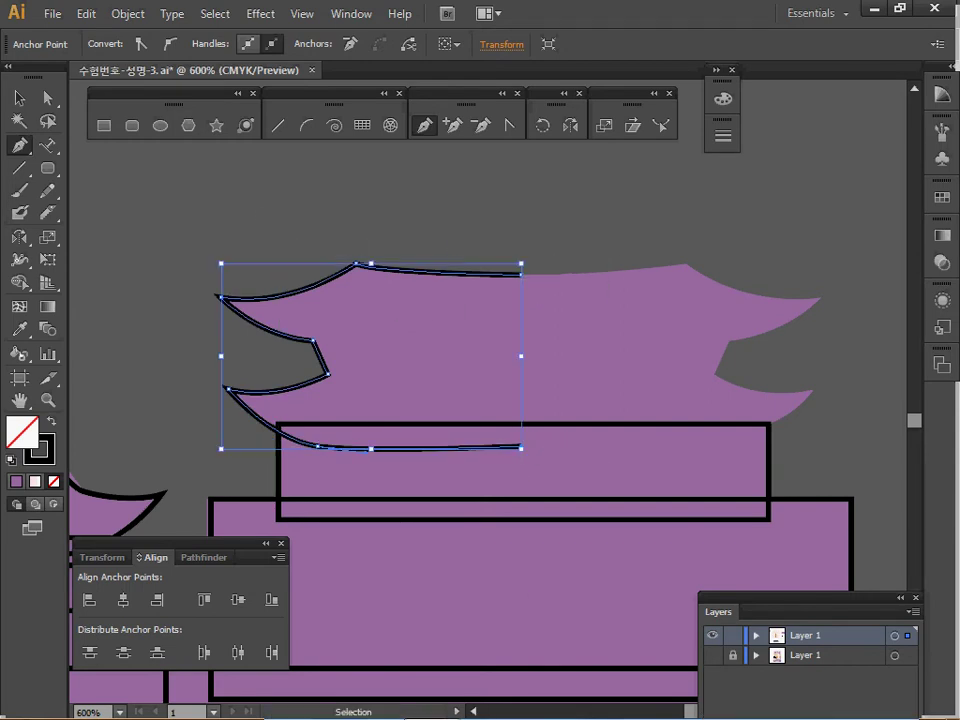
# Reflect a copy of the half palace roof across its vertical centre to form the right half
pyautogui.moveTo(258, 210); pyautogui.dragTo(372, 322)
pyautogui.click(570, 125)
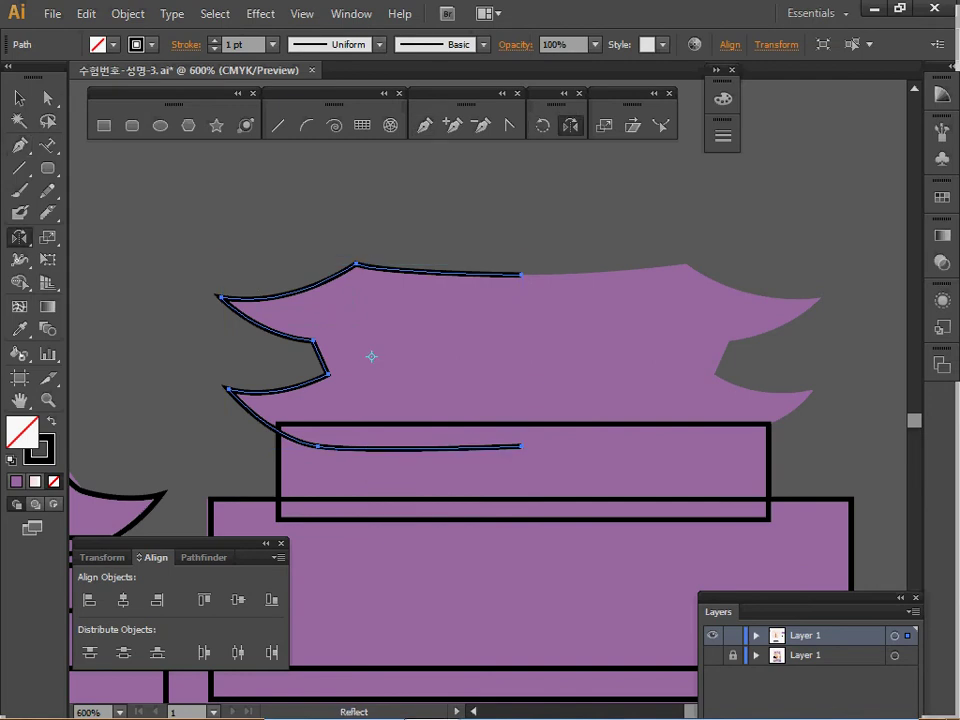
pyautogui.click(521, 274)
pyautogui.moveTo(420, 284); pyautogui.dragTo(758, 266)
# Select all the traced skyline outlines and unite them into one continuous silhouette
pyautogui.keyDown('ctrl'); pyautogui.keyDown('alt'); pyautogui.click(530, 431); pyautogui.keyUp('alt'); pyautogui.keyUp('ctrl')
pyautogui.keyDown('ctrl'); pyautogui.keyDown('alt'); pyautogui.click(512, 433); pyautogui.keyUp('alt'); pyautogui.keyUp('ctrl')
pyautogui.keyDown('ctrl'); pyautogui.keyDown('alt'); pyautogui.click(473, 437); pyautogui.keyUp('alt'); pyautogui.keyUp('ctrl')
pyautogui.keyDown('ctrl'); pyautogui.keyDown('alt'); pyautogui.click(468, 436); pyautogui.keyUp('alt'); pyautogui.keyUp('ctrl')
pyautogui.scroll(-1, 631, 328)
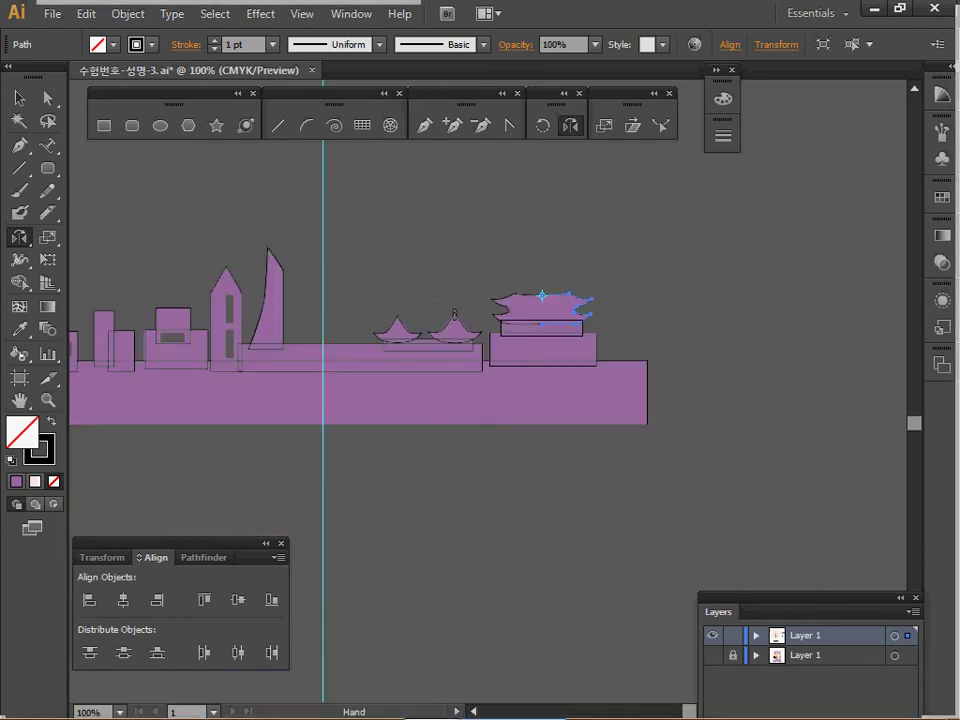
pyautogui.keyDown('ctrl'); pyautogui.keyDown('alt'); pyautogui.click(312, 360); pyautogui.keyUp('alt'); pyautogui.keyUp('ctrl')
pyautogui.moveTo(351, 399); pyautogui.dragTo(260, 335)
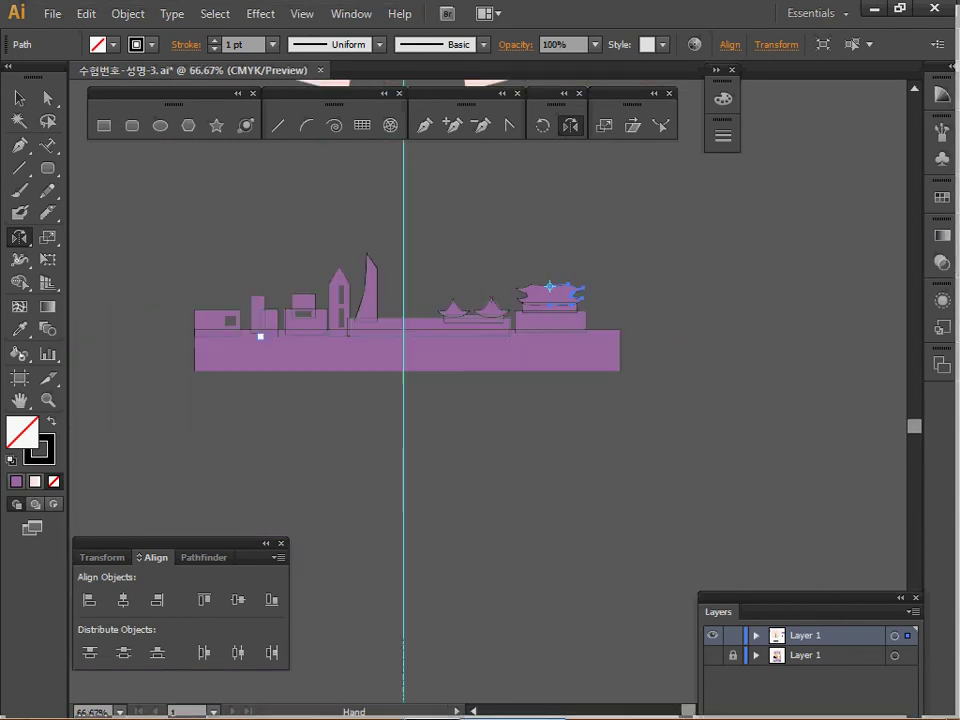
pyautogui.keyDown('ctrl'); pyautogui.click(351, 337); pyautogui.keyUp('ctrl')
pyautogui.moveTo(351, 337); pyautogui.dragTo(253, 258)
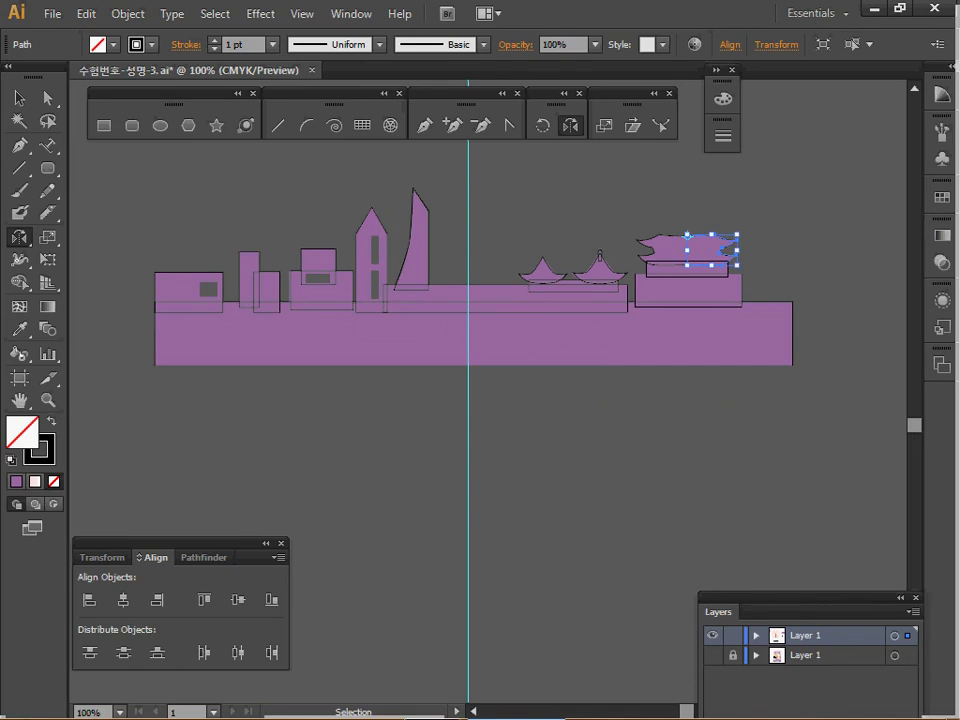
pyautogui.moveTo(623, 351); pyautogui.dragTo(765, 392)
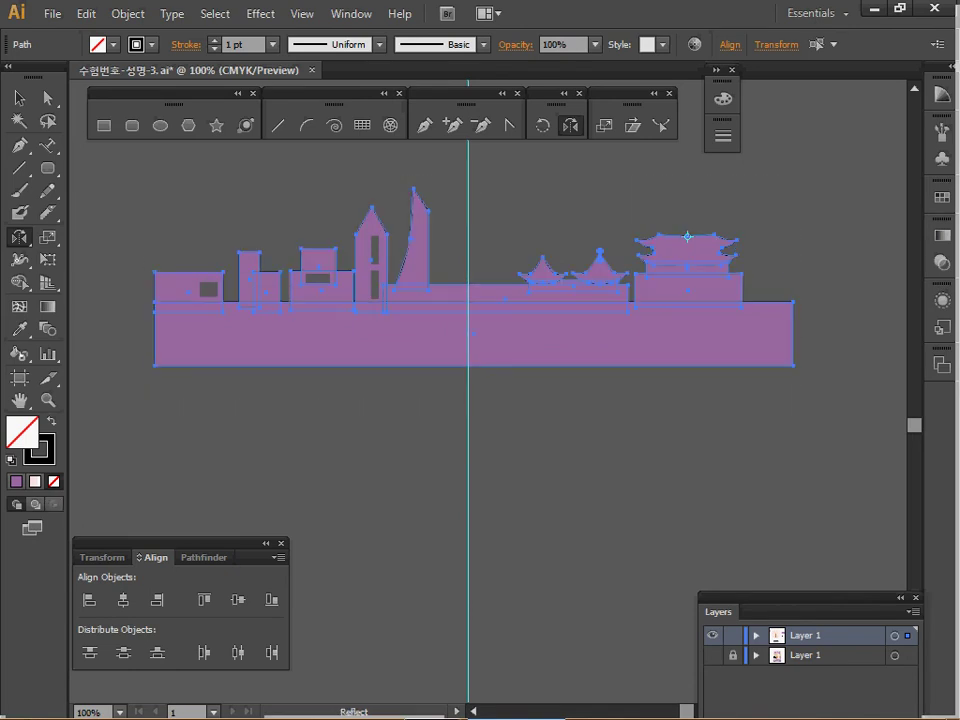
pyautogui.click(203, 558)
pyautogui.click(89, 599)
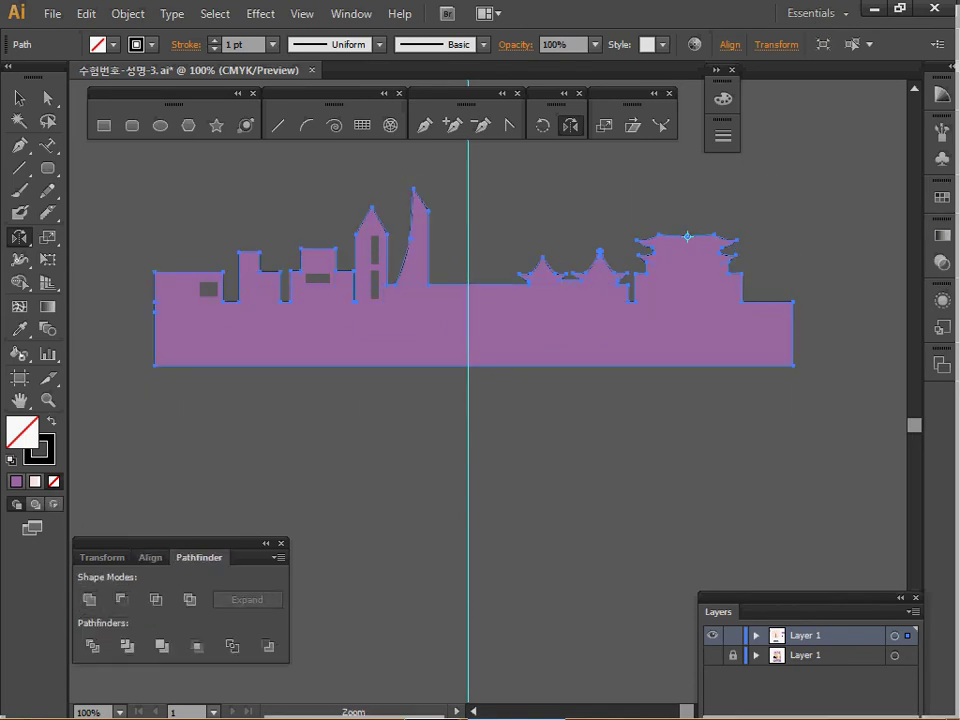
# Draw rectangles over the window openings in the skyline's left buildings and the pointed tower
pyautogui.keyDown('ctrl'); pyautogui.click(391, 346); pyautogui.keyUp('ctrl')
pyautogui.keyDown('ctrl'); pyautogui.click(462, 367); pyautogui.keyUp('ctrl')
pyautogui.keyDown('ctrl'); pyautogui.click(318, 347); pyautogui.keyUp('ctrl')
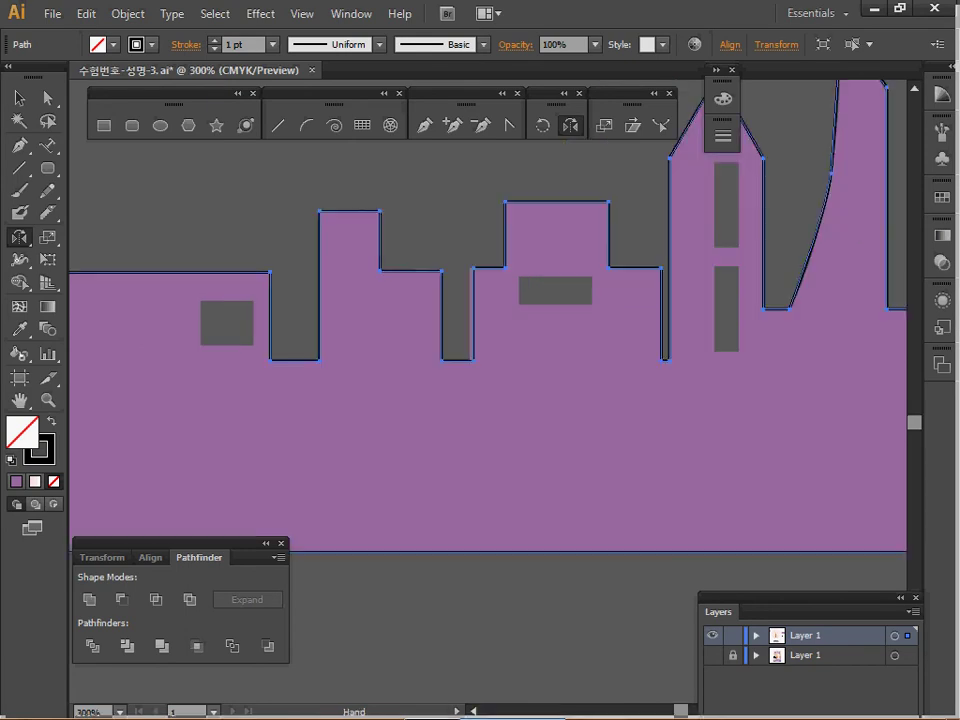
pyautogui.moveTo(318, 347); pyautogui.dragTo(329, 341)
pyautogui.click(104, 125)
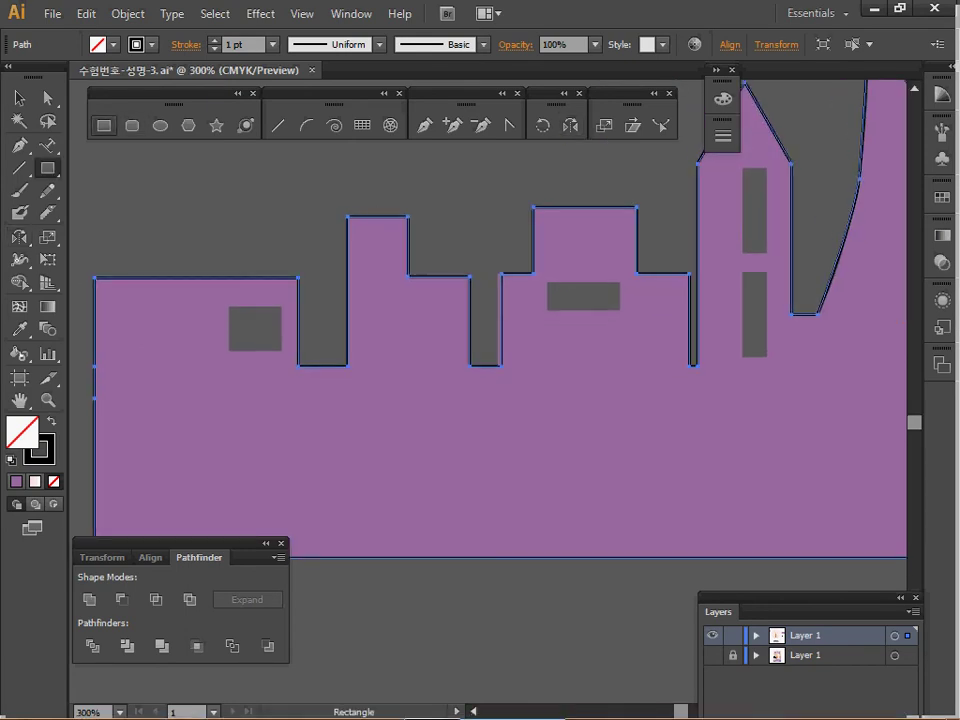
pyautogui.moveTo(229, 307); pyautogui.dragTo(282, 350)
pyautogui.moveTo(547, 283); pyautogui.dragTo(623, 307)
pyautogui.moveTo(743, 169); pyautogui.dragTo(767, 352)
# Give the united skyline and its window rectangles the default white fill and black stroke, and move them straight up onto the poster's bottom edge
pyautogui.hotkey('ctrl', '-')
pyautogui.hotkey('ctrl', '-')
pyautogui.hotkey('ctrl', '-')
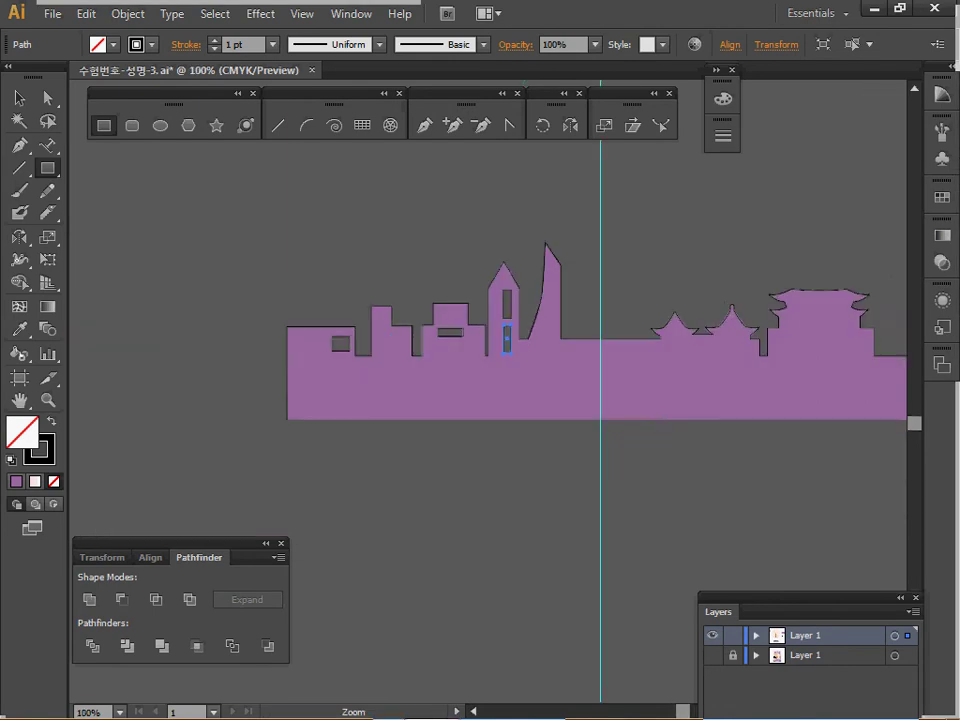
pyautogui.press('space')
pyautogui.moveTo(424, 284); pyautogui.dragTo(276, 269)
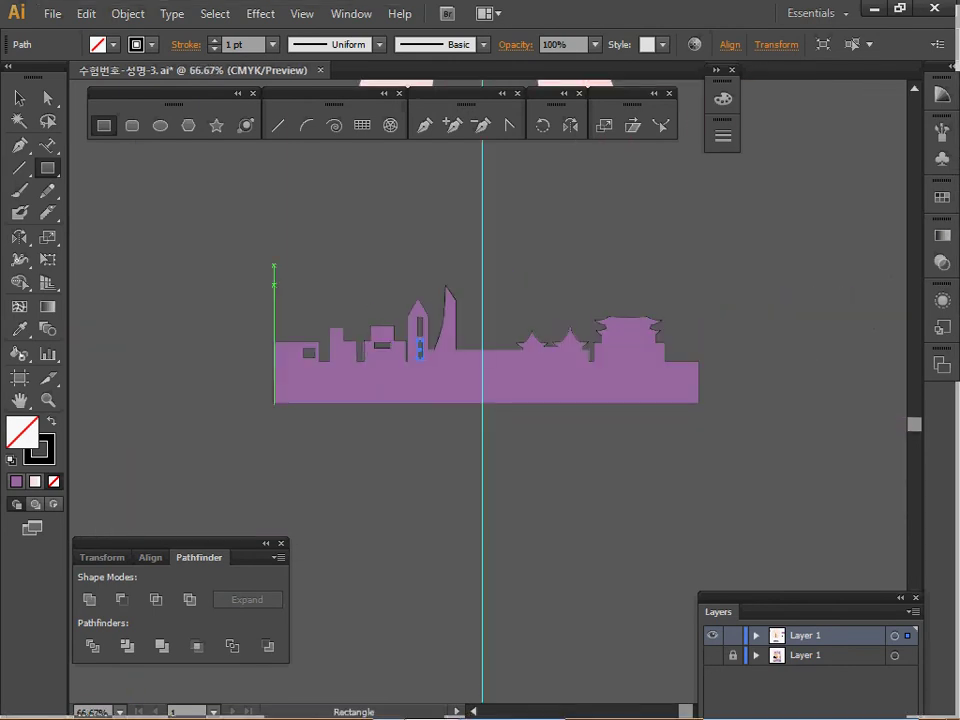
pyautogui.press('v')
pyautogui.hotkey('ctrl', 'a')
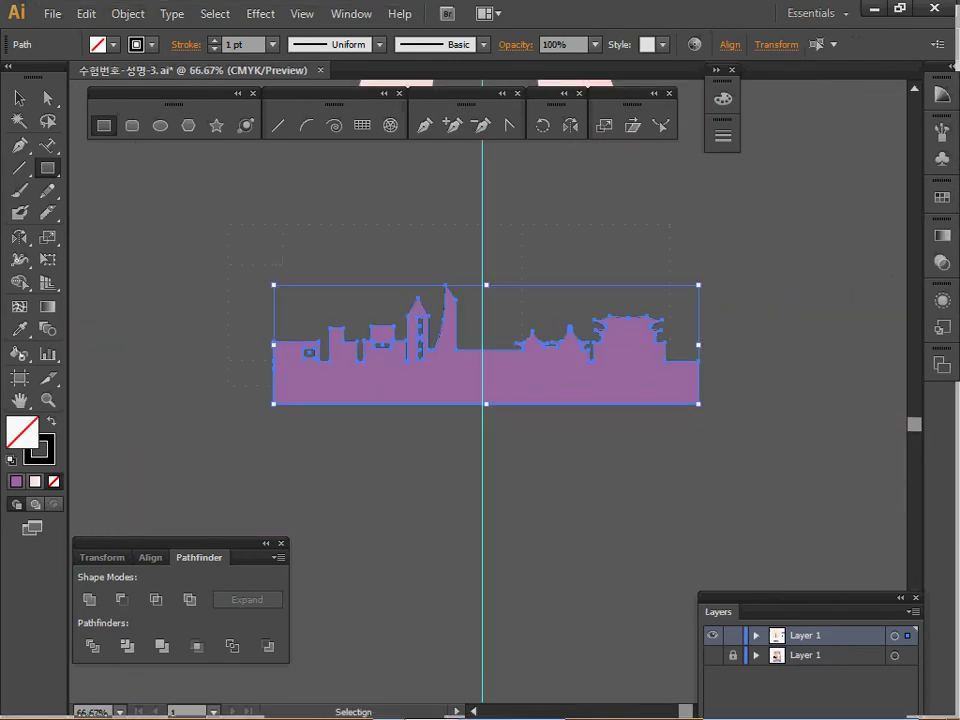
pyautogui.press('d')
pyautogui.press('space')
pyautogui.moveTo(351, 327)
pyautogui.mouseDown()
pyautogui.moveTo(323, 515)
pyautogui.moveTo(353, 551)
pyautogui.mouseUp()
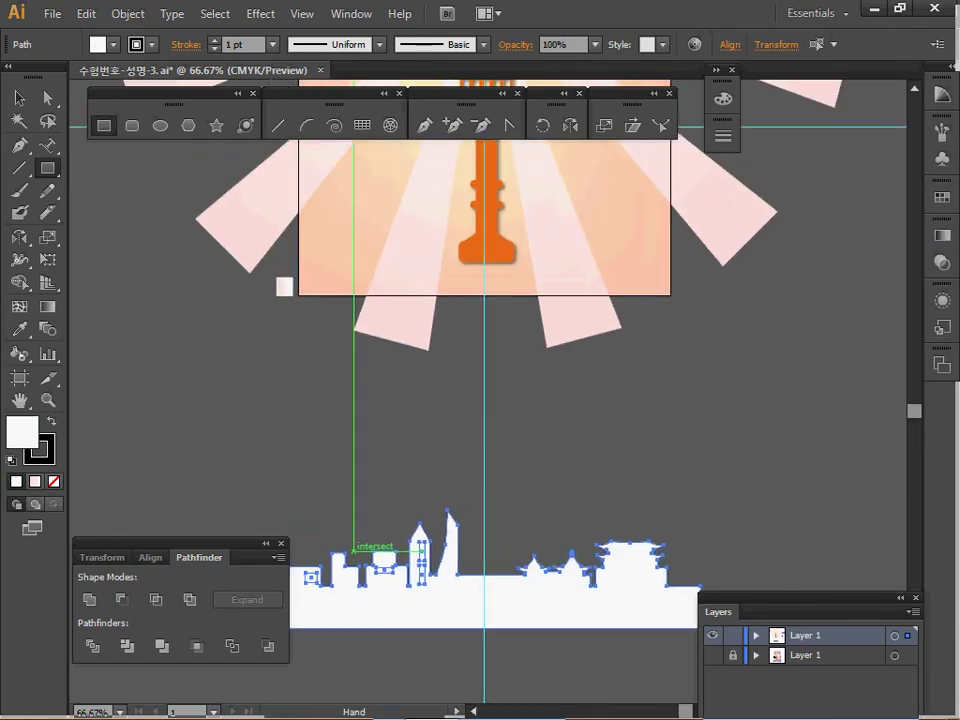
pyautogui.moveTo(447, 605); pyautogui.dragTo(469, 274)
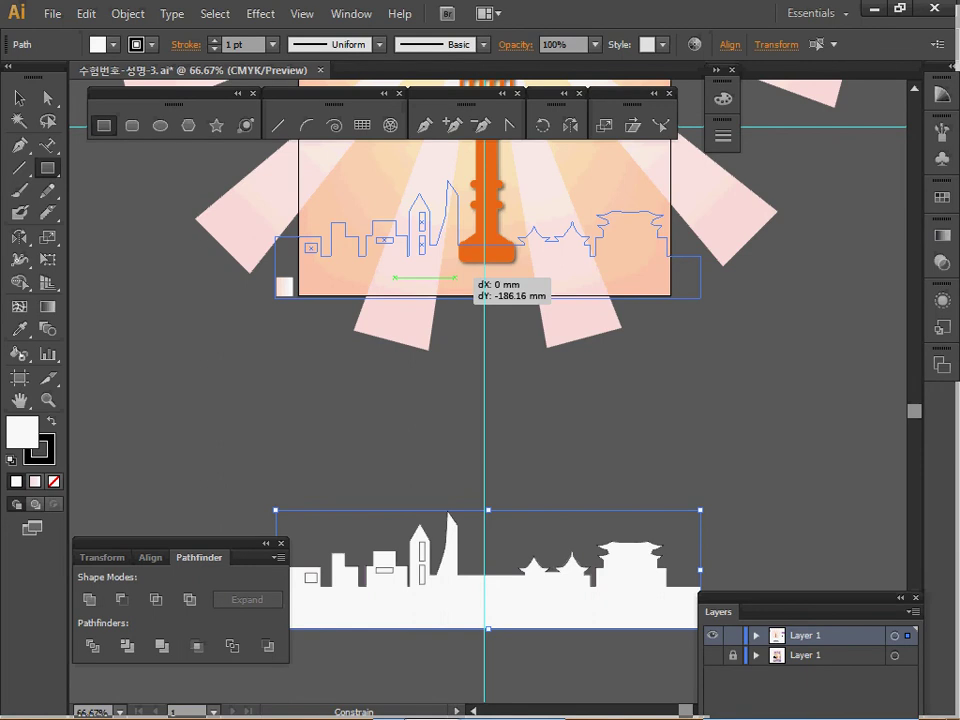
pyautogui.moveTo(469, 276); pyautogui.dragTo(470, 276)
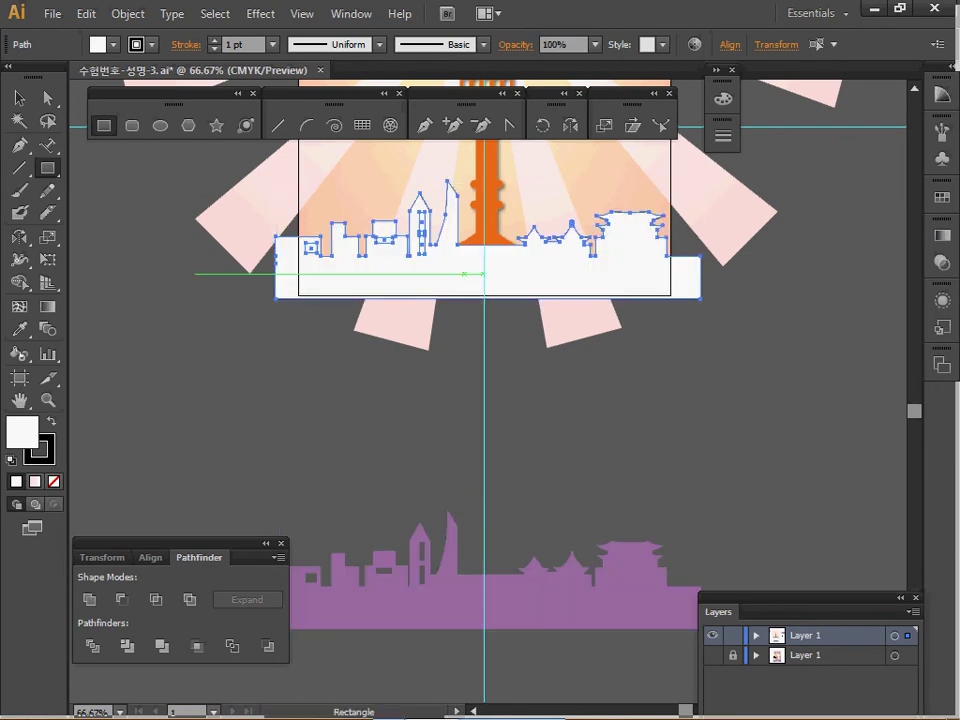
# Cut the window rectangles out of the skyline with Minus Front
pyautogui.hotkey('ctrl', '+')
pyautogui.hotkey('ctrl', '+')
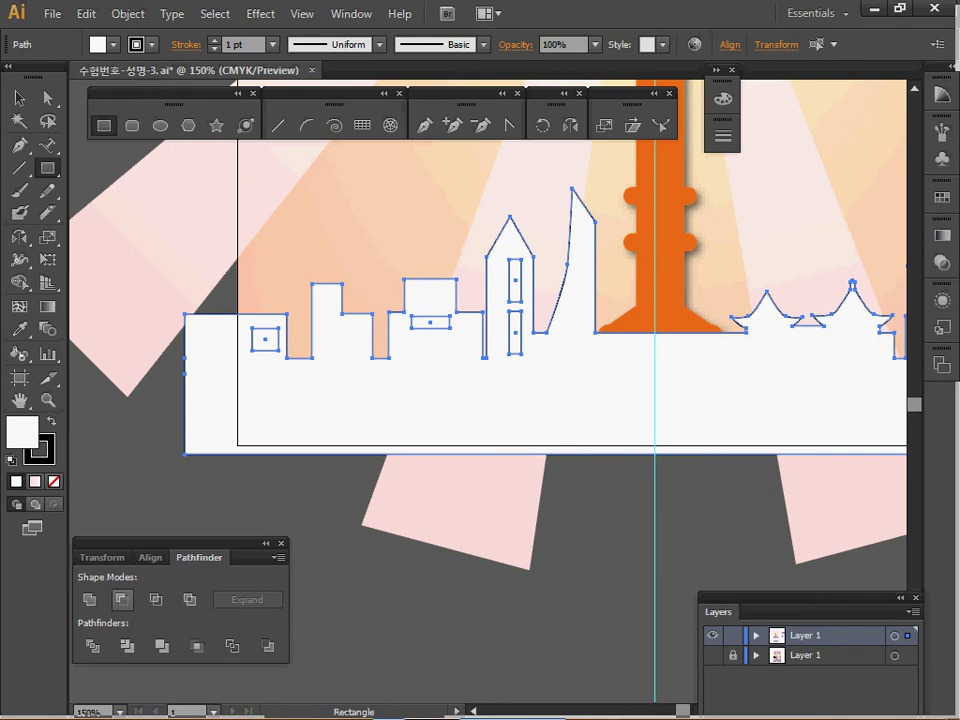
pyautogui.click(121, 599)
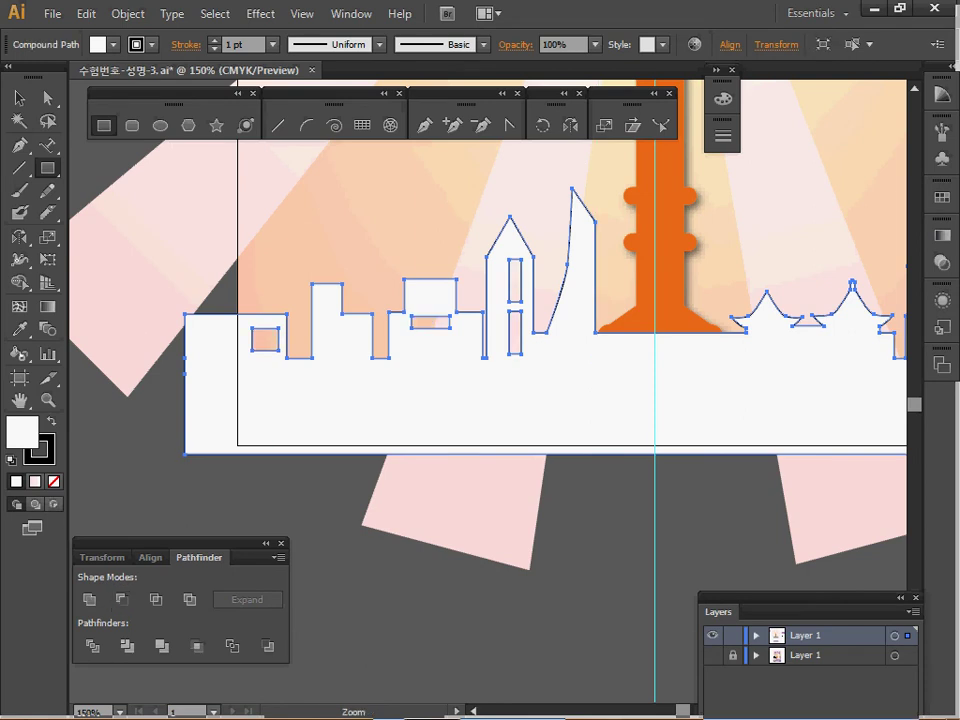
# Copy the original silhouette's purple, strokeless appearance onto the new skyline with the Eyedropper, and deselect it
pyautogui.hotkey('ctrl', '-')
pyautogui.hotkey('ctrl', '-')
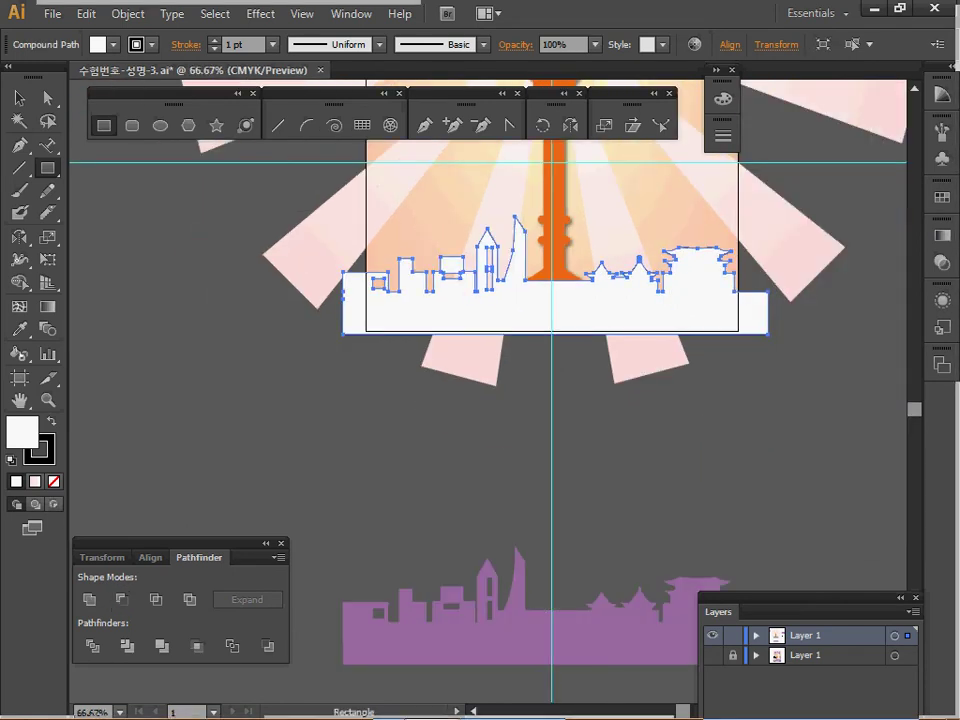
pyautogui.press('i')
pyautogui.click(540, 635)
pyautogui.keyDown('ctrl'); pyautogui.click(553, 465); pyautogui.keyUp('ctrl')
pyautogui.moveTo(553, 465); pyautogui.dragTo(501, 582)
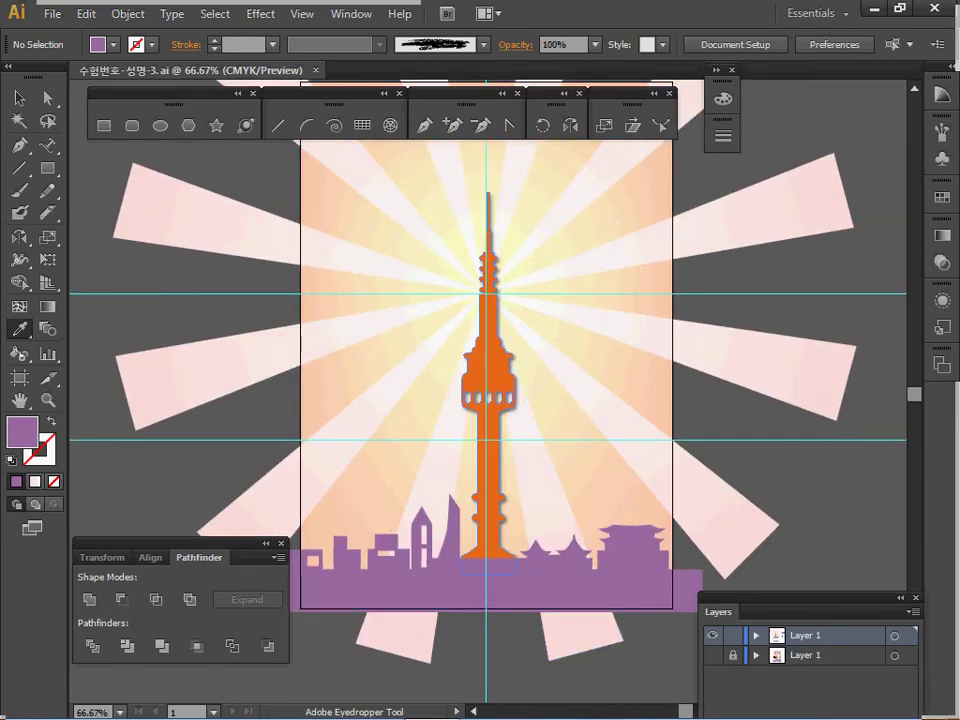
# Select the two long wavy paths crossing the tower using outline view, and return to preview
pyautogui.press('v')
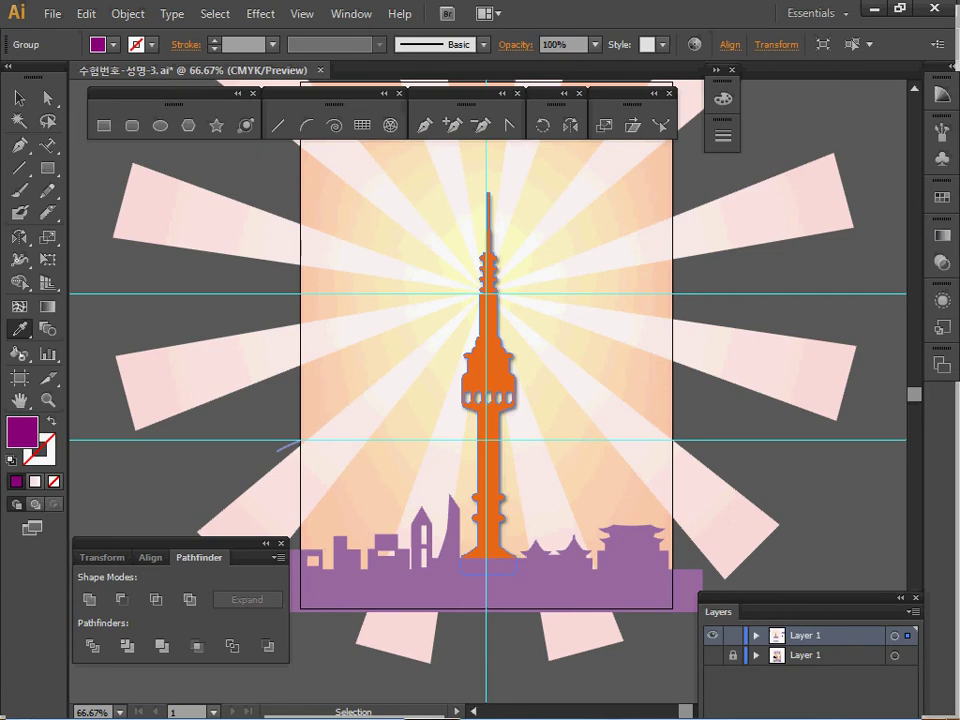
pyautogui.click(600, 450)
pyautogui.click(290, 443)
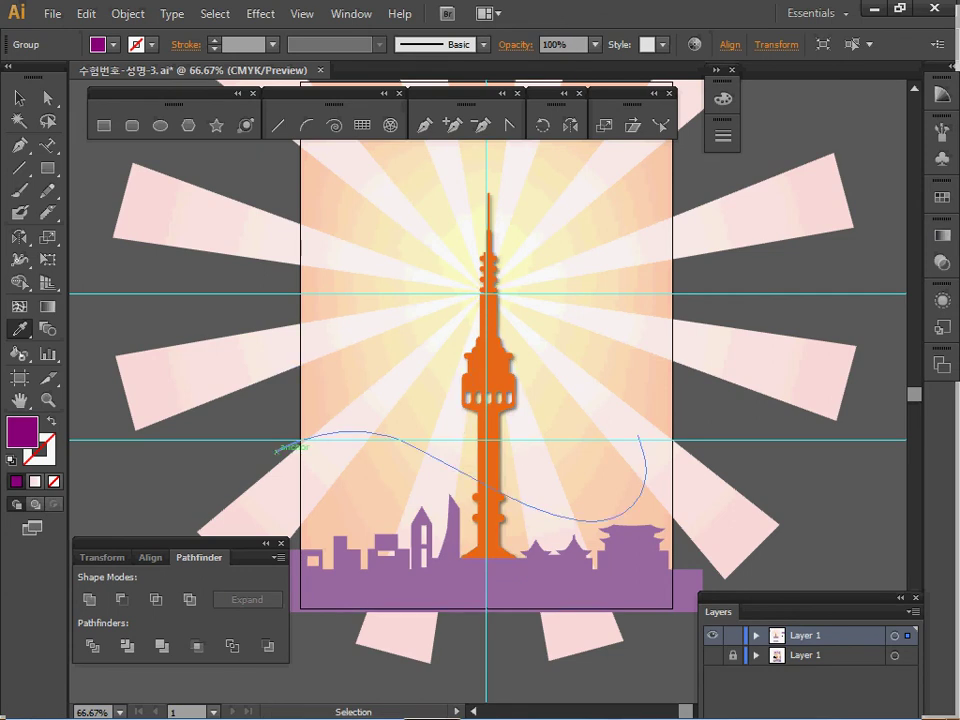
pyautogui.hotkey('ctrl', 'y')
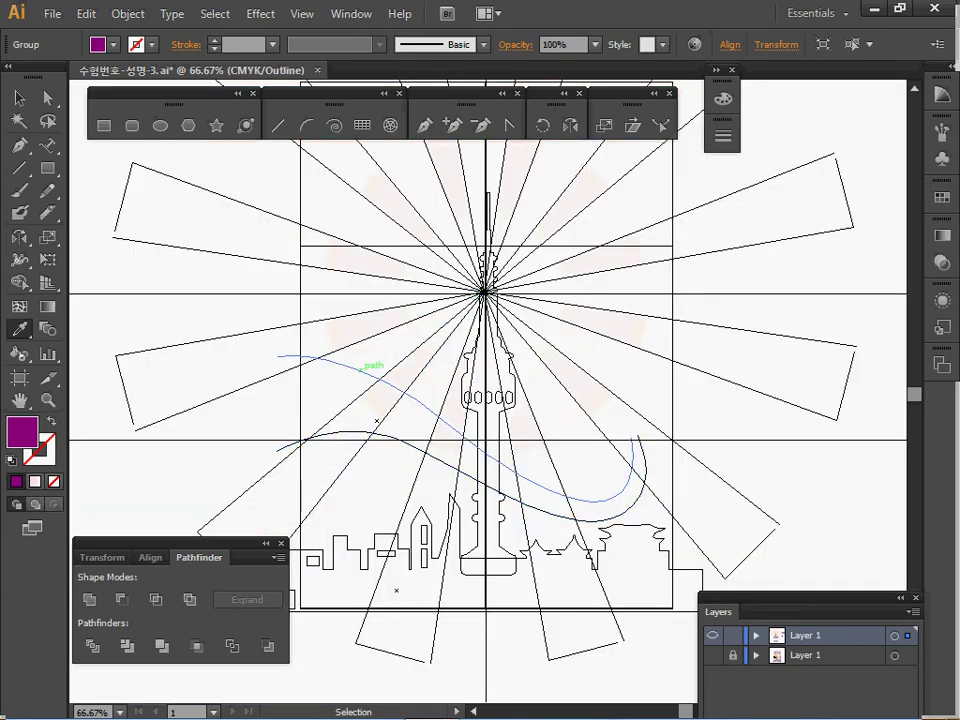
pyautogui.click(362, 372)
pyautogui.keyDown('shift'); pyautogui.click(416, 447); pyautogui.keyUp('shift')
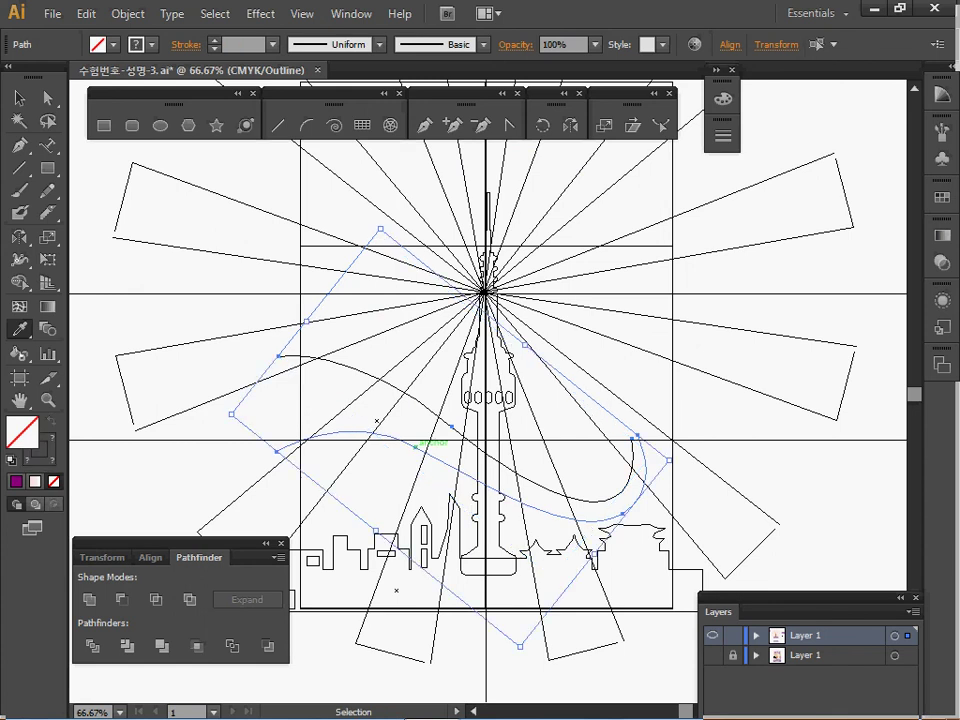
pyautogui.hotkey('ctrl', 'y')
pyautogui.press('i')
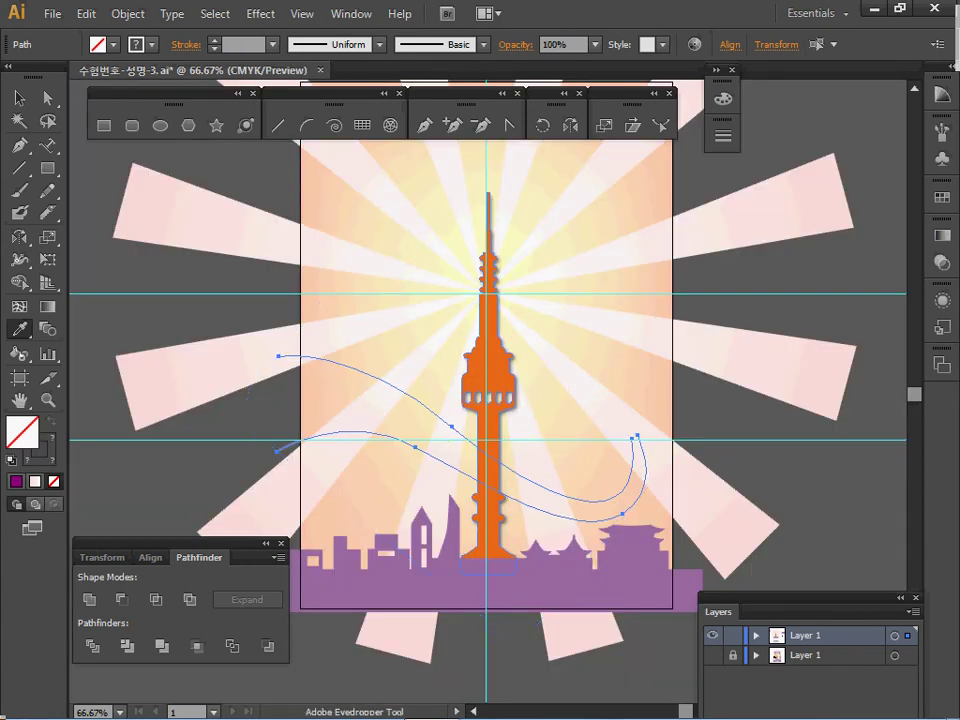
pyautogui.press('v')
pyautogui.press('i')
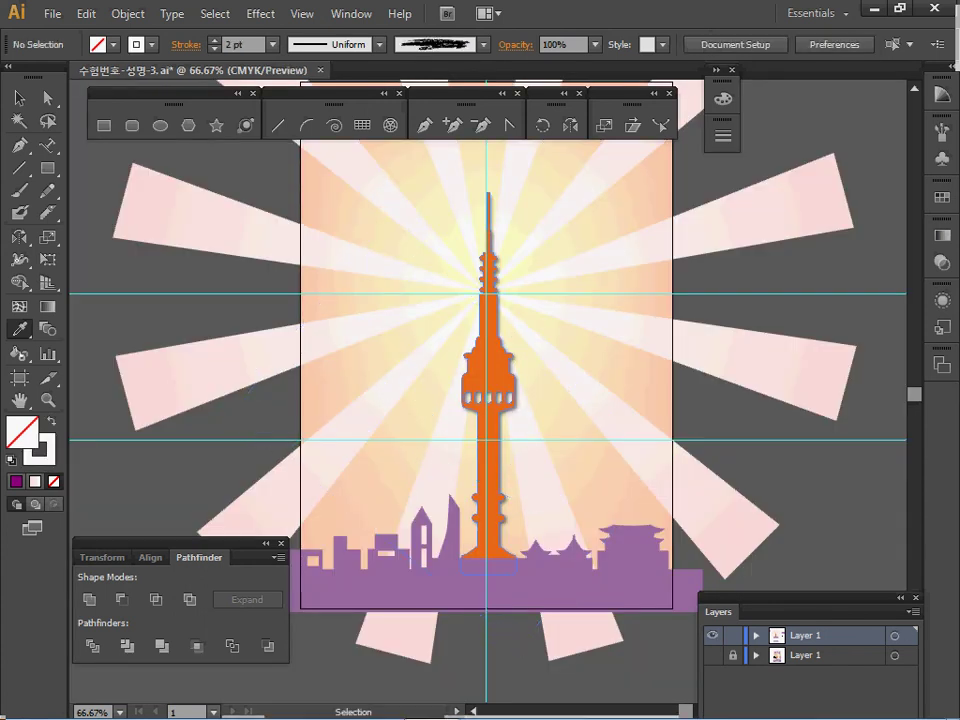
pyautogui.hotkey('ctrl', 'z')
# Make a blend between the two long wavy curves that cross the tower
pyautogui.hotkey('ctrl', '=')
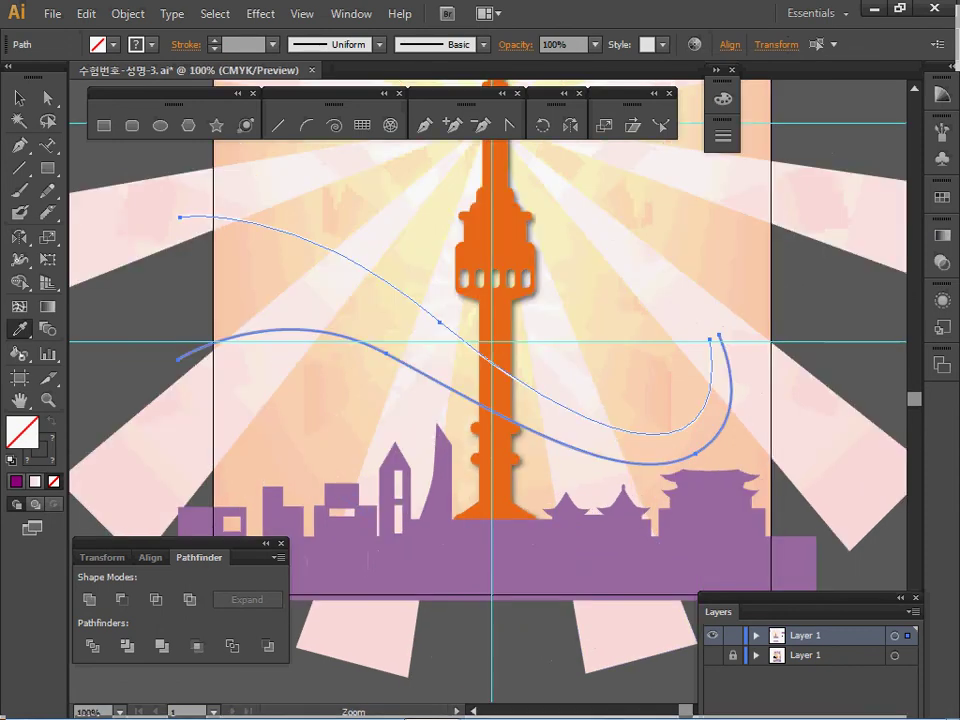
pyautogui.press('i')
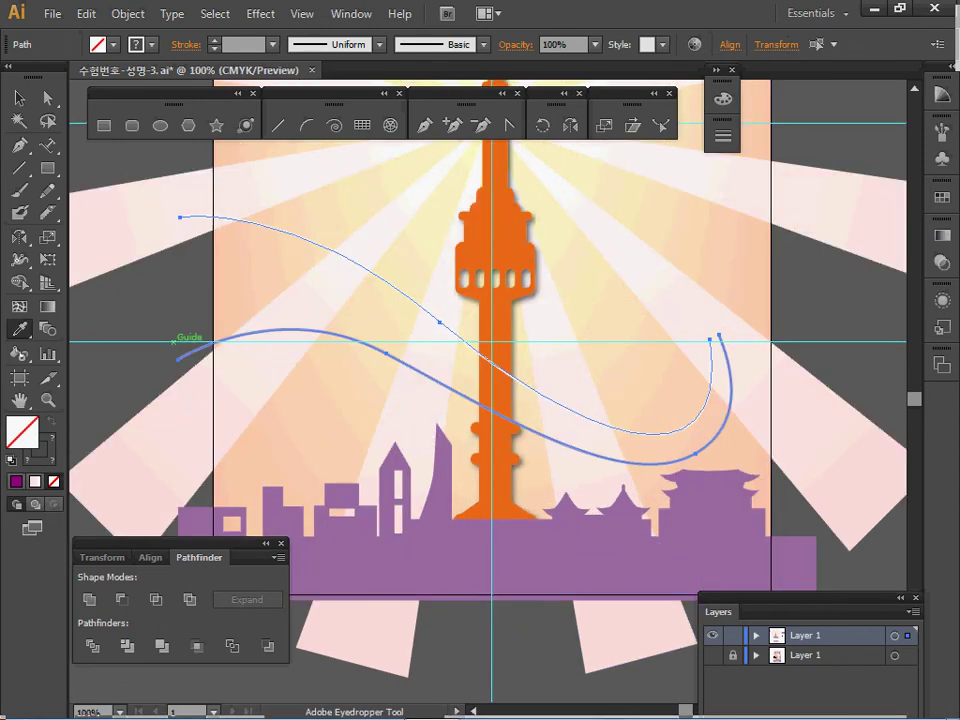
pyautogui.keyDown('ctrl'); pyautogui.click(165, 327); pyautogui.keyUp('ctrl')
pyautogui.click(270, 331)
pyautogui.keyDown('shift'); pyautogui.click(289, 222); pyautogui.keyUp('shift')
pyautogui.press('i')
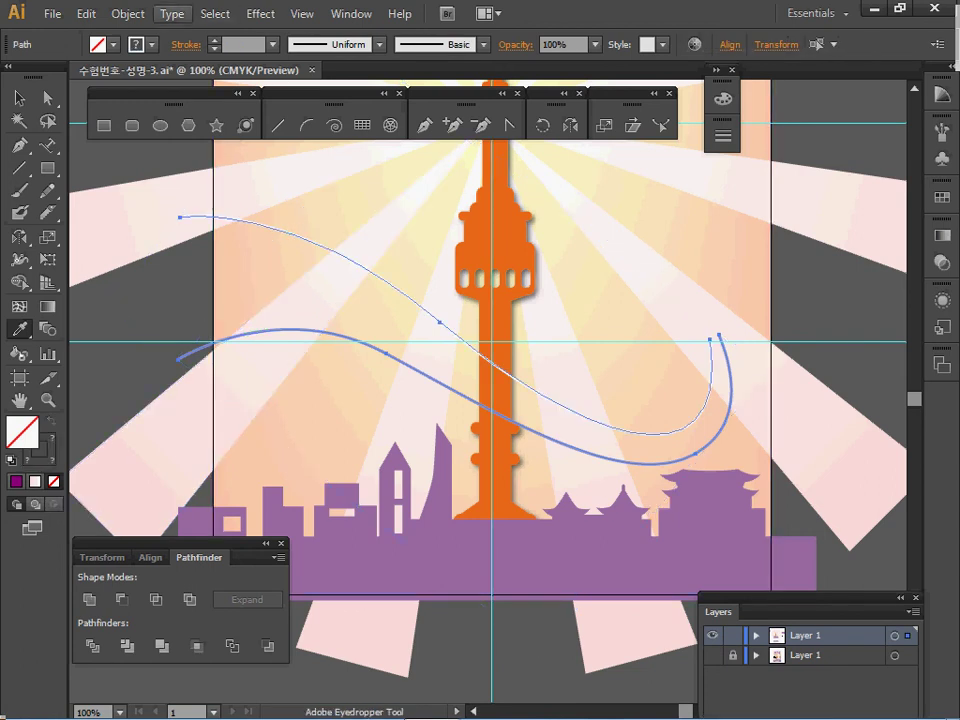
pyautogui.click(128, 13)
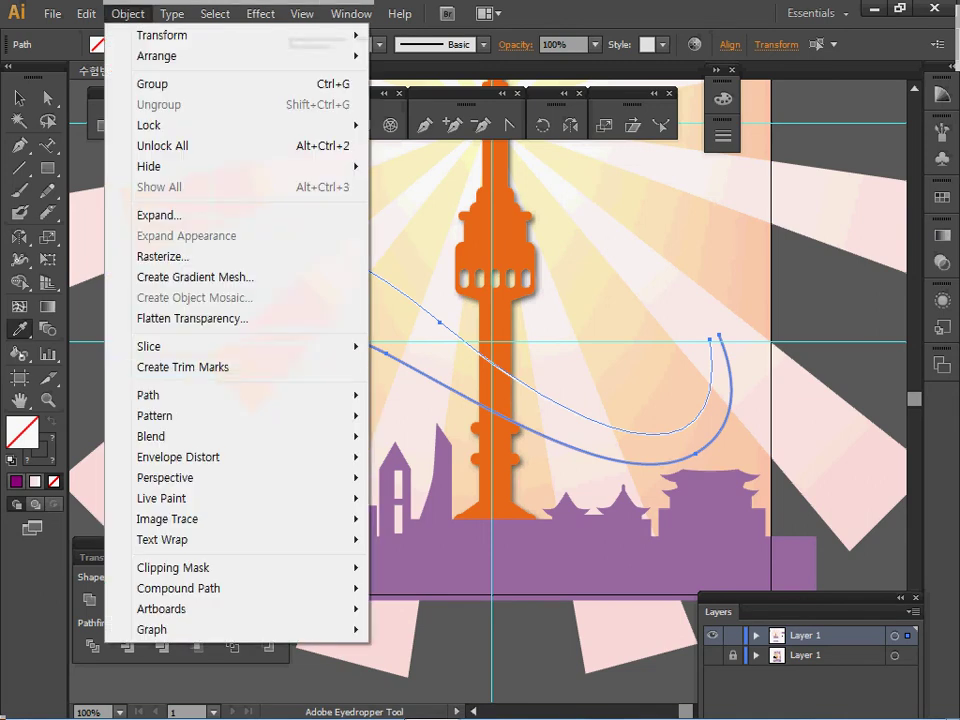
pyautogui.moveTo(200, 436)
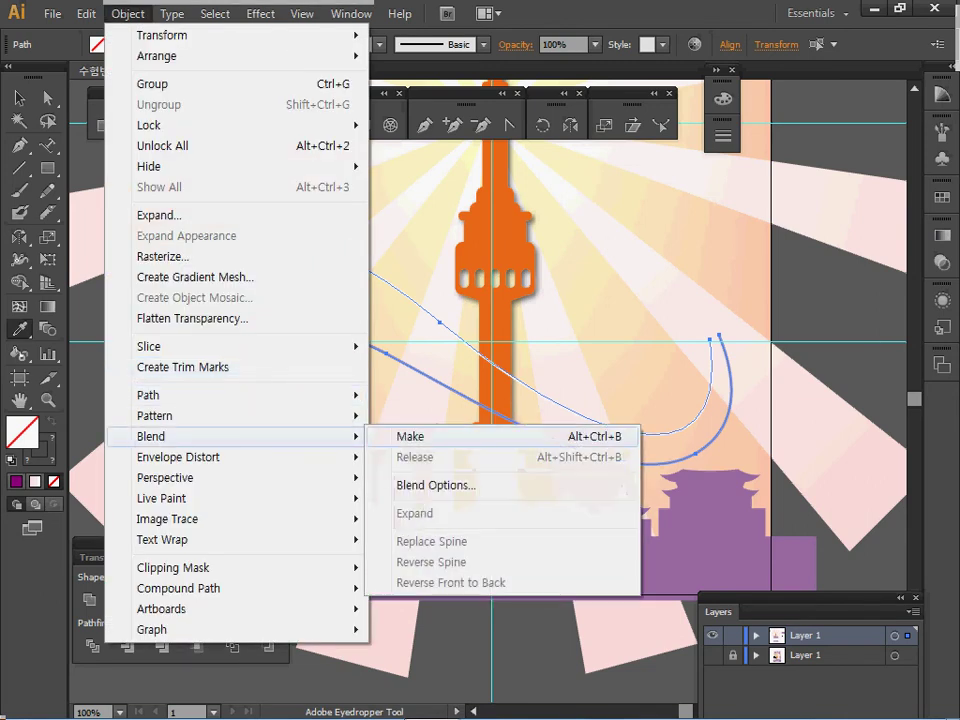
pyautogui.click(412, 436)
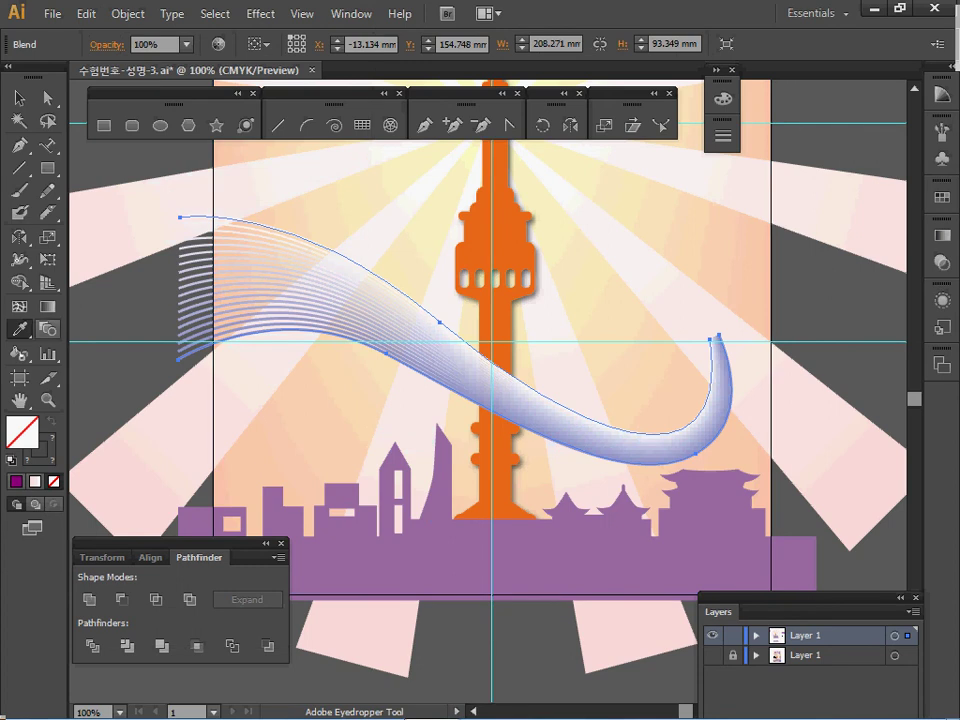
# Set the wavy curve blend to 10 specified steps and save the document
pyautogui.doubleClick(47, 329)
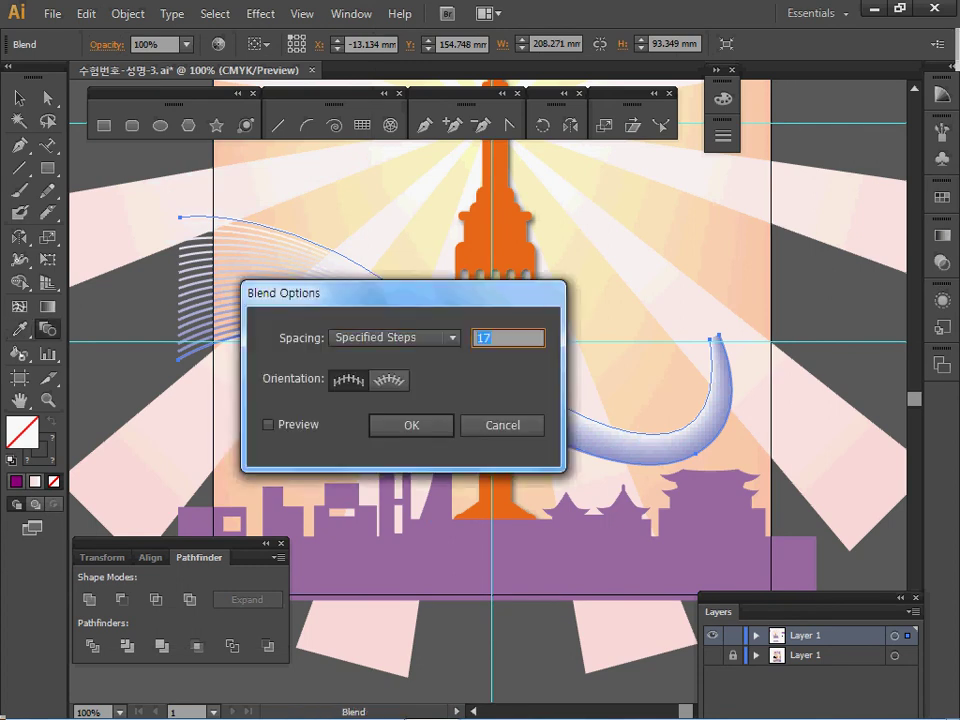
pyautogui.write('10')
pyautogui.press('Return')
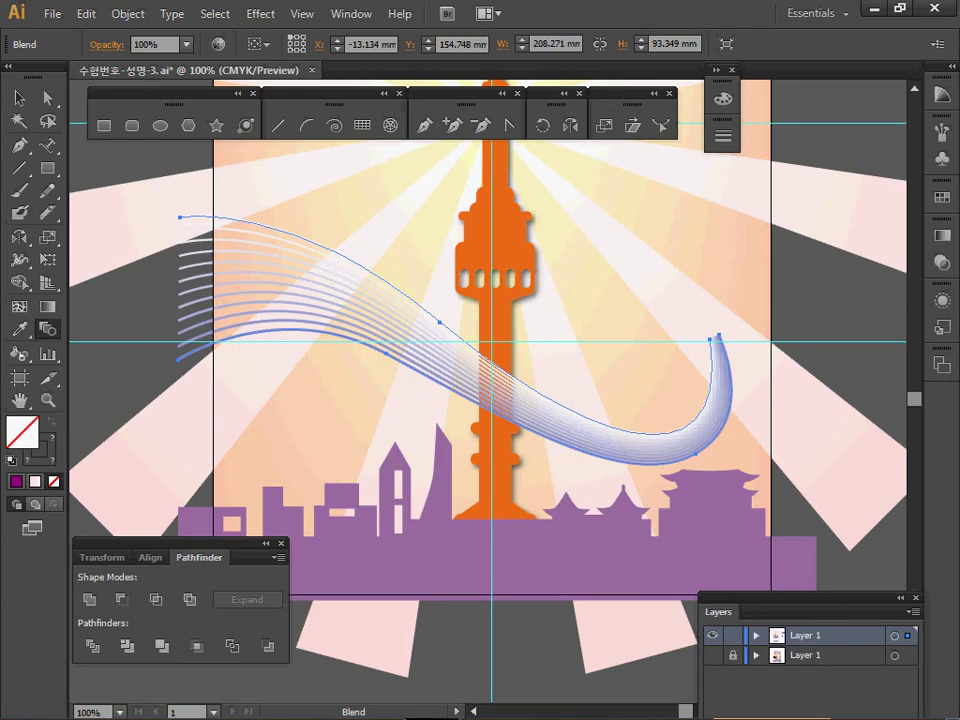
pyautogui.hotkey('ctrl', 's')
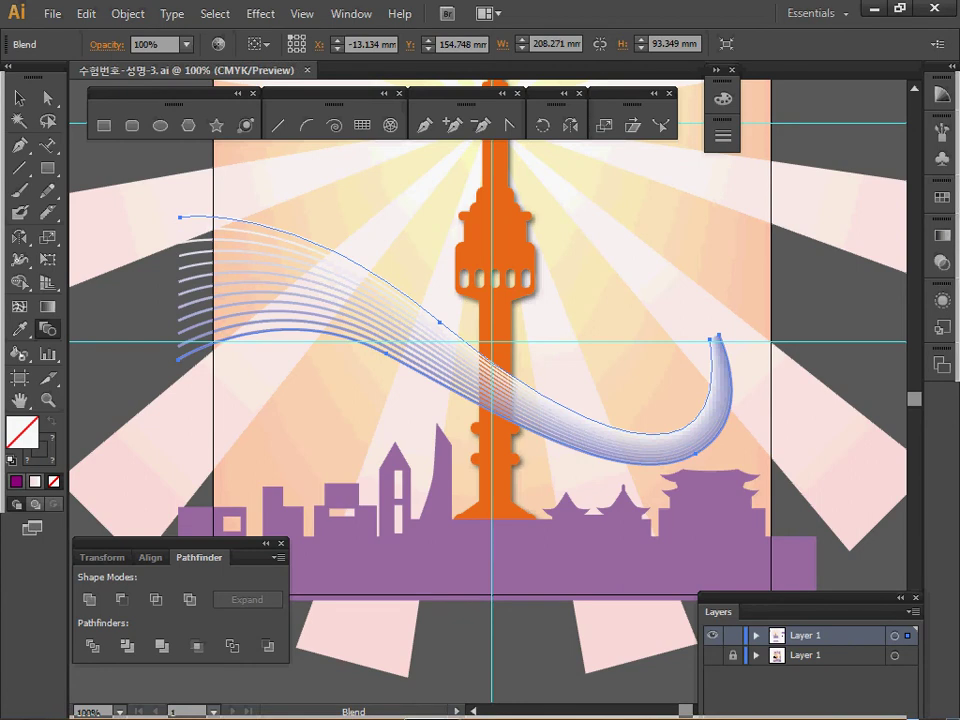
# Move the purple reference airplane beside the poster to the right, clear of its vertical guide, and deselect it
pyautogui.hotkey('ctrl', 'space')
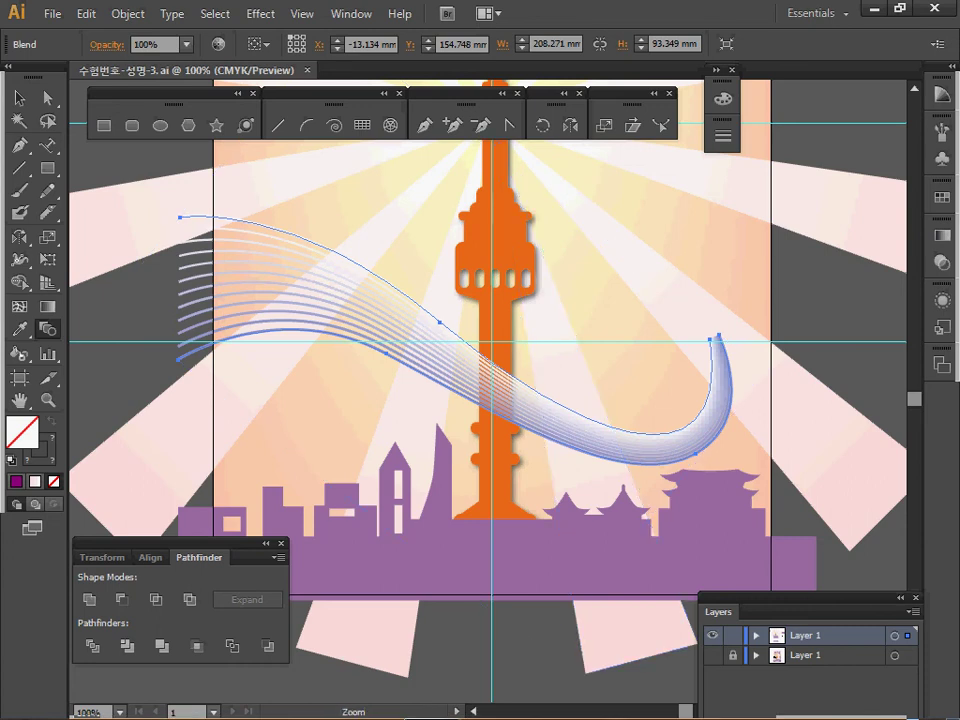
pyautogui.keyDown('ctrl'); pyautogui.keyDown('alt'); pyautogui.click(445, 282); pyautogui.keyUp('alt'); pyautogui.keyUp('ctrl')
pyautogui.moveTo(445, 282); pyautogui.dragTo(782, 563)
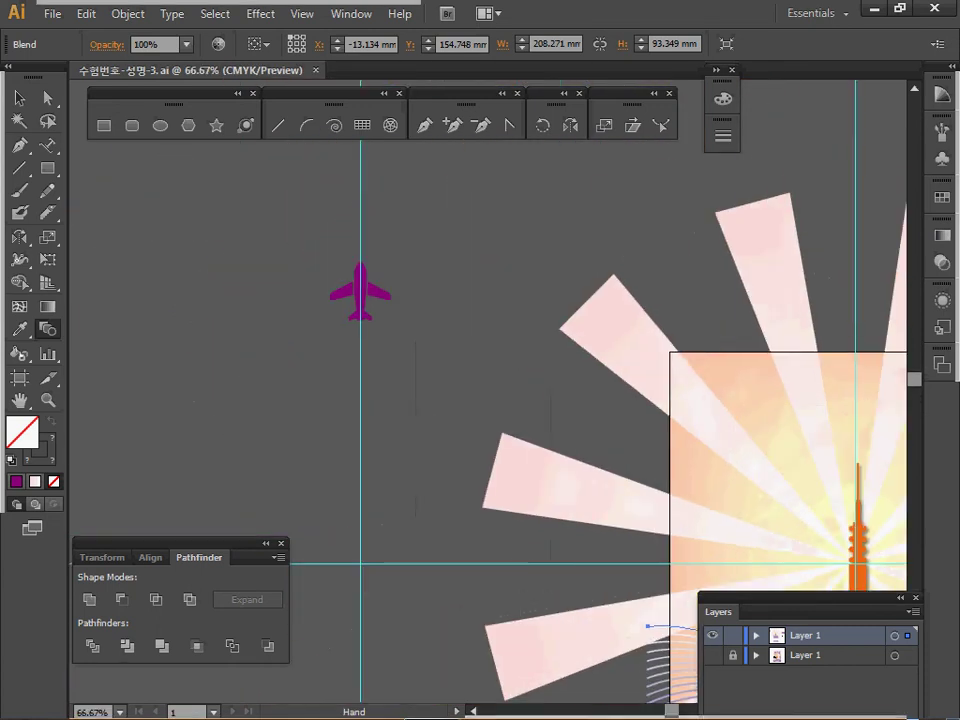
pyautogui.keyDown('ctrl'); pyautogui.click(396, 330); pyautogui.keyUp('ctrl')
pyautogui.keyDown('ctrl'); pyautogui.click(382, 328); pyautogui.keyUp('ctrl')
pyautogui.keyDown('ctrl'); pyautogui.click(510, 354); pyautogui.keyUp('ctrl')
pyautogui.keyDown('ctrl'); pyautogui.click(609, 419); pyautogui.keyUp('ctrl')
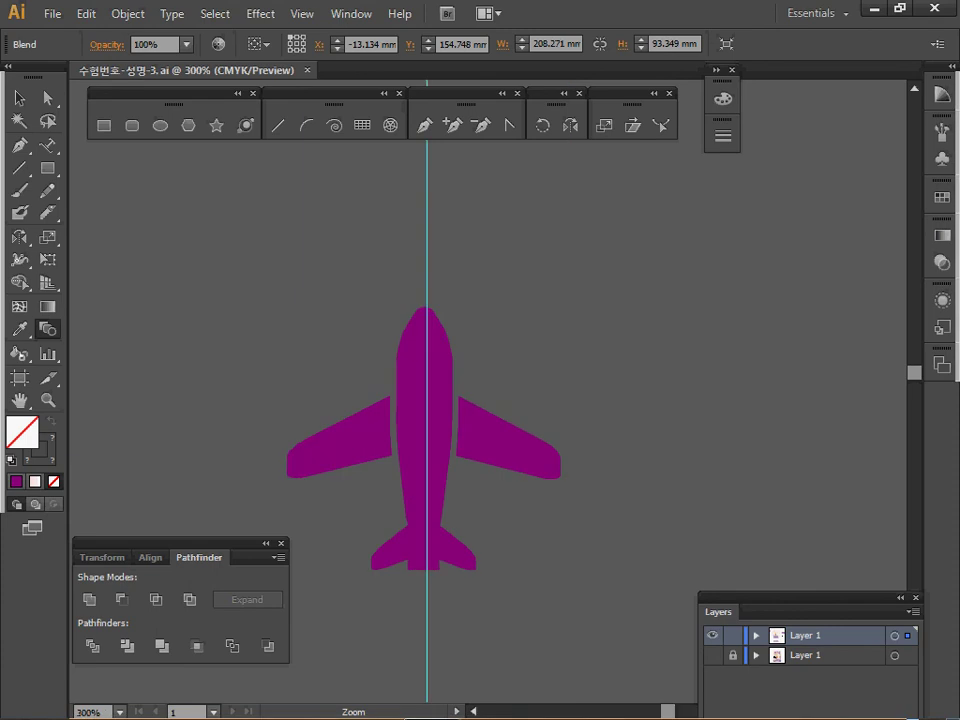
pyautogui.keyDown('ctrl'); pyautogui.click(450, 444); pyautogui.keyUp('ctrl')
pyautogui.moveTo(450, 444); pyautogui.dragTo(383, 398)
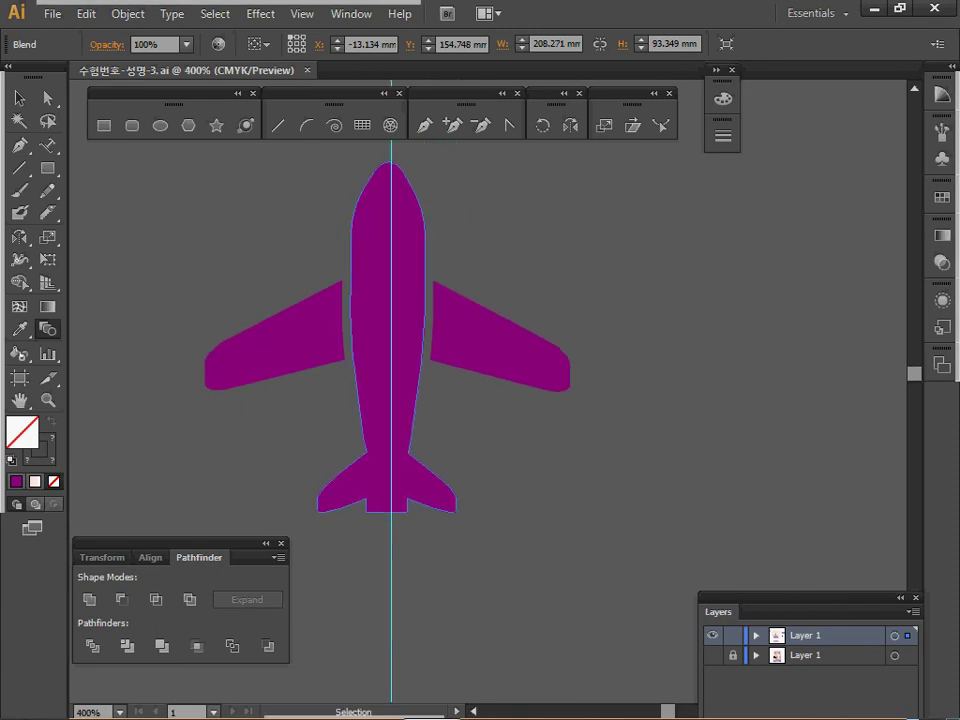
pyautogui.hotkey('ctrl', 'a')
pyautogui.moveTo(344, 306); pyautogui.dragTo(660, 317)
pyautogui.hotkey('ctrl', 'shift', 'a')
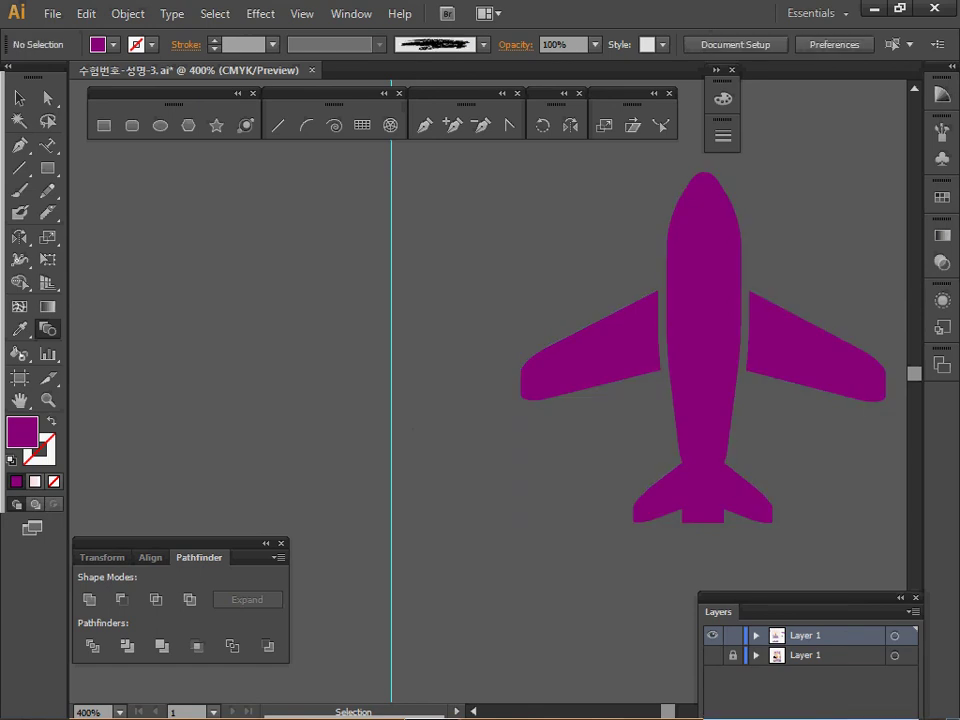
# Create a 7 × 24 mm rectangle with default white fill and black stroke, centre it on the vertical guide, and shift the airplane farther right
pyautogui.press('d')
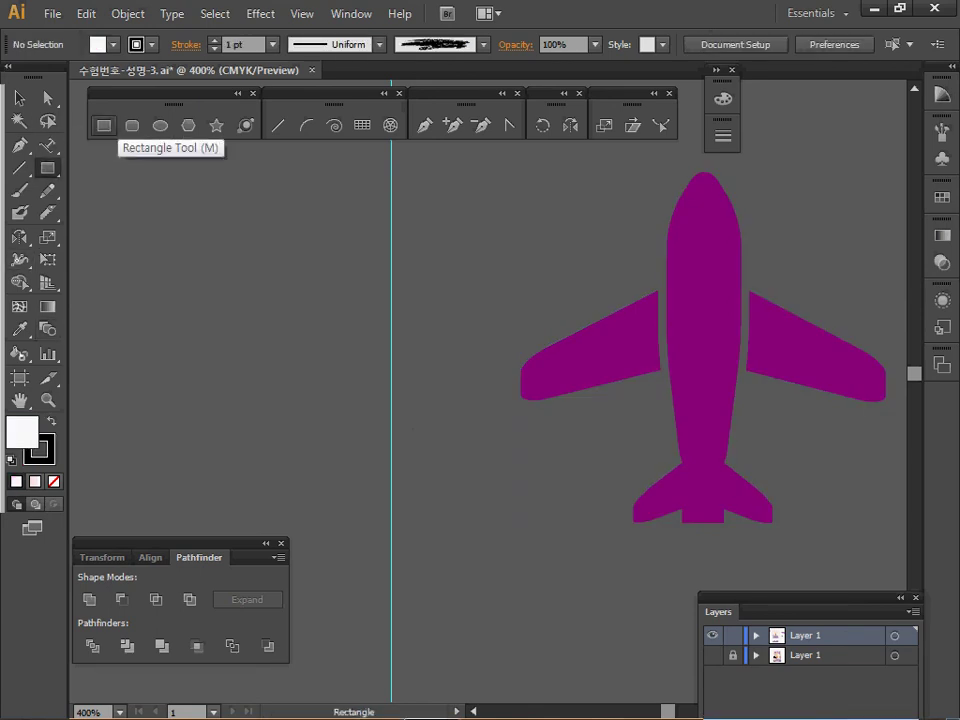
pyautogui.click(103, 125)
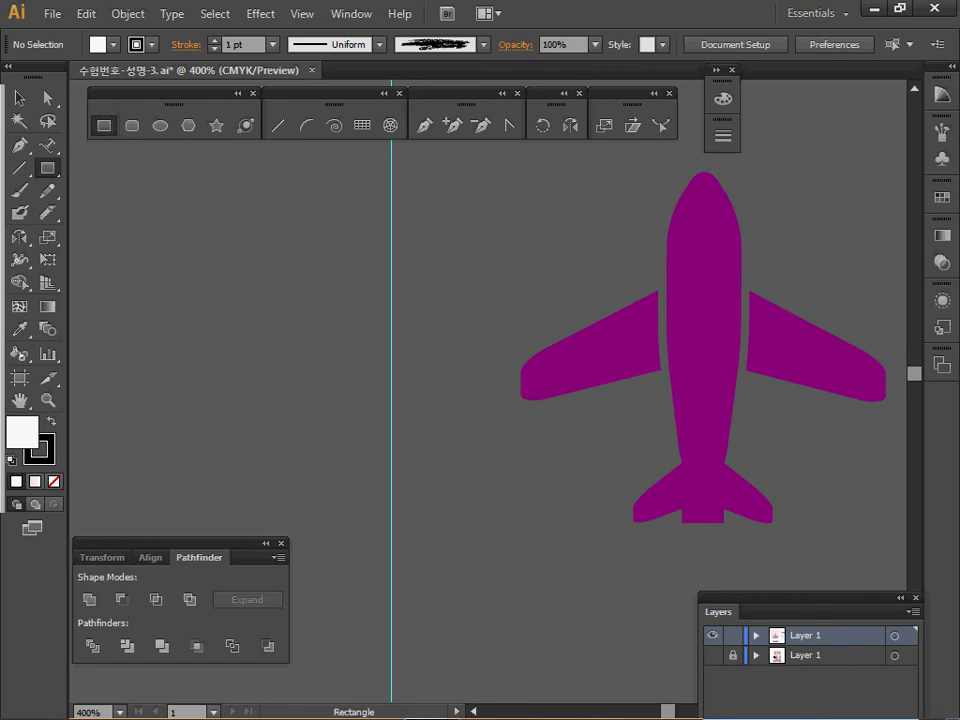
pyautogui.click(331, 311)
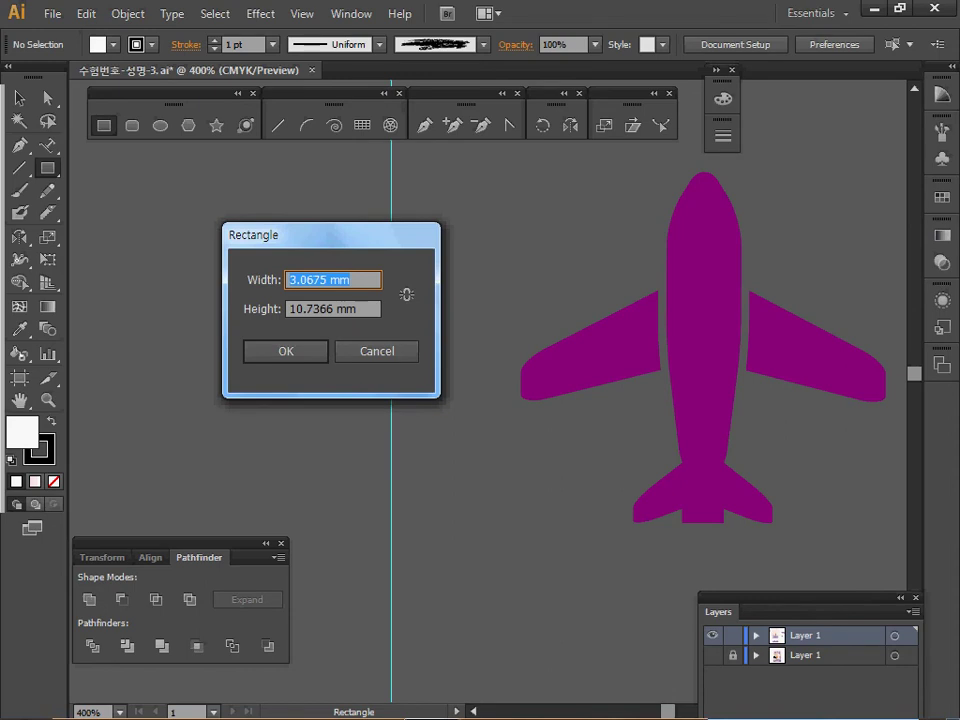
pyautogui.write('7')
pyautogui.press('Tab')
pyautogui.write('24')
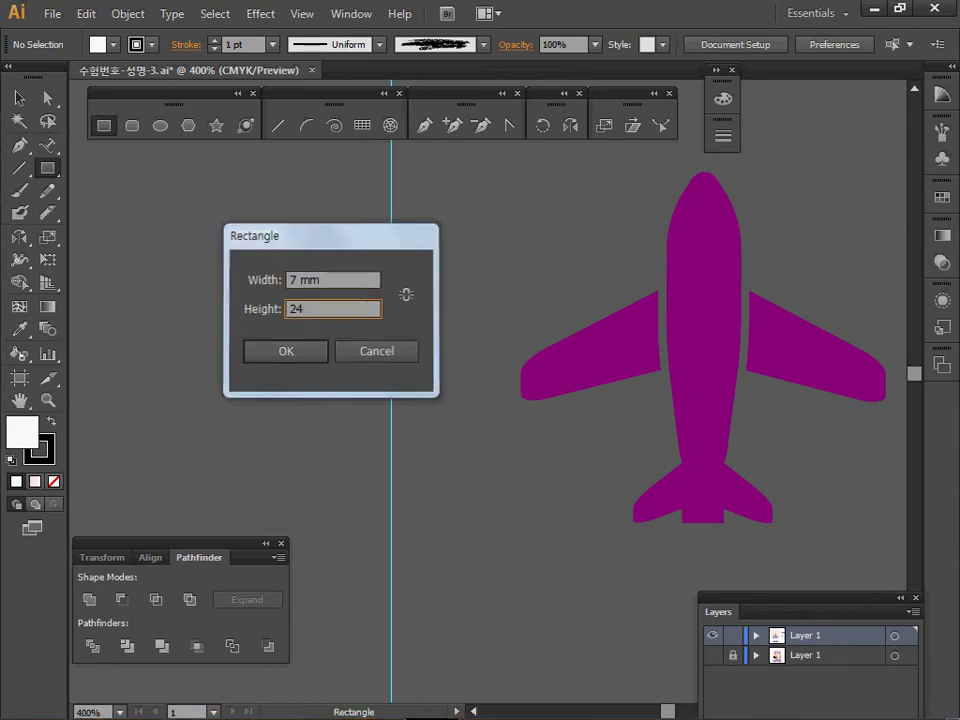
pyautogui.press('Return')
pyautogui.moveTo(387, 400); pyautogui.dragTo(396, 400)
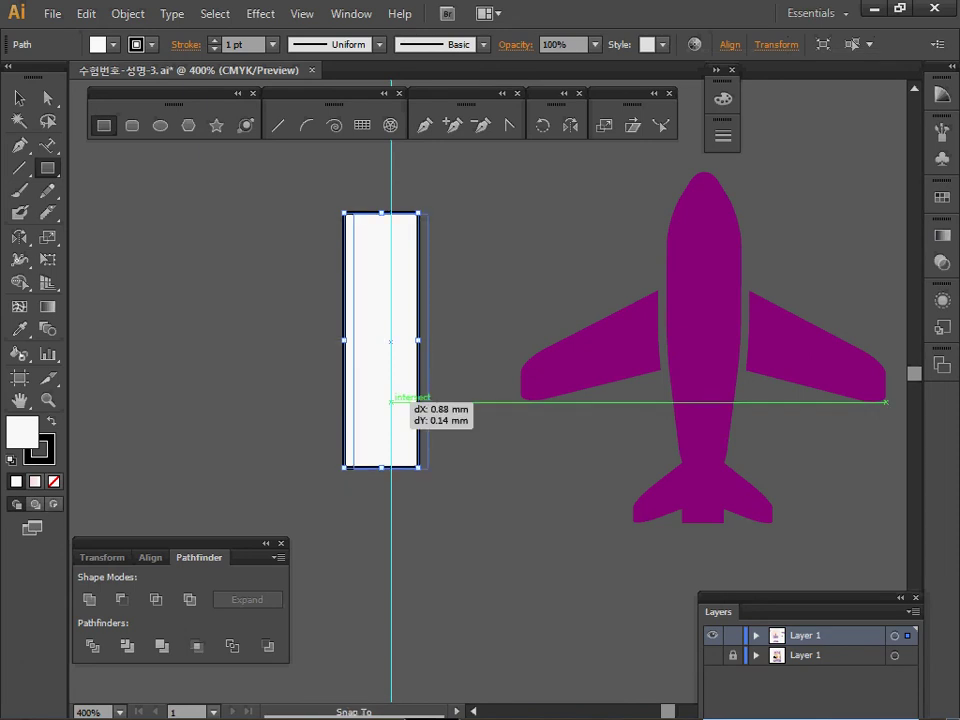
pyautogui.moveTo(701, 388); pyautogui.dragTo(734, 383)
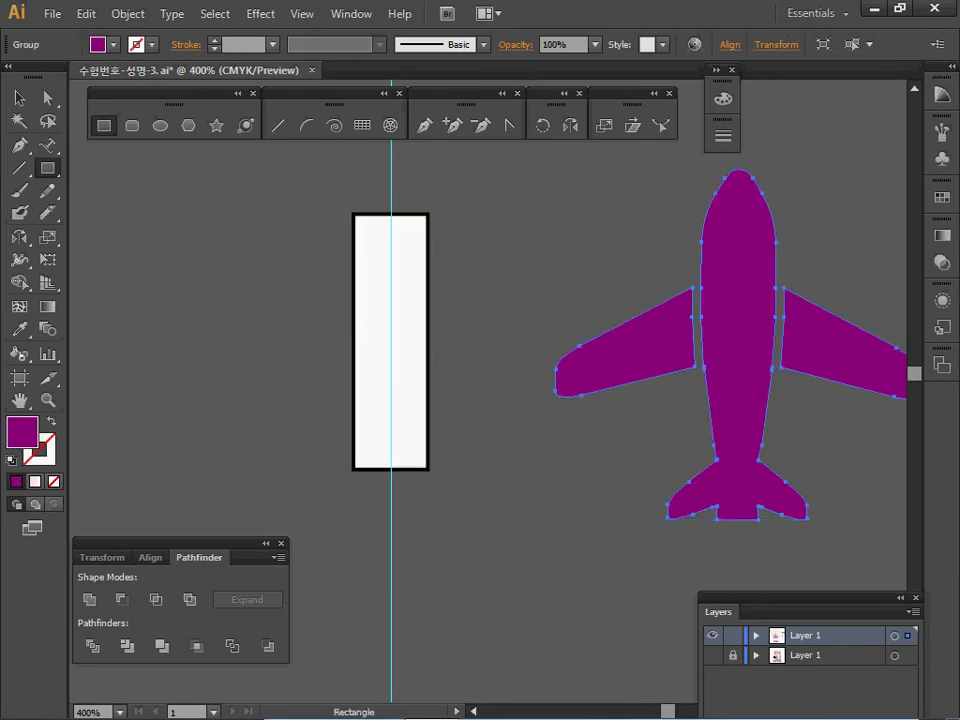
# Add anchor points to the rectangle and raise its top middle anchor along the guide to form a pointed nose
pyautogui.keyDown('ctrl'); pyautogui.click(392, 370); pyautogui.keyUp('ctrl')
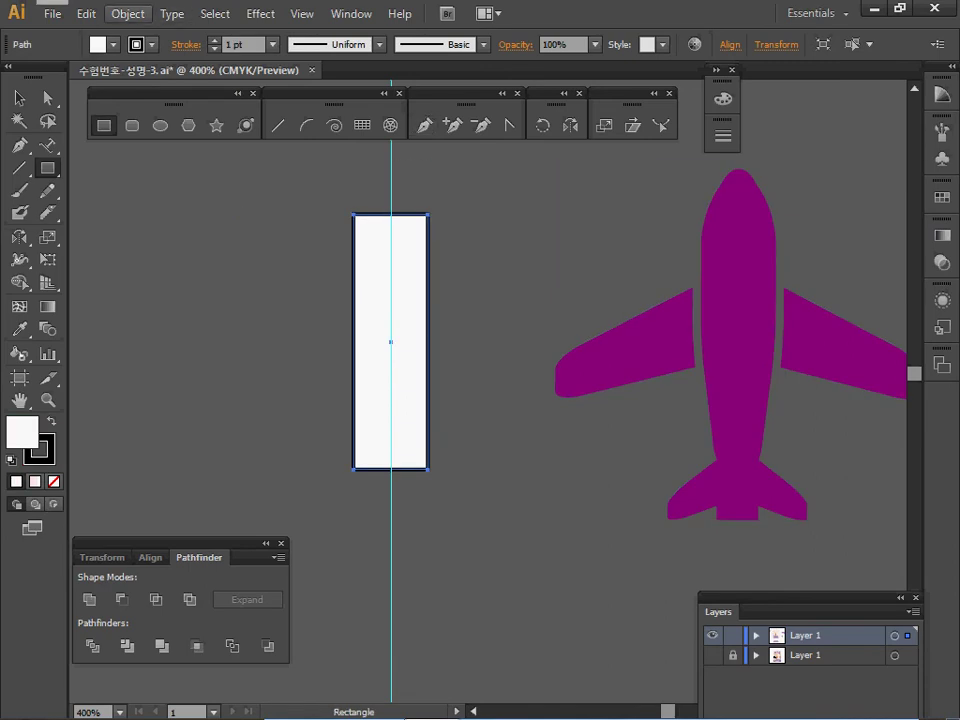
pyautogui.click(128, 13)
pyautogui.moveTo(200, 395)
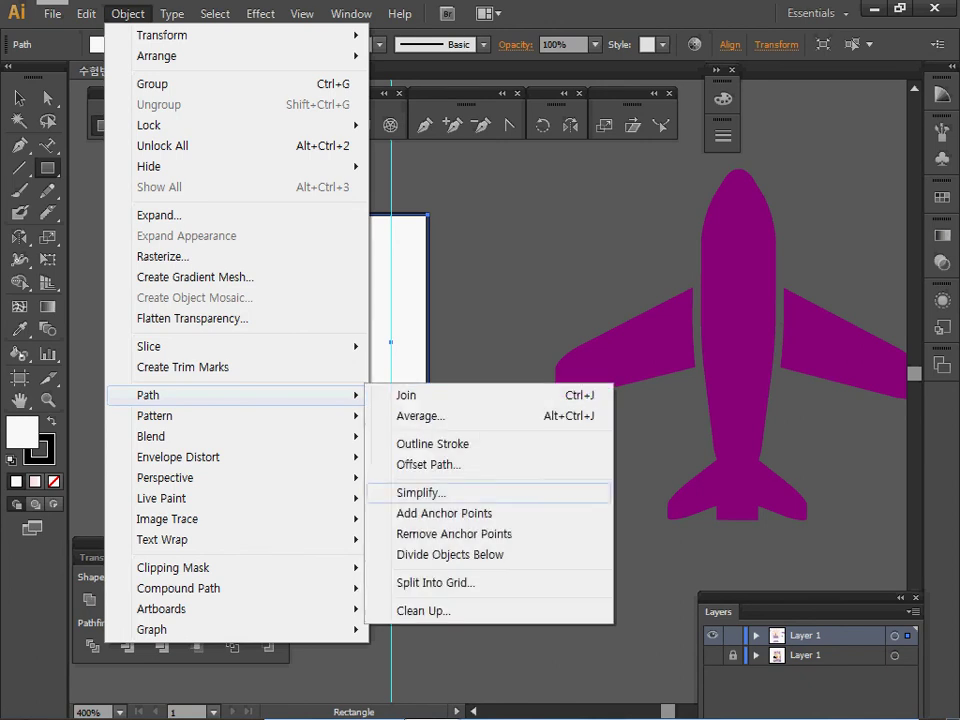
pyautogui.click(444, 513)
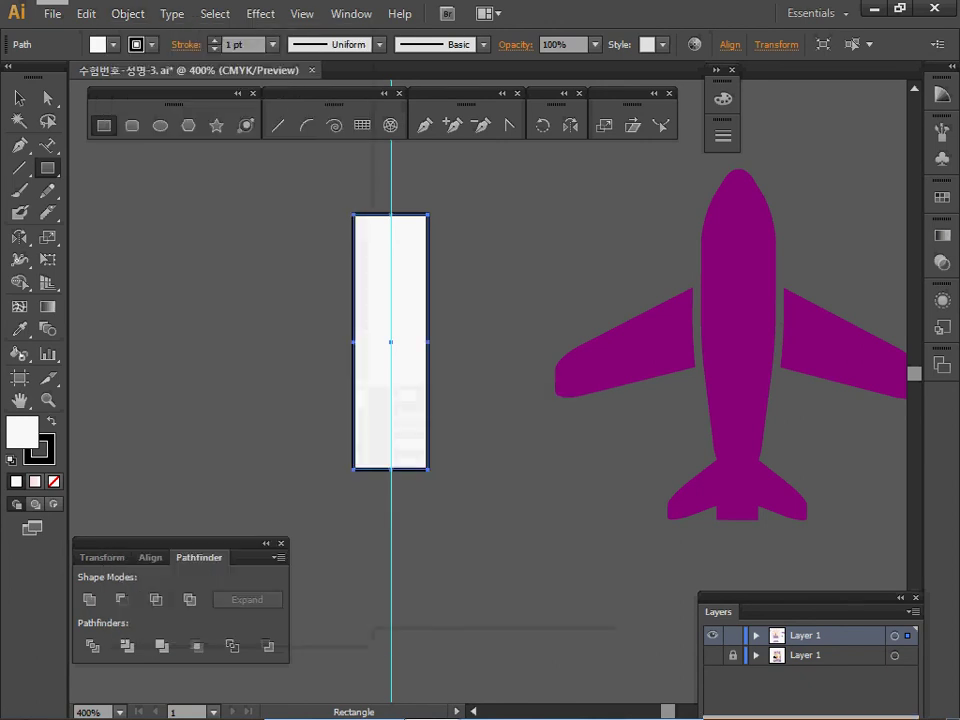
pyautogui.press('a')
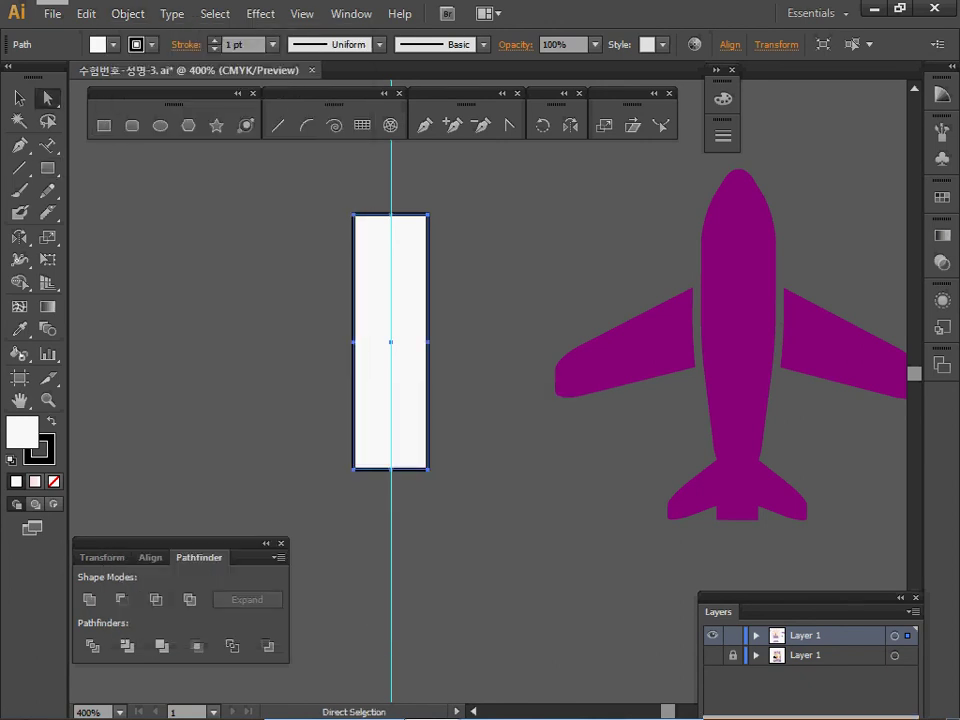
pyautogui.moveTo(376, 206); pyautogui.dragTo(407, 226)
pyautogui.press('Up')
pyautogui.hotkey('shift', 'Up')
pyautogui.press('Up')
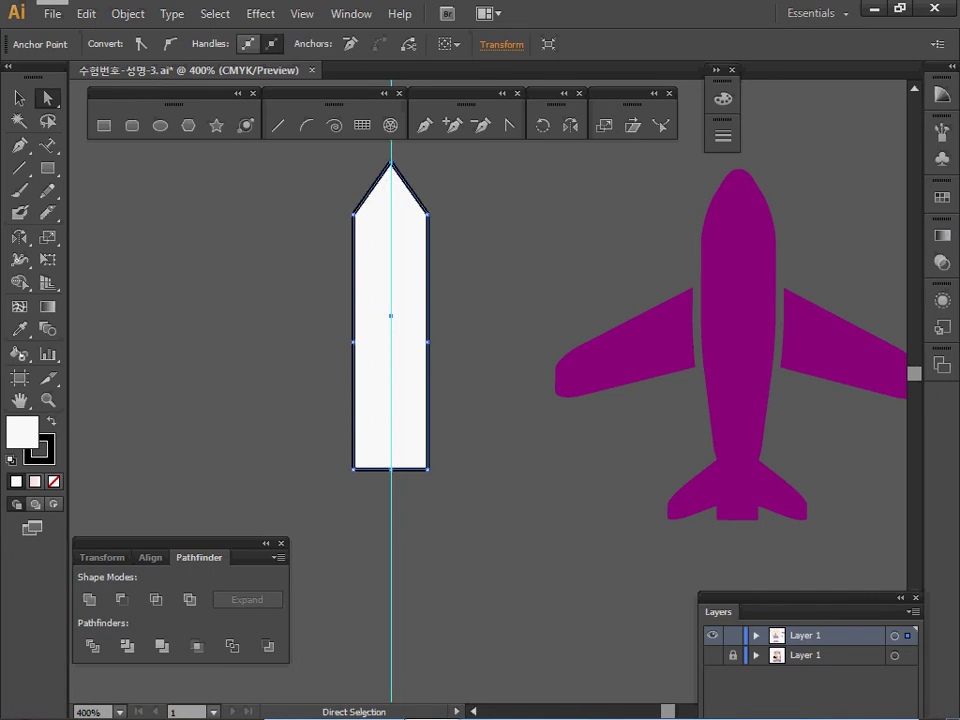
# Scale the body's bottom anchors inward around the guide, tapering the lower end to about half the body's width
pyautogui.moveTo(300, 432); pyautogui.dragTo(460, 503)
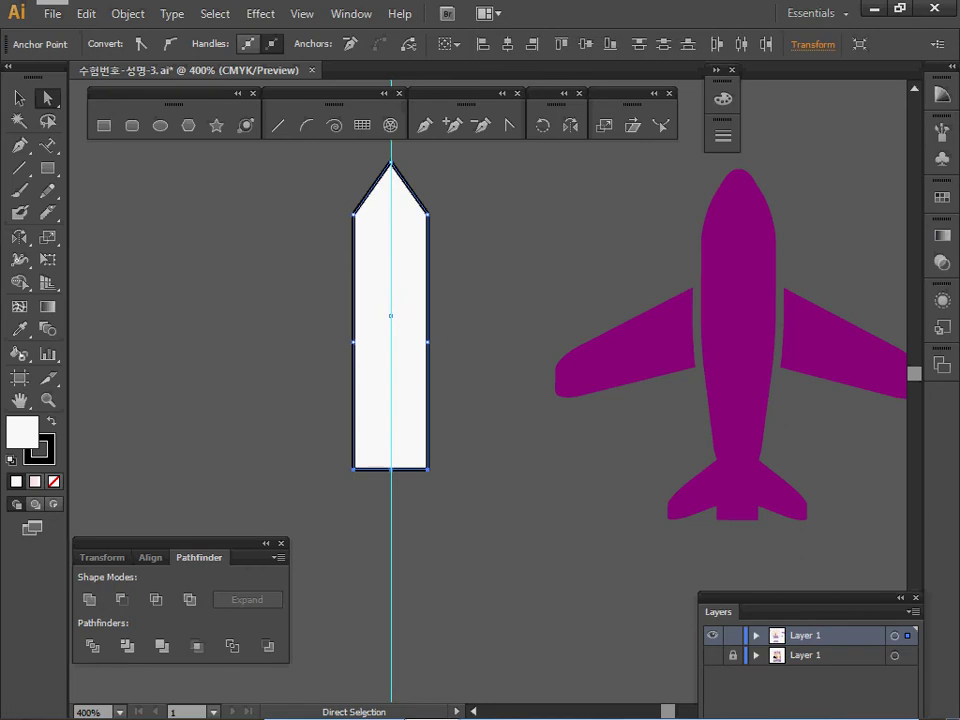
pyautogui.press('s')
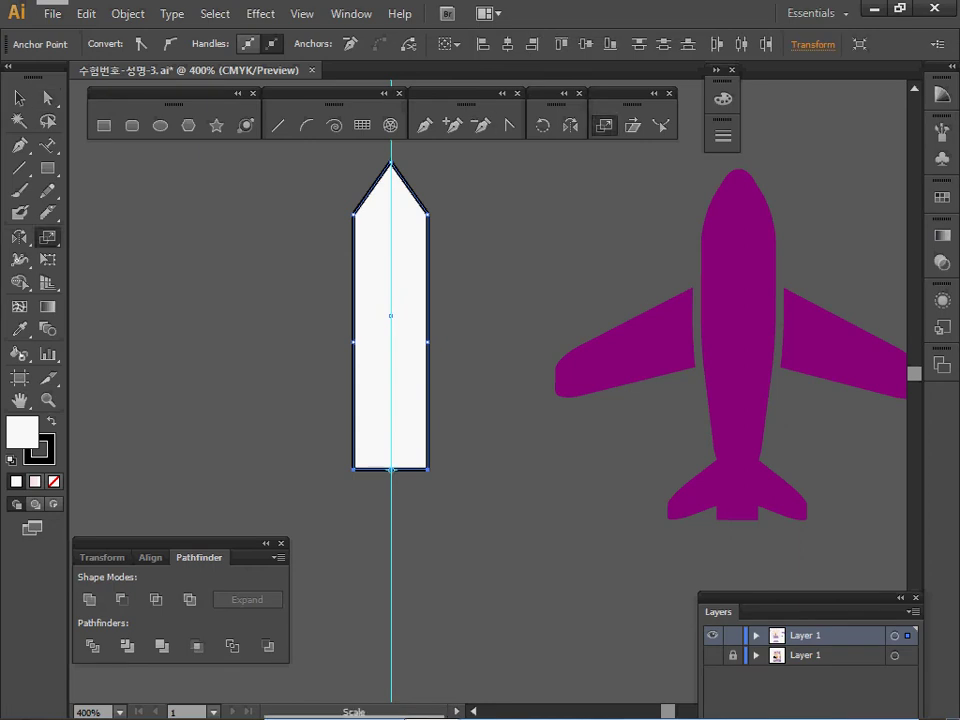
pyautogui.moveTo(238, 512); pyautogui.dragTo(320, 429)
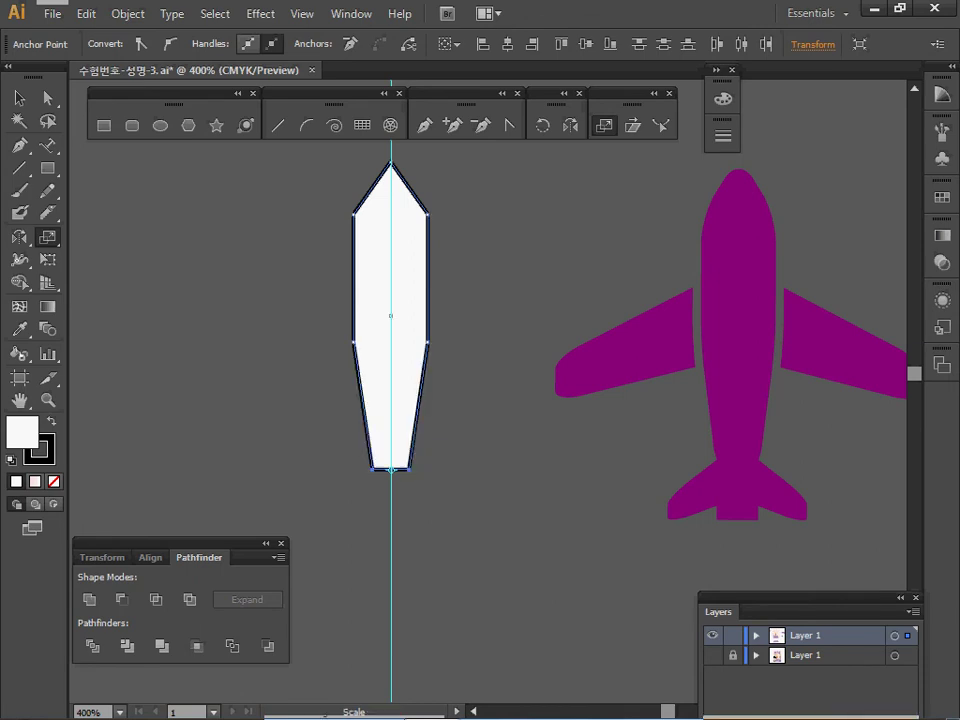
# Draw a long, thin horizontal rectangle across the lower body for the wings and align both shapes by their horizontal centres
pyautogui.click(104, 125)
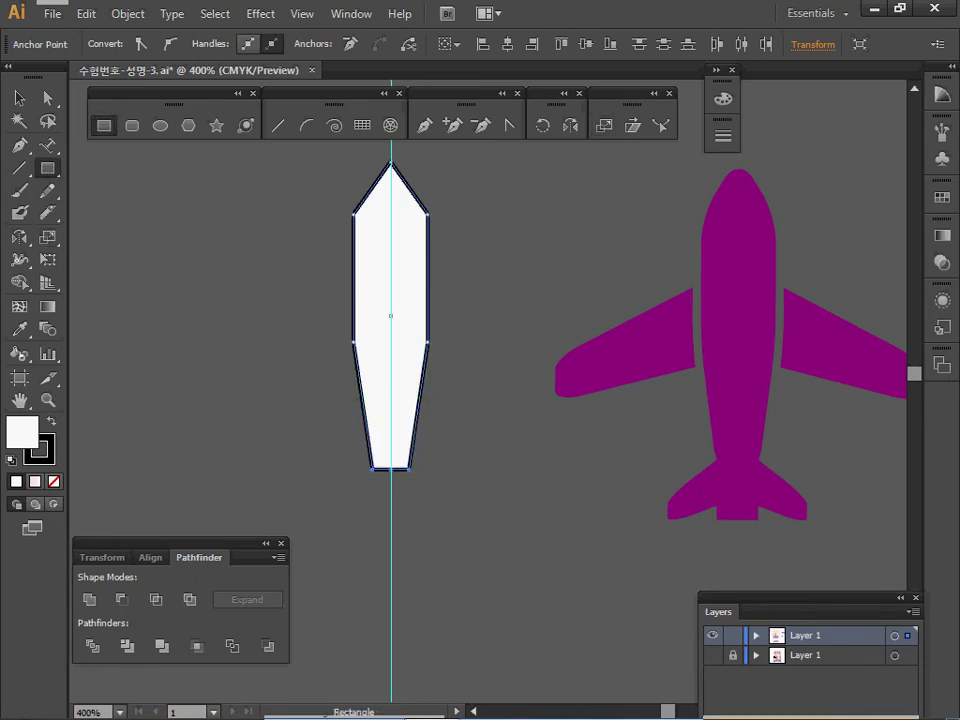
pyautogui.moveTo(209, 363); pyautogui.dragTo(536, 397)
pyautogui.press('v')
pyautogui.moveTo(317, 246); pyautogui.dragTo(392, 378)
pyautogui.click(150, 558)
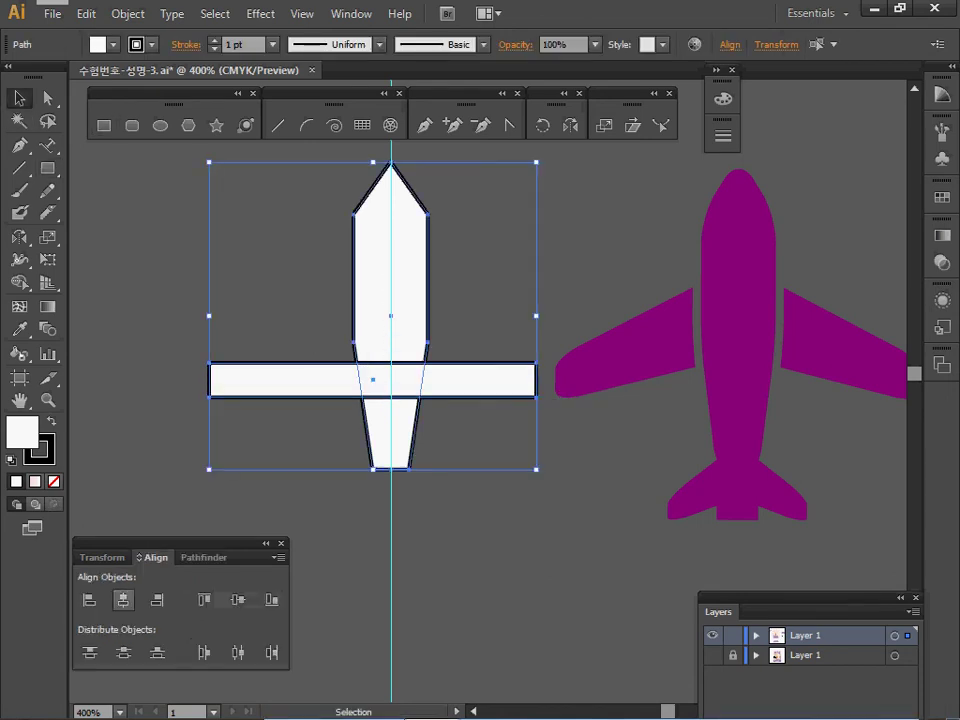
pyautogui.click(123, 599)
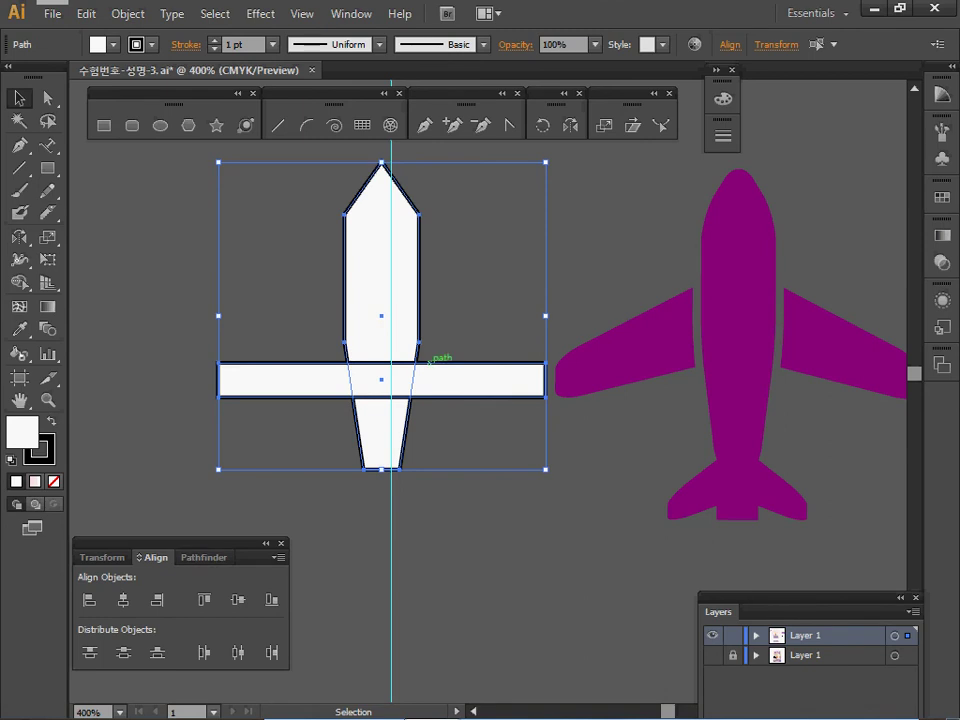
# Move the body, wing bar and reference airplane slightly right to put the body's centre back on the vertical guide, and deselect them
pyautogui.keyDown('shift'); pyautogui.click(650, 330); pyautogui.keyUp('shift')
pyautogui.moveTo(394, 316); pyautogui.dragTo(395, 316)
pyautogui.hotkey('ctrl', 'shift', 'a')
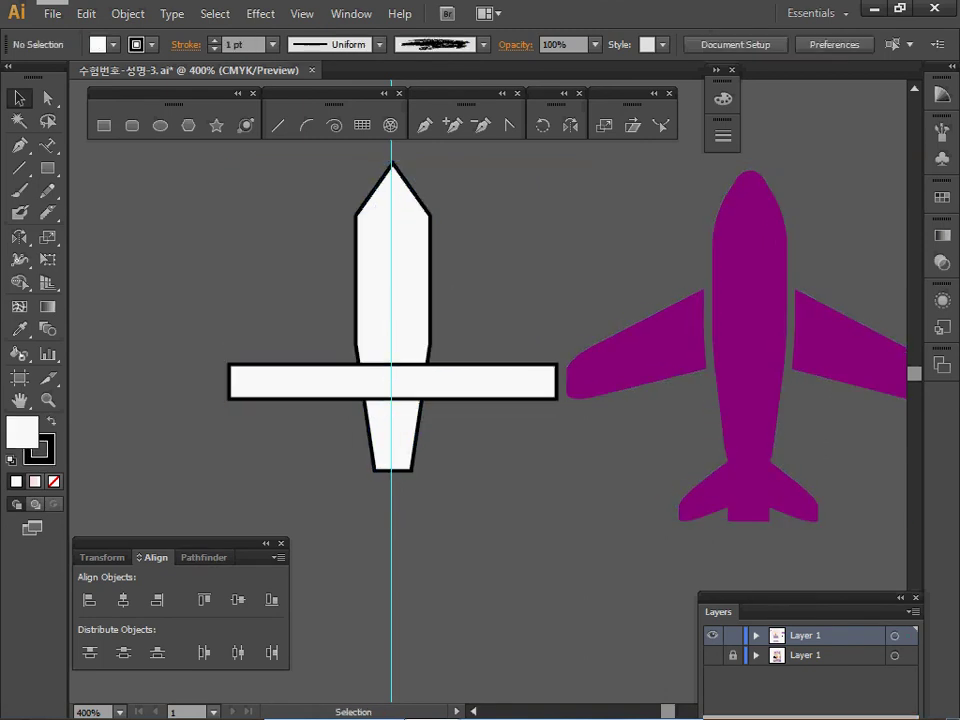
# Move the wing bar slightly up the body and add anchor points midway along each of its sides
pyautogui.moveTo(392, 384); pyautogui.dragTo(392, 373)
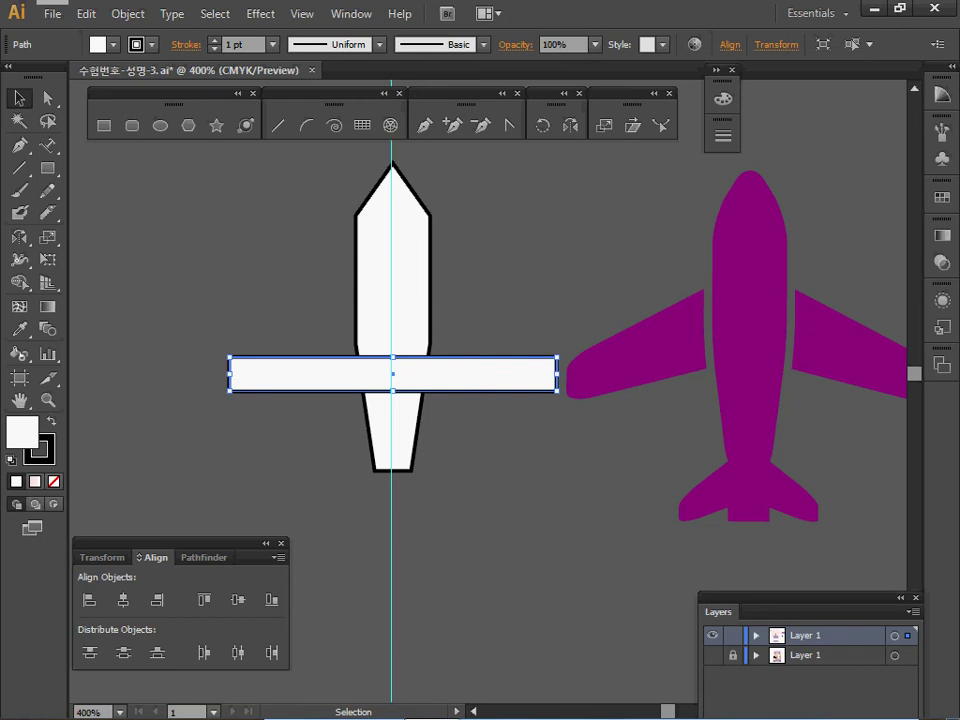
pyautogui.click(128, 13)
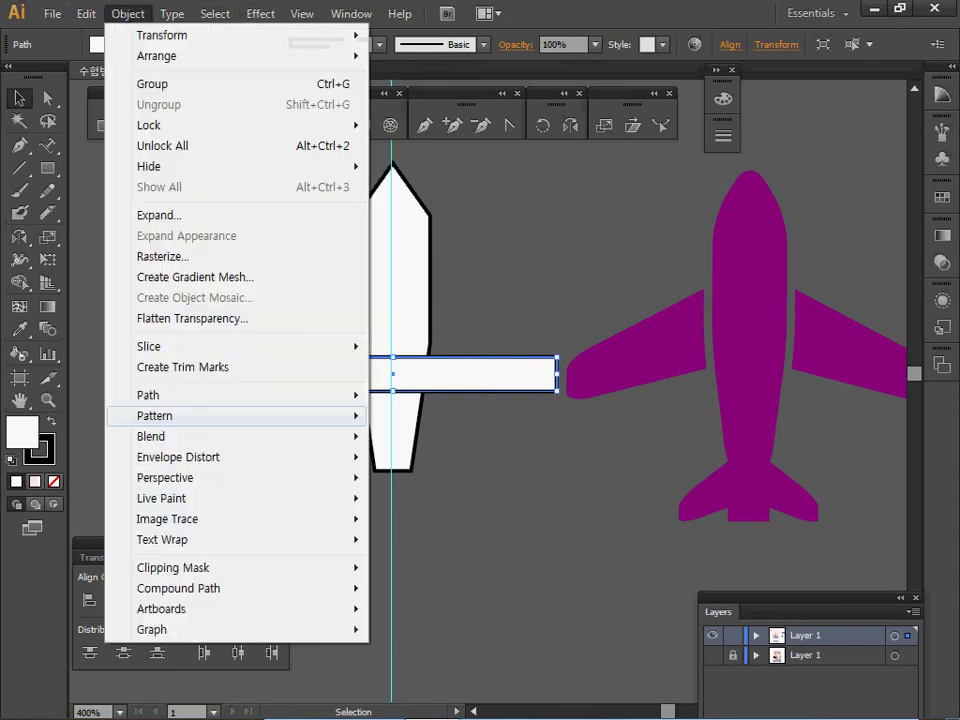
pyautogui.moveTo(250, 394)
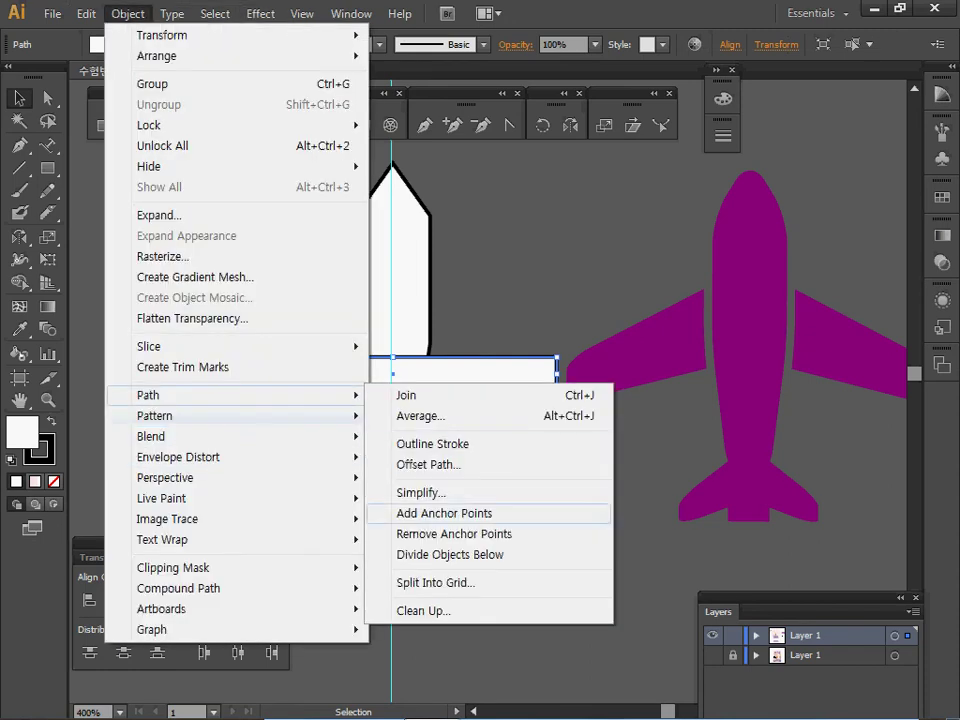
pyautogui.click(440, 514)
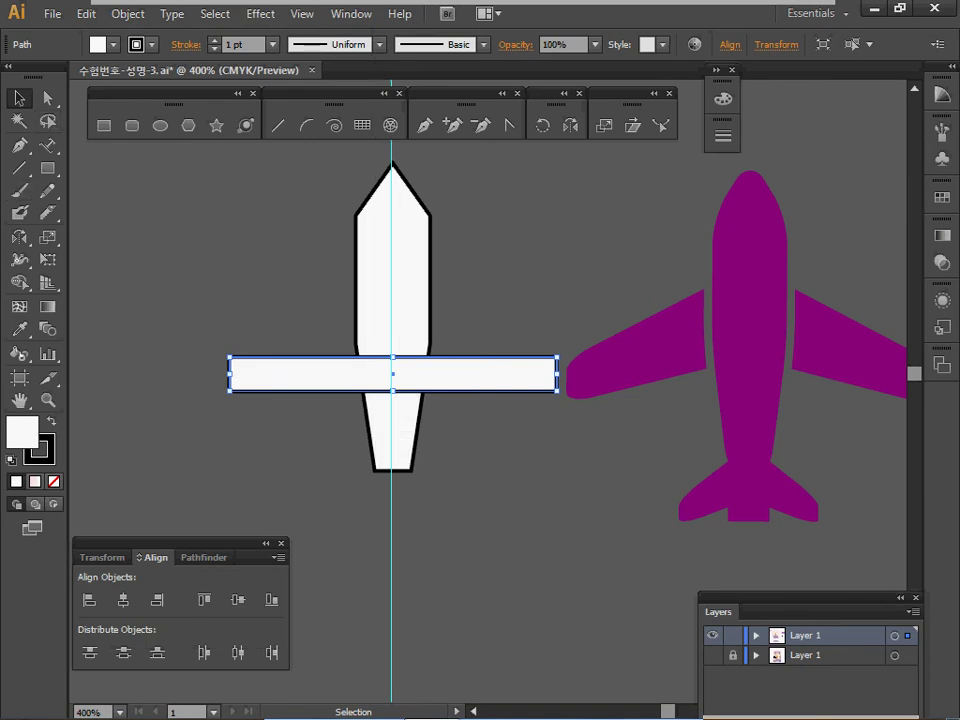
# Raise the wing bar's top middle anchor well up the body so both leading edges slope down to the tips
pyautogui.press('a')
pyautogui.hotkey('ctrl', 'a')
pyautogui.click(393, 357)
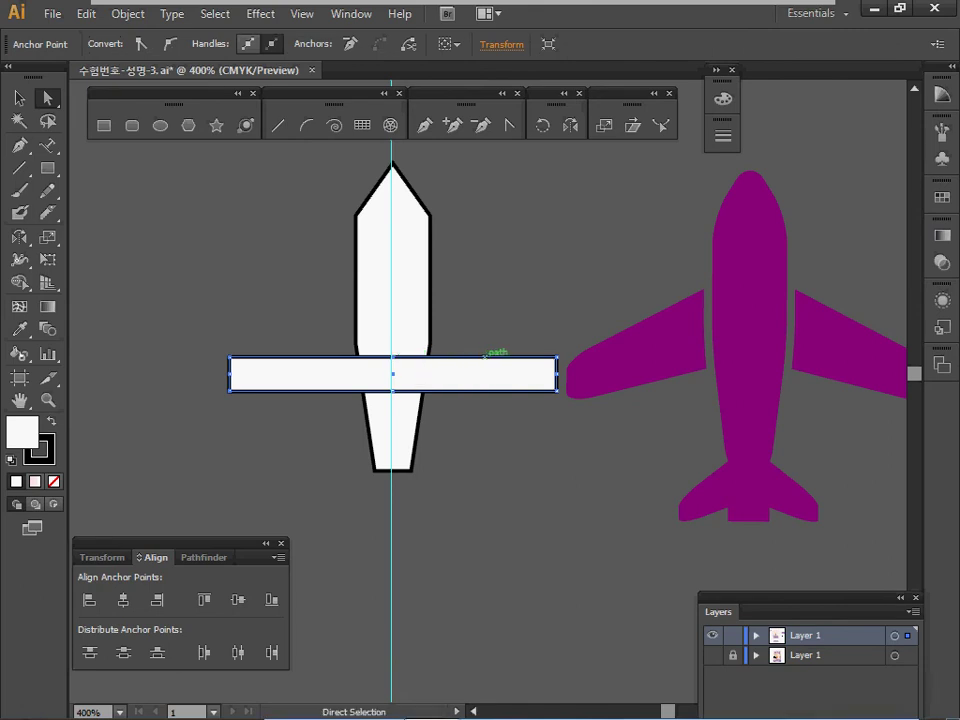
pyautogui.press('Up')
pyautogui.press('Up')
pyautogui.press('Up')
pyautogui.press('Up')
pyautogui.press('Up')
pyautogui.press('Up')
pyautogui.press('Up')
pyautogui.press('Up')
pyautogui.press('Up')
pyautogui.press('Up')
pyautogui.press('Up')
pyautogui.press('Up')
pyautogui.press('Up')
pyautogui.press('Up')
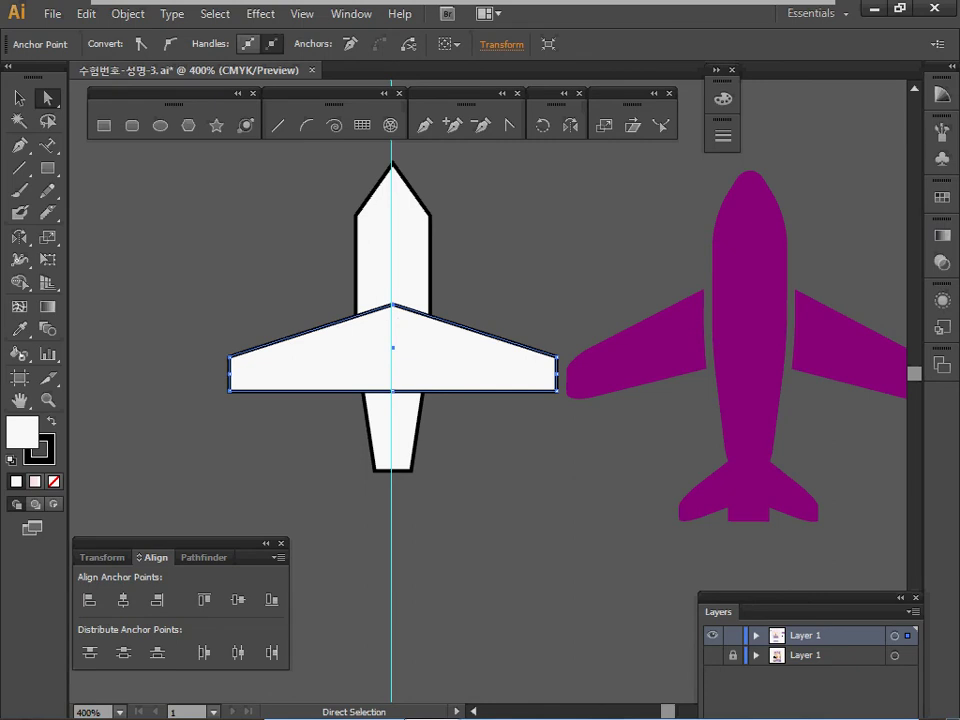
pyautogui.press('Up')
pyautogui.press('Up')
pyautogui.press('Up')
pyautogui.press('Up')
pyautogui.press('Up')
pyautogui.press('Up')
pyautogui.press('Up')
pyautogui.press('Up')
pyautogui.press('Up')
pyautogui.press('Up')
pyautogui.press('Up')
pyautogui.press('Up')
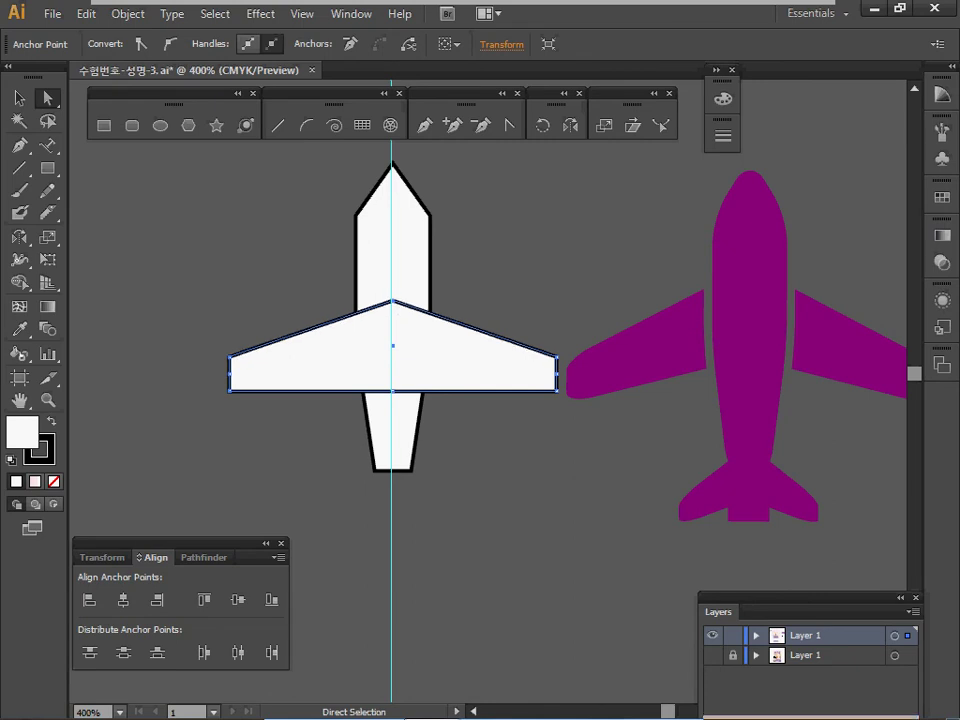
pyautogui.press('Up')
pyautogui.press('Up')
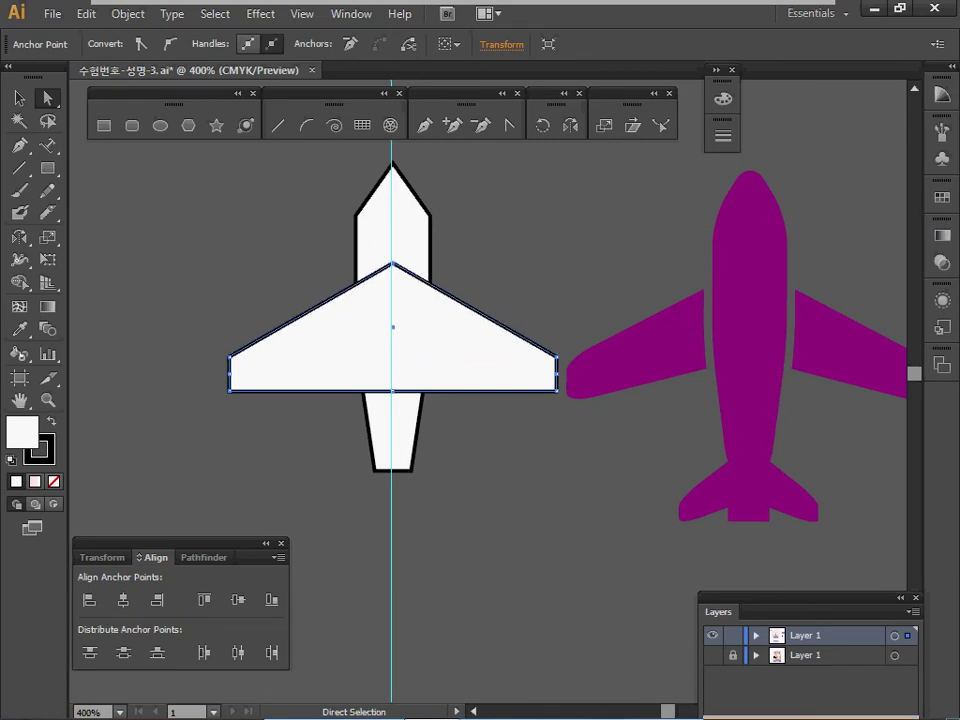
pyautogui.press('Up')
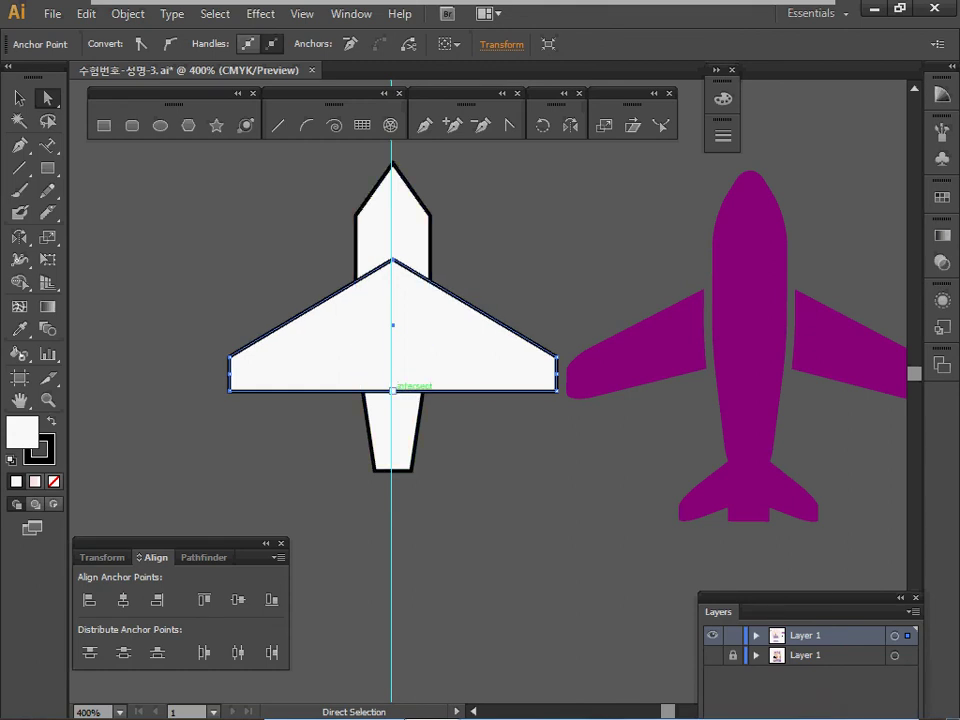
# Raise the wing shape's bottom middle anchor to just above the tip level, sweeping the trailing edges back
pyautogui.click(393, 391)
pyautogui.press('Up')
pyautogui.press('Up')
pyautogui.press('Up')
pyautogui.press('Up')
pyautogui.press('Up')
pyautogui.press('Up')
pyautogui.press('Up')
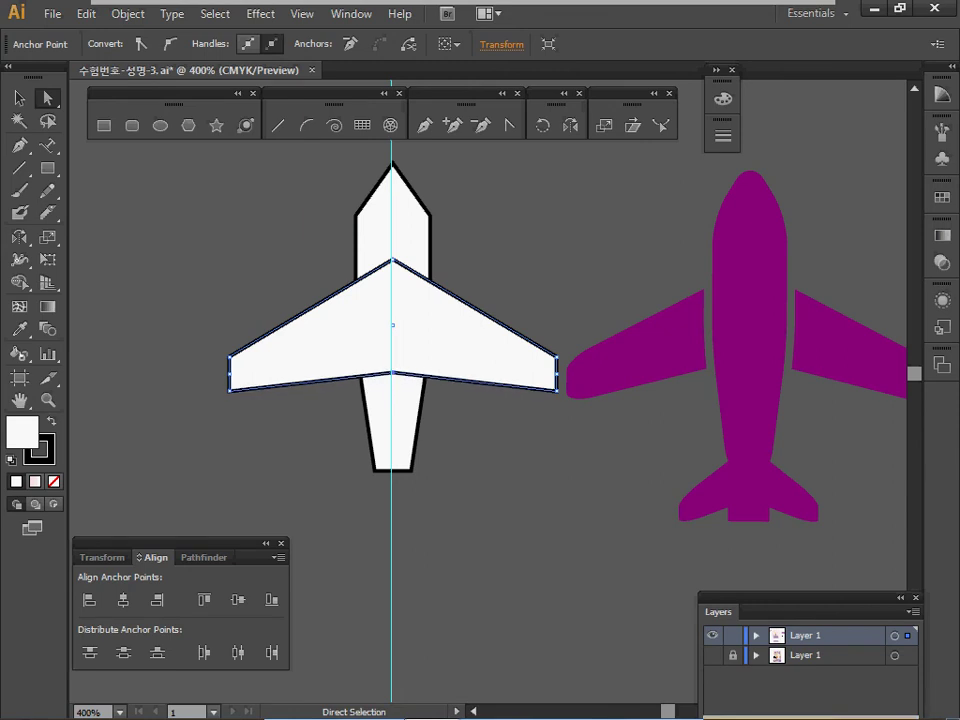
pyautogui.press('Up')
pyautogui.press('Up')
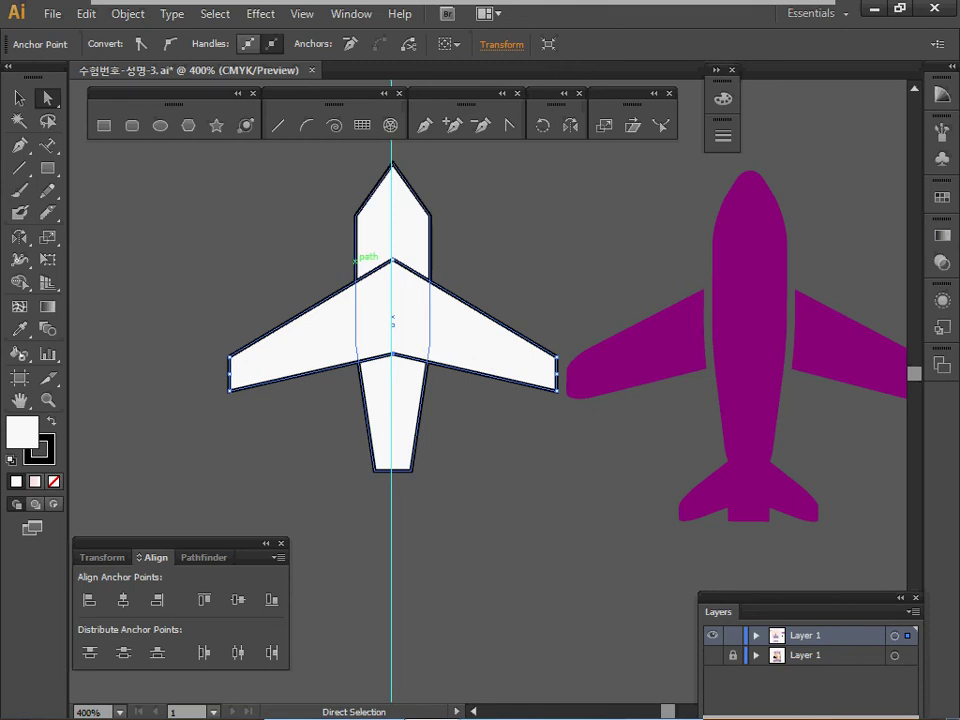
# Make a scaled copy of the wing shape with non-uniform scaling of 40% horizontally and 60% vertically
pyautogui.press('v')
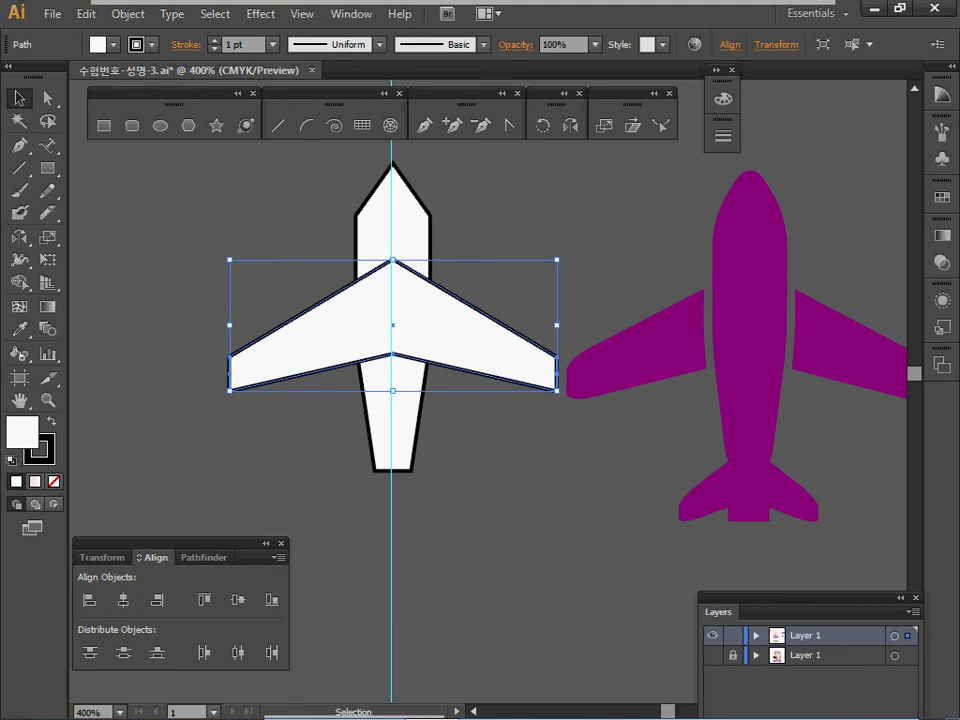
pyautogui.doubleClick(604, 125)
pyautogui.moveTo(604, 168); pyautogui.dragTo(443, 188)
pyautogui.click(342, 282)
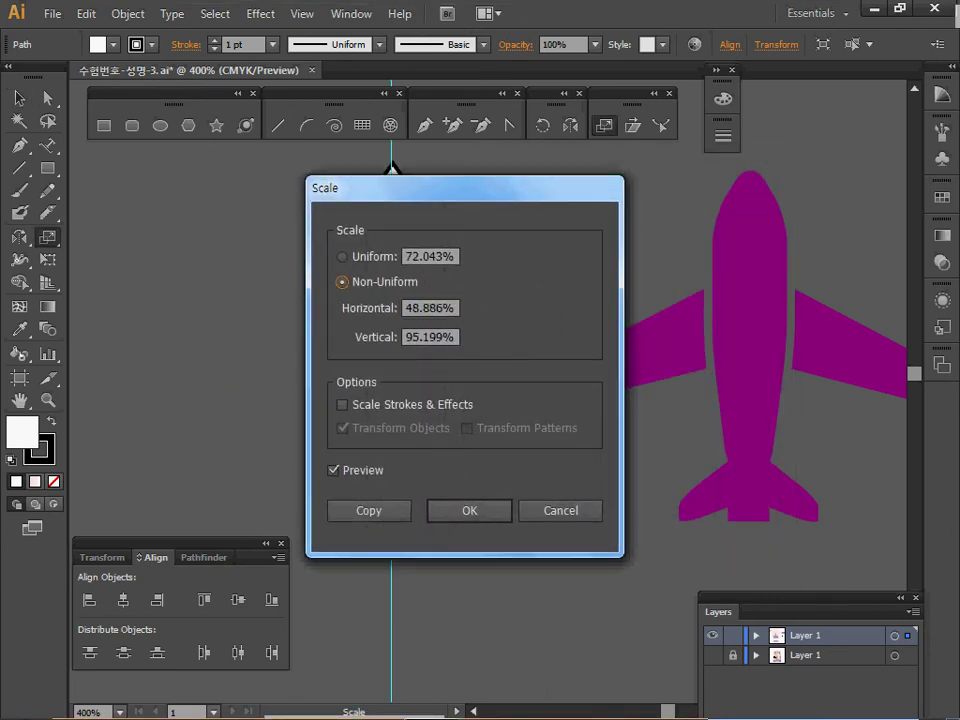
pyautogui.press('Tab')
pyautogui.write('40')
pyautogui.press('Tab')
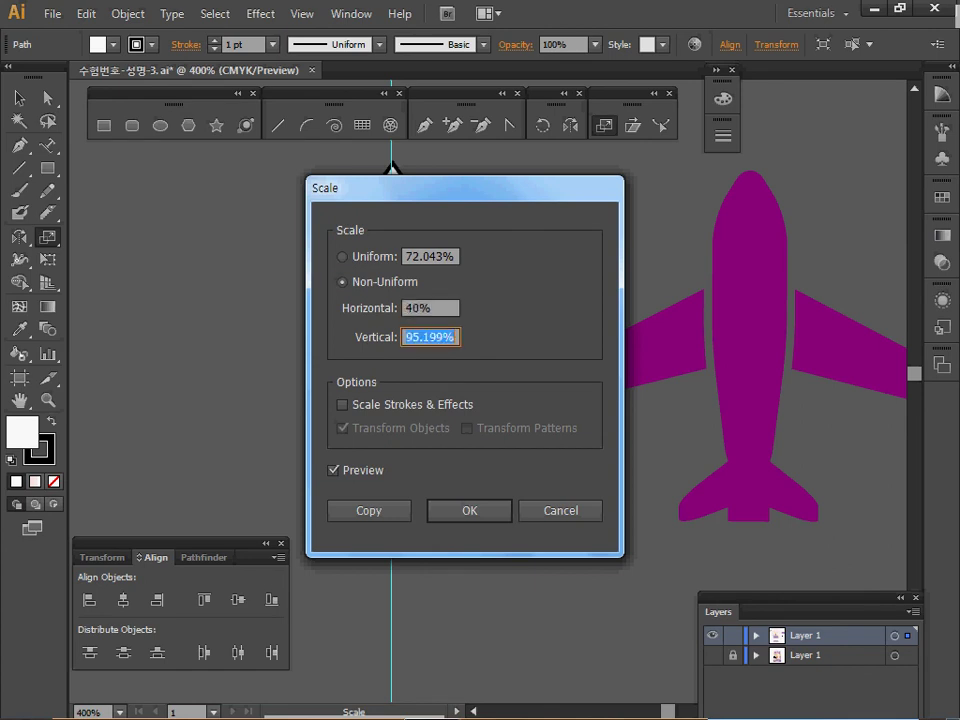
pyautogui.write('60')
pyautogui.press('Tab')
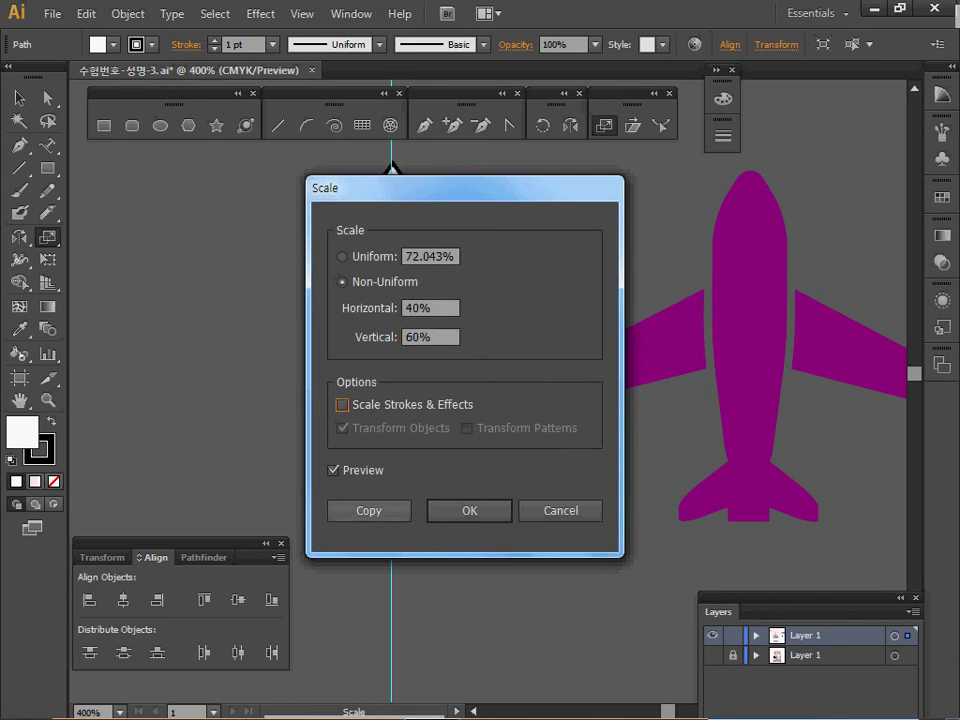
pyautogui.press('Return')
# Move the small wing copy straight down over the body's lower end to form the tail
pyautogui.press('Down')
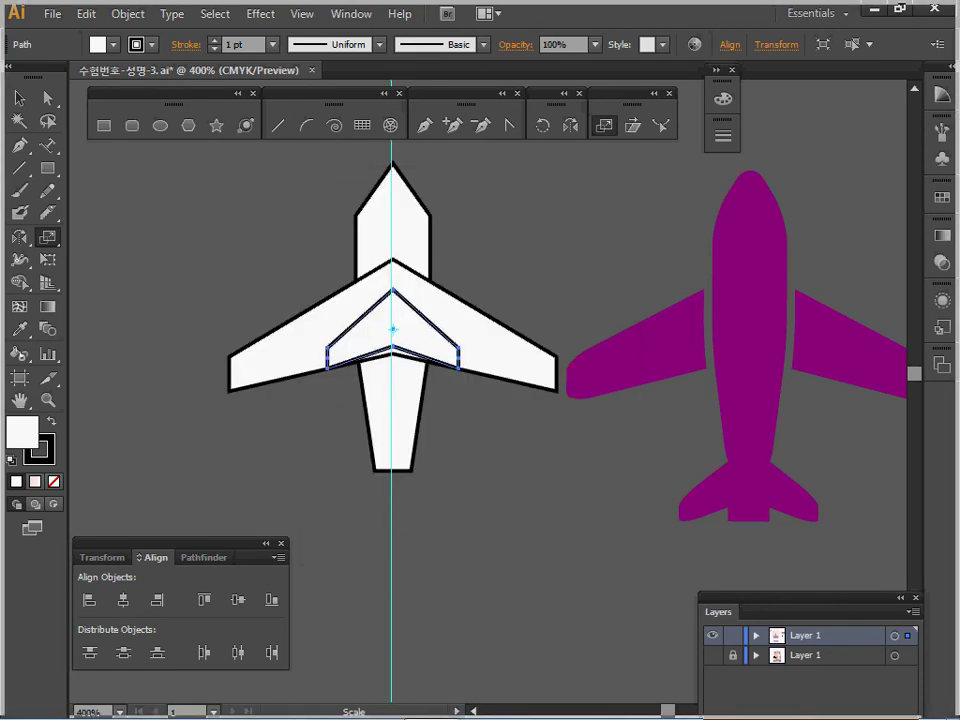
pyautogui.press('Down')
pyautogui.press('Down')
pyautogui.press('Down')
pyautogui.press('Down')
pyautogui.press('Down')
pyautogui.press('Down')
pyautogui.press('Down')
pyautogui.press('Down')
pyautogui.press('Down')
pyautogui.press('Down')
pyautogui.press('Down')
pyautogui.press('Down')
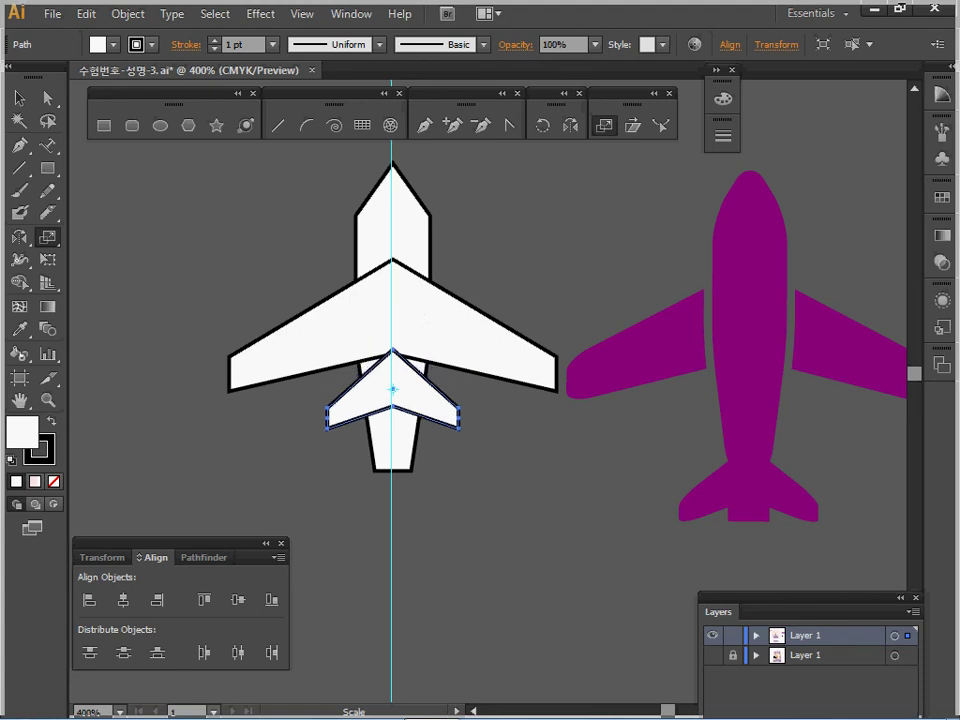
pyautogui.press('Down')
pyautogui.press('Down')
pyautogui.press('Down')
pyautogui.press('Down')
pyautogui.press('Down')
pyautogui.press('Down')
pyautogui.press('Down')
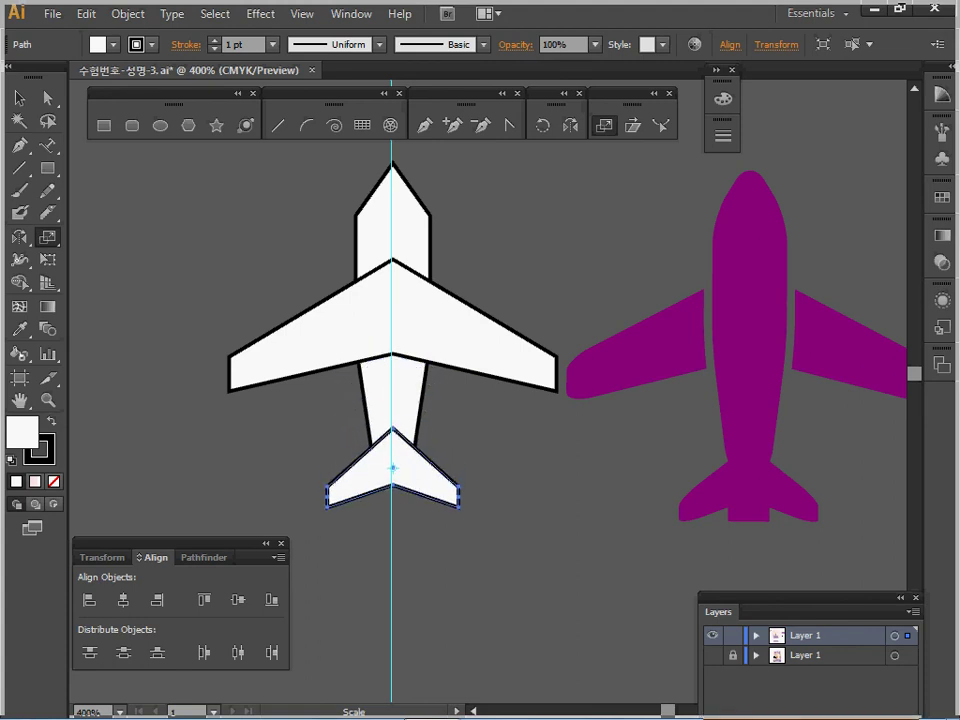
pyautogui.press('Down')
pyautogui.press('Down')
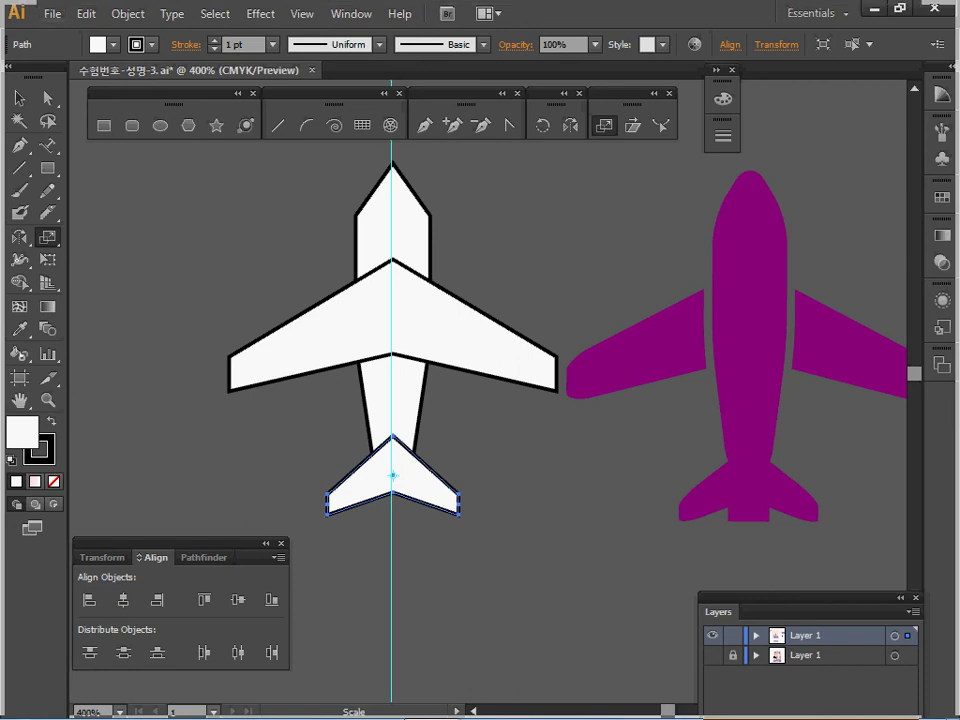
# Apply a Round Corners effect with a 2.5 mm radius to the body, wings and tail
pyautogui.click(19, 98)
pyautogui.moveTo(293, 228); pyautogui.dragTo(434, 439)
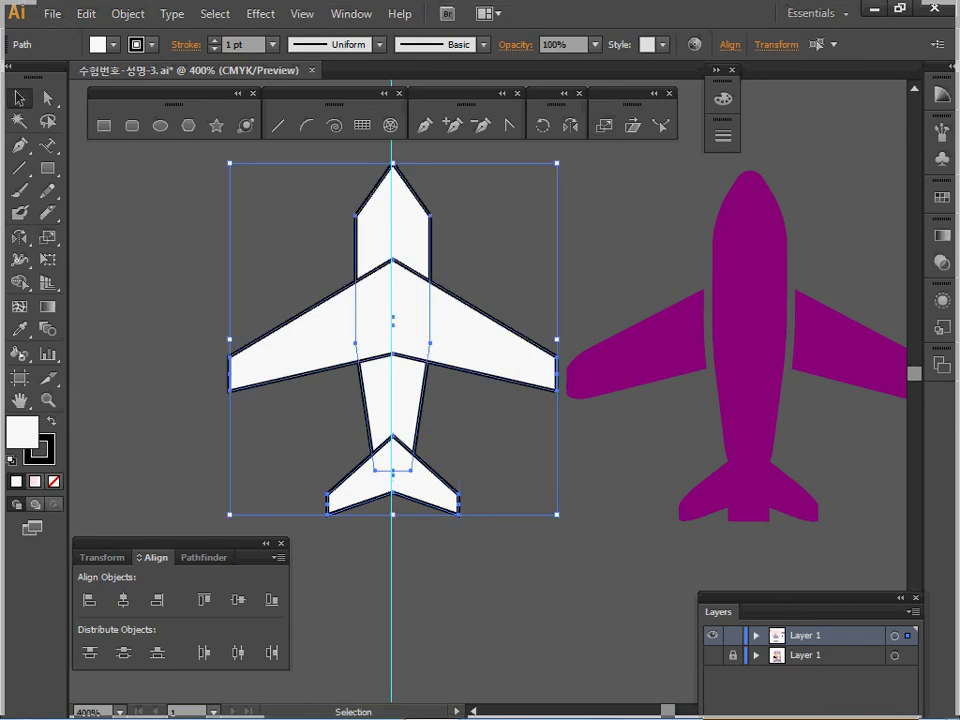
pyautogui.click(261, 13)
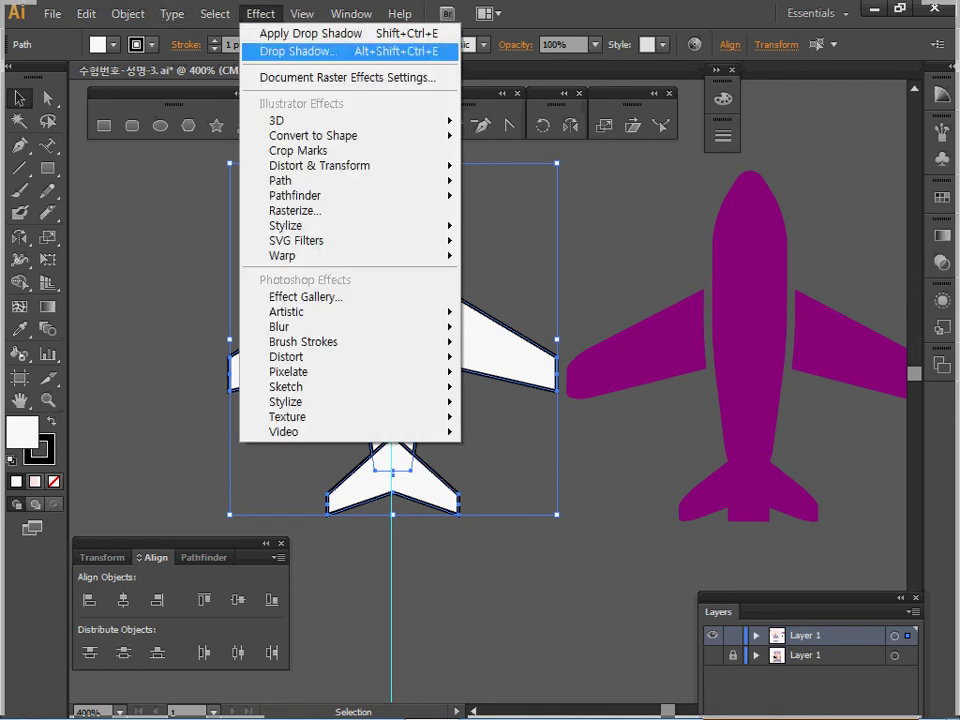
pyautogui.moveTo(300, 225)
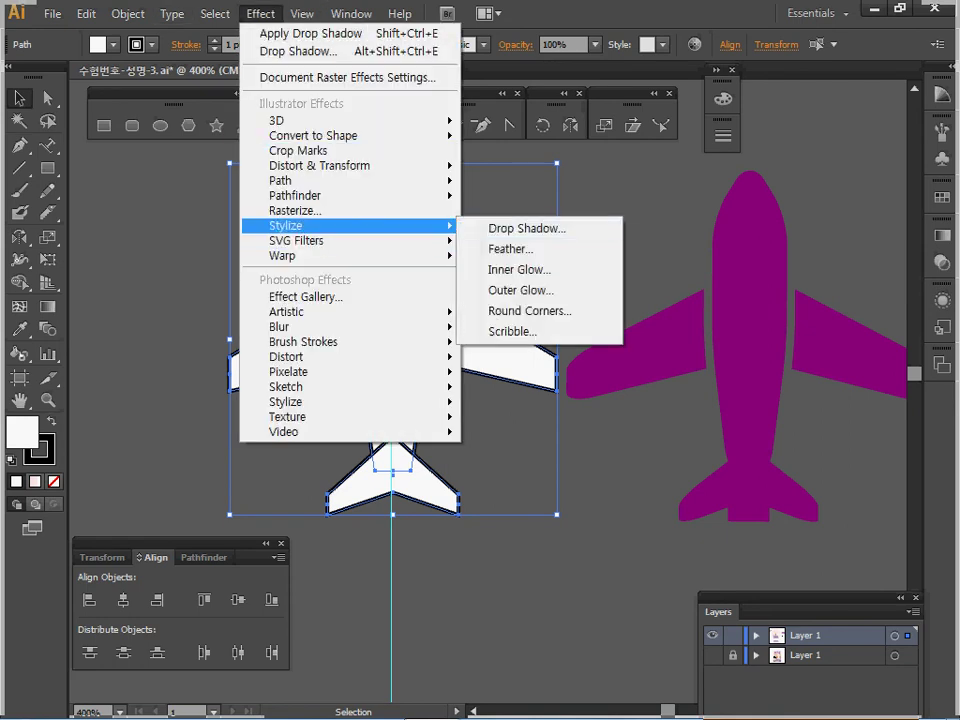
pyautogui.click(525, 311)
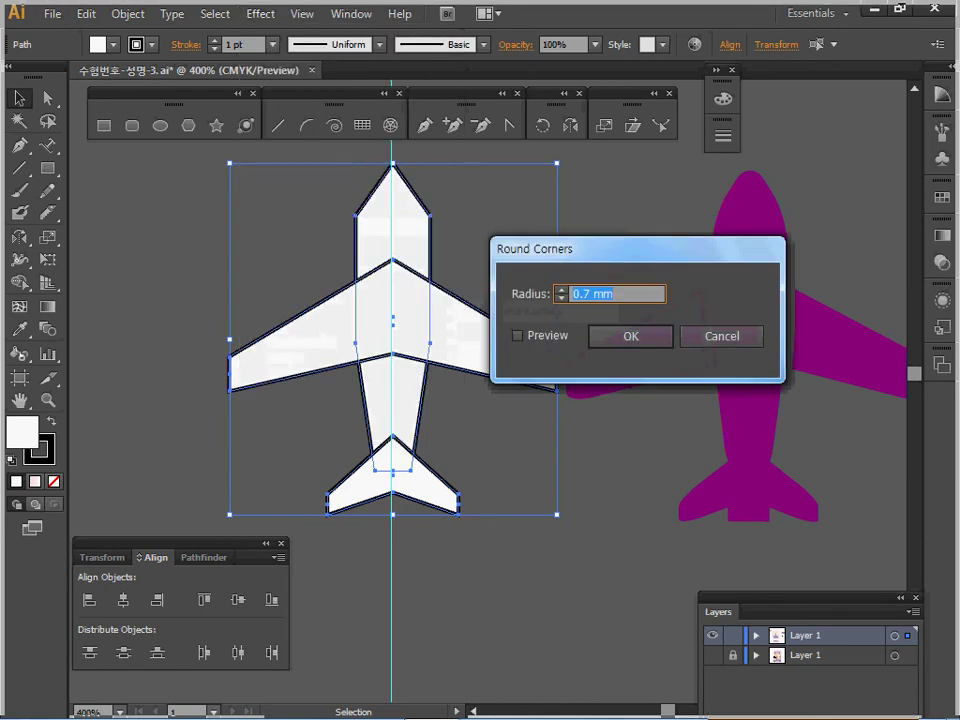
pyautogui.write('2.5')
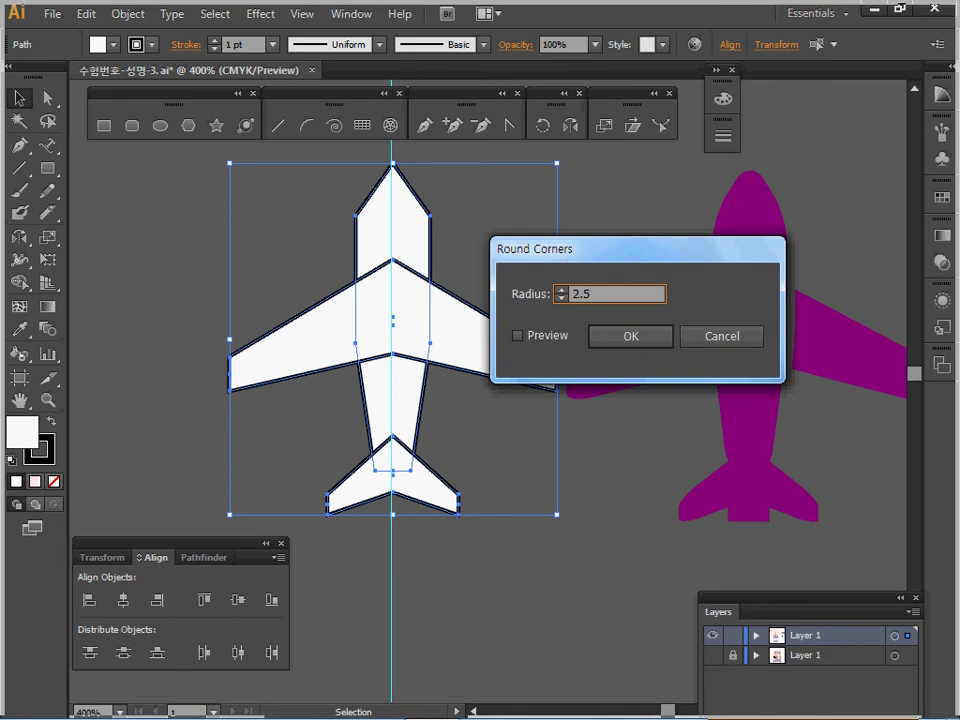
pyautogui.press('Return')
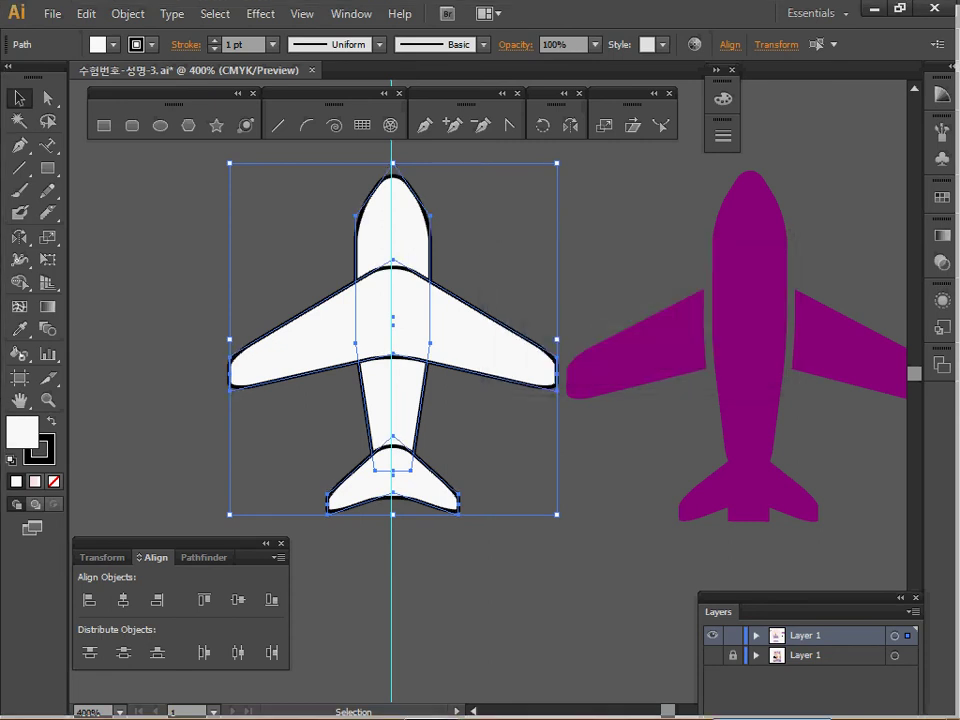
# Expand the appearance of the rounded body, wings and tail into plain paths, and deselect them
pyautogui.click(127, 13)
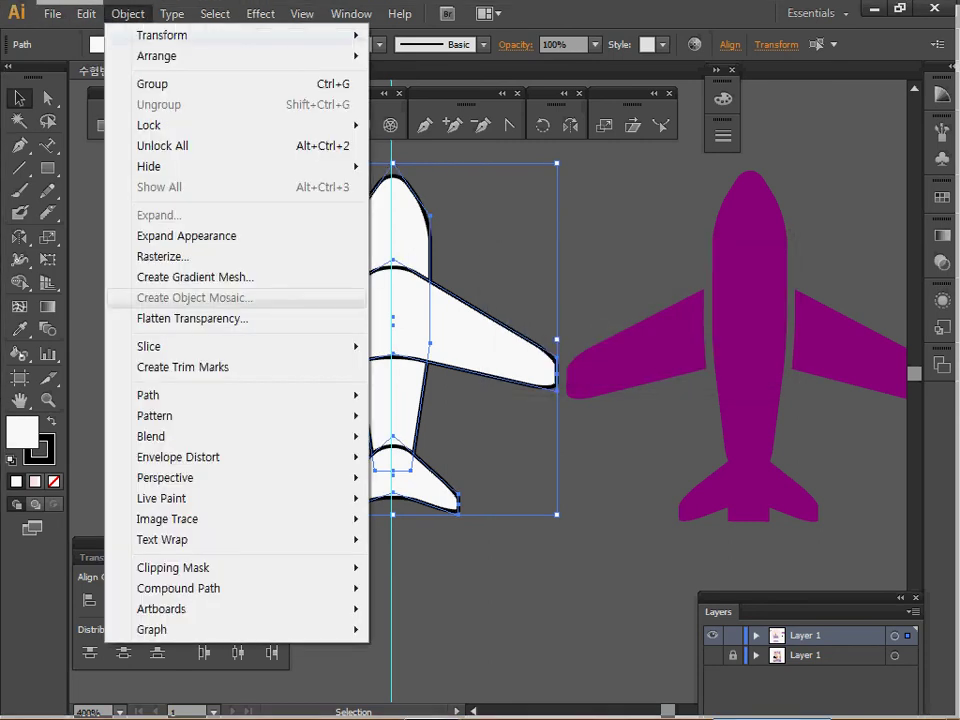
pyautogui.click(186, 236)
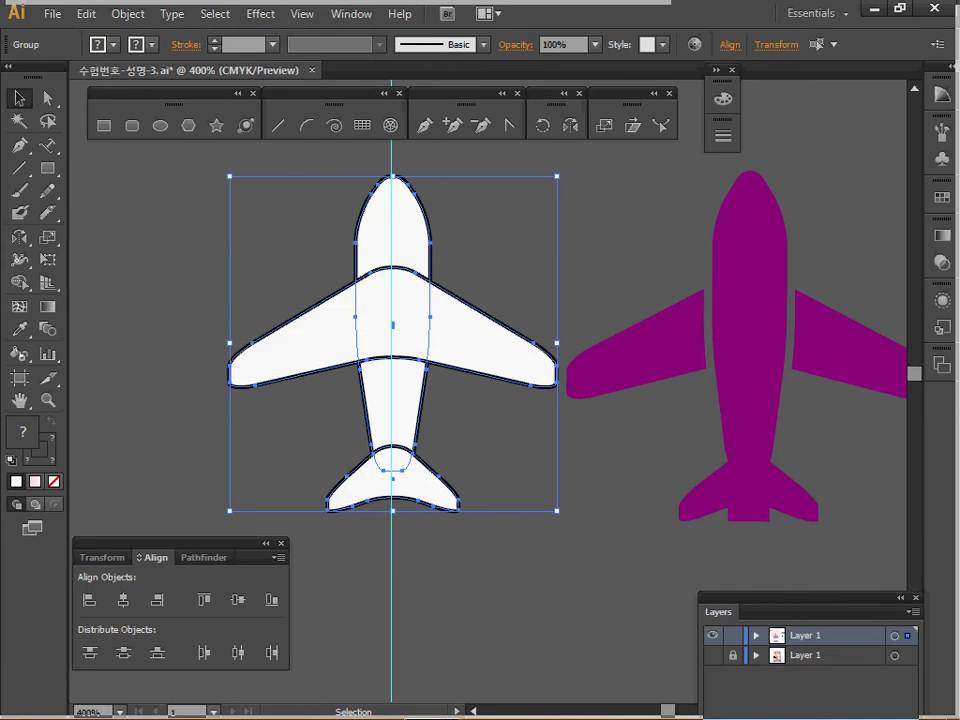
pyautogui.click(494, 236)
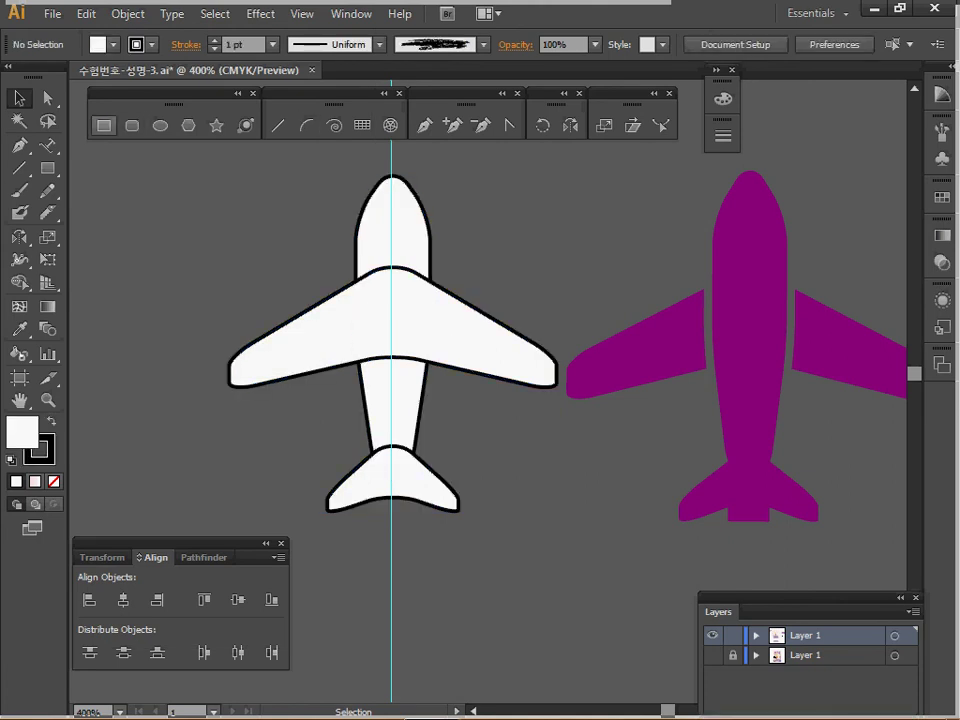
# Draw a rectangle about 2.8 by 2.1 mm at the tail's lower centre and widen it slightly to centre it on the body
pyautogui.press('m')
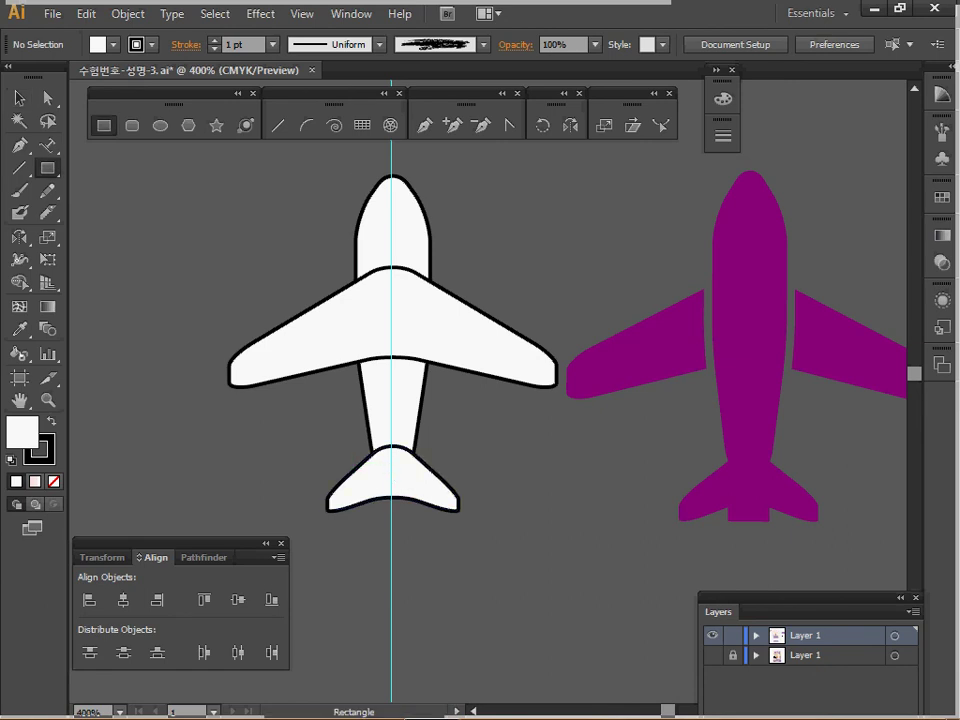
pyautogui.moveTo(377, 490); pyautogui.dragTo(406, 511)
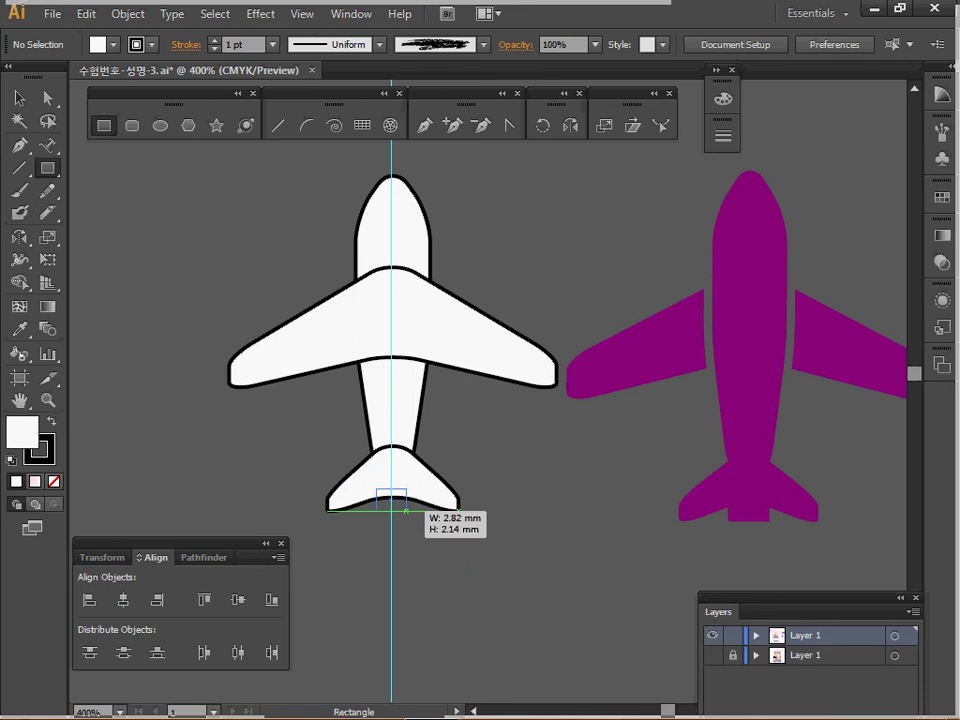
pyautogui.moveTo(406, 511); pyautogui.dragTo(406, 511)
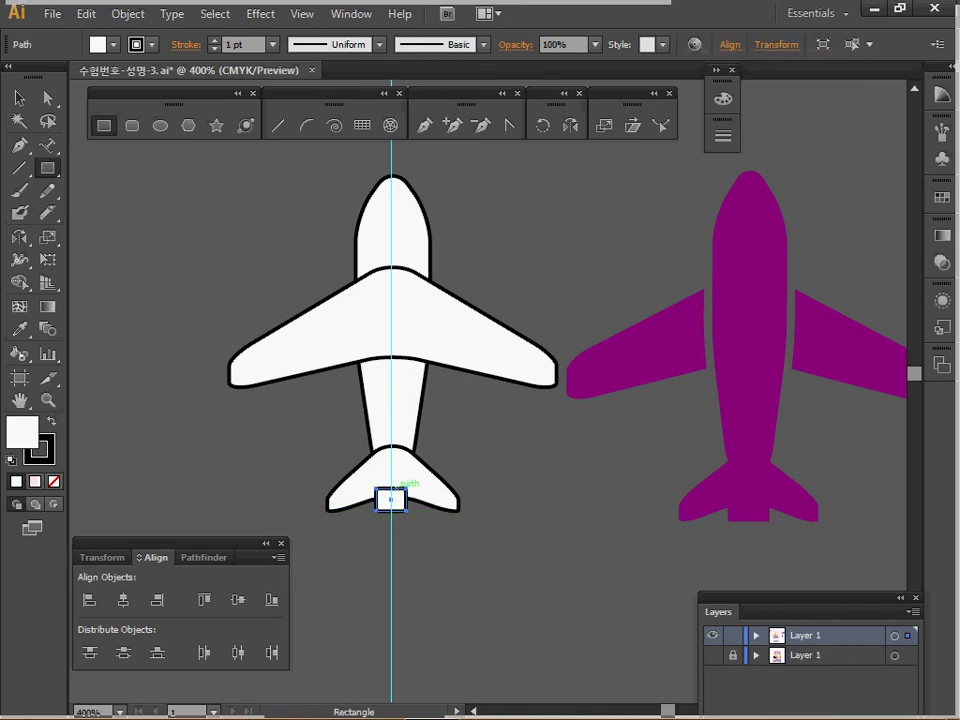
pyautogui.moveTo(407, 499); pyautogui.dragTo(407, 499)
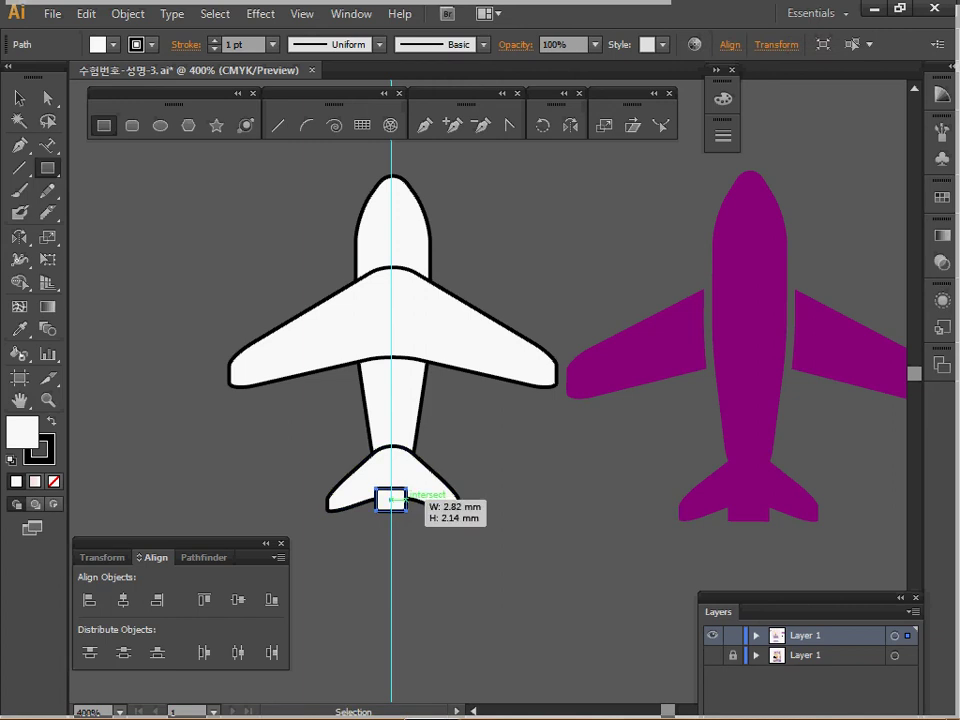
pyautogui.press('v')
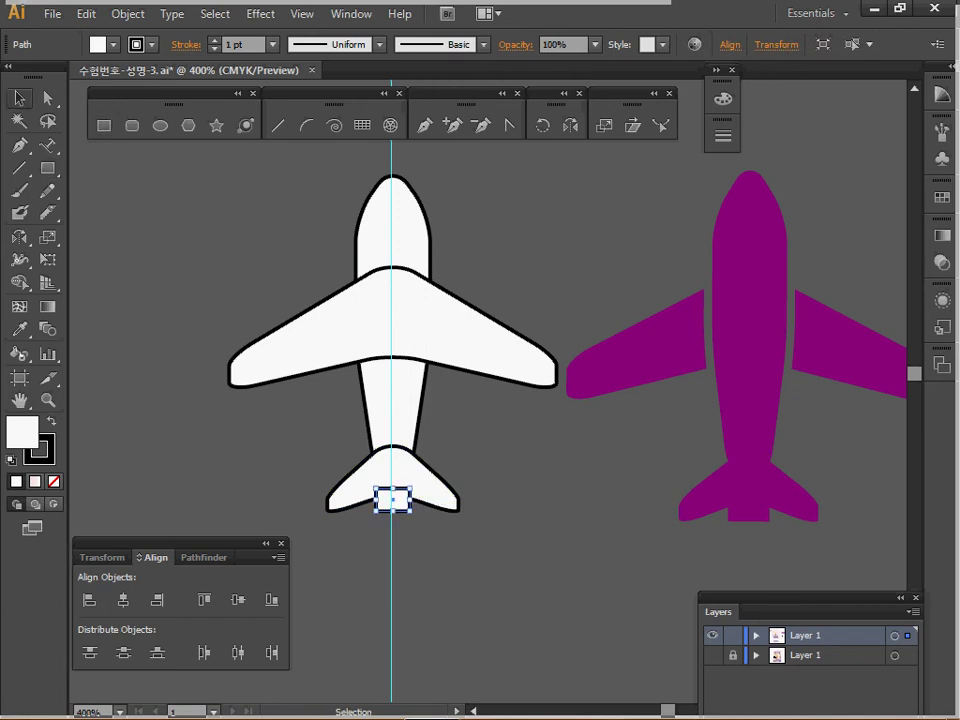
# Unite the body, wings, tail and small tail rectangle into one airplane outline
pyautogui.hotkey('ctrl', 'a')
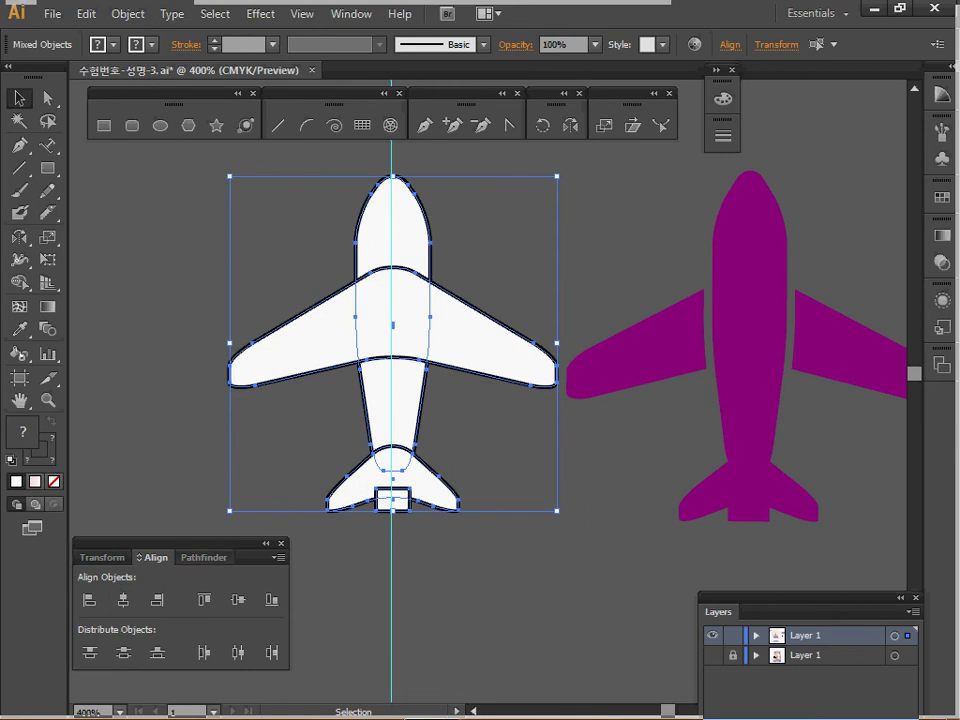
pyautogui.click(199, 557)
pyautogui.click(90, 599)
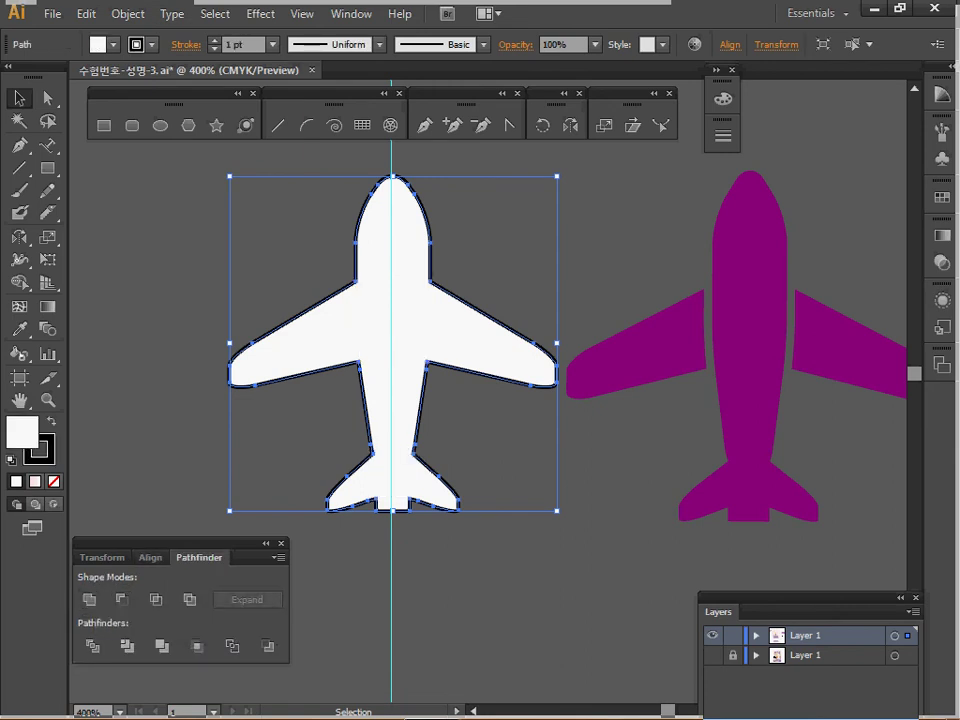
# Undo the full unite and unite only the body, tail and small tail rectangle, leaving the wings as a separate shape
pyautogui.hotkey('ctrl', 'z')
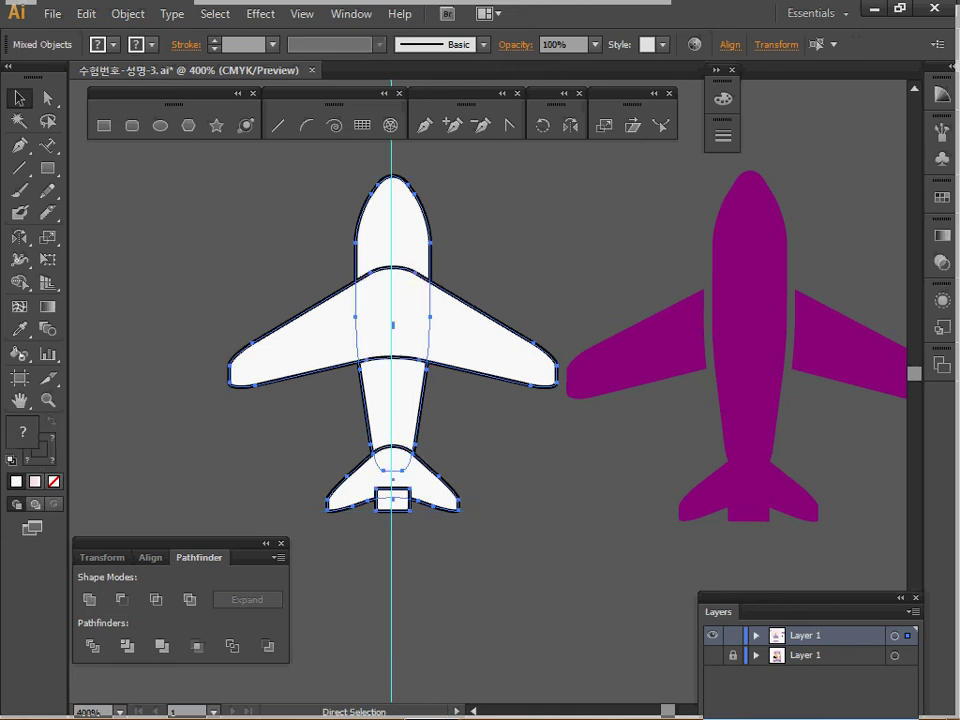
pyautogui.hotkey('ctrl', 'z')
pyautogui.moveTo(326, 156); pyautogui.dragTo(440, 528)
pyautogui.keyDown('shift'); pyautogui.click(450, 335); pyautogui.keyUp('shift')
pyautogui.click(89, 599)
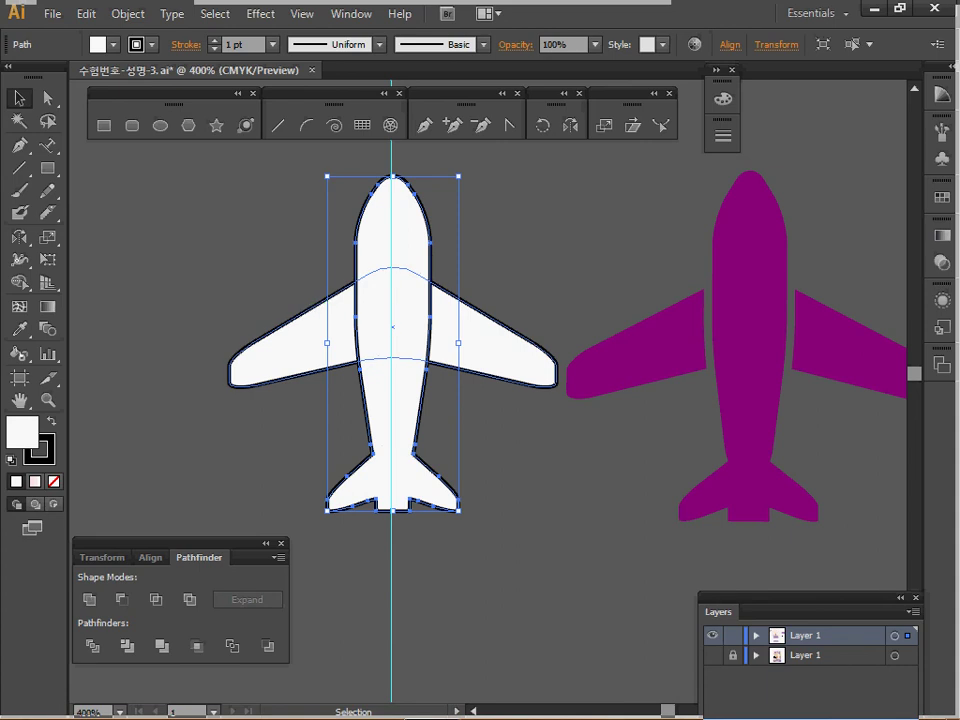
# Divide the body and wings where they overlap, and unite the body's pieces into one shape inside the group
pyautogui.moveTo(236, 246); pyautogui.dragTo(429, 464)
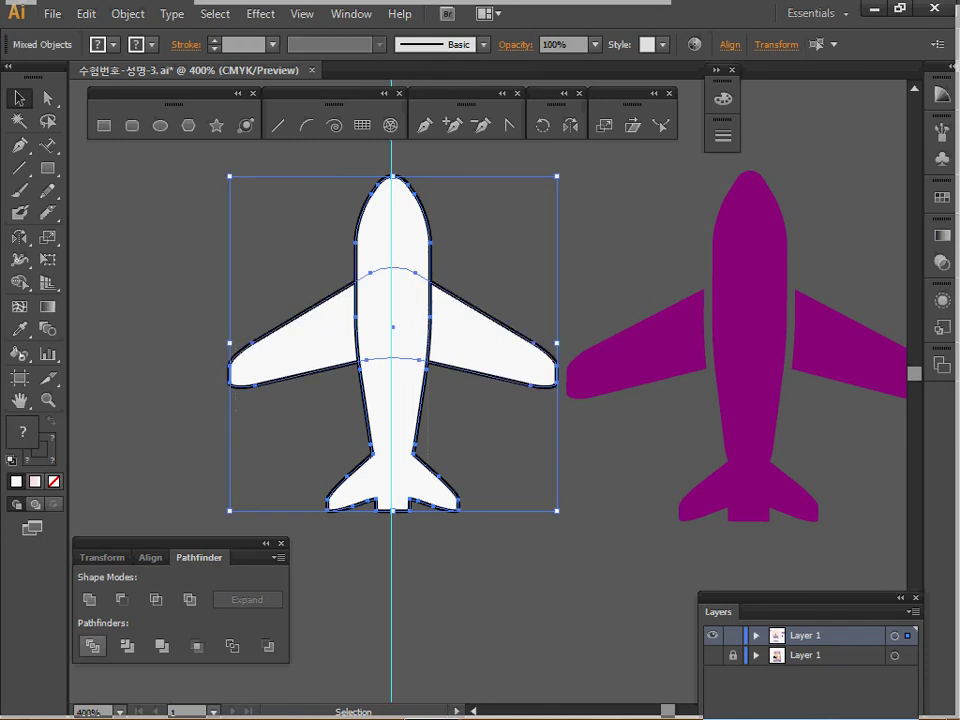
pyautogui.click(92, 646)
pyautogui.click(482, 235)
pyautogui.doubleClick(420, 262)
pyautogui.moveTo(385, 160); pyautogui.dragTo(409, 529)
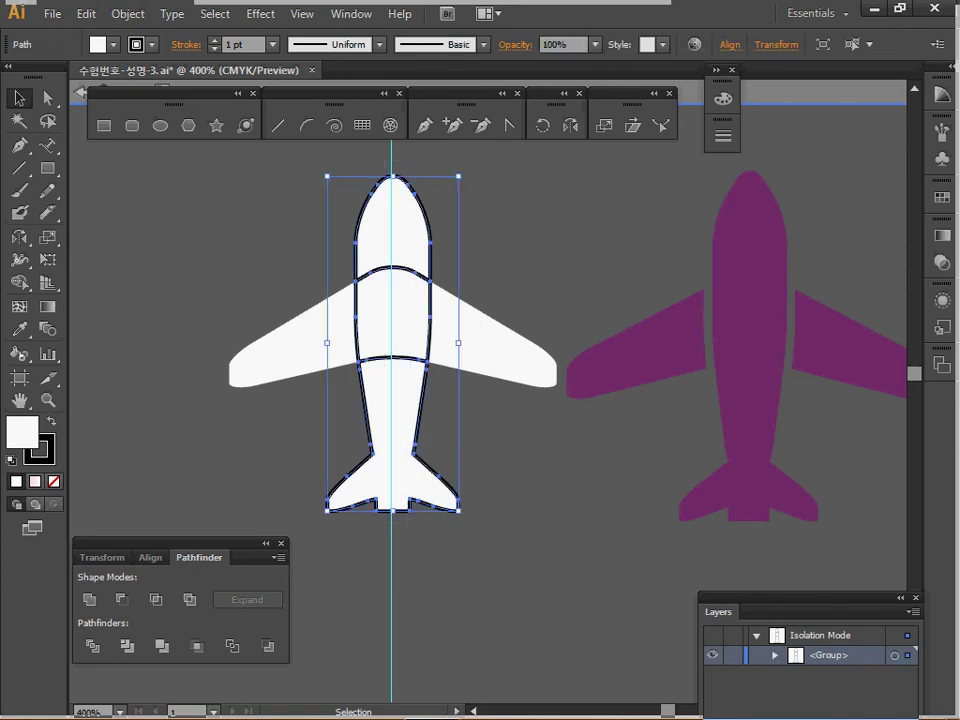
pyautogui.click(89, 599)
# Nudge the two wings outward, away from the body, to leave a narrow gap on each side
pyautogui.click(225, 250)
pyautogui.click(296, 343)
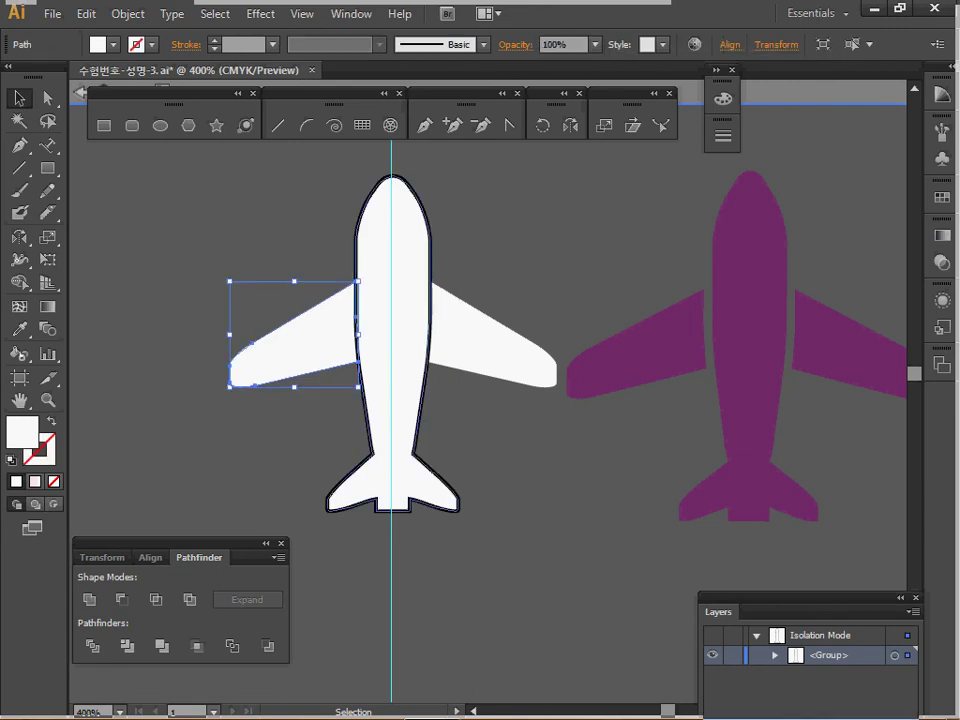
pyautogui.press('Left')
pyautogui.press('Left')
pyautogui.click(489, 343)
pyautogui.press('Right')
pyautogui.press('Right')
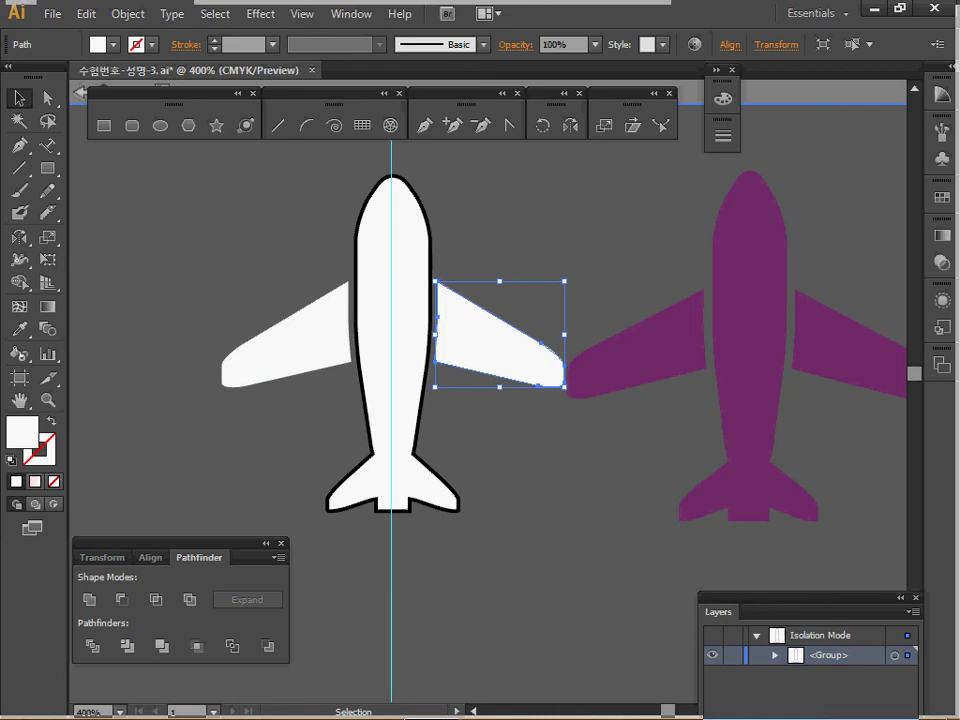
pyautogui.click(516, 249)
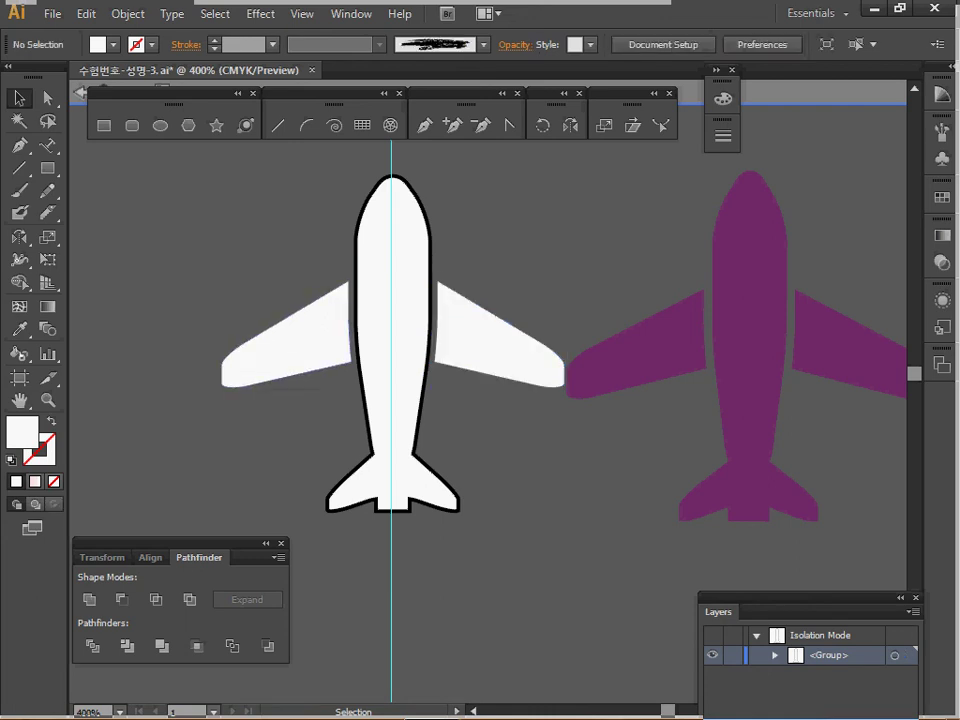
# Give the whole airplane the reference airplane's purple fill with no stroke, and leave the group's isolation
pyautogui.click(555, 376)
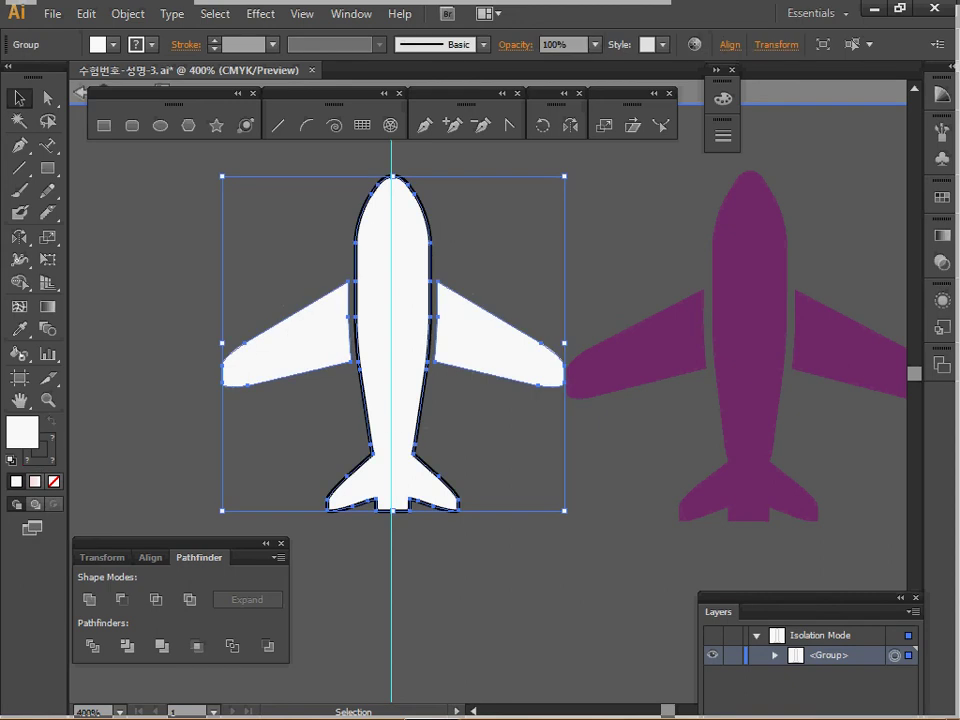
pyautogui.press('i')
pyautogui.click(595, 375)
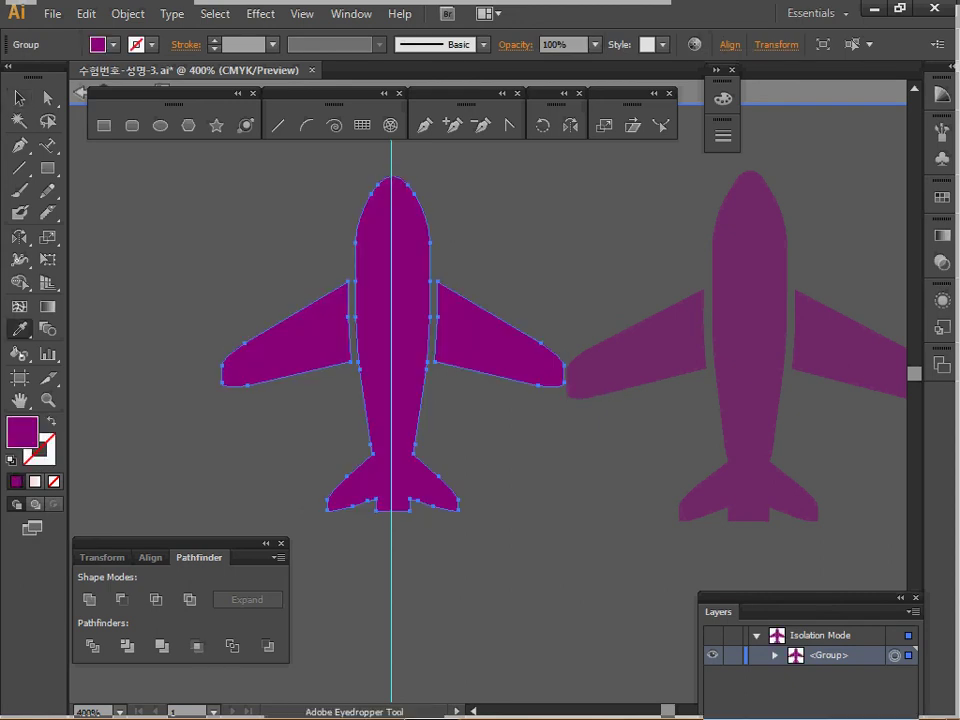
pyautogui.press('v')
pyautogui.press('Escape')
pyautogui.hotkey('ctrl', 'shift', 'a')
# Cut the new airplane from beside the reference and paste it onto the poster, just above the wavy ribbon's upturned end
pyautogui.keyDown('ctrl'); pyautogui.keyDown('alt'); pyautogui.click(454, 426); pyautogui.keyUp('alt'); pyautogui.keyUp('ctrl')
pyautogui.keyDown('ctrl'); pyautogui.keyDown('alt'); pyautogui.click(486, 420); pyautogui.keyUp('alt'); pyautogui.keyUp('ctrl')
pyautogui.moveTo(488, 326); pyautogui.dragTo(311, 355)
pyautogui.keyDown('ctrl'); pyautogui.click(310, 353); pyautogui.keyUp('ctrl')
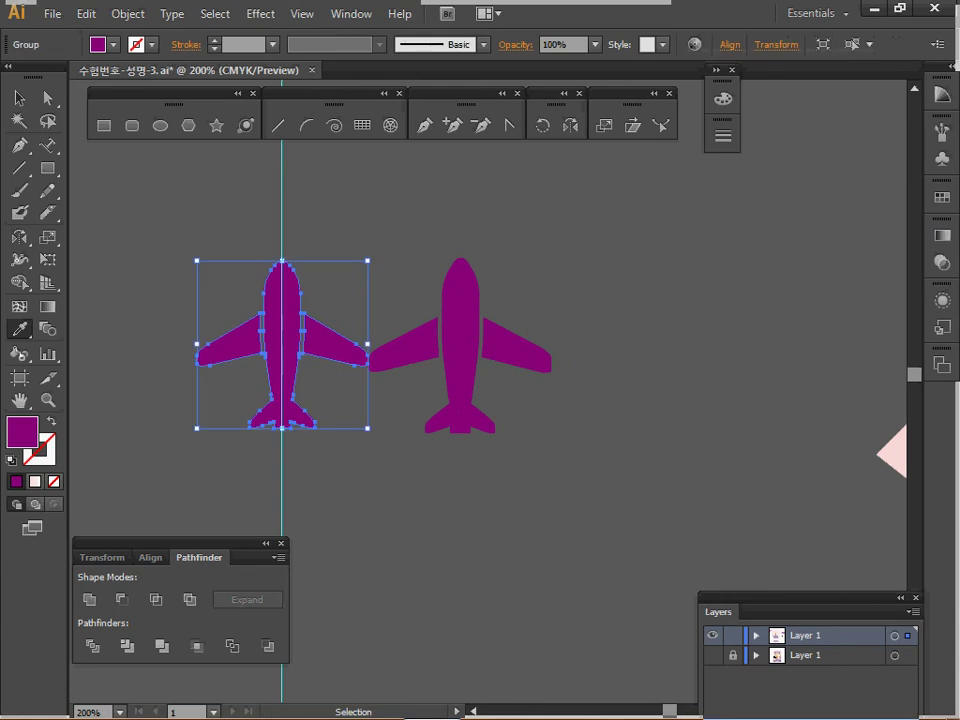
pyautogui.press('Delete')
pyautogui.moveTo(712, 345); pyautogui.dragTo(307, 366)
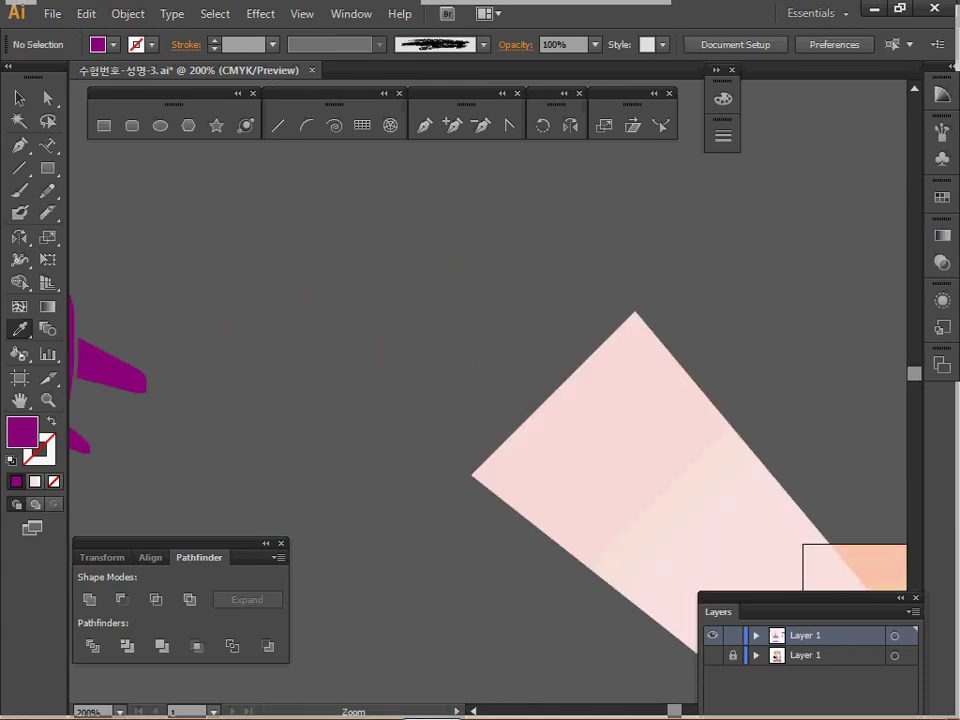
pyautogui.keyDown('ctrl'); pyautogui.keyDown('alt'); pyautogui.click(520, 391); pyautogui.keyUp('alt'); pyautogui.keyUp('ctrl')
pyautogui.keyDown('ctrl'); pyautogui.keyDown('alt'); pyautogui.click(602, 429); pyautogui.keyUp('alt'); pyautogui.keyUp('ctrl')
pyautogui.keyDown('ctrl'); pyautogui.keyDown('alt'); pyautogui.click(637, 495); pyautogui.keyUp('alt'); pyautogui.keyUp('ctrl')
pyautogui.moveTo(683, 551); pyautogui.dragTo(538, 399)
pyautogui.keyDown('ctrl'); pyautogui.click(538, 399); pyautogui.keyUp('ctrl')
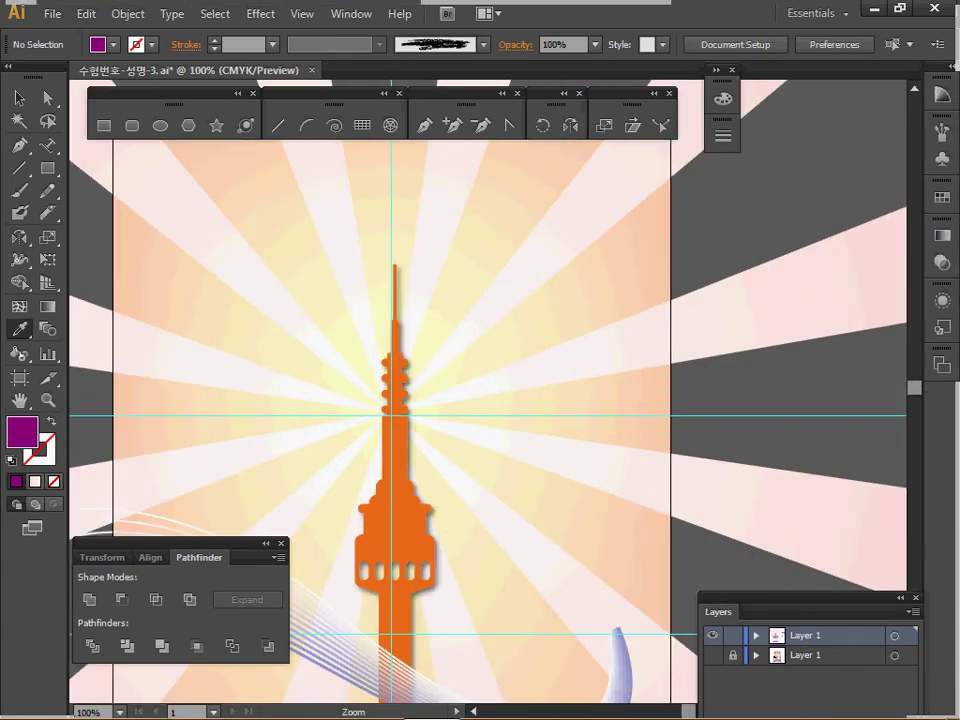
pyautogui.keyDown('ctrl'); pyautogui.keyDown('alt'); pyautogui.click(554, 529); pyautogui.keyUp('alt'); pyautogui.keyUp('ctrl')
pyautogui.moveTo(554, 529); pyautogui.dragTo(633, 543)
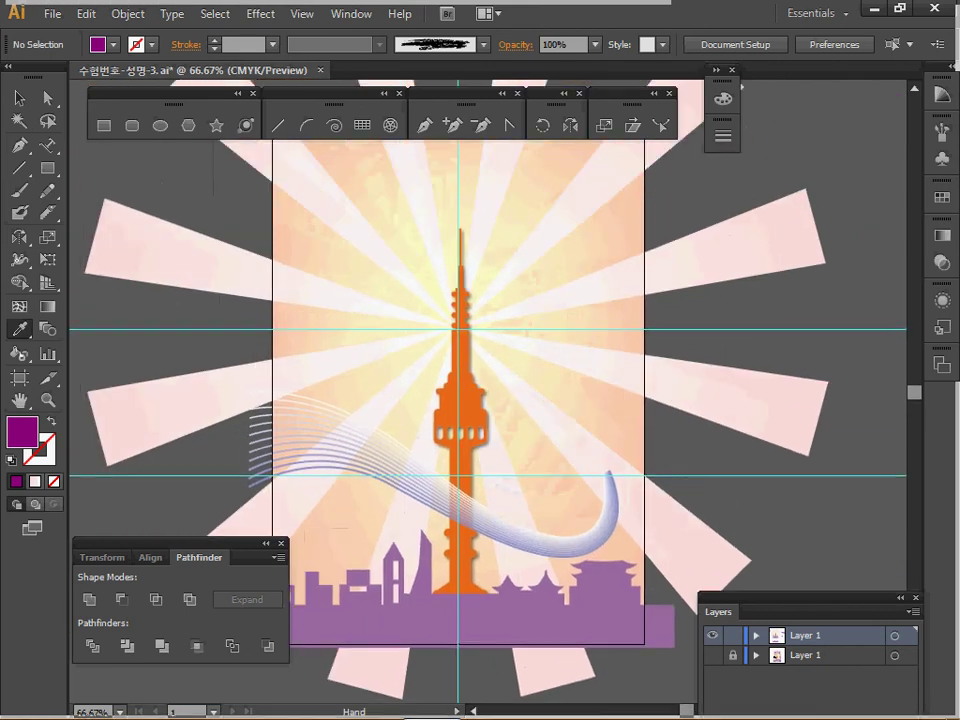
pyautogui.hotkey('ctrl', 'v')
pyautogui.moveTo(488, 388); pyautogui.dragTo(600, 436)
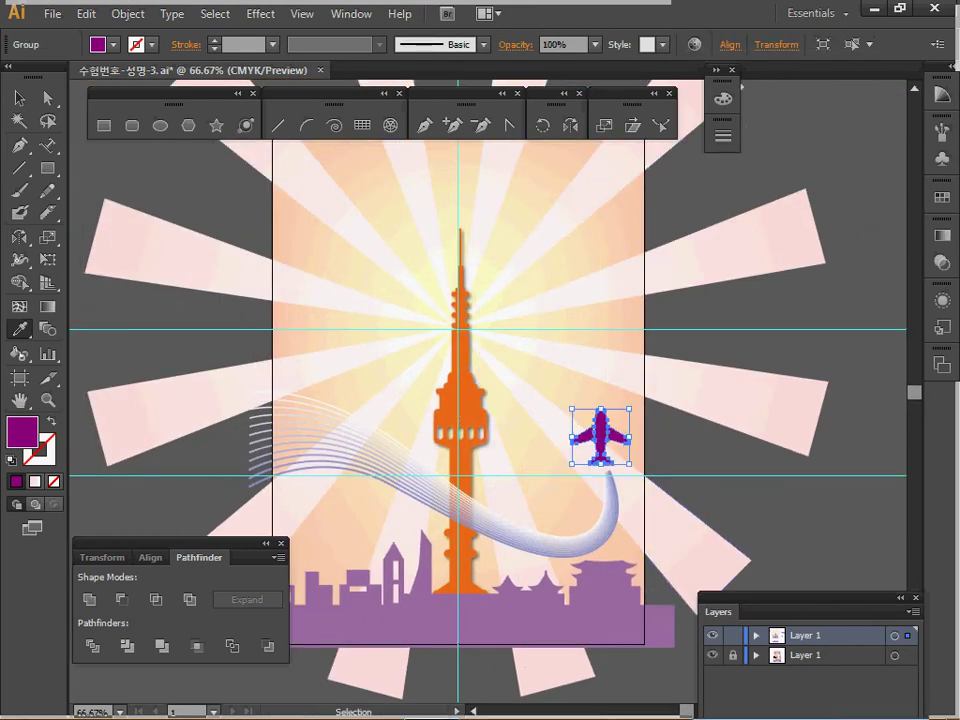
# Show the locked reference layer beneath outlined artwork, and rotate the airplane slightly counterclockwise and move it to match the reference at the ribbon's end
pyautogui.click(712, 655)
pyautogui.hotkey('ctrl', 'y')
pyautogui.keyDown('ctrl'); pyautogui.click(621, 453); pyautogui.keyUp('ctrl')
pyautogui.keyDown('ctrl'); pyautogui.click(517, 424); pyautogui.keyUp('ctrl')
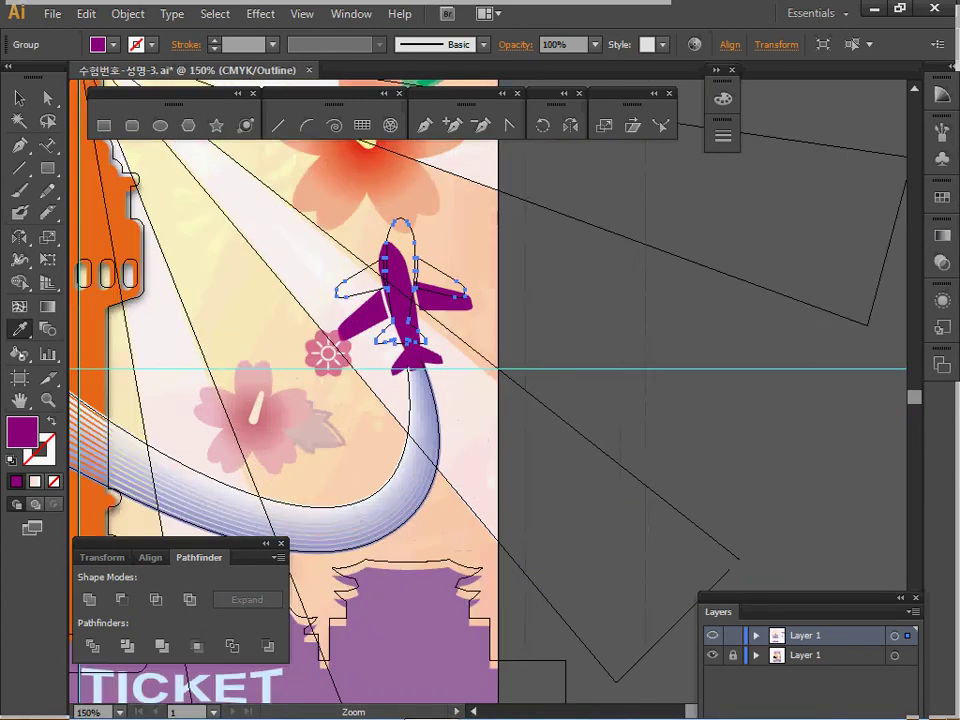
pyautogui.keyDown('ctrl'); pyautogui.click(458, 401); pyautogui.keyUp('ctrl')
pyautogui.moveTo(458, 401); pyautogui.dragTo(548, 480)
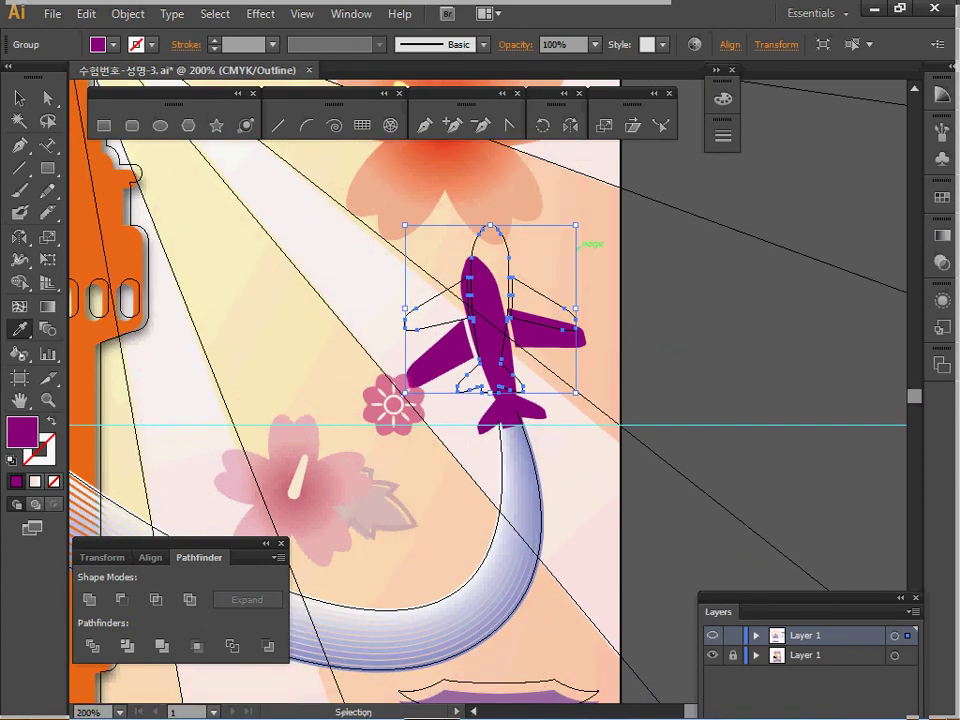
pyautogui.moveTo(577, 222); pyautogui.dragTo(556, 207)
pyautogui.moveTo(506, 270); pyautogui.dragTo(505, 305)
# Check the airplane against the reference, hide the reference layer, return the artwork to preview and deselect the airplane
pyautogui.hotkey('ctrl', 'y')
pyautogui.press('i')
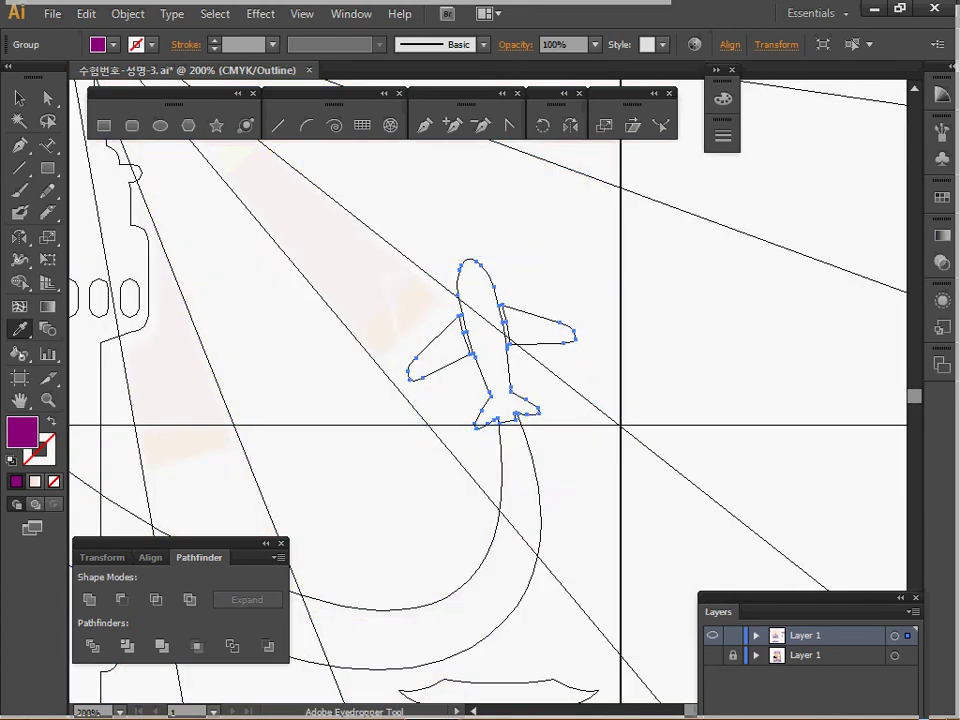
pyautogui.hotkey('ctrl', 'y')
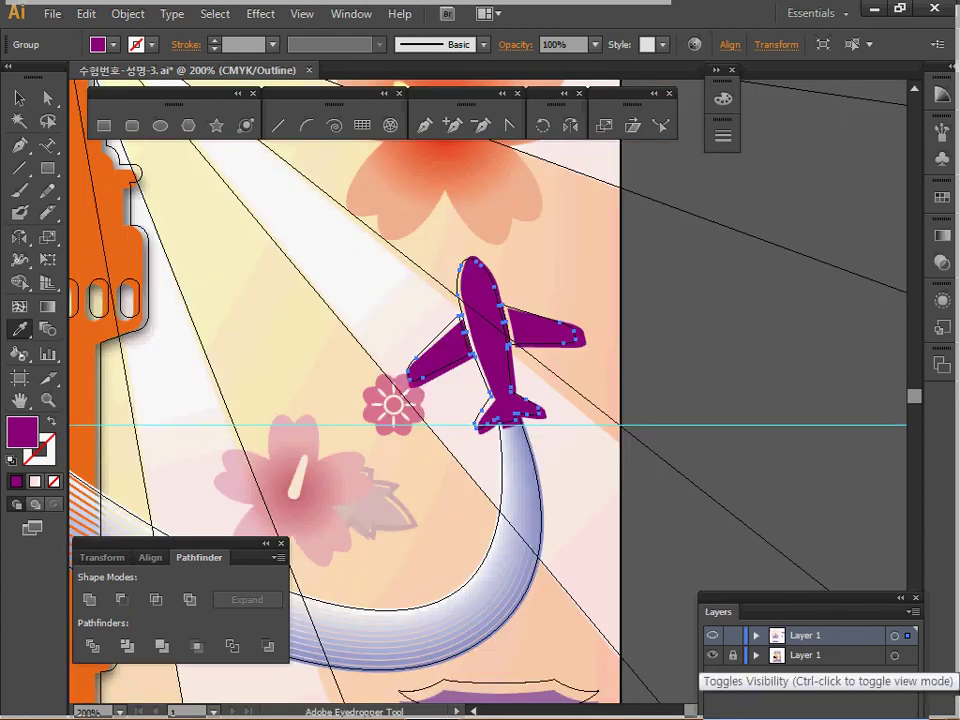
pyautogui.hotkey('ctrl', 'y')
pyautogui.hotkey('ctrl', 'y')
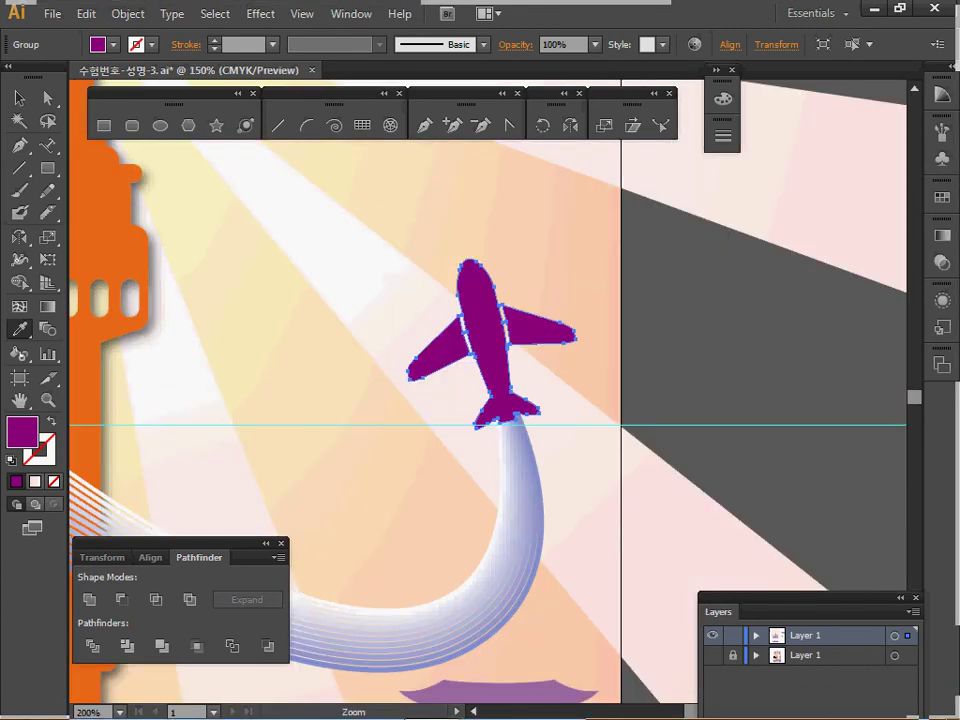
pyautogui.keyDown('ctrl'); pyautogui.keyDown('alt'); pyautogui.click(495, 470); pyautogui.keyUp('alt'); pyautogui.keyUp('ctrl')
pyautogui.keyDown('ctrl'); pyautogui.keyDown('alt'); pyautogui.click(495, 470); pyautogui.keyUp('alt'); pyautogui.keyUp('ctrl')
pyautogui.press('ctrl')
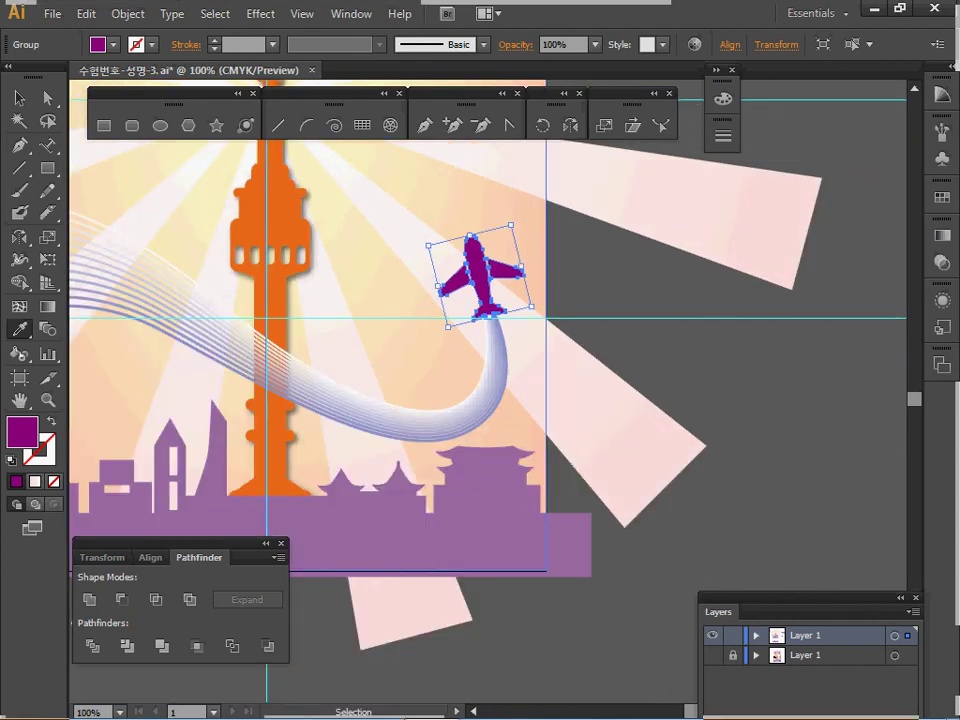
pyautogui.click(474, 391)
pyautogui.click(601, 361)
pyautogui.moveTo(601, 361); pyautogui.dragTo(735, 423)
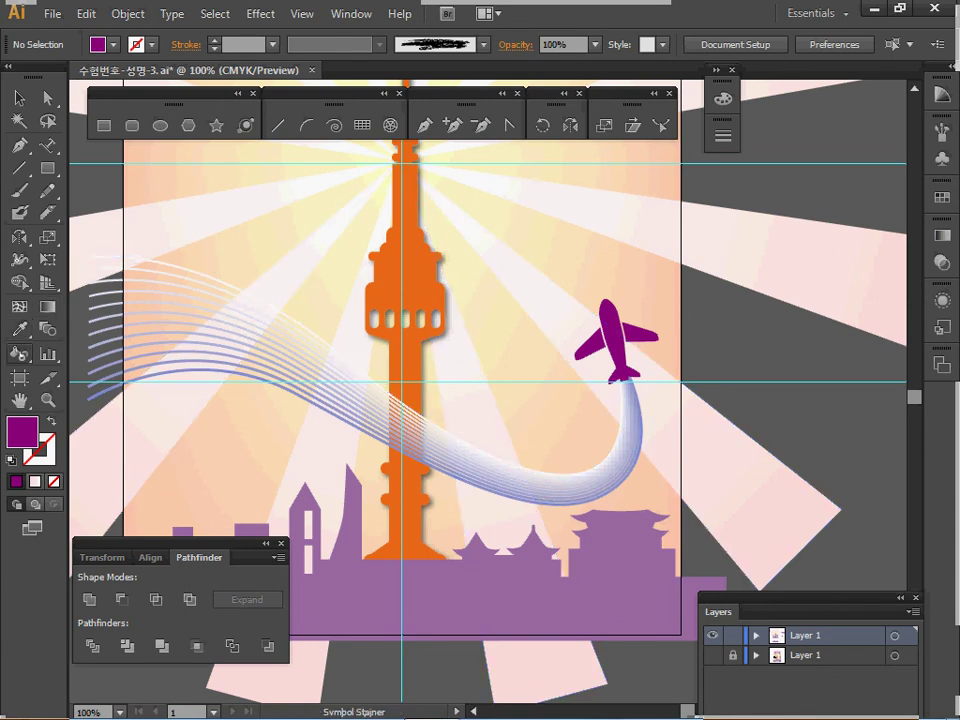
# Spray five instances of the hibiscus flower symbol around the tower, two on its left and three on its right
pyautogui.click(19, 353)
pyautogui.click(255, 433)
pyautogui.click(46, 399)
pyautogui.keyDown('ctrl'); pyautogui.keyDown('alt'); pyautogui.click(433, 351); pyautogui.keyUp('alt'); pyautogui.keyUp('ctrl')
pyautogui.moveTo(479, 308); pyautogui.dragTo(472, 380)
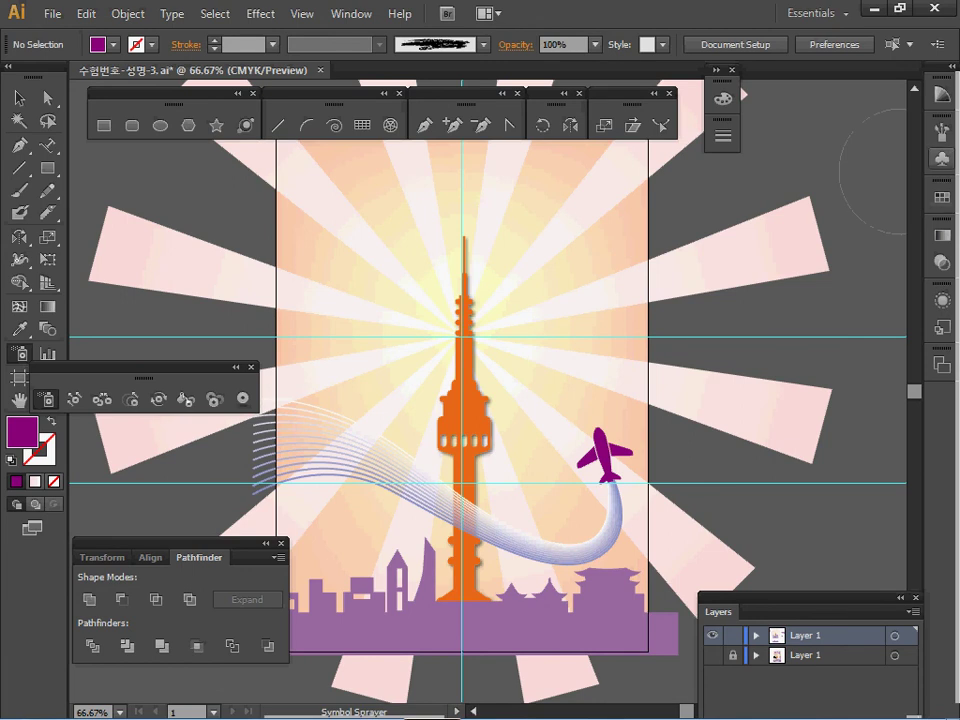
pyautogui.click(942, 159)
pyautogui.click(718, 181)
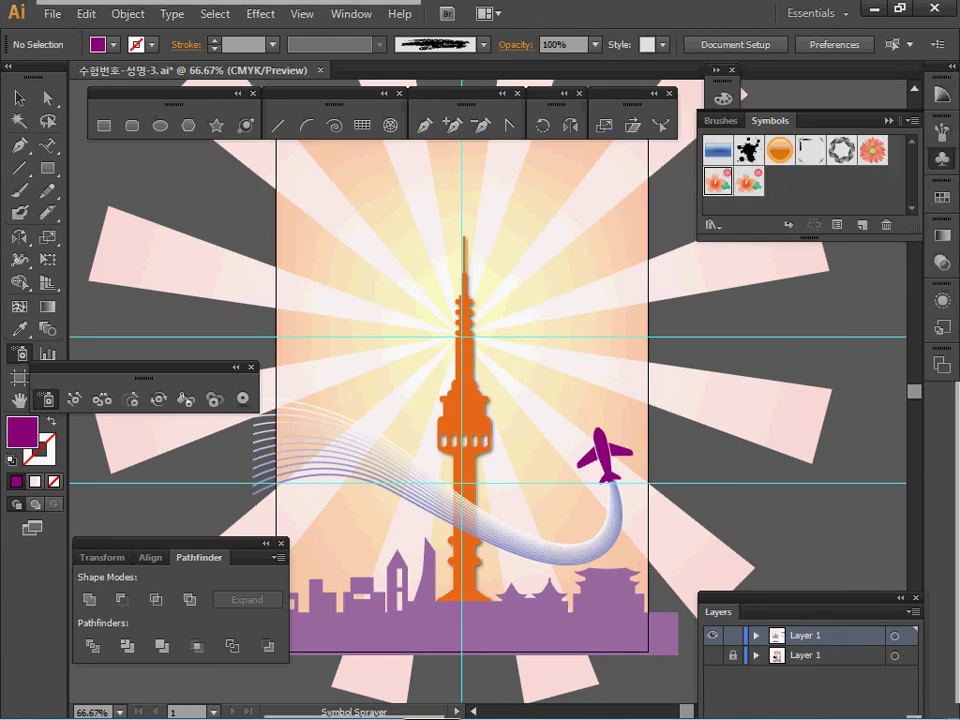
pyautogui.click(941, 158)
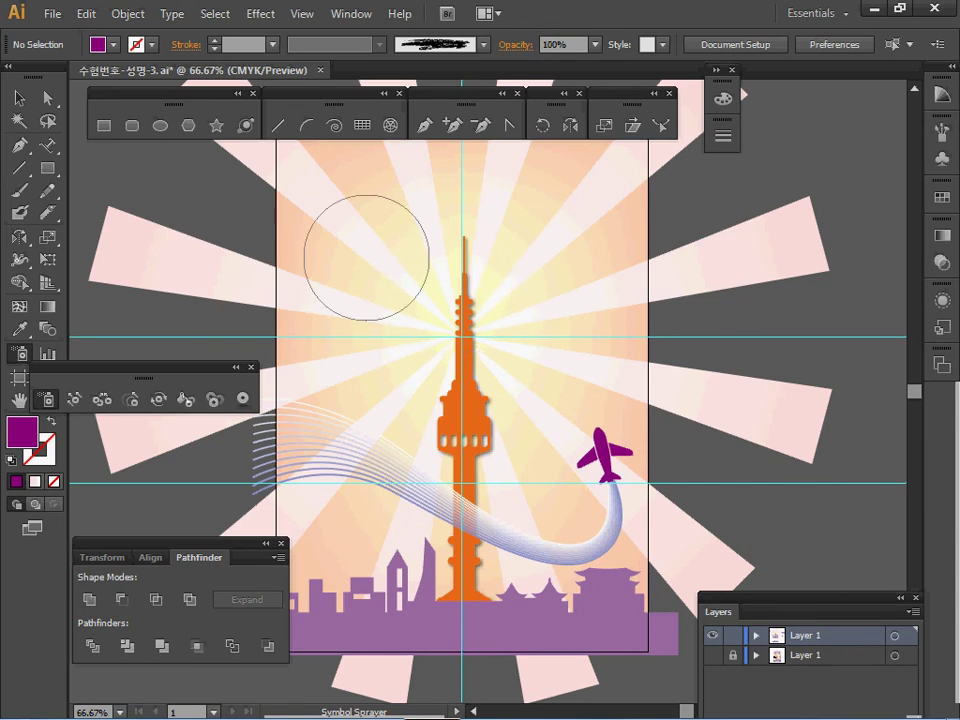
pyautogui.moveTo(380, 262)
pyautogui.mouseDown()
pyautogui.moveTo(386, 285)
pyautogui.moveTo(366, 375)
pyautogui.mouseUp()
pyautogui.moveTo(540, 189)
pyautogui.mouseDown()
pyautogui.moveTo(540, 312)
pyautogui.moveTo(549, 313)
pyautogui.moveTo(558, 425)
pyautogui.mouseUp()
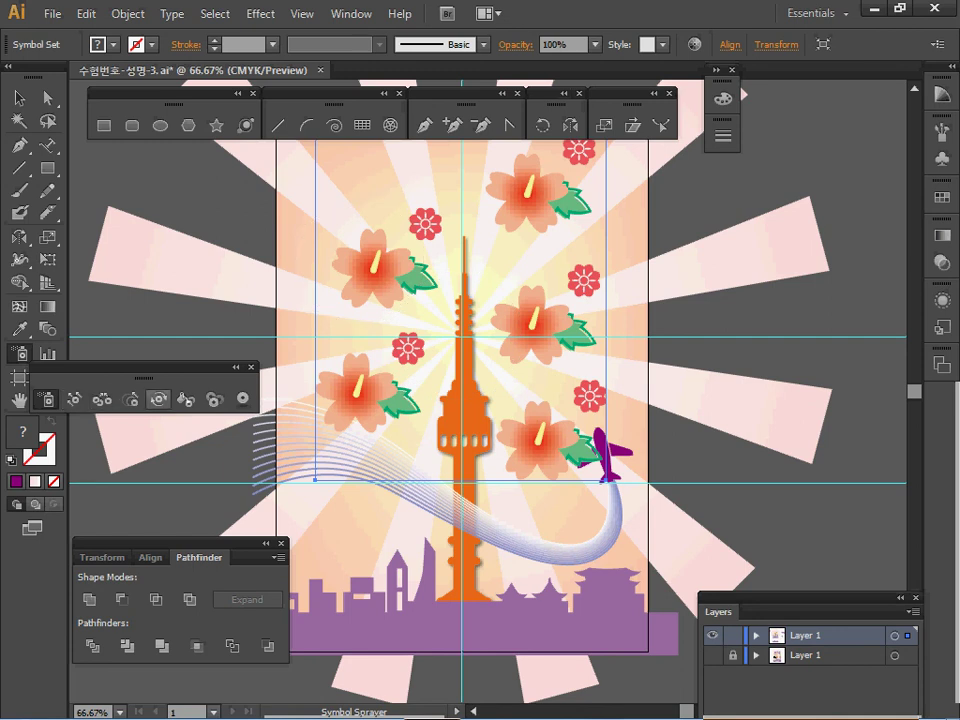
# Resize the sprayed flowers with the Symbol Sizer, making the lowest two smallest and slightly shrinking the upper-left and top-right ones
pyautogui.click(130, 399)
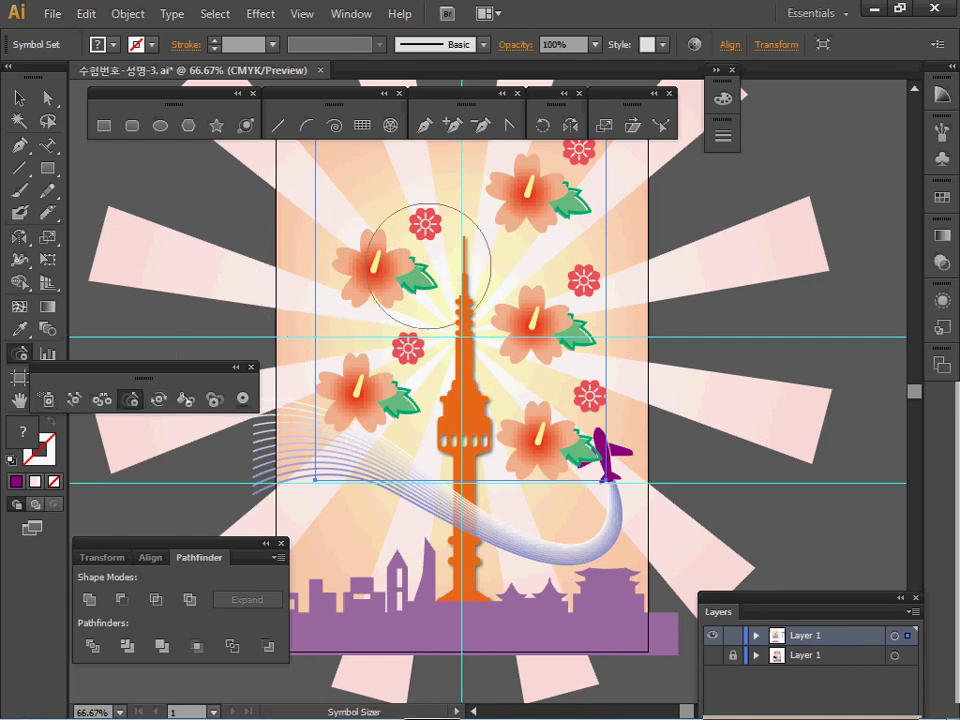
pyautogui.moveTo(383, 393); pyautogui.dragTo(369, 386)
pyautogui.moveTo(478, 415)
pyautogui.mouseDown()
pyautogui.moveTo(553, 429)
pyautogui.moveTo(546, 439)
pyautogui.mouseUp()
pyautogui.click(546, 209)
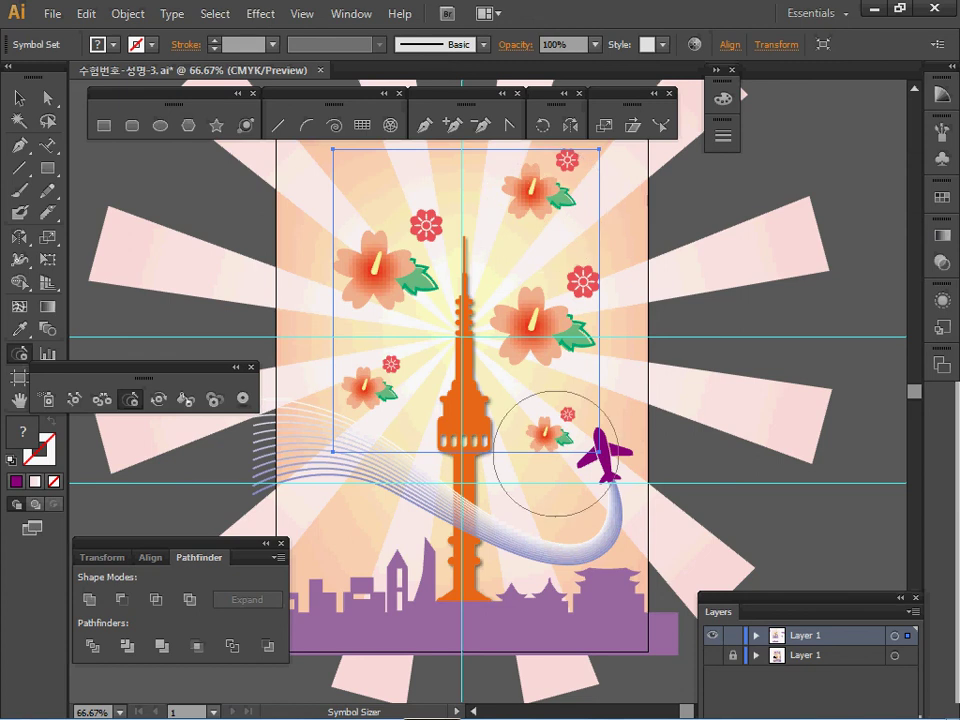
pyautogui.click(566, 438)
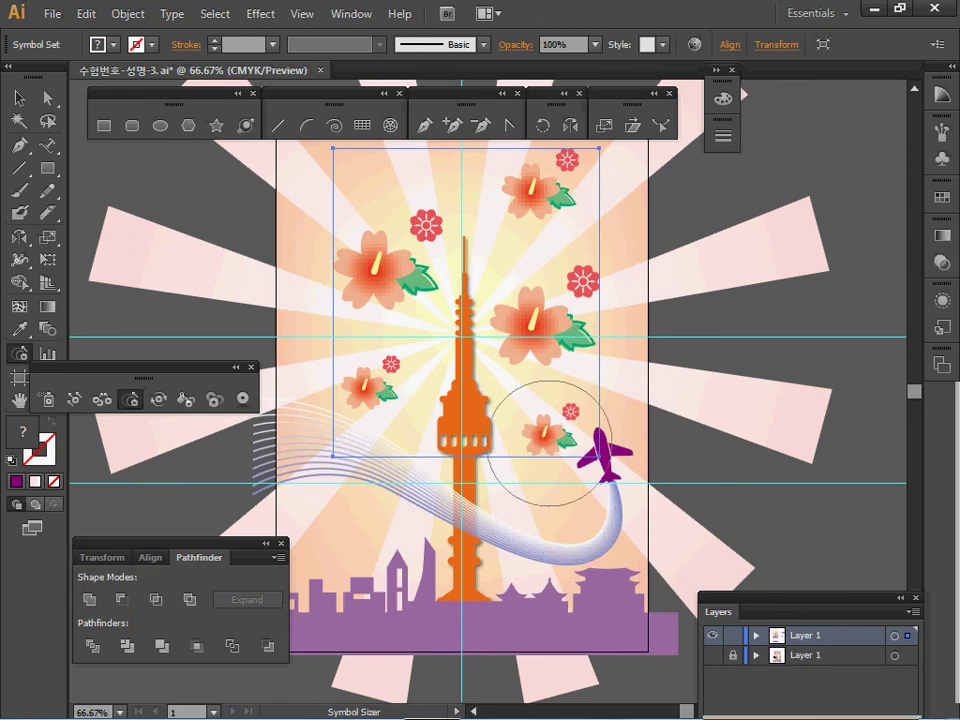
pyautogui.press('space')
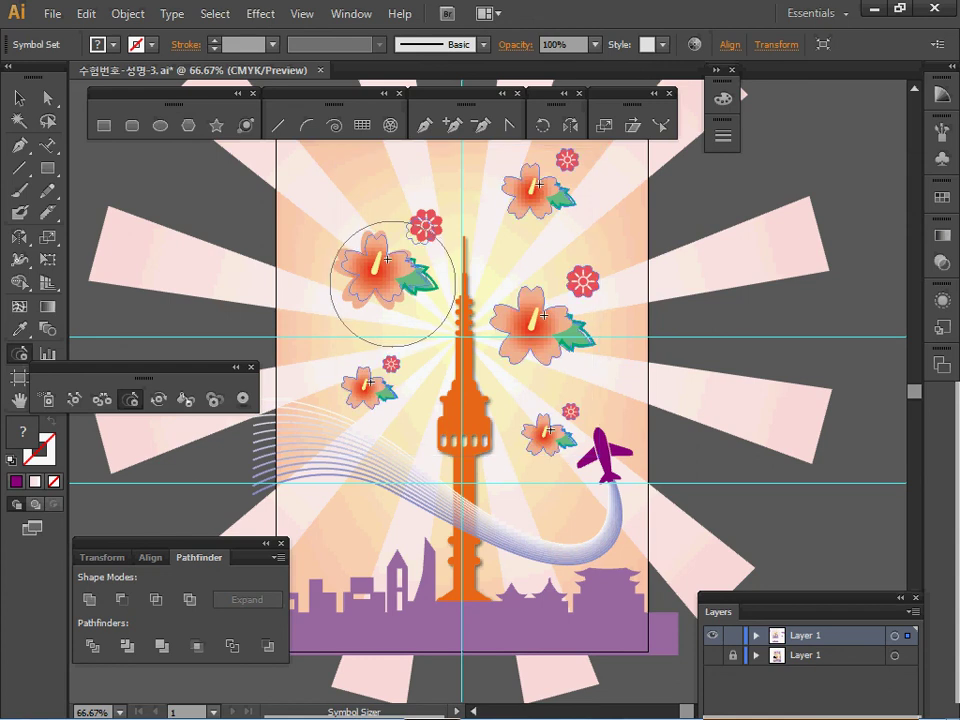
pyautogui.keyDown('alt'); pyautogui.click(390, 278); pyautogui.keyUp('alt')
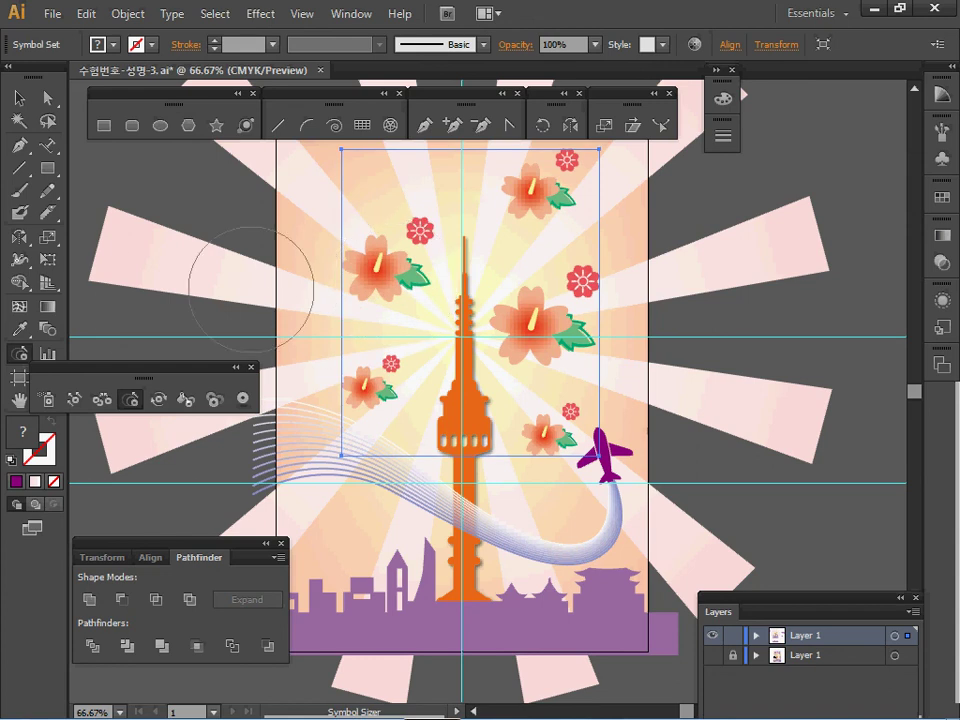
# Rotate the two flowers left of the tower and the large one on its right with the Symbol Spinner
pyautogui.click(158, 399)
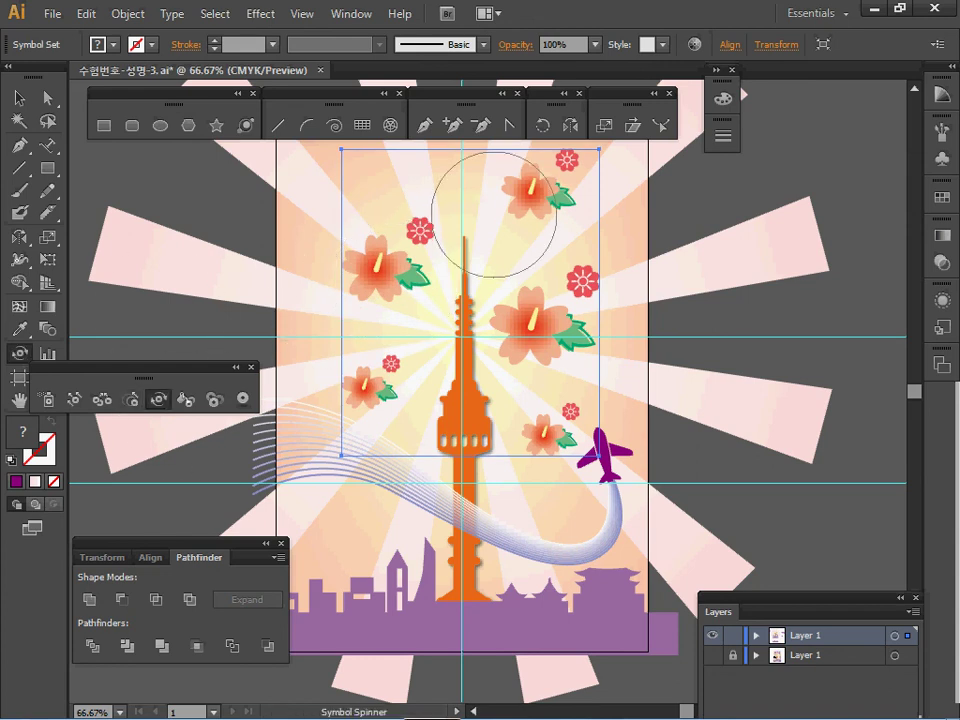
pyautogui.moveTo(391, 258); pyautogui.dragTo(390, 250)
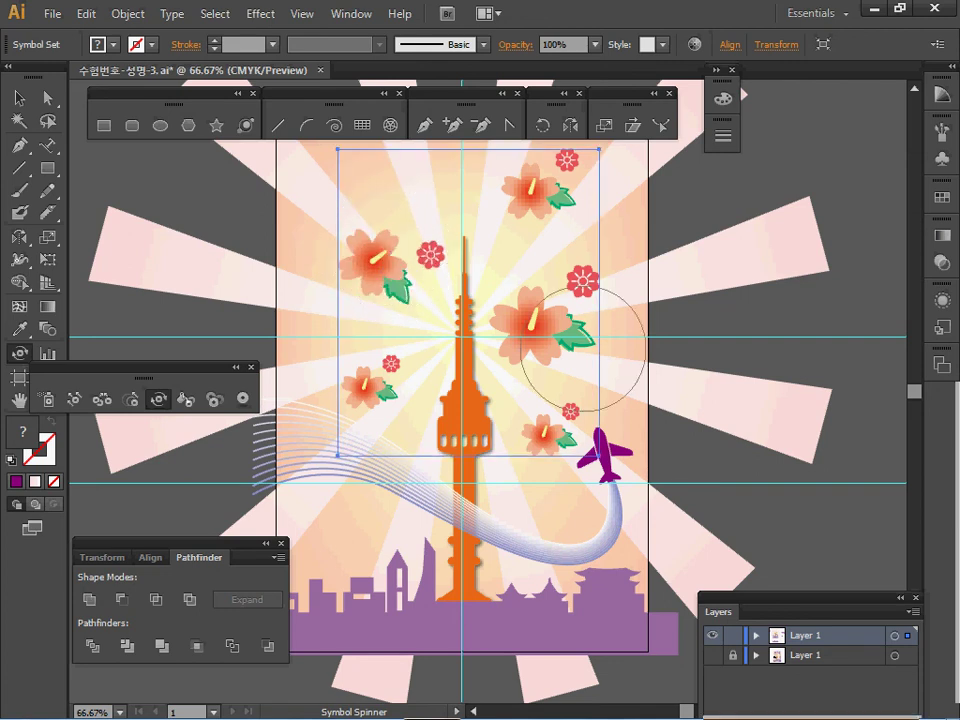
pyautogui.moveTo(523, 321); pyautogui.dragTo(528, 307)
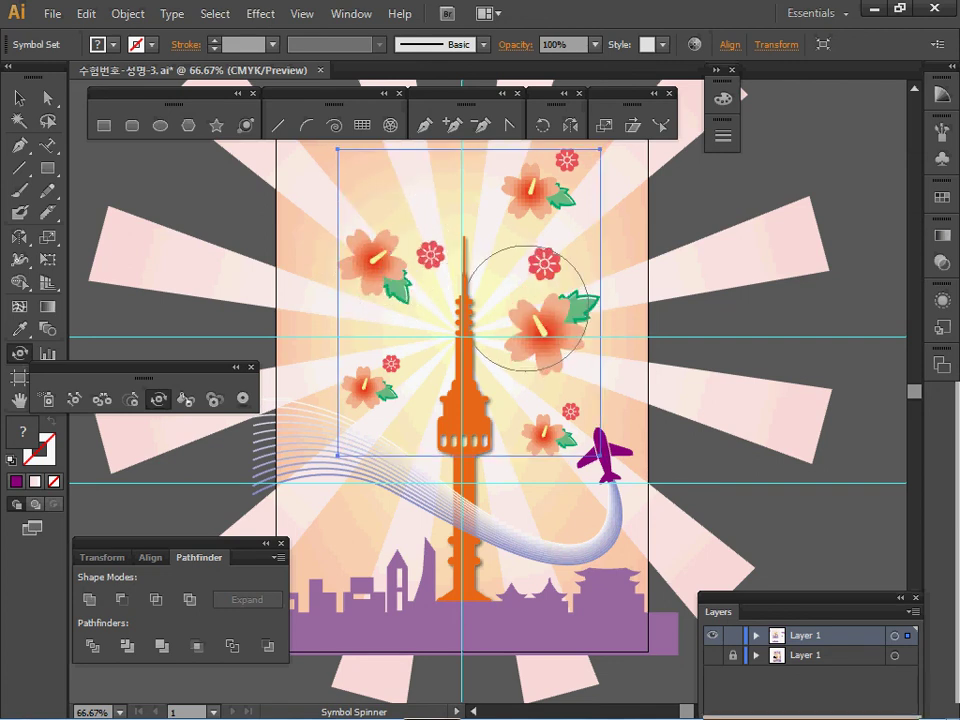
pyautogui.moveTo(347, 375); pyautogui.dragTo(439, 343)
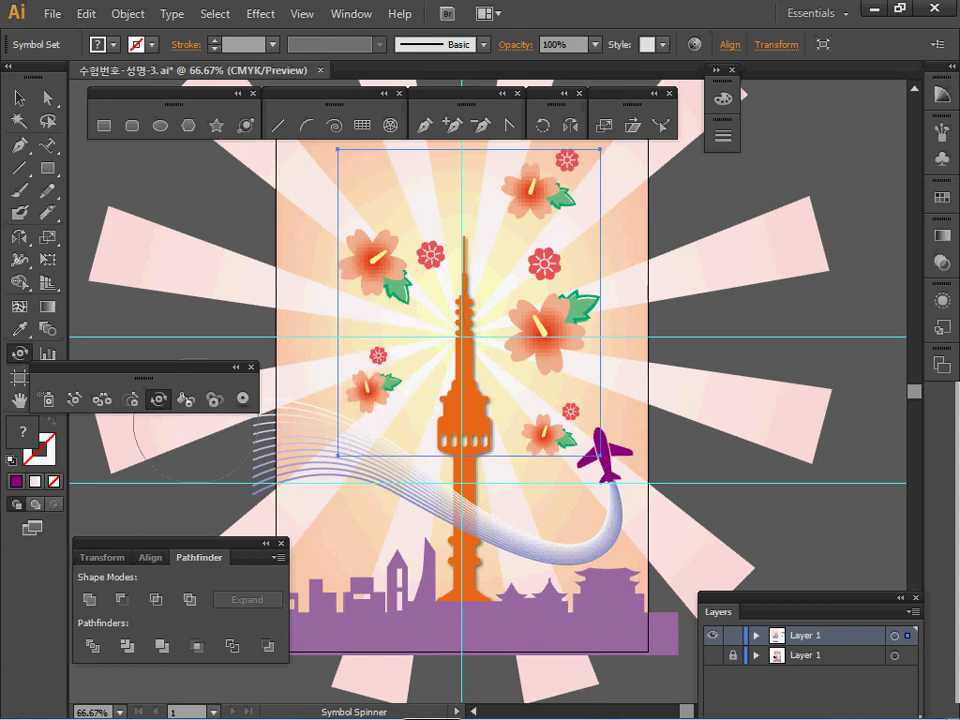
# Tint the top-right flower purple with the Symbol Stainer, using the C=75 M=100 Y=0 K=0 swatch as fill
pyautogui.click(185, 399)
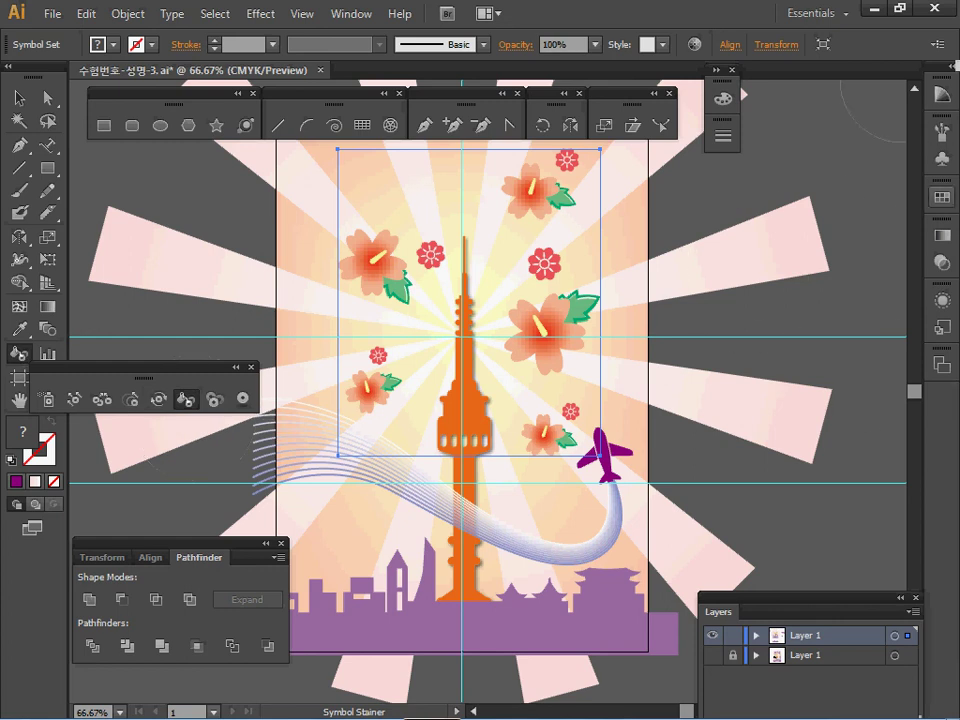
pyautogui.click(941, 197)
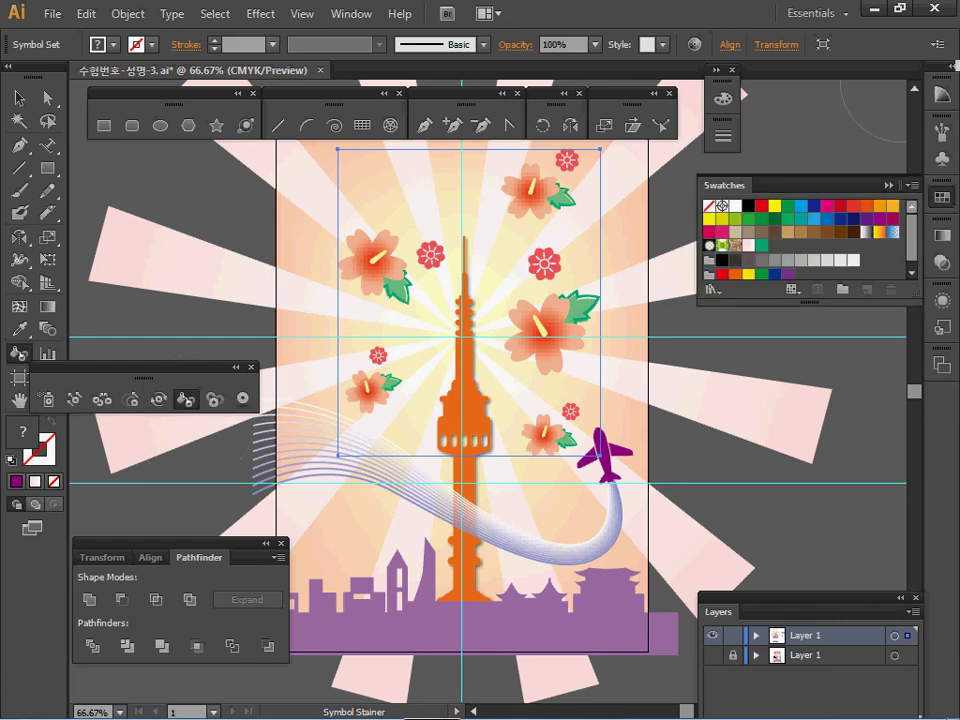
pyautogui.click(866, 218)
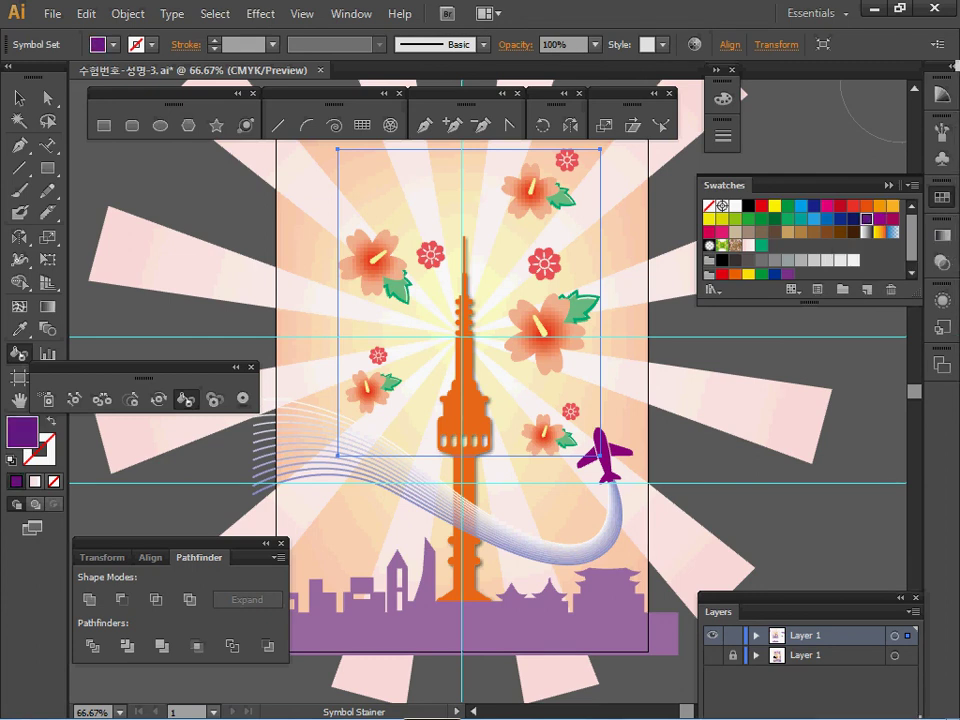
pyautogui.click(941, 197)
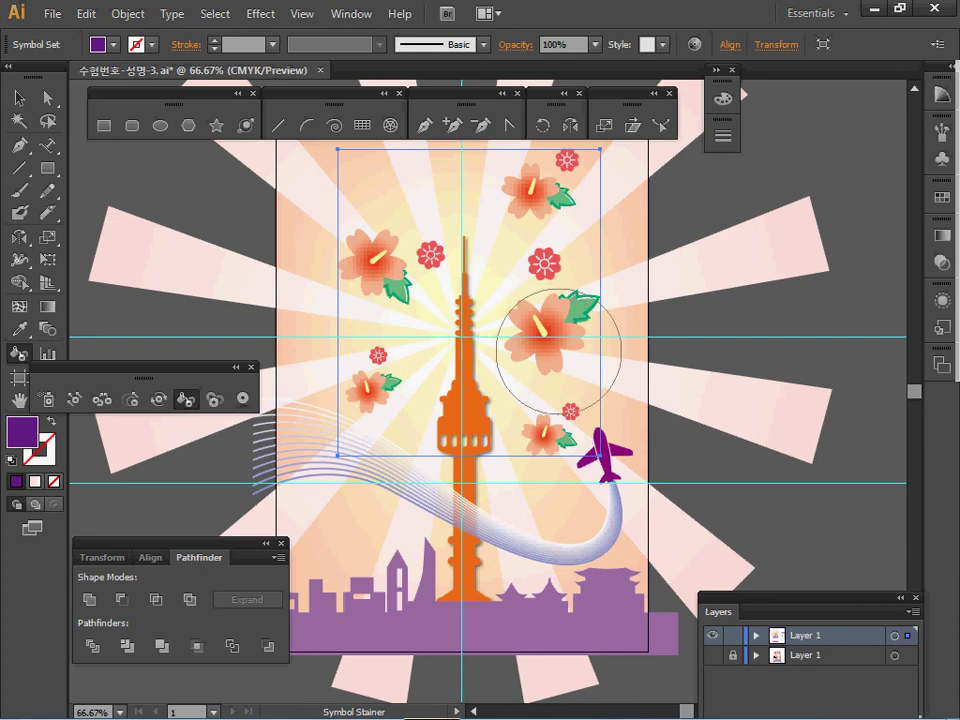
pyautogui.moveTo(553, 199)
pyautogui.mouseDown()
pyautogui.moveTo(514, 193)
pyautogui.moveTo(532, 193)
pyautogui.mouseUp()
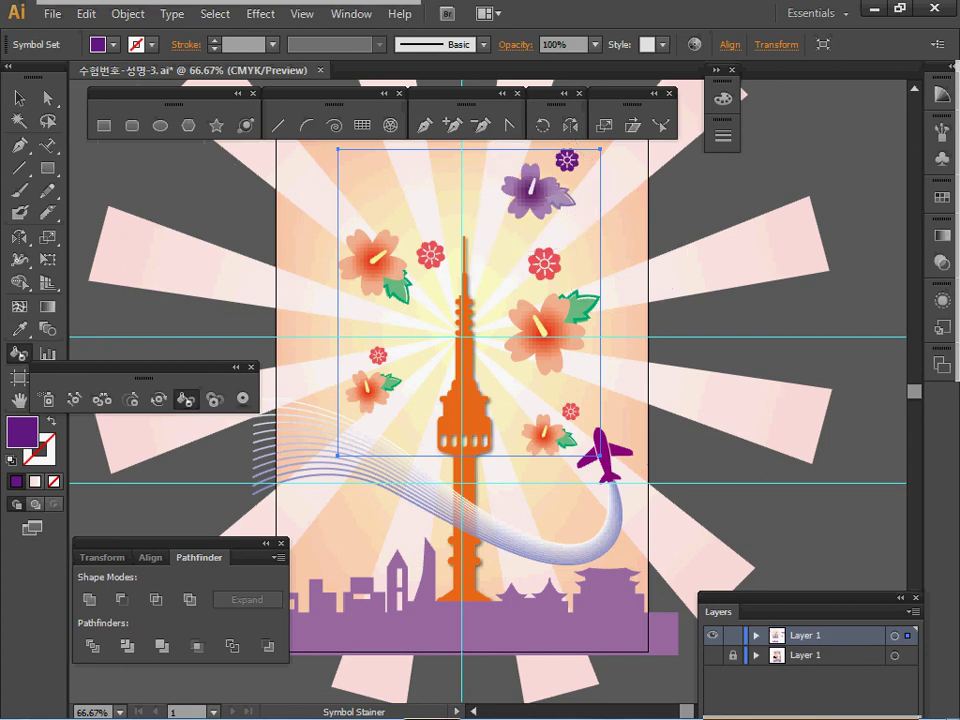
# Reposition the flowers with the Symbol Shifter, moving the lower-left and large right ones rightward and the lowest one down-left, and deselect the set
pyautogui.click(74, 398)
pyautogui.moveTo(370, 265)
pyautogui.mouseDown()
pyautogui.moveTo(375, 296)
pyautogui.moveTo(354, 396)
pyautogui.moveTo(398, 375)
pyautogui.mouseUp()
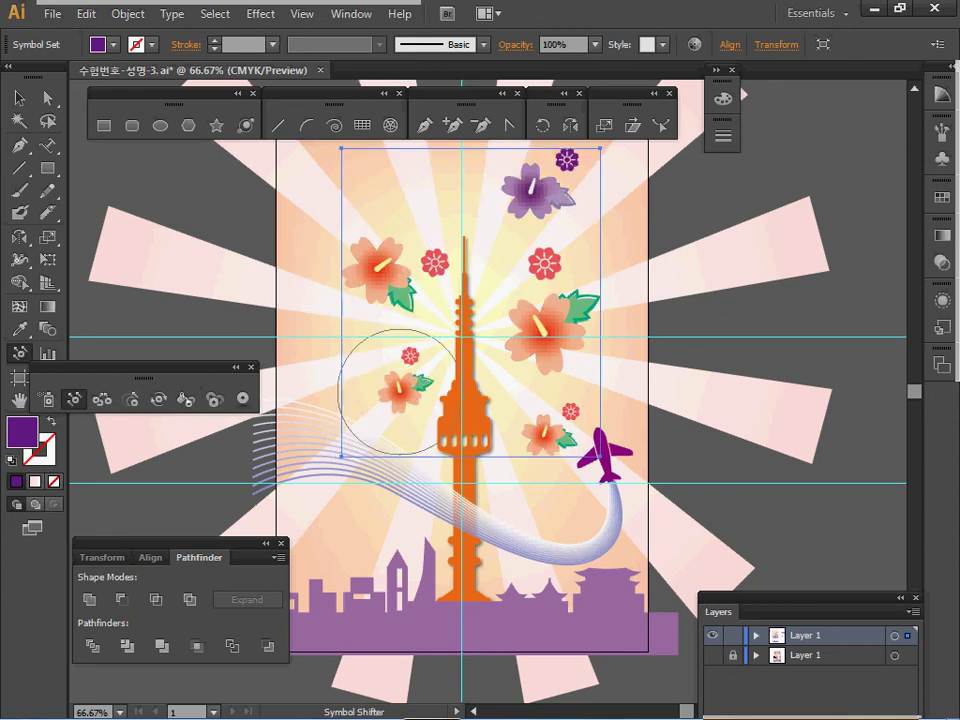
pyautogui.moveTo(394, 299); pyautogui.dragTo(387, 297)
pyautogui.moveTo(547, 330); pyautogui.dragTo(565, 336)
pyautogui.moveTo(540, 208)
pyautogui.mouseDown()
pyautogui.moveTo(541, 228)
pyautogui.moveTo(541, 214)
pyautogui.mouseUp()
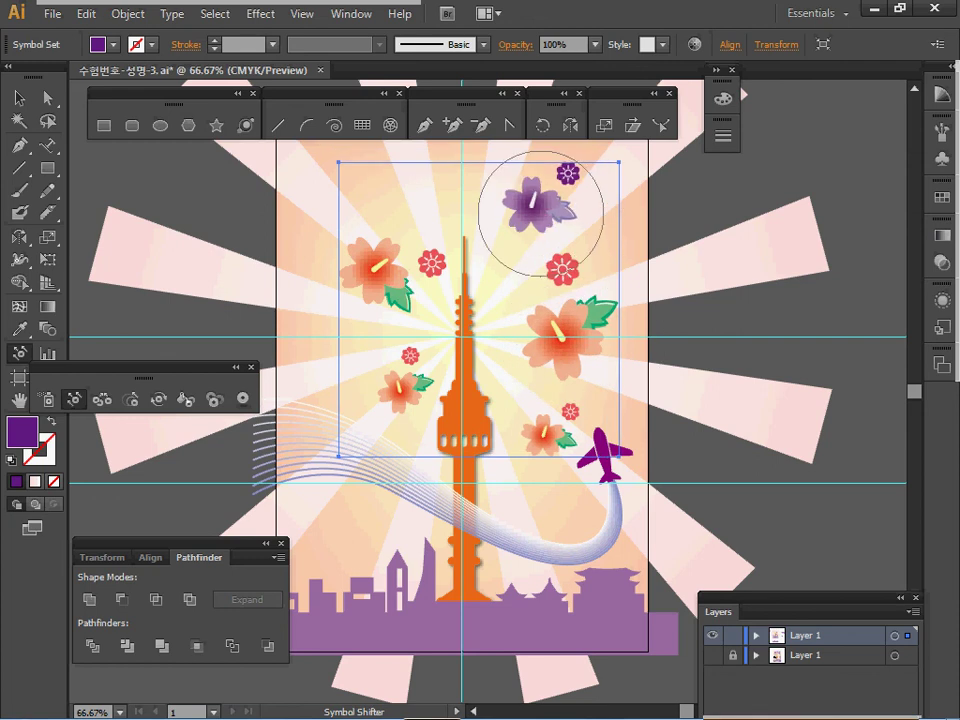
pyautogui.moveTo(570, 446)
pyautogui.mouseDown()
pyautogui.moveTo(564, 439)
pyautogui.moveTo(538, 453)
pyautogui.mouseUp()
pyautogui.moveTo(371, 264); pyautogui.dragTo(363, 269)
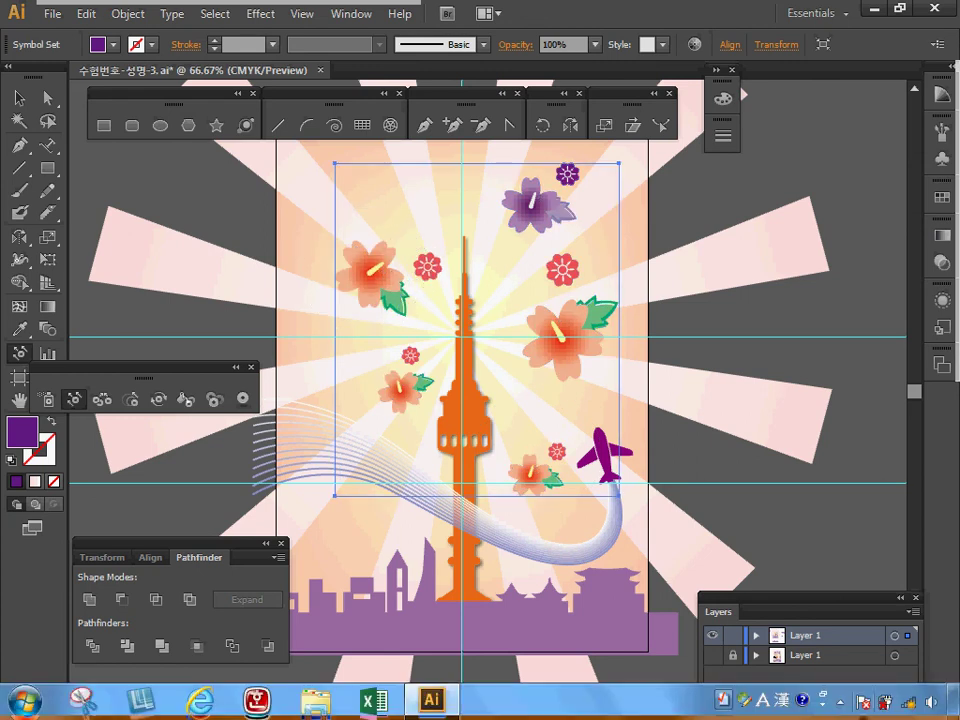
pyautogui.keyDown('ctrl'); pyautogui.click(725, 380); pyautogui.keyUp('ctrl')
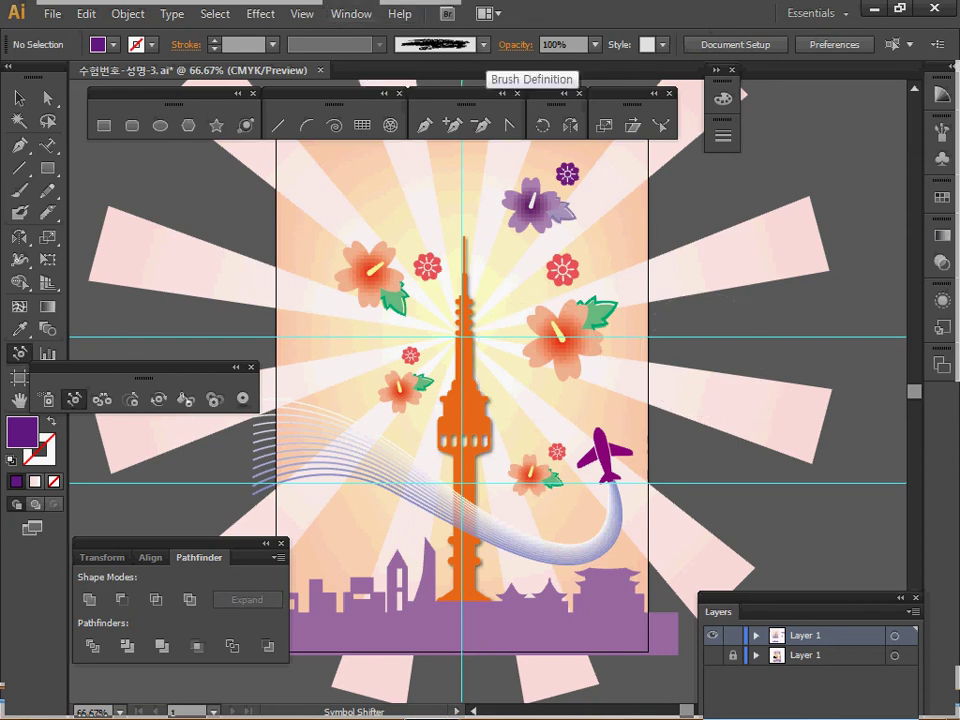
# Load the Artistic_ChalkCharcoalPencil brush library and choose the Chalk - Scribble brush
pyautogui.click(483, 44)
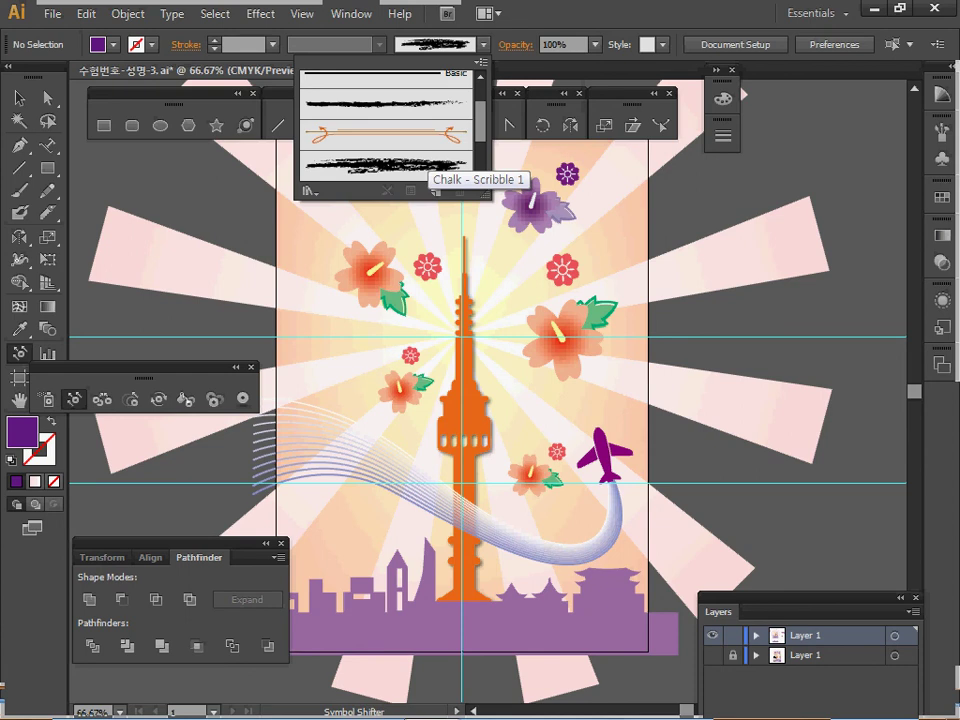
pyautogui.click(483, 45)
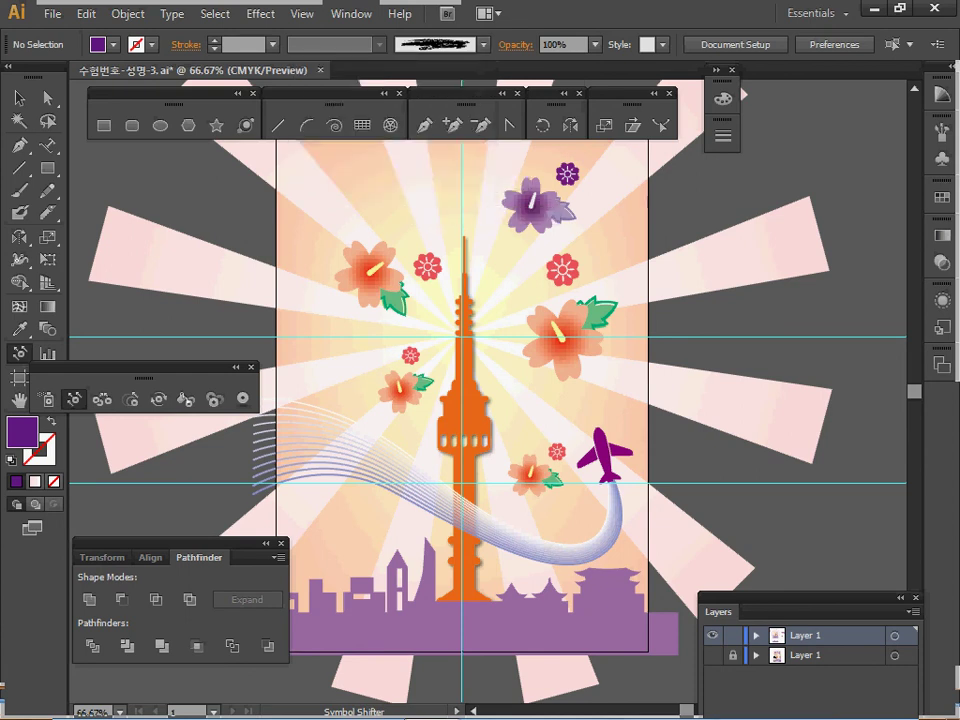
pyautogui.click(483, 44)
pyautogui.click(310, 190)
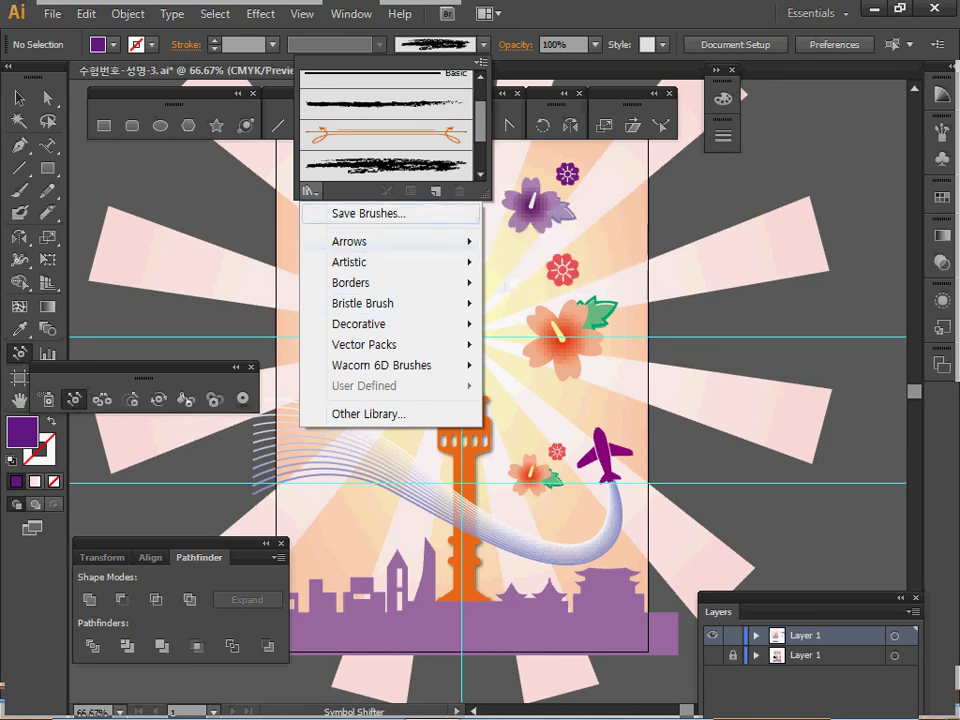
pyautogui.moveTo(360, 262)
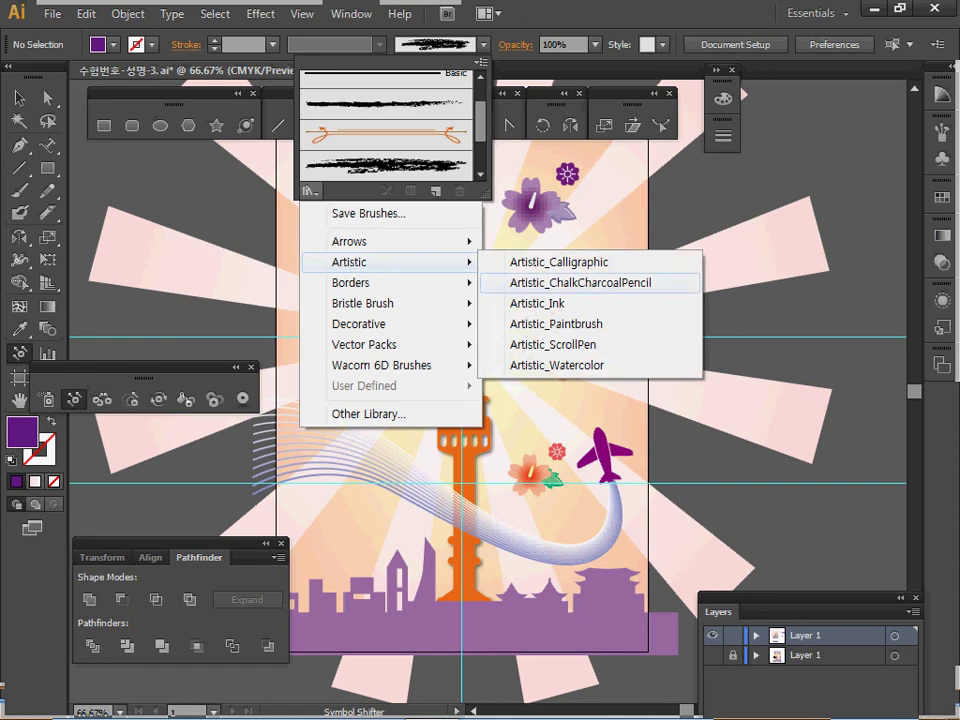
pyautogui.click(580, 282)
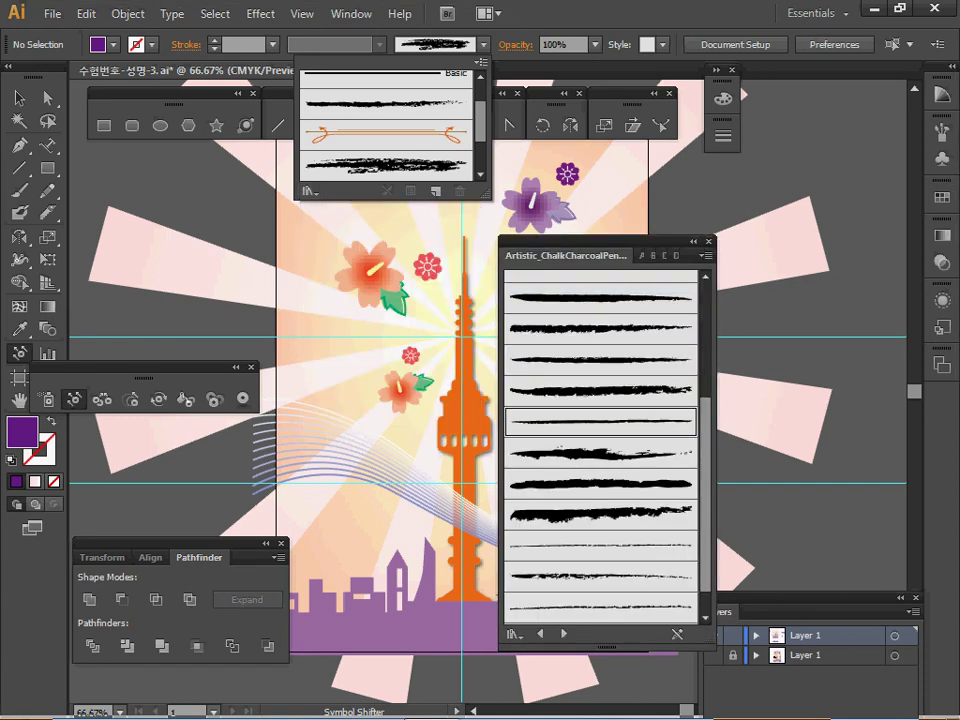
pyautogui.click(311, 201)
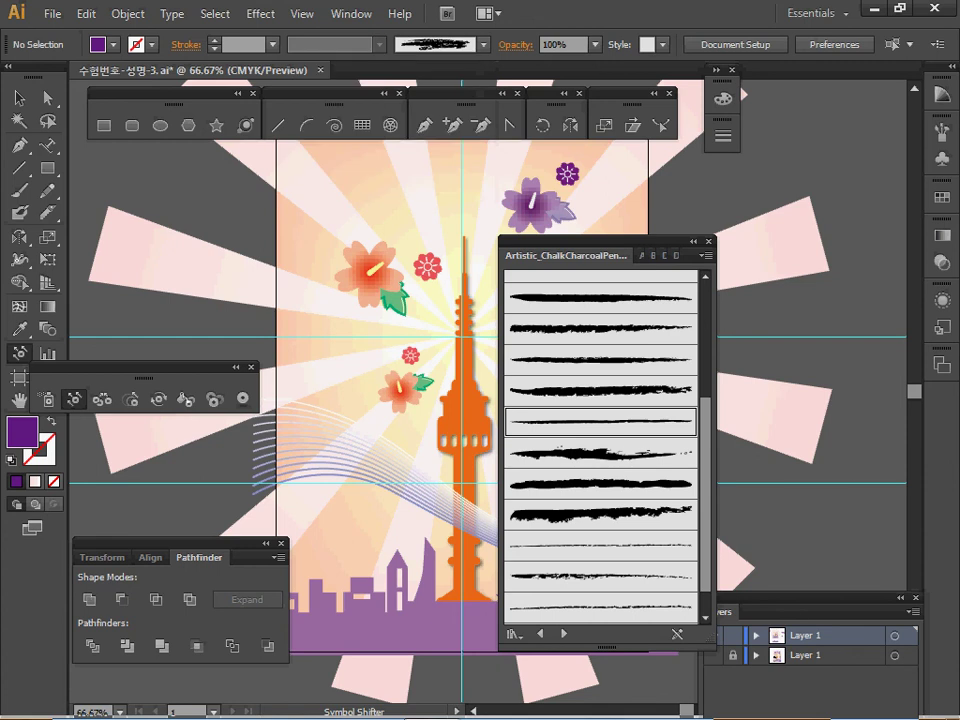
pyautogui.moveTo(705, 495); pyautogui.dragTo(705, 399)
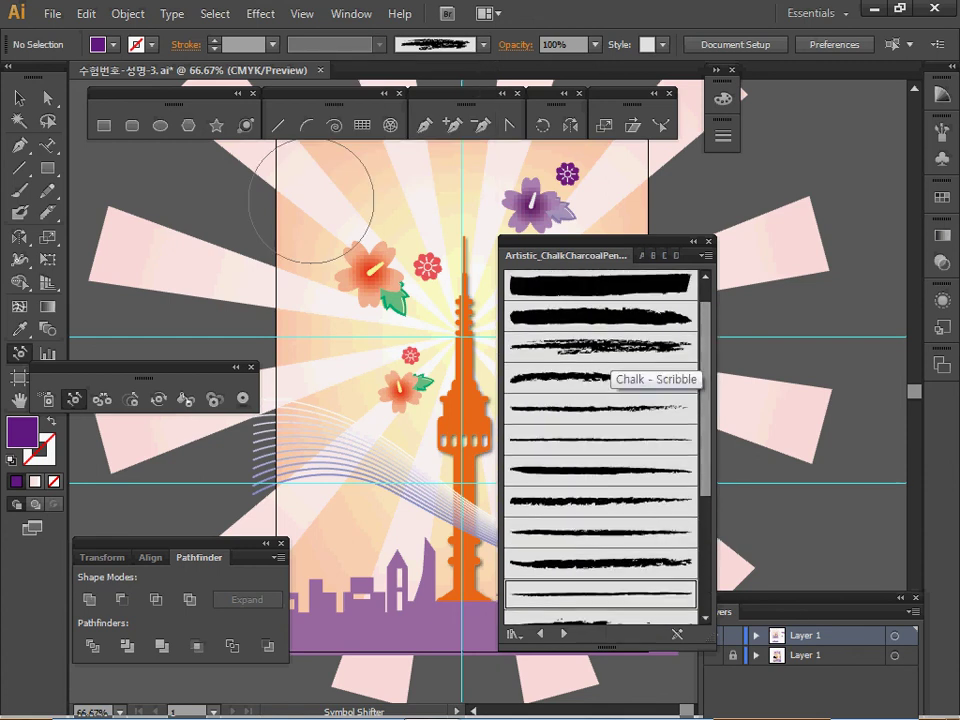
pyautogui.click(600, 347)
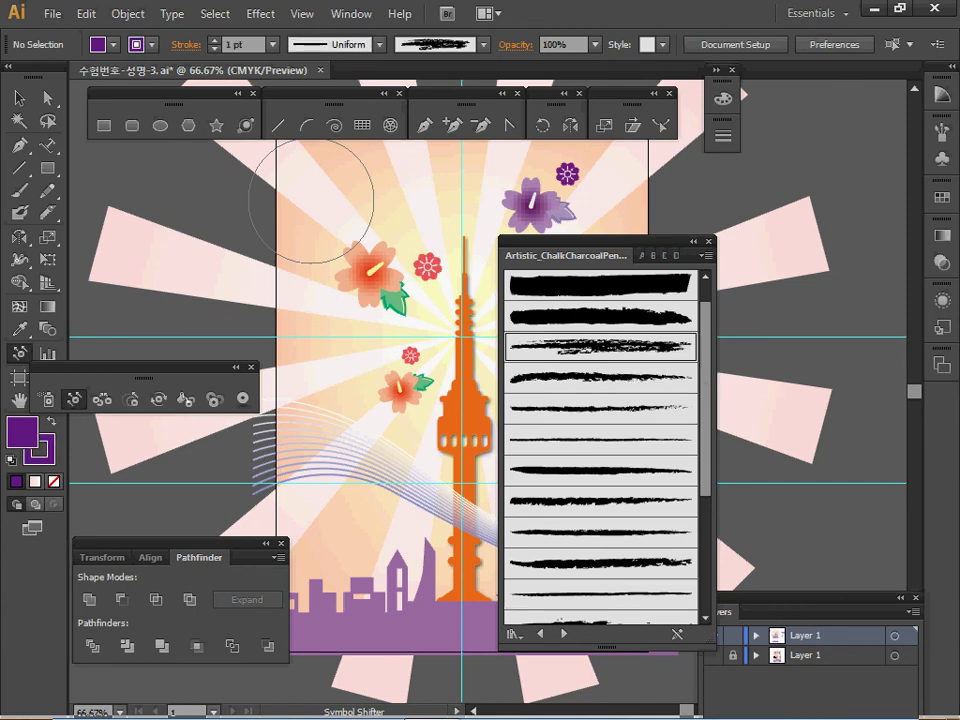
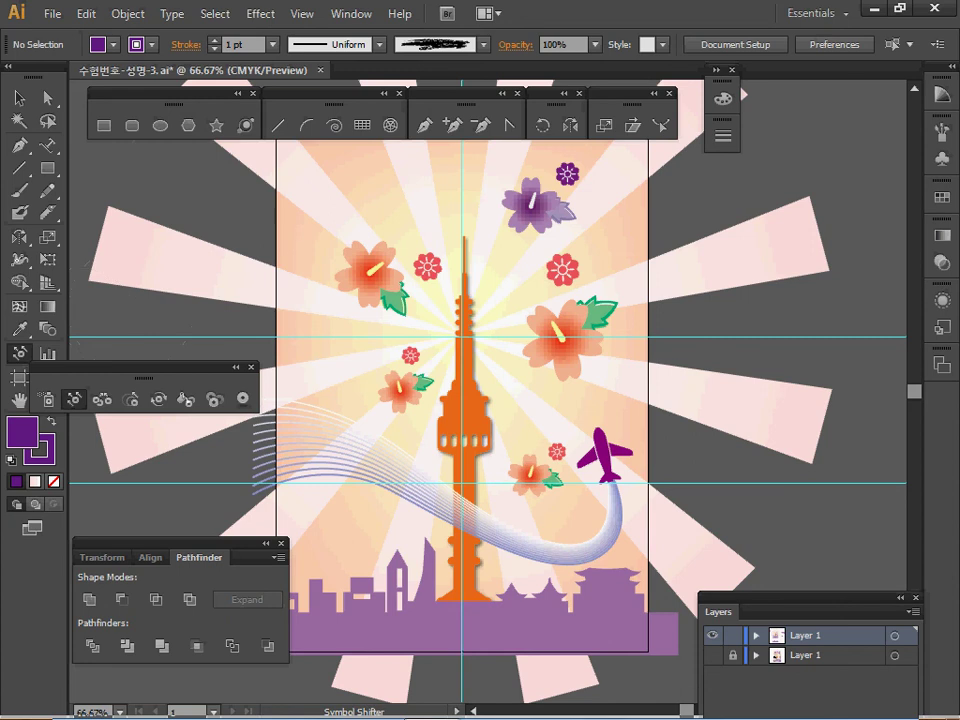
# Paint the slanted stem of a letter K over the ribbon's left end with the Paintbrush
pyautogui.click(19, 190)
pyautogui.click(19, 190)
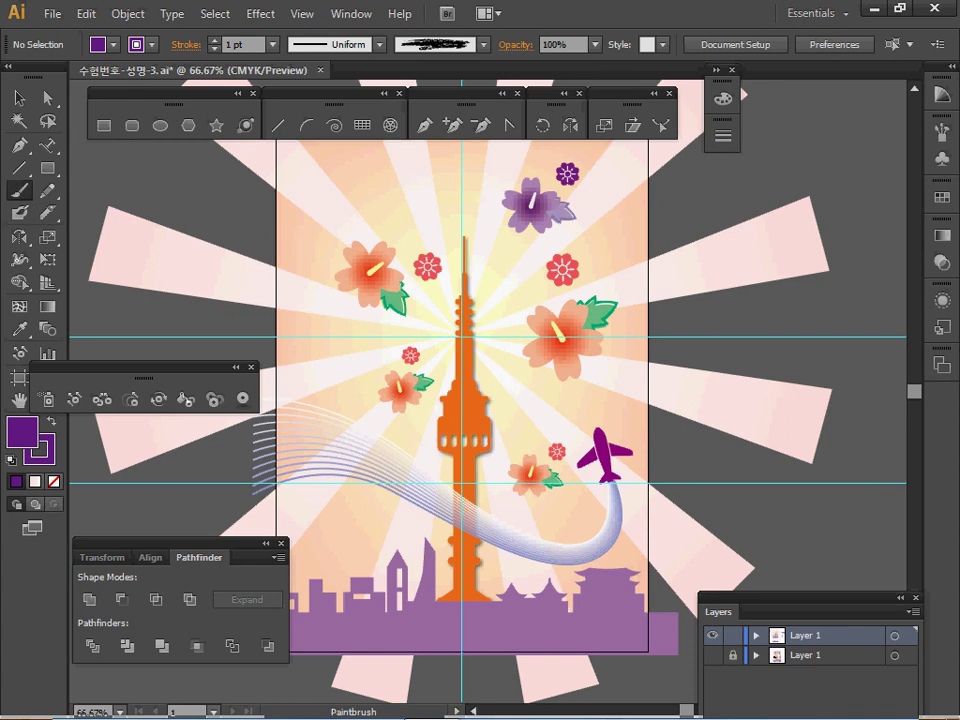
pyautogui.moveTo(329, 384); pyautogui.dragTo(290, 447)
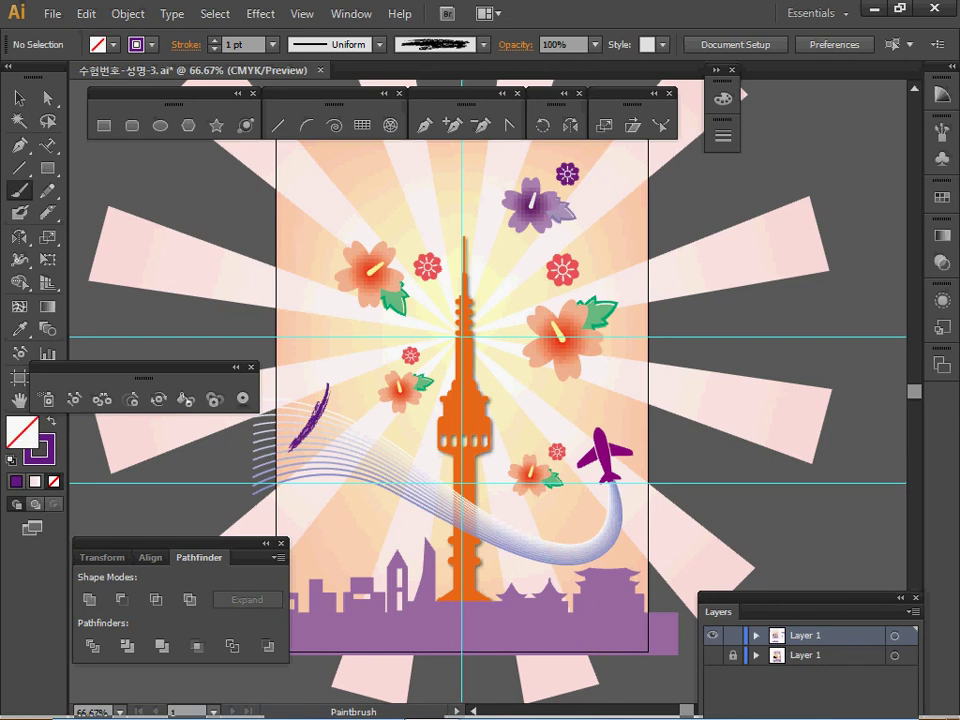
# Set the stroke color to black, recolor the painted K stem black and deselect it
pyautogui.click(46, 456)
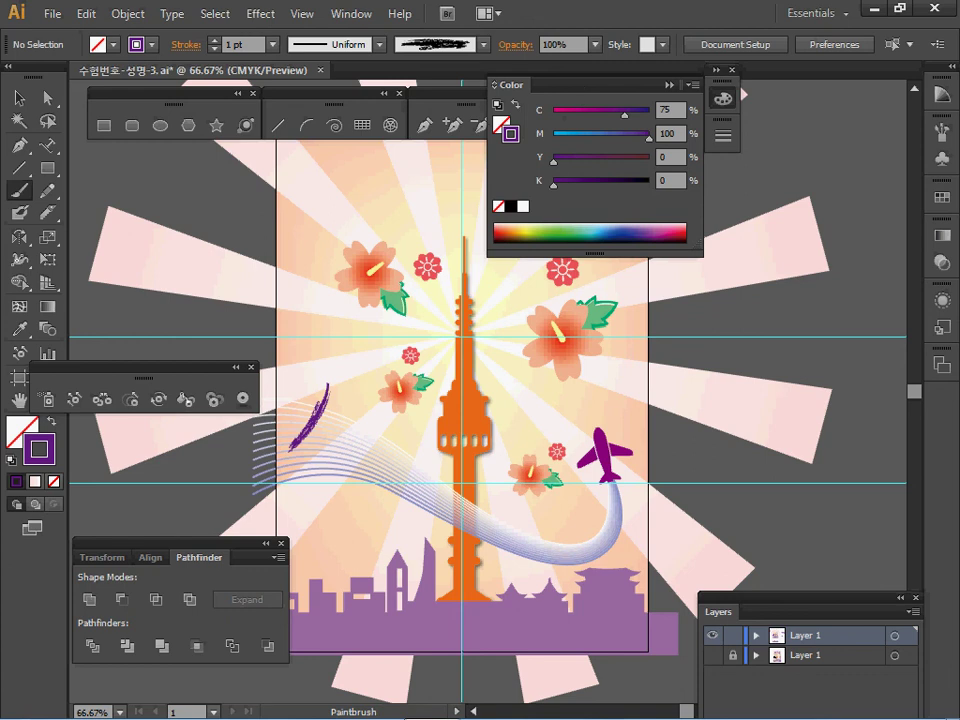
pyautogui.click(511, 206)
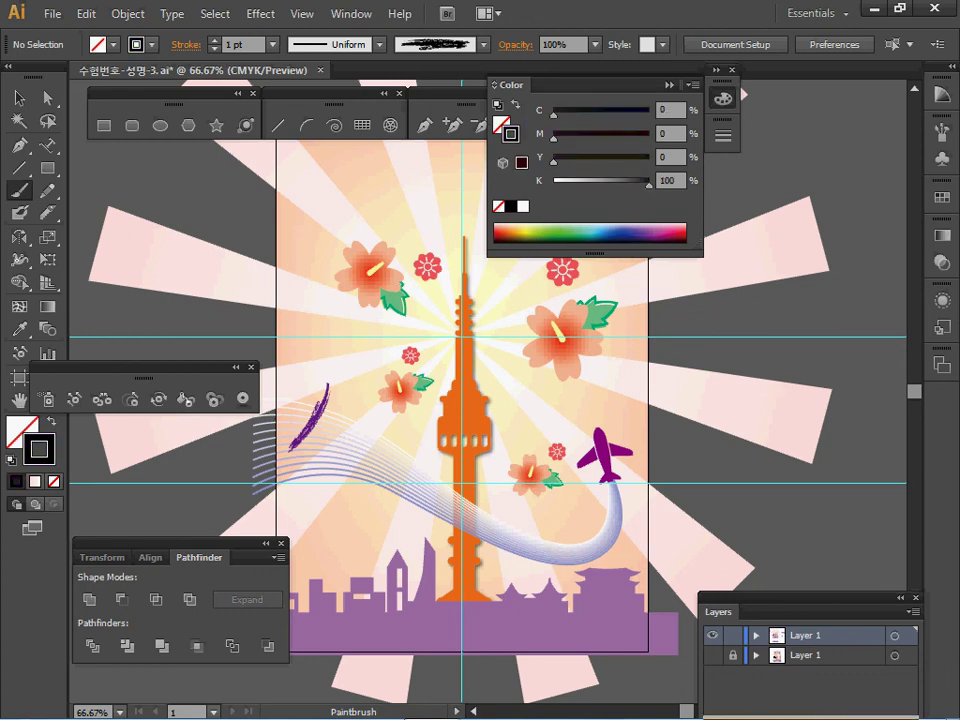
pyautogui.click(669, 85)
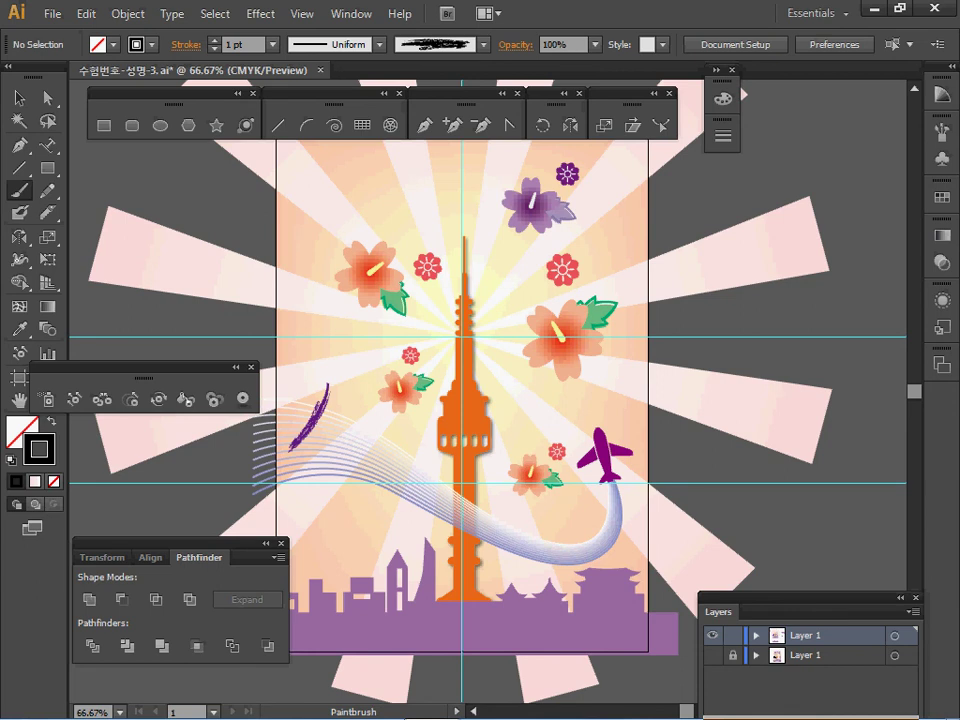
pyautogui.keyDown('ctrl'); pyautogui.click(361, 430); pyautogui.keyUp('ctrl')
pyautogui.keyDown('ctrl'); pyautogui.click(411, 382); pyautogui.keyUp('ctrl')
pyautogui.hotkey('ctrl', 'shift', 'a')
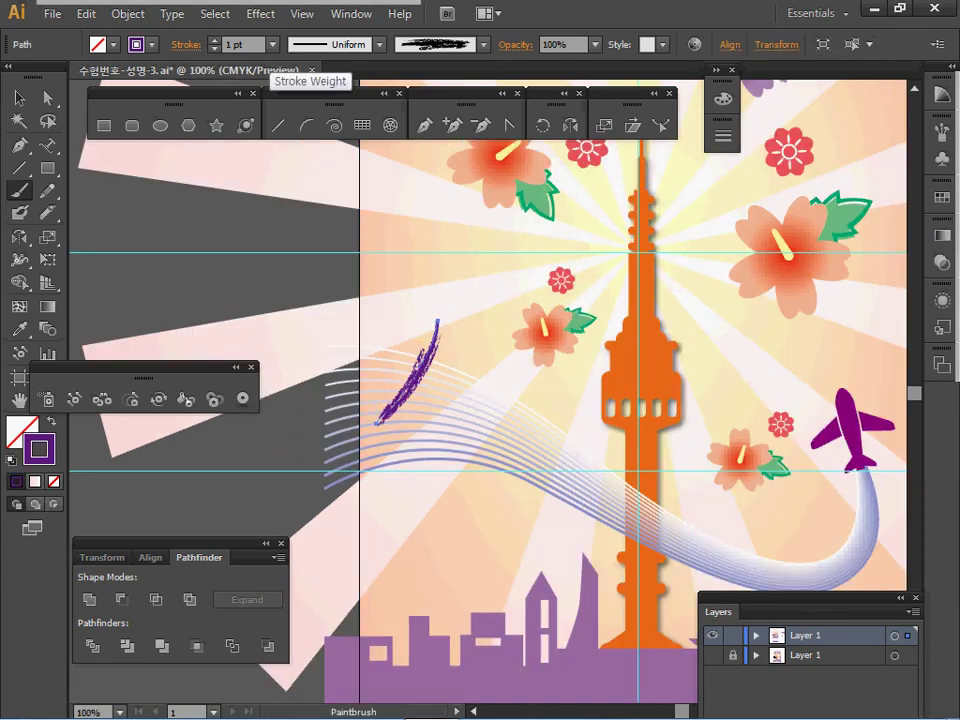
pyautogui.click(151, 45)
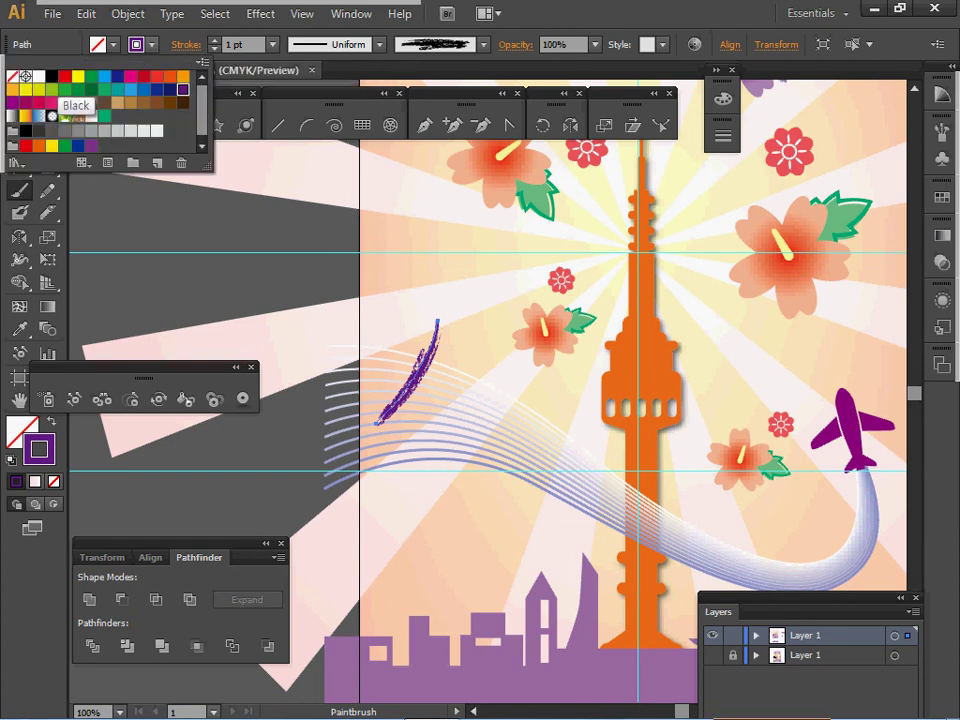
pyautogui.click(51, 77)
pyautogui.keyDown('ctrl'); pyautogui.click(295, 252); pyautogui.keyUp('ctrl')
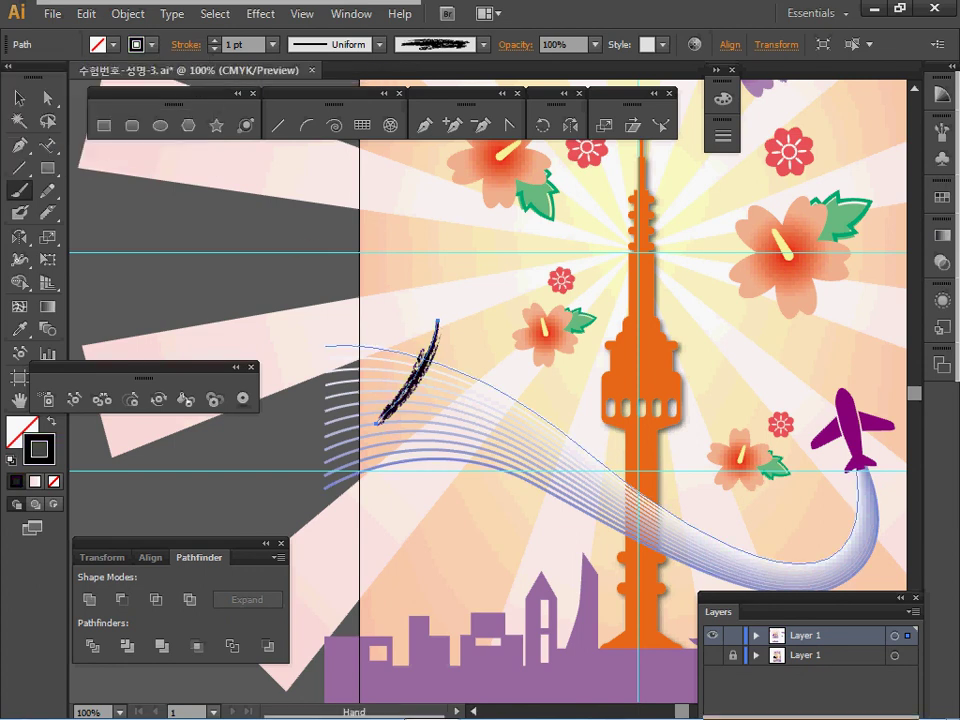
pyautogui.keyDown('ctrl'); pyautogui.click(298, 470); pyautogui.keyUp('ctrl')
# Paint the upper and lower arms of the K and shift both slightly down and right against the stem
pyautogui.moveTo(360, 472); pyautogui.dragTo(339, 414)
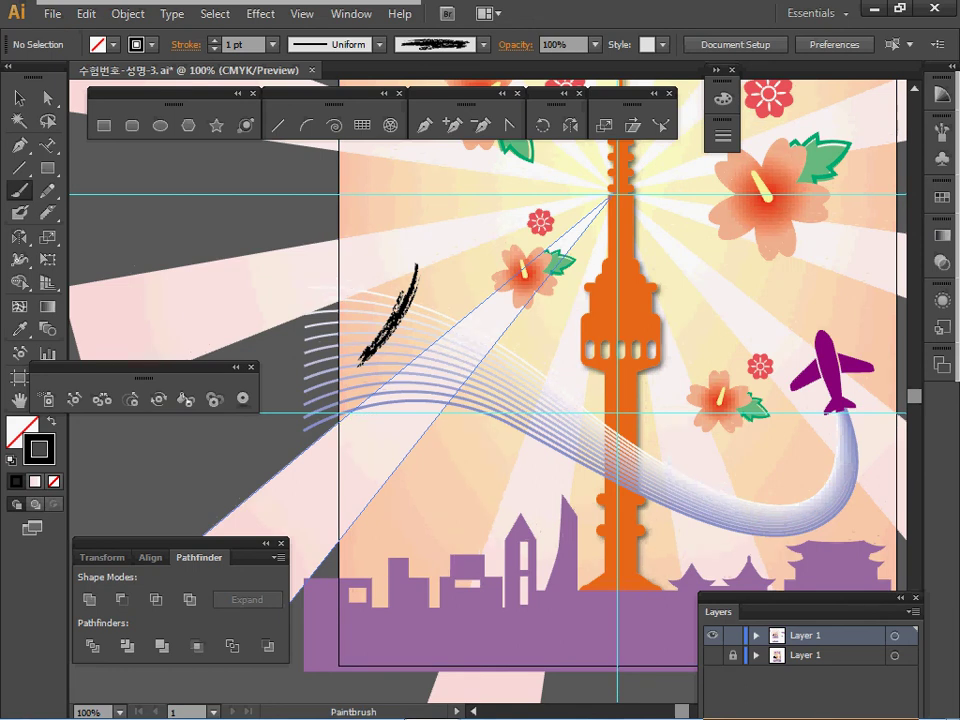
pyautogui.moveTo(415, 314); pyautogui.dragTo(455, 292)
pyautogui.moveTo(401, 318); pyautogui.dragTo(416, 350)
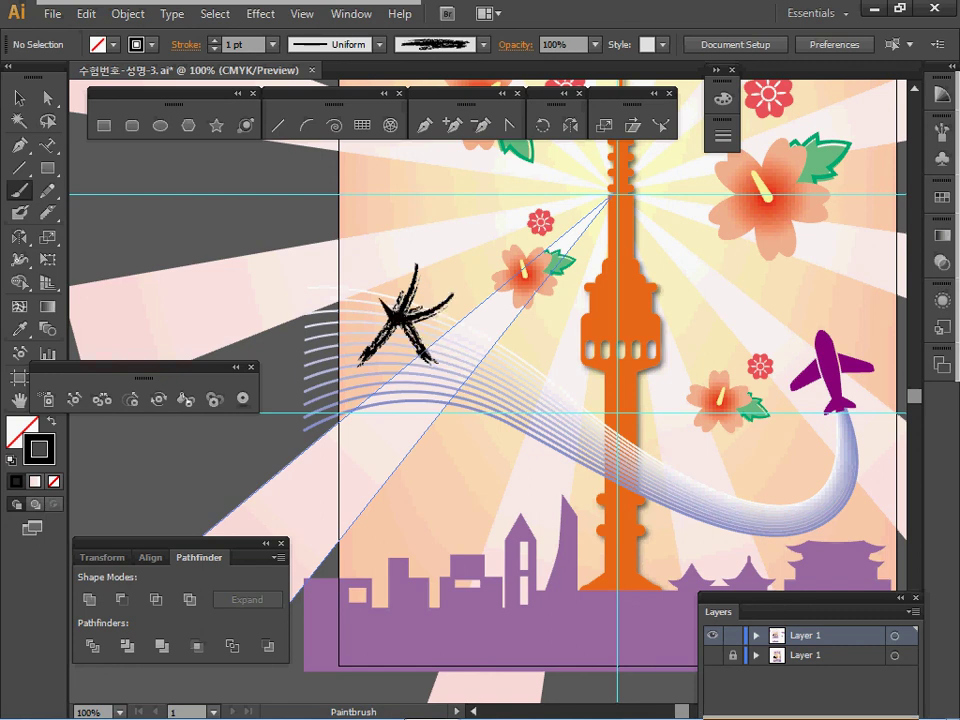
pyautogui.moveTo(414, 336); pyautogui.dragTo(420, 345)
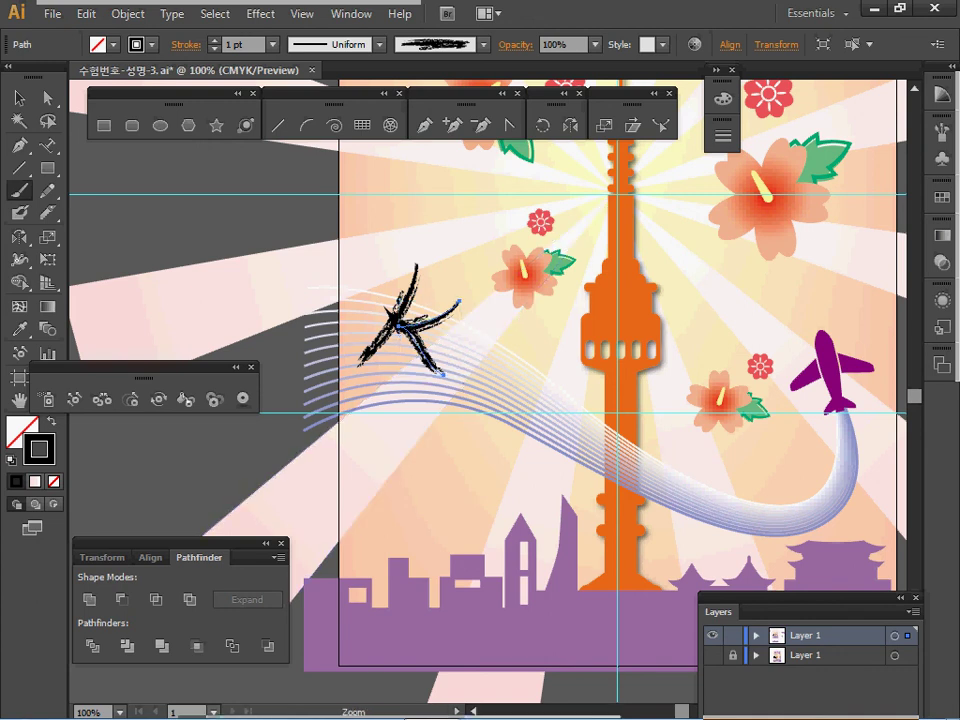
# Cut the "Fair" text from beside the artboard, paste it into the poster and place it directly right of the painted K
pyautogui.hotkey('ctrl', '-')
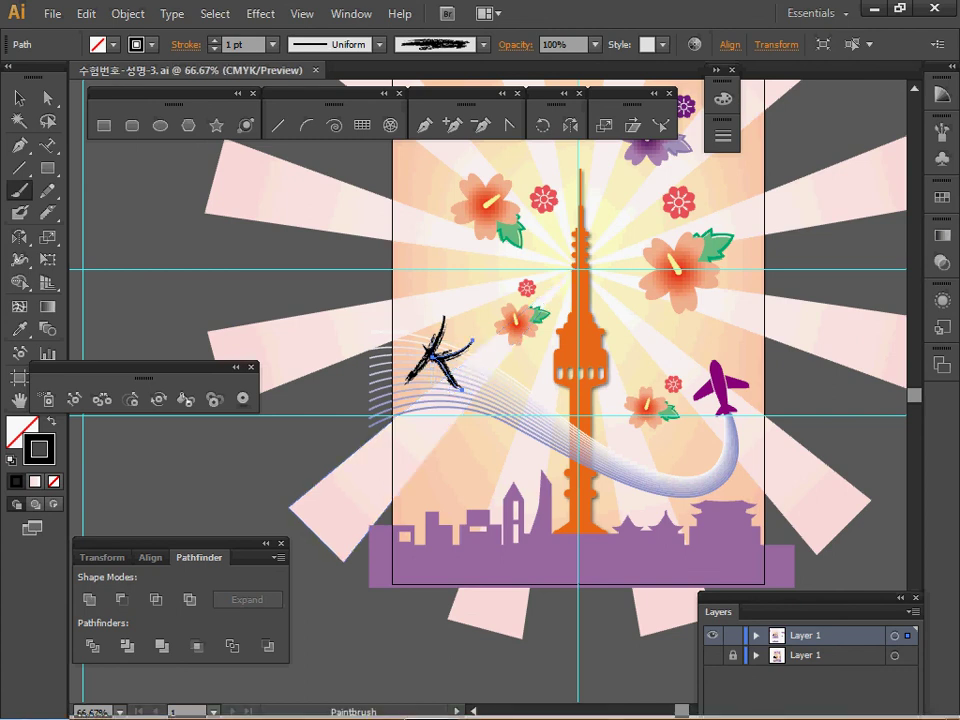
pyautogui.hotkey('ctrl', '-')
pyautogui.moveTo(560, 400); pyautogui.dragTo(500, 456)
pyautogui.click(19, 98)
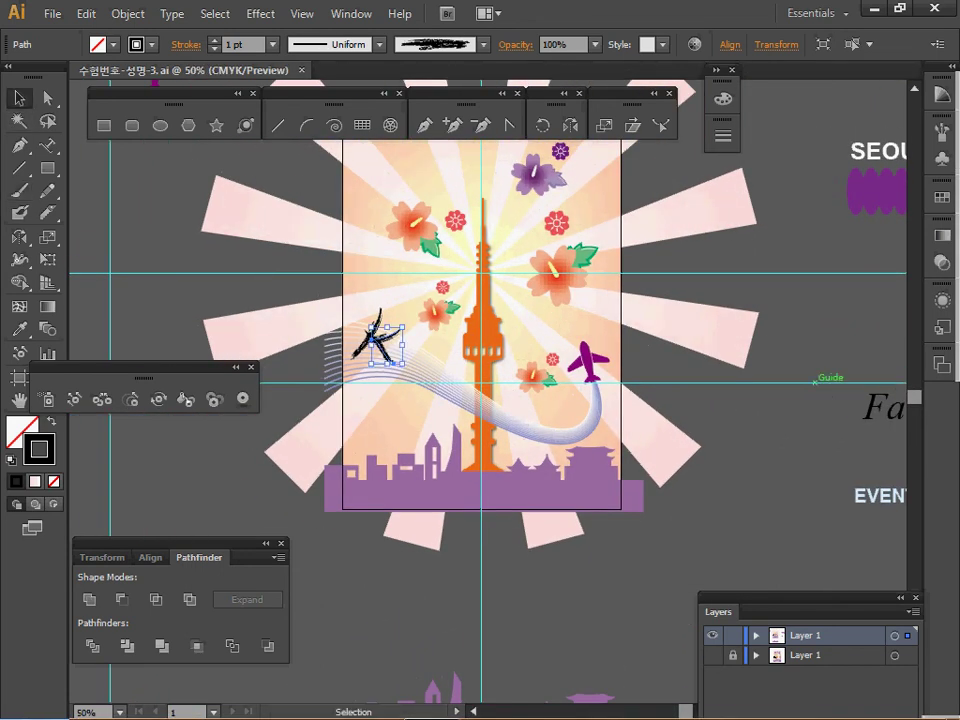
pyautogui.click(786, 362)
pyautogui.click(882, 408)
pyautogui.press('a')
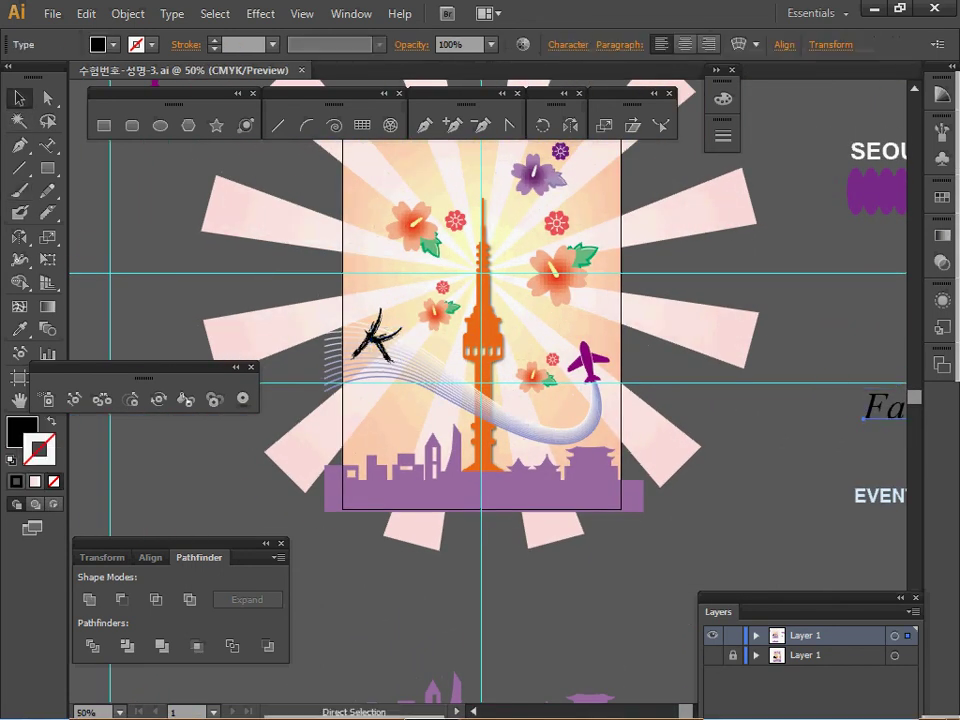
pyautogui.hotkey('ctrl', 'x')
pyautogui.hotkey('ctrl', '=')
pyautogui.hotkey('ctrl', 'v')
pyautogui.moveTo(463, 380); pyautogui.dragTo(522, 378)
pyautogui.keyDown('ctrl'); pyautogui.click(514, 389); pyautogui.keyUp('ctrl')
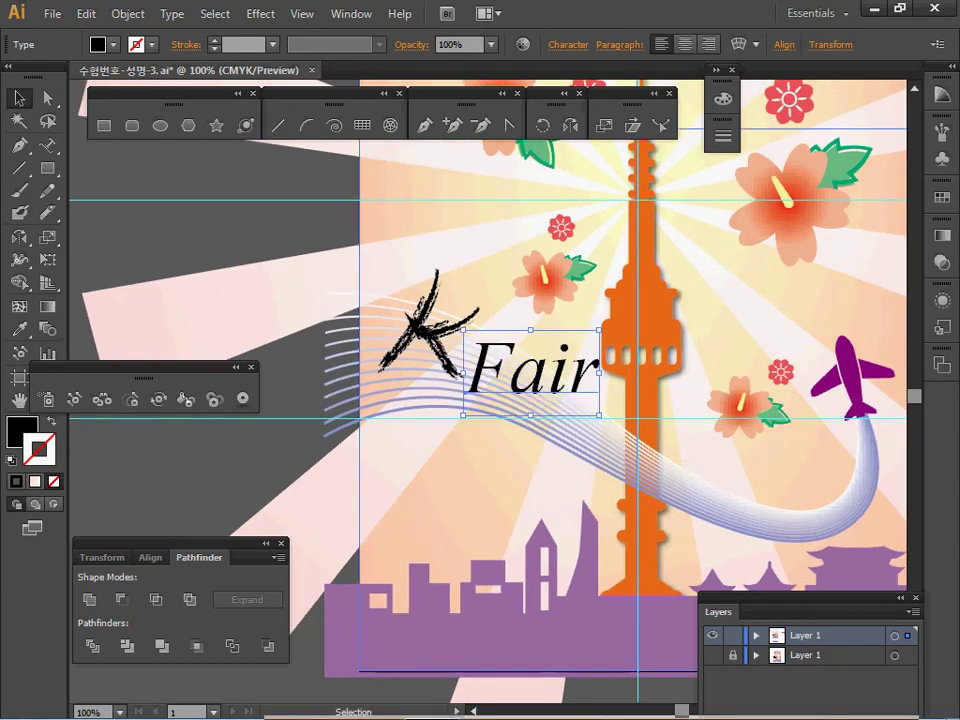
pyautogui.press('y')
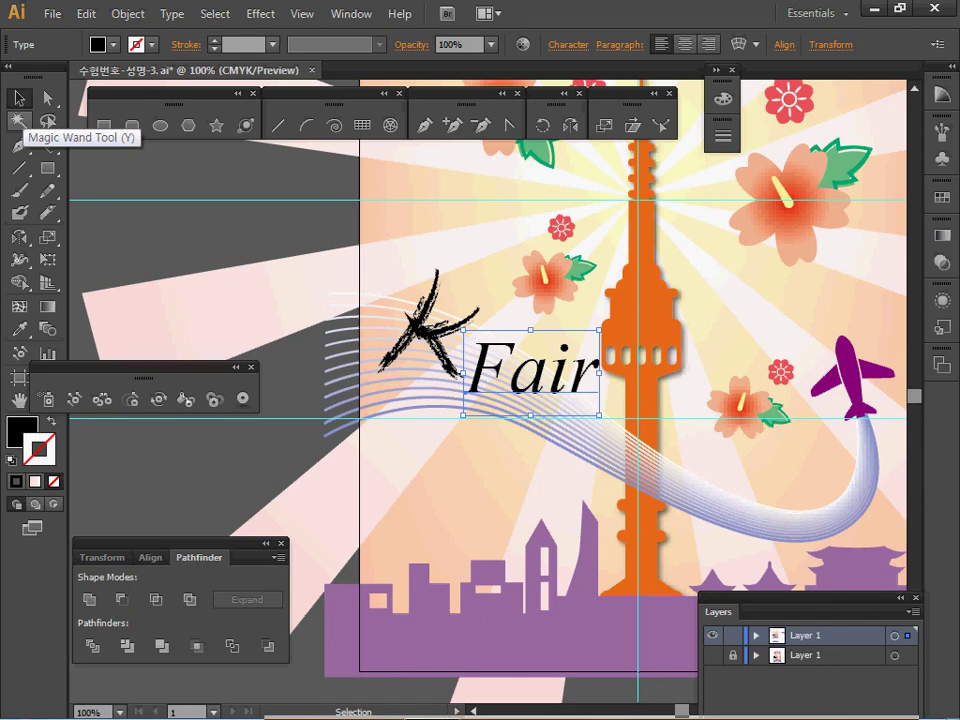
pyautogui.press('v')
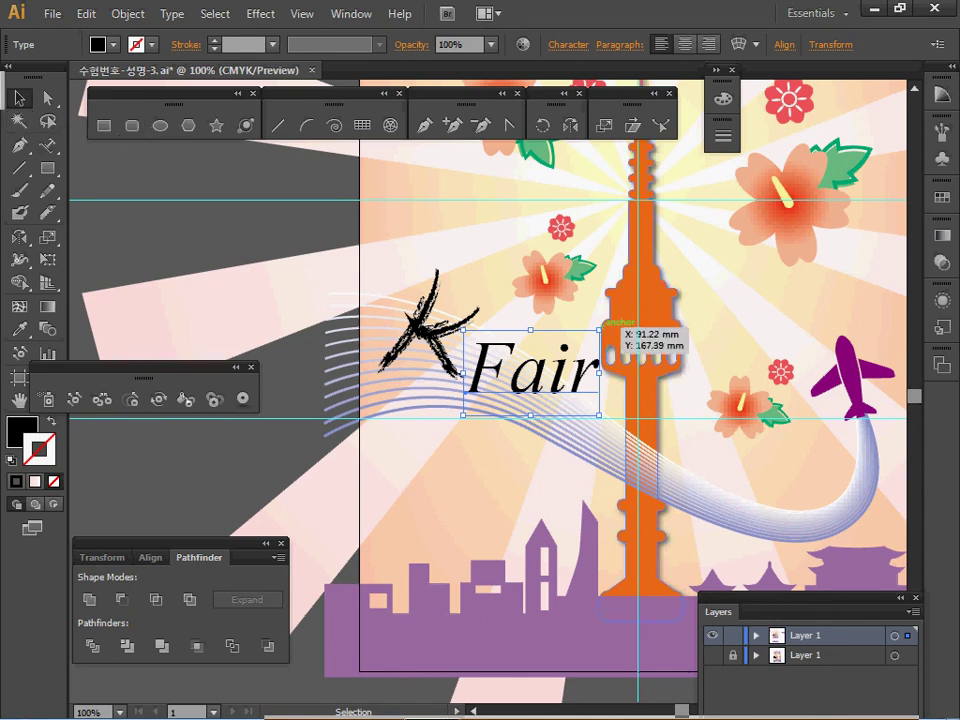
# Rotate the "Fair" text clockwise to follow the ribbon's downward slope, move it slightly down onto the ribbon and save the file
pyautogui.moveTo(604, 322); pyautogui.dragTo(622, 356)
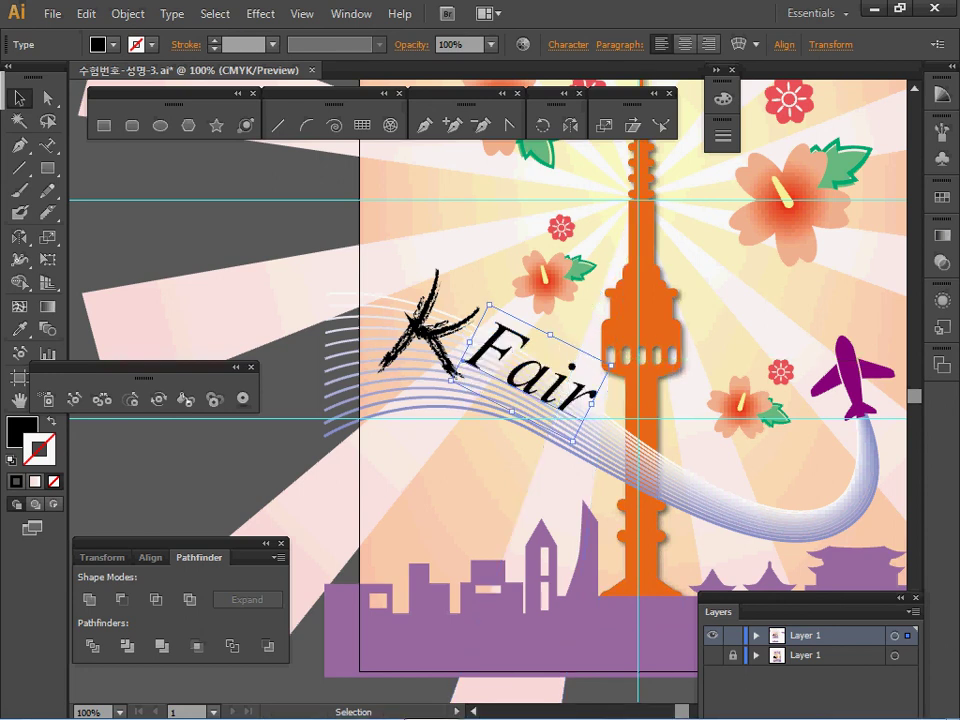
pyautogui.moveTo(478, 345); pyautogui.dragTo(478, 361)
pyautogui.moveTo(621, 369); pyautogui.dragTo(621, 367)
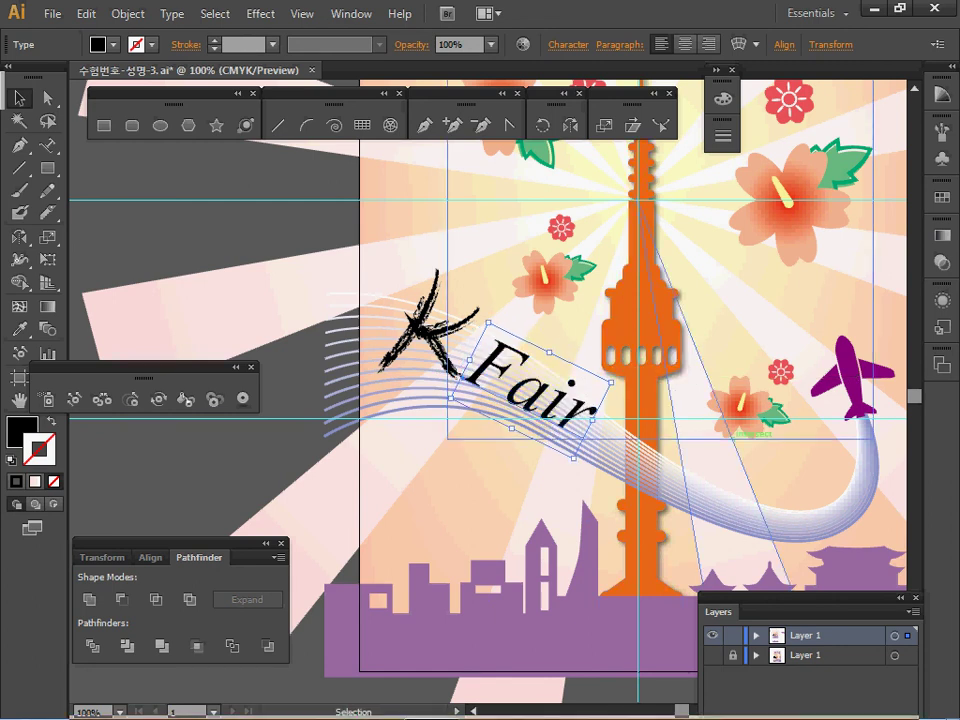
pyautogui.moveTo(600, 717)
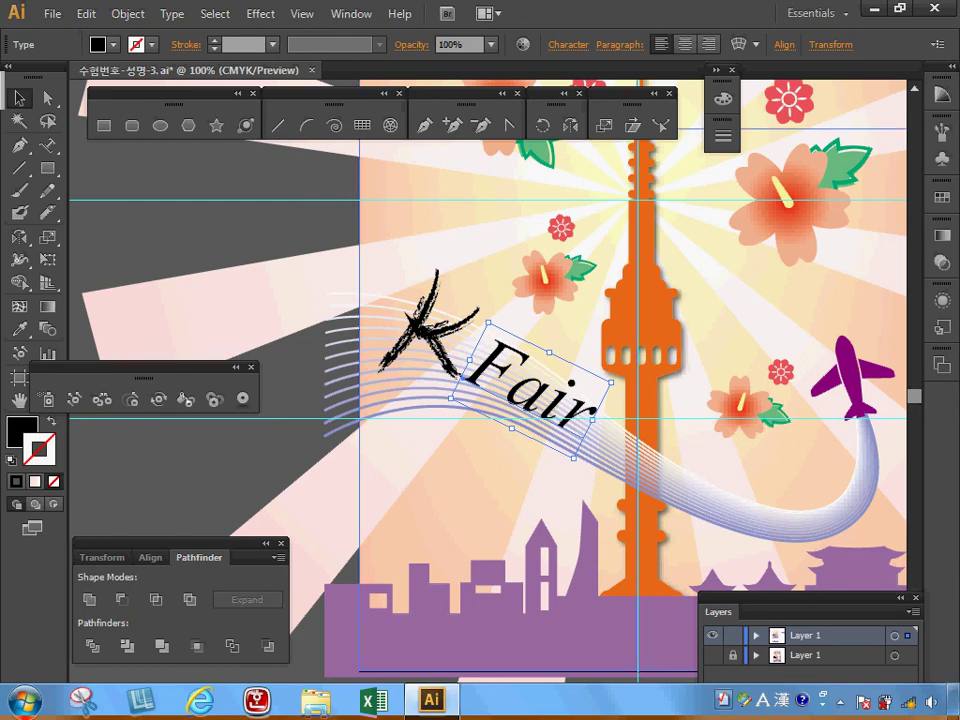
pyautogui.press('ctrl')
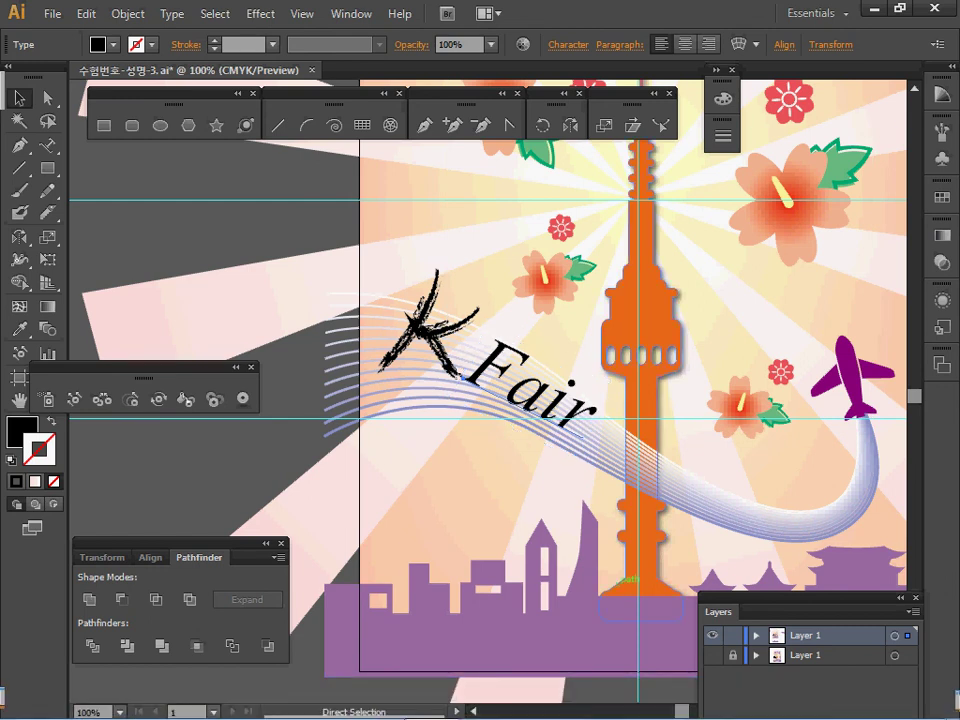
pyautogui.hotkey('ctrl', 's')
# Pick up the purple fill of the scalloped shape below "SEOUL TOUR" and draw a narrow upright ellipse beneath that shape's first lobe
pyautogui.press('space')
pyautogui.moveTo(595, 260); pyautogui.dragTo(545, 407)
pyautogui.moveTo(660, 387); pyautogui.dragTo(402, 304)
pyautogui.keyDown('ctrl'); pyautogui.keyDown('alt'); pyautogui.click(629, 350); pyautogui.keyUp('alt'); pyautogui.keyUp('ctrl')
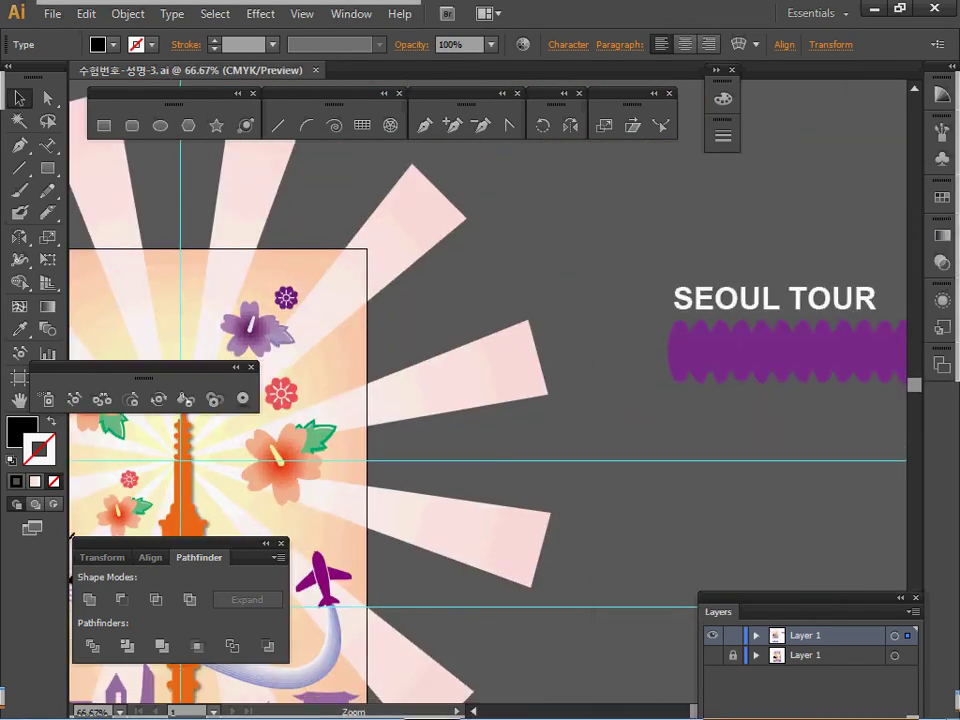
pyautogui.keyDown('ctrl'); pyautogui.click(741, 348); pyautogui.keyUp('ctrl')
pyautogui.moveTo(741, 348); pyautogui.dragTo(674, 234)
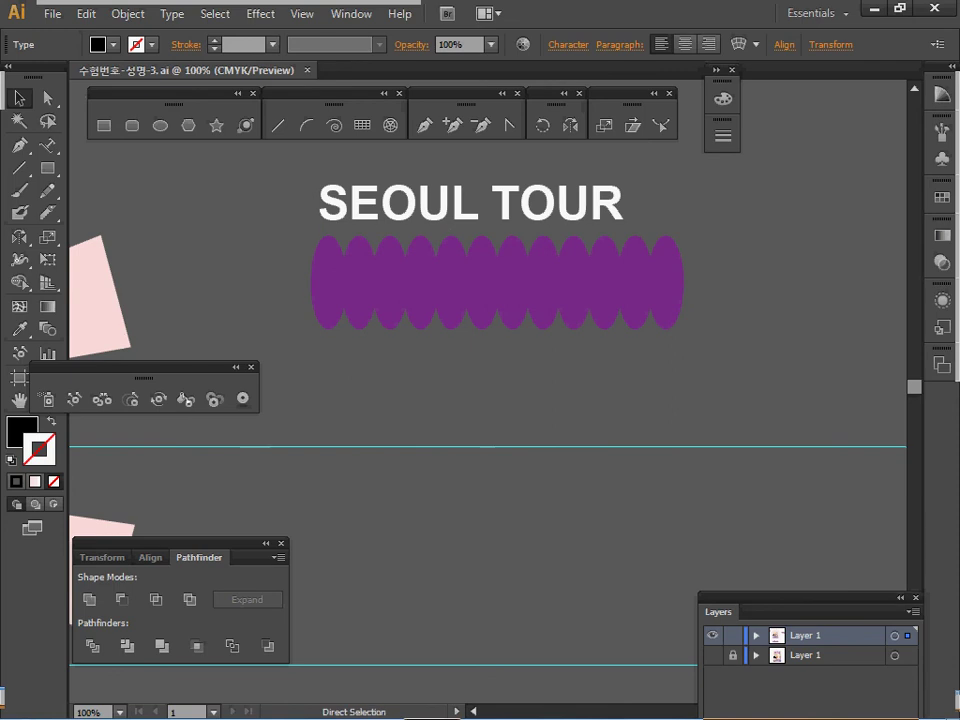
pyautogui.keyDown('ctrl'); pyautogui.click(497, 284); pyautogui.keyUp('ctrl')
pyautogui.hotkey('ctrl', 'shift', 'a')
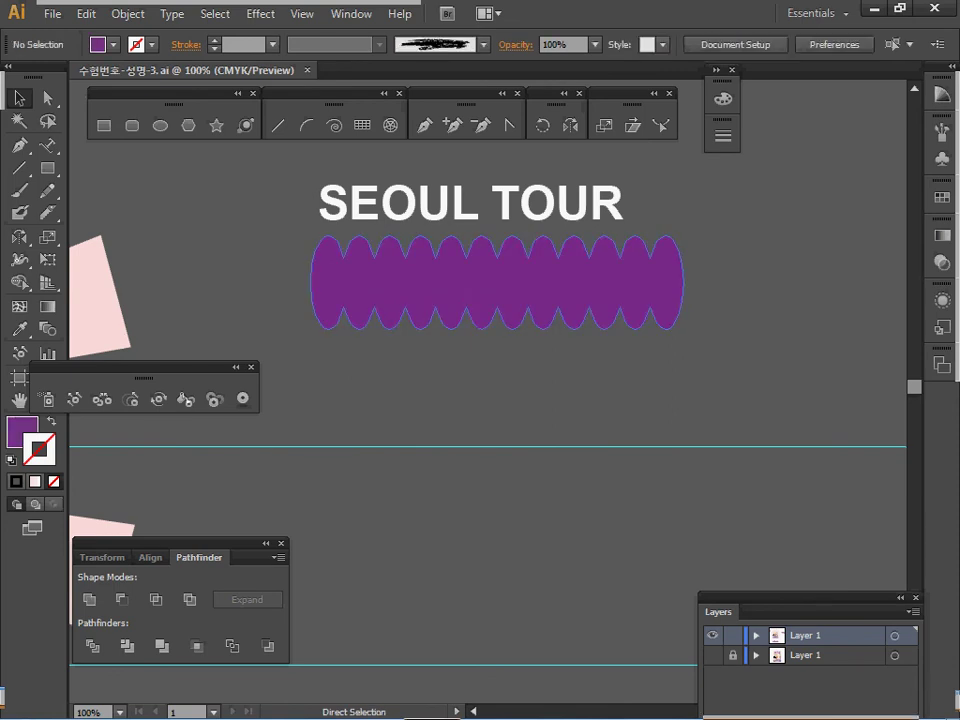
pyautogui.click(470, 204)
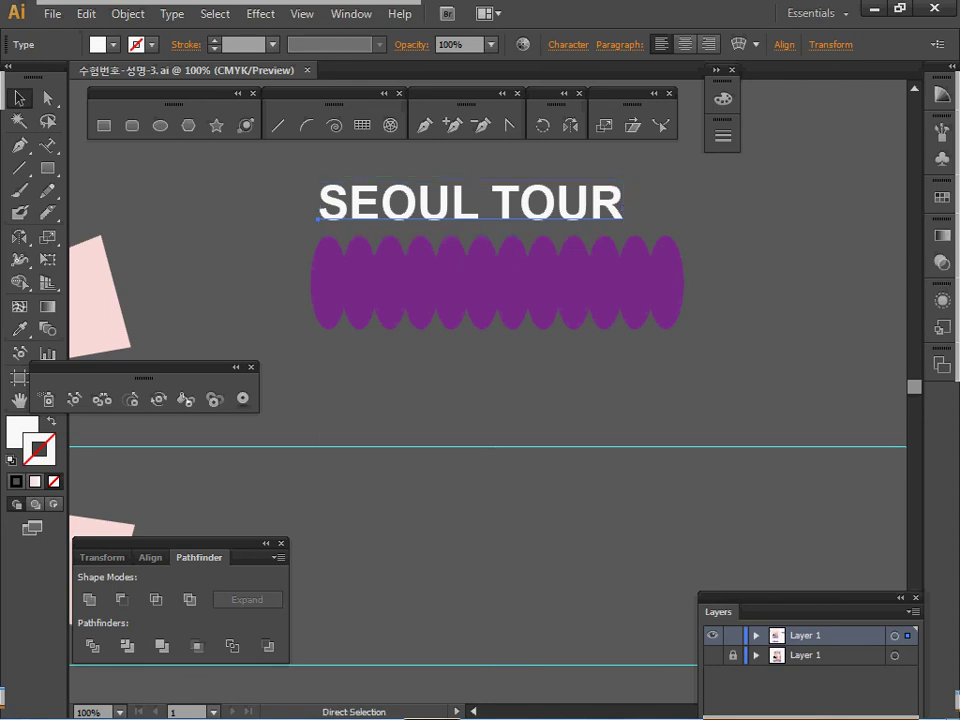
pyautogui.hotkey('ctrl', 'shift', 'a')
pyautogui.keyDown('ctrl'); pyautogui.click(497, 284); pyautogui.keyUp('ctrl')
pyautogui.hotkey('ctrl', 'shift', 'a')
pyautogui.click(160, 125)
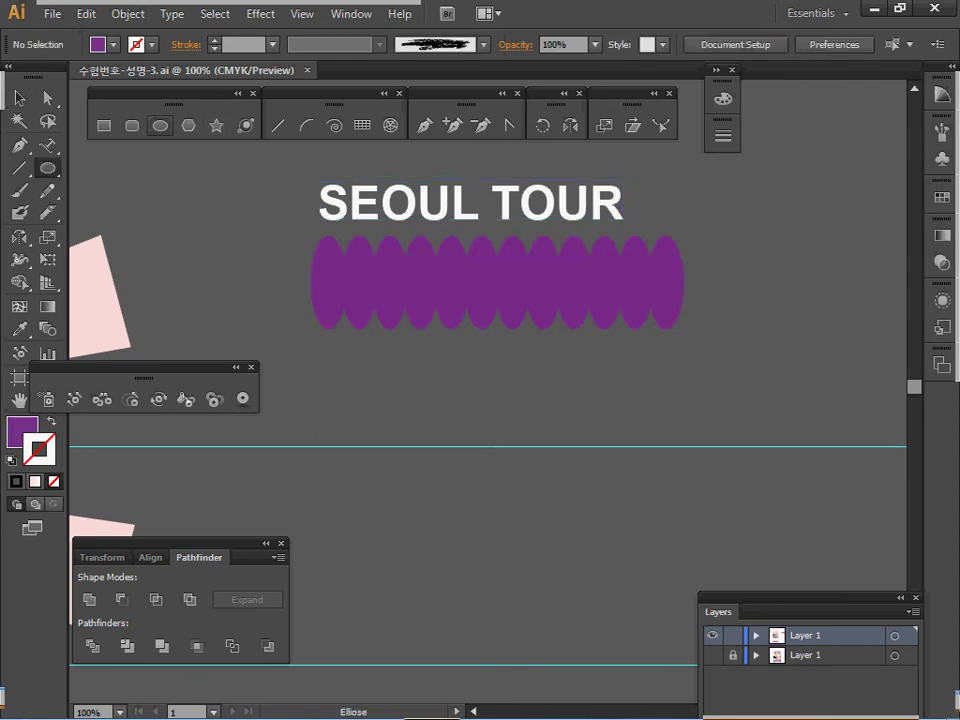
pyautogui.moveTo(311, 353); pyautogui.dragTo(344, 452)
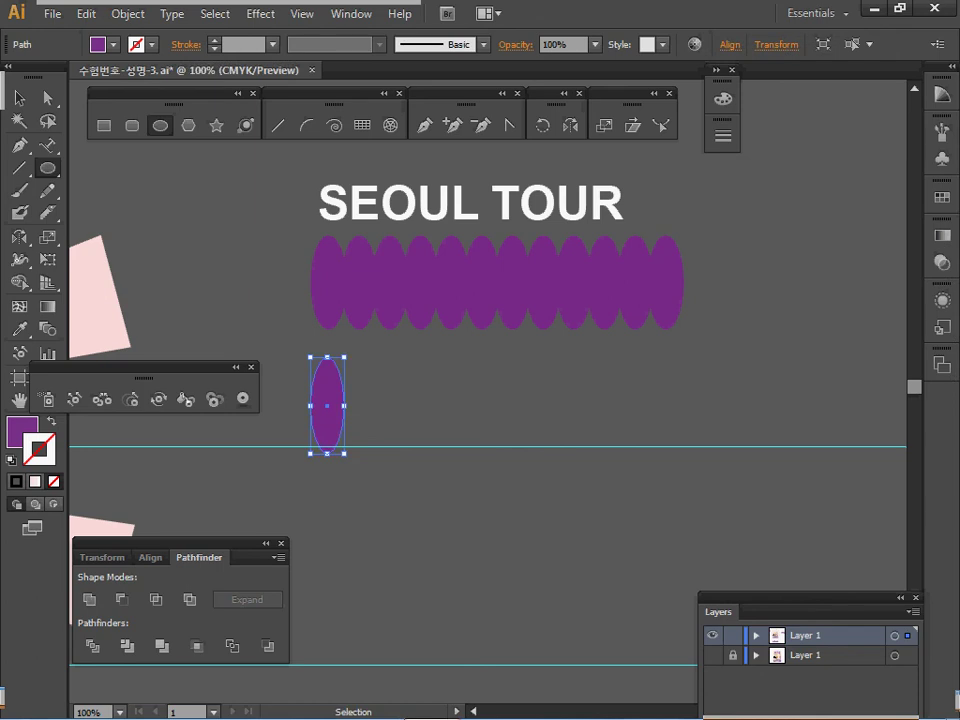
# Duplicate the ellipse sideways with a slight overlap and repeat the copy to form a row of twelve ellipses
pyautogui.moveTo(327, 405); pyautogui.dragTo(356, 405)
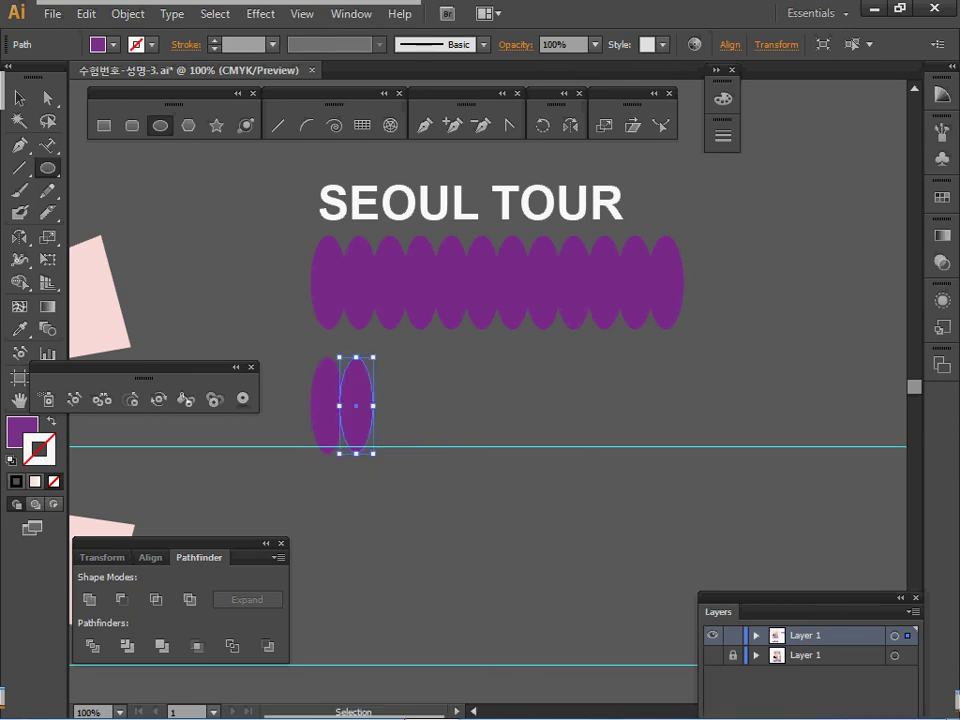
pyautogui.hotkey('ctrl', 'd')
pyautogui.hotkey('ctrl', 'd')
pyautogui.hotkey('ctrl', 'd')
pyautogui.hotkey('ctrl', 'd')
pyautogui.hotkey('ctrl', 'd')
pyautogui.hotkey('ctrl', 'd')
pyautogui.hotkey('ctrl', 'd')
pyautogui.hotkey('ctrl', 'd')
pyautogui.hotkey('ctrl', 'd')
pyautogui.hotkey('ctrl', 'd')
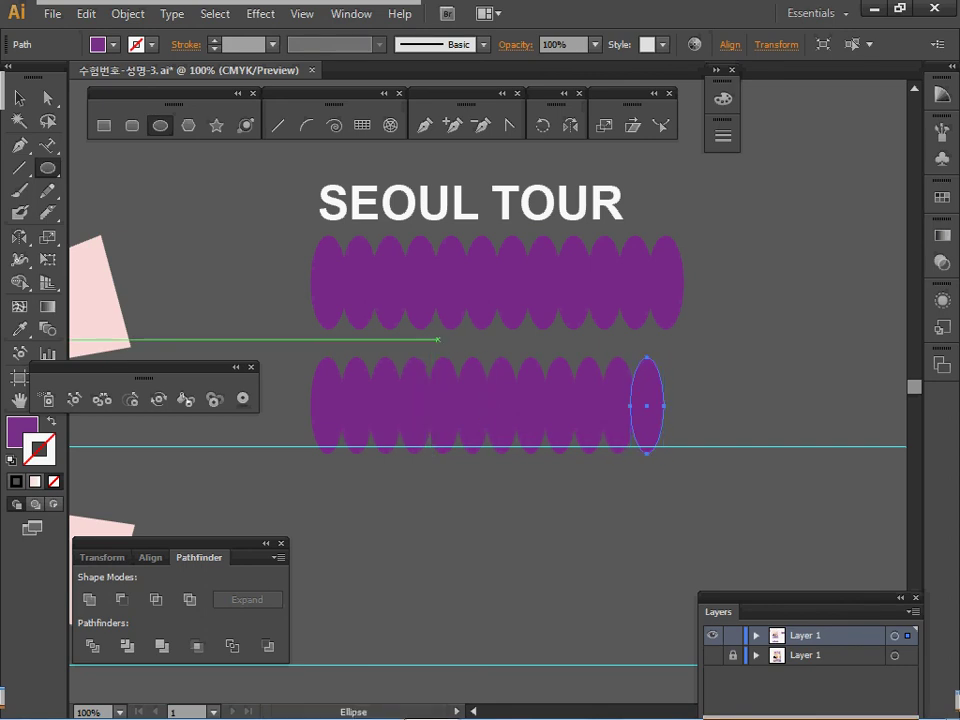
# Unite the twelve ellipses into a single scalloped shape and delete this second version
pyautogui.moveTo(740, 387); pyautogui.dragTo(303, 420)
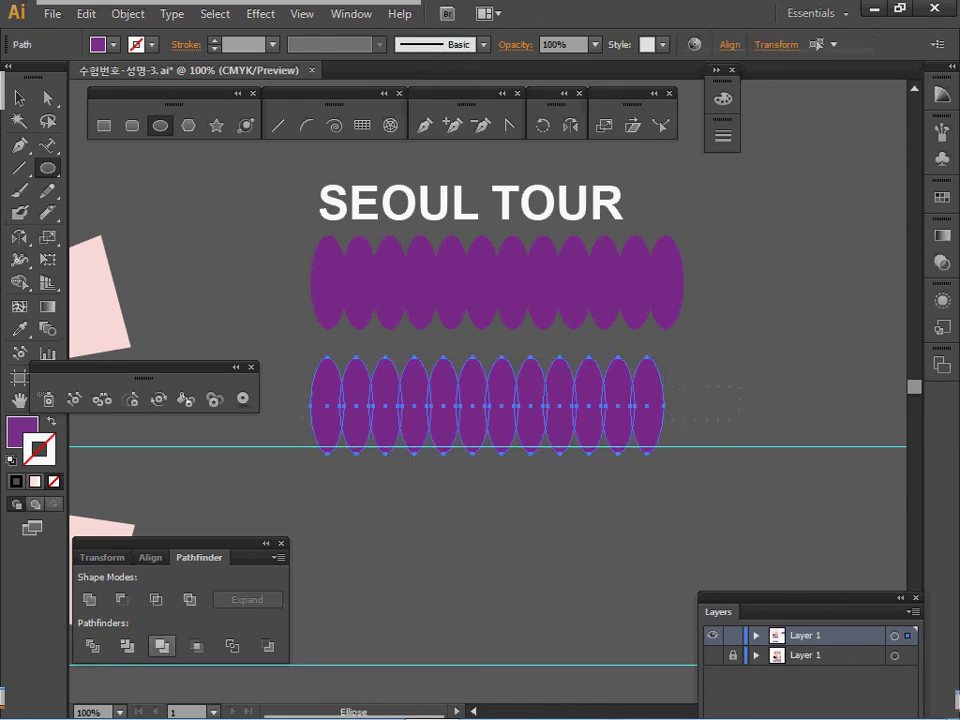
pyautogui.click(89, 600)
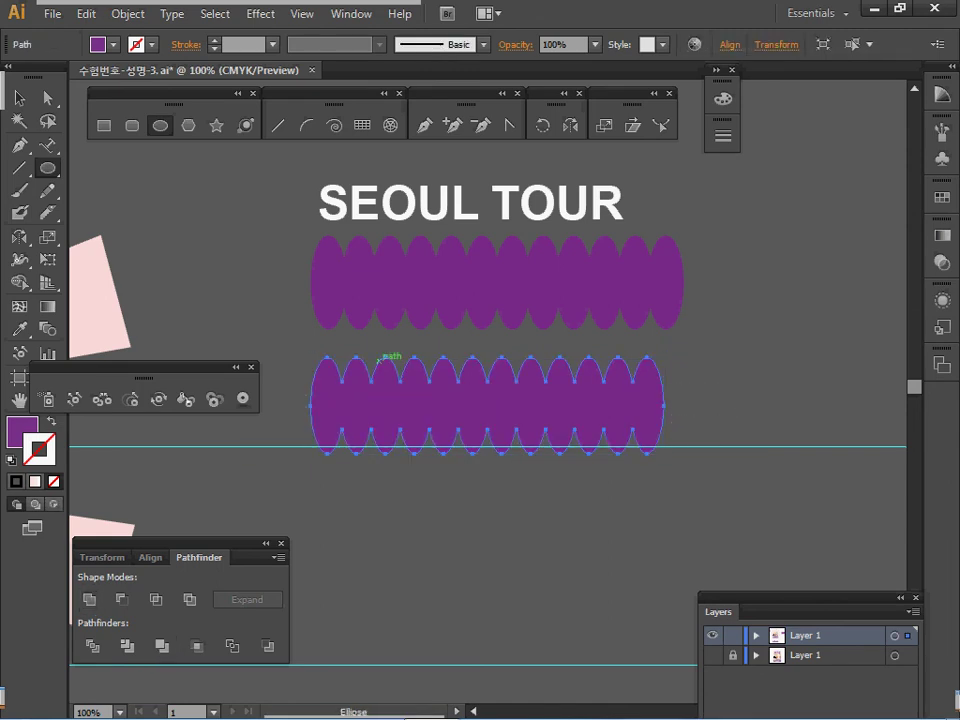
pyautogui.press('\\')
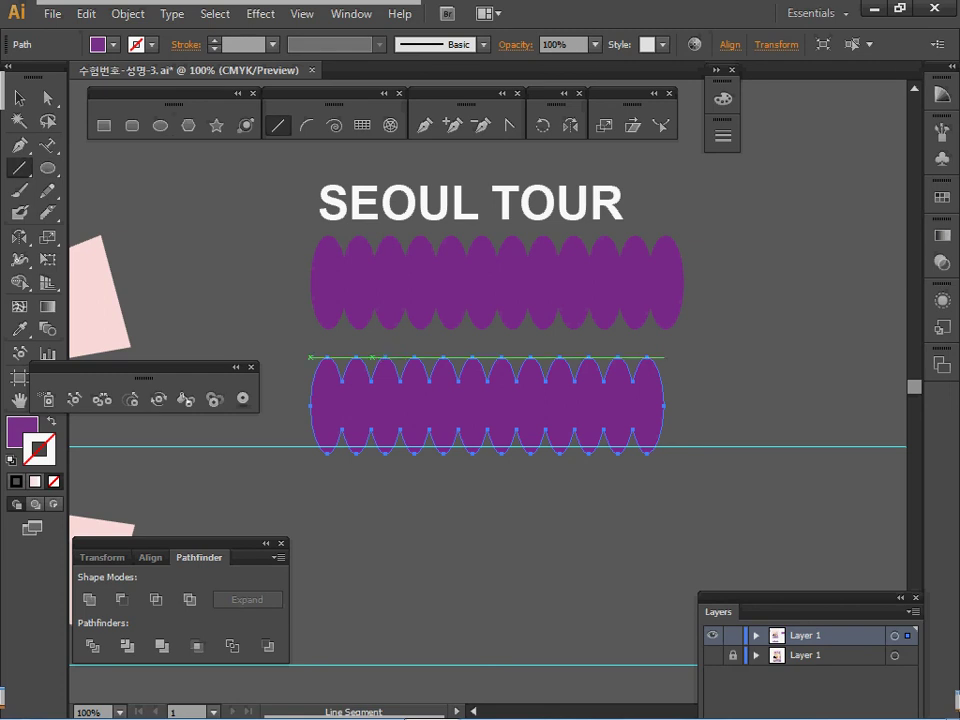
pyautogui.press('Delete')
# Place the "SEOUL TOUR" text over the original purple scalloped shape and center the two on each other
pyautogui.keyDown('ctrl'); pyautogui.click(385, 305); pyautogui.keyUp('ctrl')
pyautogui.moveTo(385, 305); pyautogui.dragTo(402, 356)
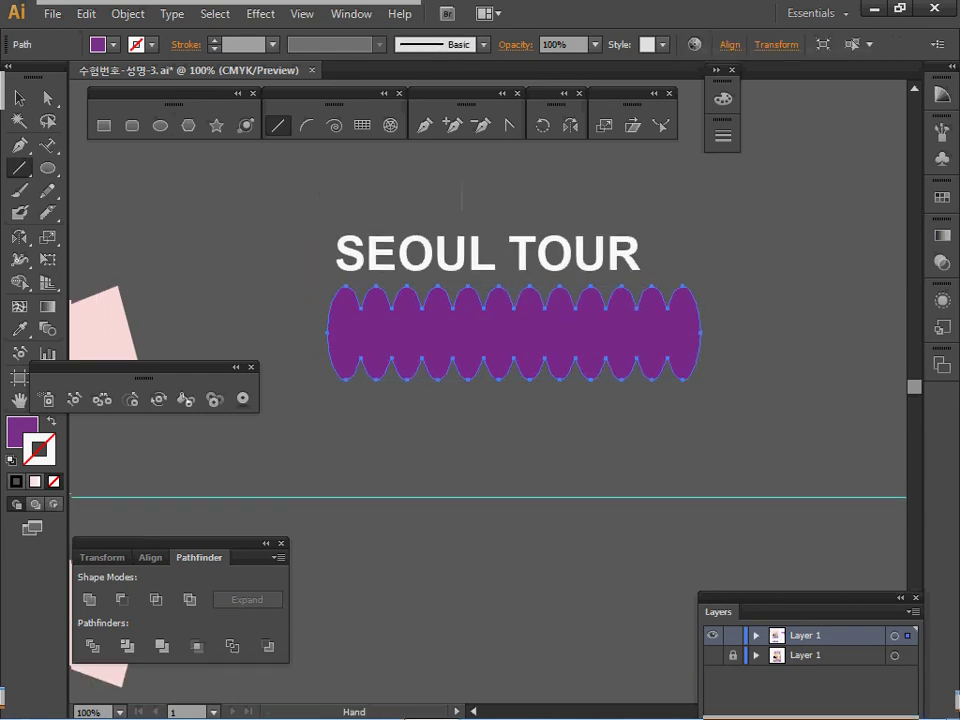
pyautogui.moveTo(462, 197); pyautogui.dragTo(464, 208)
pyautogui.keyDown('ctrl'); pyautogui.click(464, 266); pyautogui.keyUp('ctrl')
pyautogui.moveTo(480, 265); pyautogui.dragTo(508, 342)
pyautogui.click(18, 167)
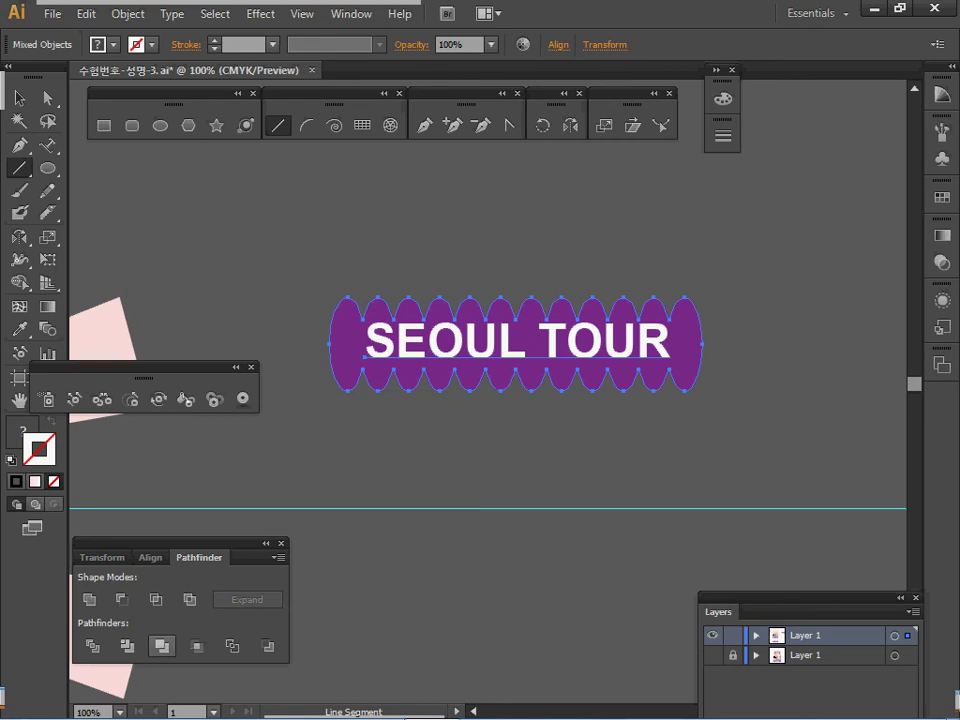
pyautogui.click(150, 557)
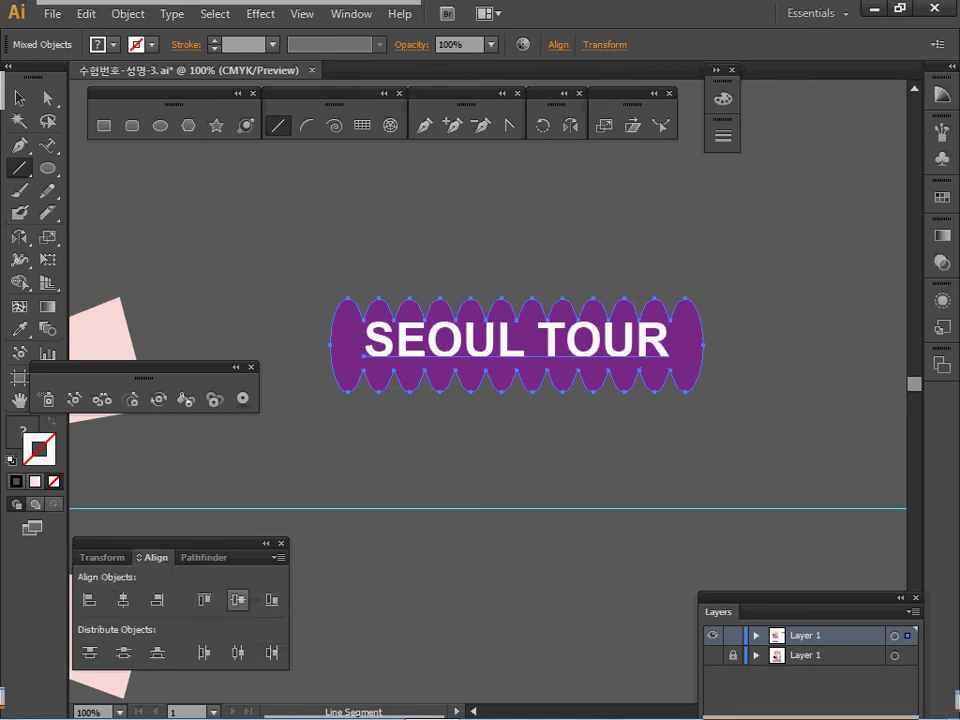
# Select only the purple scalloped shape and nudge it slightly upward behind the "SEOUL TOUR" text
pyautogui.keyDown('ctrl'); pyautogui.click(600, 262); pyautogui.keyUp('ctrl')
pyautogui.keyDown('ctrl'); pyautogui.click(592, 310); pyautogui.keyUp('ctrl')
pyautogui.press('Up')
pyautogui.press('Up')
pyautogui.press('Up')
pyautogui.press('Up')
pyautogui.moveTo(702, 340); pyautogui.dragTo(702, 337)
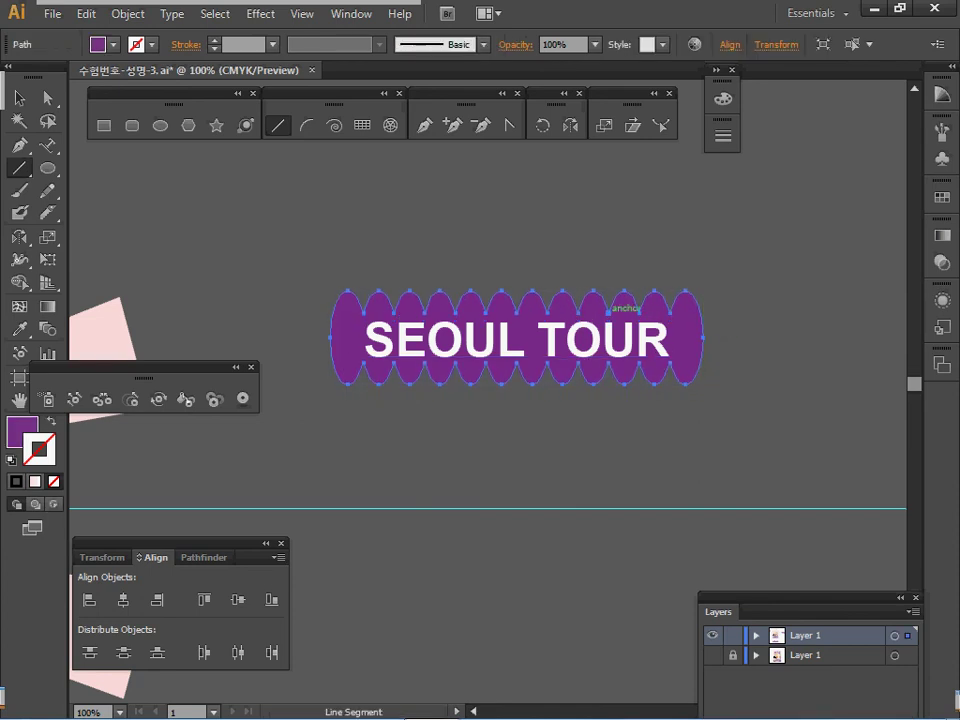
# Start an envelope warp on the "SEOUL TOUR" text and its purple shape together, with the preview on and the Arc style
pyautogui.click(18, 97)
pyautogui.hotkey('ctrl', 'a')
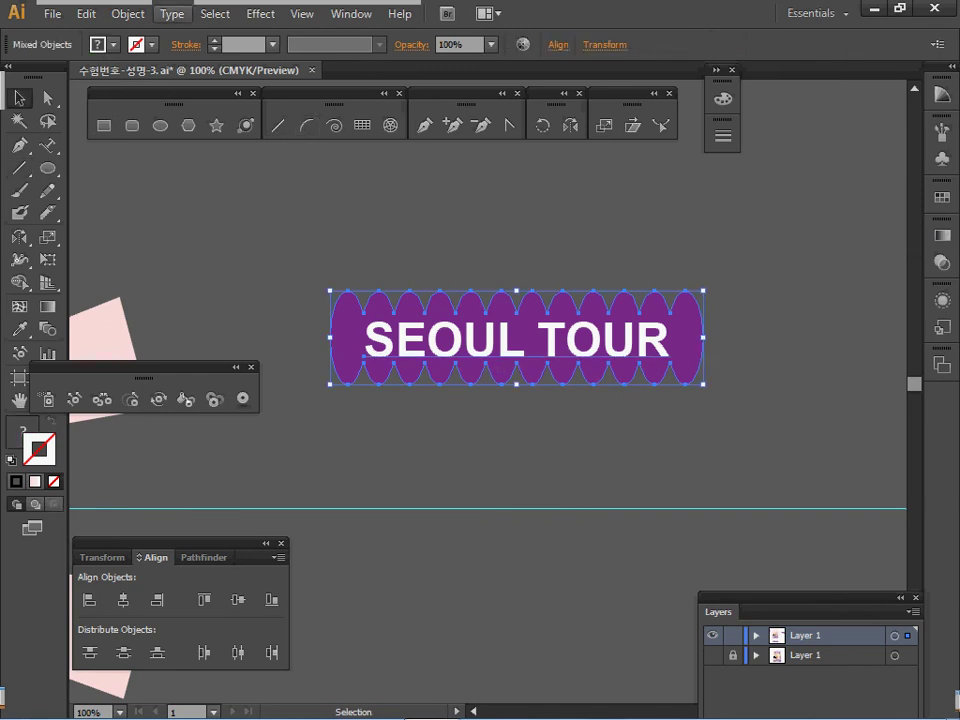
pyautogui.click(128, 14)
pyautogui.moveTo(190, 457)
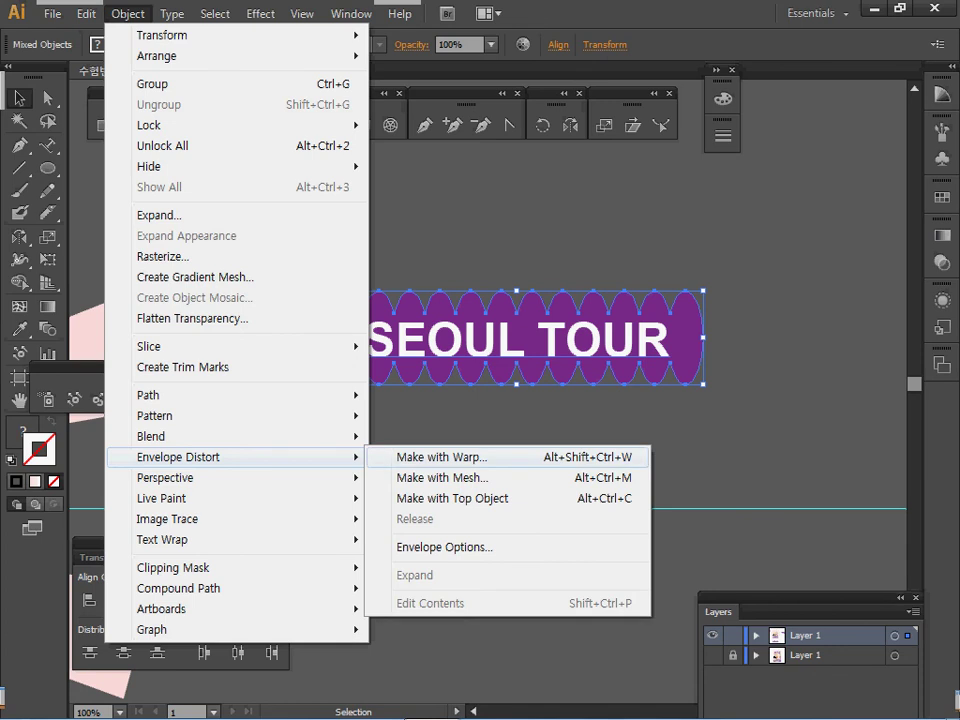
pyautogui.click(440, 457)
pyautogui.click(597, 433)
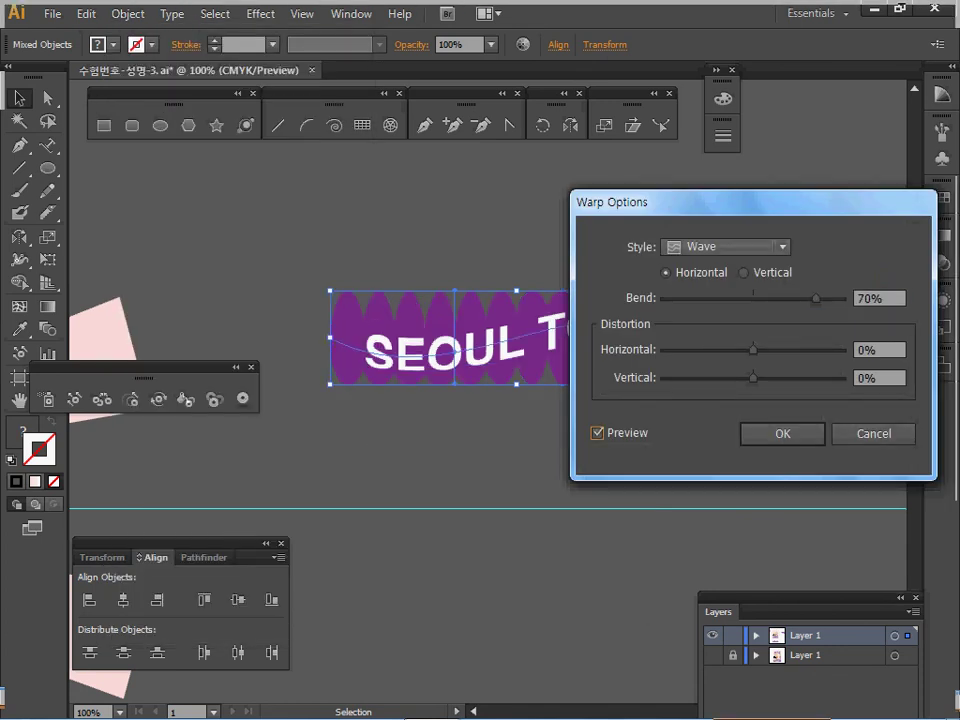
pyautogui.click(725, 246)
pyautogui.click(705, 267)
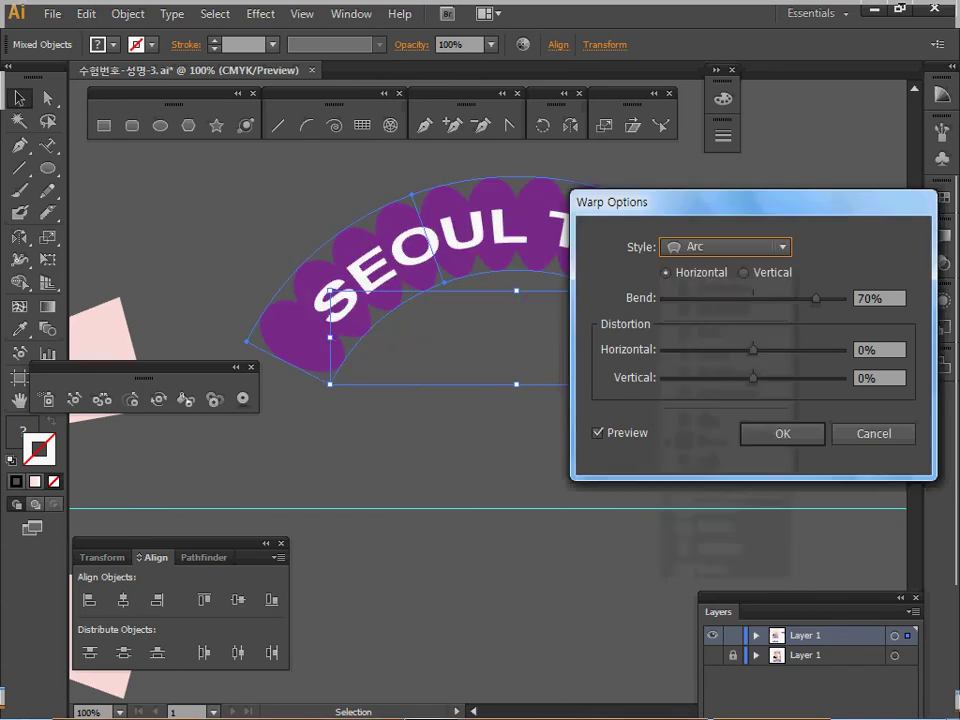
# Set the Arc warp's horizontal bend to 30% and apply it to the "SEOUL TOUR" banner
pyautogui.moveTo(650, 202); pyautogui.dragTo(632, 276)
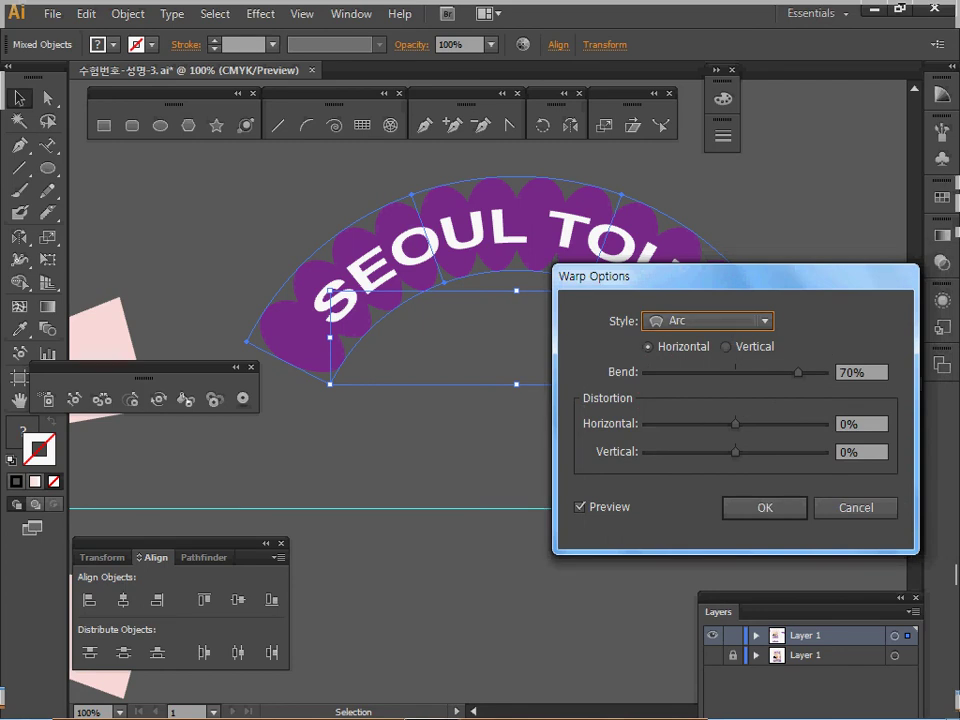
pyautogui.click(798, 372)
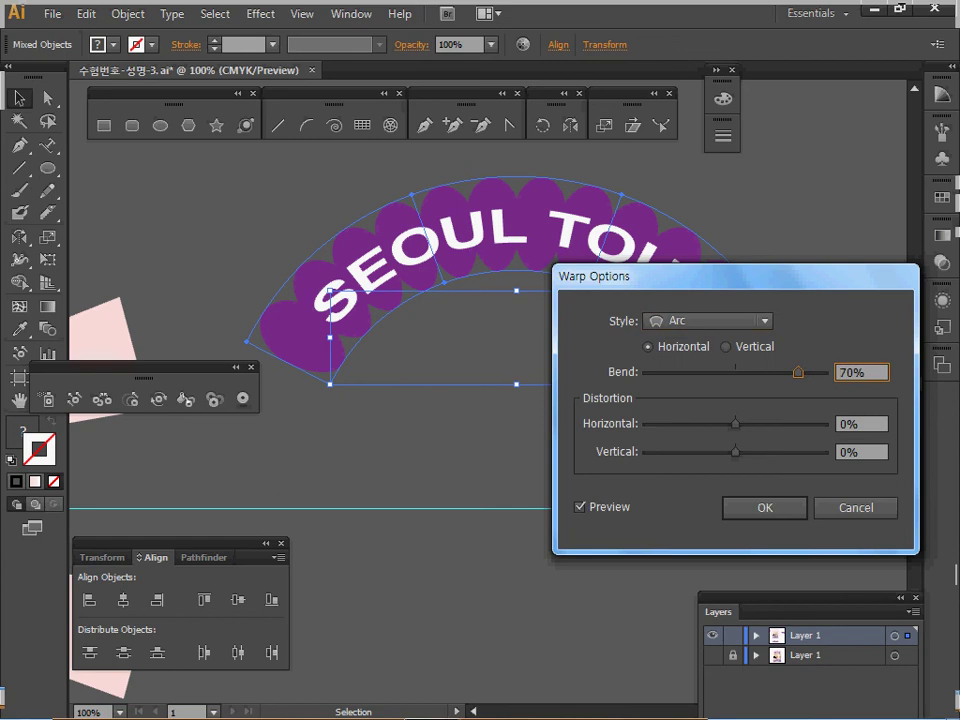
pyautogui.write('0')
pyautogui.write('30')
pyautogui.press('Tab')
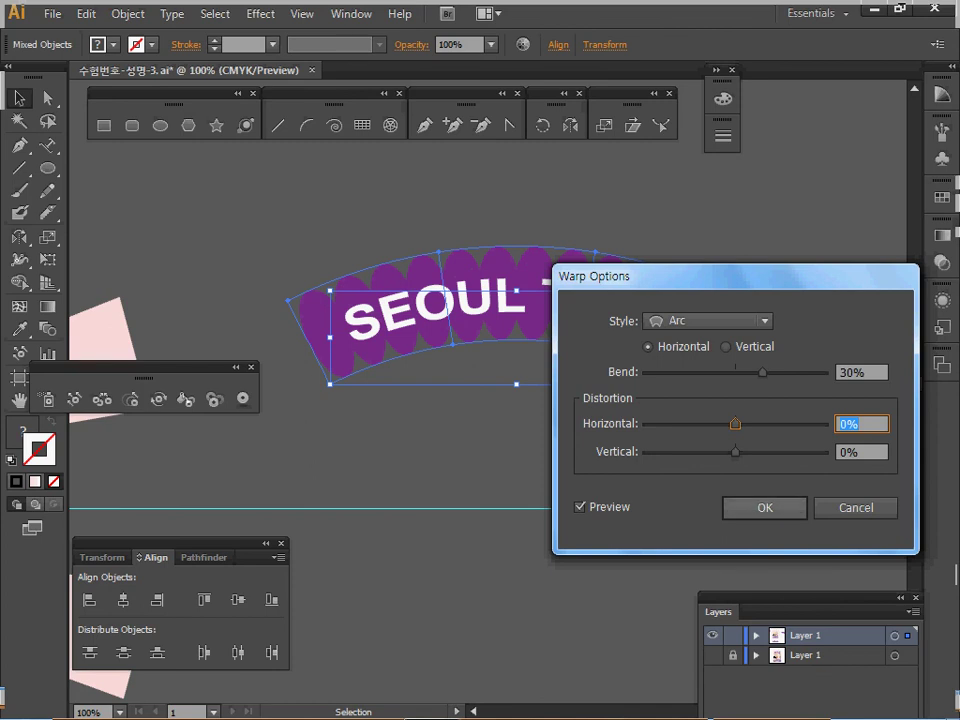
pyautogui.press('Return')
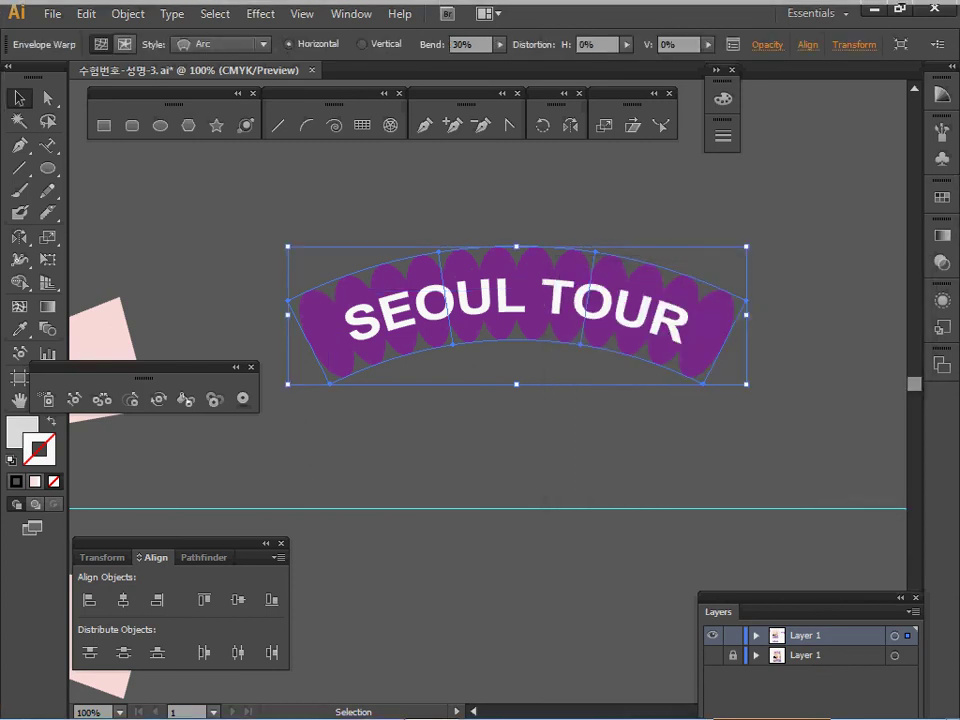
# Cut the arched "SEOUL TOUR" banner, paste it into the poster, position it above the tower near the artboard's upper edge and save
pyautogui.keyDown('ctrl'); pyautogui.keyDown('alt'); pyautogui.click(542, 537); pyautogui.keyUp('alt'); pyautogui.keyUp('ctrl')
pyautogui.keyDown('ctrl'); pyautogui.keyDown('alt'); pyautogui.click(542, 537); pyautogui.keyUp('alt'); pyautogui.keyUp('ctrl')
pyautogui.moveTo(542, 537); pyautogui.dragTo(691, 696)
pyautogui.press('Delete')
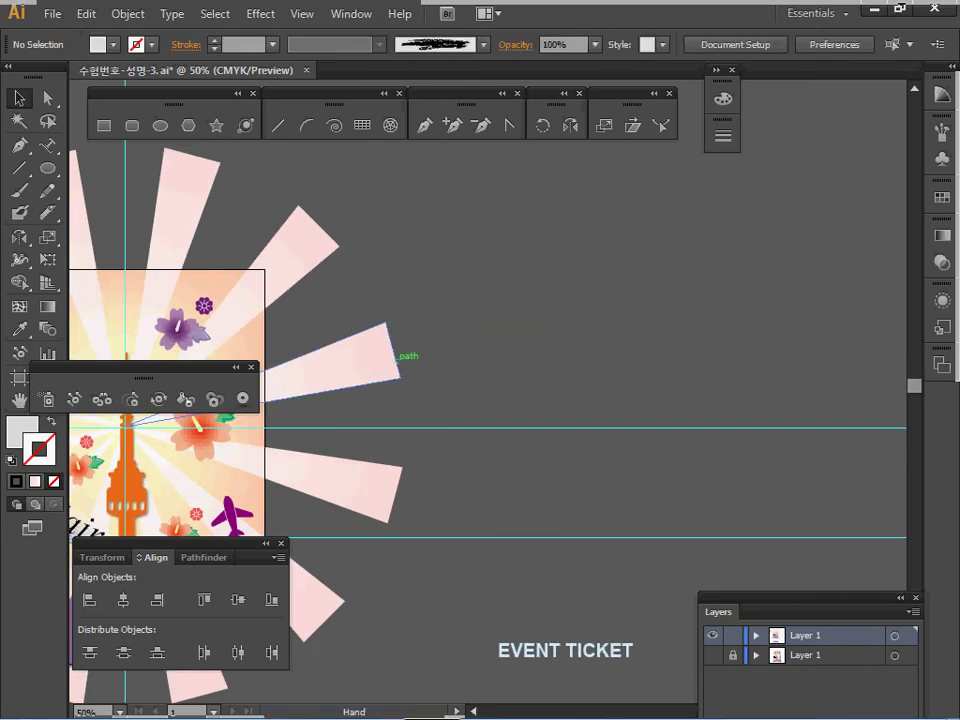
pyautogui.moveTo(147, 347); pyautogui.dragTo(423, 273)
pyautogui.keyDown('ctrl'); pyautogui.click(423, 273); pyautogui.keyUp('ctrl')
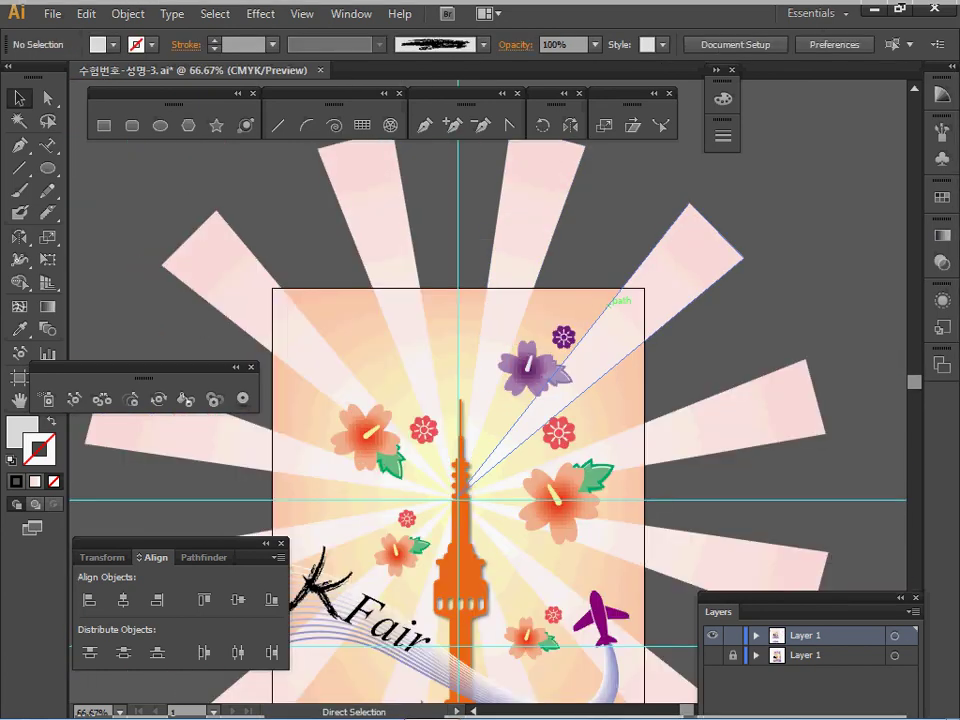
pyautogui.hotkey('ctrl', 'z')
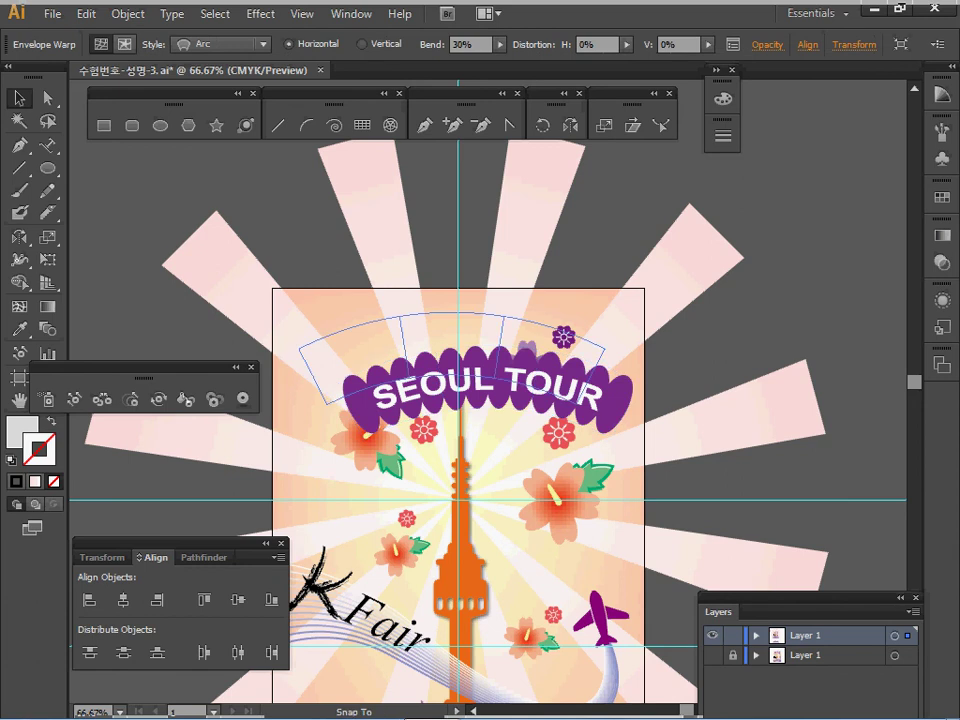
pyautogui.moveTo(487, 383); pyautogui.dragTo(457, 352)
pyautogui.moveTo(563, 331); pyautogui.dragTo(570, 324)
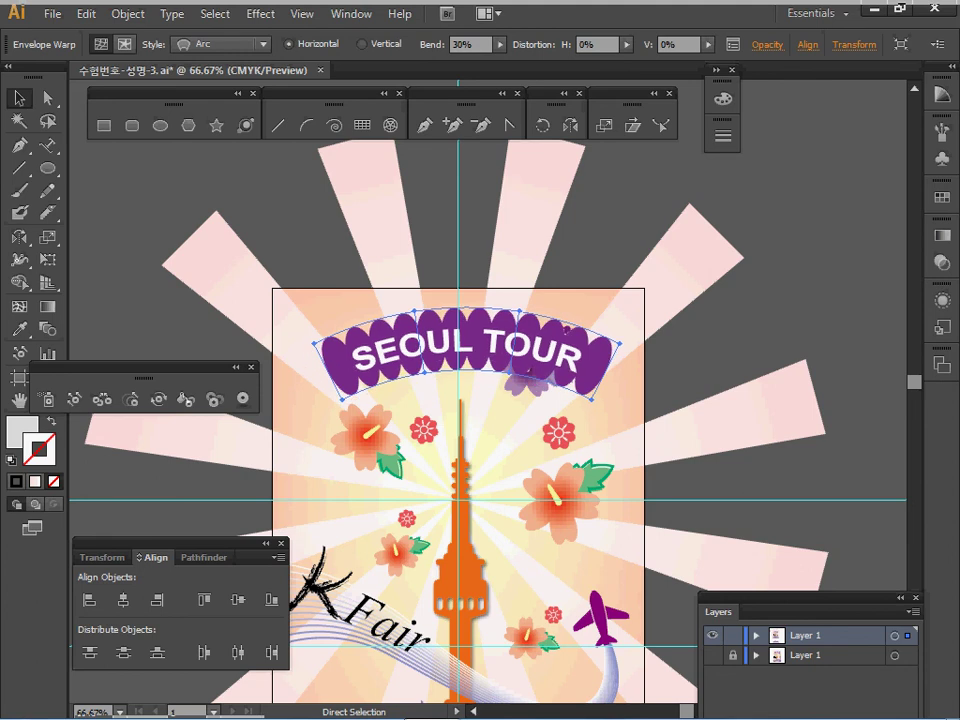
pyautogui.hotkey('ctrl', 's')
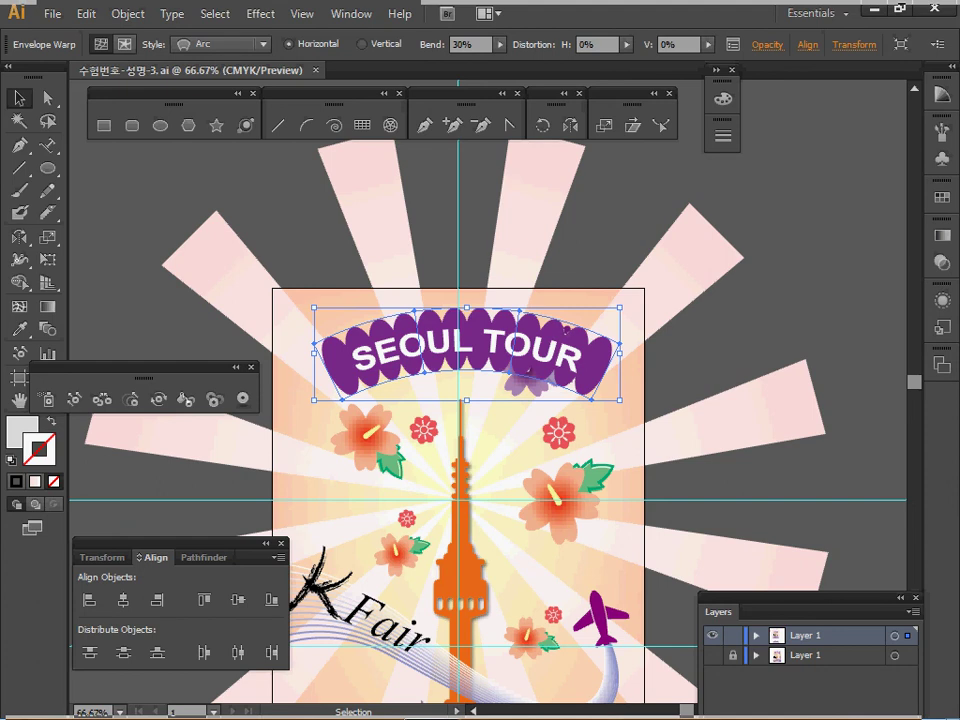
# Cut the "EVENT TICKET" text from beside the artboard and paste it onto the purple skyline band at the poster's base
pyautogui.press('space')
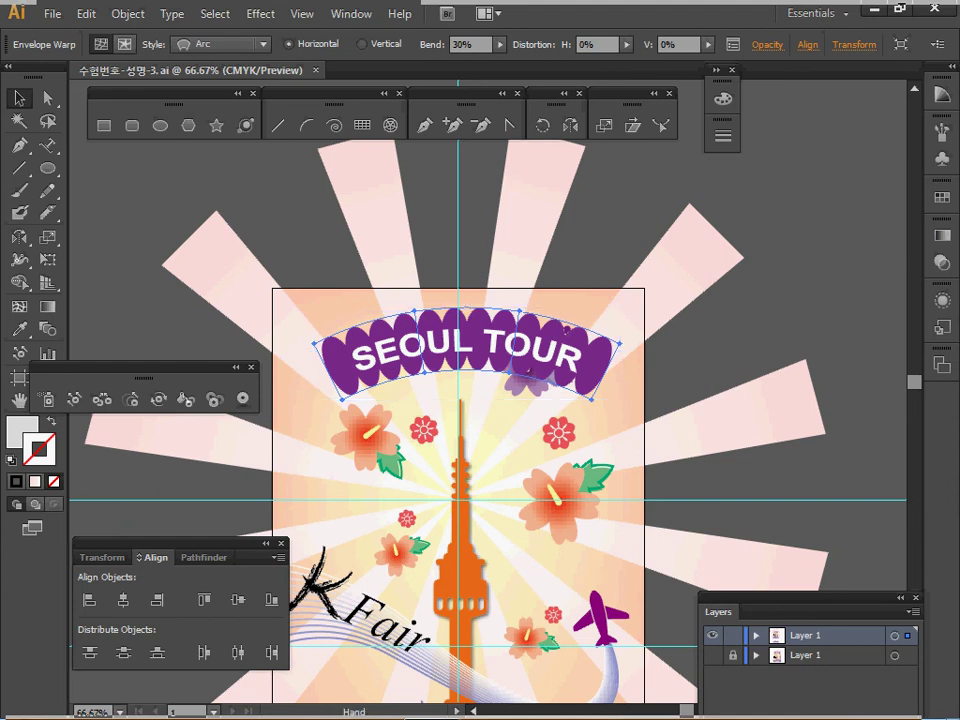
pyautogui.moveTo(567, 331); pyautogui.dragTo(540, 144)
pyautogui.moveTo(540, 420); pyautogui.dragTo(570, 247)
pyautogui.moveTo(560, 440); pyautogui.dragTo(580, 282)
pyautogui.moveTo(513, 397); pyautogui.dragTo(549, 570)
pyautogui.keyDown('ctrl'); pyautogui.keyDown('alt'); pyautogui.click(549, 473); pyautogui.keyUp('alt'); pyautogui.keyUp('ctrl')
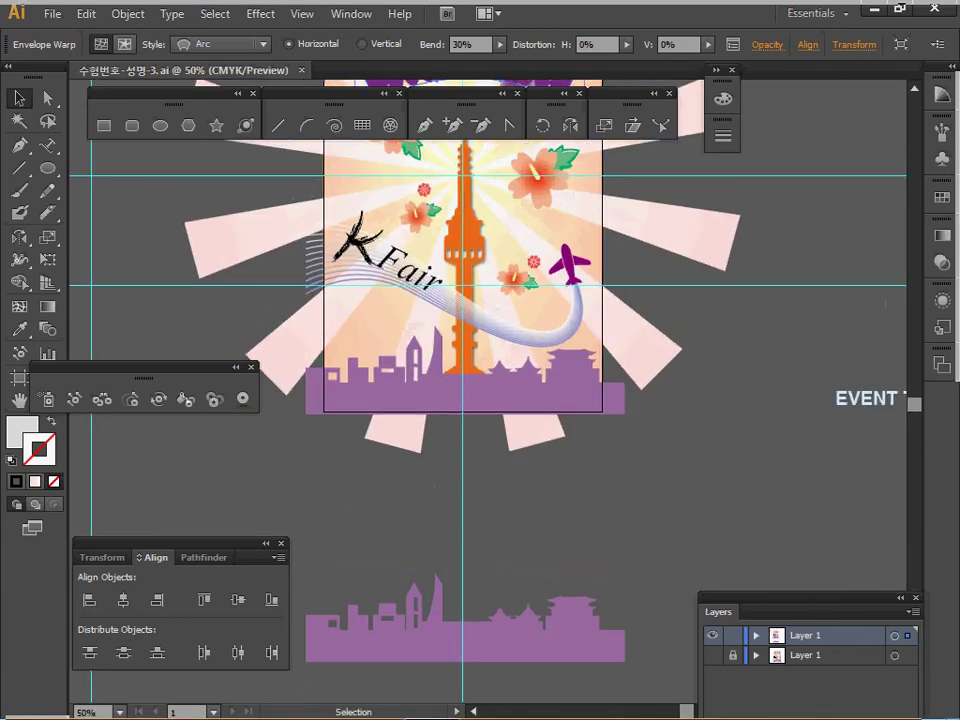
pyautogui.keyDown('ctrl'); pyautogui.click(868, 398); pyautogui.keyUp('ctrl')
pyautogui.hotkey('ctrl', 'x')
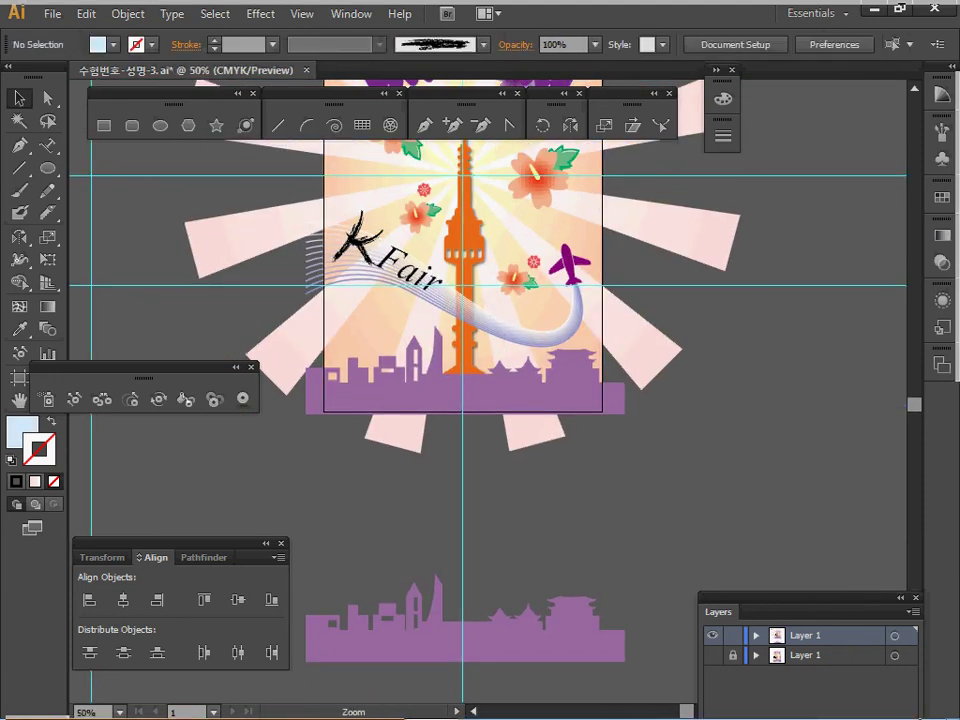
pyautogui.hotkey('ctrl', '+')
pyautogui.hotkey('ctrl', '+')
pyautogui.hotkey('ctrl', '+')
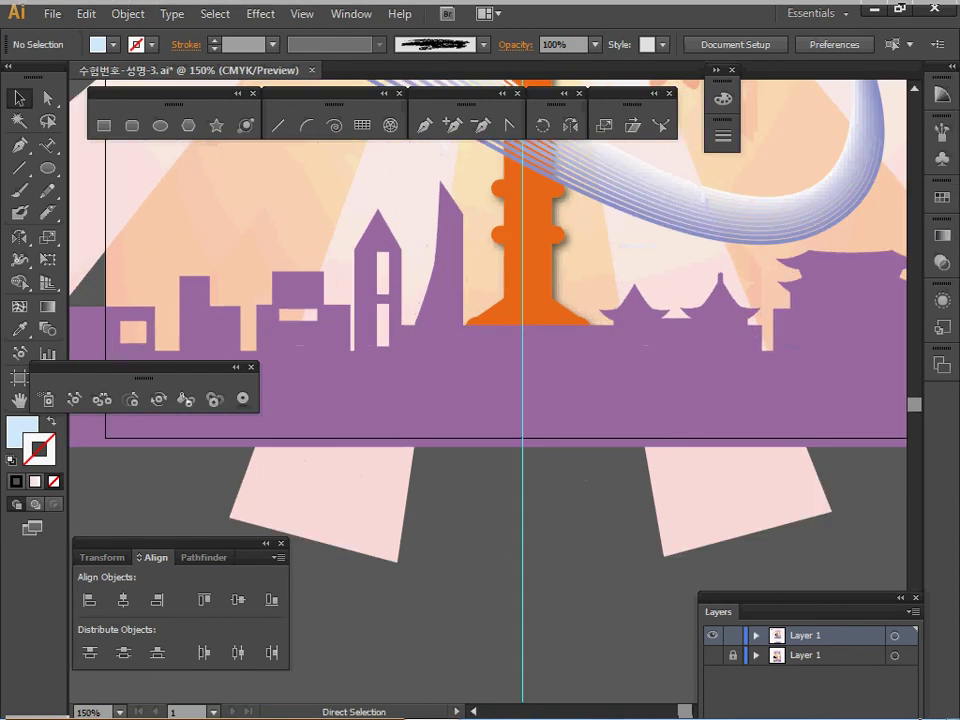
pyautogui.hotkey('ctrl', 'shift', 'z')
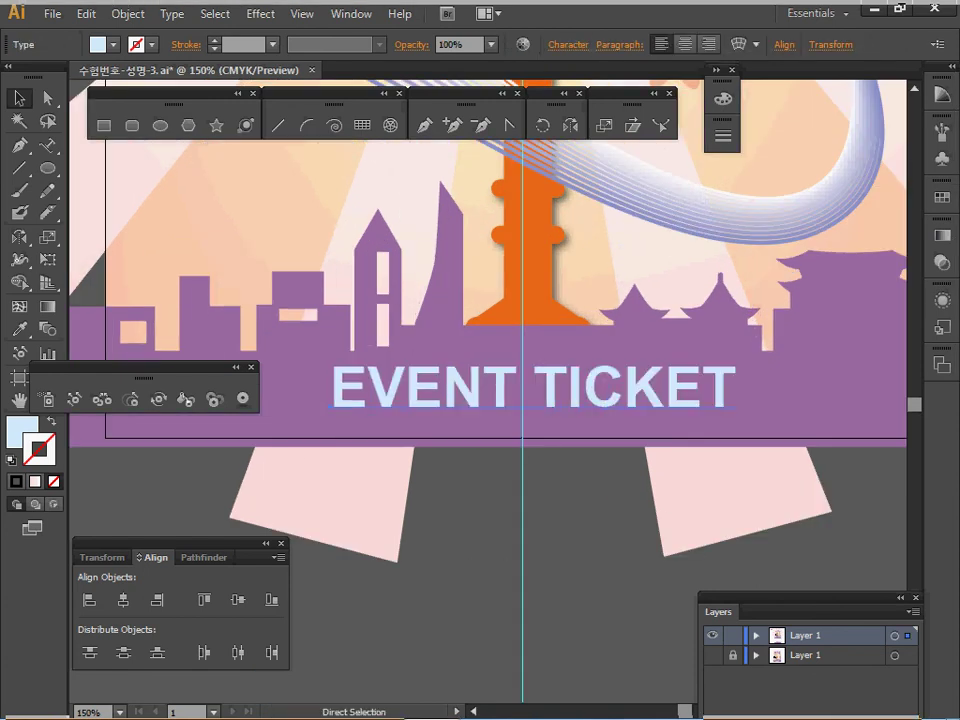
# Nudge the "EVENT TICKET" text horizontally until it is centered on the vertical guide
pyautogui.press('v')
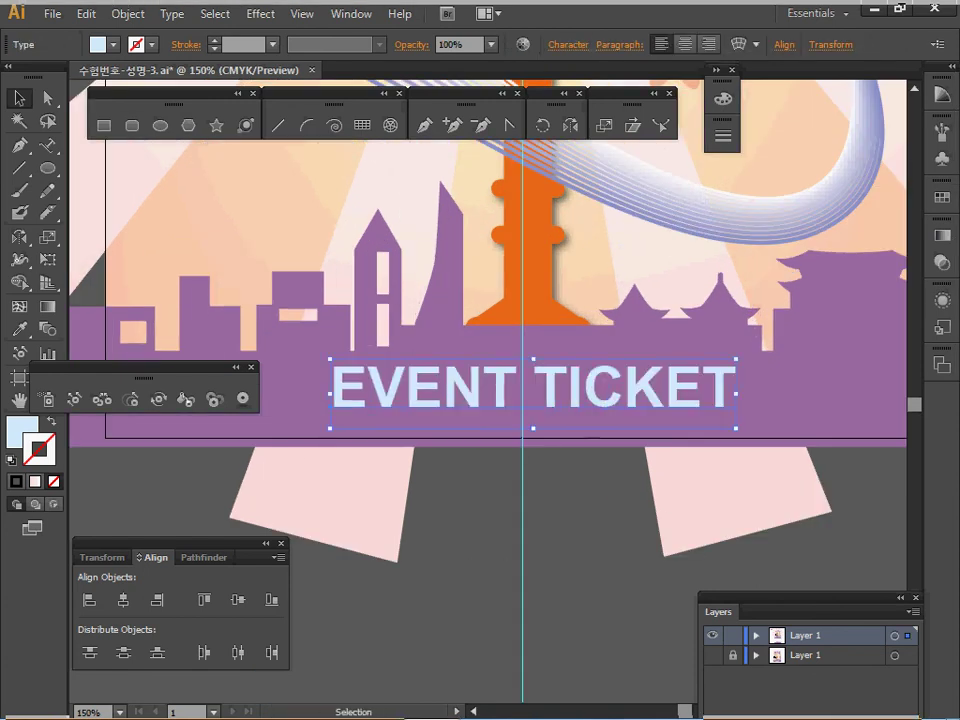
pyautogui.hotkey('shift', 'Left')
pyautogui.press('Right')
pyautogui.press('Right')
pyautogui.press('Right')
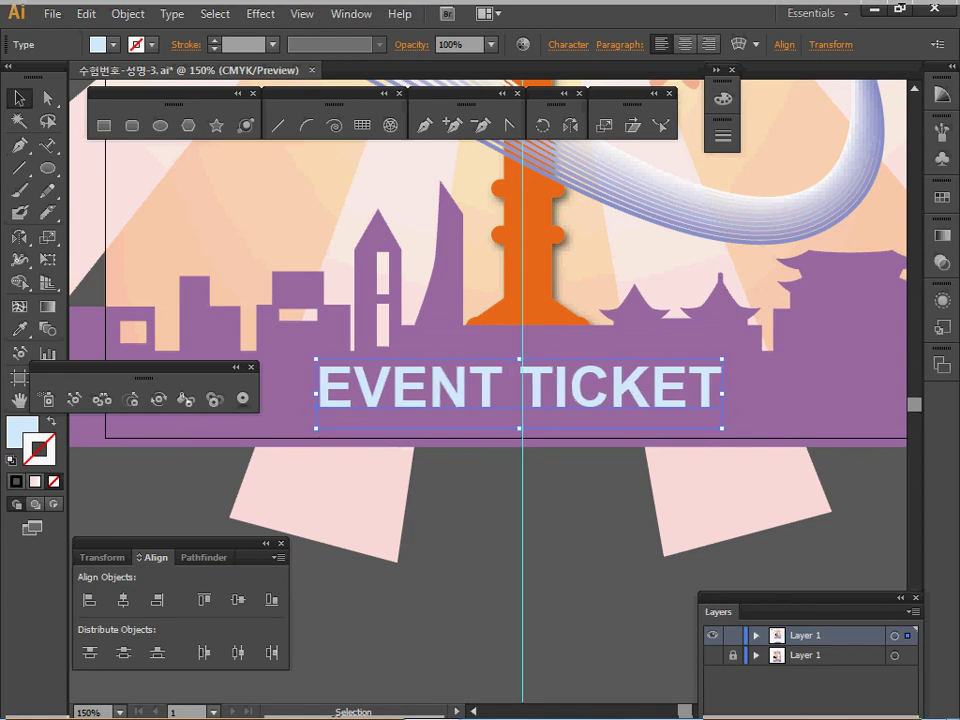
pyautogui.press('Right')
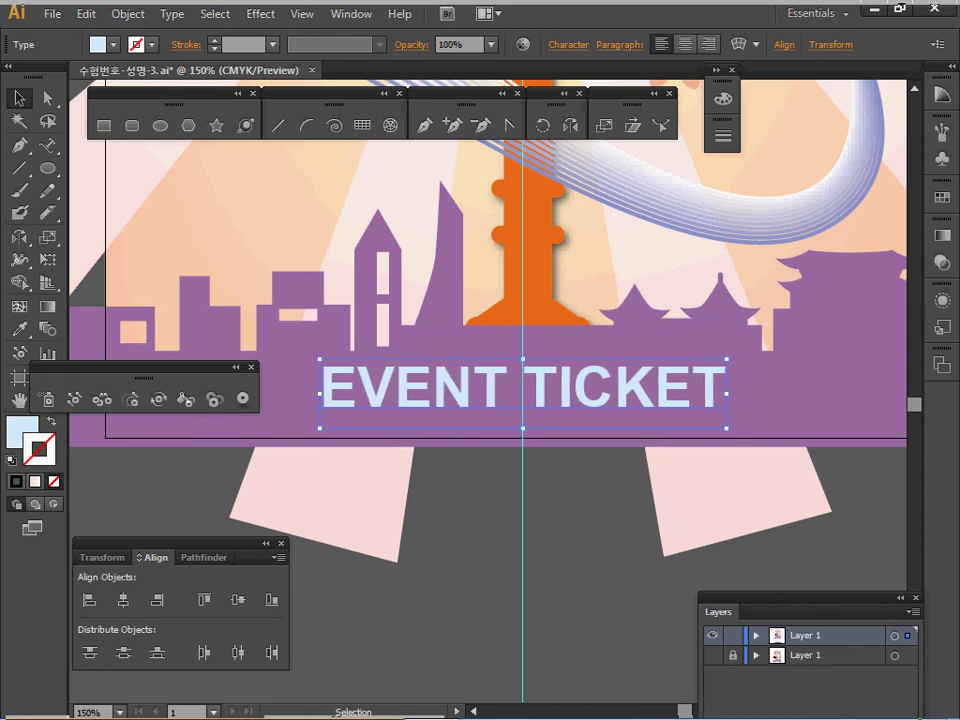
# Apply an envelope warp to the "EVENT TICKET" text with the Fish style and a 30% horizontal bend, with the preview on
pyautogui.click(128, 14)
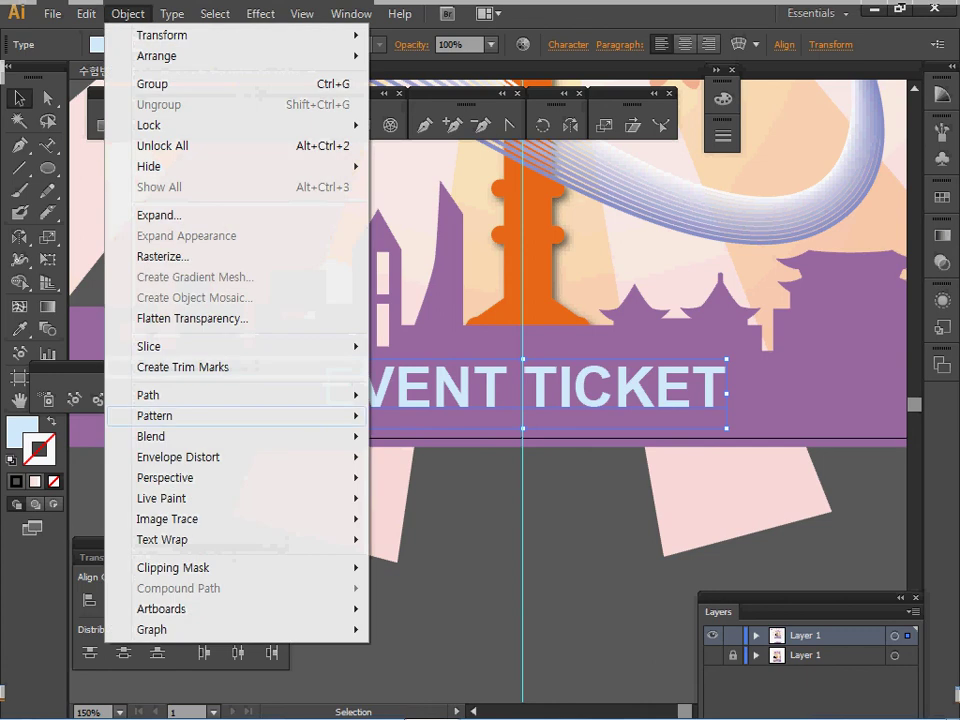
pyautogui.moveTo(178, 457)
pyautogui.click(439, 456)
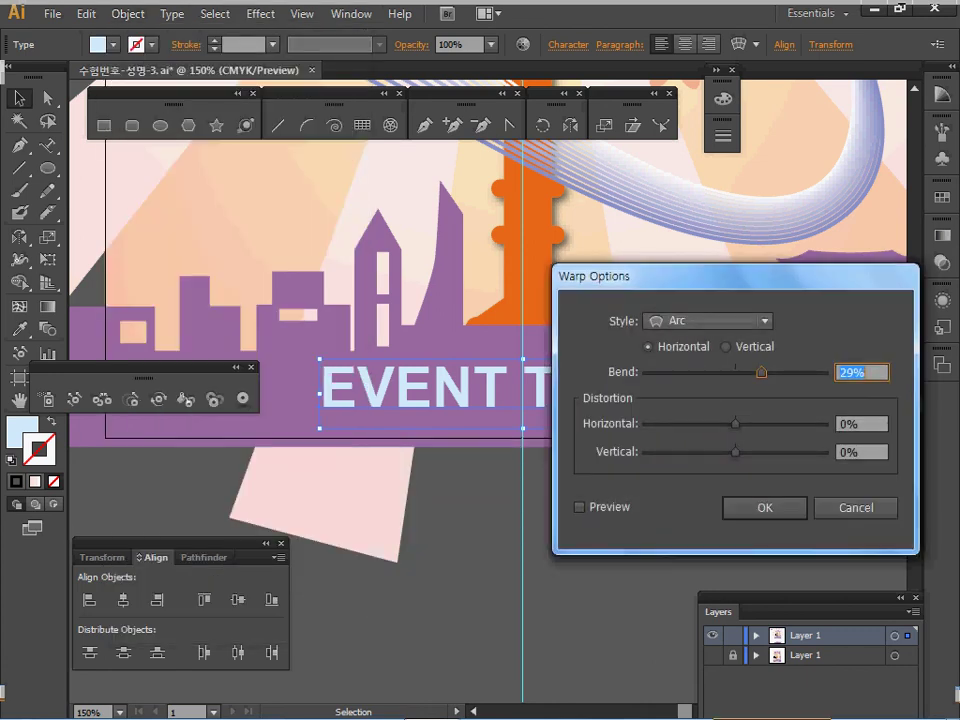
pyautogui.click(580, 507)
pyautogui.moveTo(680, 276); pyautogui.dragTo(757, 299)
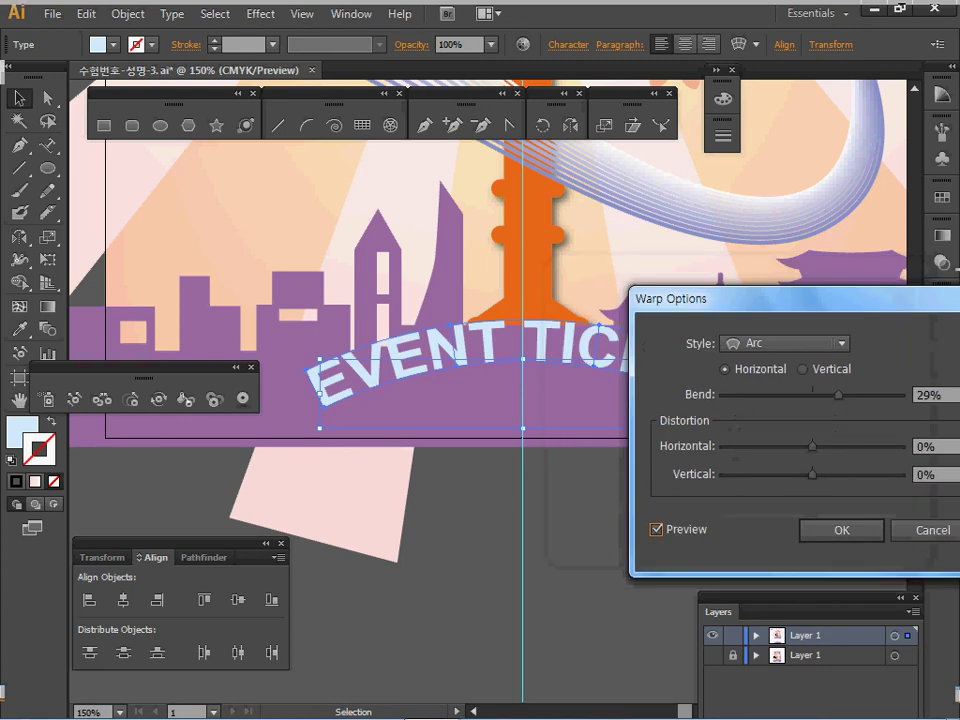
pyautogui.click(785, 343)
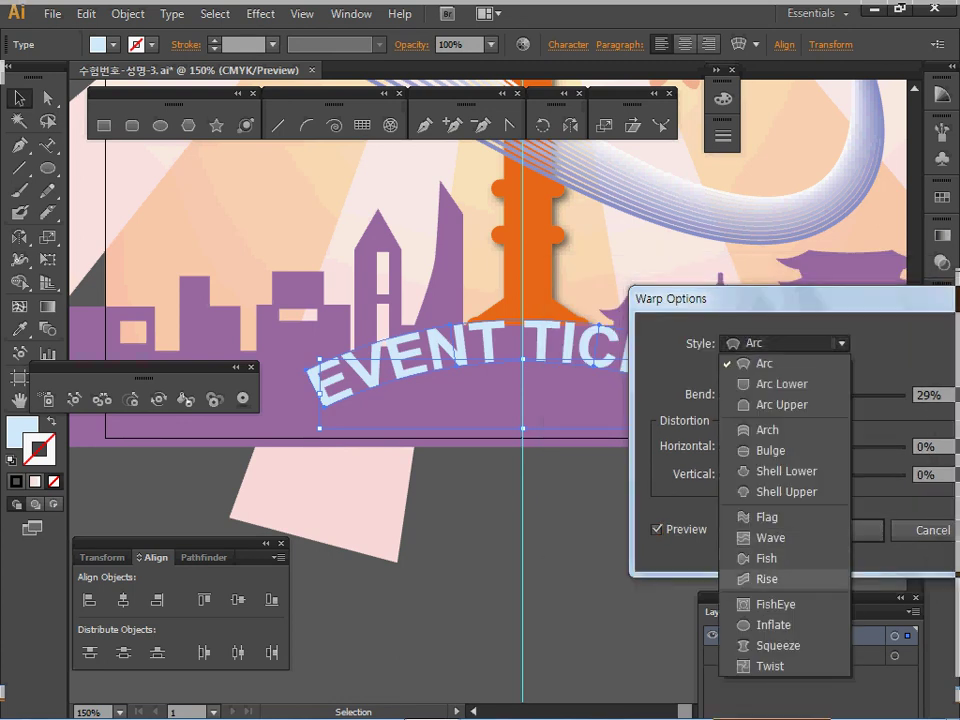
pyautogui.click(768, 559)
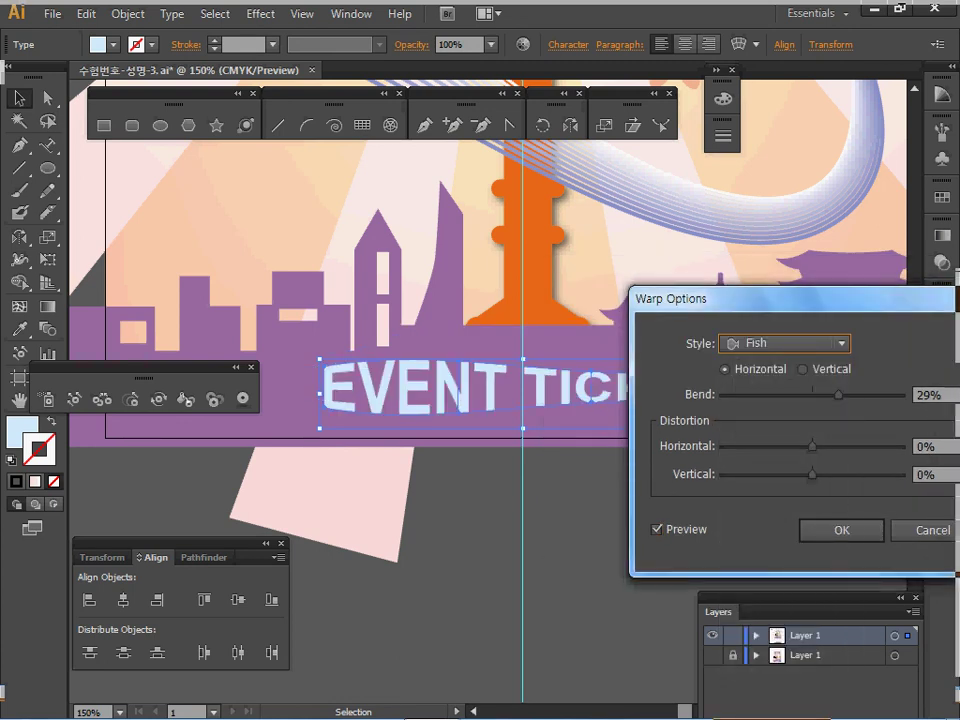
pyautogui.click(838, 395)
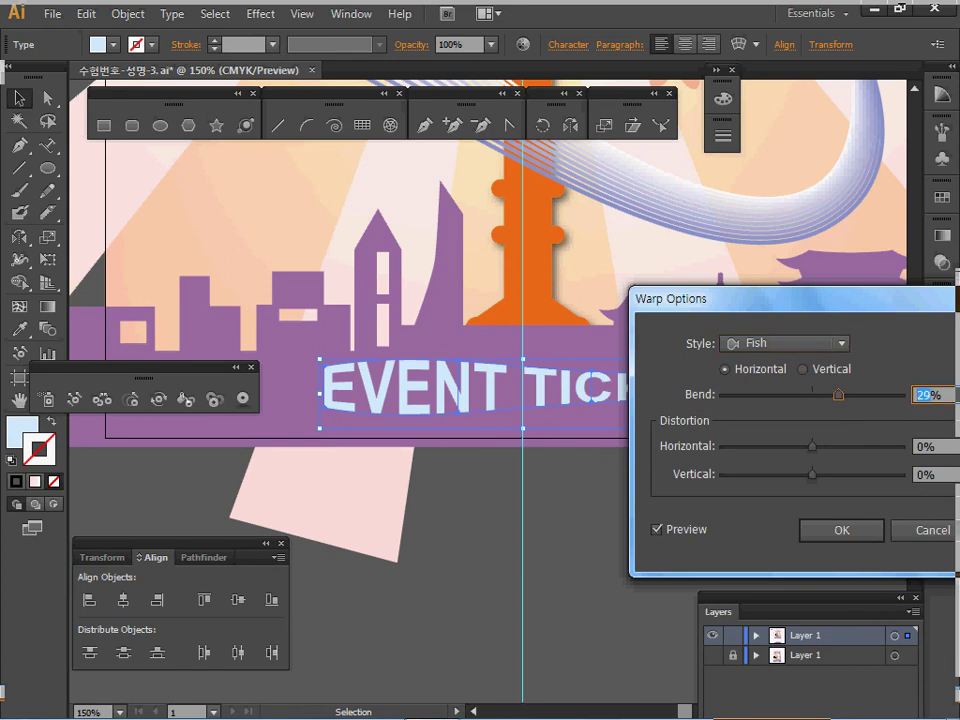
pyautogui.write('30')
pyautogui.press('Return')
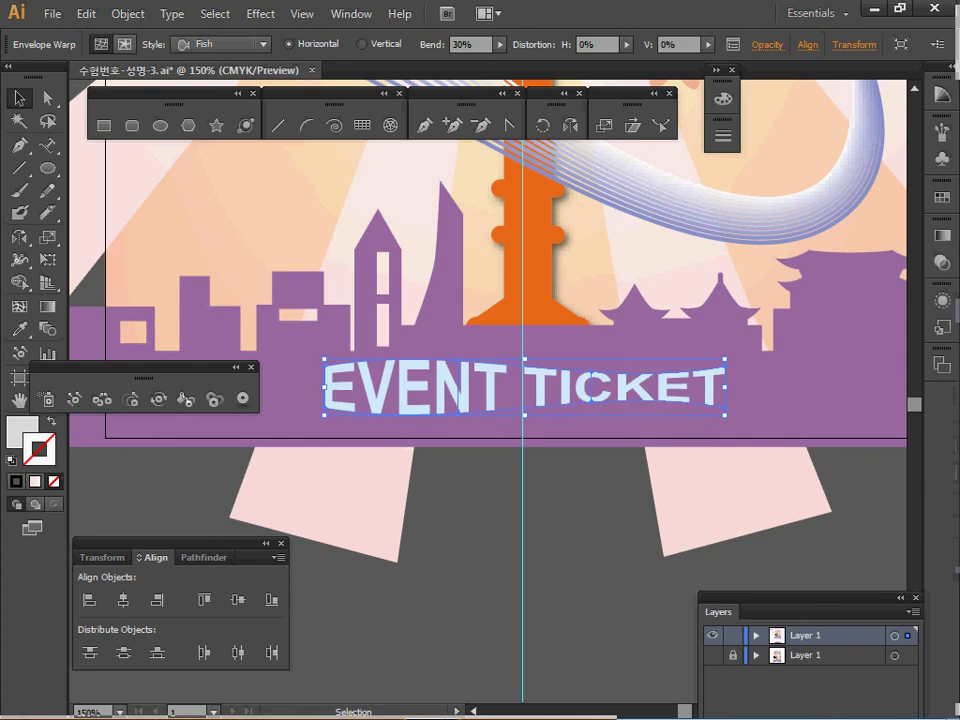
# Create a 210 x 297 mm rectangle from the artboard's upper-left corner so that it covers the whole poster
pyautogui.hotkey('ctrl', '-')
pyautogui.hotkey('ctrl', '-')
pyautogui.hotkey('ctrl', '-')
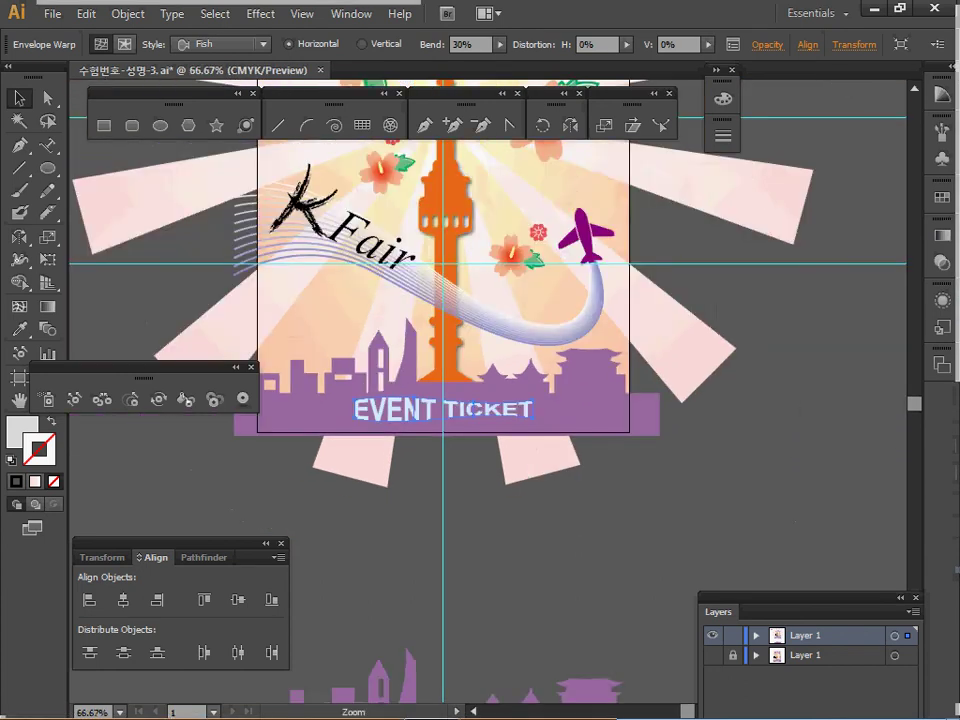
pyautogui.moveTo(488, 350); pyautogui.dragTo(514, 457)
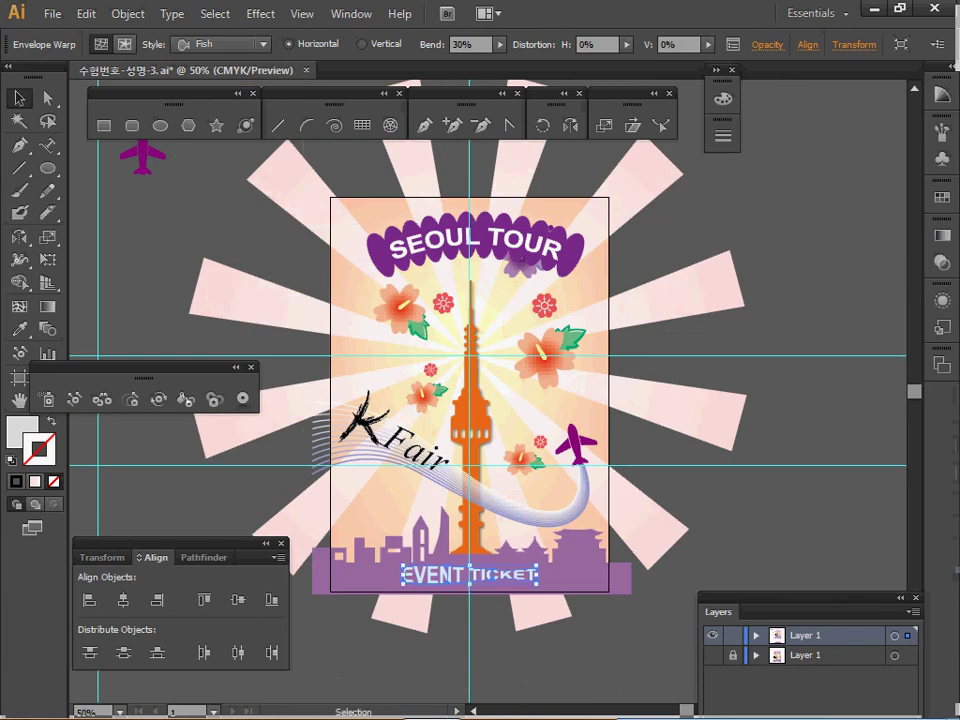
pyautogui.press('v')
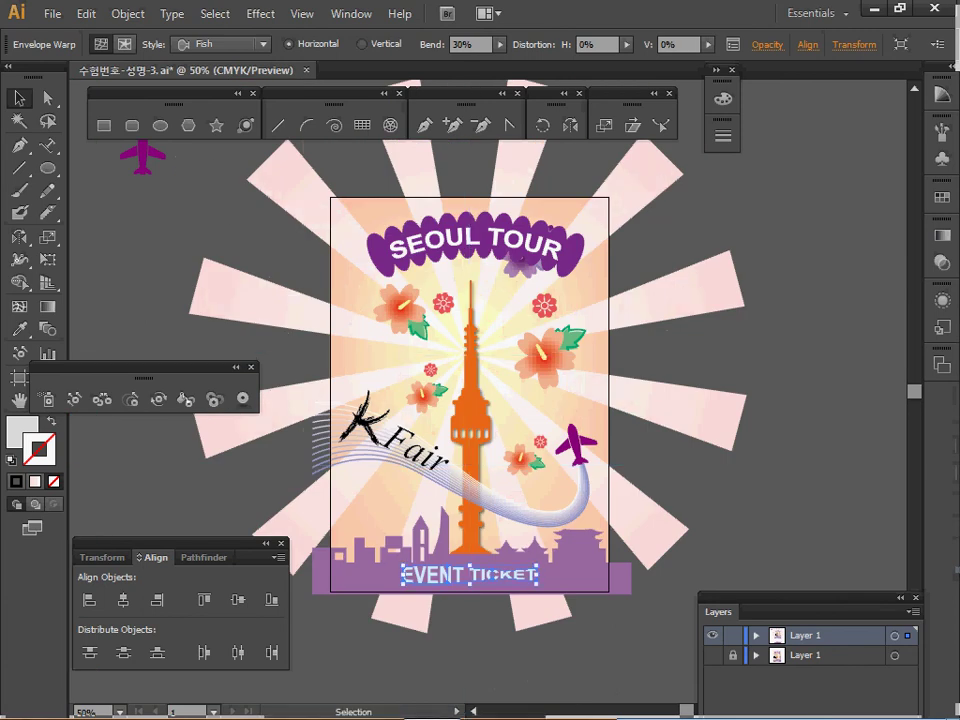
pyautogui.press('m')
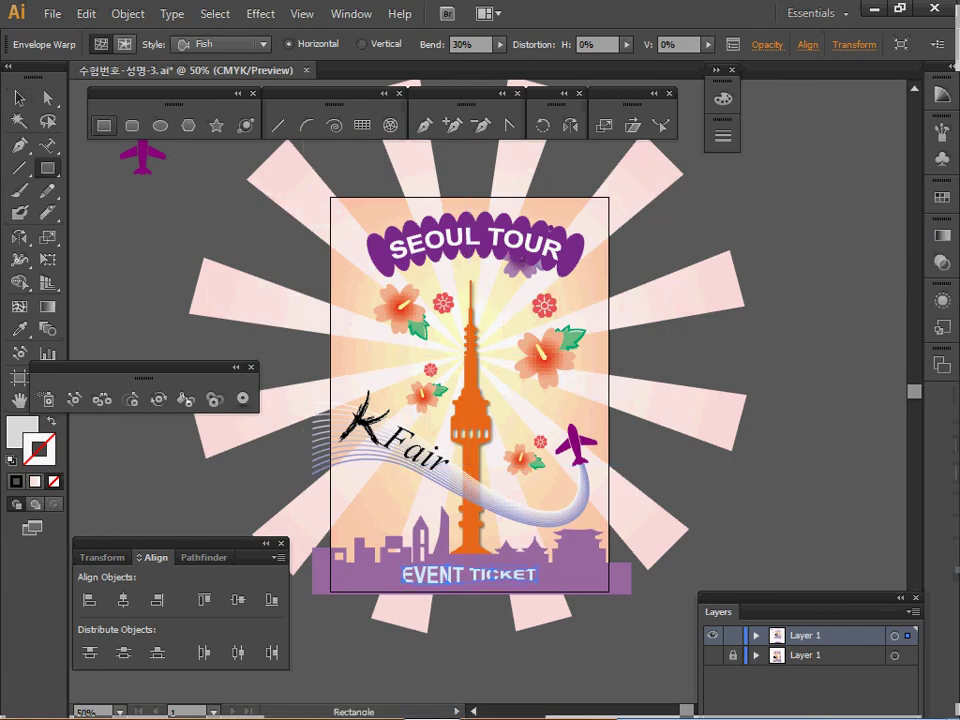
pyautogui.click(331, 198)
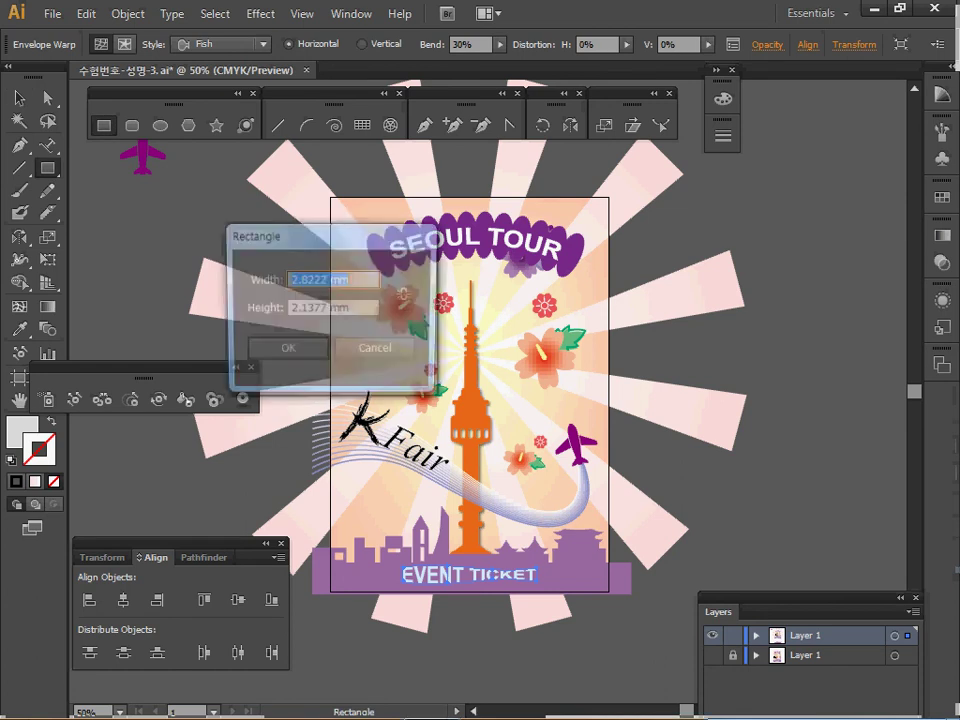
pyautogui.write('210')
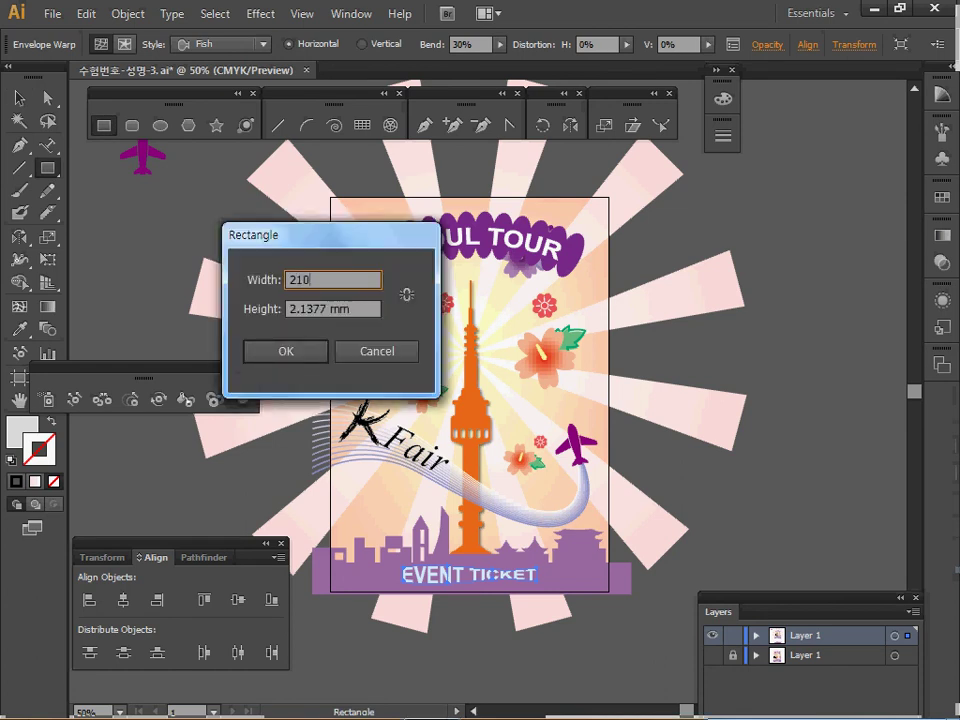
pyautogui.press('Tab')
pyautogui.write('97')
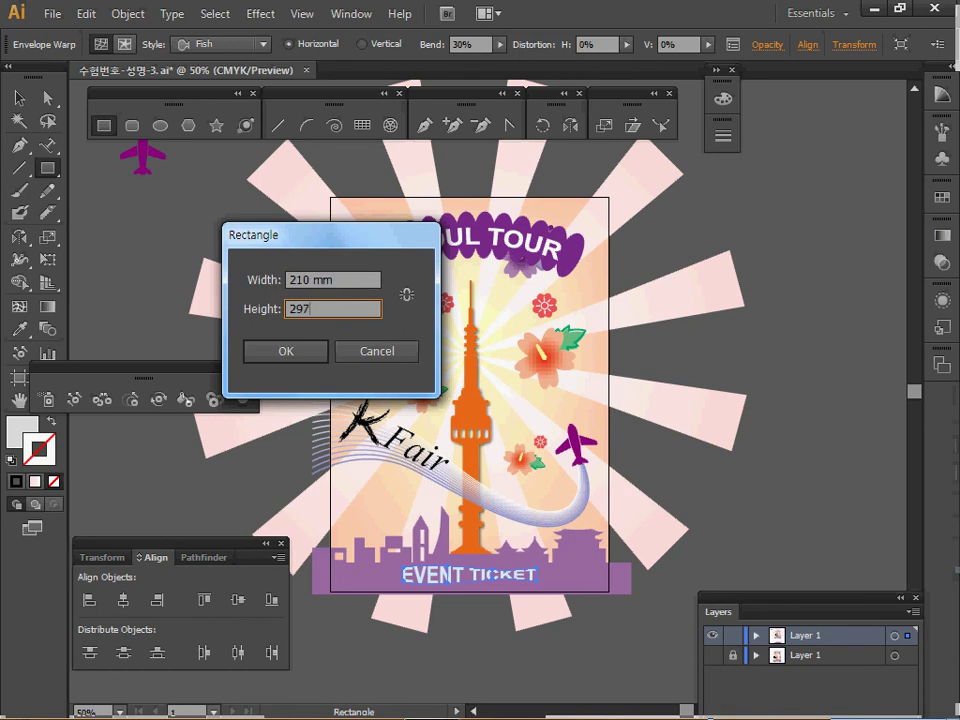
pyautogui.press('Return')
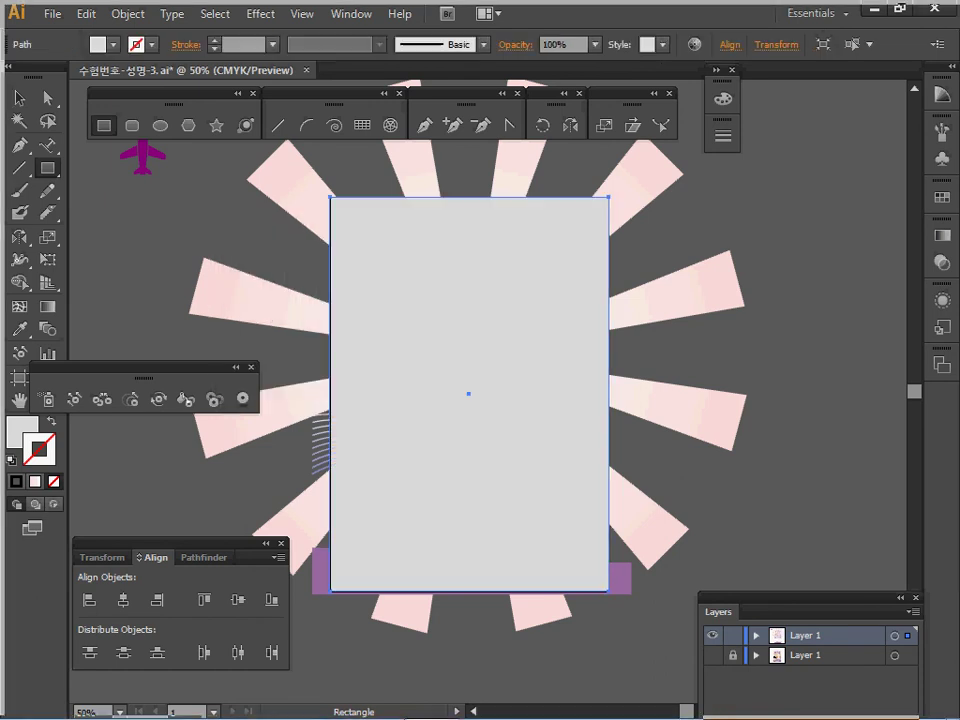
# Select all the artwork and make a clipping mask with the artboard-sized rectangle
pyautogui.hotkey('ctrl', 'a')
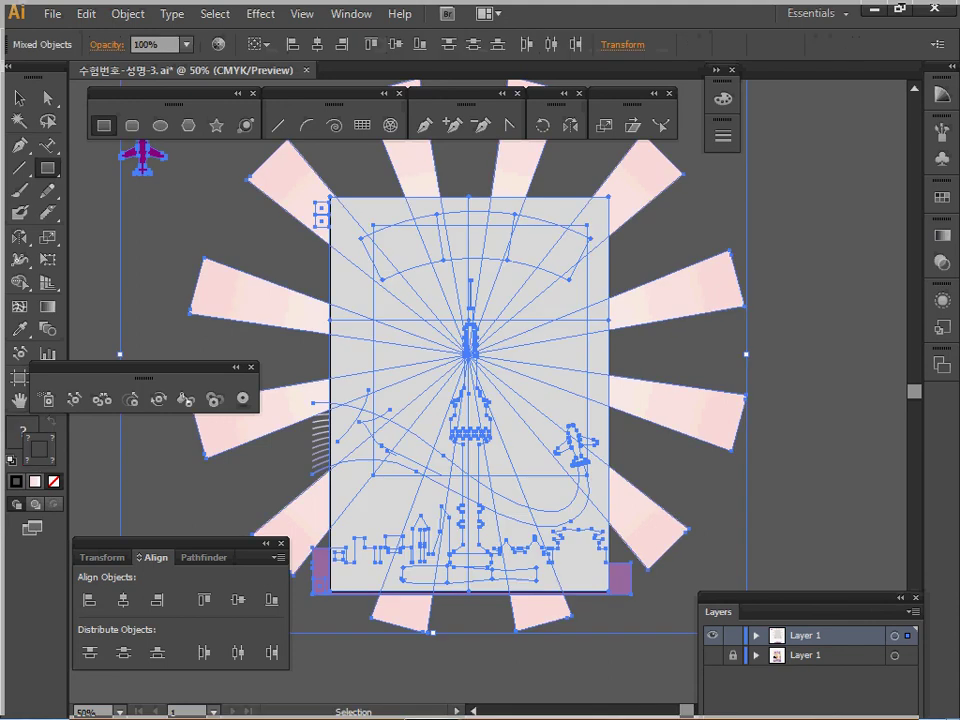
pyautogui.rightClick(416, 279)
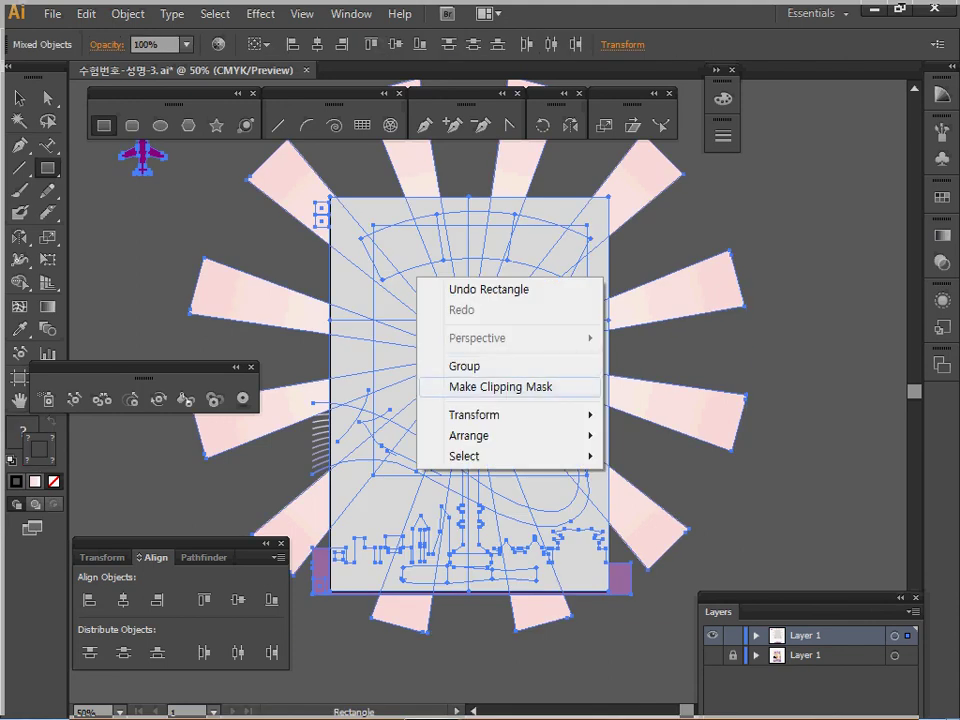
pyautogui.click(500, 386)
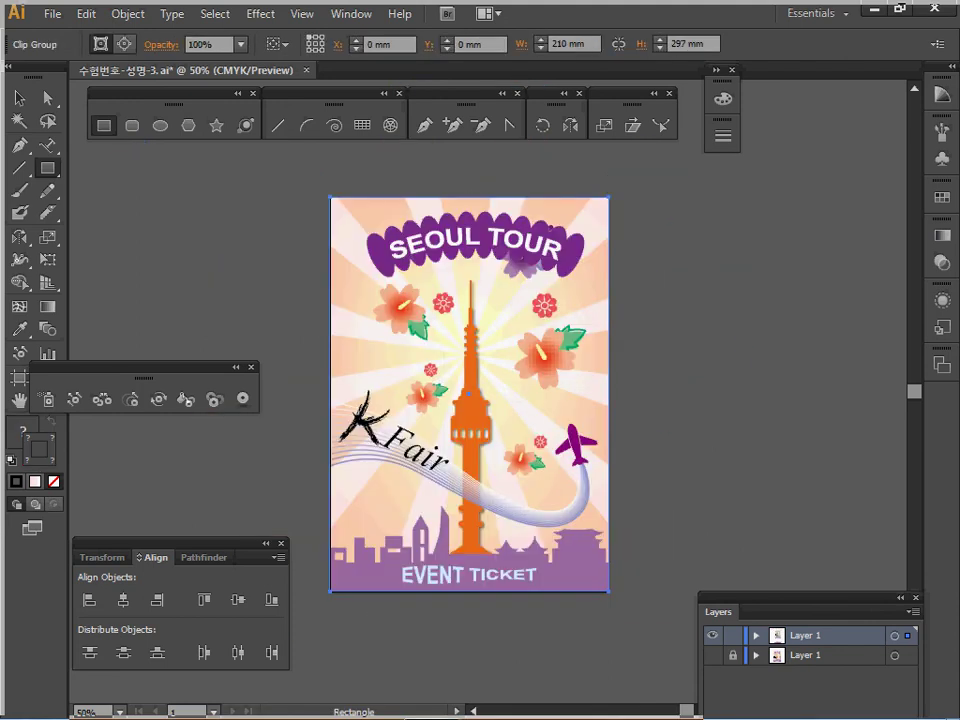